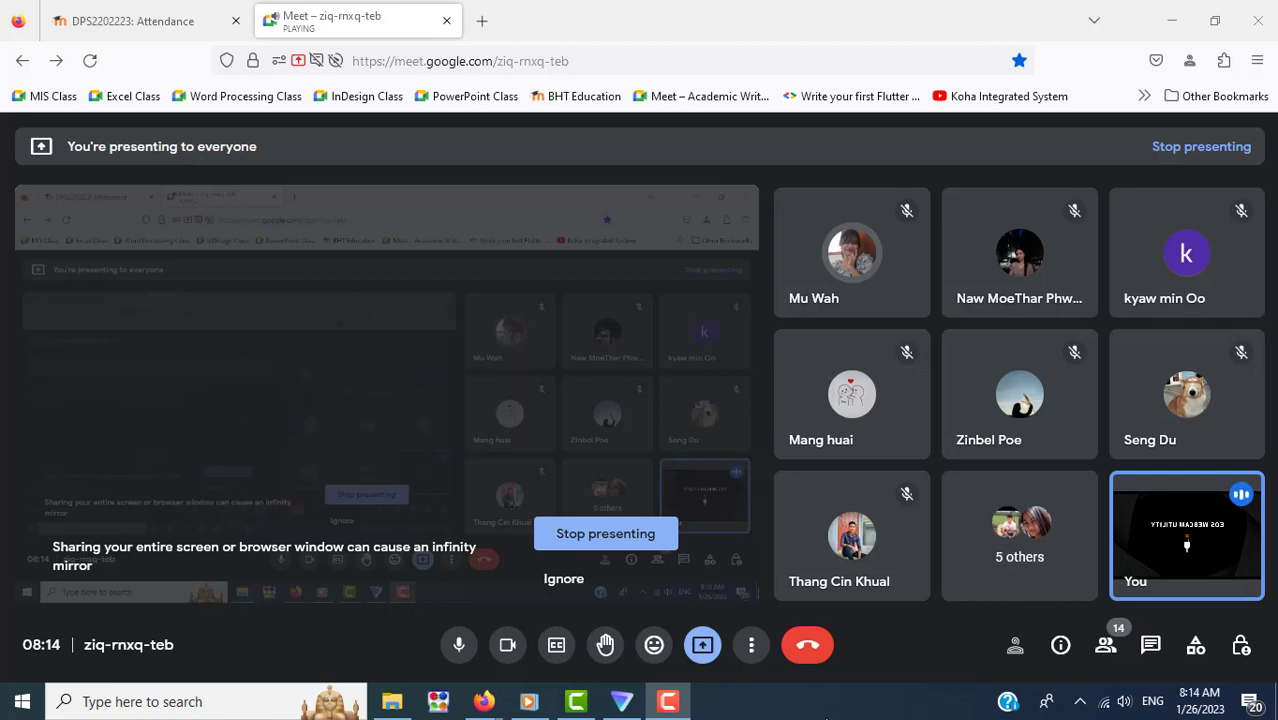
Step: Go from the Attendance page to the DPS2202223 course page and find the Lesson 5 links
{"action": "left_click", "coordinate": [165, 31]}
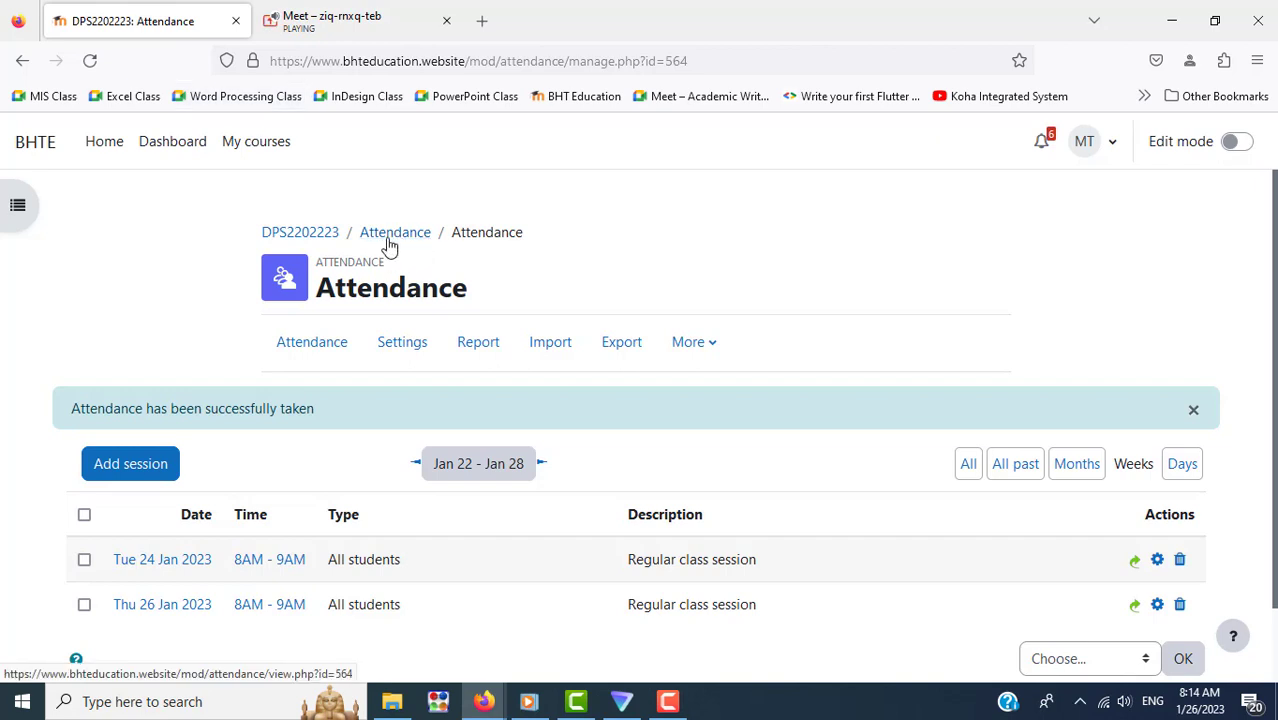
{"action": "left_click", "coordinate": [320, 238]}
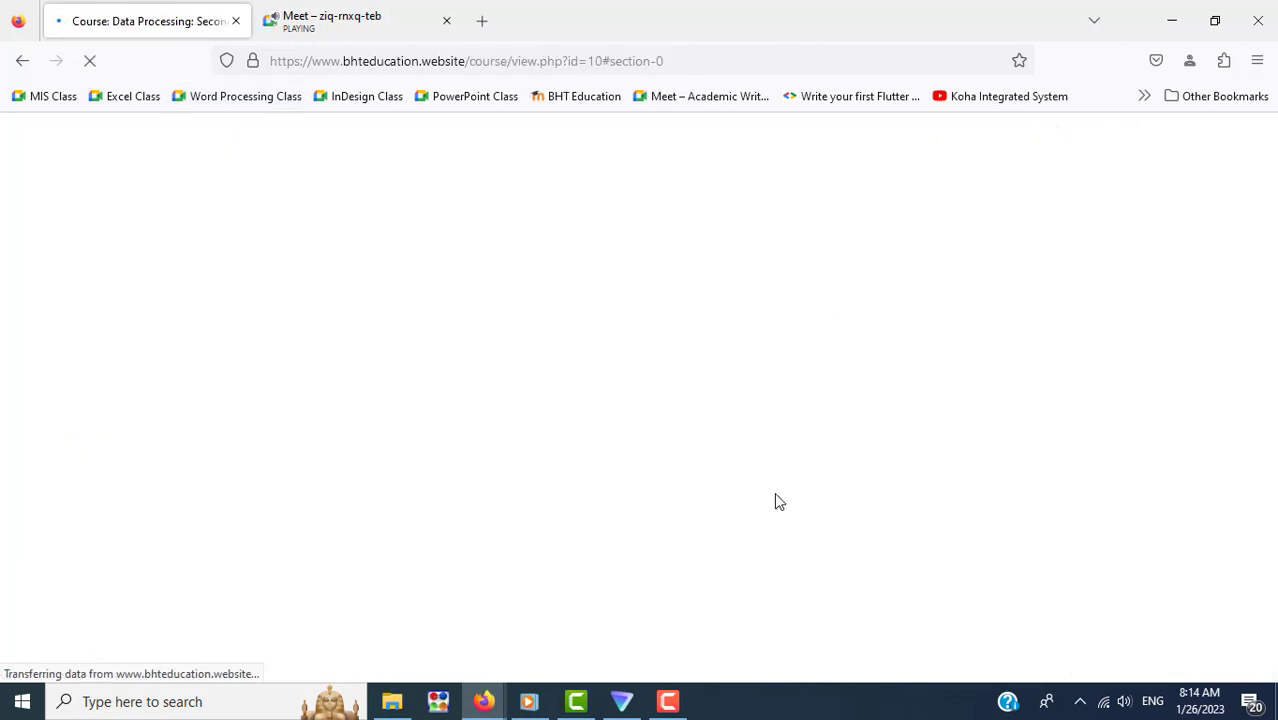
{"action": "scroll", "coordinate": [779, 500], "scroll_direction": "down", "scroll_amount": 4}
{"action": "scroll", "coordinate": [779, 500], "scroll_direction": "down", "scroll_amount": 4}
{"action": "scroll", "coordinate": [779, 500], "scroll_direction": "down", "scroll_amount": 2}
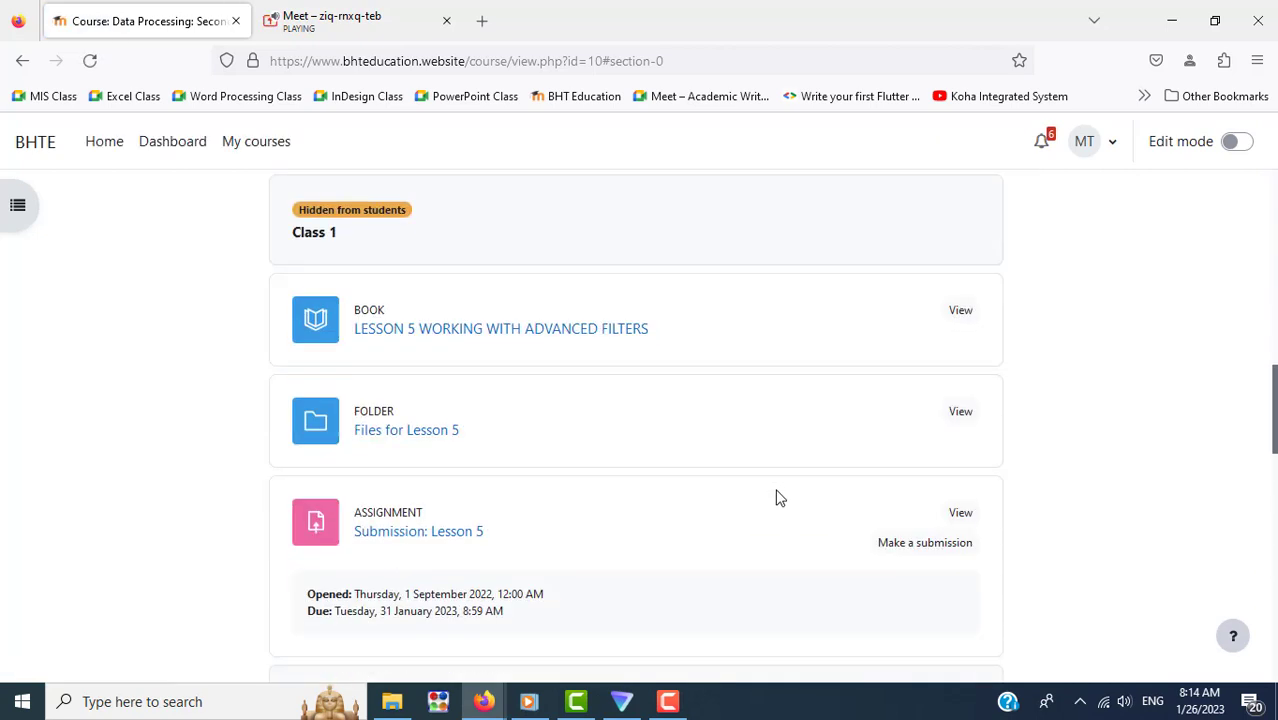
{"action": "scroll", "coordinate": [779, 498], "scroll_direction": "down", "scroll_amount": 3}
{"action": "scroll", "coordinate": [779, 498], "scroll_direction": "up", "scroll_amount": 3}
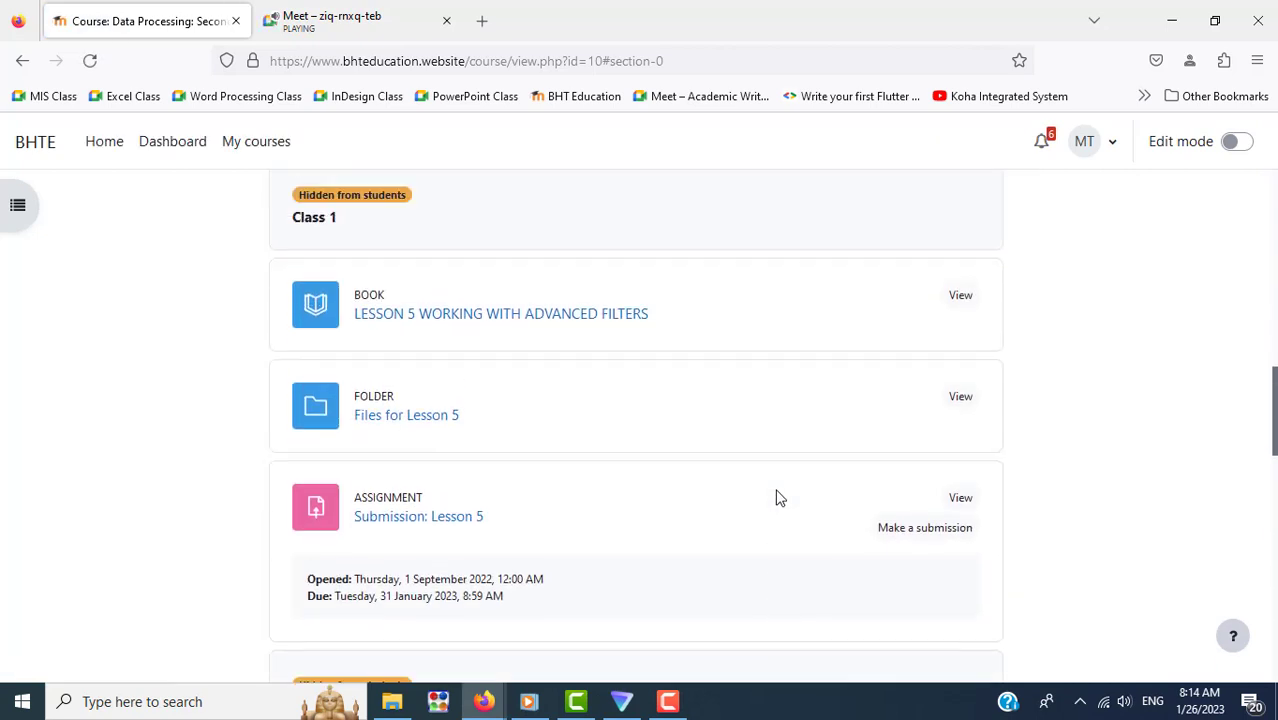
Step: Open Files for Lesson 5 and the Lesson 5 book in new tabs, placing the book tab second
{"action": "right_click", "coordinate": [416, 420]}
{"action": "left_click", "coordinate": [512, 128]}
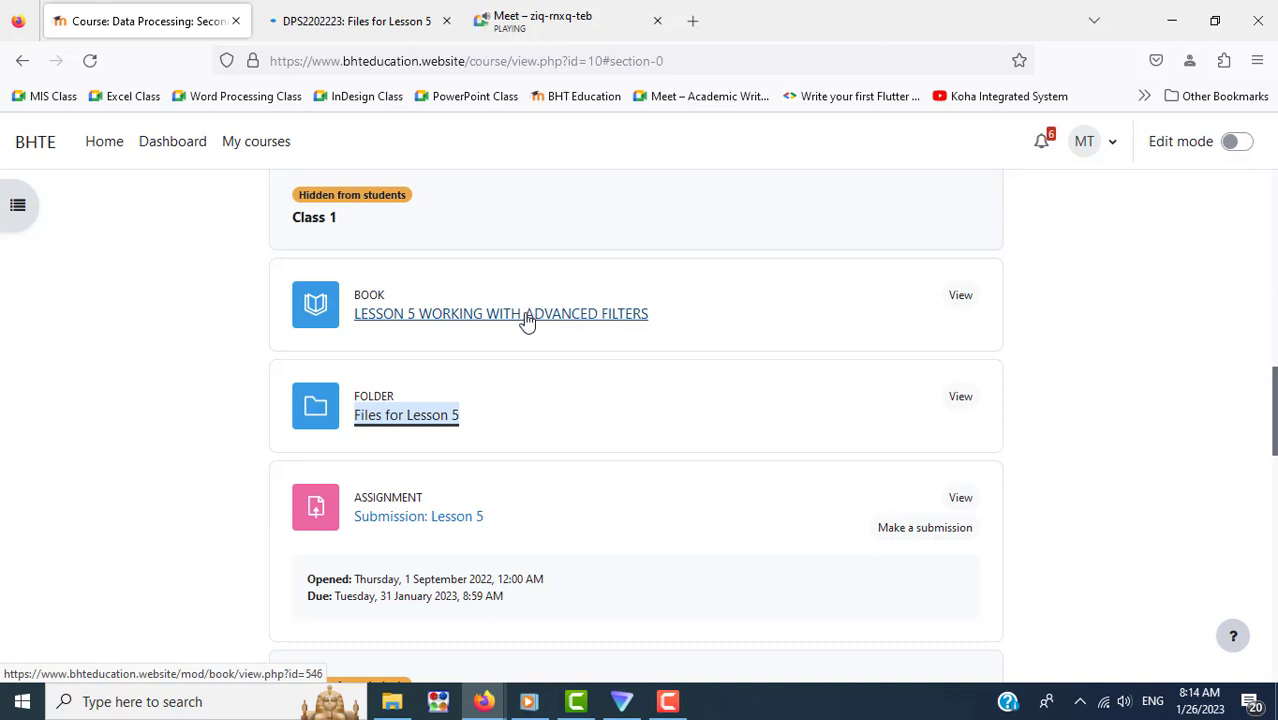
{"action": "right_click", "coordinate": [527, 320]}
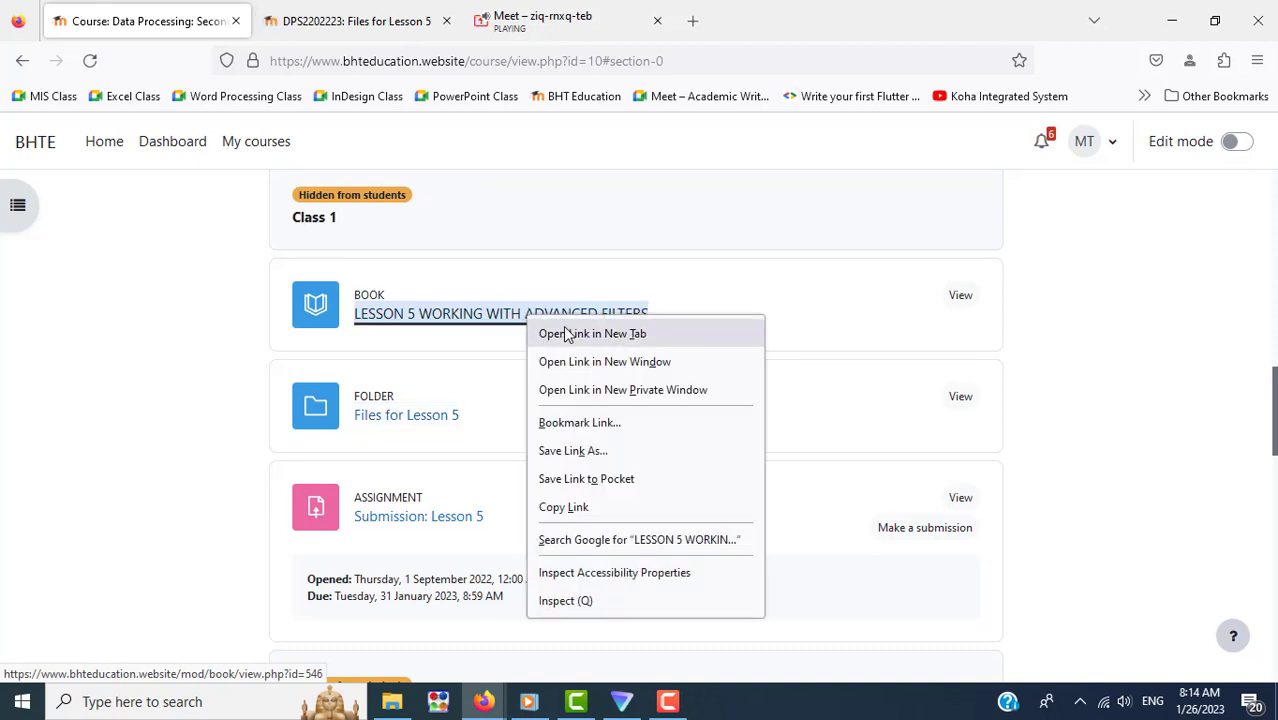
{"action": "left_click", "coordinate": [570, 334]}
{"action": "left_click", "coordinate": [565, 30]}
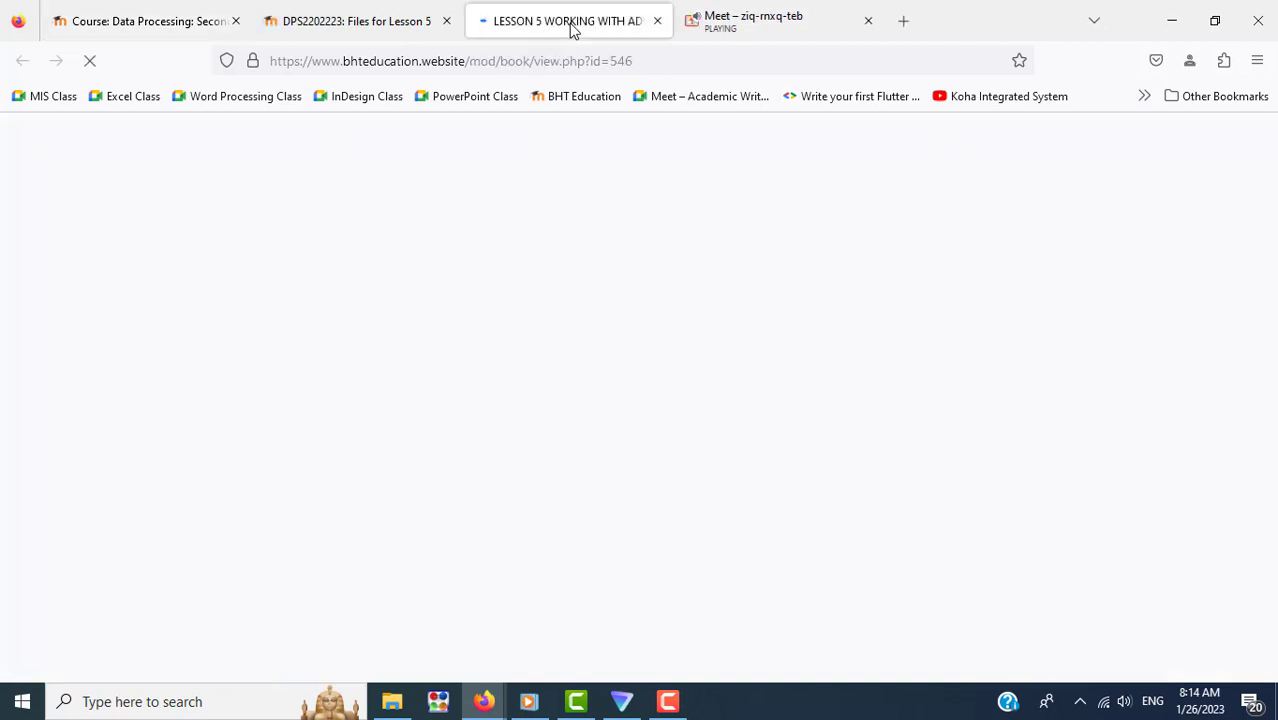
{"action": "left_click_drag", "start_coordinate": [562, 30], "coordinate": [391, 29]}
{"action": "left_click", "coordinate": [517, 23]}
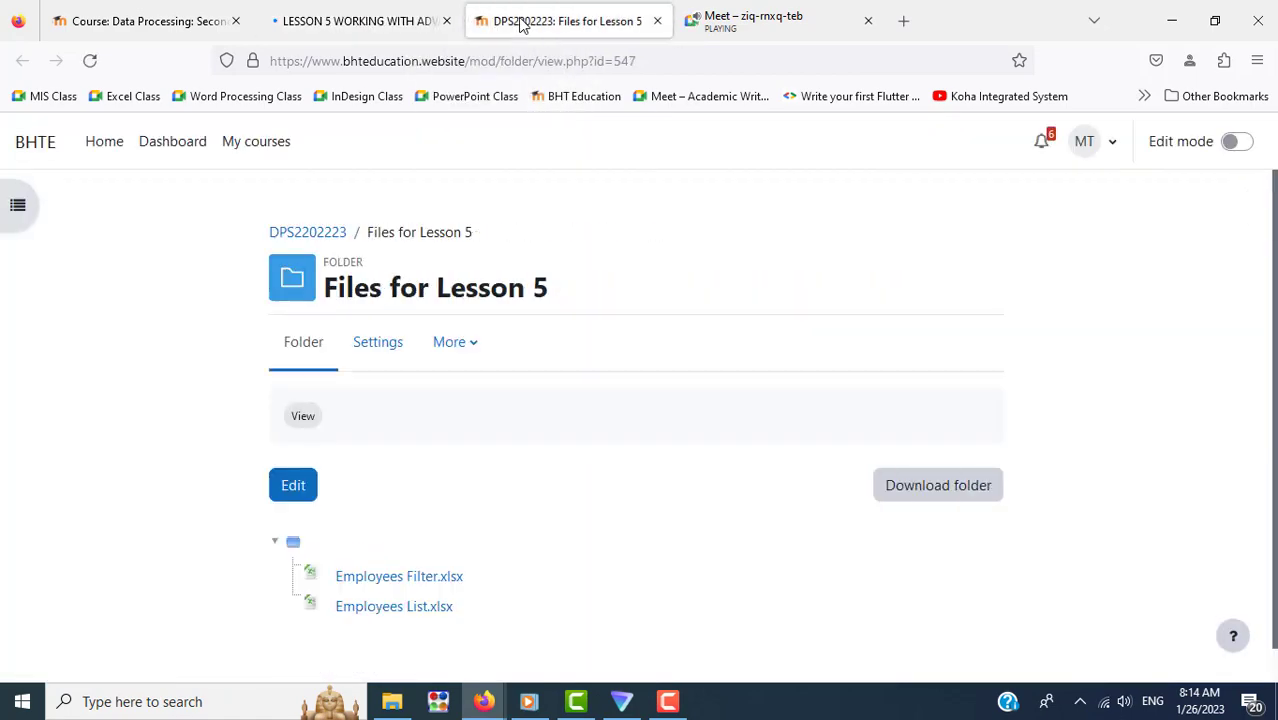
Step: Read the Lesson 5 book from chapter 5.1 Extracting with Filters through to 5.2
{"action": "left_click", "coordinate": [391, 14]}
{"action": "scroll", "coordinate": [699, 405], "scroll_direction": "down", "scroll_amount": 3}
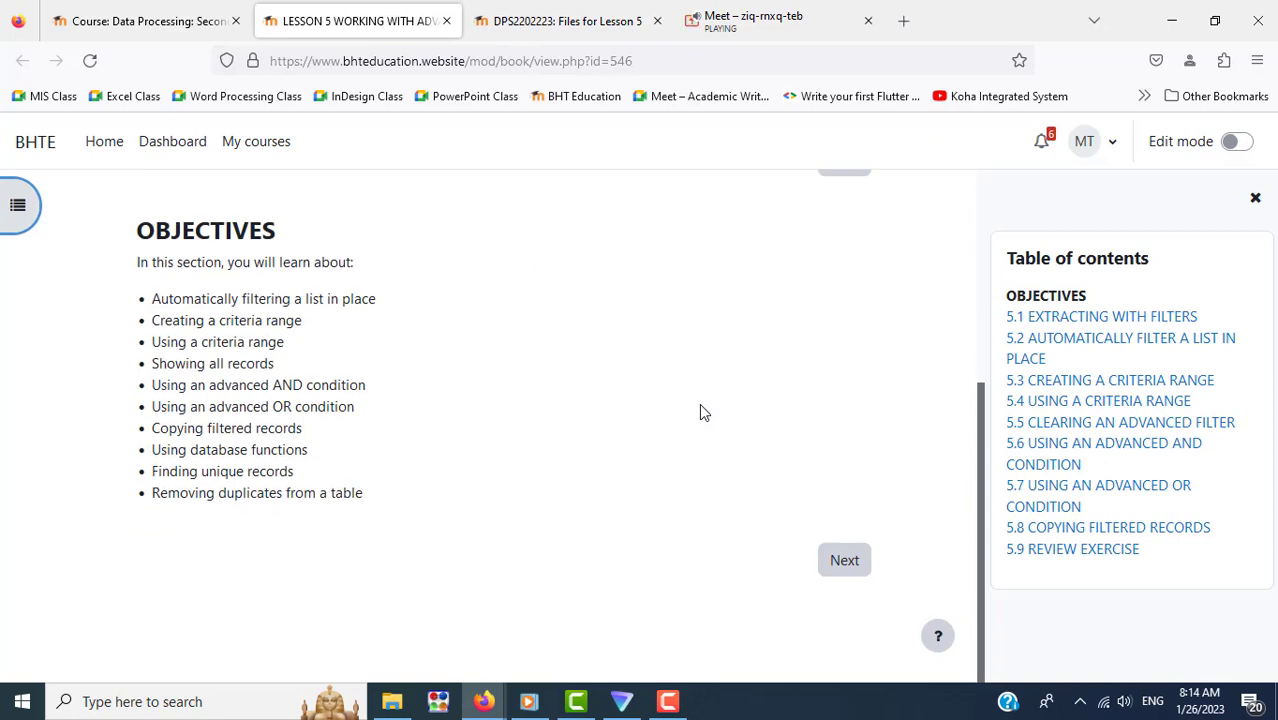
{"action": "left_click", "coordinate": [1075, 317]}
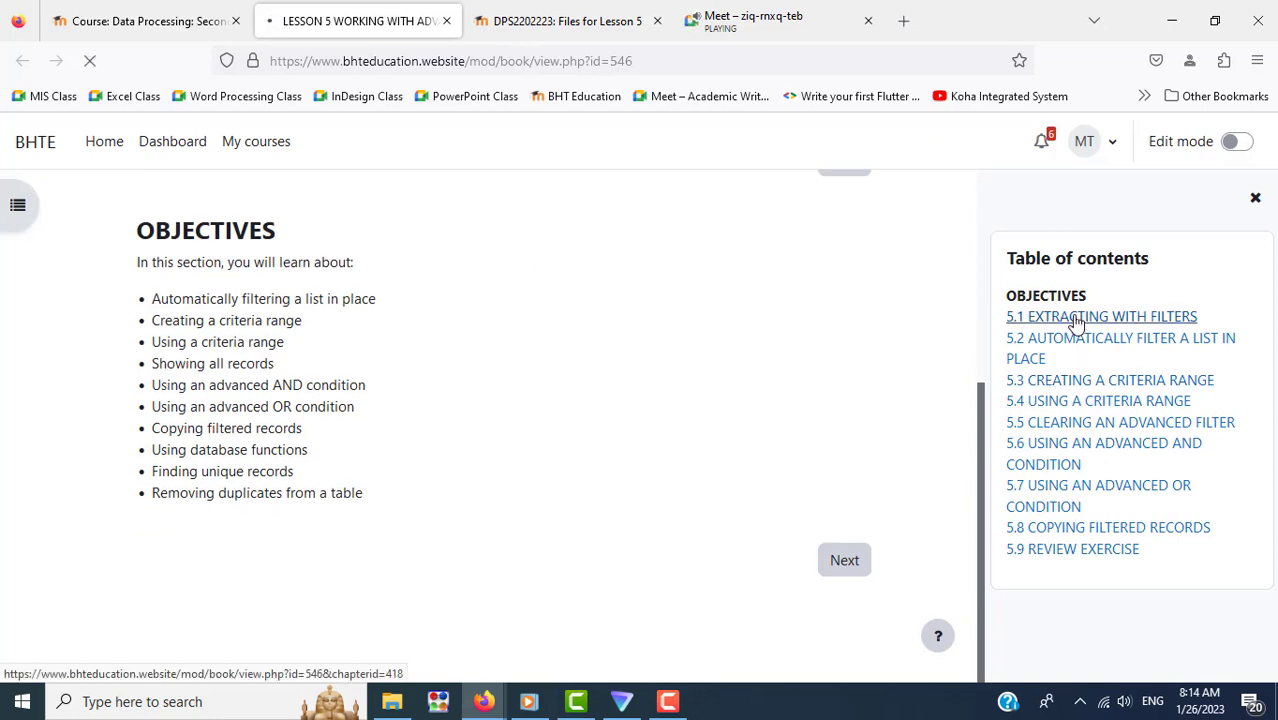
{"action": "scroll", "coordinate": [775, 466], "scroll_direction": "down", "scroll_amount": 5}
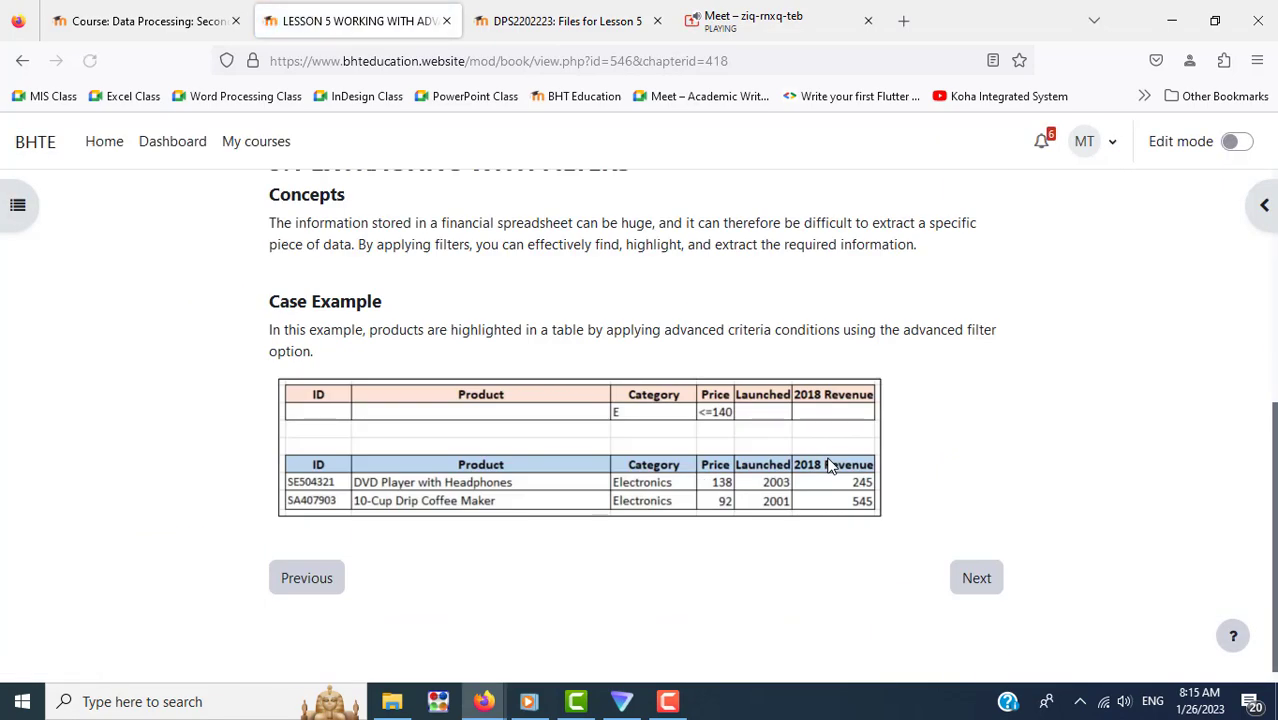
{"action": "left_click", "coordinate": [972, 588]}
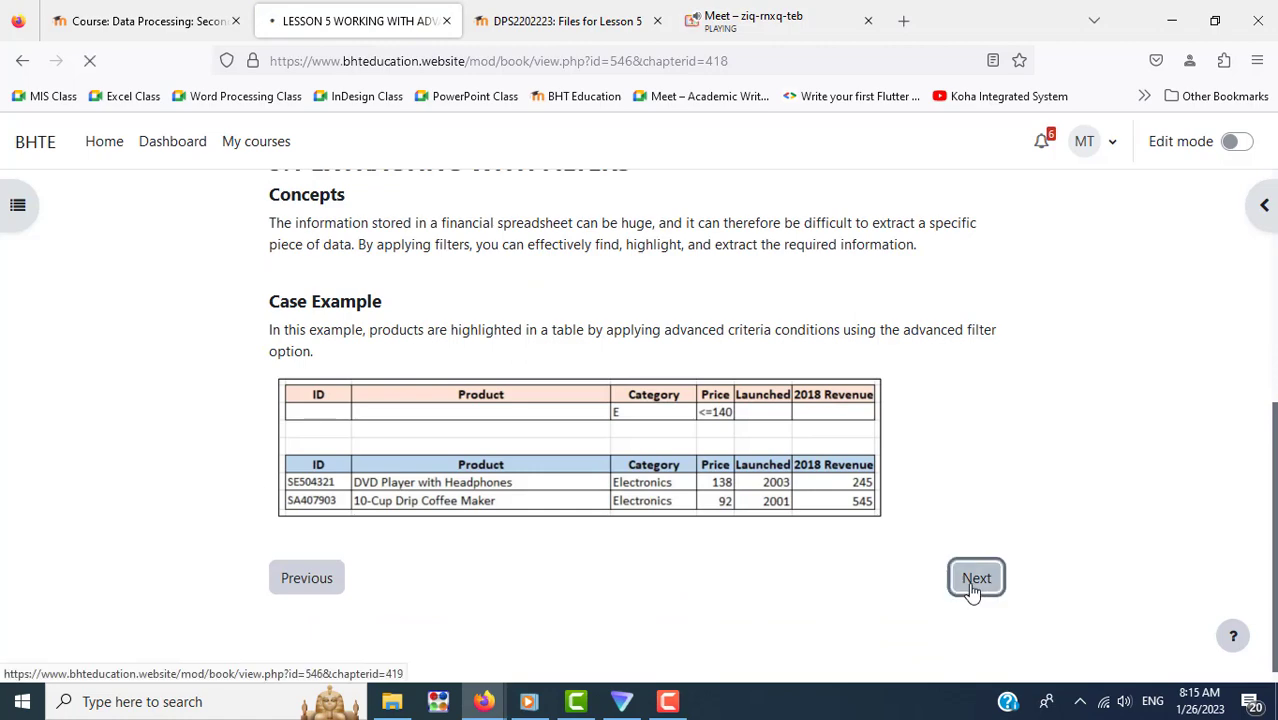
{"action": "scroll", "coordinate": [900, 590], "scroll_direction": "down", "scroll_amount": 5}
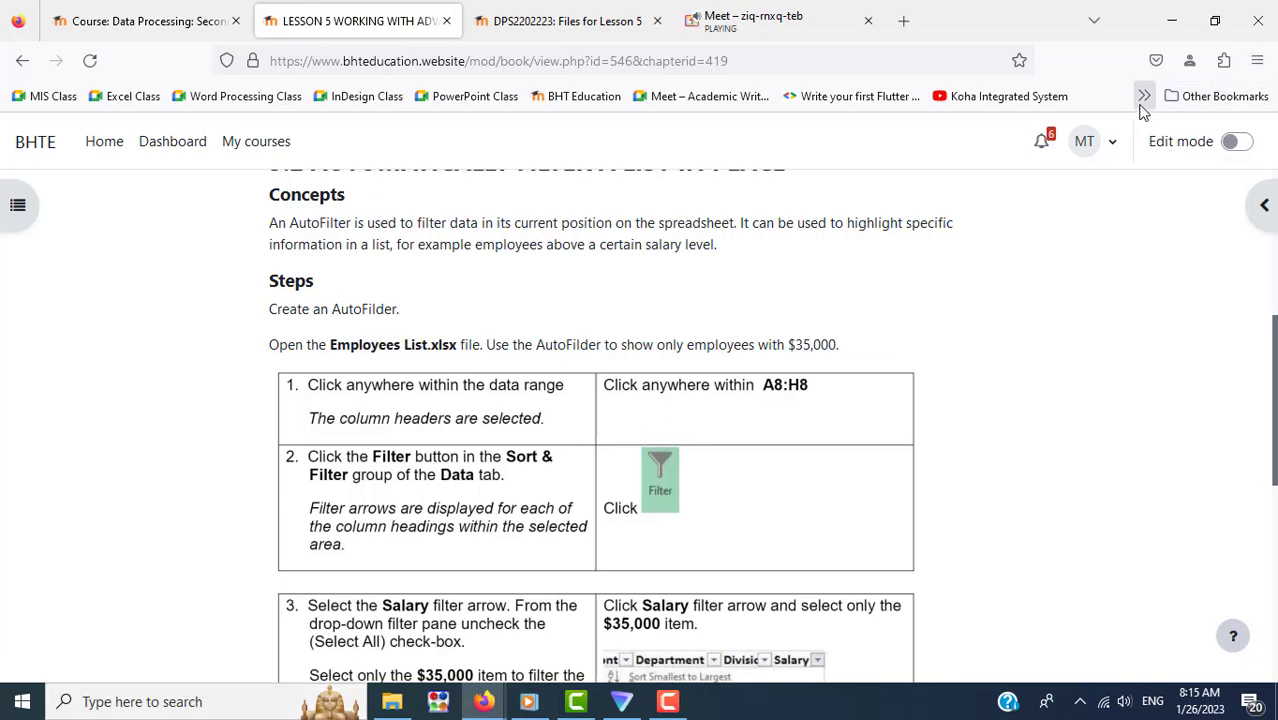
Step: Download Employees Filter.xlsx from the Files for Lesson 5 folder
{"action": "left_click", "coordinate": [1156, 60]}
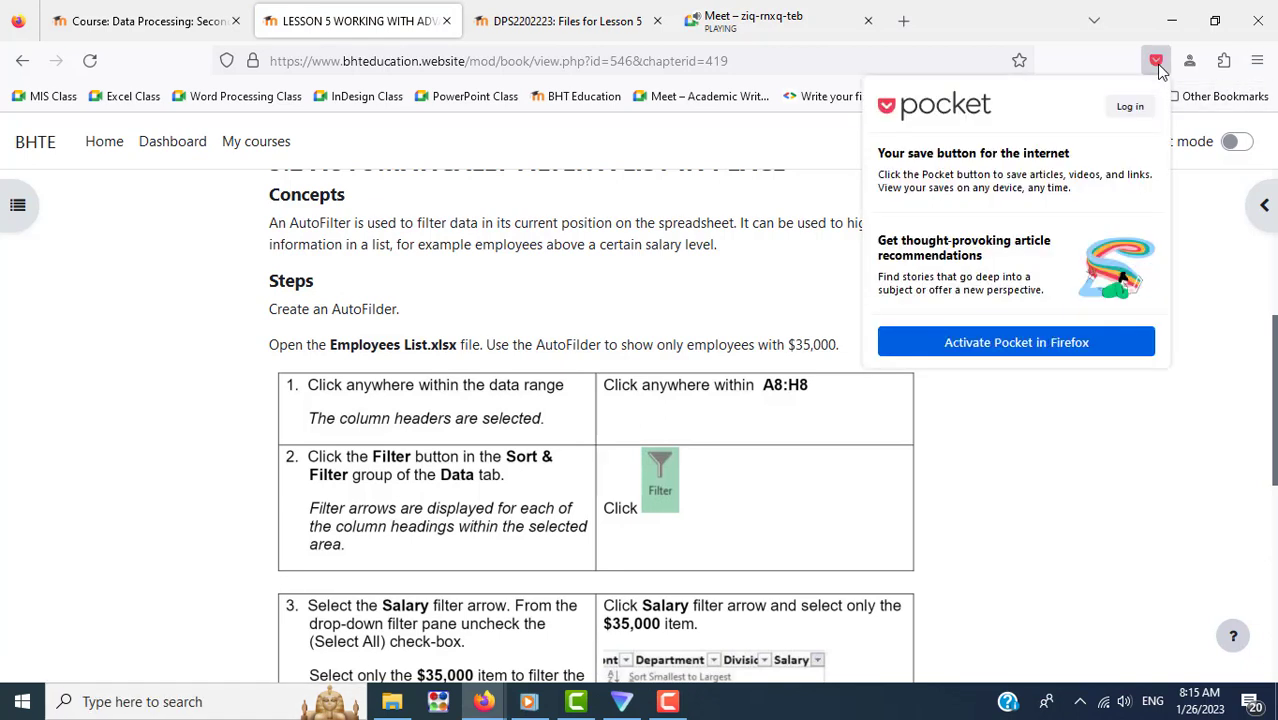
{"action": "left_click", "coordinate": [1143, 97]}
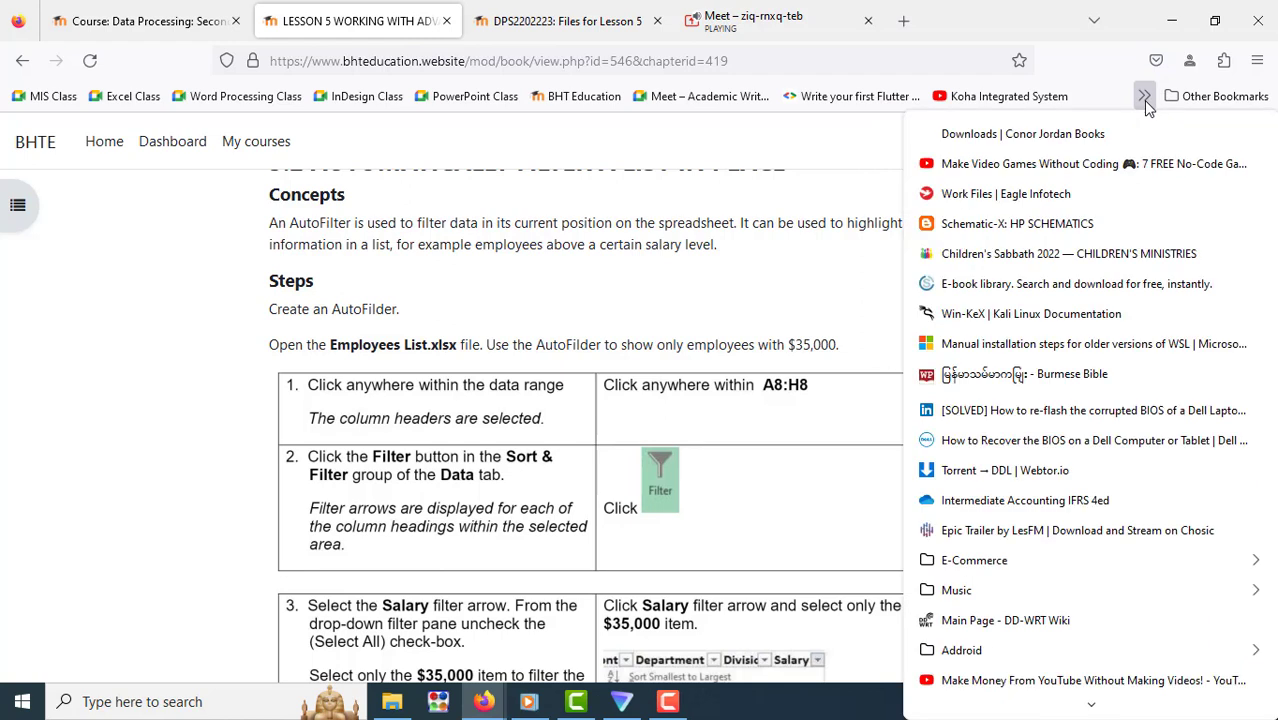
{"action": "left_click", "coordinate": [1143, 100]}
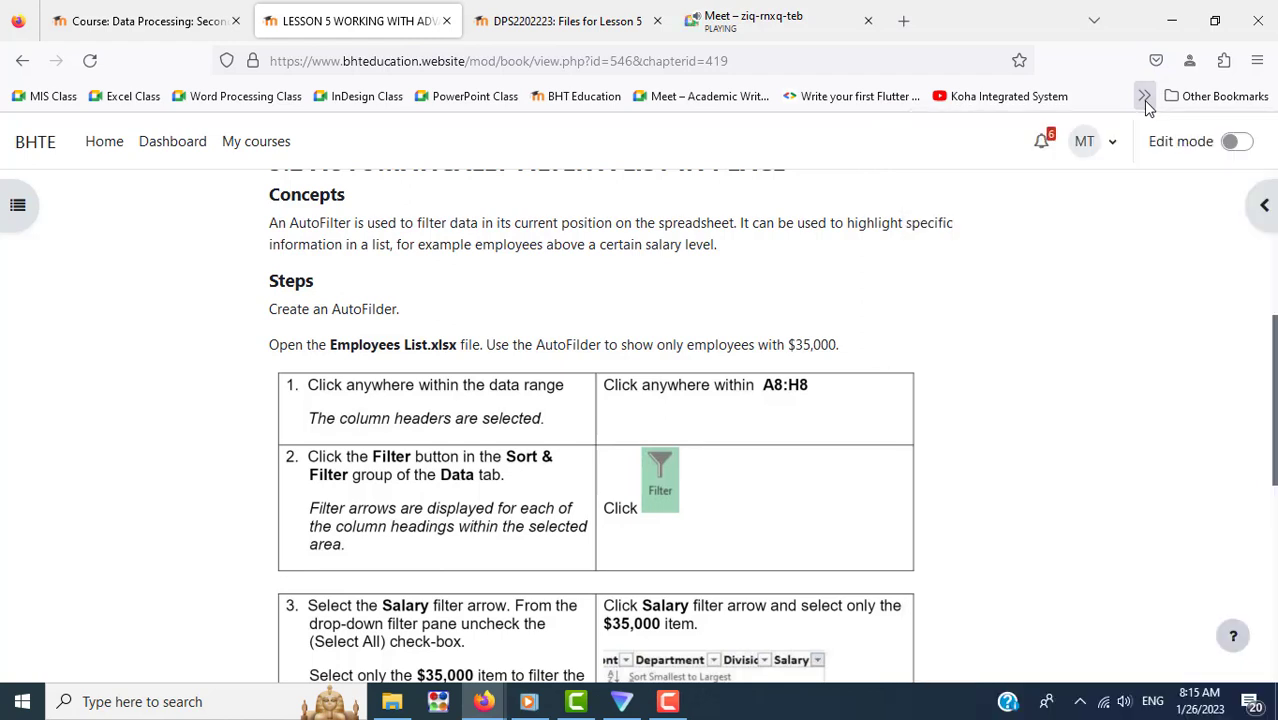
{"action": "left_click", "coordinate": [545, 33]}
{"action": "left_click", "coordinate": [417, 586]}
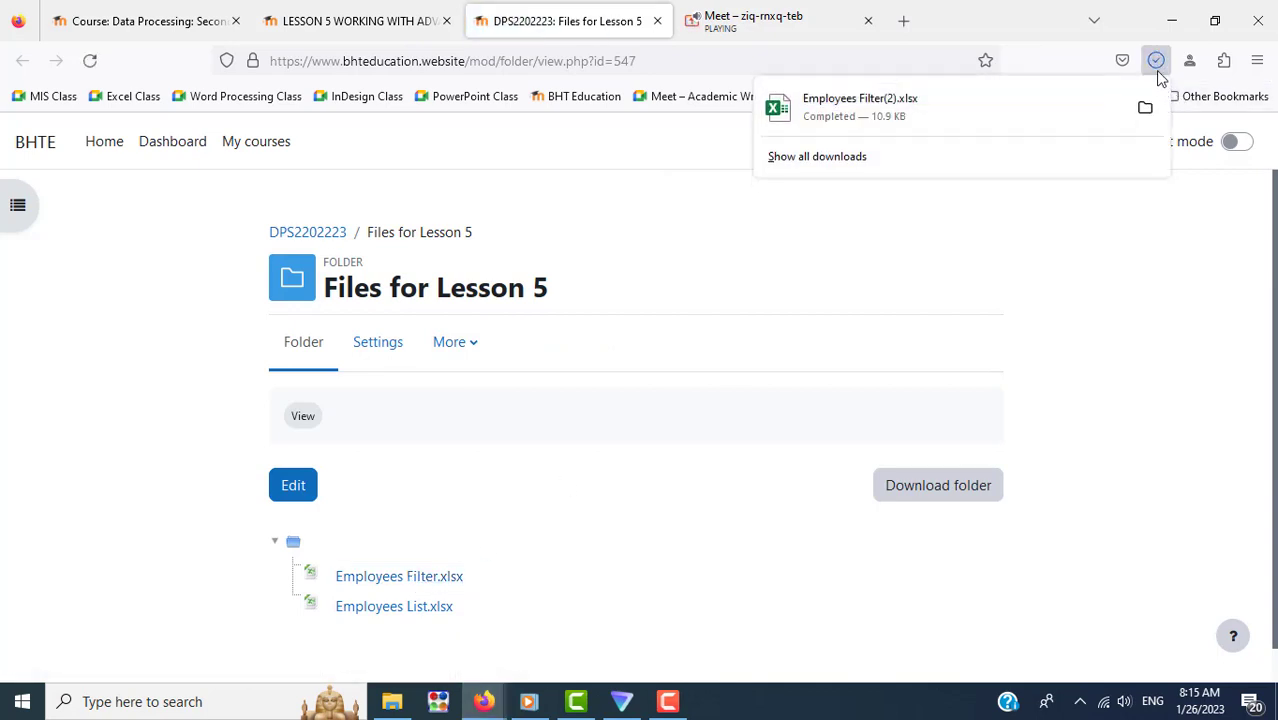
Step: Open the downloaded Employees Filter(2).xlsx in Excel
{"action": "left_click", "coordinate": [896, 106]}
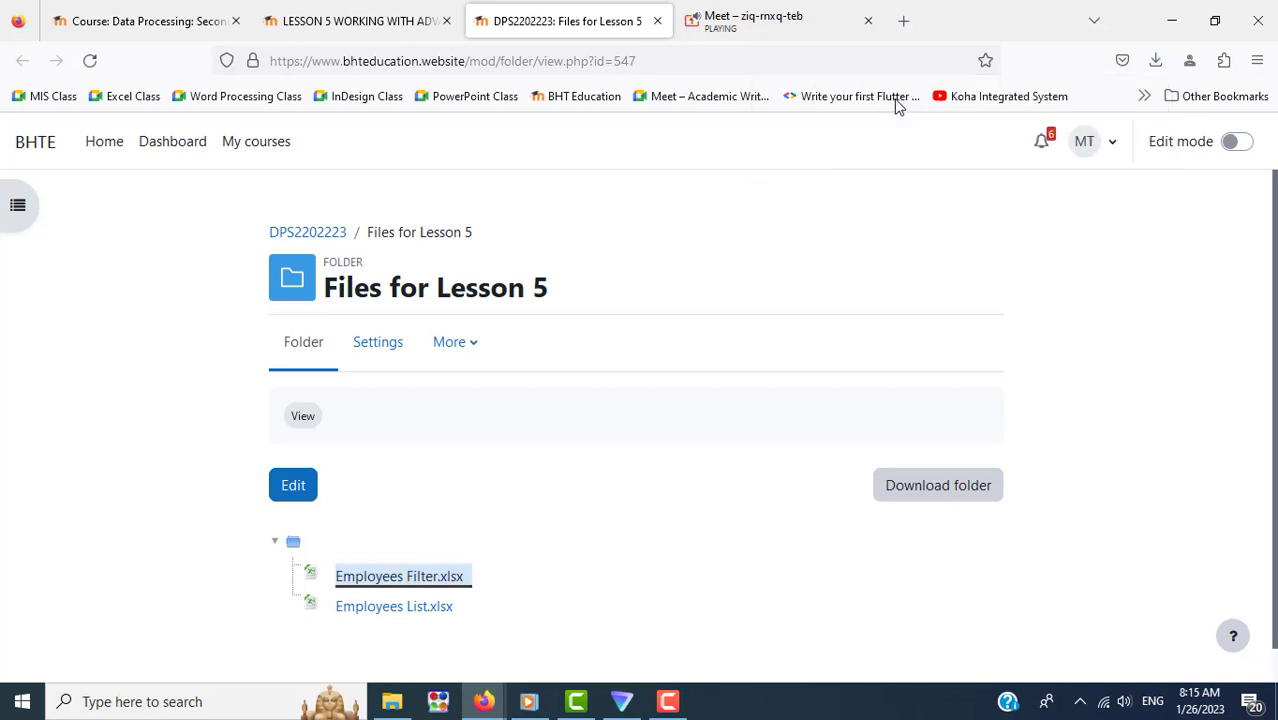
{"action": "left_click", "coordinate": [358, 21]}
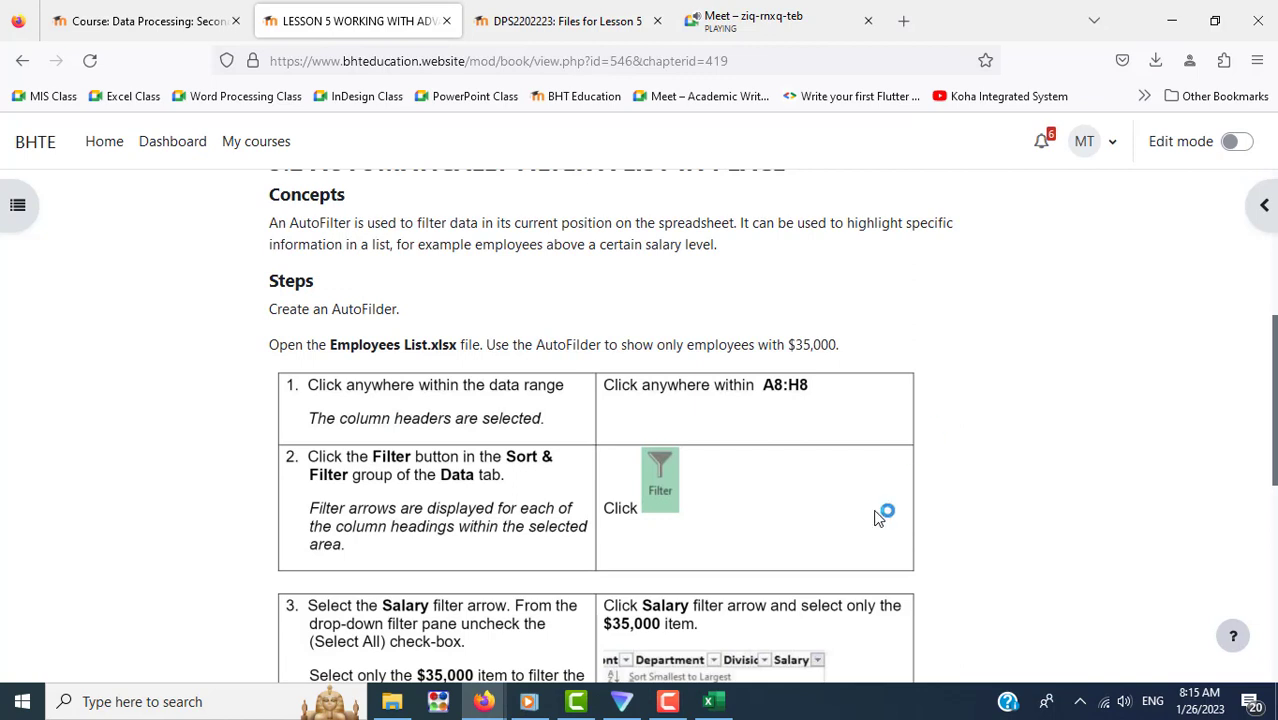
{"action": "left_click", "coordinate": [718, 705]}
Step: Advance the lesson book to chapter 5.3, Creating a Criteria Range
{"action": "left_click", "coordinate": [1070, 530]}
{"action": "scroll", "coordinate": [1069, 515], "scroll_direction": "down", "scroll_amount": 5}
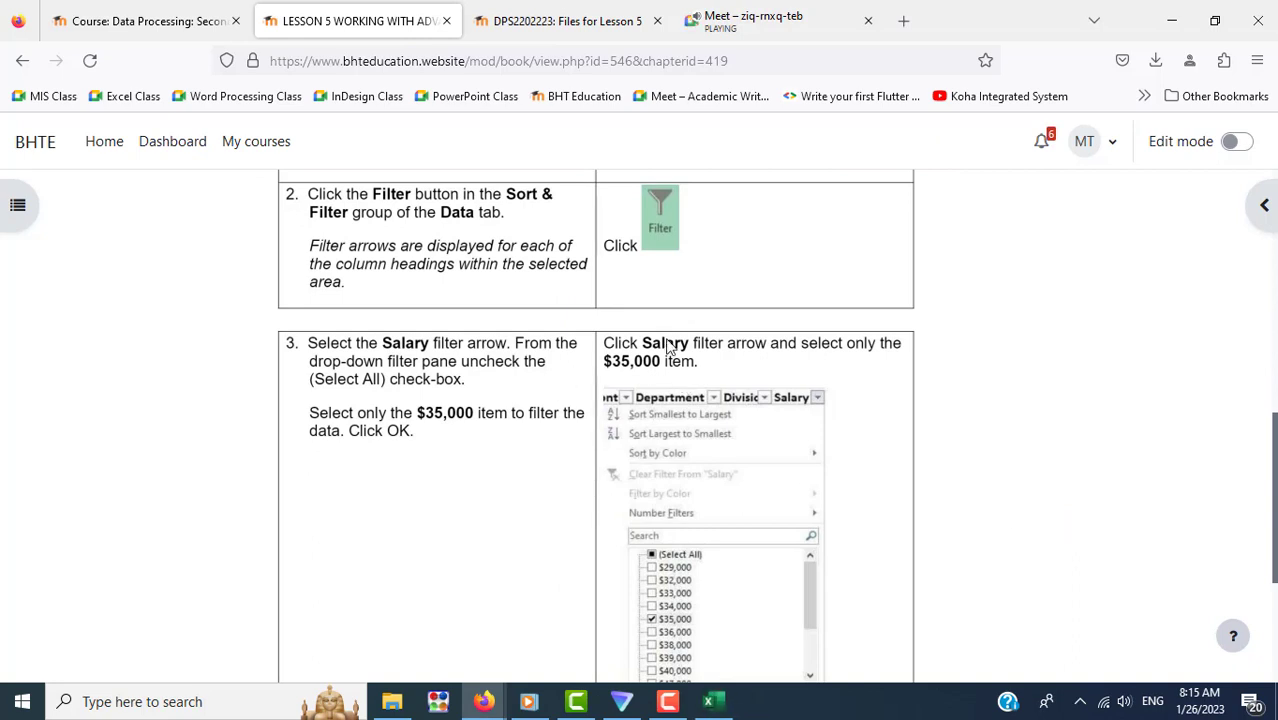
{"action": "scroll", "coordinate": [1078, 410], "scroll_direction": "down", "scroll_amount": 5}
{"action": "left_click", "coordinate": [978, 560]}
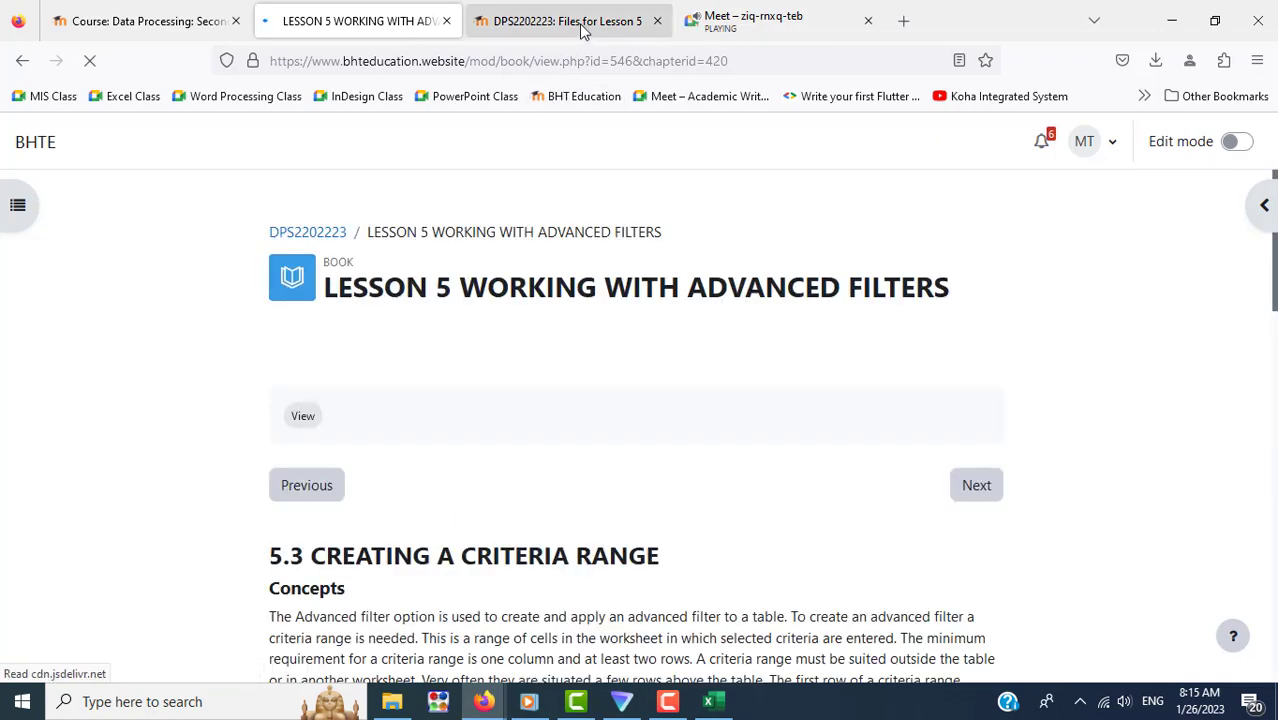
Step: Return to the book and read through chapter 5.3 Creating a Criteria Range
{"action": "left_click", "coordinate": [745, 20]}
{"action": "left_click", "coordinate": [598, 26]}
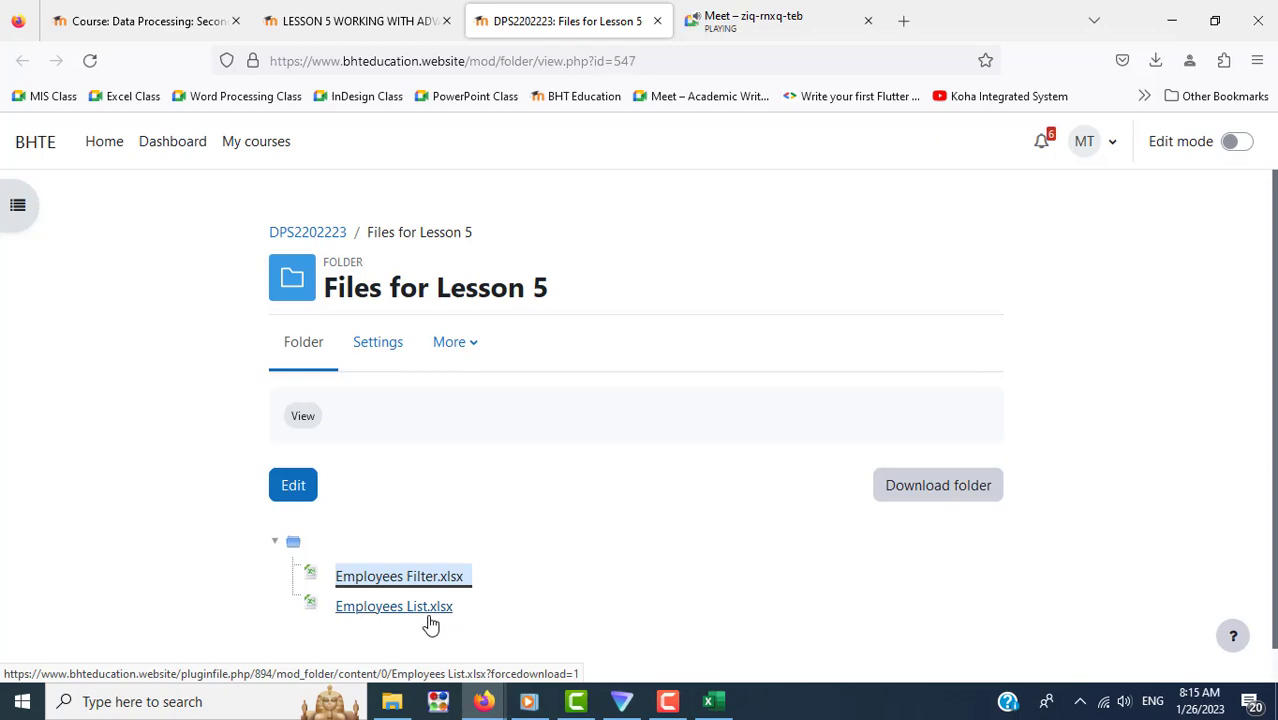
{"action": "left_click", "coordinate": [342, 18]}
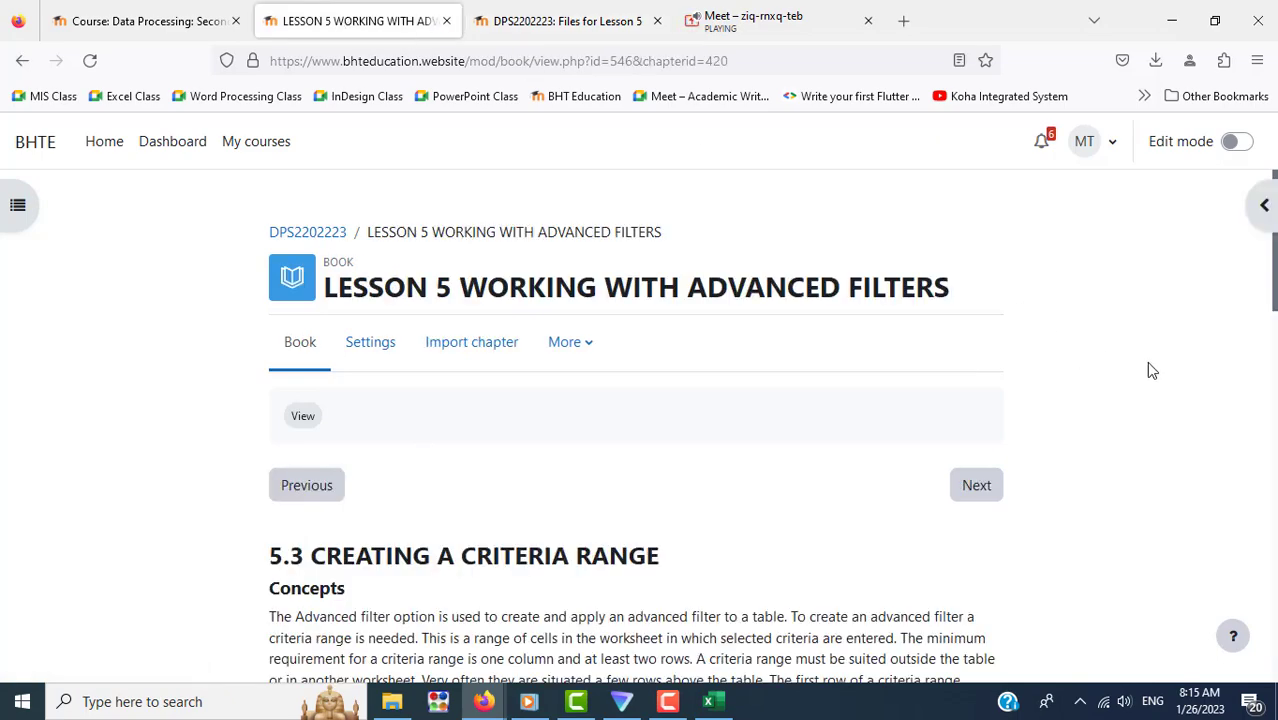
{"action": "scroll", "coordinate": [1151, 371], "scroll_direction": "down", "scroll_amount": 4}
{"action": "scroll", "coordinate": [1153, 371], "scroll_direction": "down", "scroll_amount": 4}
{"action": "scroll", "coordinate": [1155, 372], "scroll_direction": "down", "scroll_amount": 3}
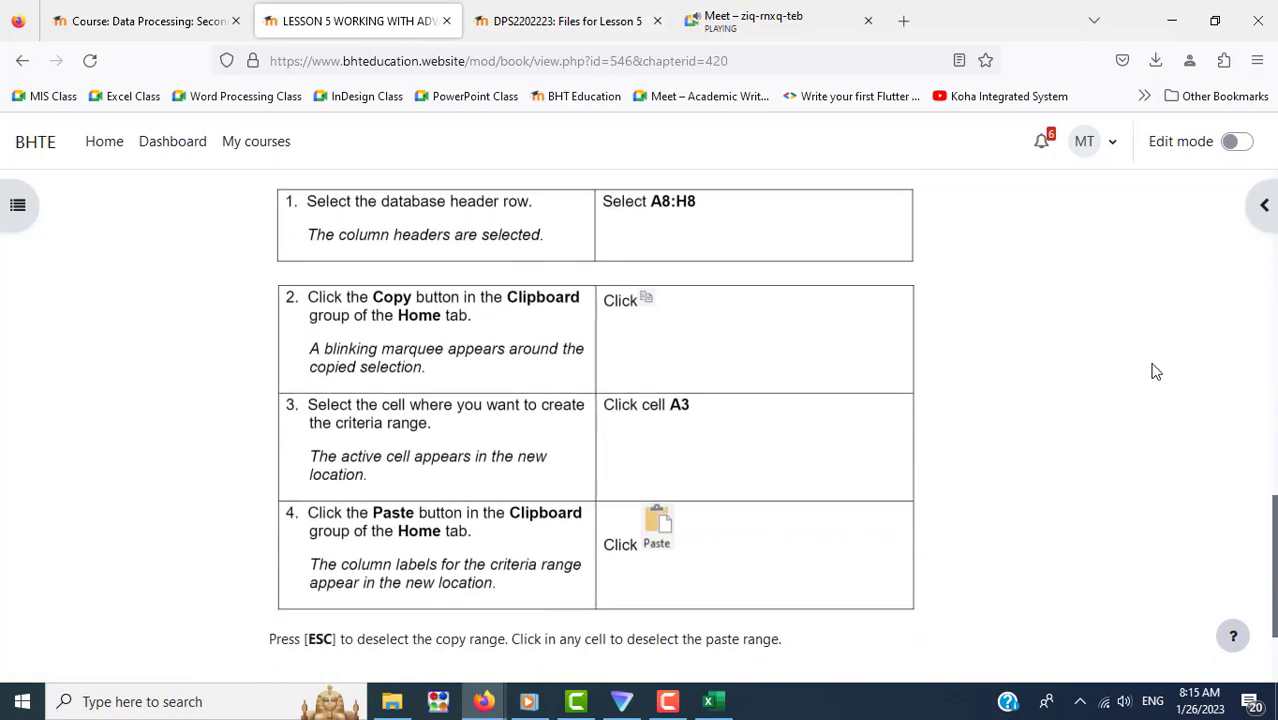
{"action": "scroll", "coordinate": [1155, 372], "scroll_direction": "up", "scroll_amount": 3}
{"action": "scroll", "coordinate": [1155, 372], "scroll_direction": "down", "scroll_amount": 3}
{"action": "scroll", "coordinate": [1155, 372], "scroll_direction": "down", "scroll_amount": 3}
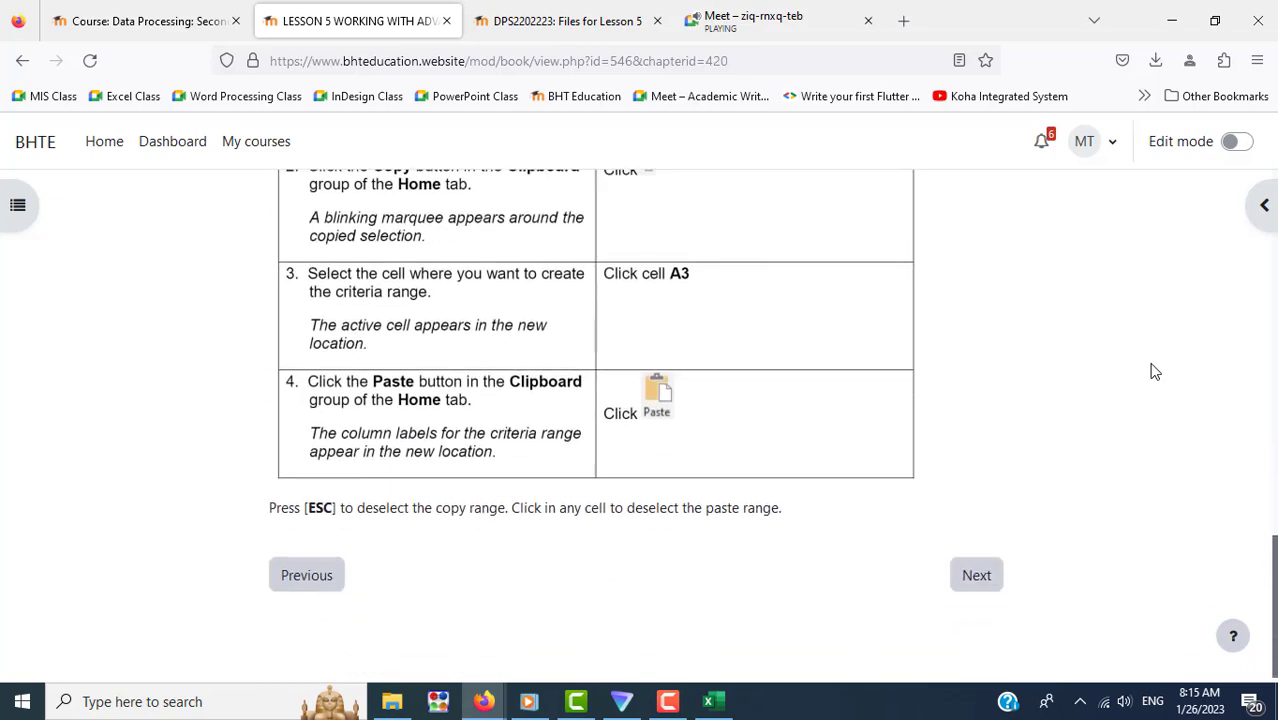
Step: Move on to chapter 5.4 Using a Criteria Range and skim its filtering steps
{"action": "left_click", "coordinate": [978, 590]}
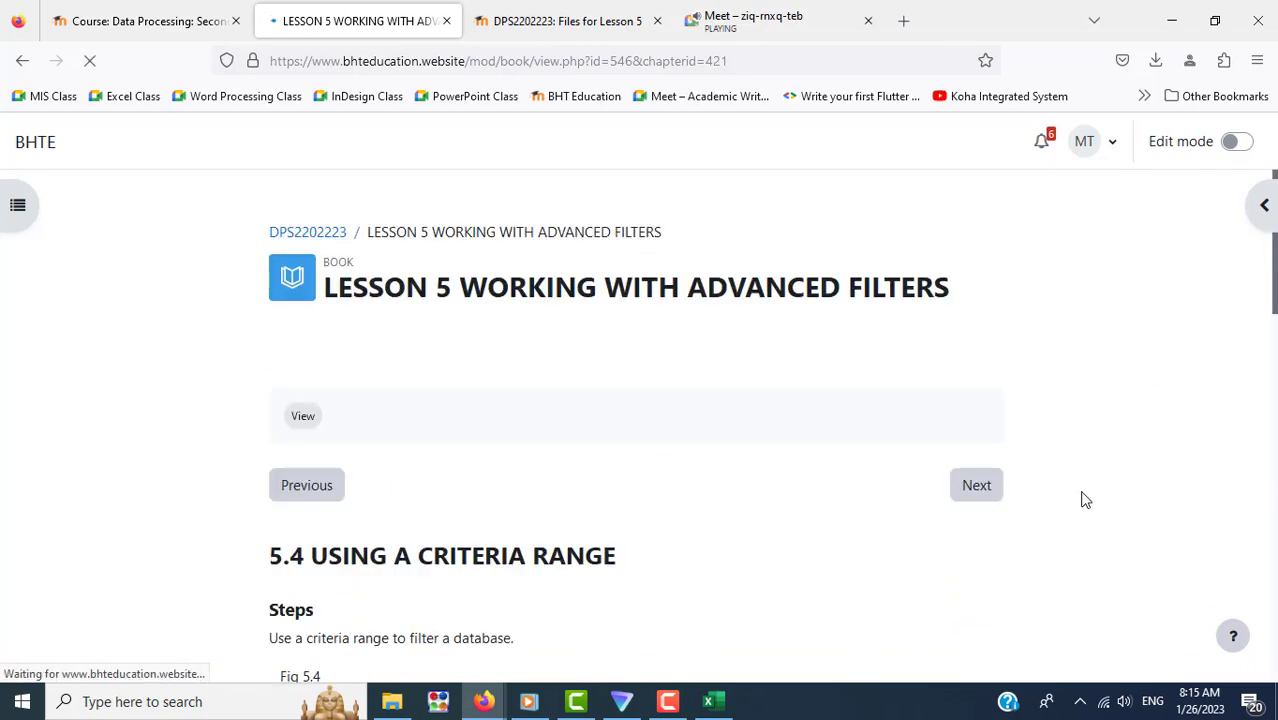
{"action": "scroll", "coordinate": [1087, 500], "scroll_direction": "down", "scroll_amount": 3}
{"action": "scroll", "coordinate": [1085, 500], "scroll_direction": "down", "scroll_amount": 5}
{"action": "scroll", "coordinate": [1080, 498], "scroll_direction": "up", "scroll_amount": 3}
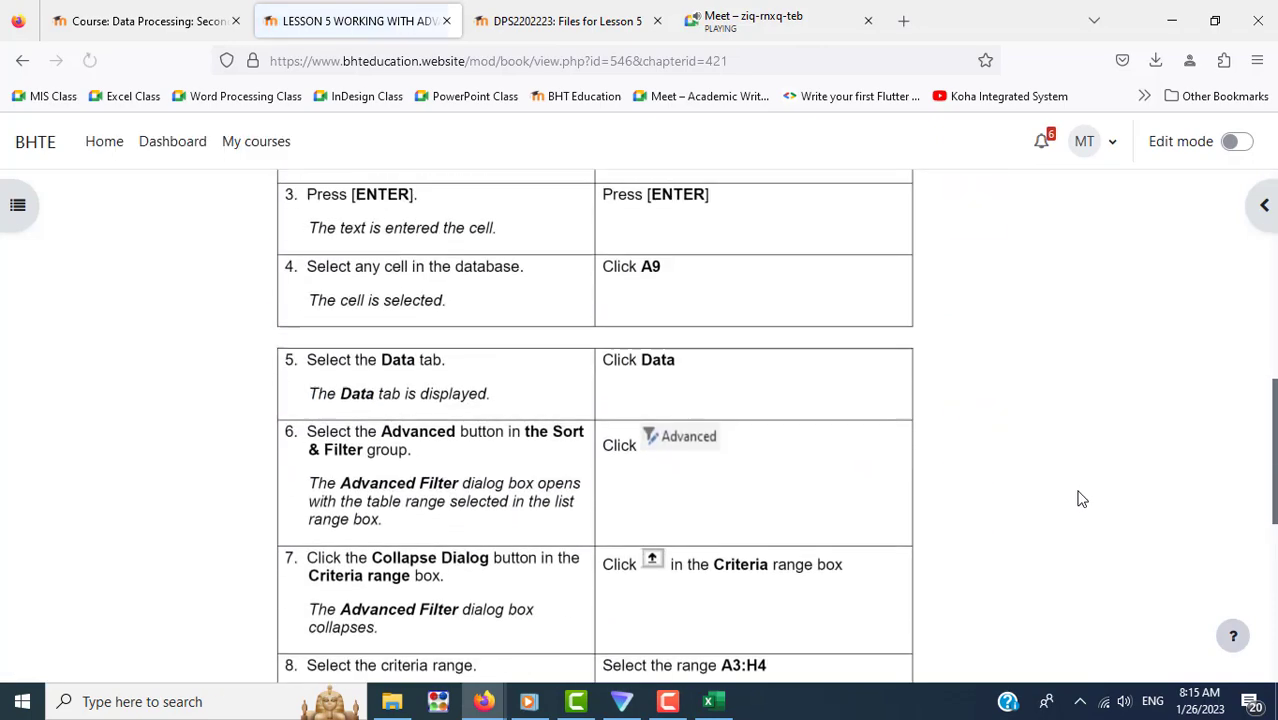
{"action": "scroll", "coordinate": [1013, 472], "scroll_direction": "up", "scroll_amount": 5}
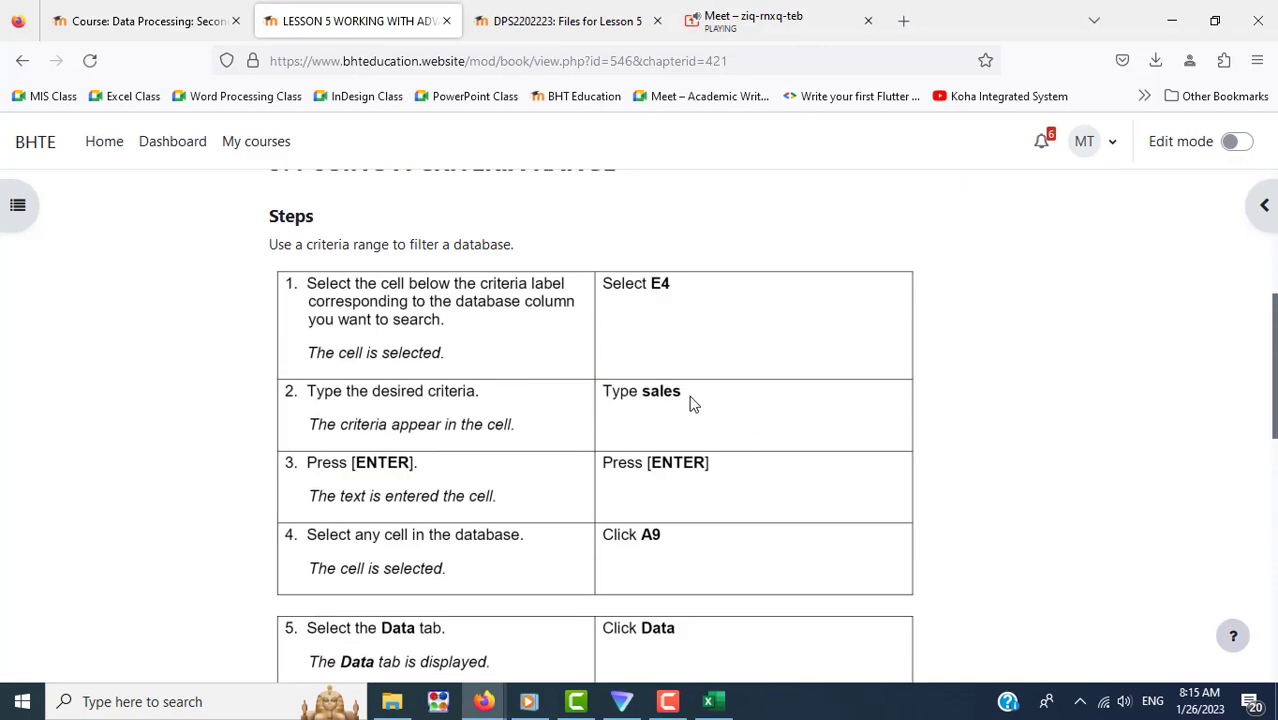
Step: Enable editing in Employees Filter(2).xlsx and view the Bayland employee table on the List sheet
{"action": "left_click", "coordinate": [707, 707]}
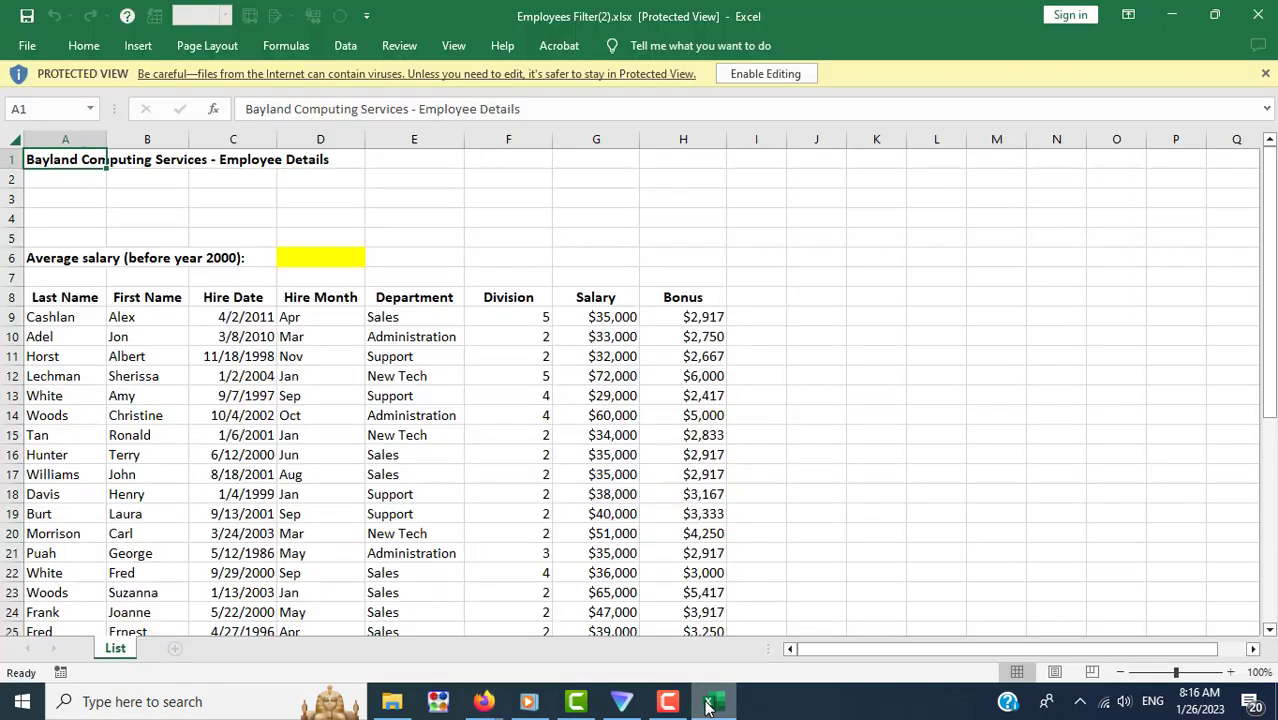
{"action": "left_click", "coordinate": [765, 74]}
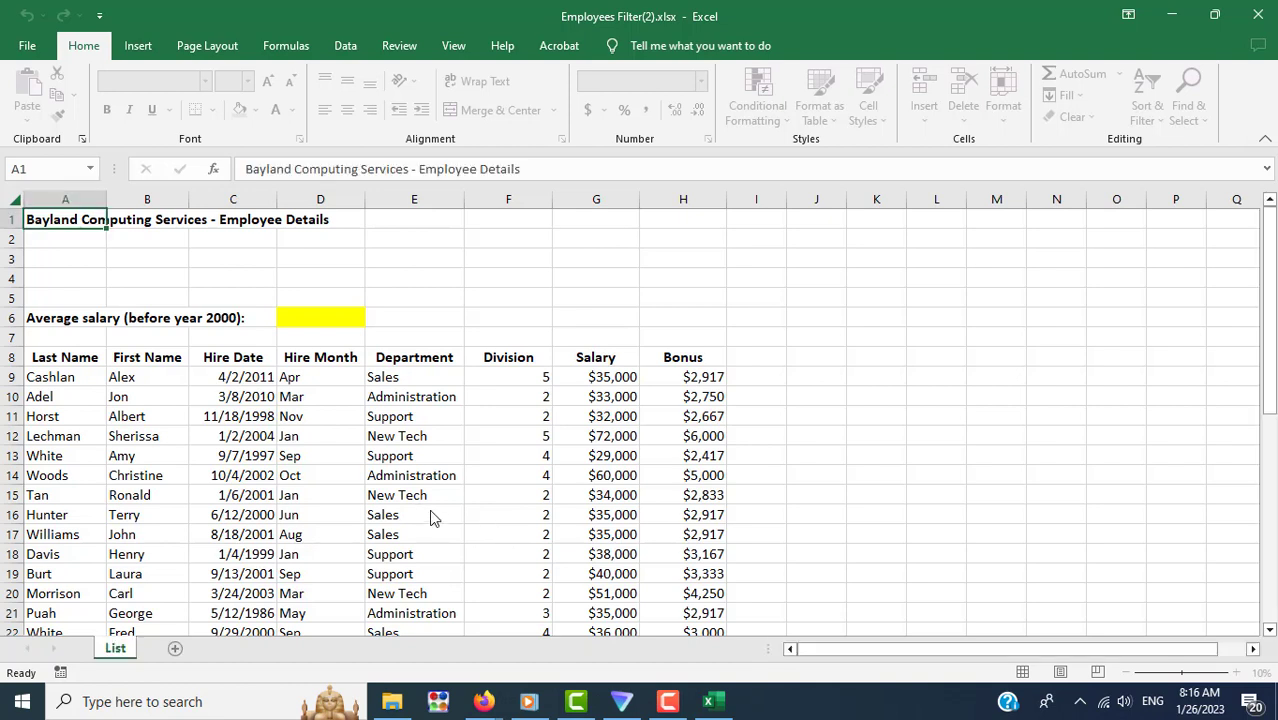
{"action": "scroll", "coordinate": [430, 512], "scroll_direction": "down", "scroll_amount": 12}
{"action": "left_click", "coordinate": [431, 500]}
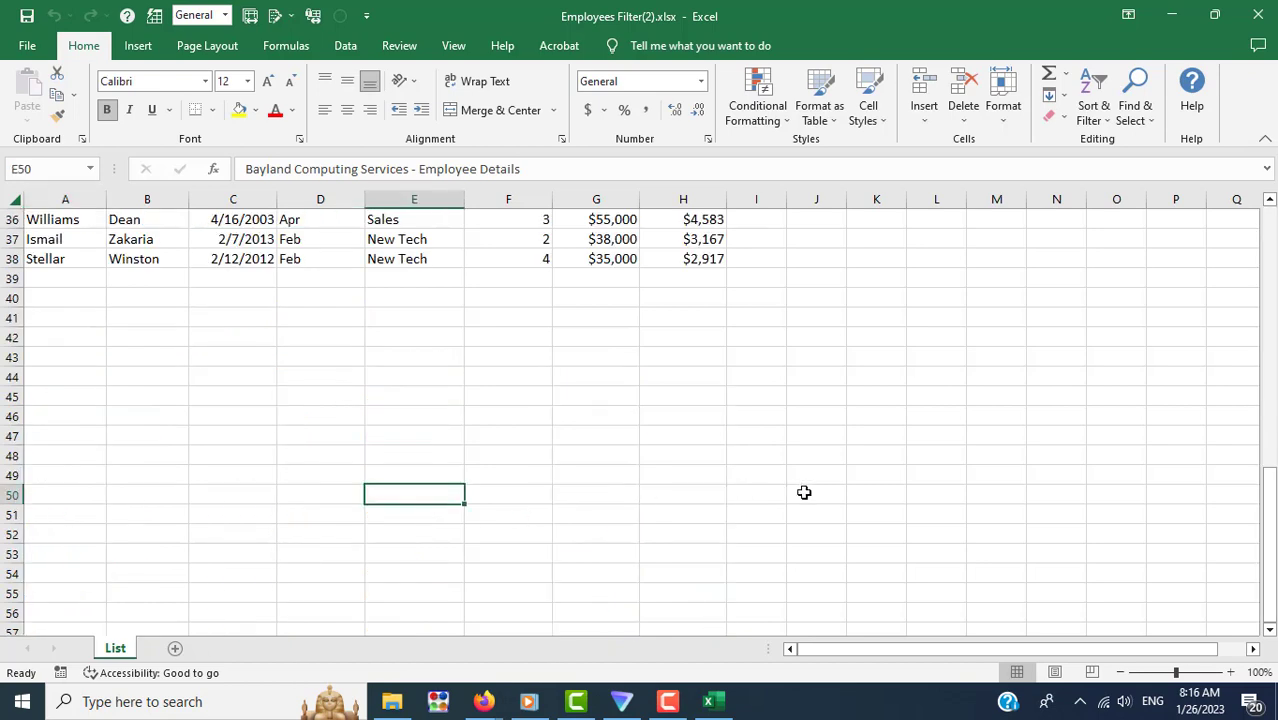
{"action": "scroll", "coordinate": [801, 494], "scroll_direction": "up", "scroll_amount": 12}
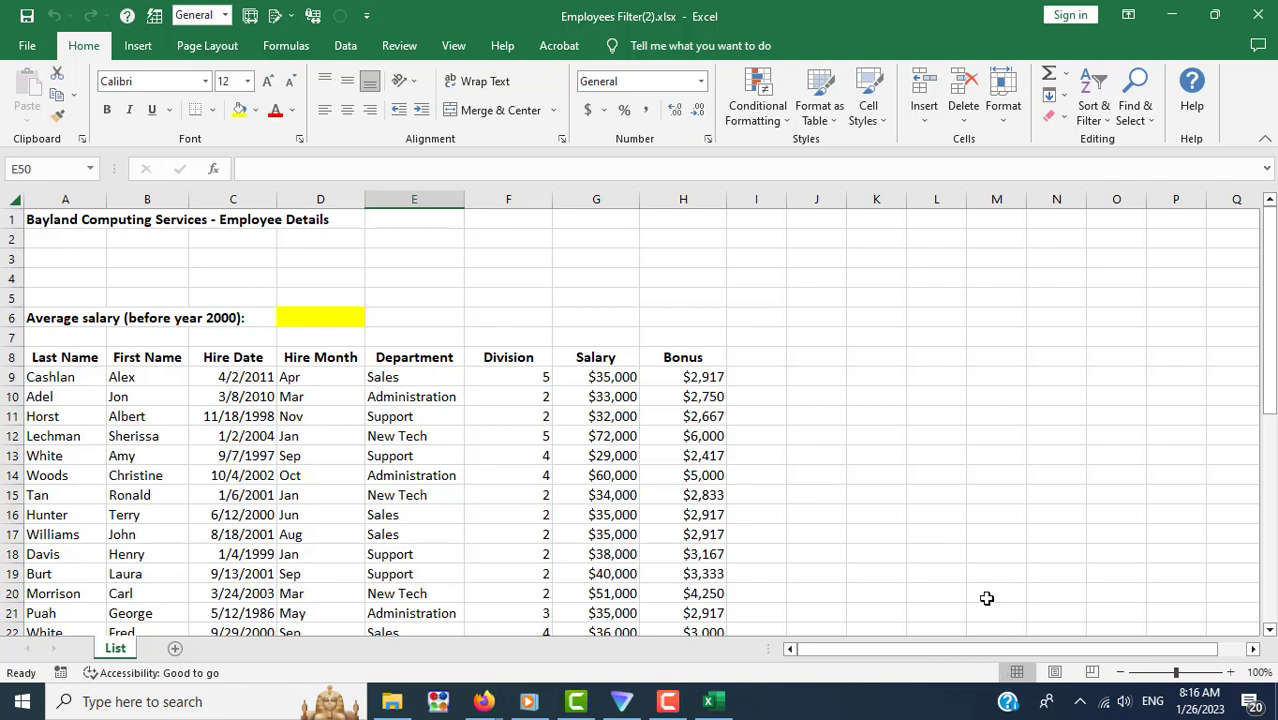
{"action": "left_click", "coordinate": [420, 381]}
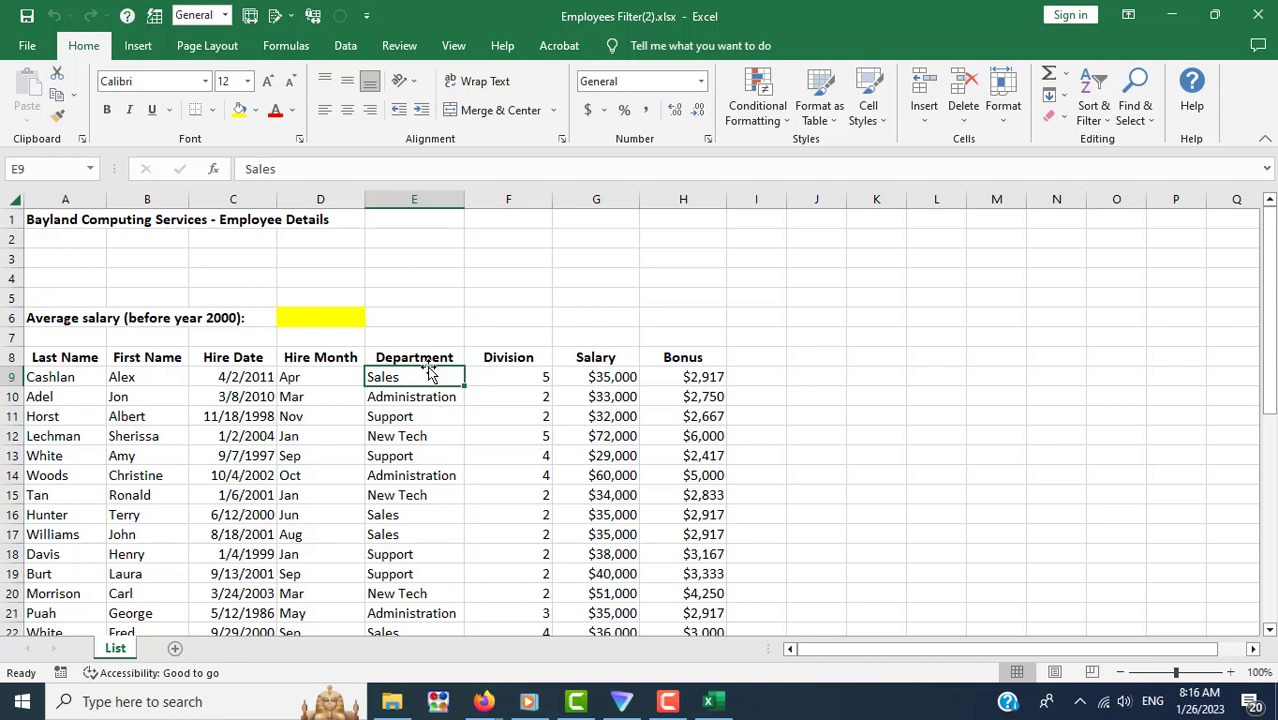
Step: Copy the heading row A8:H8 into row 3 starting at A3
{"action": "left_click_drag", "start_coordinate": [64, 360], "coordinate": [706, 357]}
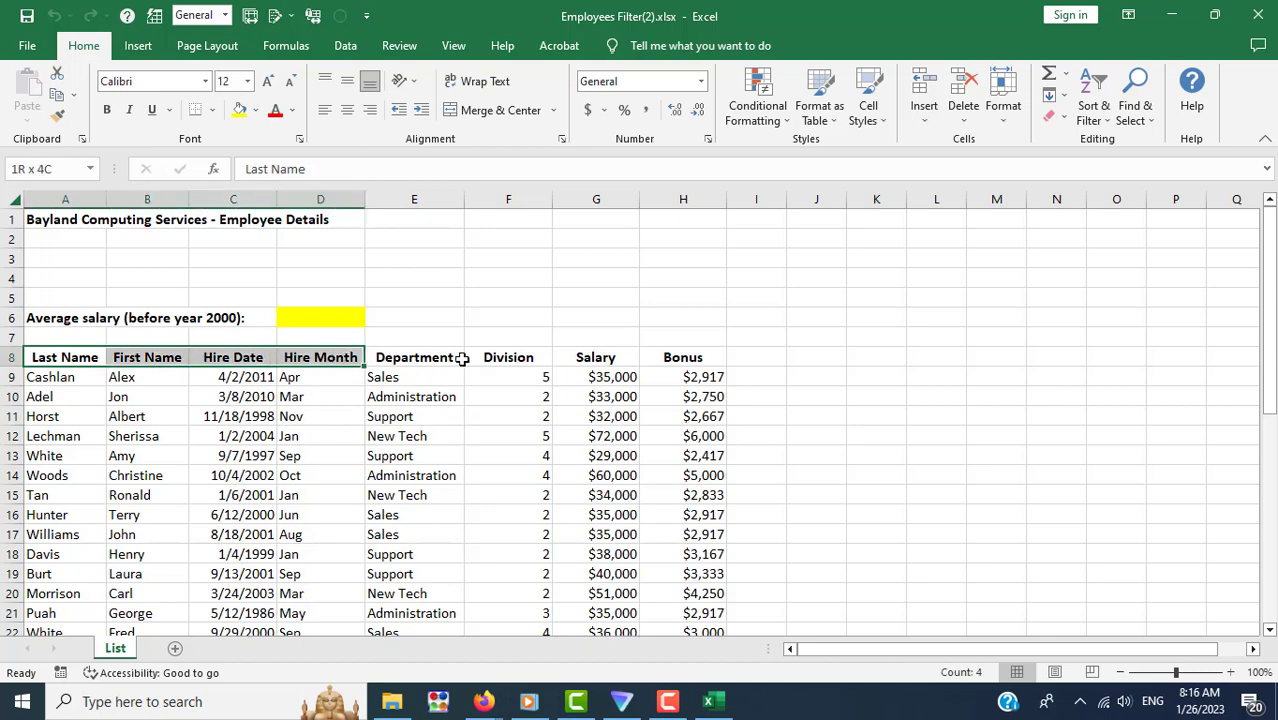
{"action": "right_click", "coordinate": [519, 355]}
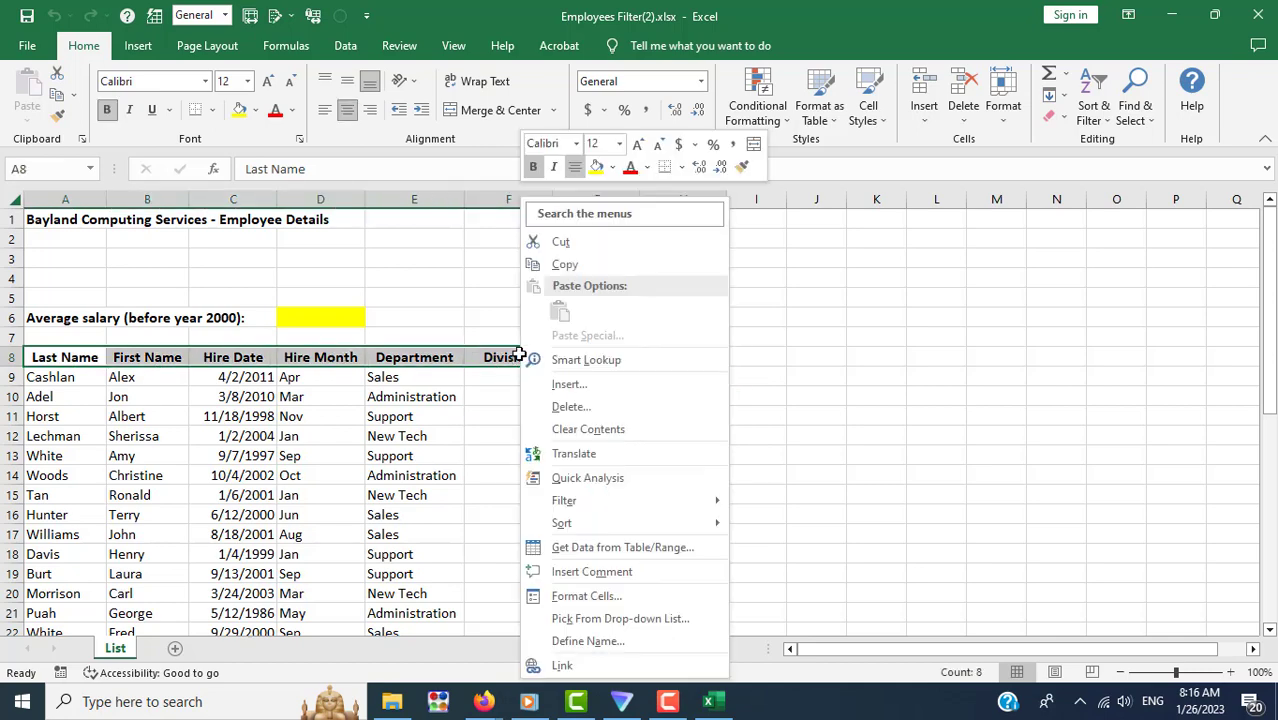
{"action": "left_click", "coordinate": [567, 265]}
{"action": "left_click", "coordinate": [67, 261]}
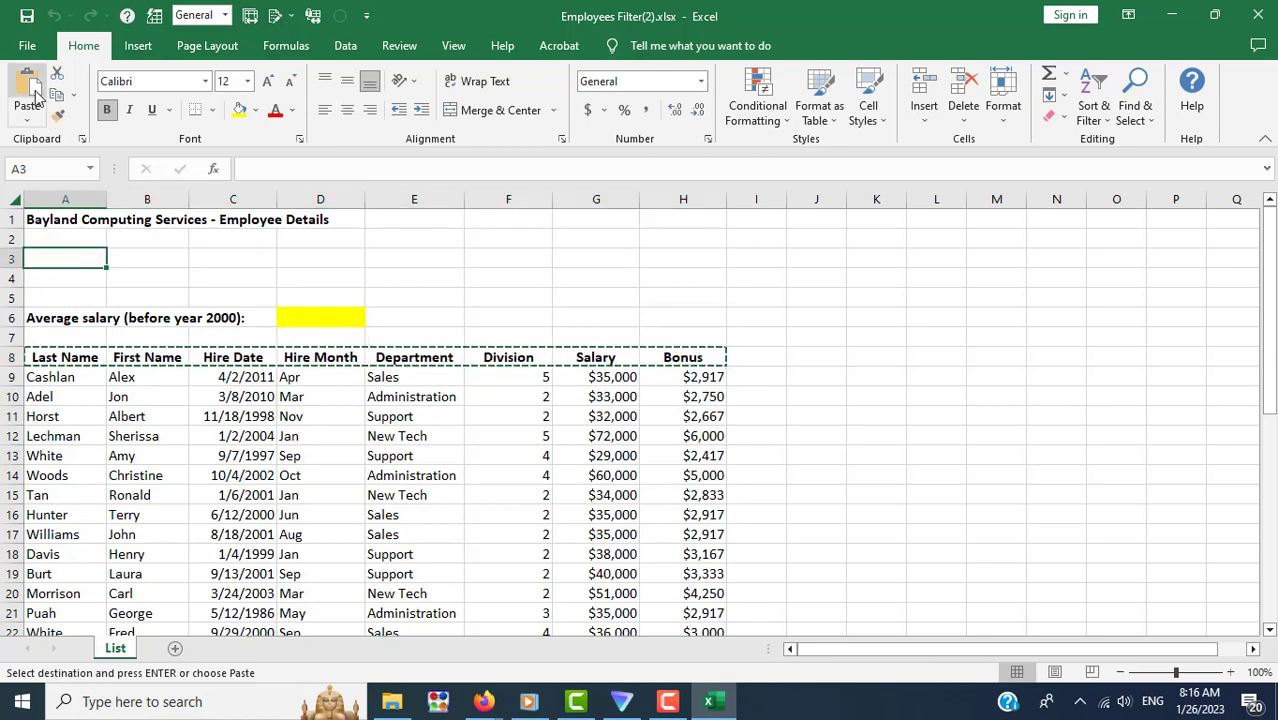
{"action": "left_click", "coordinate": [33, 90]}
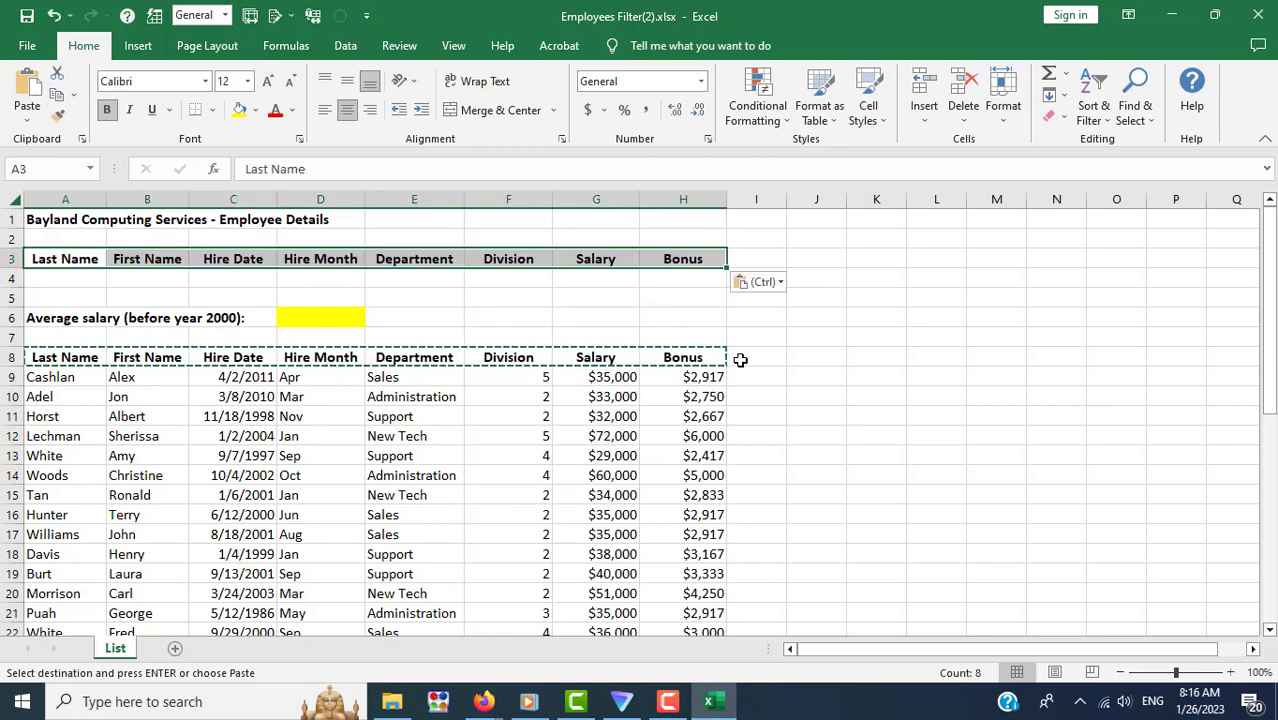
{"action": "key", "text": "Escape"}
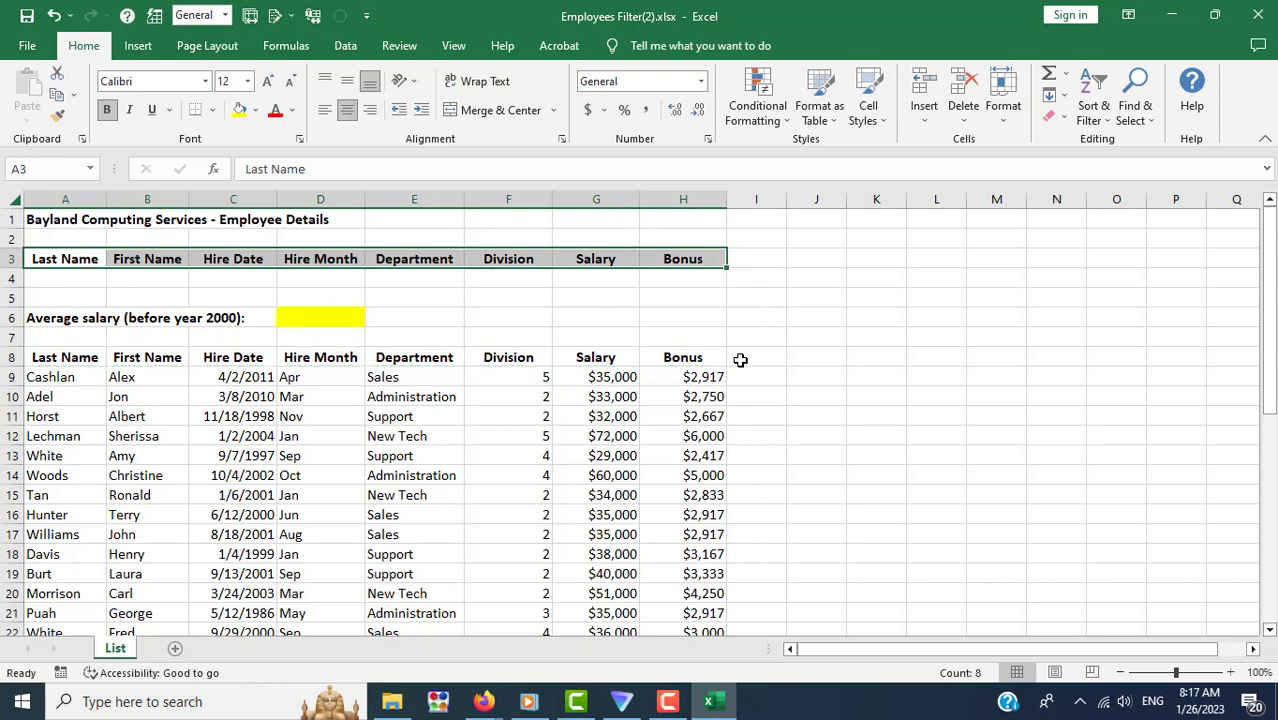
{"action": "left_click", "coordinate": [740, 360]}
Step: Enter Sales as the Department criterion in E4
{"action": "left_click", "coordinate": [400, 279]}
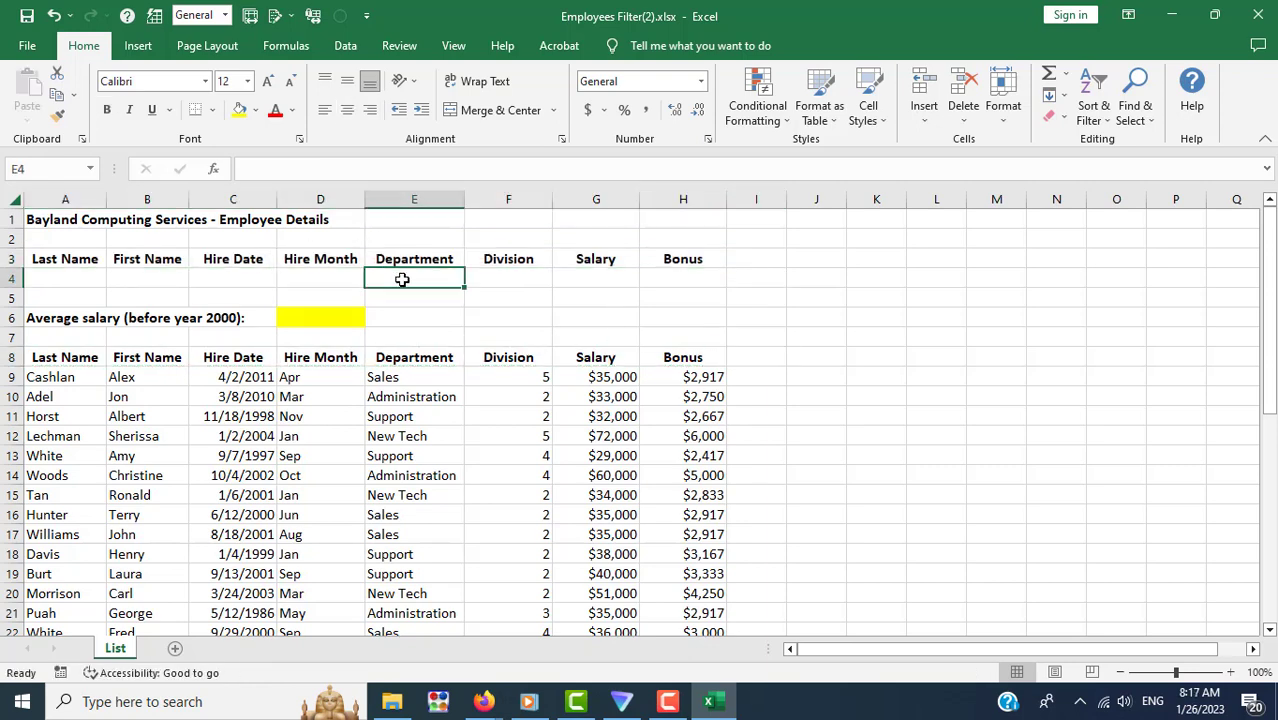
{"action": "type", "text": "Sales"}
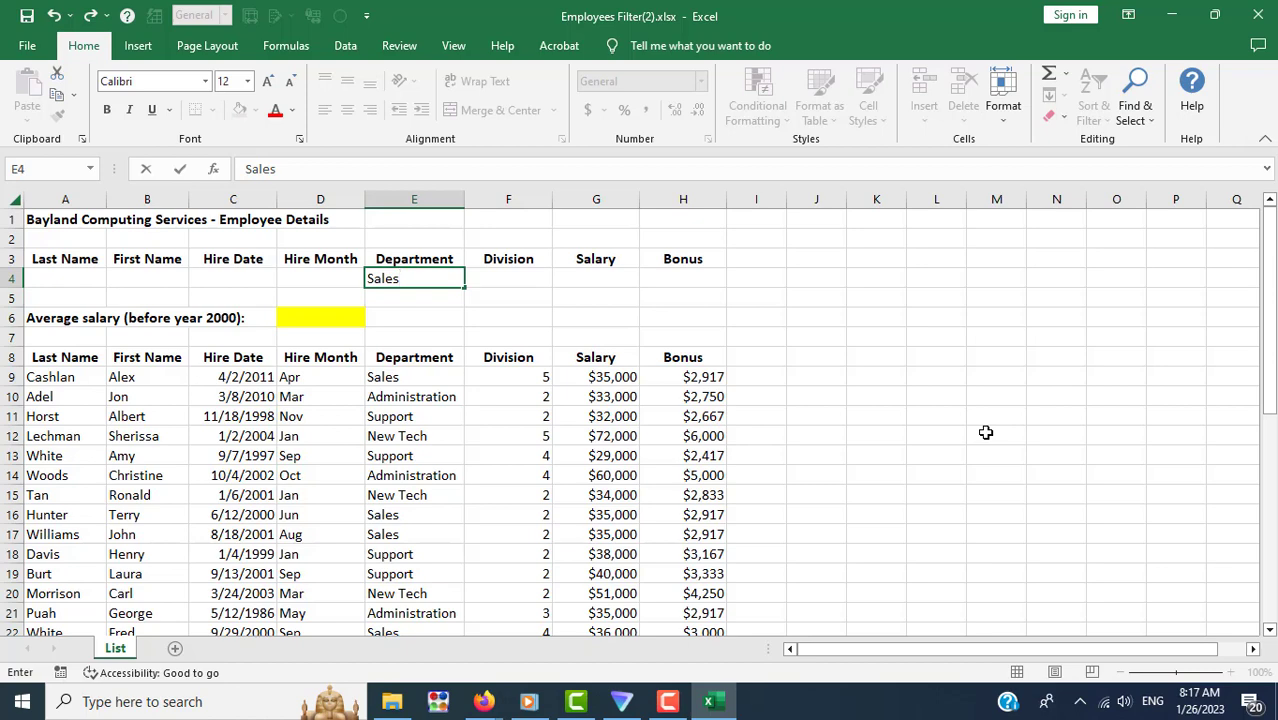
{"action": "key", "text": "Return"}
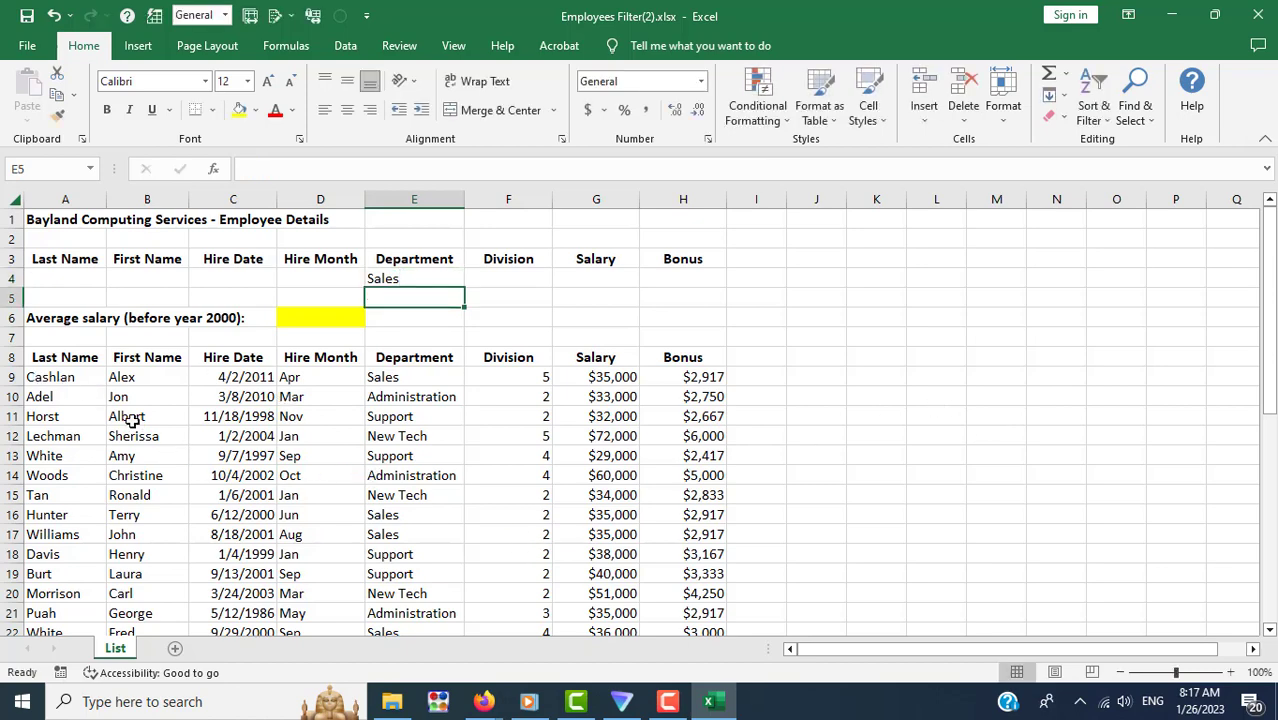
{"action": "left_click", "coordinate": [45, 381]}
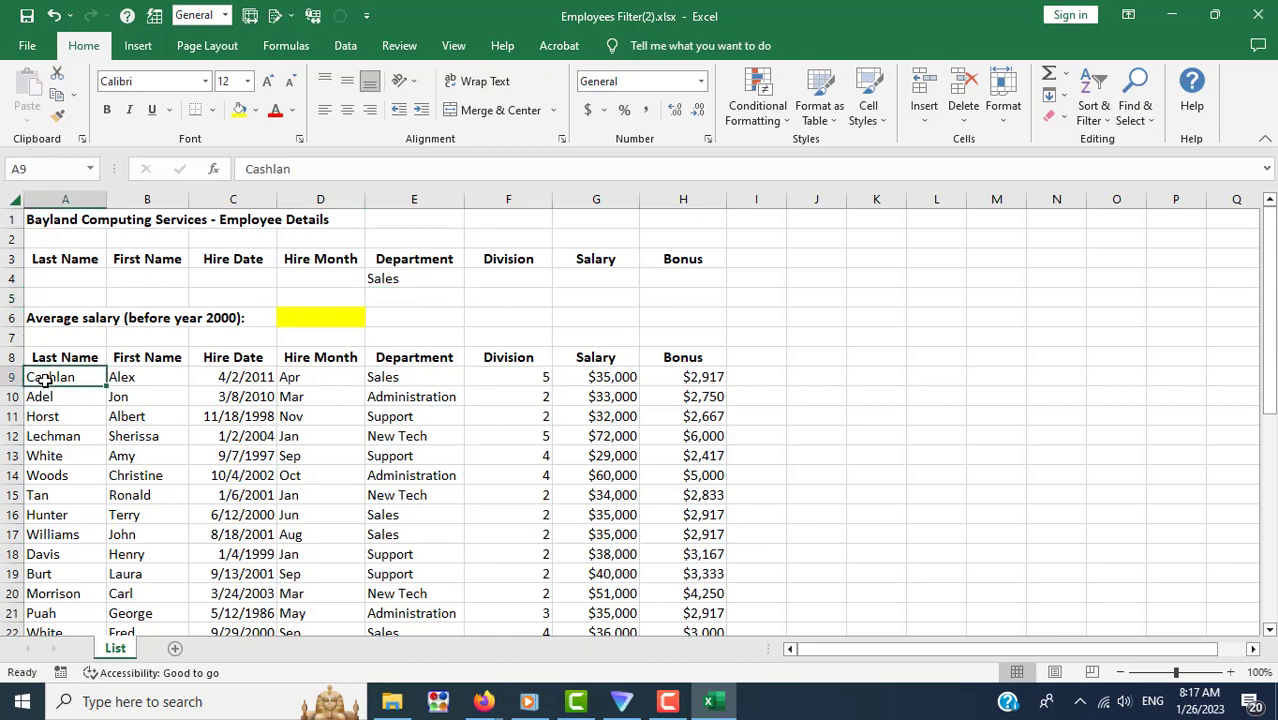
Step: Run Advanced Filter in place with criteria range $A$3:$H$4, leaving the 9 Sales records
{"action": "left_click", "coordinate": [344, 45]}
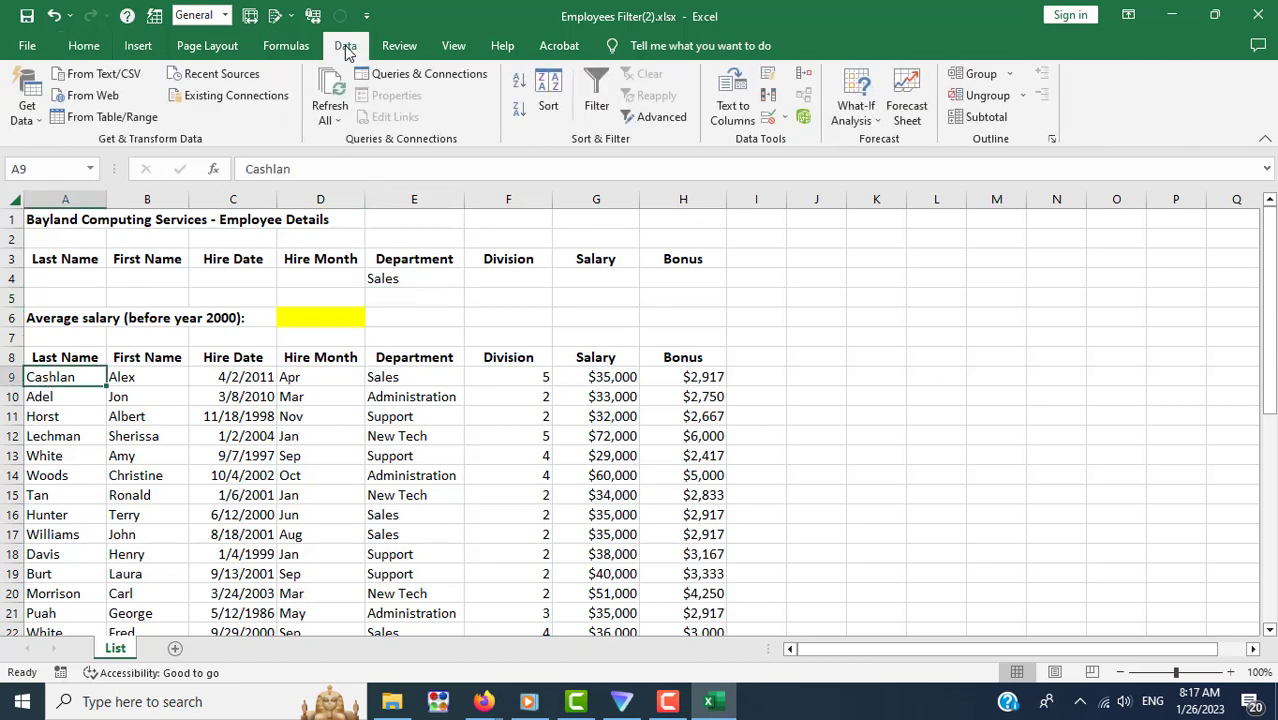
{"action": "left_click", "coordinate": [665, 118]}
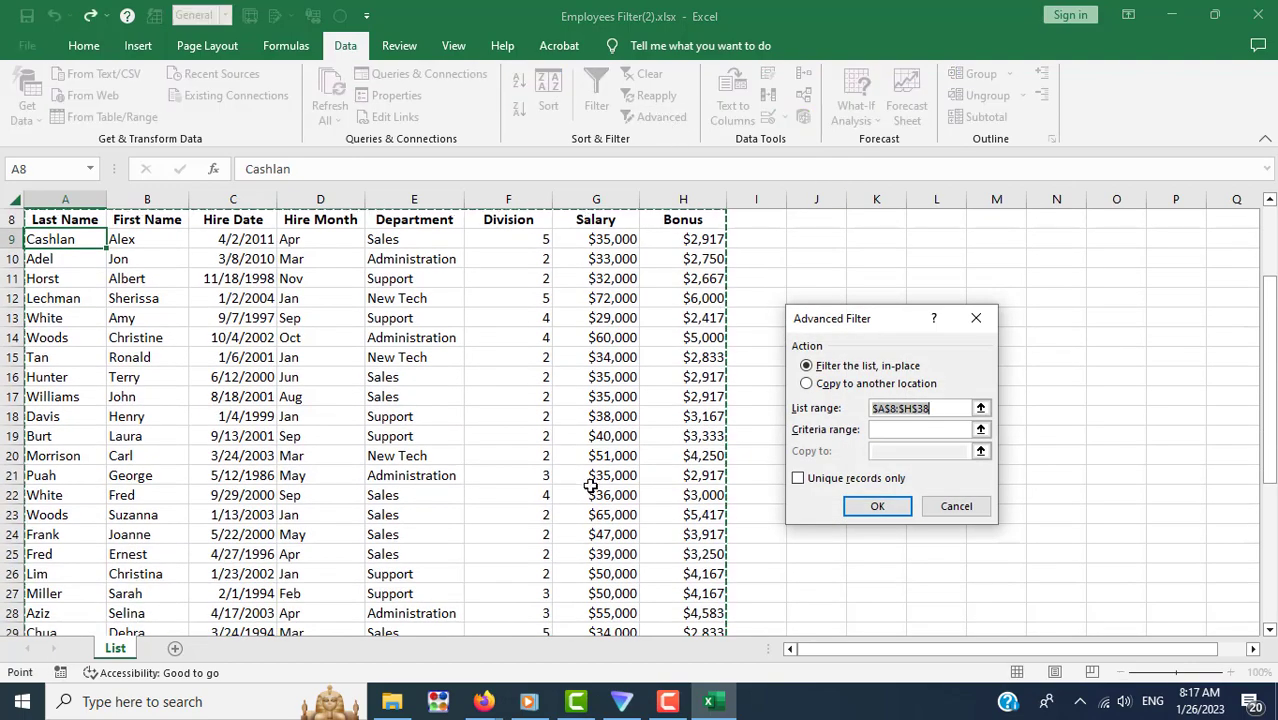
{"action": "scroll", "coordinate": [590, 485], "scroll_direction": "up", "scroll_amount": 3}
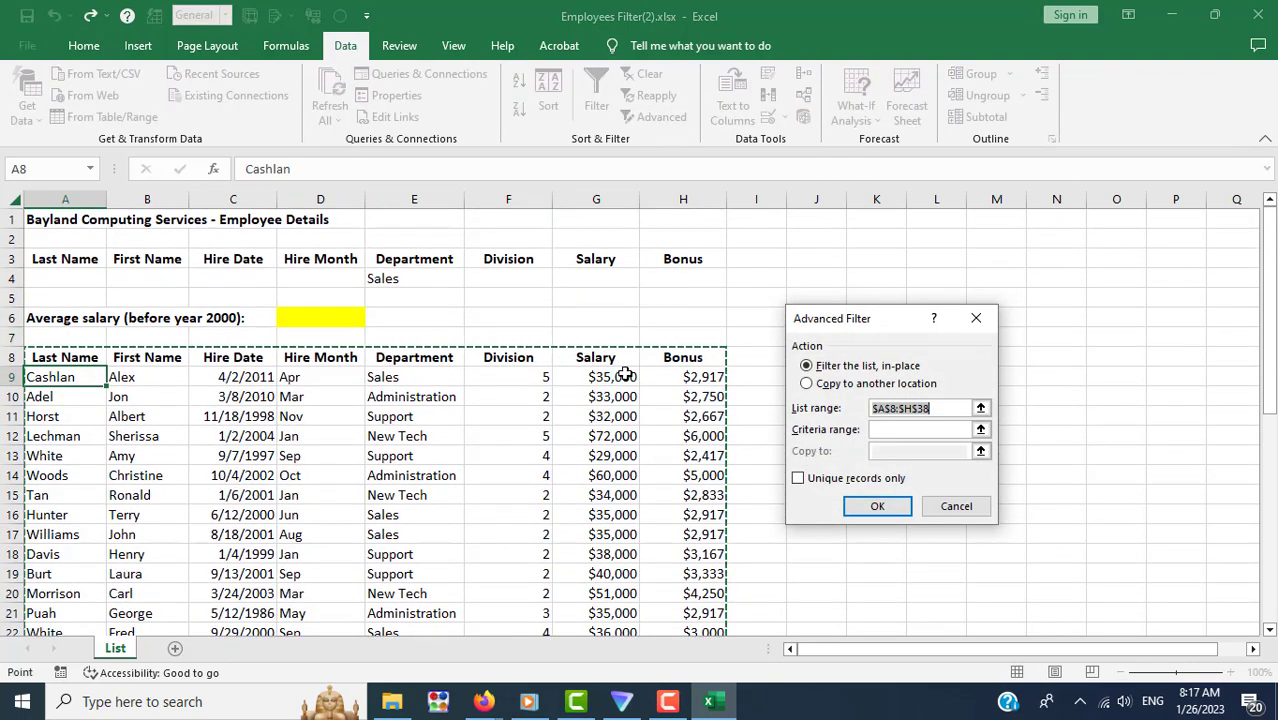
{"action": "scroll", "coordinate": [668, 372], "scroll_direction": "down", "scroll_amount": 4}
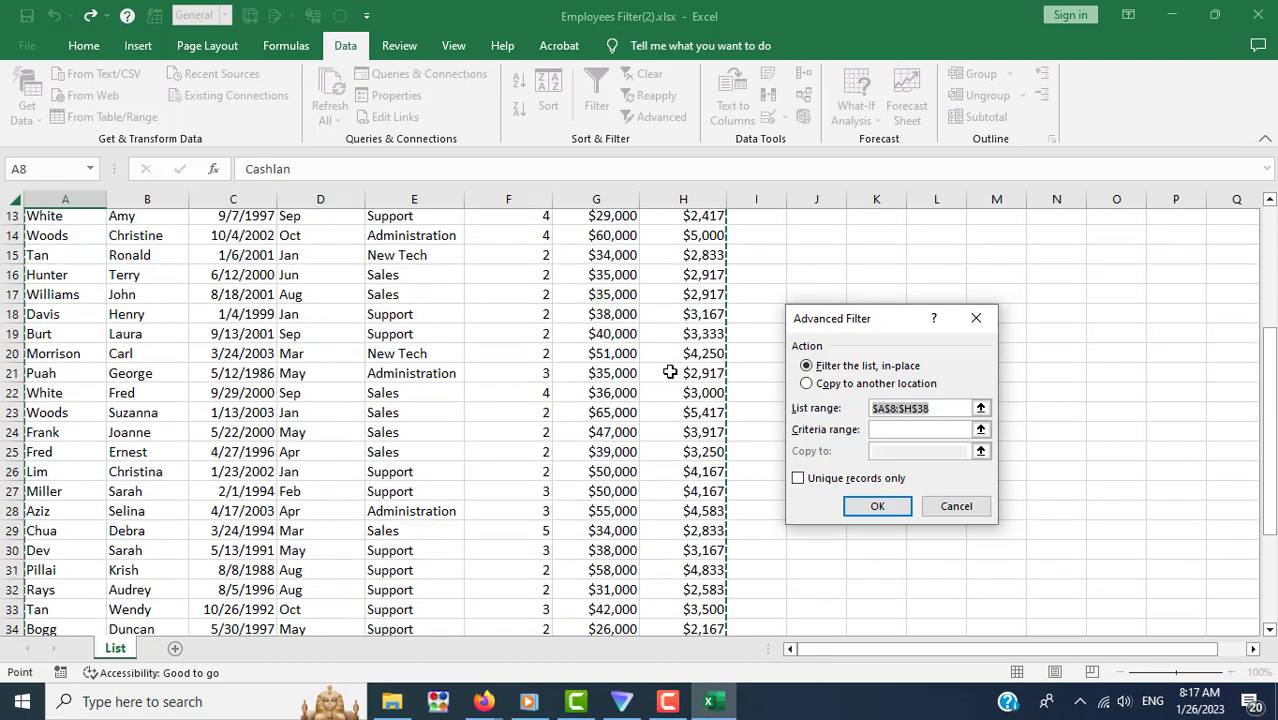
{"action": "scroll", "coordinate": [668, 375], "scroll_direction": "down", "scroll_amount": 5}
{"action": "scroll", "coordinate": [513, 435], "scroll_direction": "up", "scroll_amount": 9}
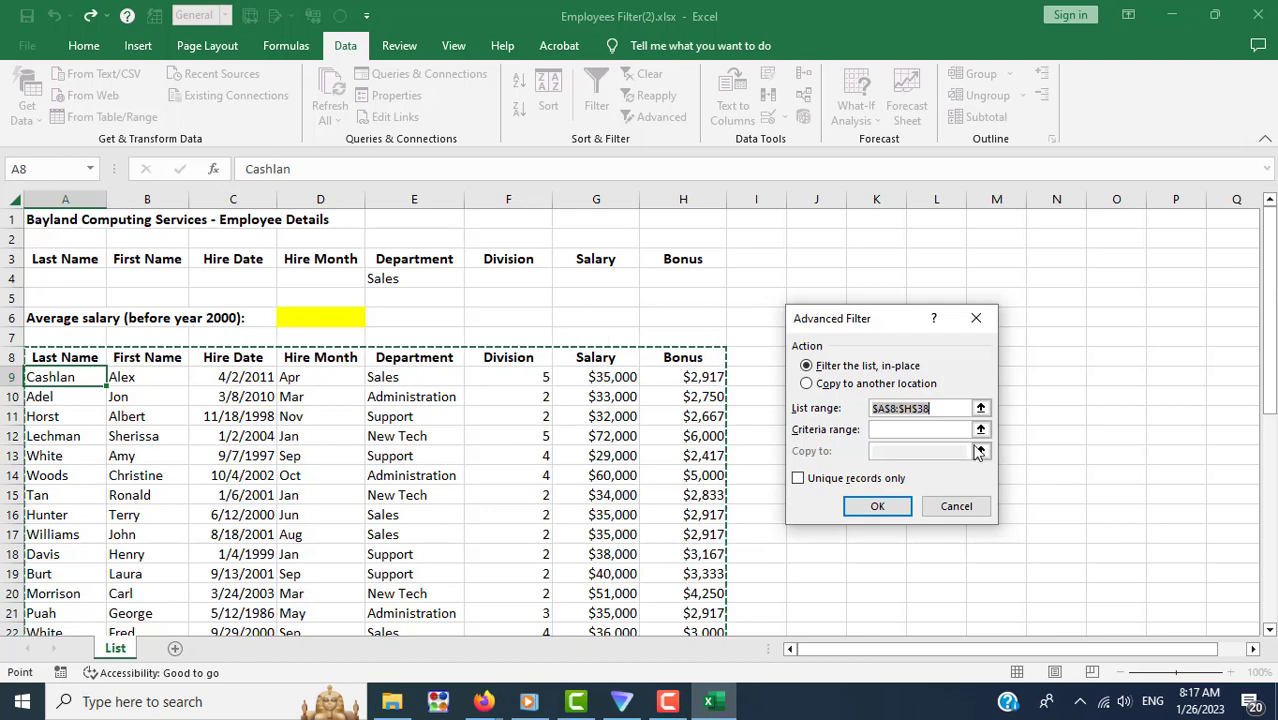
{"action": "left_click", "coordinate": [980, 430]}
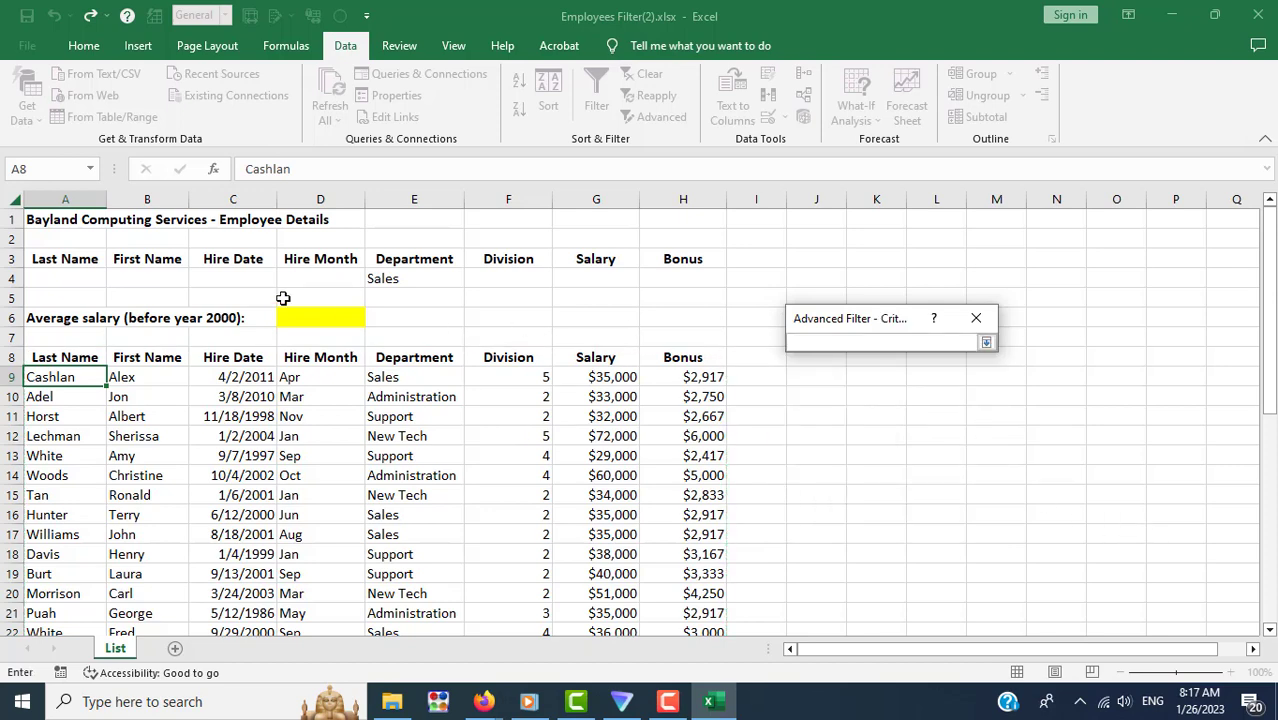
{"action": "left_click_drag", "start_coordinate": [46, 260], "coordinate": [690, 278]}
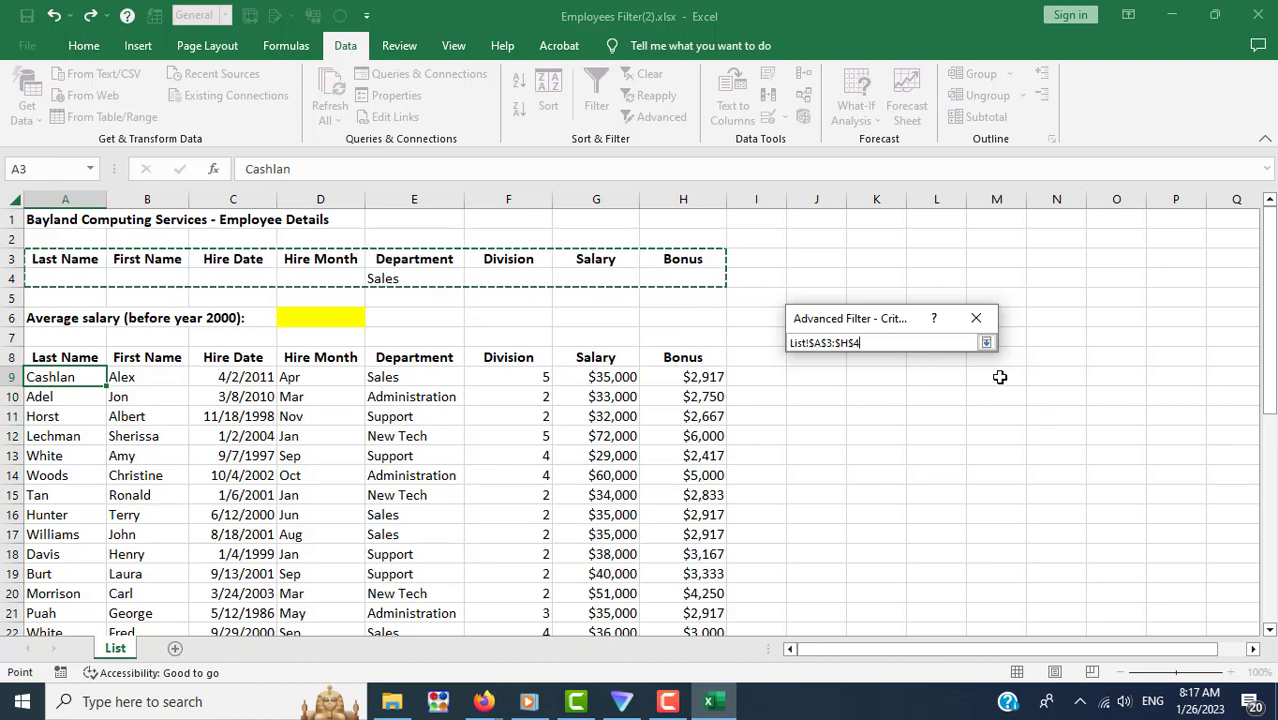
{"action": "left_click", "coordinate": [986, 343]}
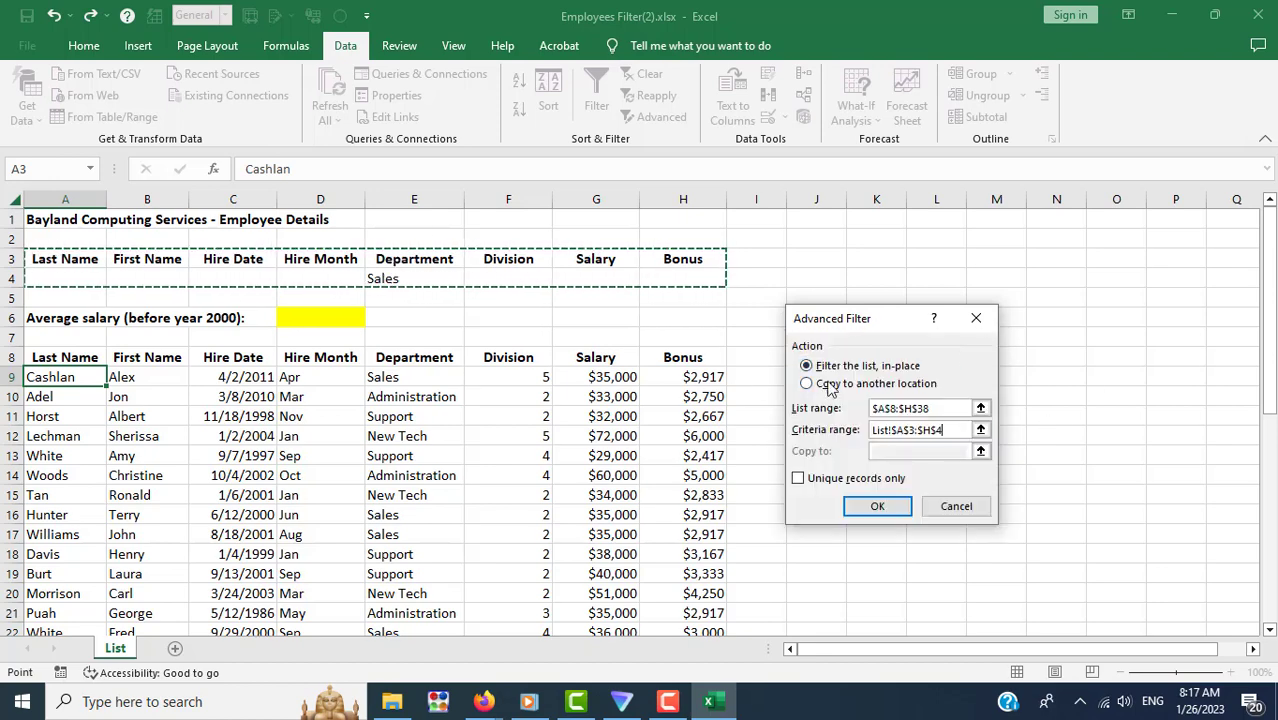
{"action": "left_click", "coordinate": [880, 508]}
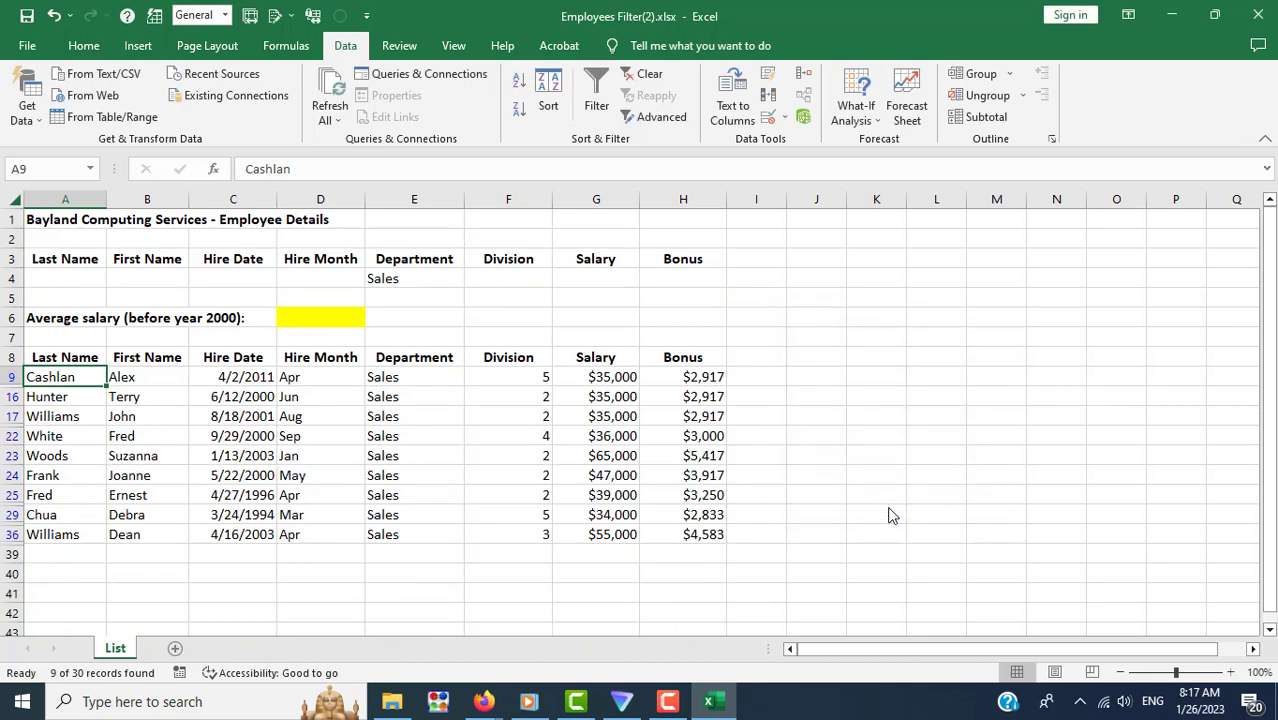
Step: Select and review the 9 filtered Sales records
{"action": "left_click_drag", "start_coordinate": [392, 377], "coordinate": [391, 528]}
{"action": "left_click_drag", "start_coordinate": [40, 377], "coordinate": [155, 398]}
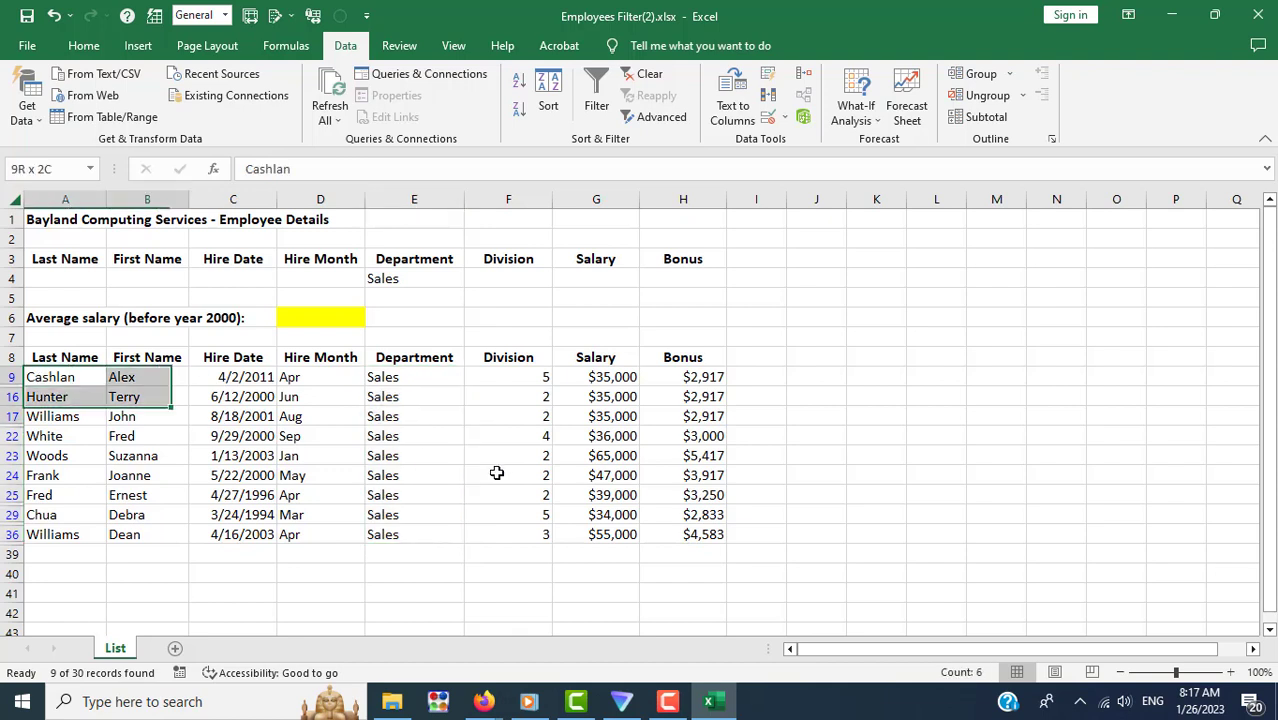
{"action": "left_click_drag", "start_coordinate": [496, 473], "coordinate": [699, 534]}
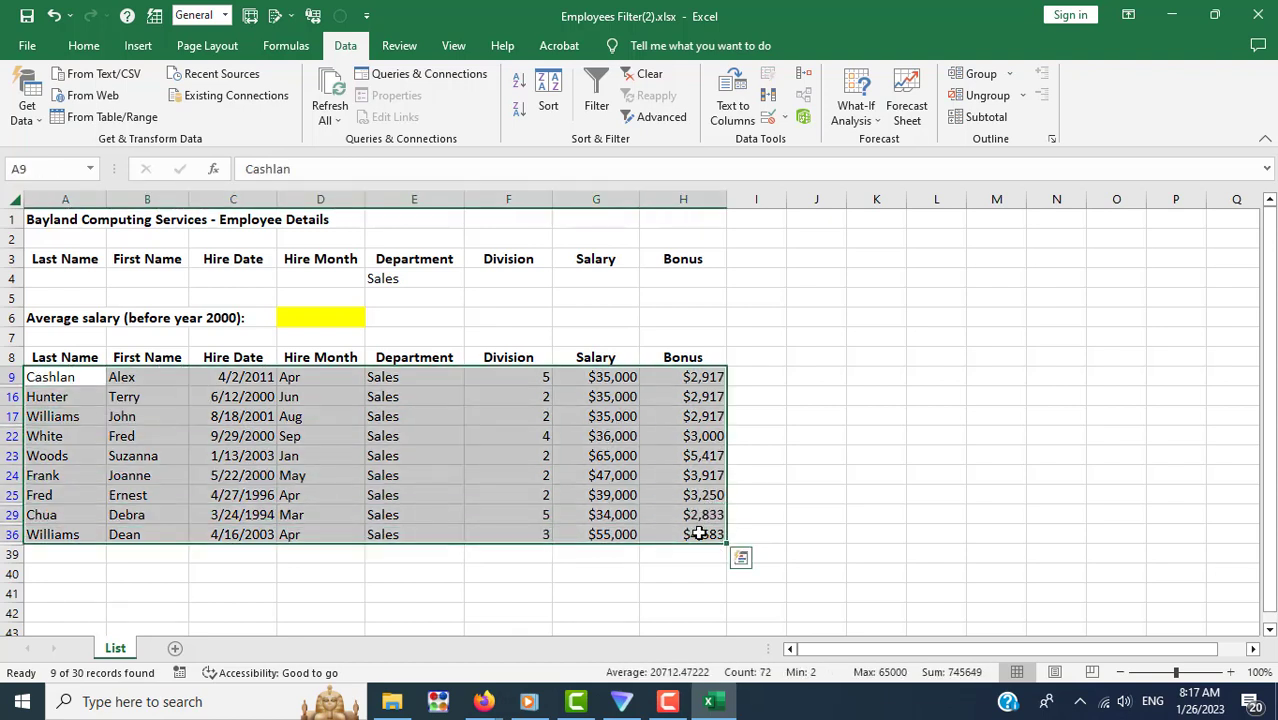
{"action": "left_click", "coordinate": [865, 476]}
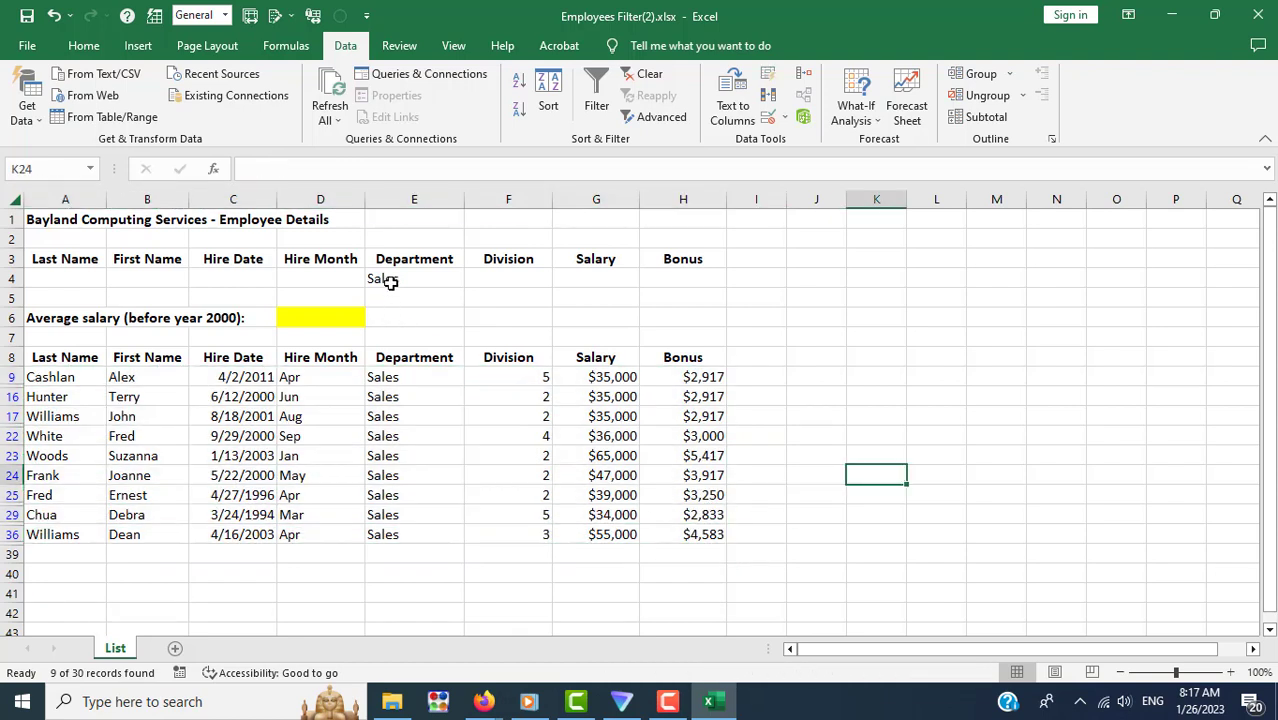
Step: Replace the Department criterion in E4 with Support
{"action": "left_click", "coordinate": [390, 283]}
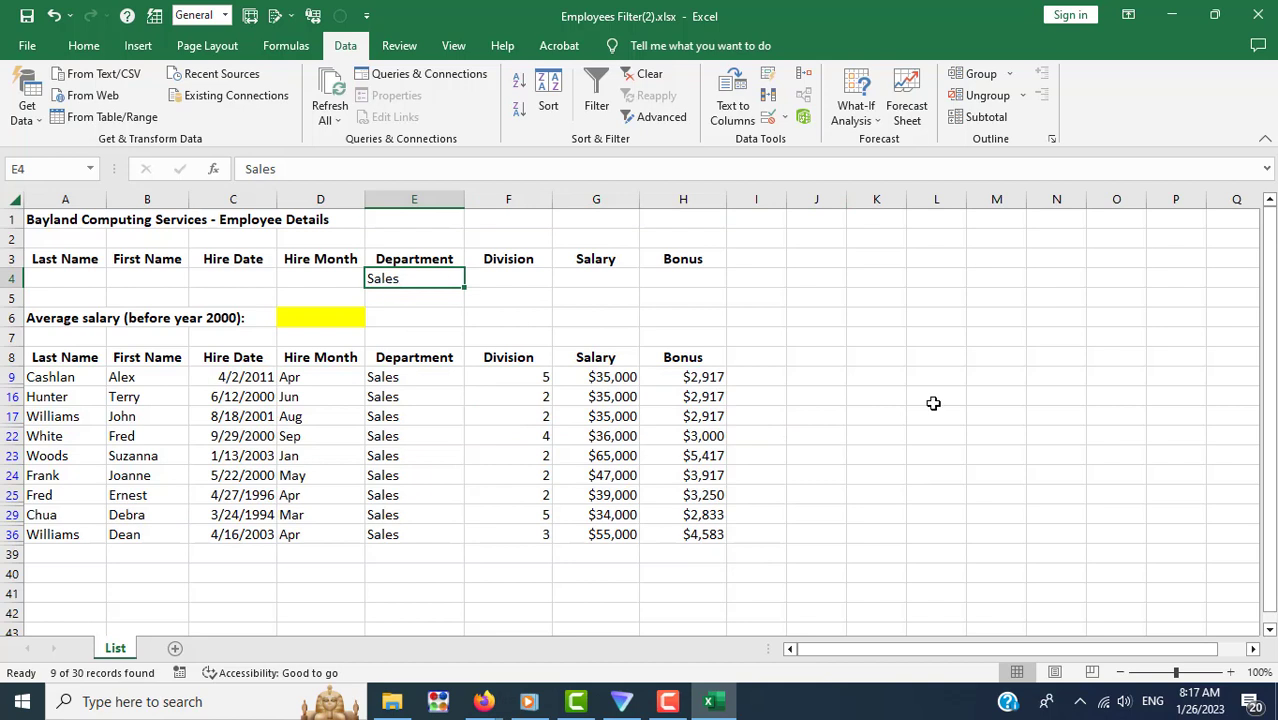
{"action": "key", "text": "Delete"}
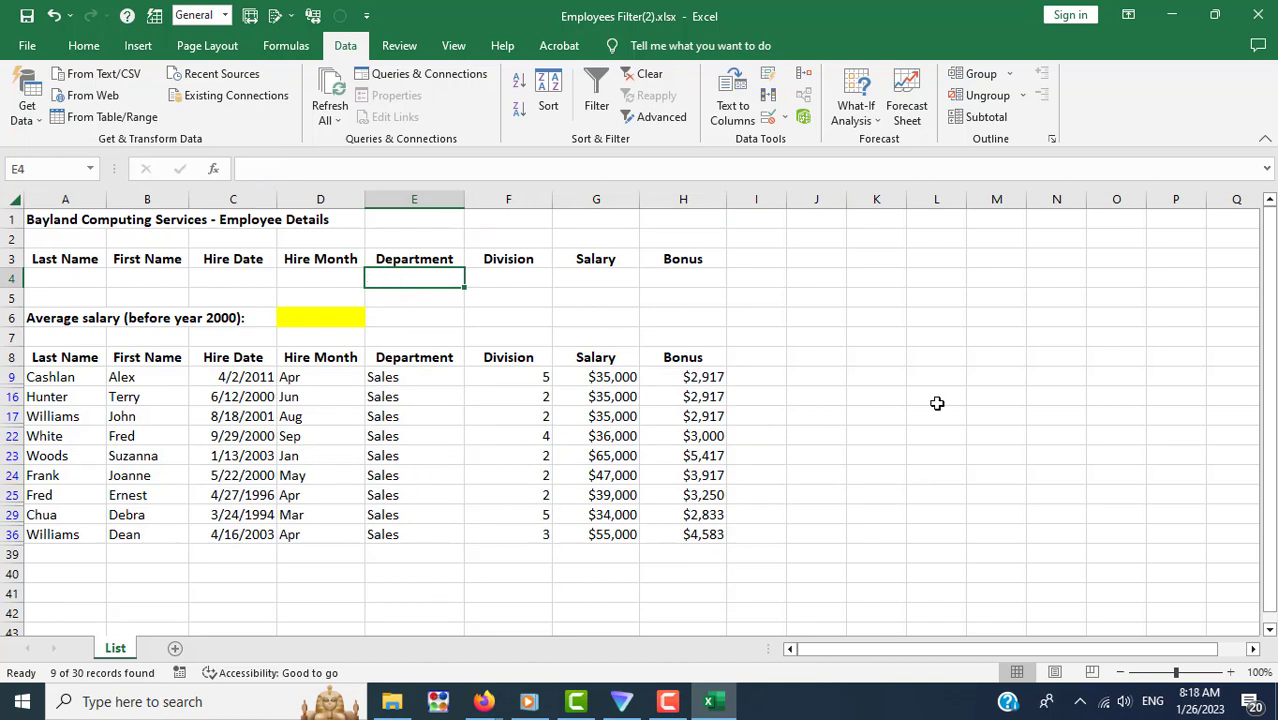
{"action": "type", "text": "Sup"}
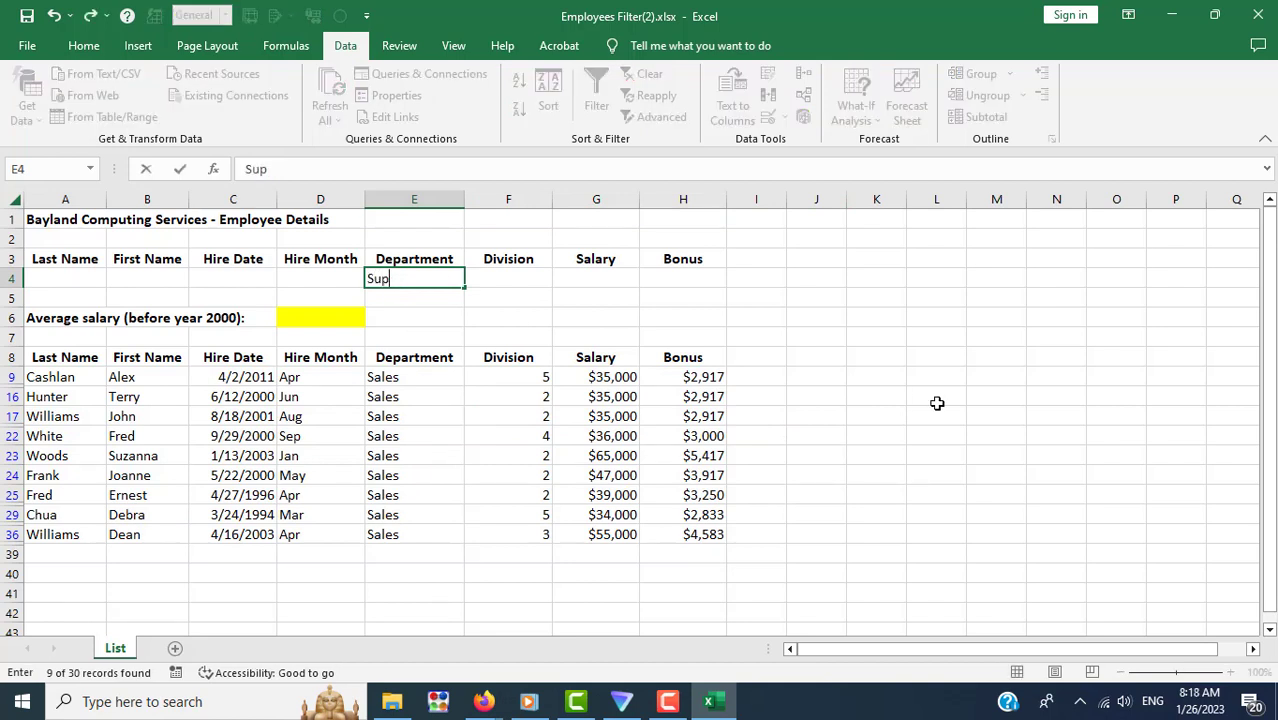
{"action": "type", "text": "port"}
{"action": "key", "text": "Return"}
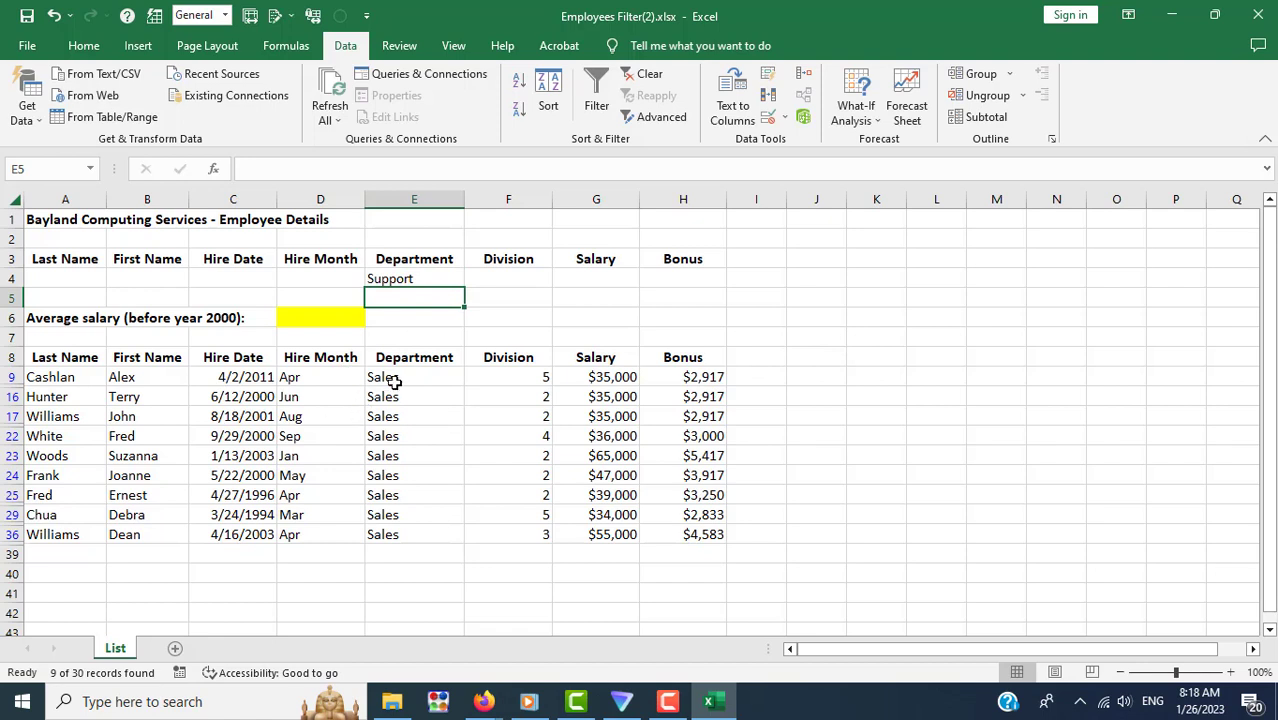
{"action": "left_click", "coordinate": [65, 377]}
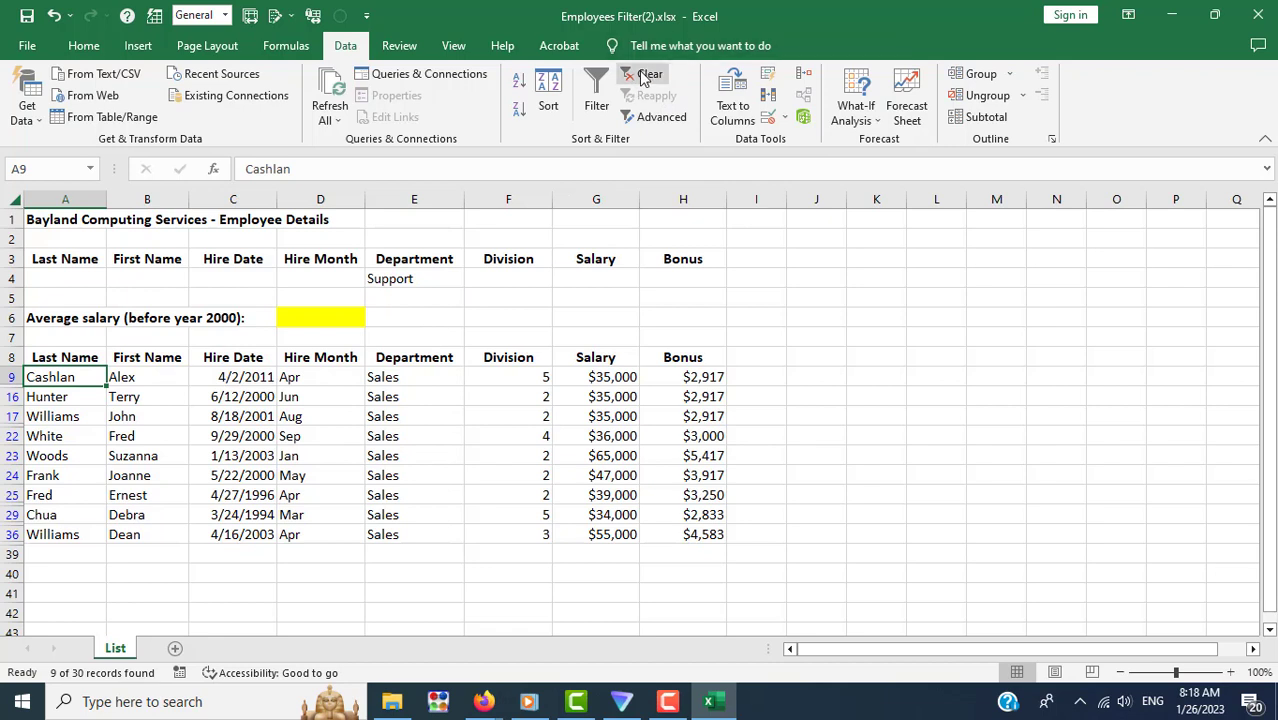
Step: Clear the filter and reapply Advanced Filter with A3:H4 to show the 12 Support records
{"action": "left_click", "coordinate": [645, 80]}
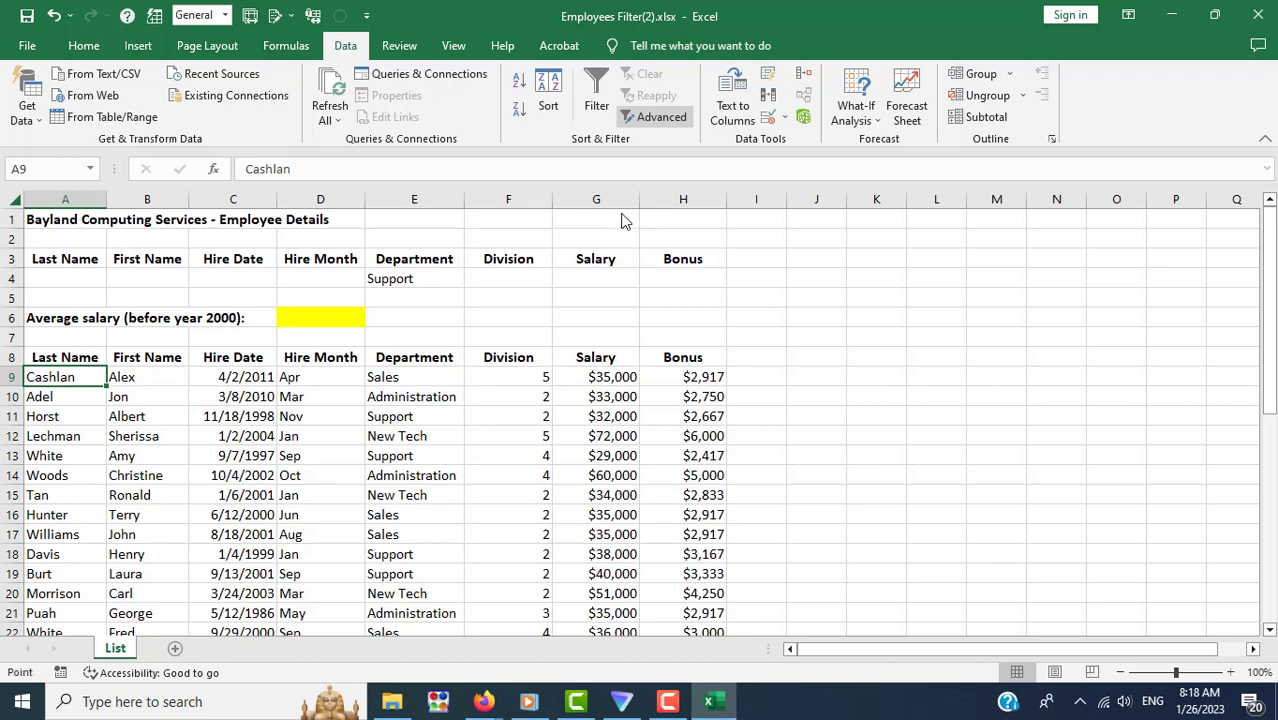
{"action": "key", "text": "alt+a+q"}
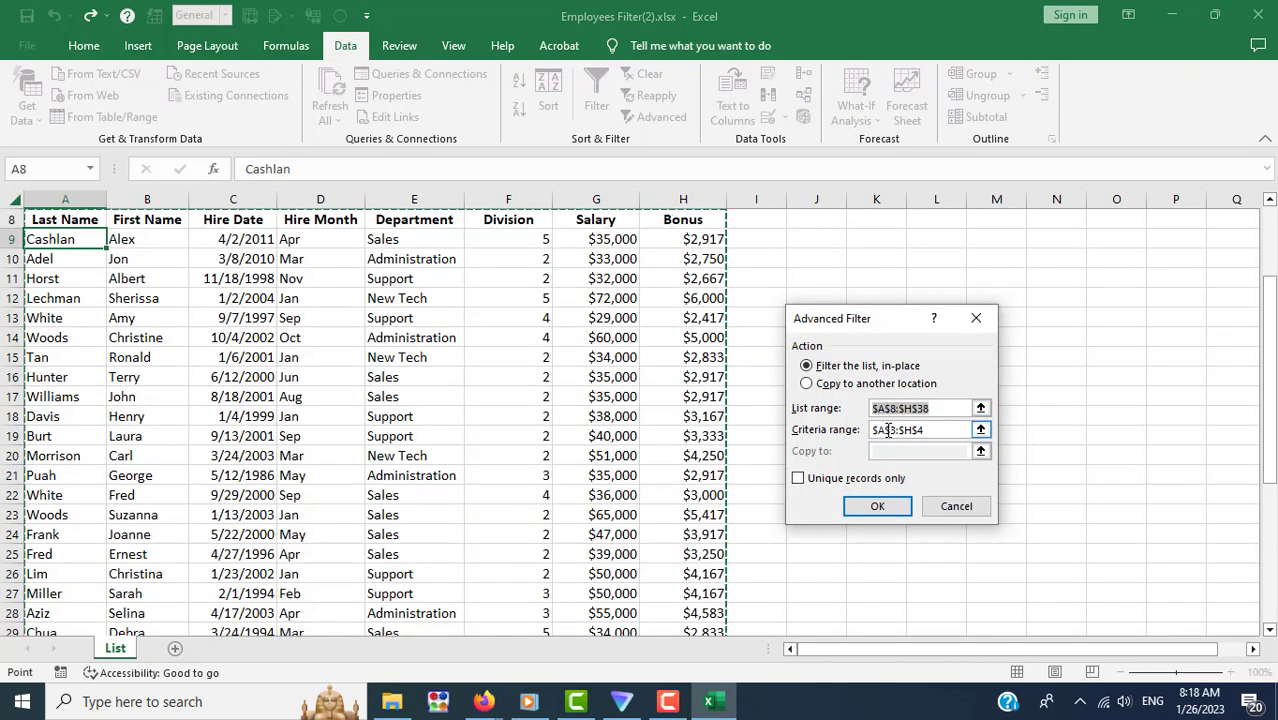
{"action": "scroll", "coordinate": [485, 362], "scroll_direction": "up", "scroll_amount": 3}
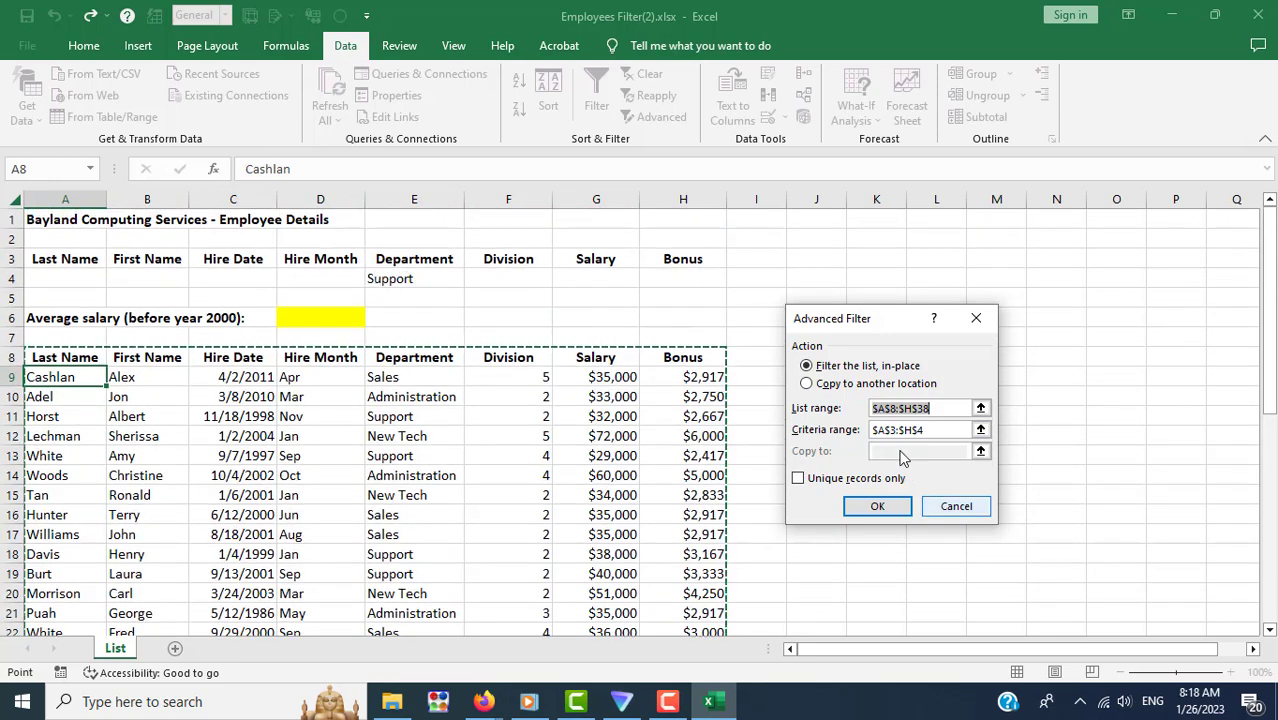
{"action": "left_click", "coordinate": [885, 508]}
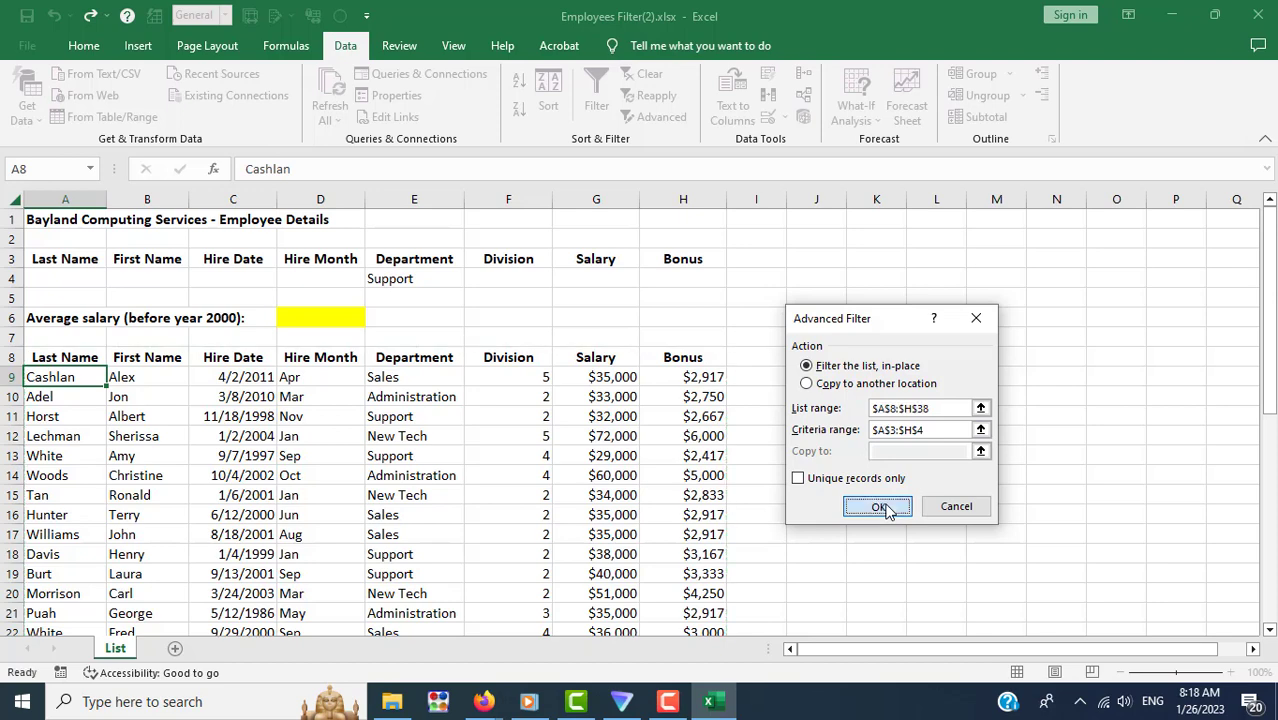
{"action": "left_click", "coordinate": [414, 377]}
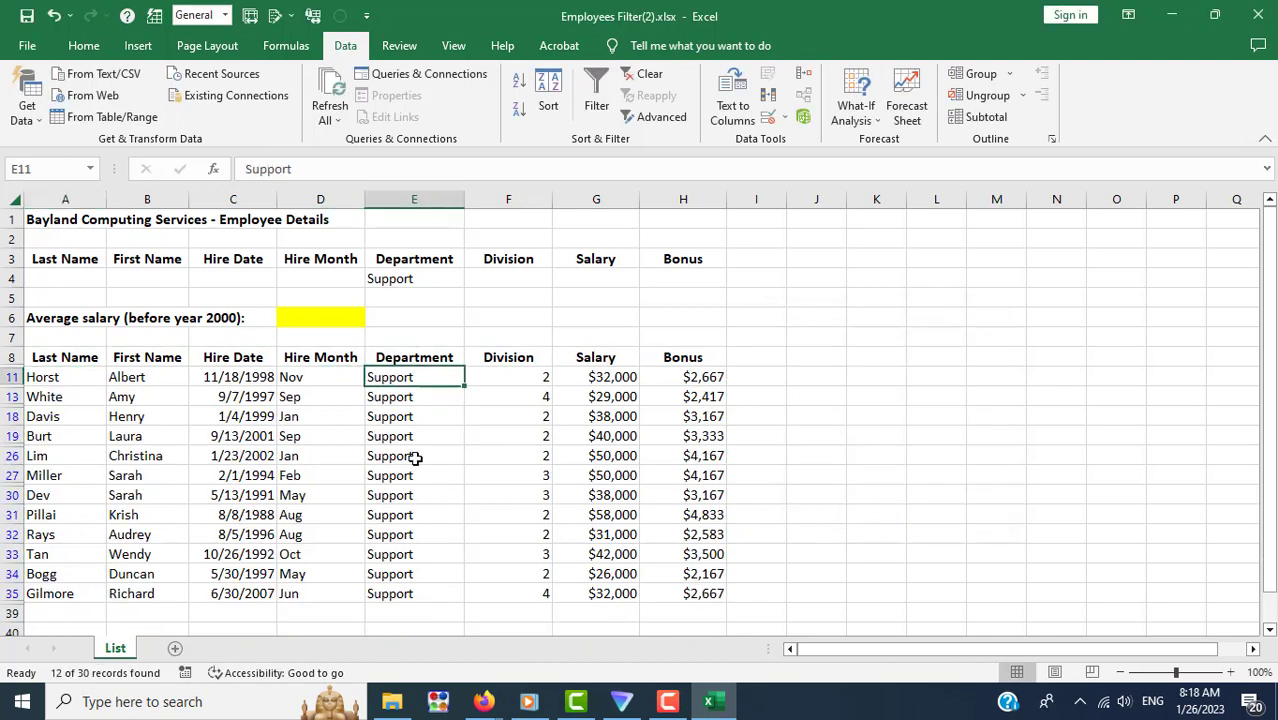
{"action": "left_click_drag", "start_coordinate": [414, 458], "coordinate": [410, 593]}
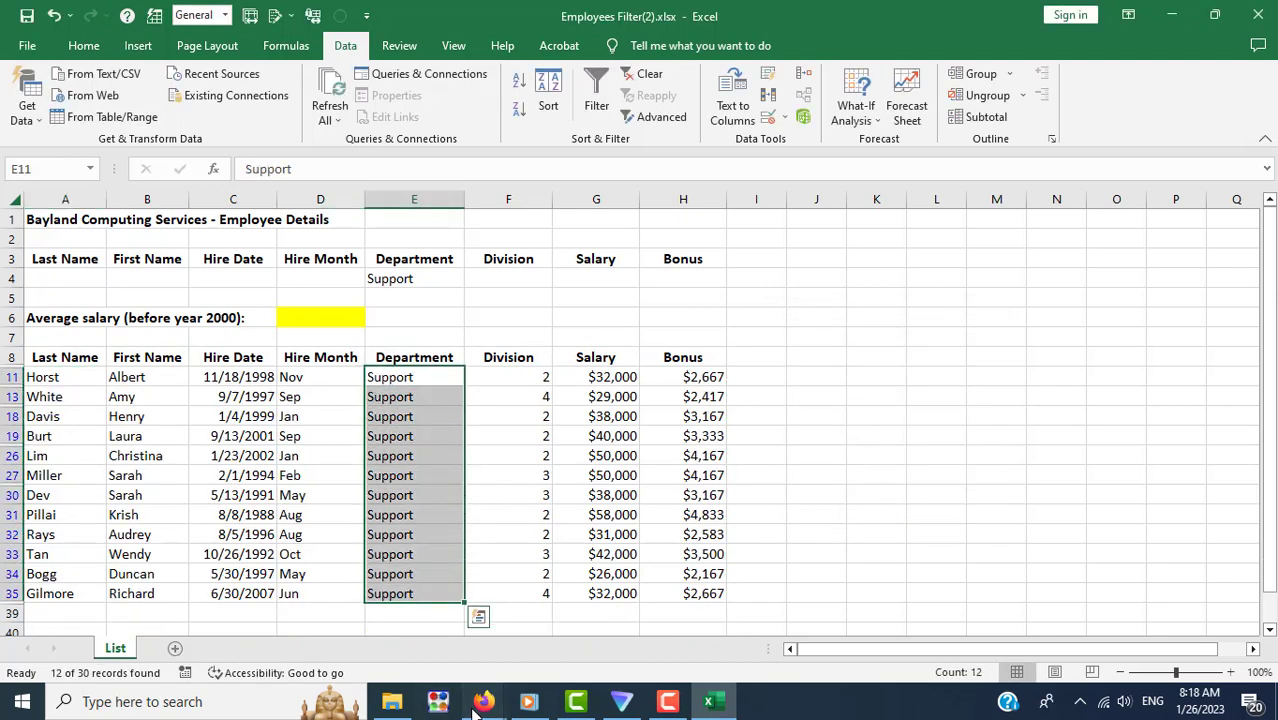
Step: Look over the meeting, folder, Lesson 5 book and course overview tabs in the browser
{"action": "mouse_move", "coordinate": [483, 702]}
{"action": "left_click", "coordinate": [413, 642]}
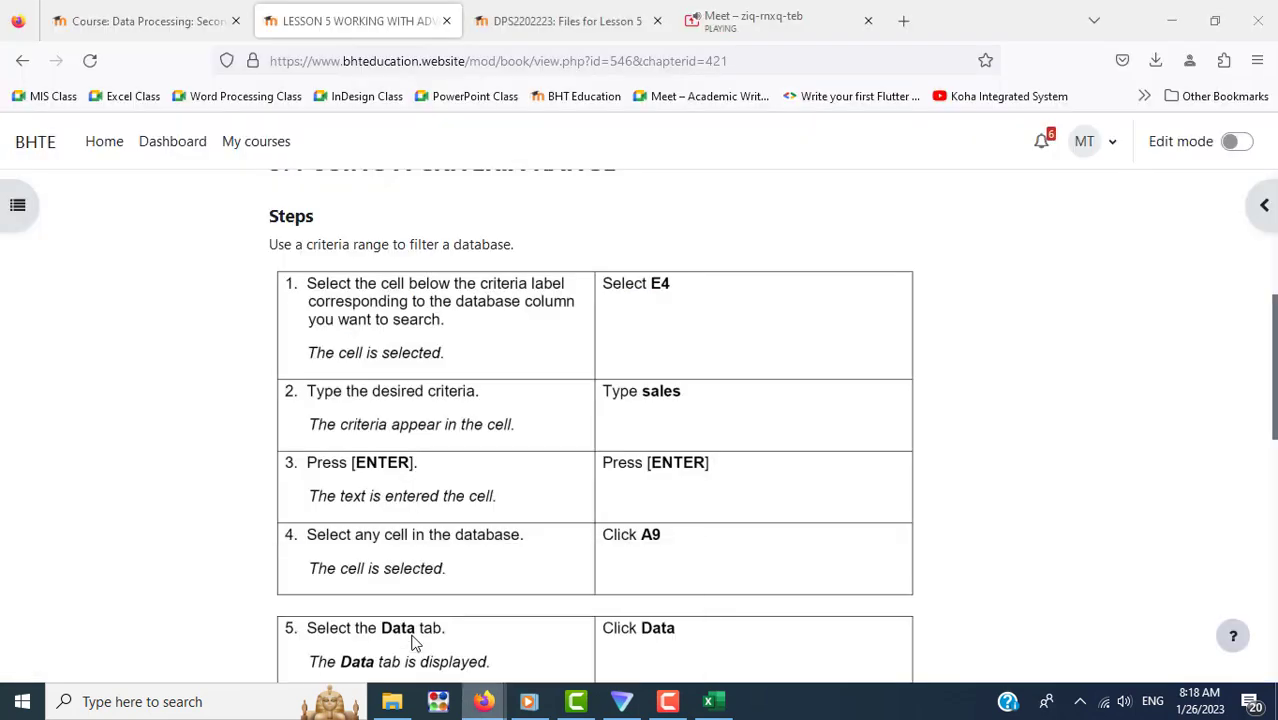
{"action": "left_click", "coordinate": [757, 25]}
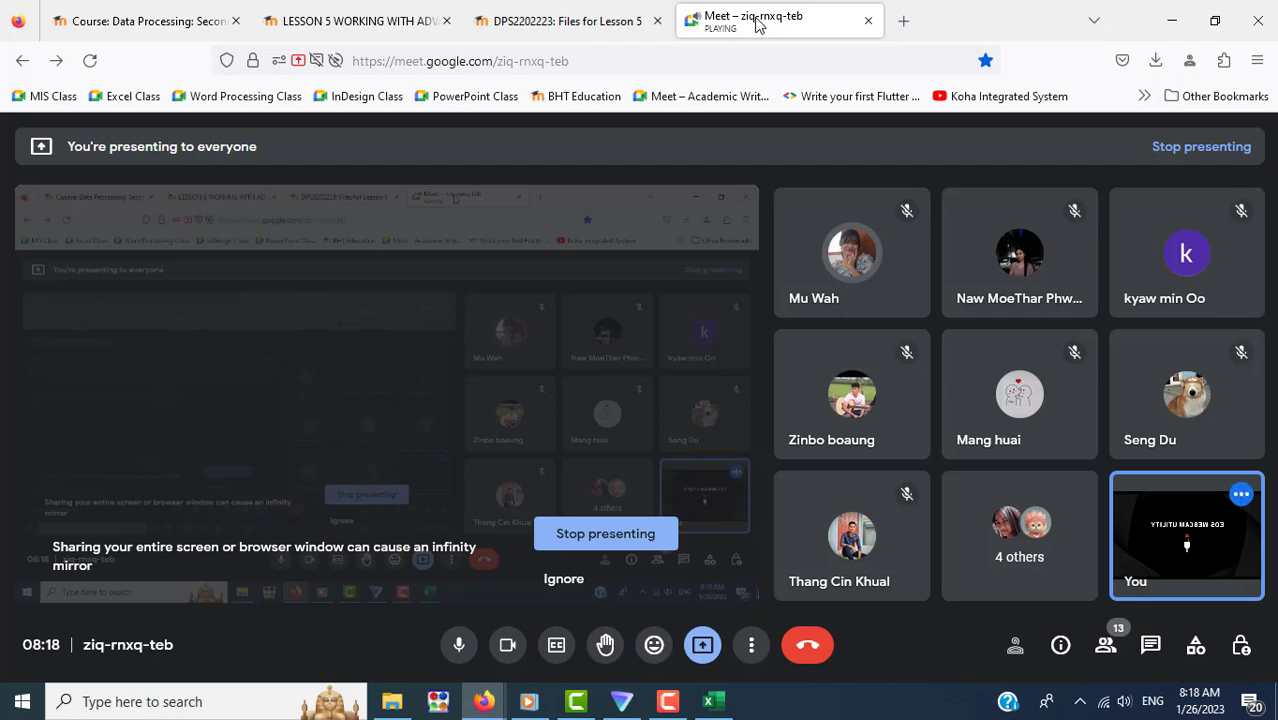
{"action": "left_click", "coordinate": [562, 30]}
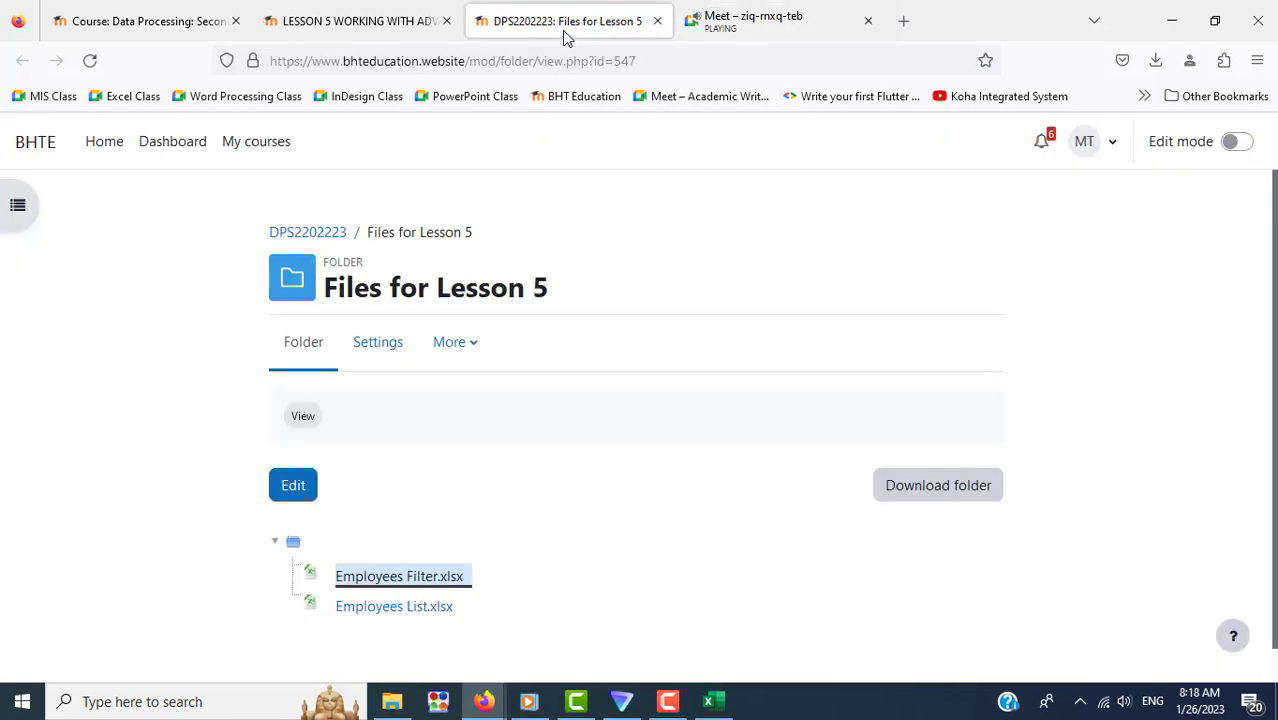
{"action": "left_click", "coordinate": [378, 37]}
{"action": "scroll", "coordinate": [990, 427], "scroll_direction": "down", "scroll_amount": 10}
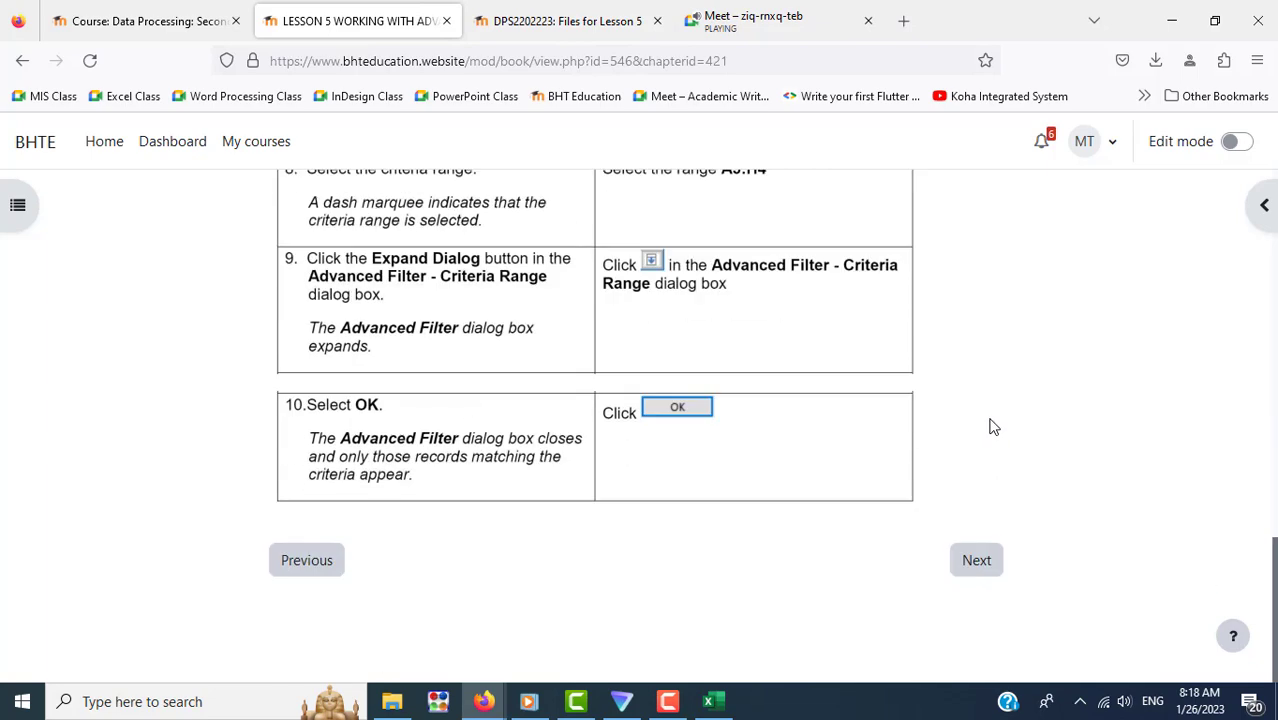
{"action": "scroll", "coordinate": [990, 427], "scroll_direction": "up", "scroll_amount": 6}
{"action": "scroll", "coordinate": [990, 427], "scroll_direction": "up", "scroll_amount": 4}
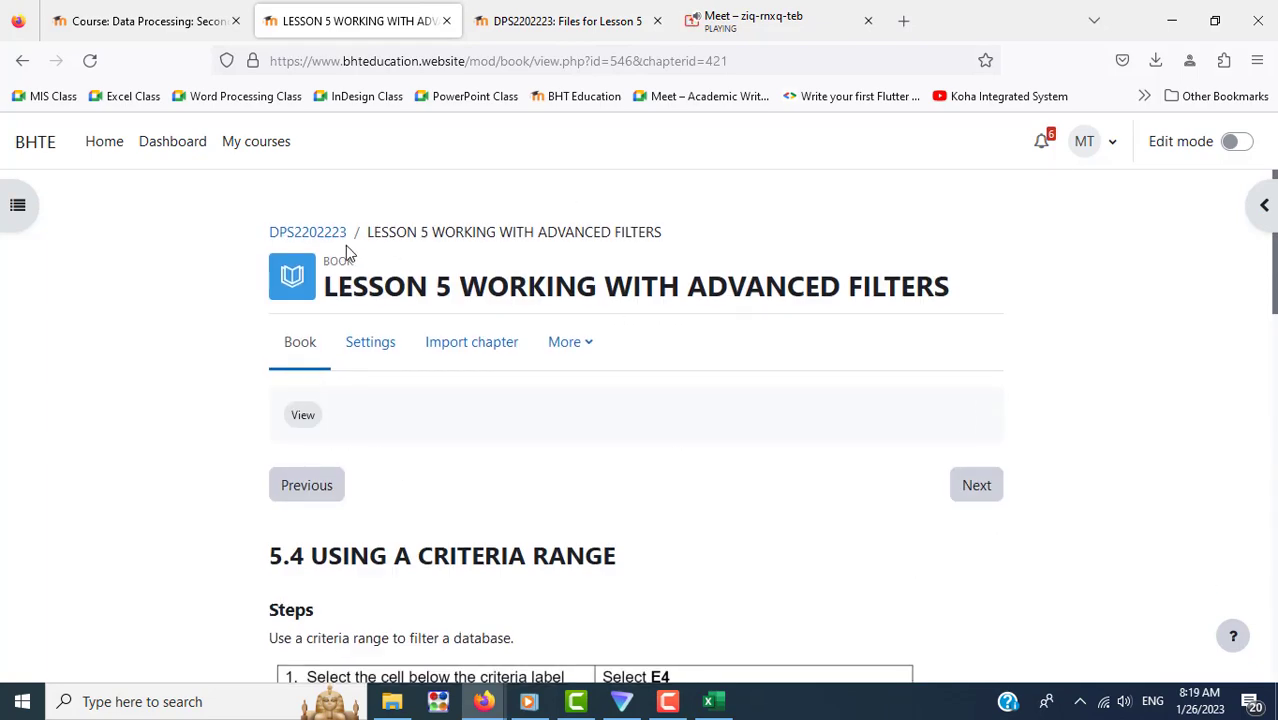
{"action": "left_click", "coordinate": [163, 22]}
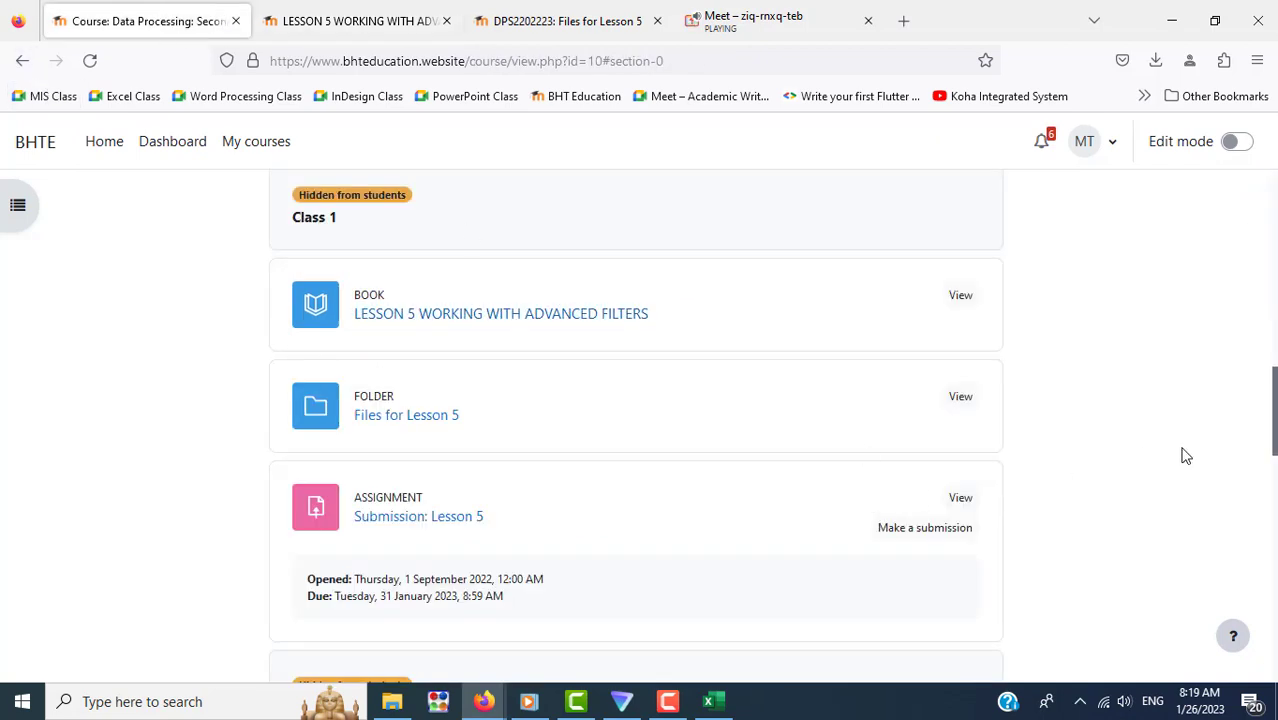
{"action": "scroll", "coordinate": [1185, 455], "scroll_direction": "down", "scroll_amount": 3}
{"action": "scroll", "coordinate": [1188, 456], "scroll_direction": "down", "scroll_amount": 3}
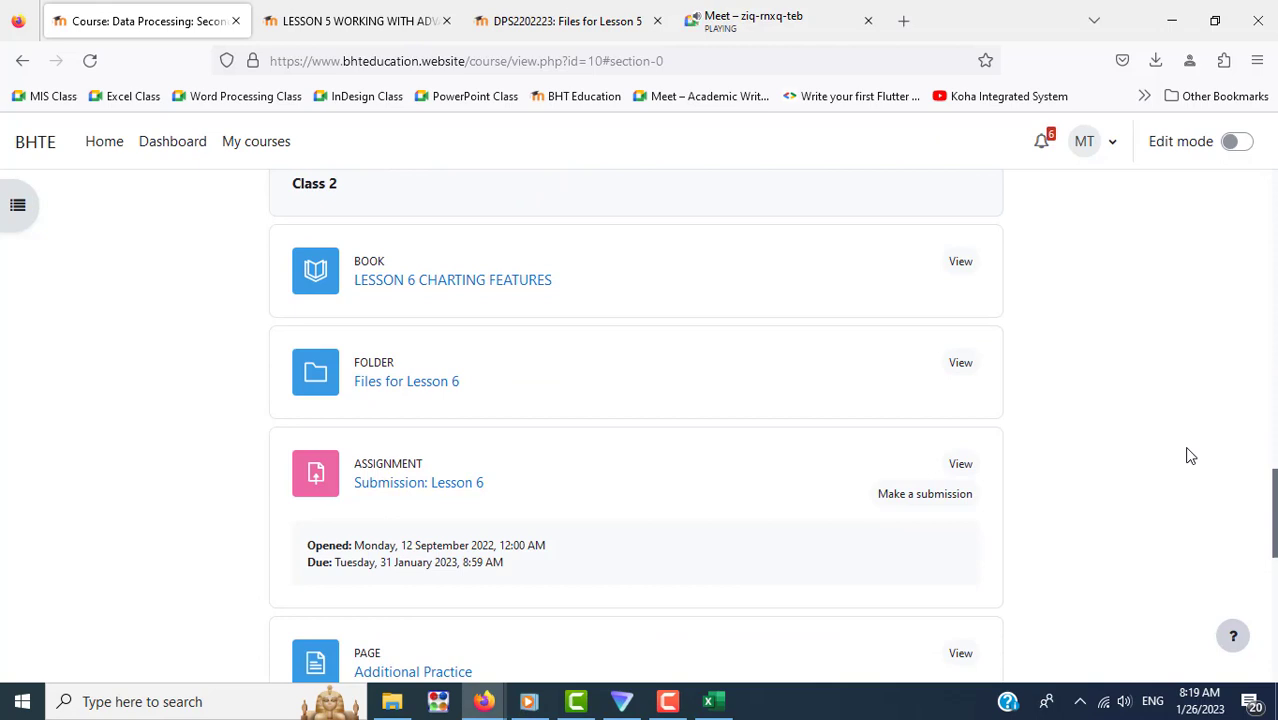
Step: Close the Lesson 5 book and Files for Lesson 5 tabs
{"action": "left_click", "coordinate": [432, 37]}
{"action": "left_click", "coordinate": [446, 20]}
{"action": "left_click", "coordinate": [446, 20]}
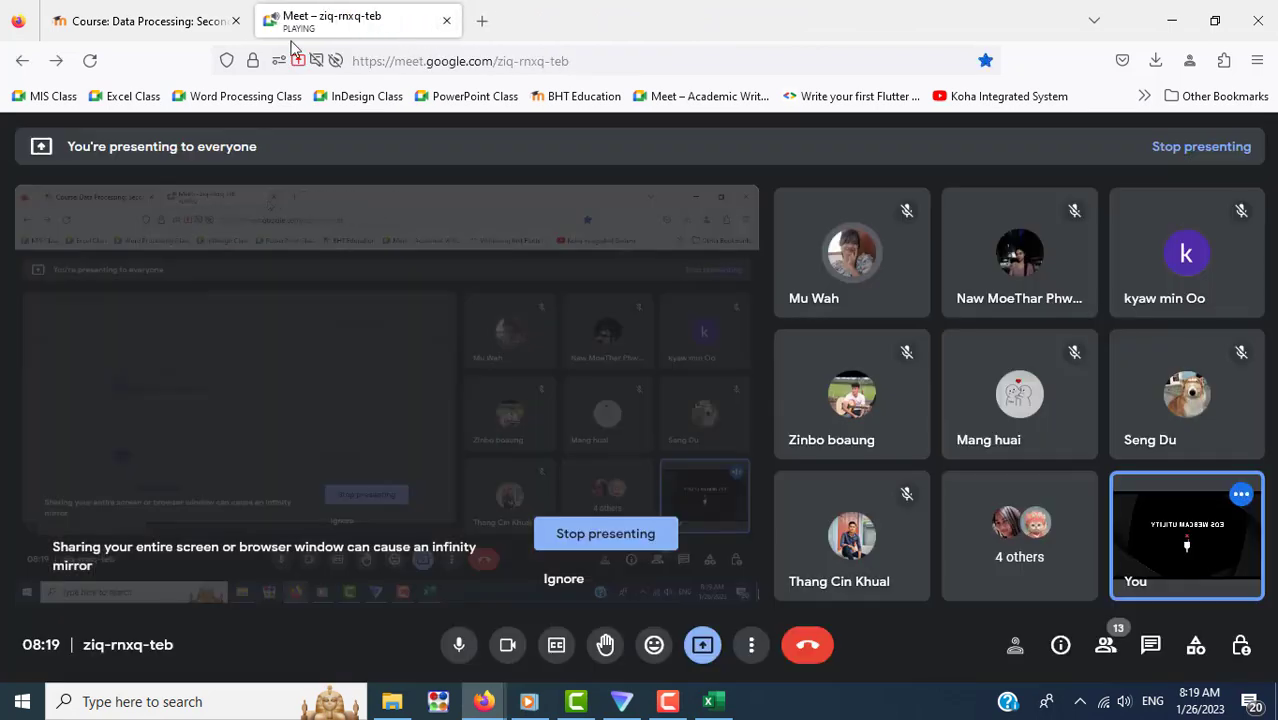
Step: From the course page, open 'Files for Lesson 6' in a new tab
{"action": "left_click", "coordinate": [150, 22]}
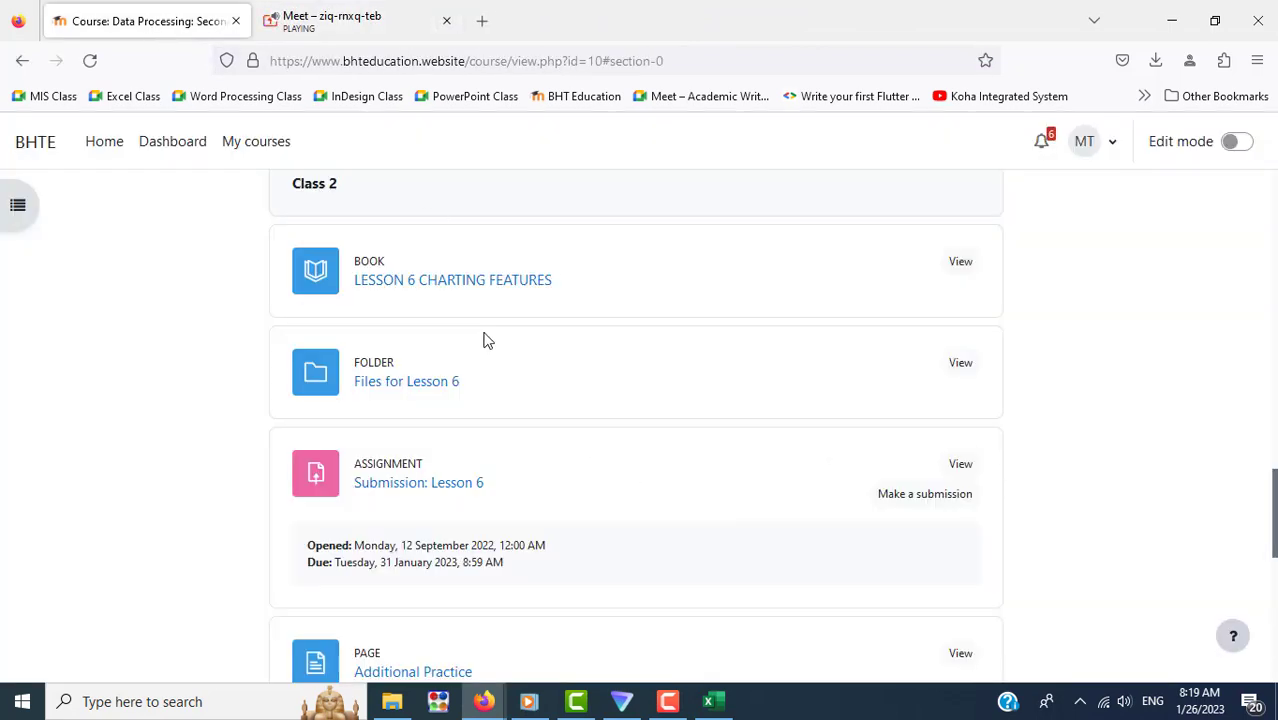
{"action": "right_click", "coordinate": [441, 388]}
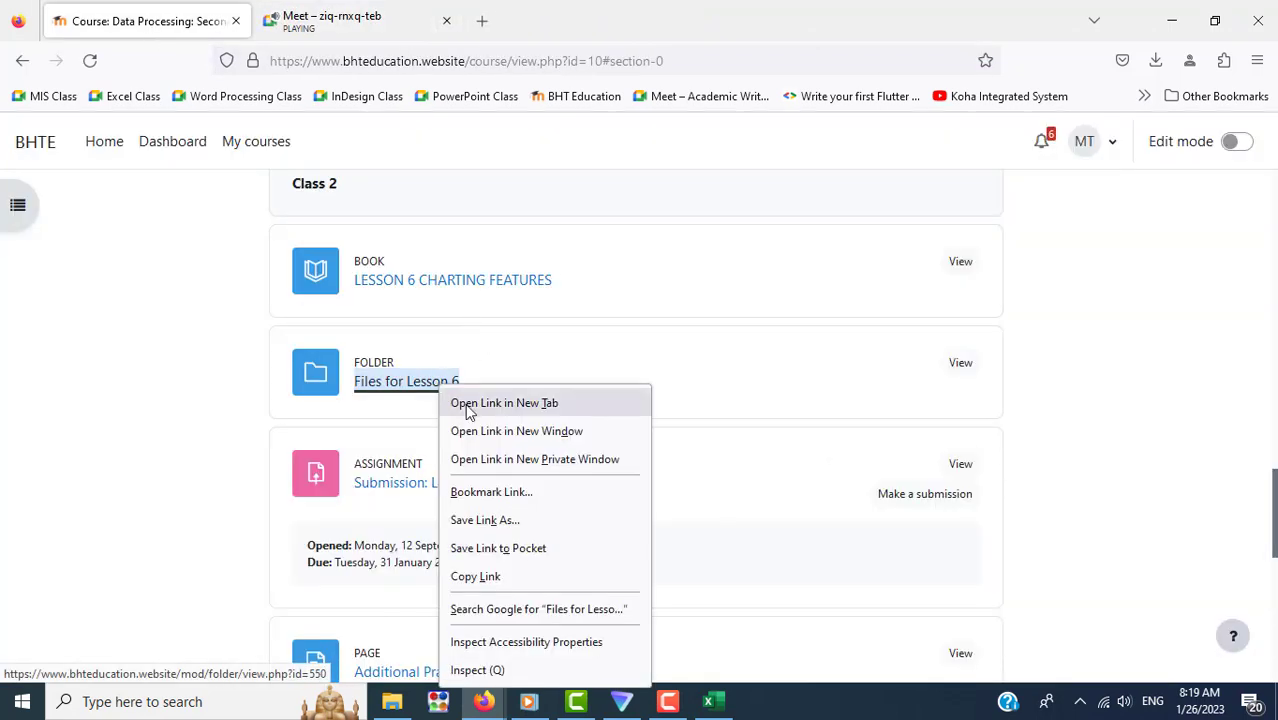
{"action": "left_click", "coordinate": [470, 410]}
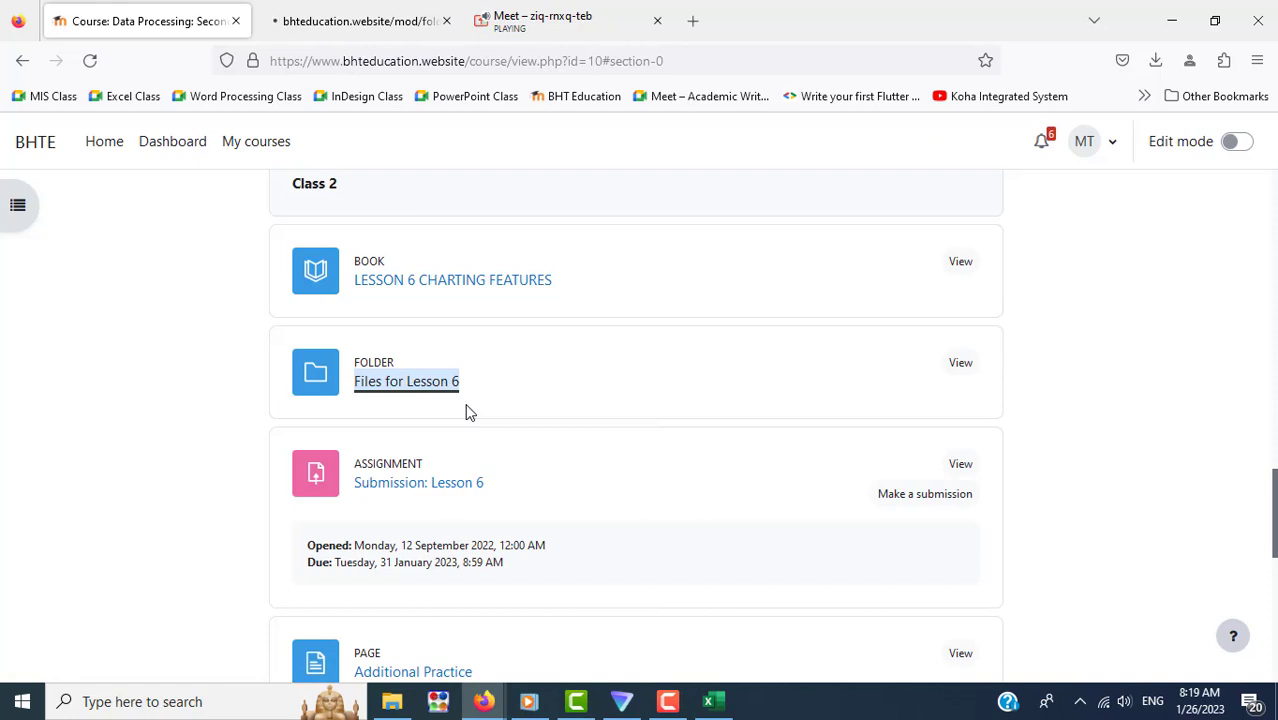
Step: Scroll the course page and open the LESSON 6 CHARTING FEATURES book
{"action": "scroll", "coordinate": [470, 412], "scroll_direction": "down", "scroll_amount": 3}
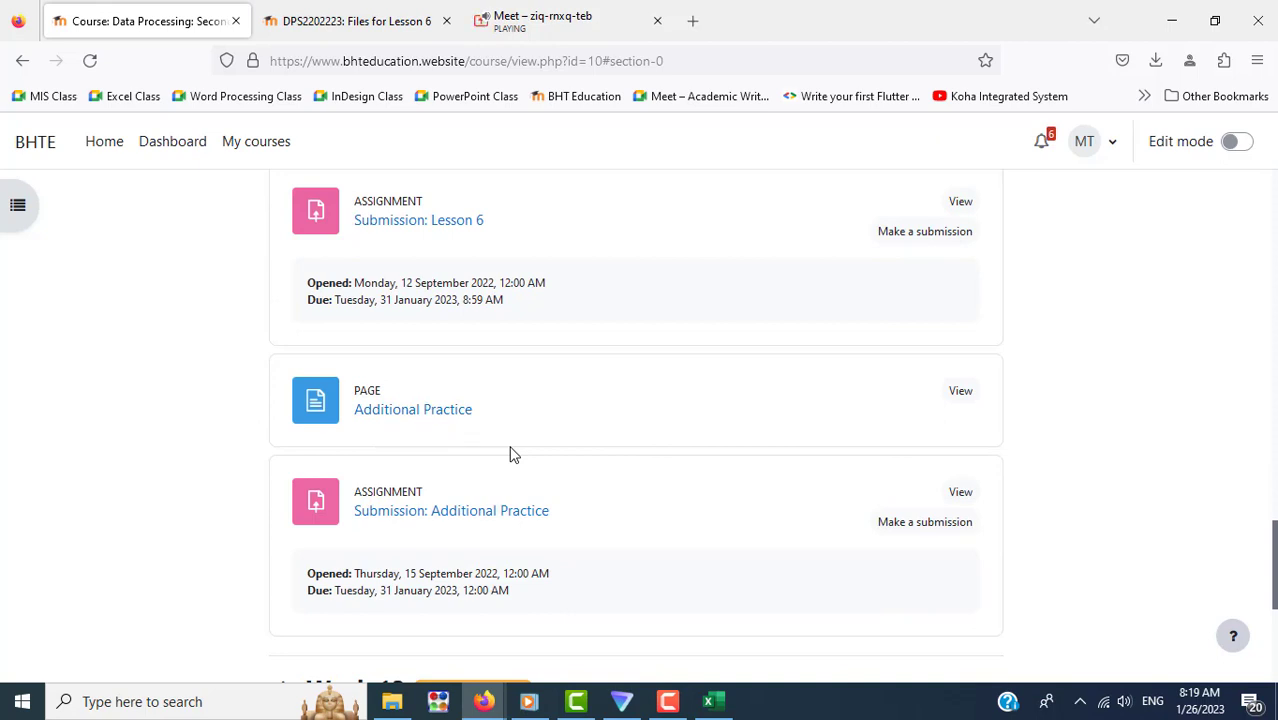
{"action": "scroll", "coordinate": [510, 454], "scroll_direction": "up", "scroll_amount": 5}
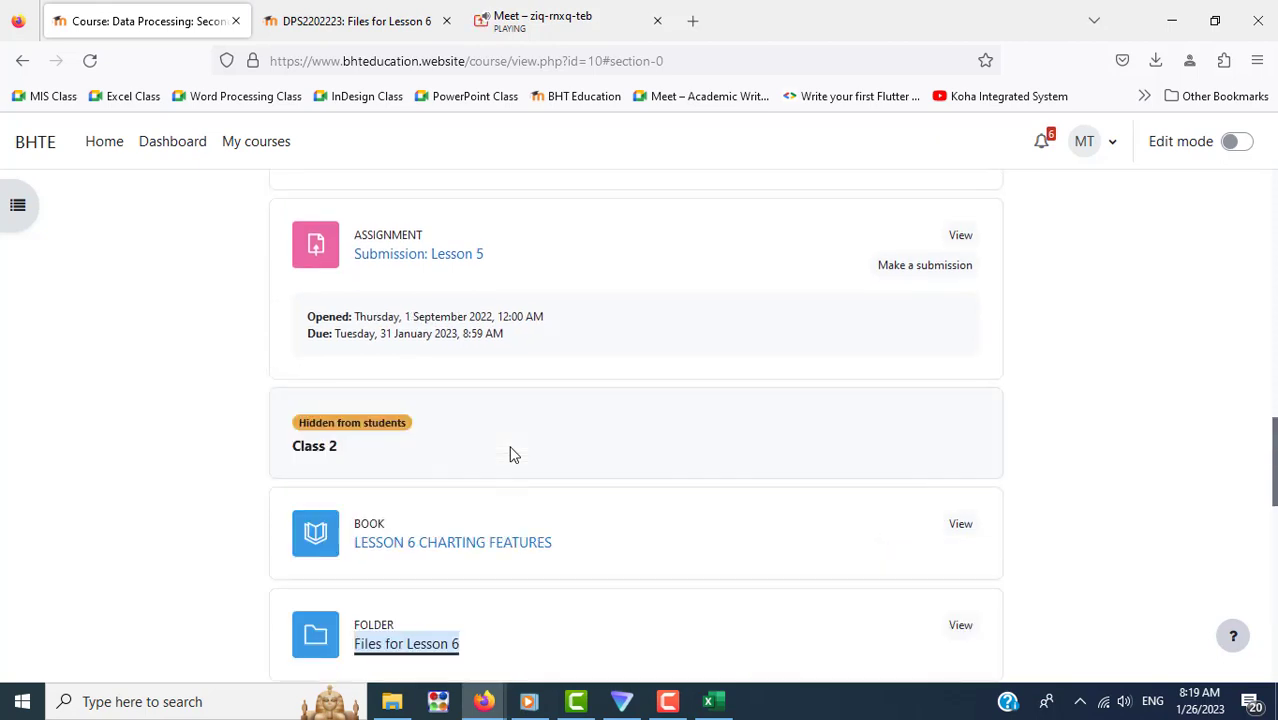
{"action": "scroll", "coordinate": [510, 454], "scroll_direction": "down", "scroll_amount": 3}
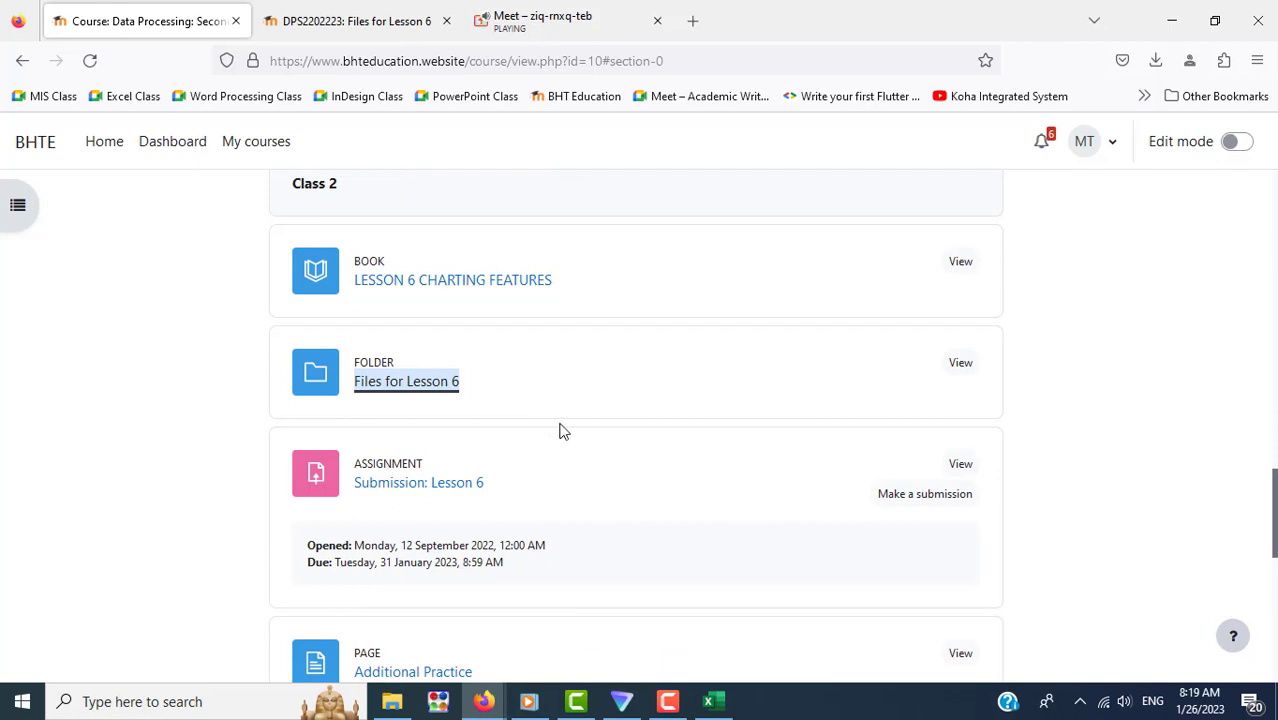
{"action": "scroll", "coordinate": [560, 431], "scroll_direction": "up", "scroll_amount": 4}
{"action": "scroll", "coordinate": [560, 431], "scroll_direction": "down", "scroll_amount": 1}
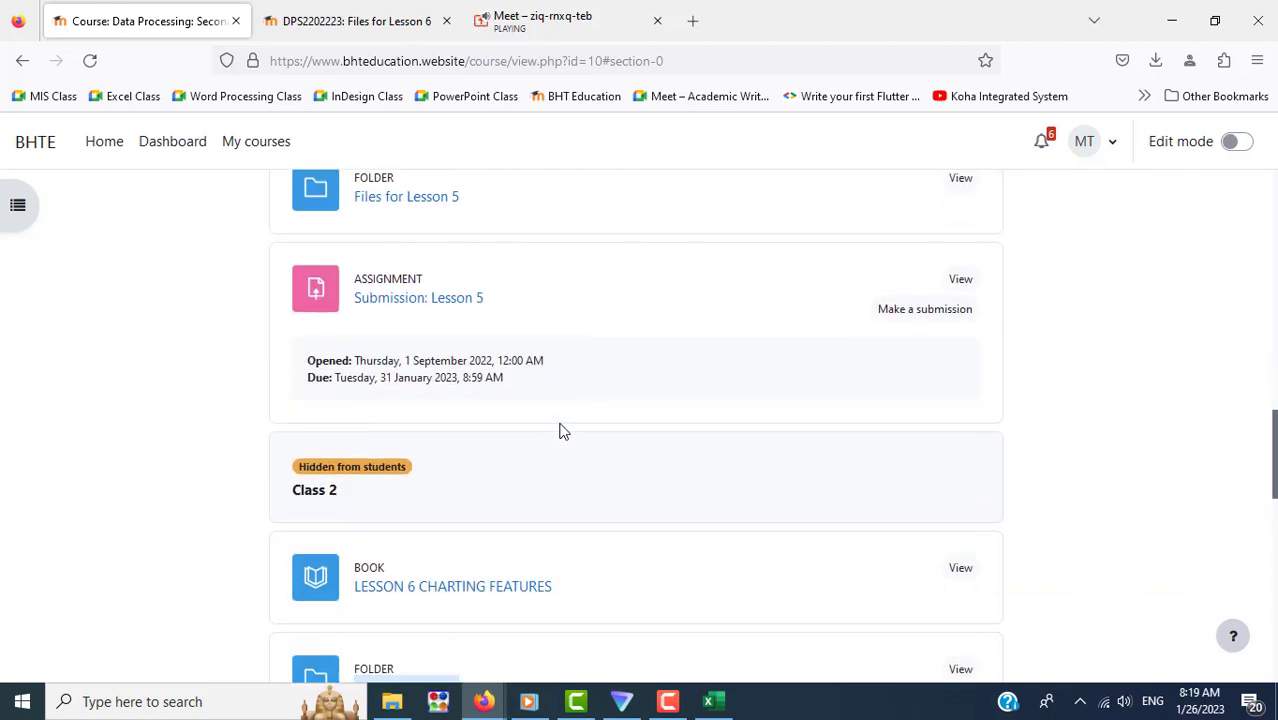
{"action": "left_click", "coordinate": [483, 543]}
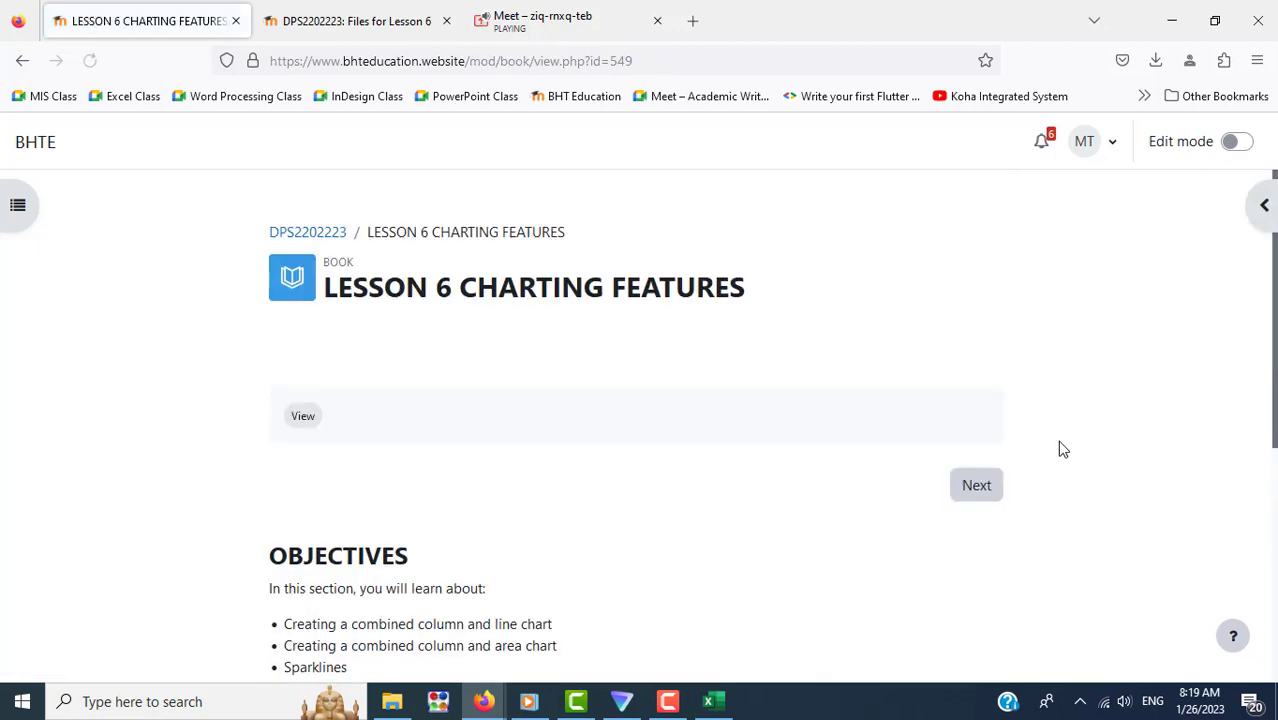
Step: Jump to section 6.1 Visualisation Using Charts in the book's contents
{"action": "scroll", "coordinate": [679, 448], "scroll_direction": "down", "scroll_amount": 3}
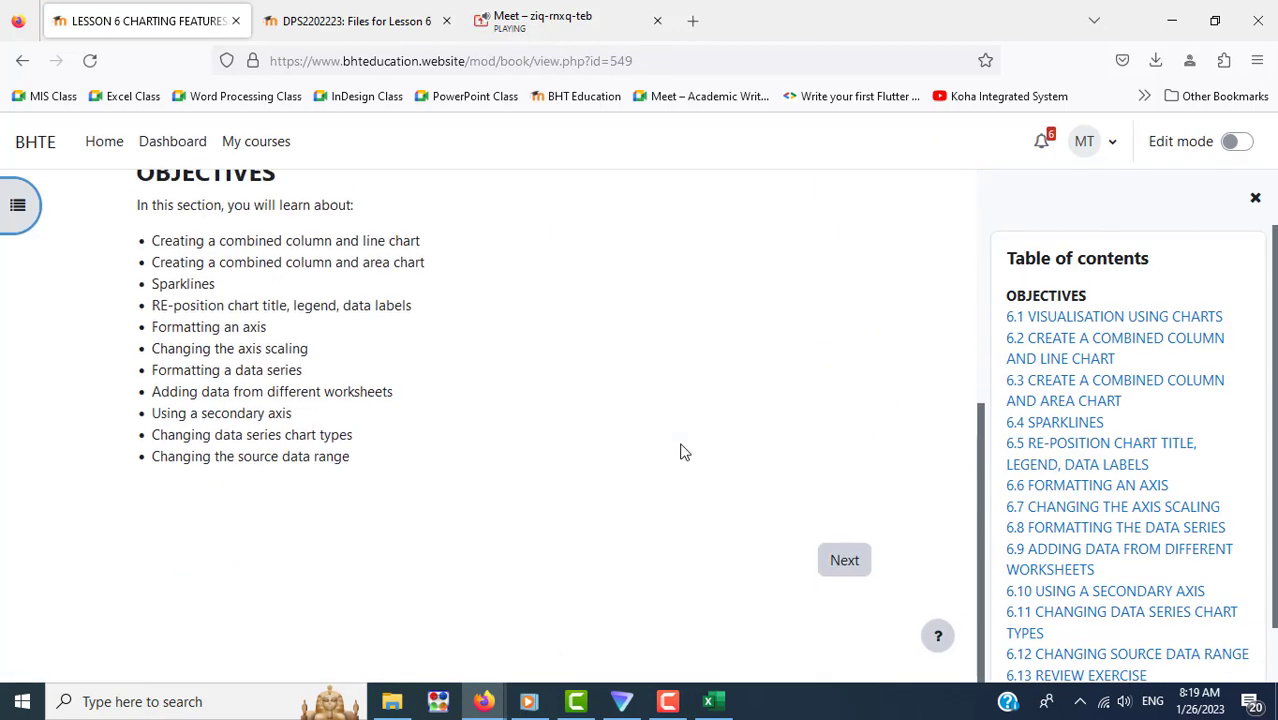
{"action": "scroll", "coordinate": [1098, 450], "scroll_direction": "down", "scroll_amount": 1}
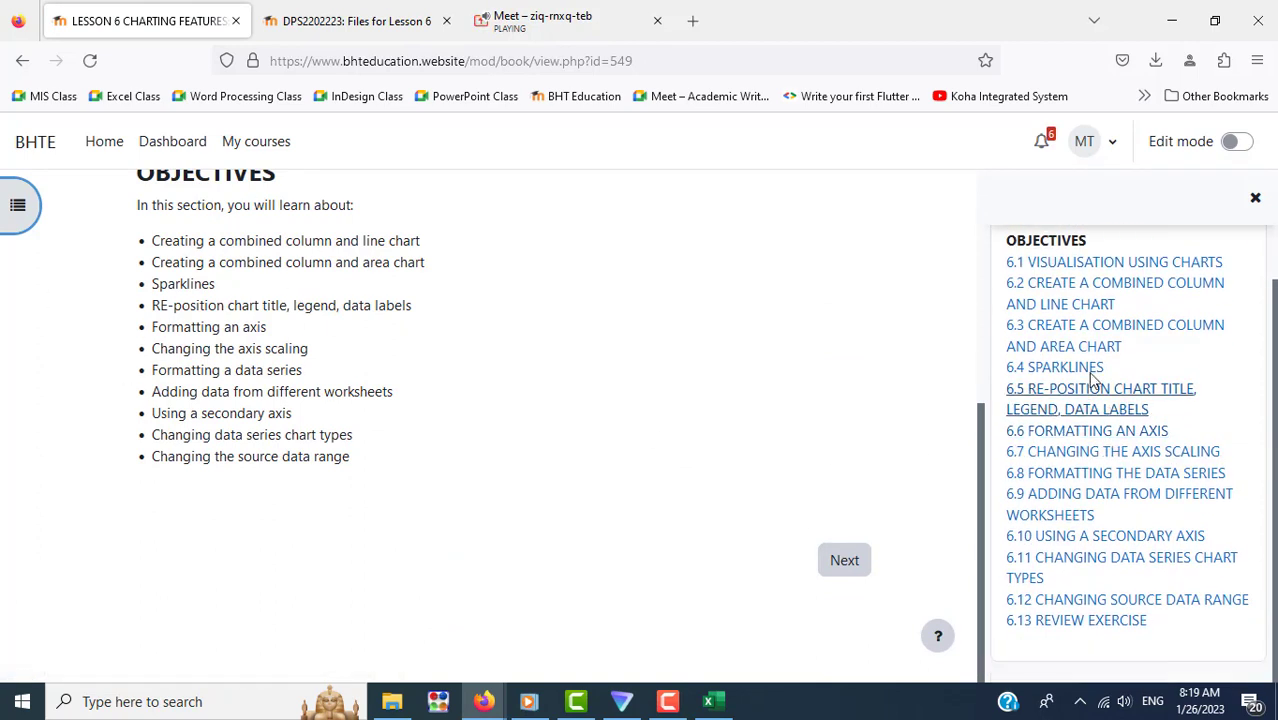
{"action": "left_click", "coordinate": [1078, 265]}
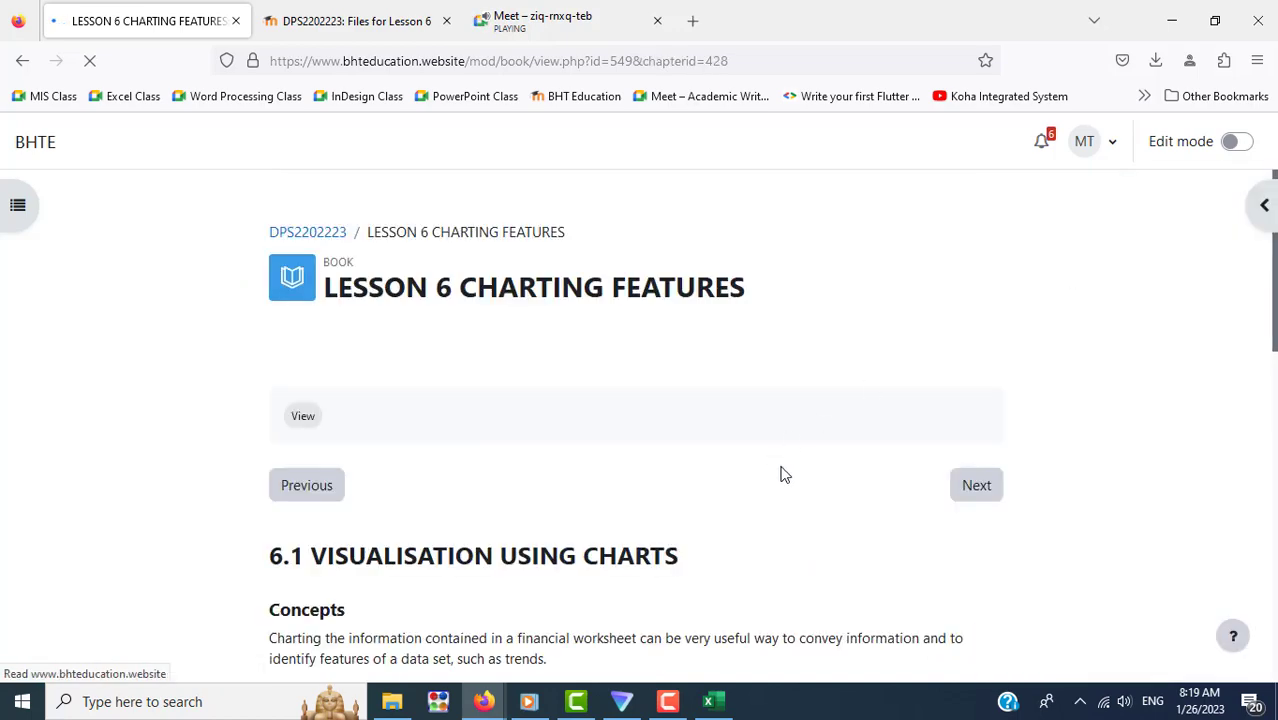
{"action": "scroll", "coordinate": [793, 470], "scroll_direction": "down", "scroll_amount": 3}
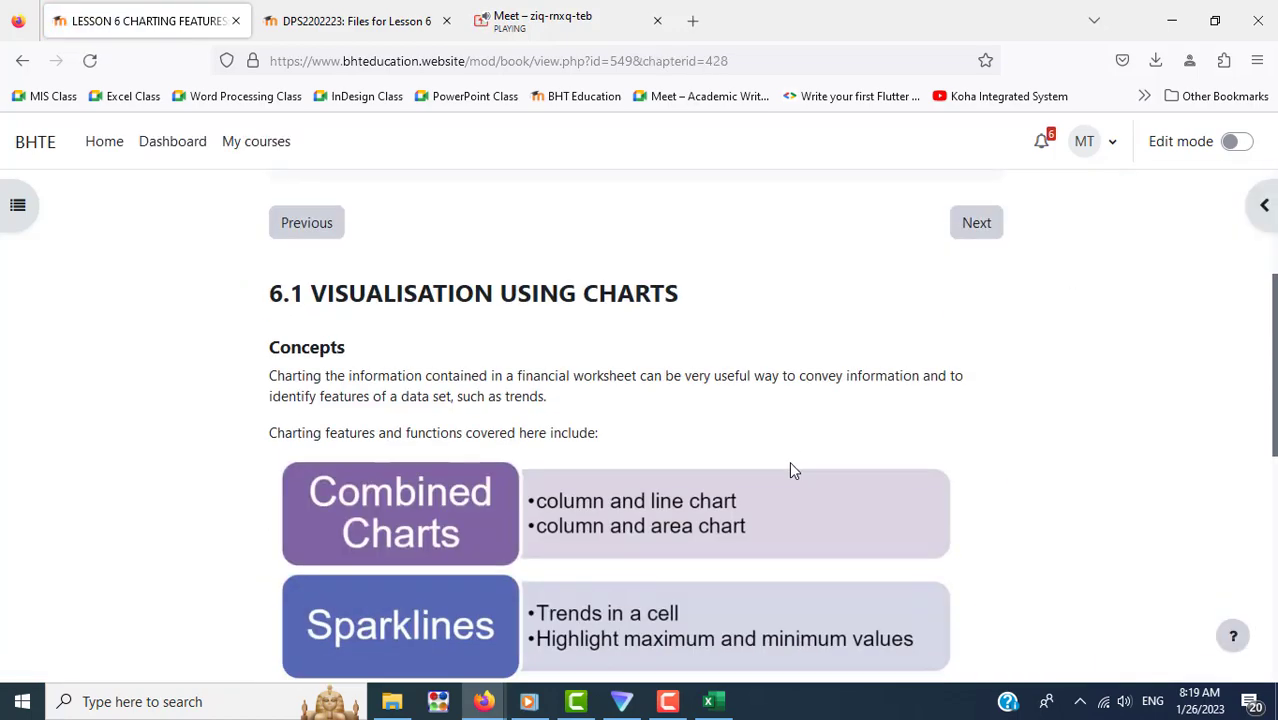
{"action": "scroll", "coordinate": [793, 470], "scroll_direction": "down", "scroll_amount": 3}
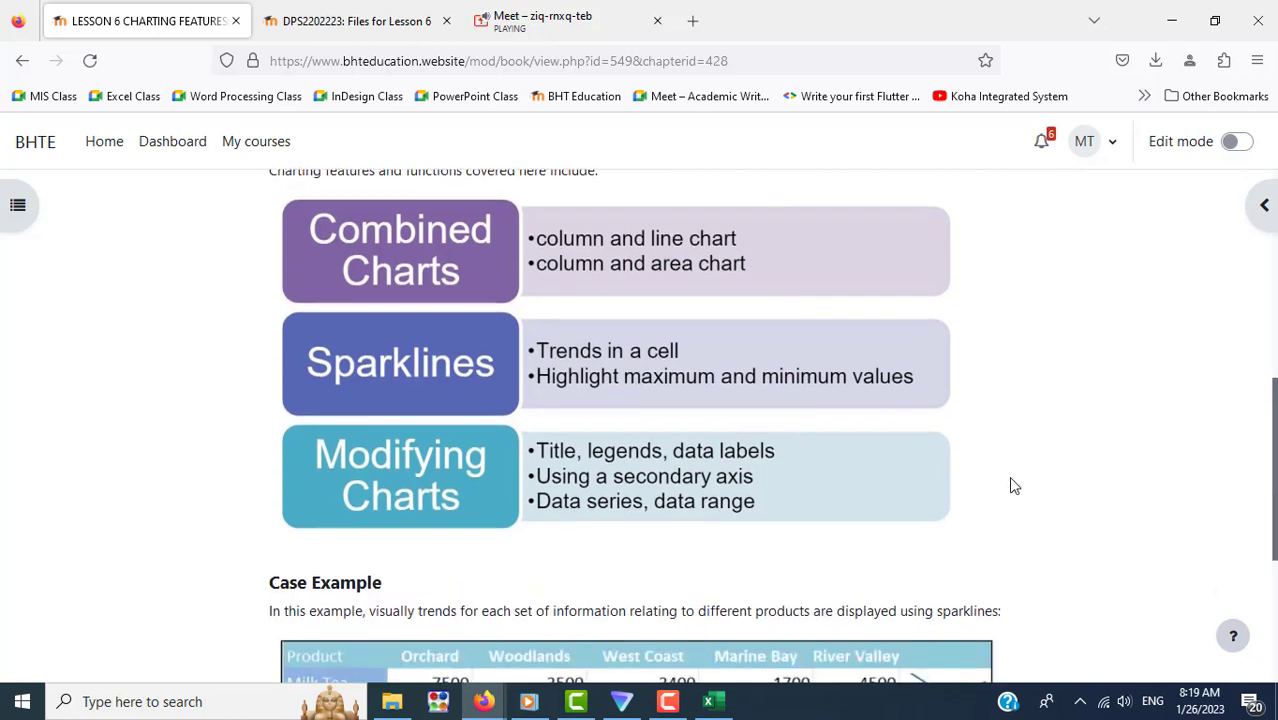
{"action": "scroll", "coordinate": [1009, 482], "scroll_direction": "up", "scroll_amount": 3}
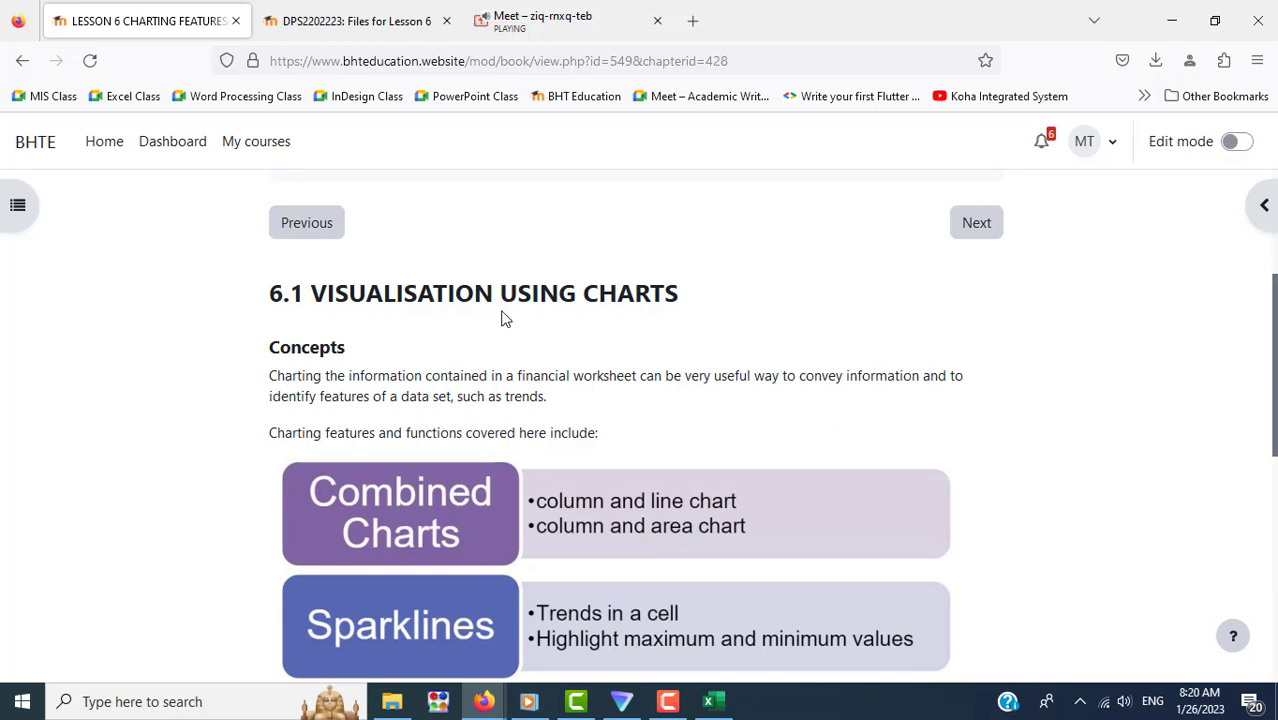
Step: Highlight the word 'VISUALISATION' in the 6.1 heading
{"action": "left_click_drag", "start_coordinate": [311, 294], "coordinate": [493, 302]}
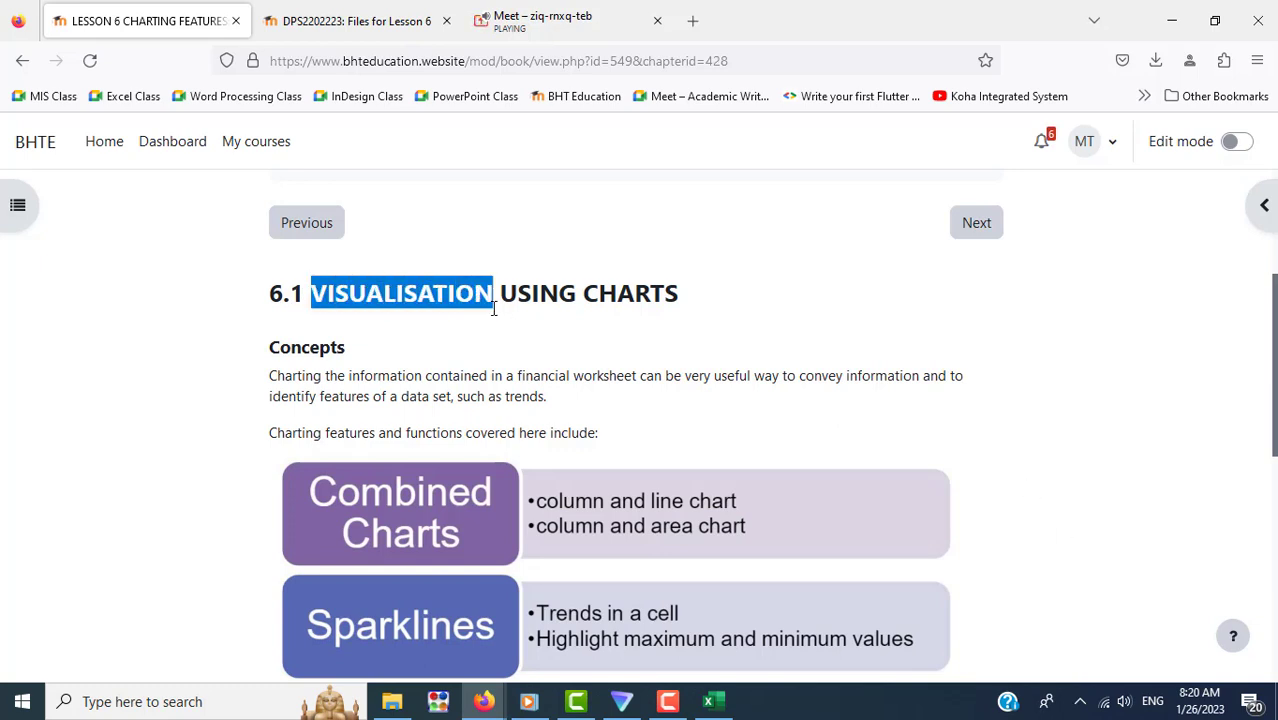
{"action": "scroll", "coordinate": [1080, 533], "scroll_direction": "down", "scroll_amount": 2}
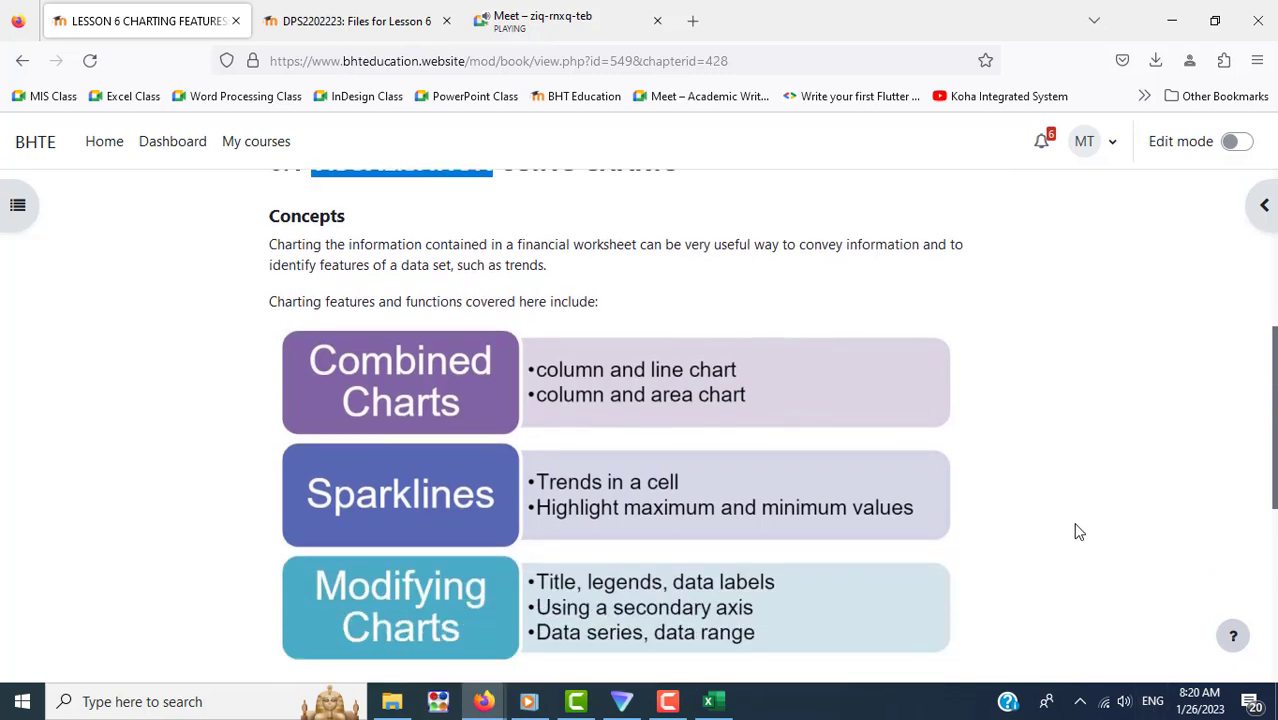
{"action": "scroll", "coordinate": [1080, 533], "scroll_direction": "down", "scroll_amount": 2}
{"action": "scroll", "coordinate": [1079, 531], "scroll_direction": "up", "scroll_amount": 2}
{"action": "scroll", "coordinate": [828, 527], "scroll_direction": "down", "scroll_amount": 3}
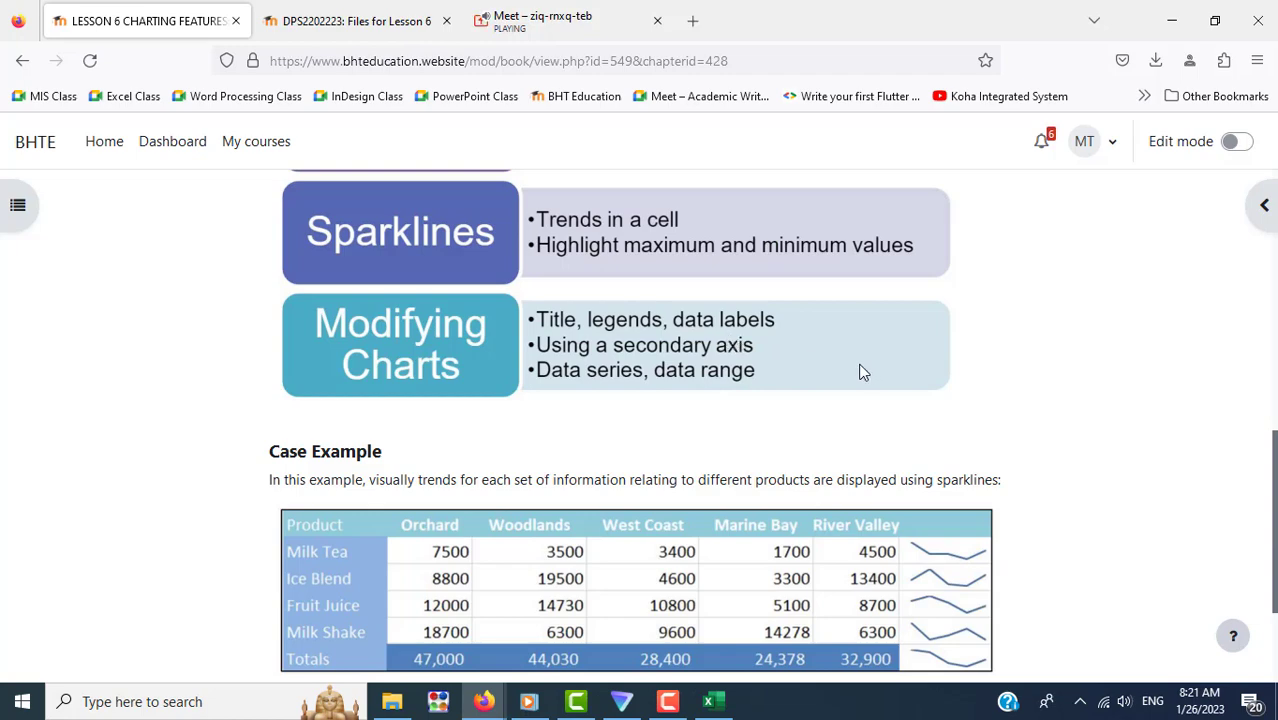
{"action": "scroll", "coordinate": [859, 372], "scroll_direction": "down", "scroll_amount": 3}
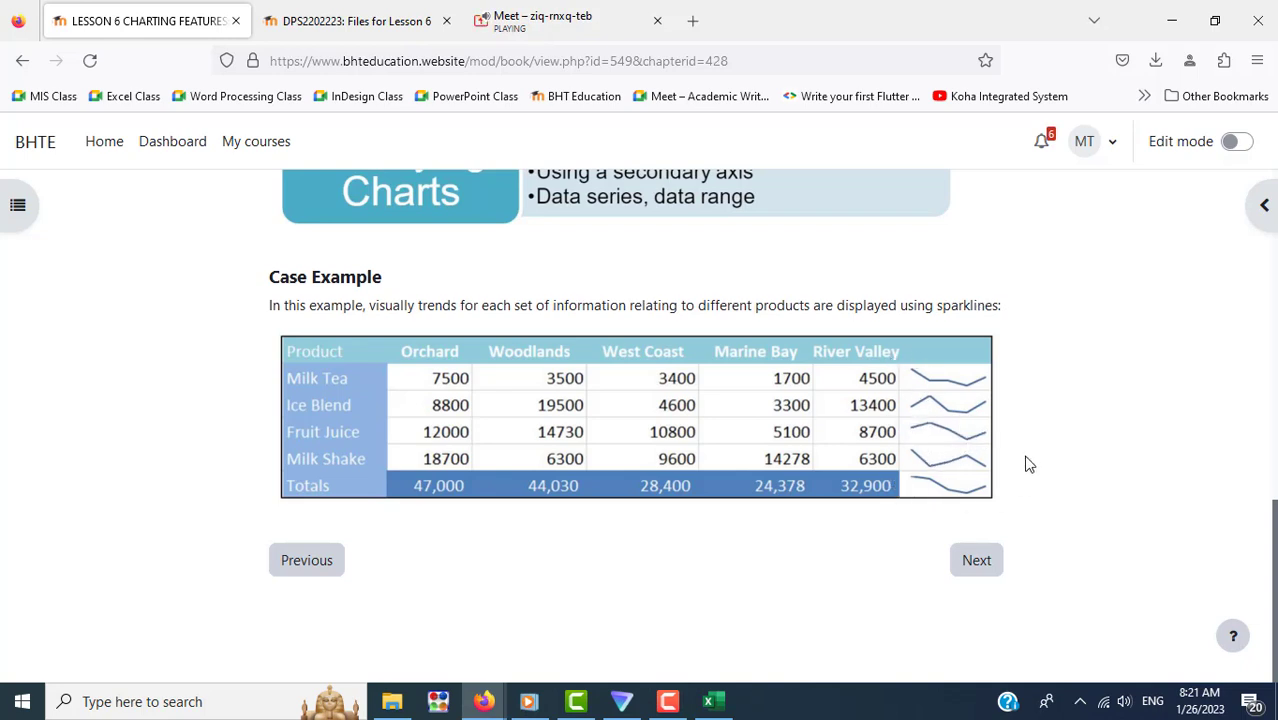
Step: Advance the book to chapter 6.2, then show the Files for Lesson 6 folder listing Charting.xlsx
{"action": "left_click", "coordinate": [976, 562]}
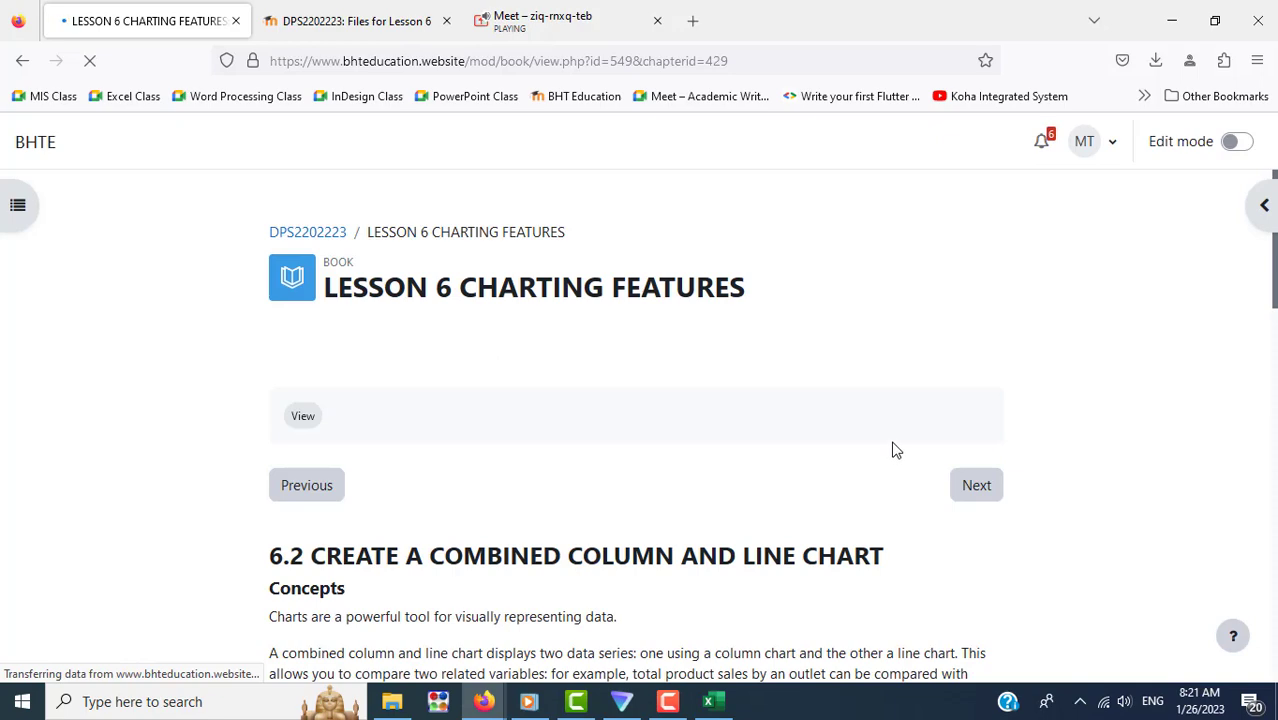
{"action": "scroll", "coordinate": [896, 450], "scroll_direction": "down", "scroll_amount": 5}
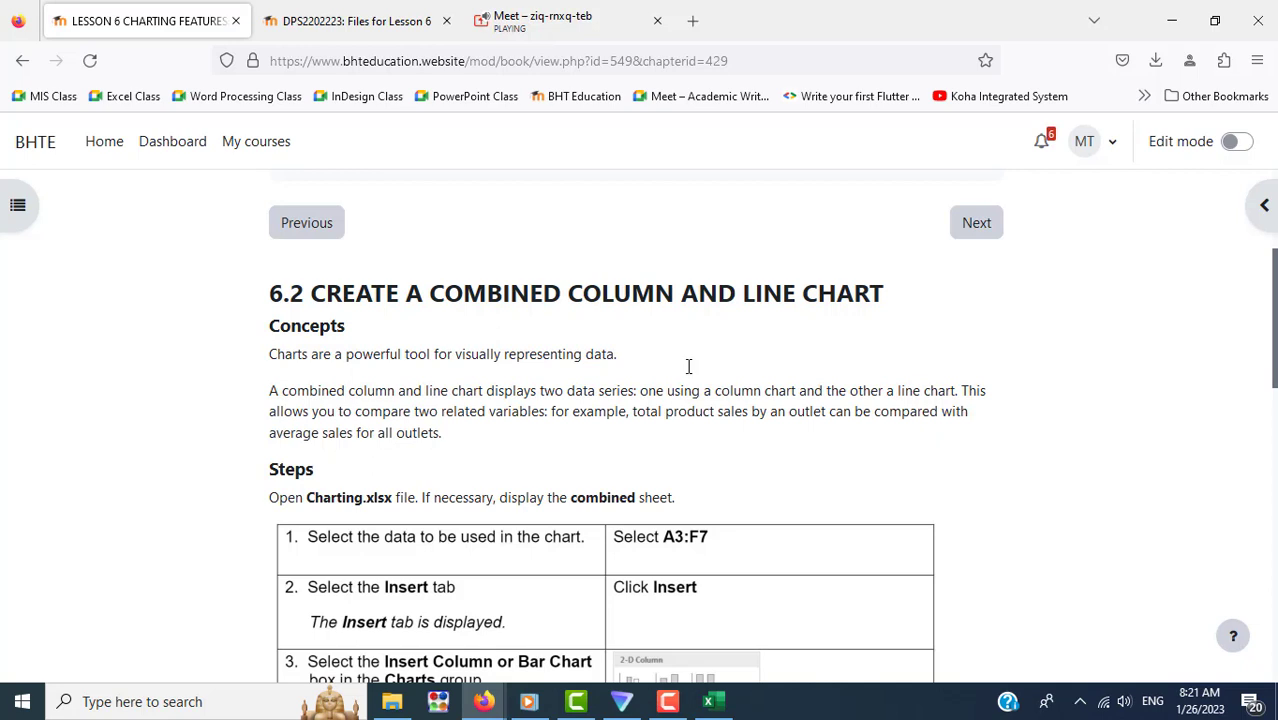
{"action": "left_click", "coordinate": [366, 30]}
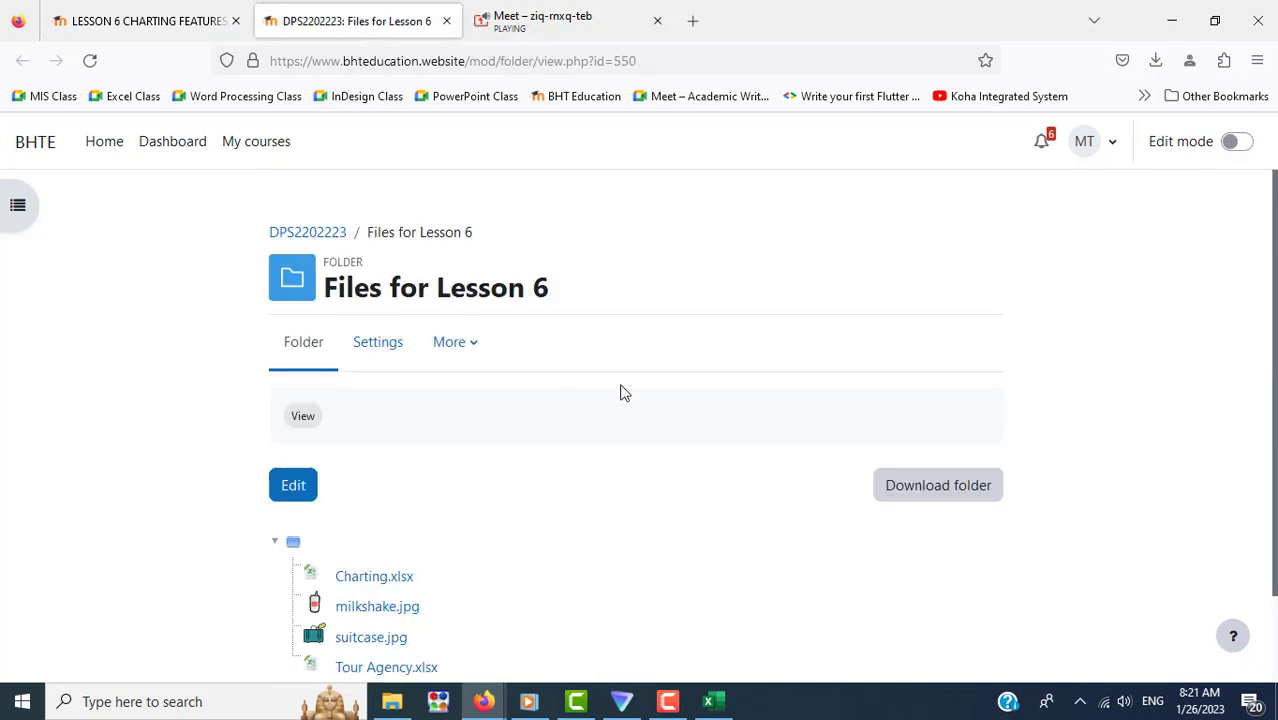
Step: Download Charting.xlsx (26.9 KB) and open it from the Firefox downloads panel
{"action": "scroll", "coordinate": [620, 392], "scroll_direction": "down", "scroll_amount": 2}
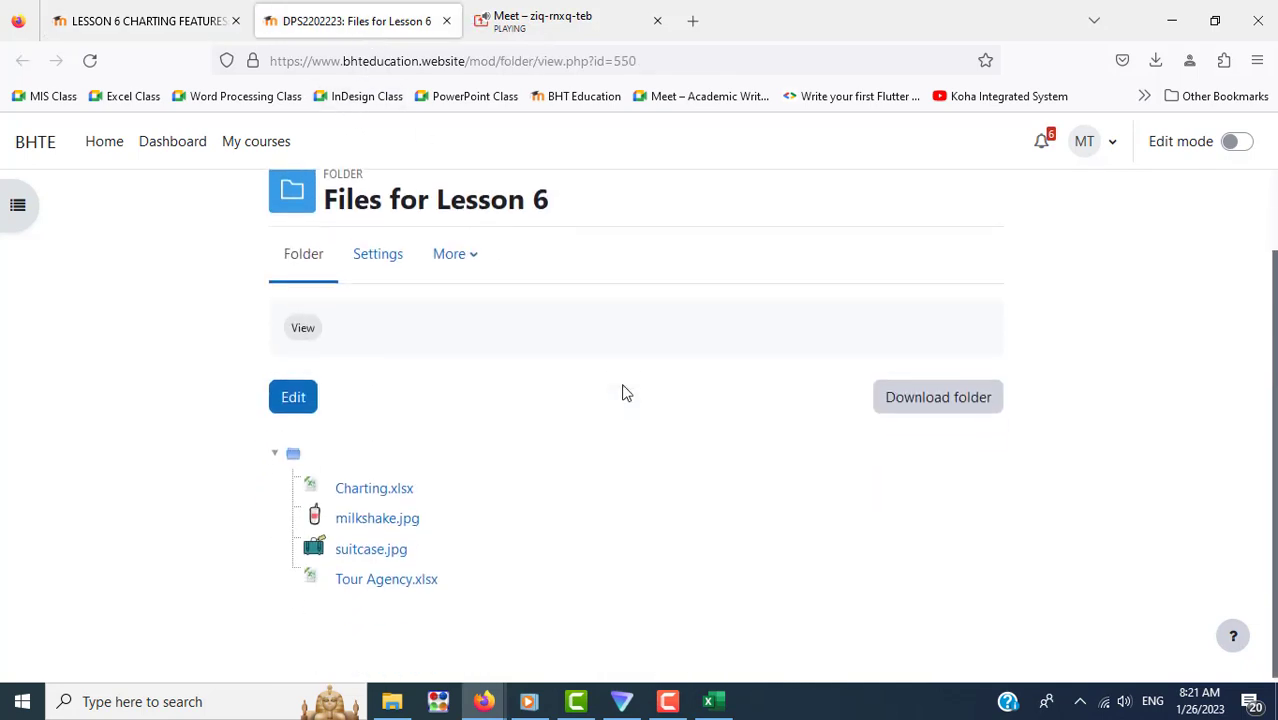
{"action": "left_click", "coordinate": [387, 489]}
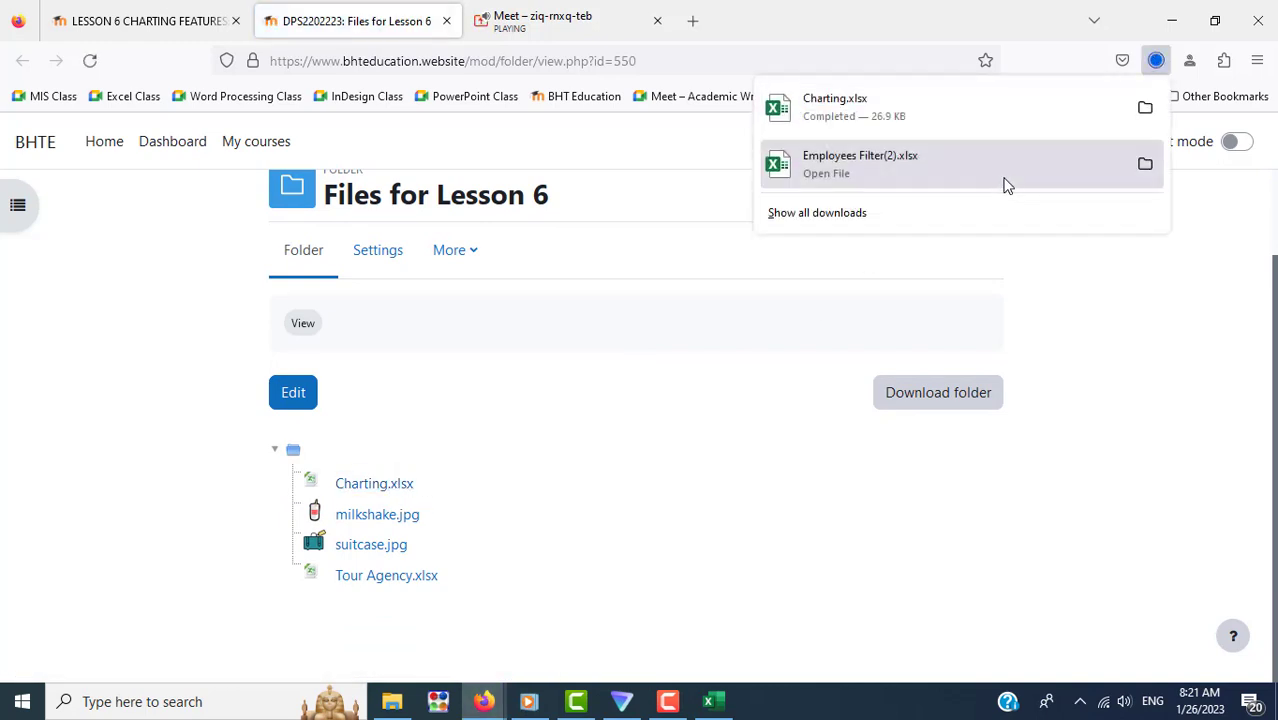
{"action": "left_click", "coordinate": [938, 116]}
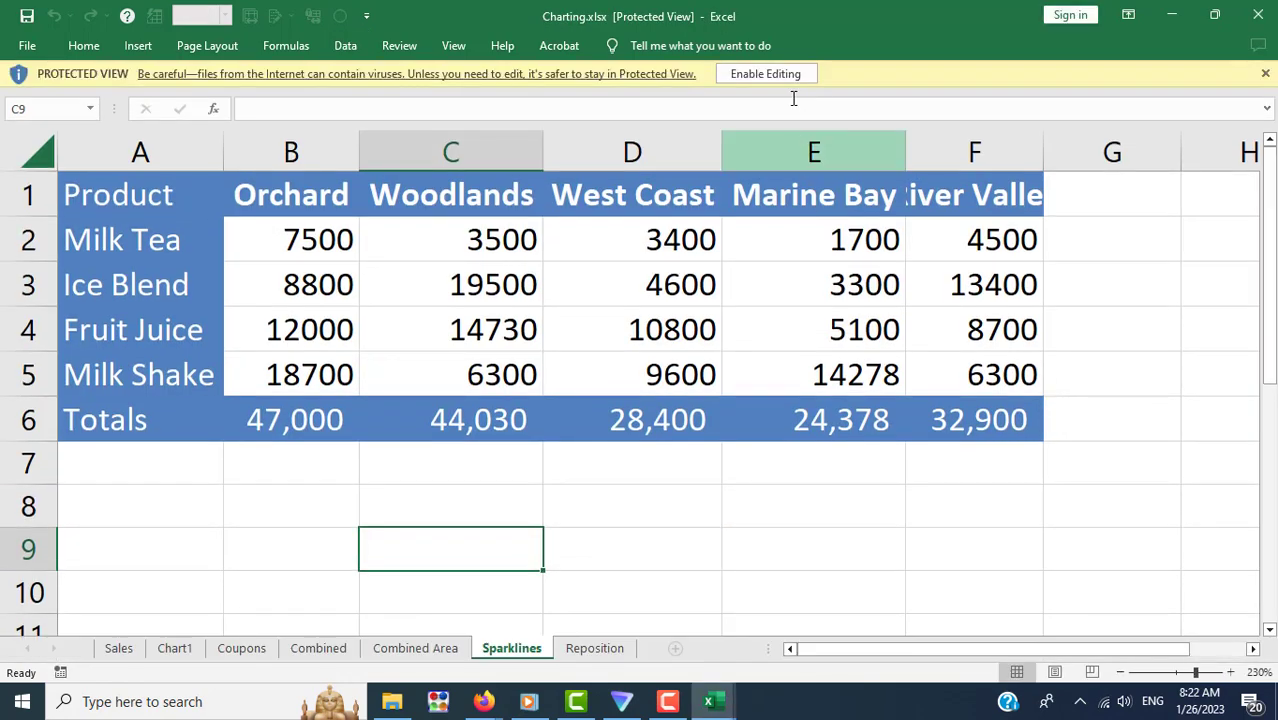
Step: Enable editing in Charting.xlsx and close Employees Filter(2).xlsx without saving
{"action": "left_click", "coordinate": [767, 76]}
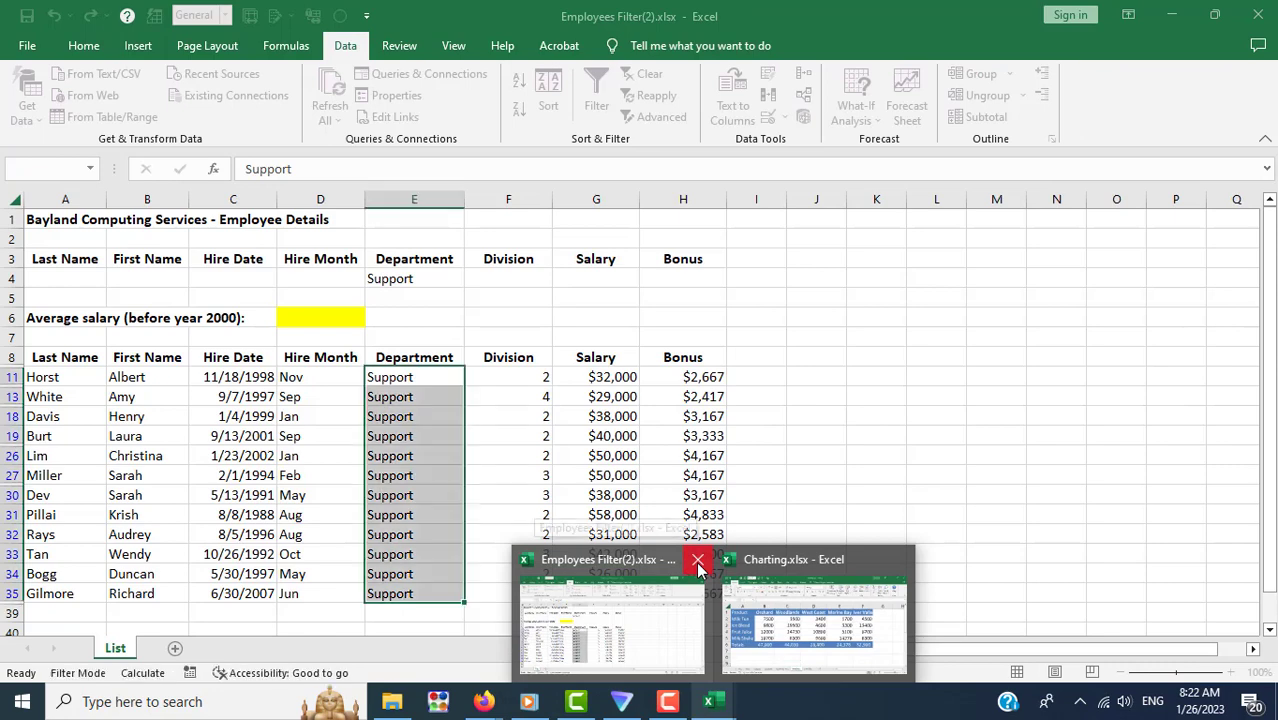
{"action": "left_click", "coordinate": [697, 559]}
{"action": "left_click", "coordinate": [658, 390]}
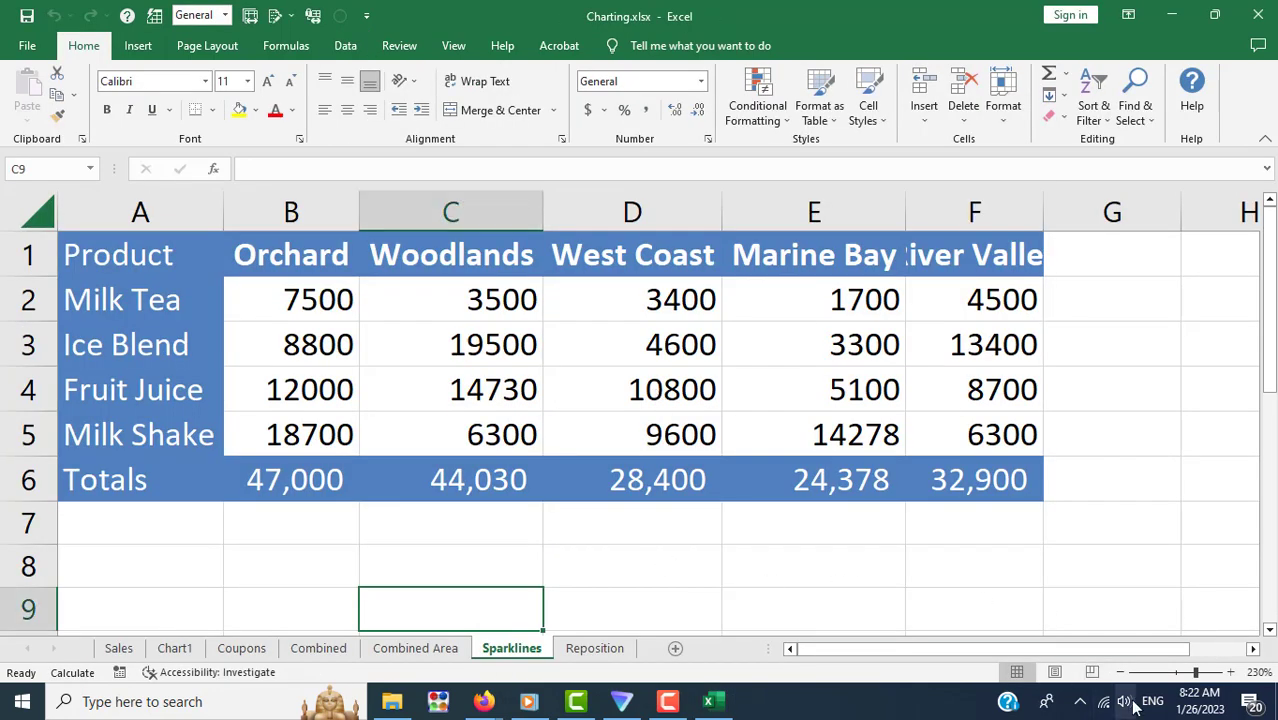
Step: Zoom out and display the Combined sheet's Coupon Distribution table
{"action": "left_click", "coordinate": [1121, 672]}
{"action": "left_click", "coordinate": [1121, 672]}
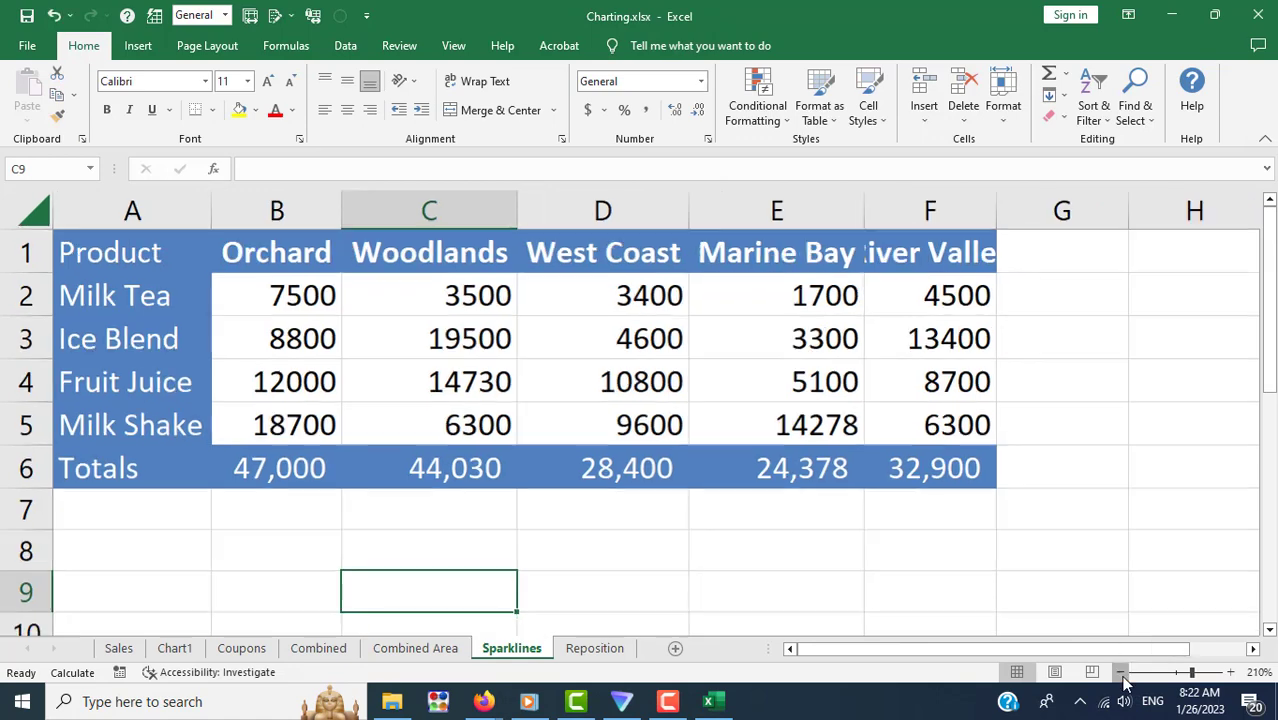
{"action": "left_click", "coordinate": [1121, 672]}
{"action": "left_click", "coordinate": [1121, 672]}
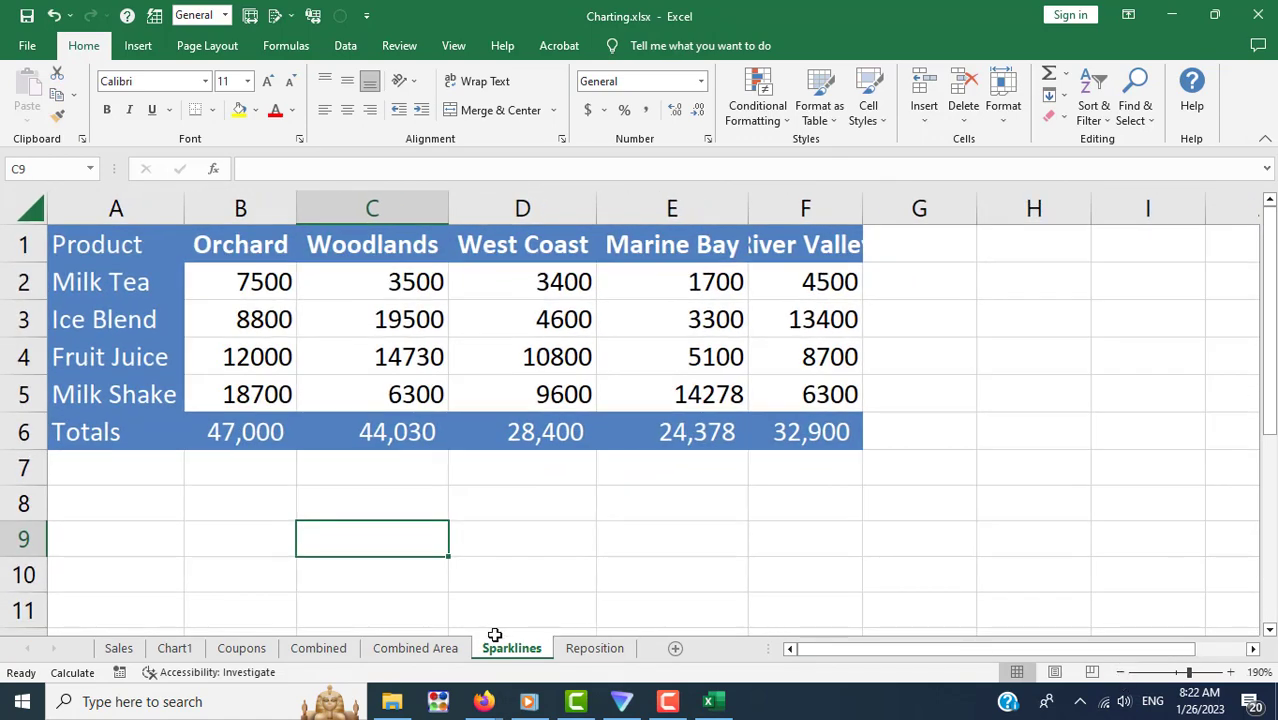
{"action": "left_click", "coordinate": [333, 652]}
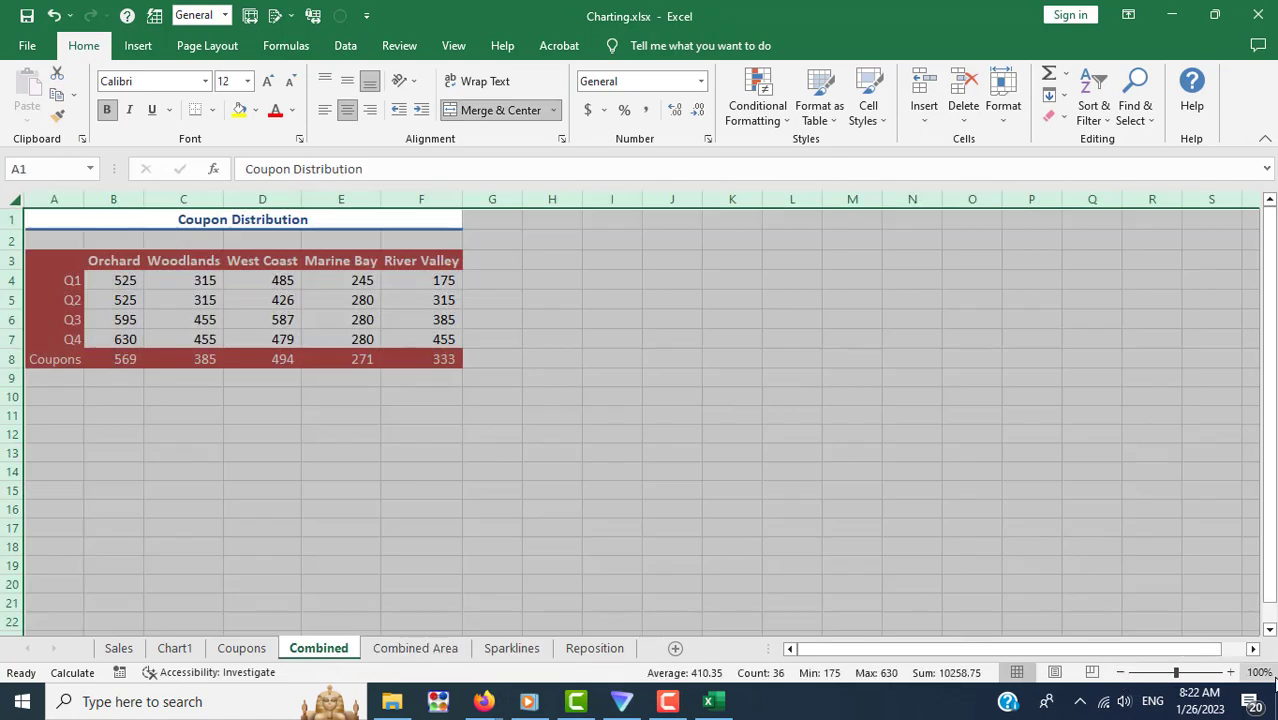
Step: Zoom in on the Coupon Distribution table and clear the cell selection
{"action": "left_click", "coordinate": [1230, 672]}
{"action": "left_click", "coordinate": [1230, 672]}
{"action": "left_click", "coordinate": [1230, 672]}
{"action": "left_click", "coordinate": [1230, 672]}
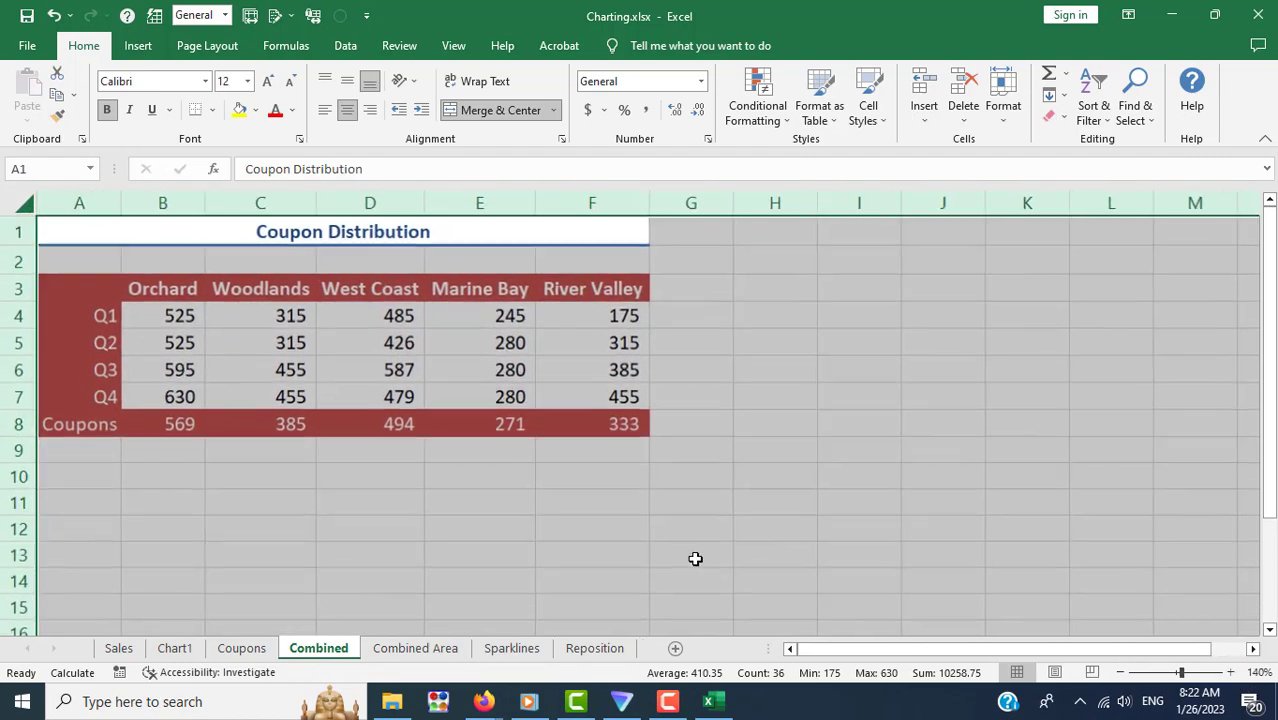
{"action": "left_click", "coordinate": [693, 557]}
{"action": "mouse_move", "coordinate": [483, 702]}
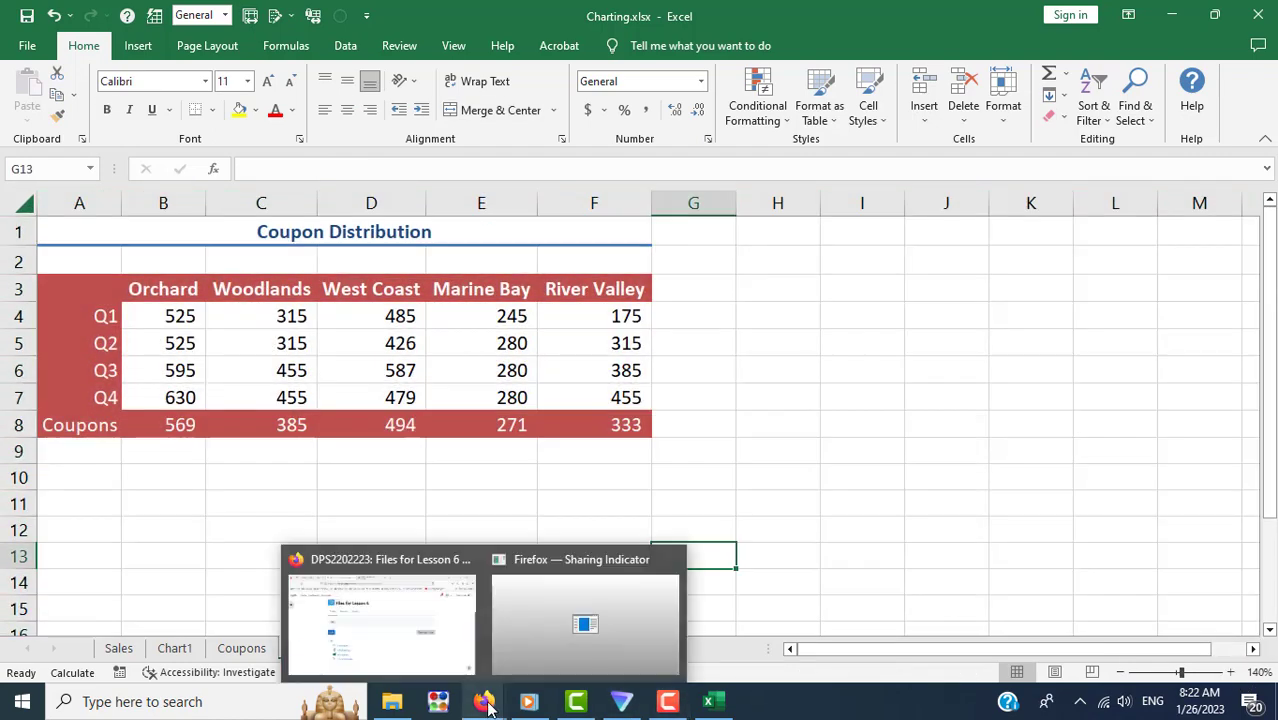
Step: Check the lesson's instruction about displaying the Combined sheet in Firefox
{"action": "left_click", "coordinate": [442, 655]}
{"action": "left_click", "coordinate": [216, 32]}
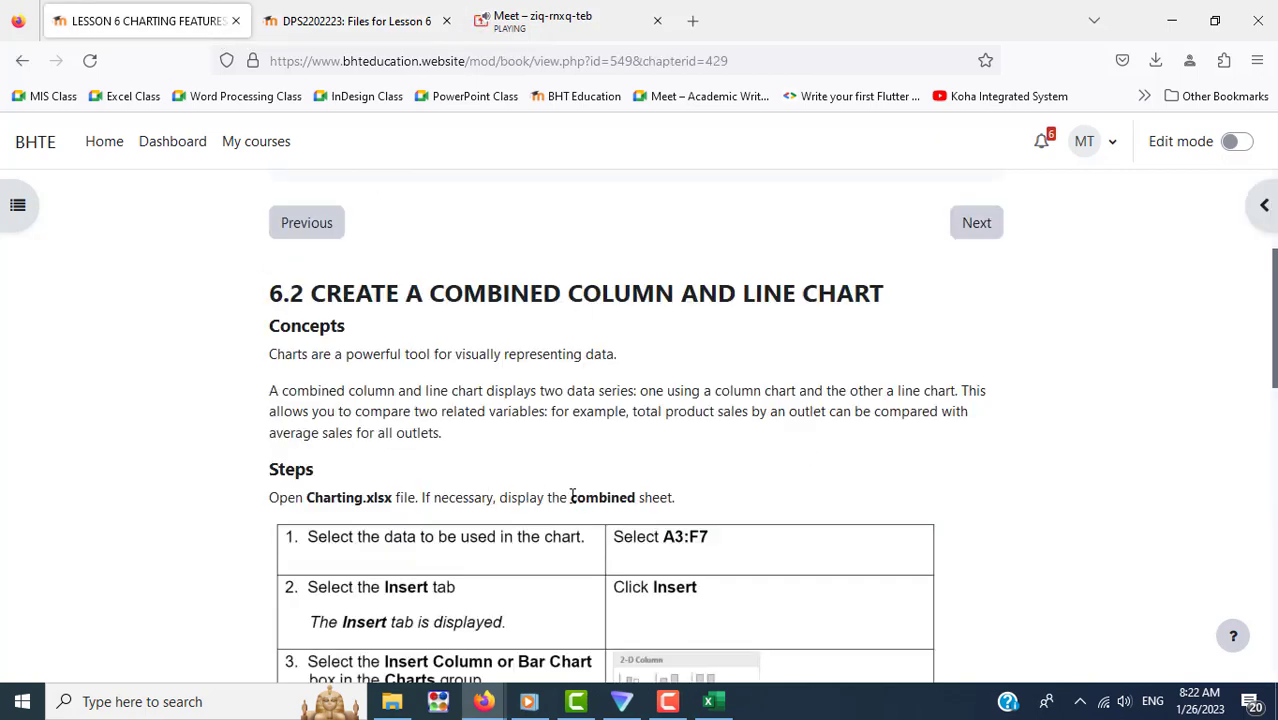
{"action": "left_click_drag", "start_coordinate": [572, 497], "coordinate": [684, 506]}
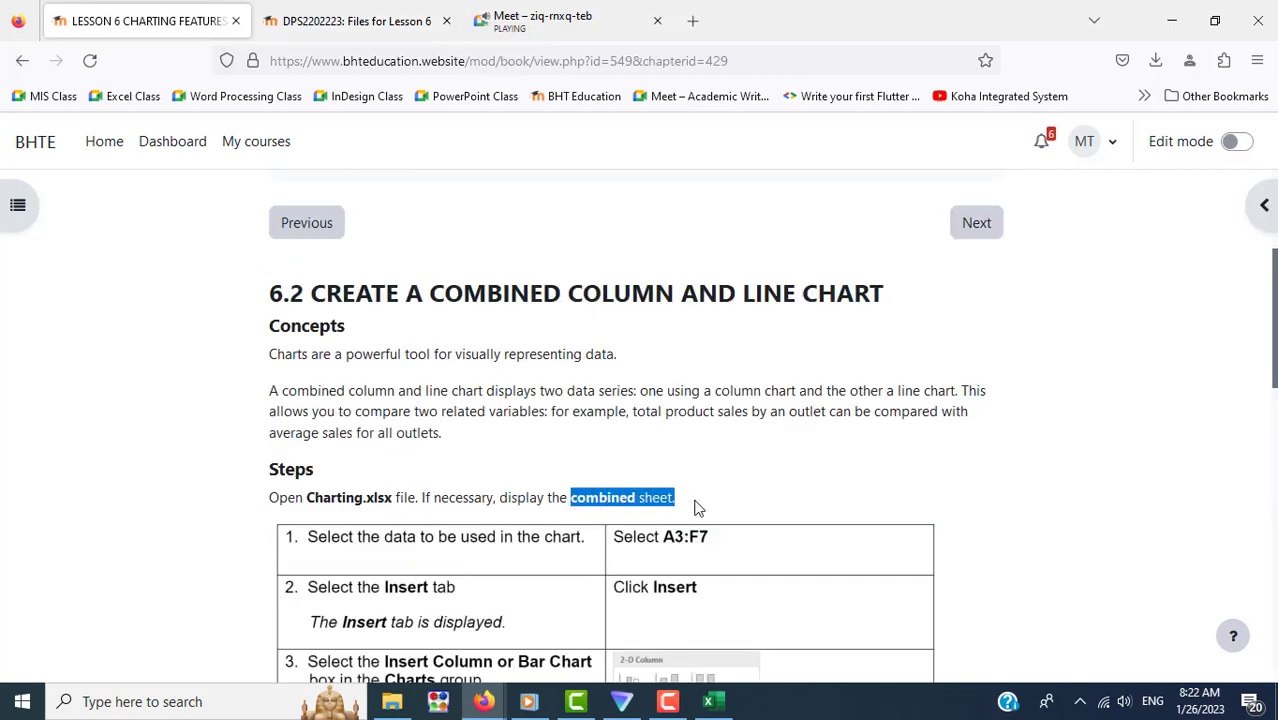
{"action": "scroll", "coordinate": [1174, 571], "scroll_direction": "down", "scroll_amount": 3}
{"action": "scroll", "coordinate": [1174, 571], "scroll_direction": "down", "scroll_amount": 2}
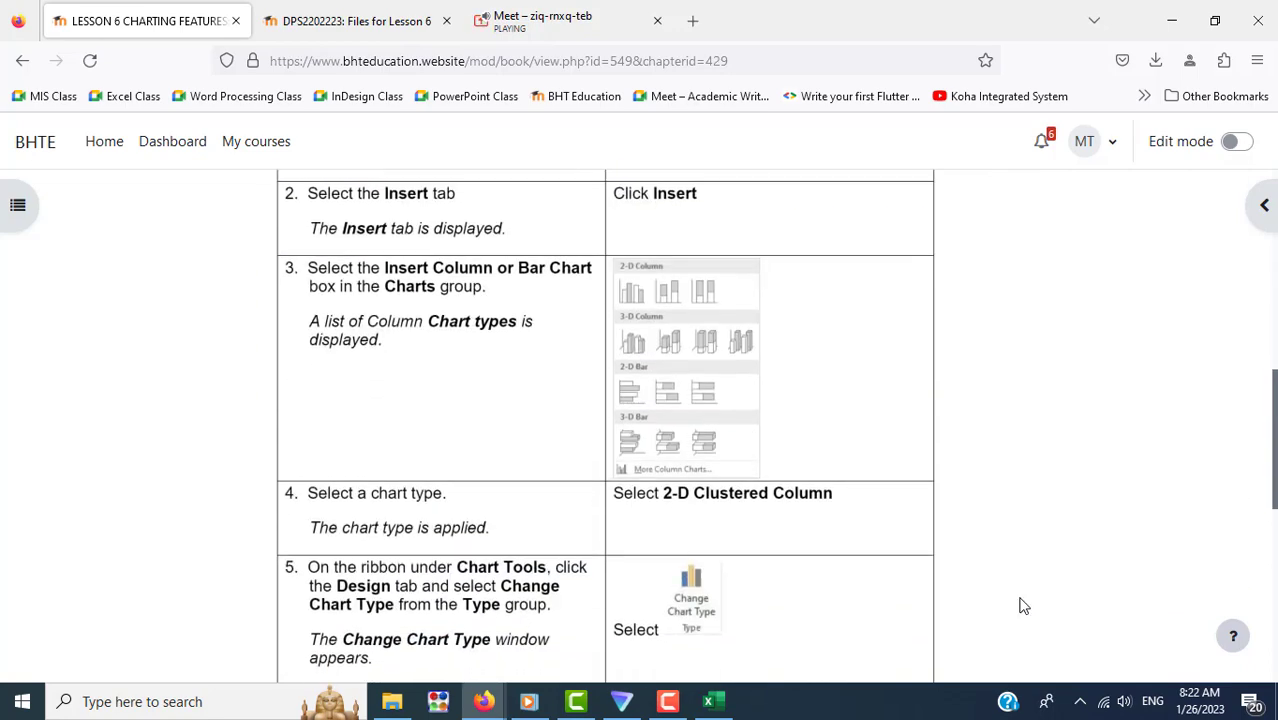
Step: Select the quarterly coupon data A3:F7 and review the following lesson steps
{"action": "left_click", "coordinate": [708, 701]}
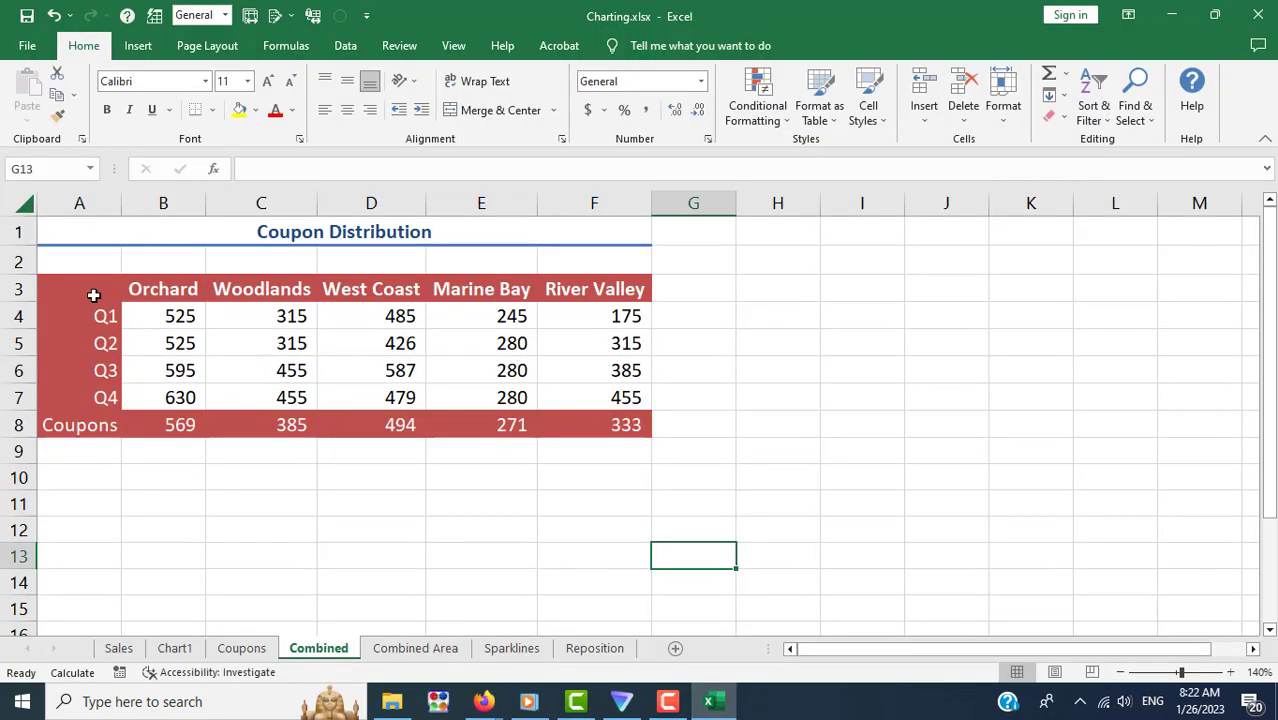
{"action": "mouse_move", "coordinate": [94, 290]}
{"action": "left_mouse_down"}
{"action": "mouse_move", "coordinate": [625, 310]}
{"action": "mouse_move", "coordinate": [628, 400]}
{"action": "left_mouse_up"}
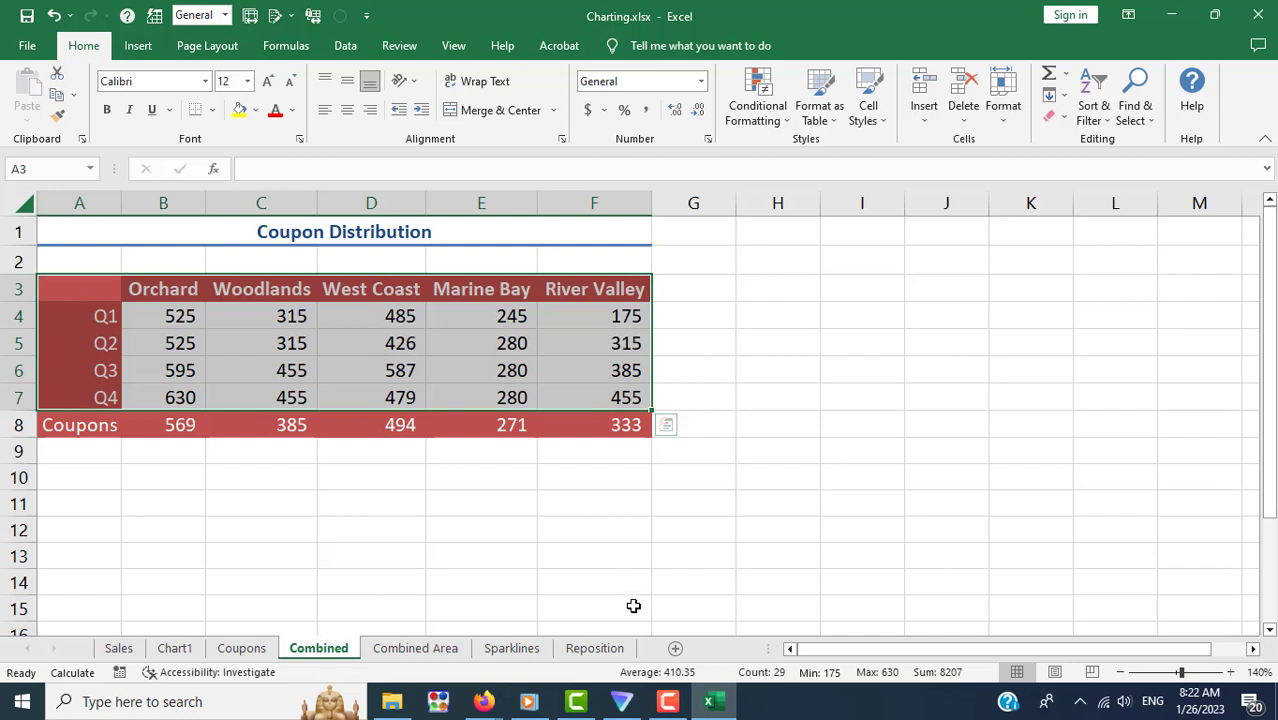
{"action": "left_click", "coordinate": [483, 703]}
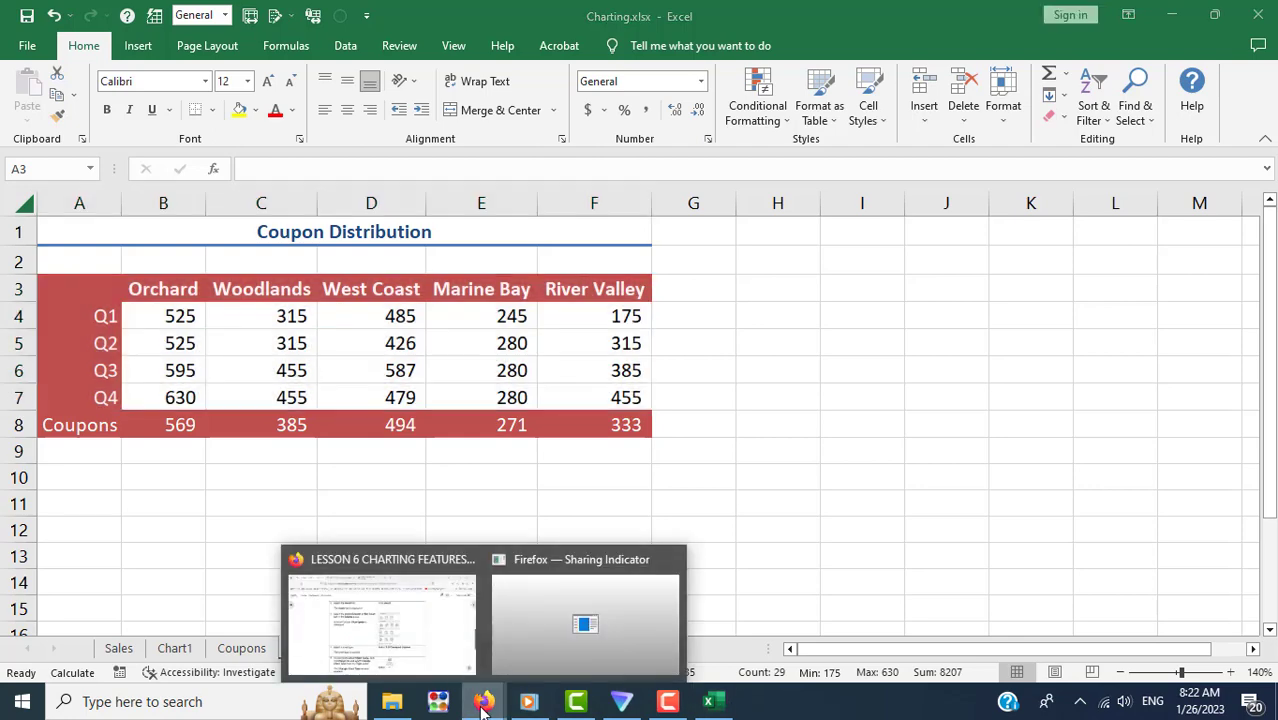
{"action": "left_click", "coordinate": [449, 640]}
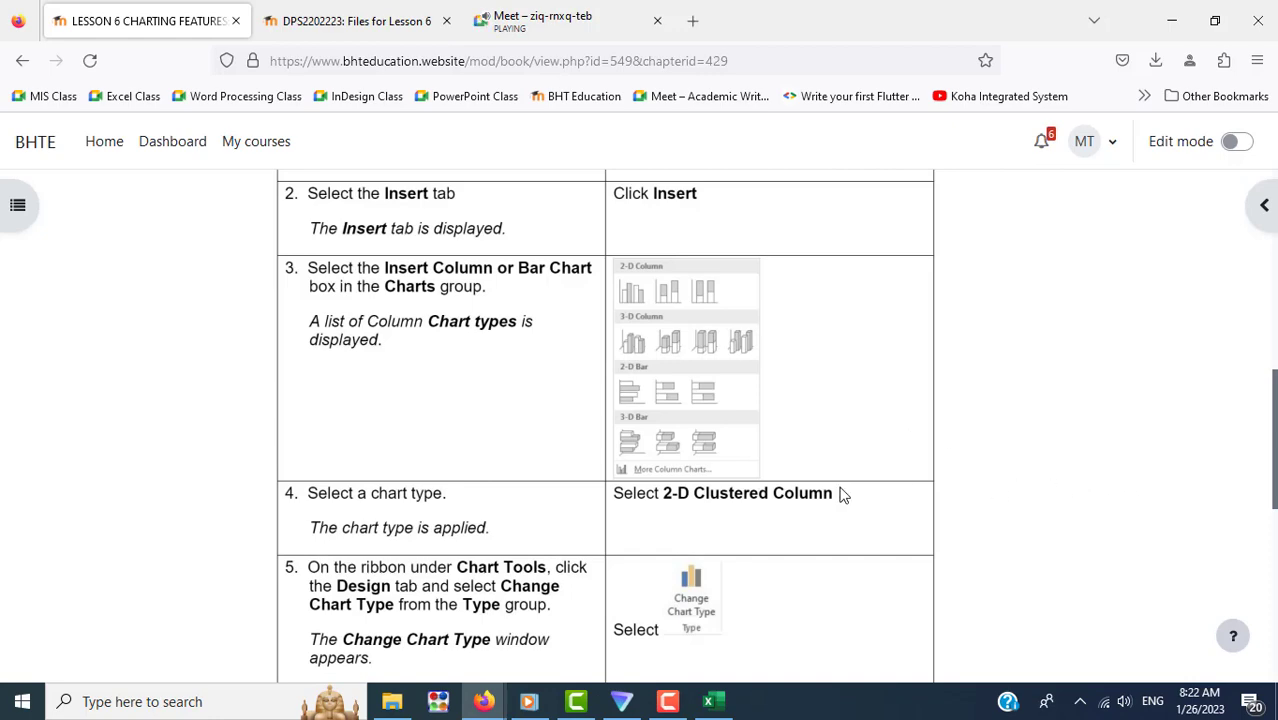
{"action": "scroll", "coordinate": [906, 510], "scroll_direction": "down", "scroll_amount": 3}
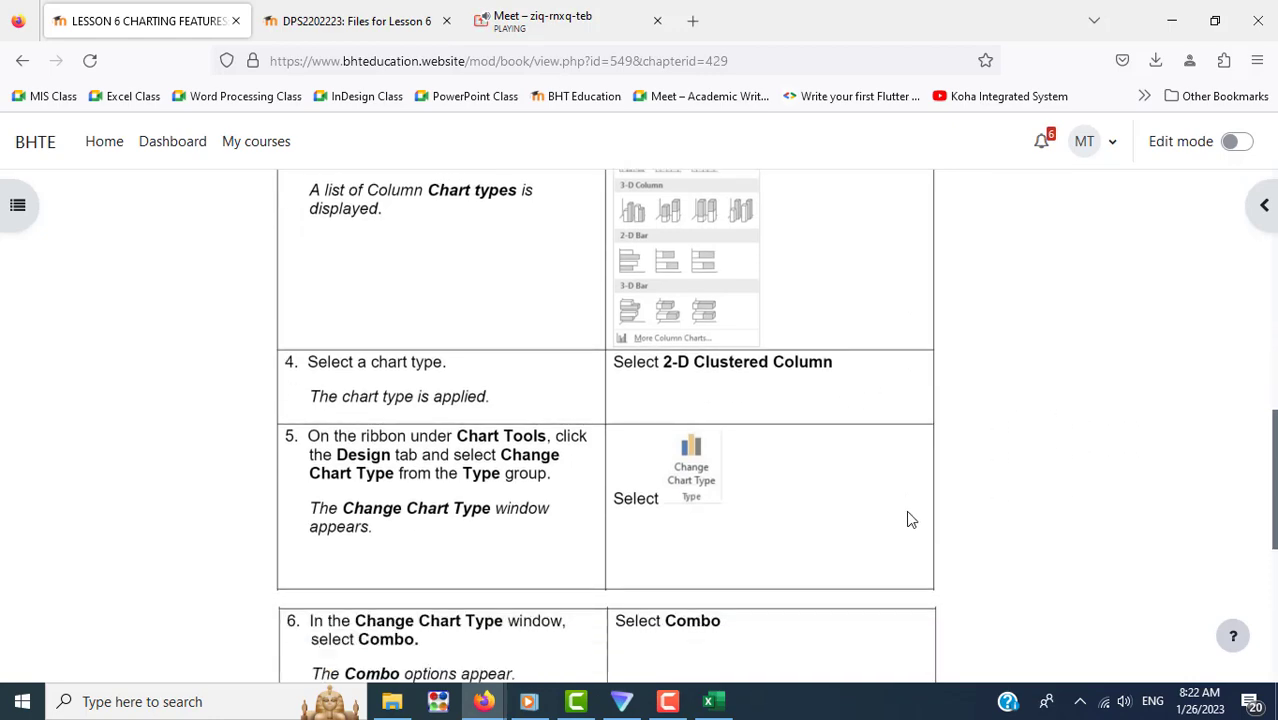
{"action": "scroll", "coordinate": [910, 518], "scroll_direction": "down", "scroll_amount": 5}
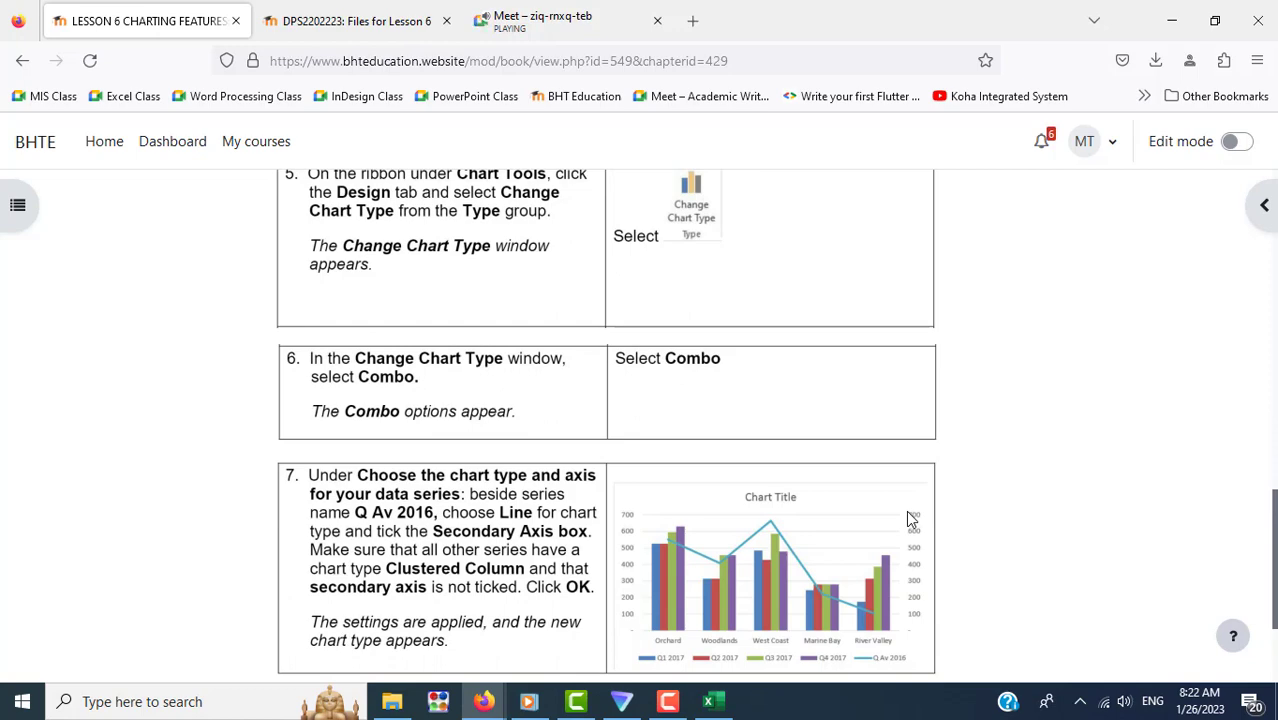
{"action": "scroll", "coordinate": [910, 518], "scroll_direction": "up", "scroll_amount": 2}
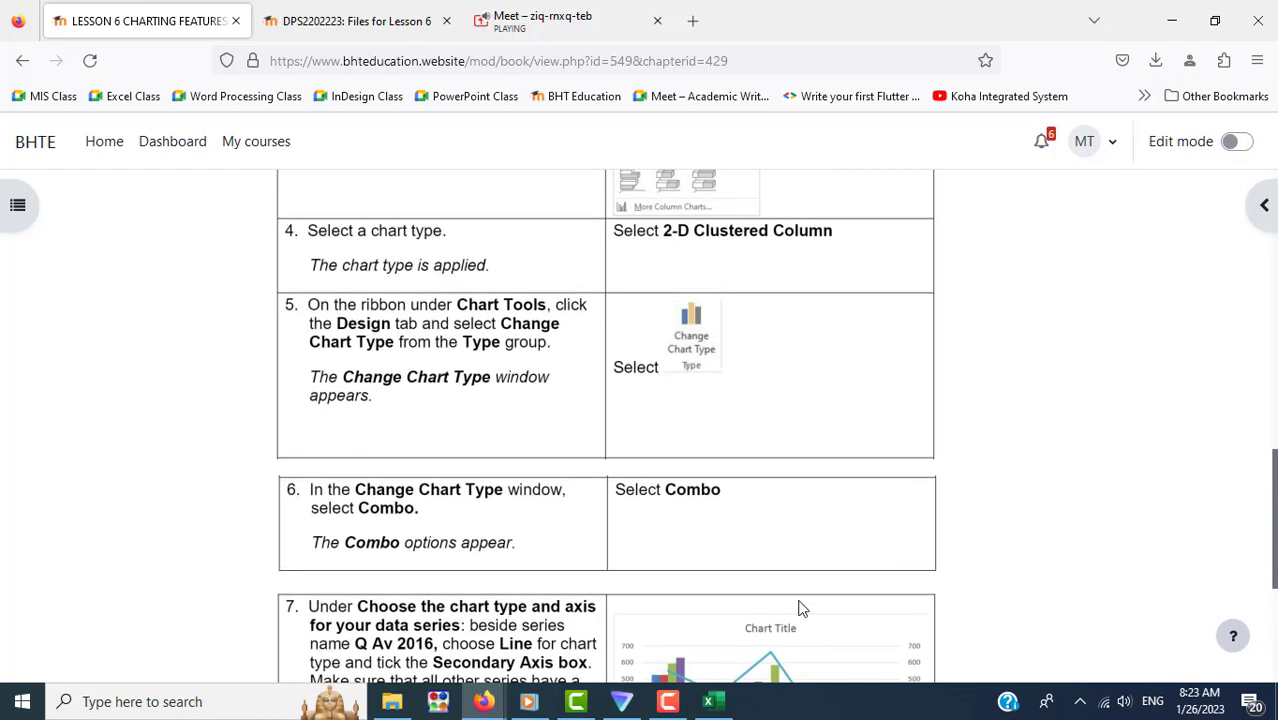
{"action": "left_click", "coordinate": [710, 702]}
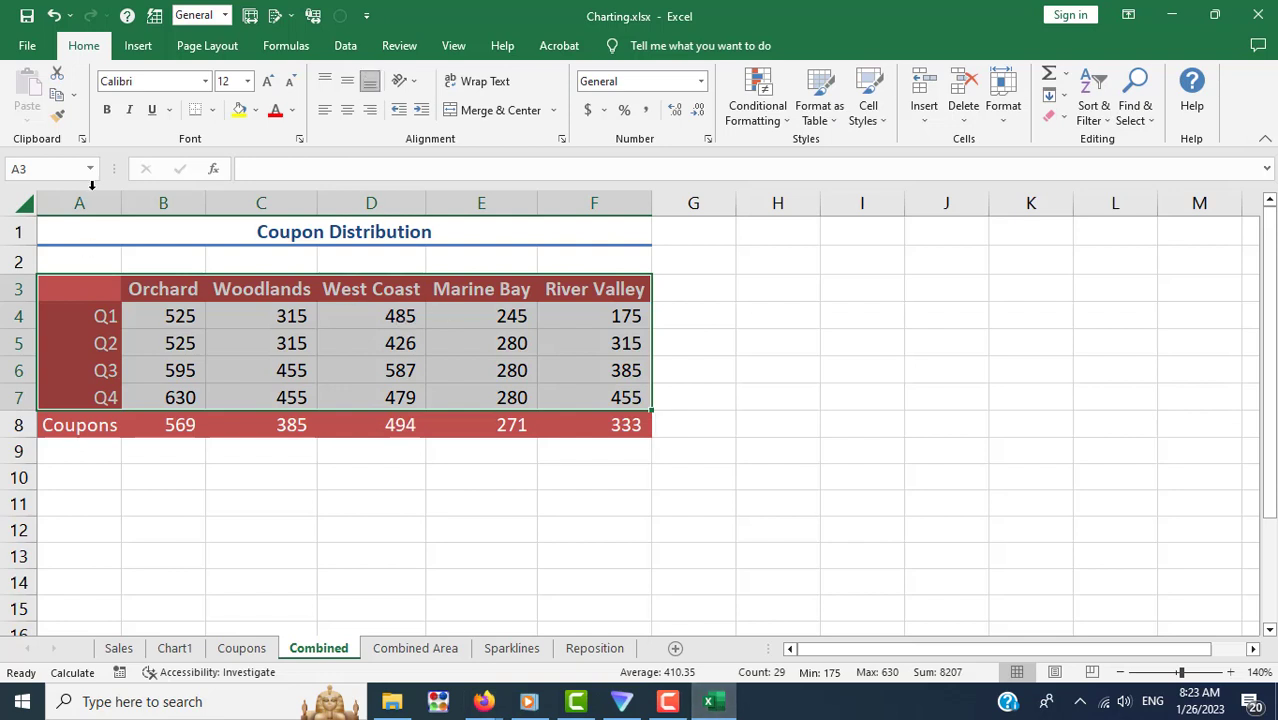
Step: Insert a 2-D Clustered Column chart of Q1–Q4 coupons for the five regions
{"action": "left_click", "coordinate": [137, 50]}
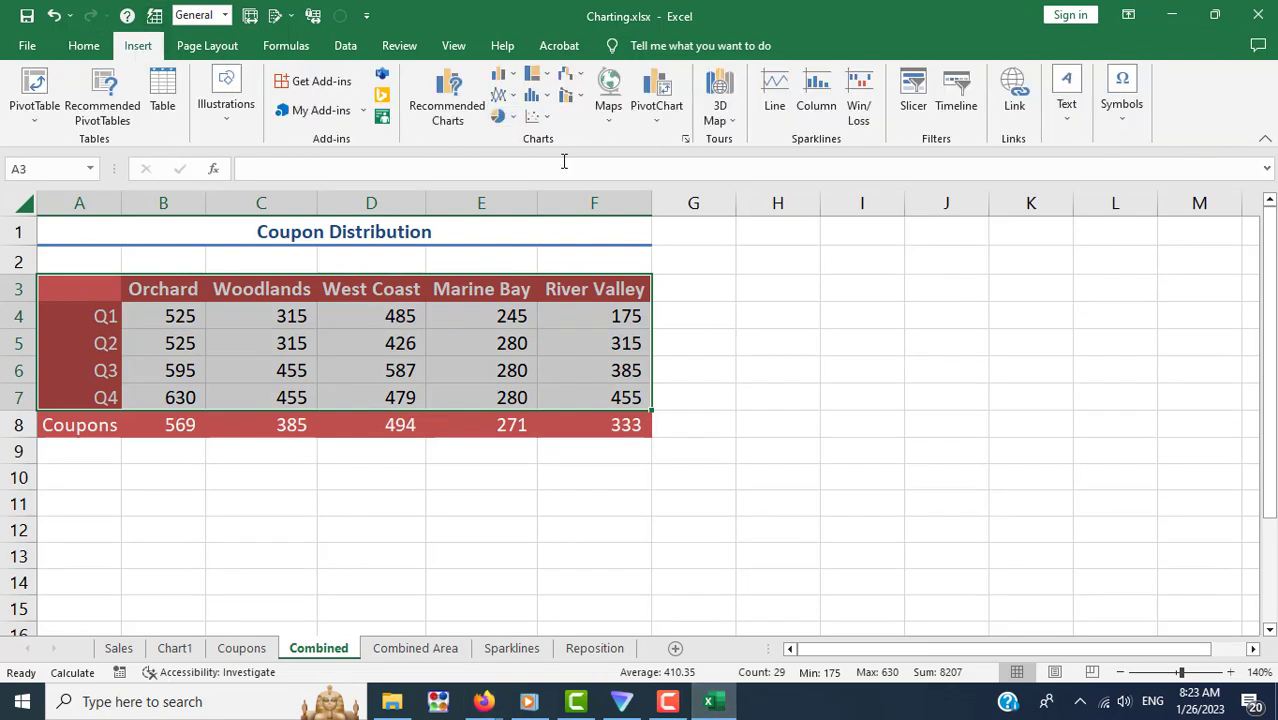
{"action": "left_click", "coordinate": [517, 80]}
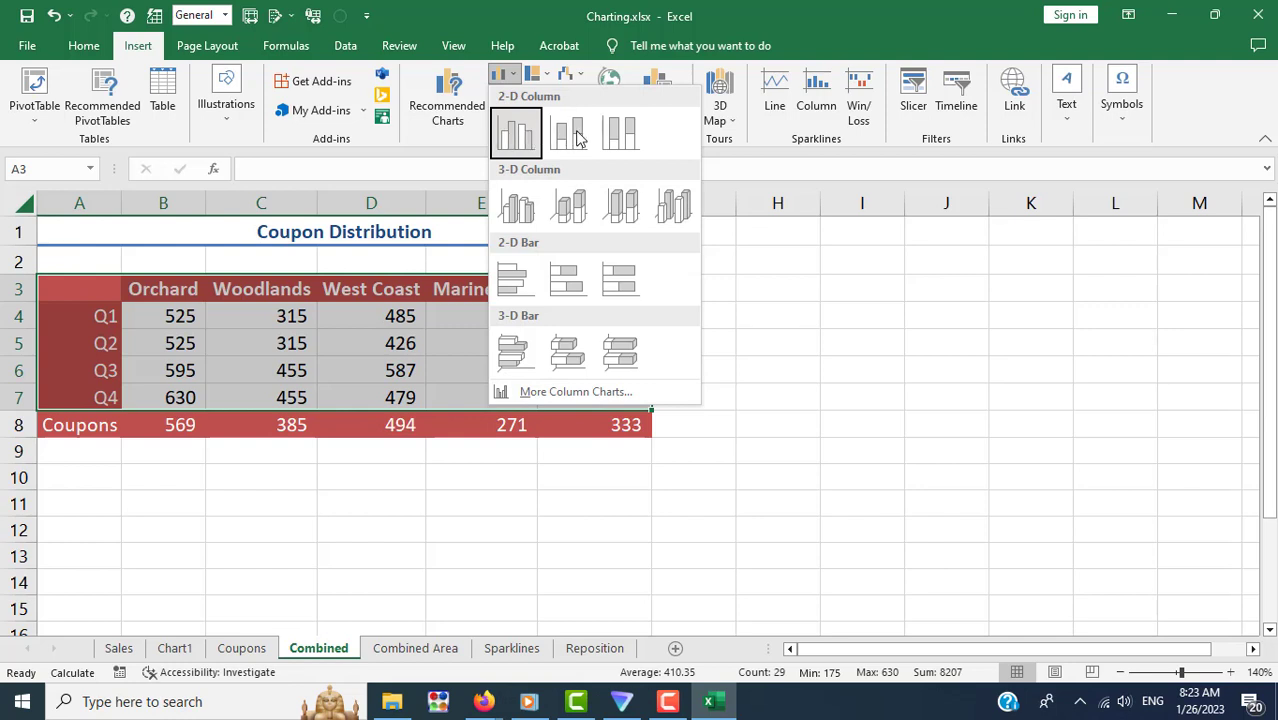
{"action": "left_click", "coordinate": [517, 205]}
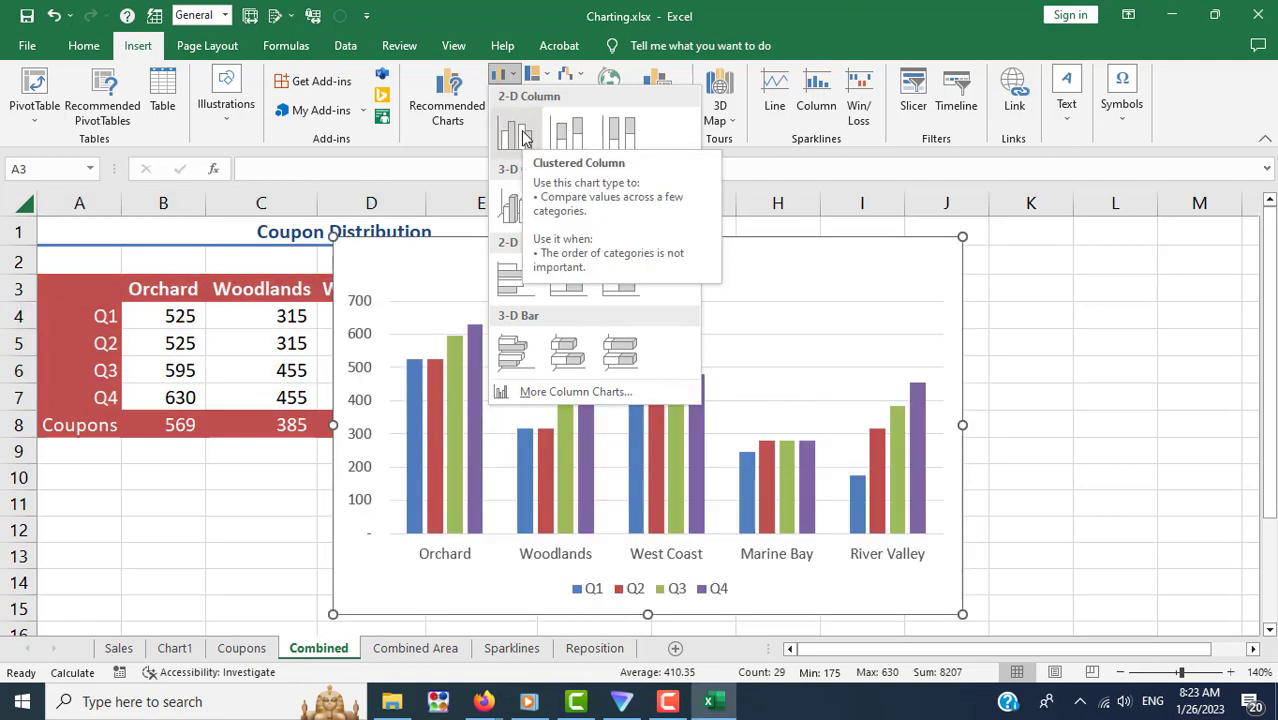
{"action": "left_click", "coordinate": [520, 135]}
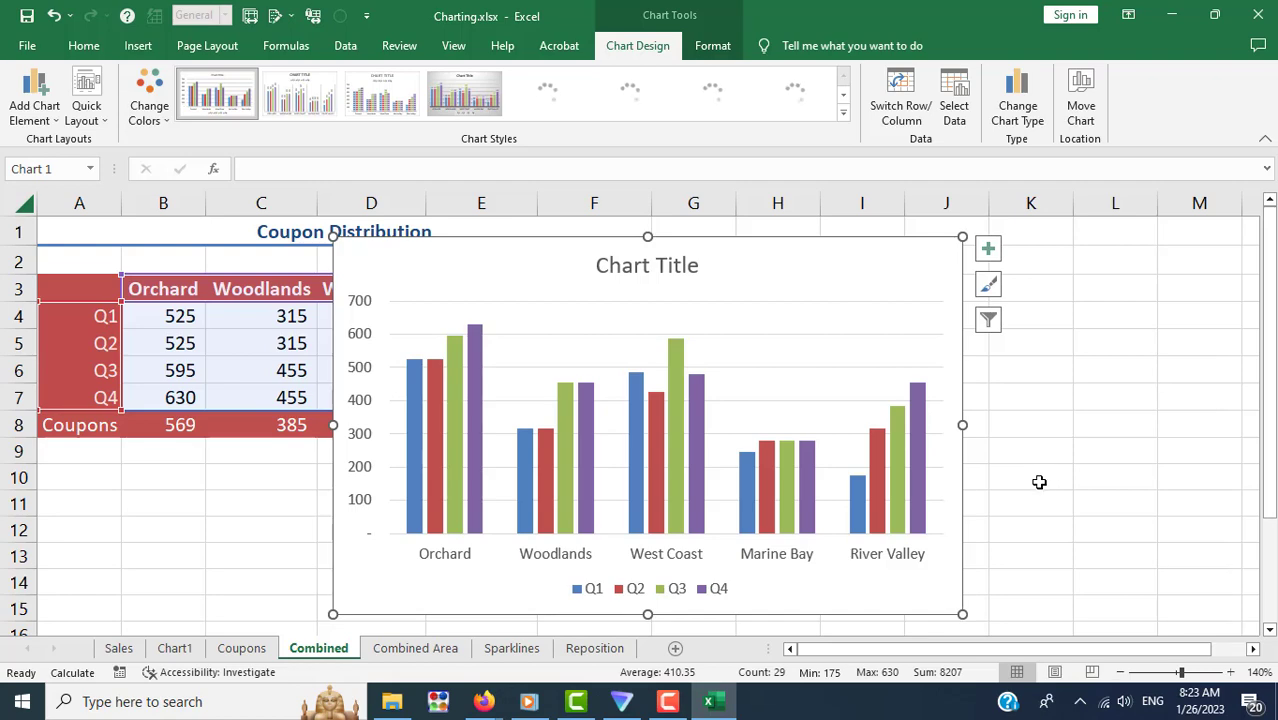
{"action": "mouse_move", "coordinate": [484, 702]}
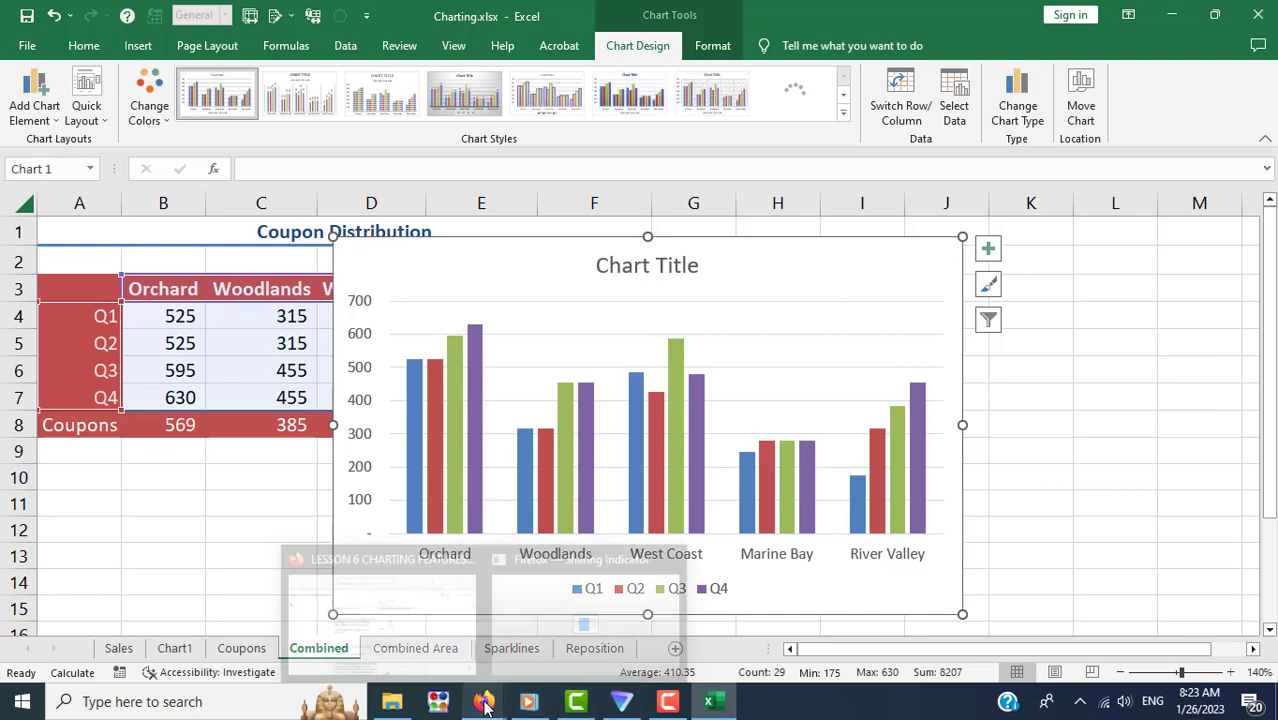
Step: Scroll the lesson to step 7: Combo chart with Q Av 2016 on a secondary axis
{"action": "left_click", "coordinate": [438, 612]}
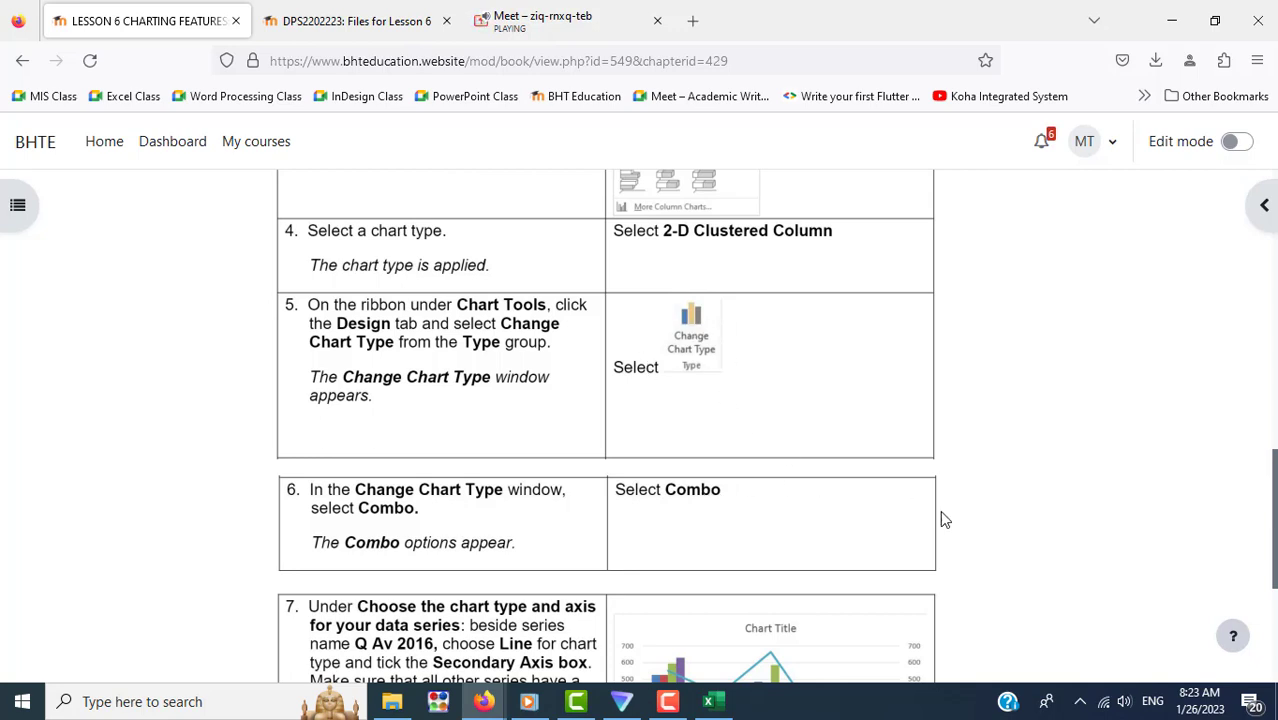
{"action": "scroll", "coordinate": [941, 515], "scroll_direction": "down", "scroll_amount": 3}
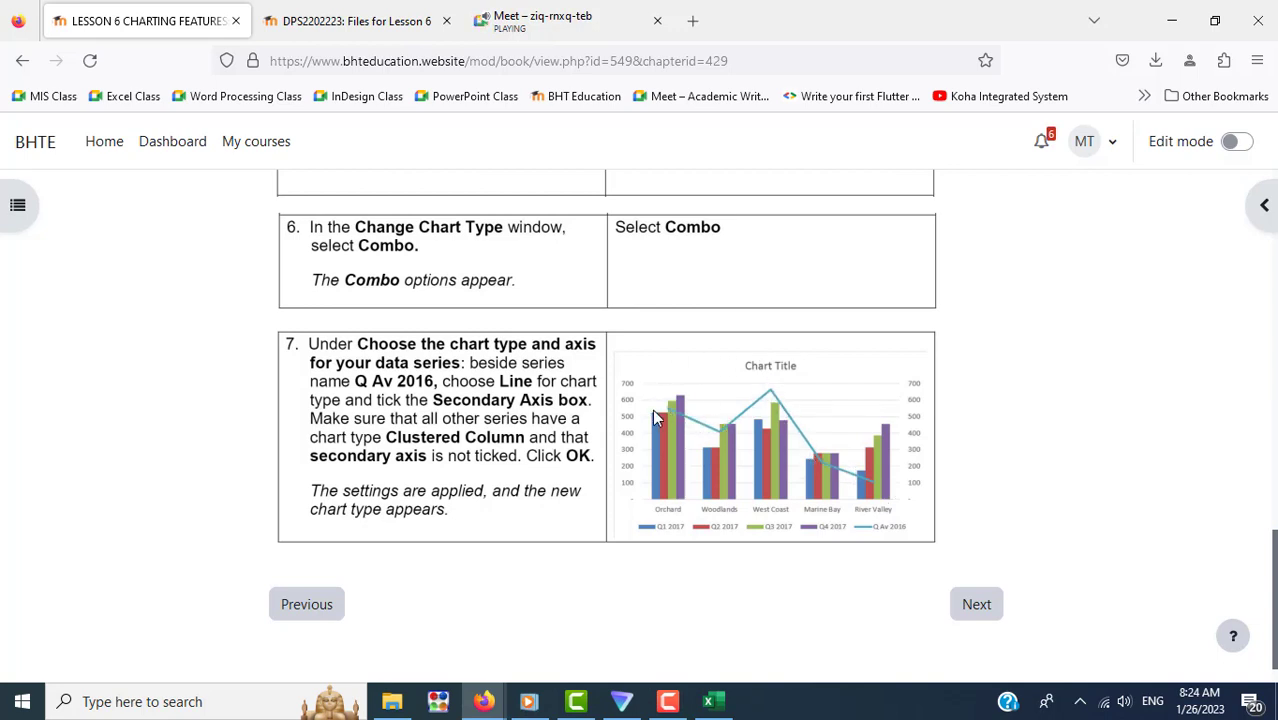
Step: Open Change Chart Type for the coupon chart and choose Combo (Clustered Column - Line)
{"action": "left_click", "coordinate": [708, 701]}
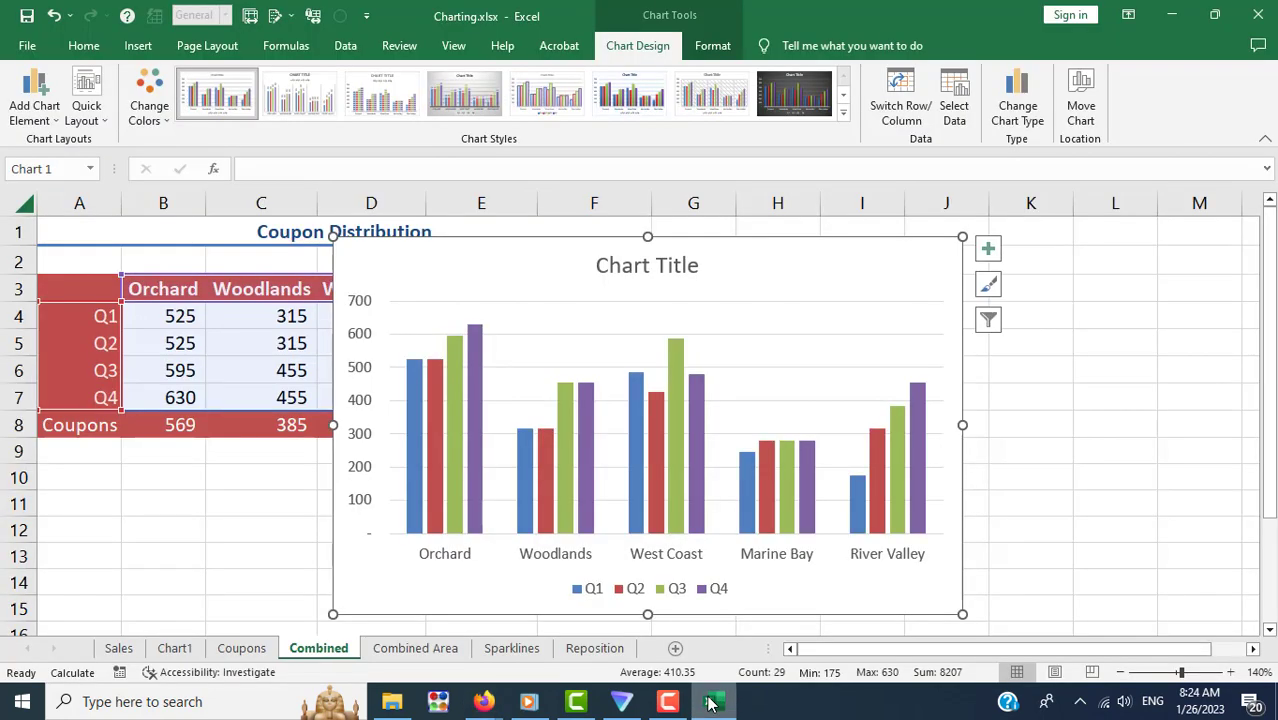
{"action": "left_click", "coordinate": [1020, 120]}
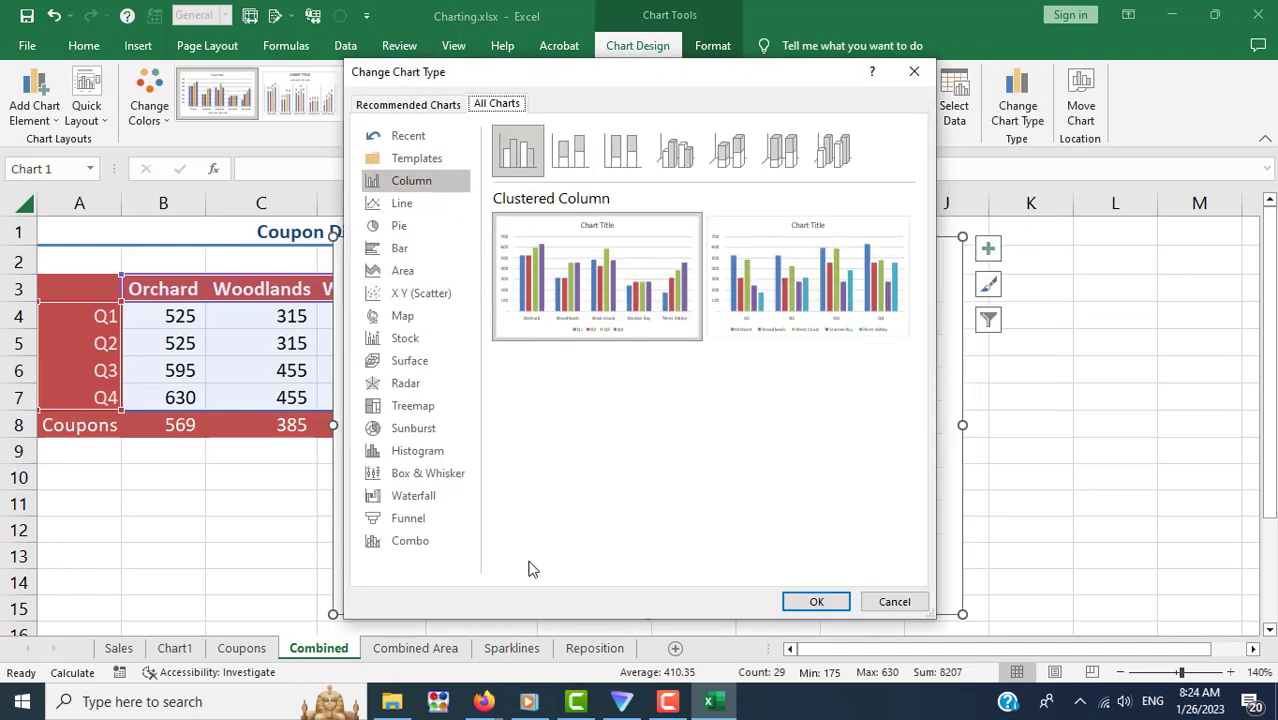
{"action": "left_click", "coordinate": [412, 545]}
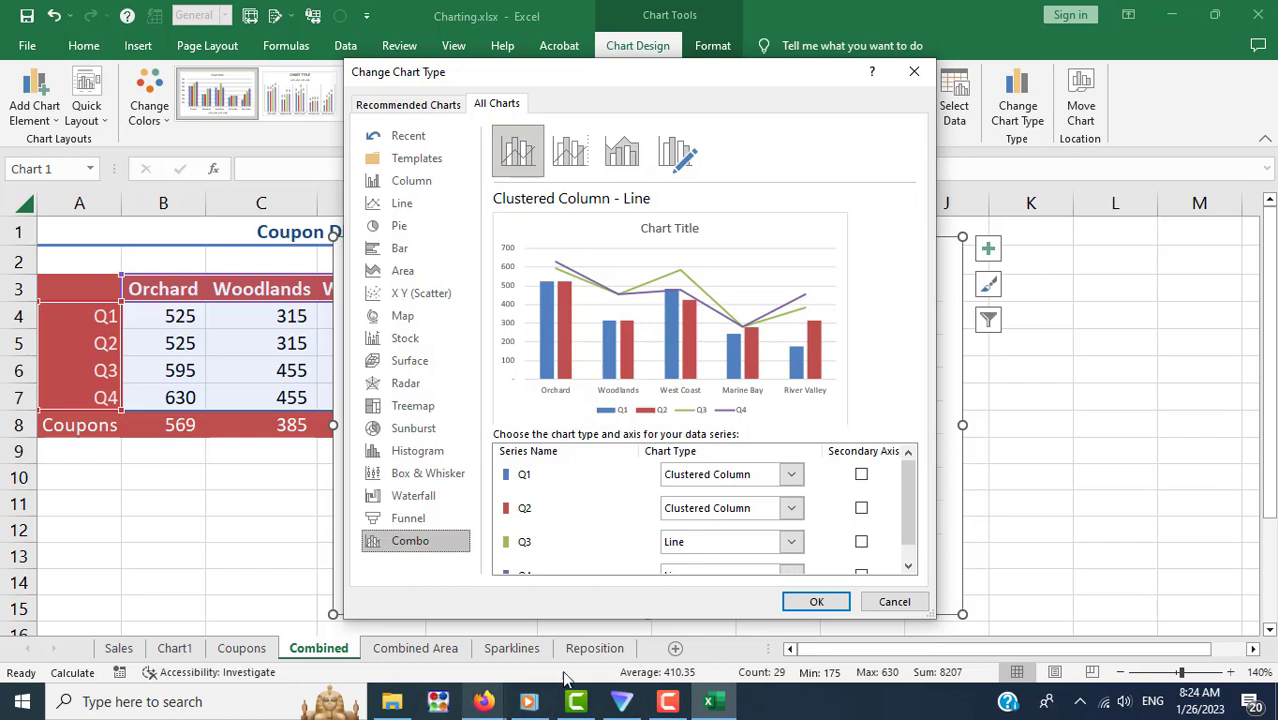
{"action": "left_click_drag", "start_coordinate": [907, 480], "coordinate": [907, 541]}
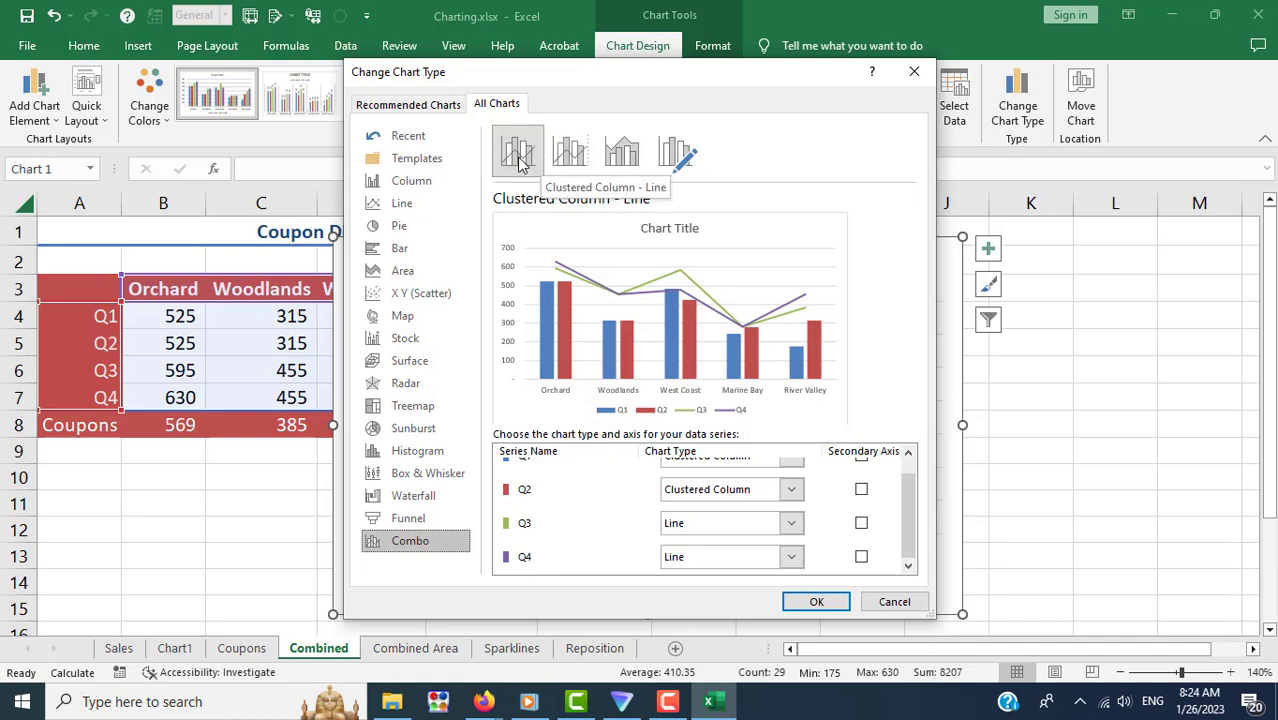
Step: Read the lesson's step 7 combo-chart guidance, then return to Excel's Change Chart Type dialog
{"action": "left_click", "coordinate": [483, 701]}
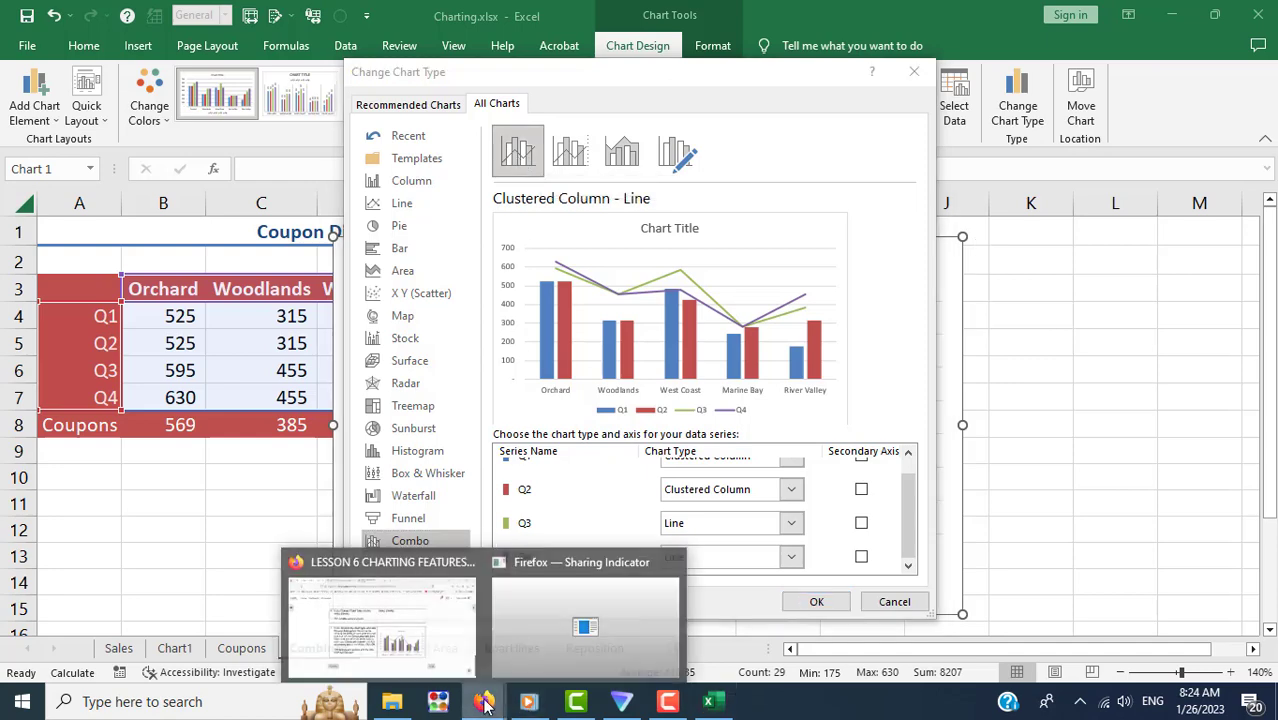
{"action": "left_click", "coordinate": [425, 640]}
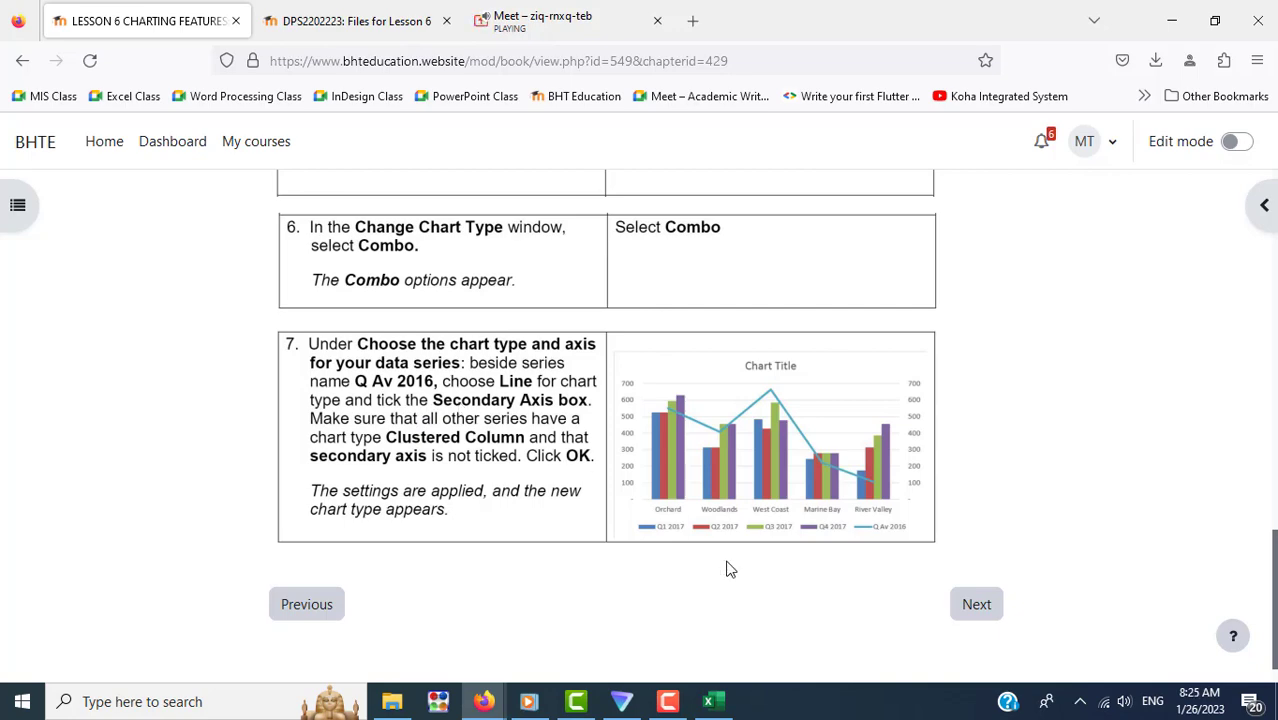
{"action": "left_click", "coordinate": [712, 703]}
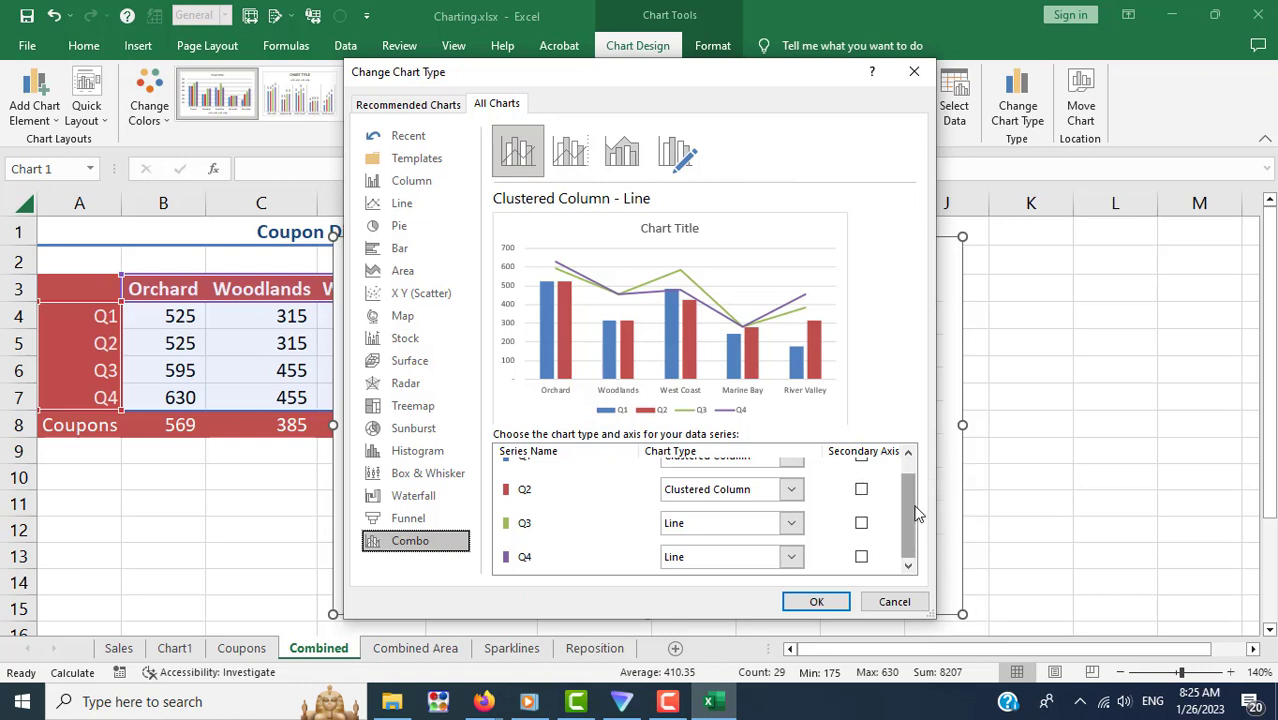
Step: Put Q1 on the secondary axis, try both combo presets, and settle on Clustered Column - Line on Secondary Axis
{"action": "left_click_drag", "start_coordinate": [909, 513], "coordinate": [907, 474]}
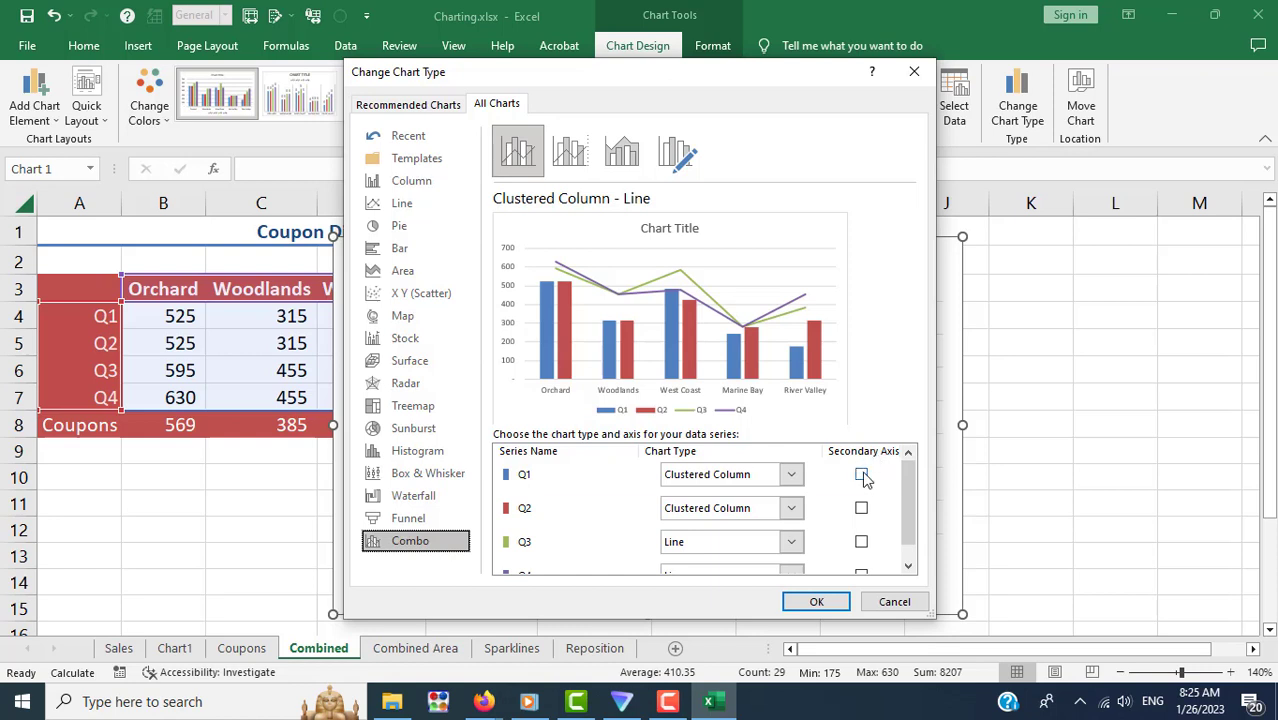
{"action": "left_click", "coordinate": [862, 476]}
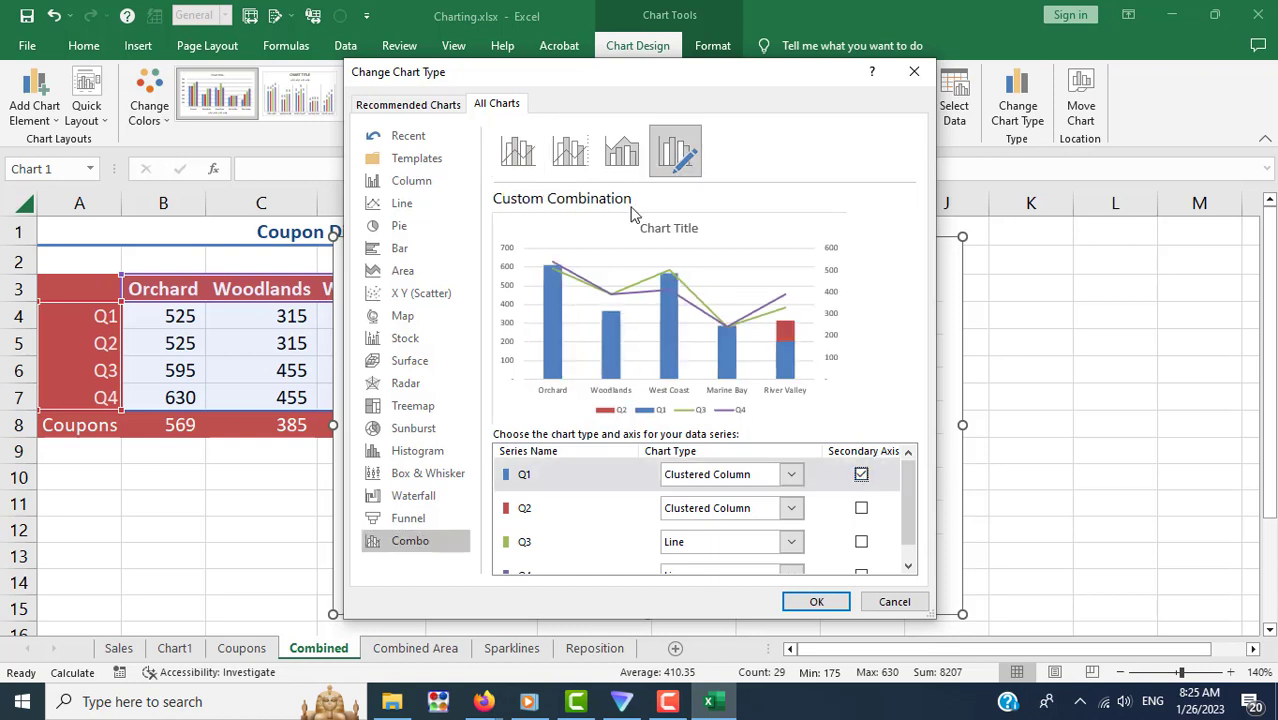
{"action": "left_click", "coordinate": [571, 160]}
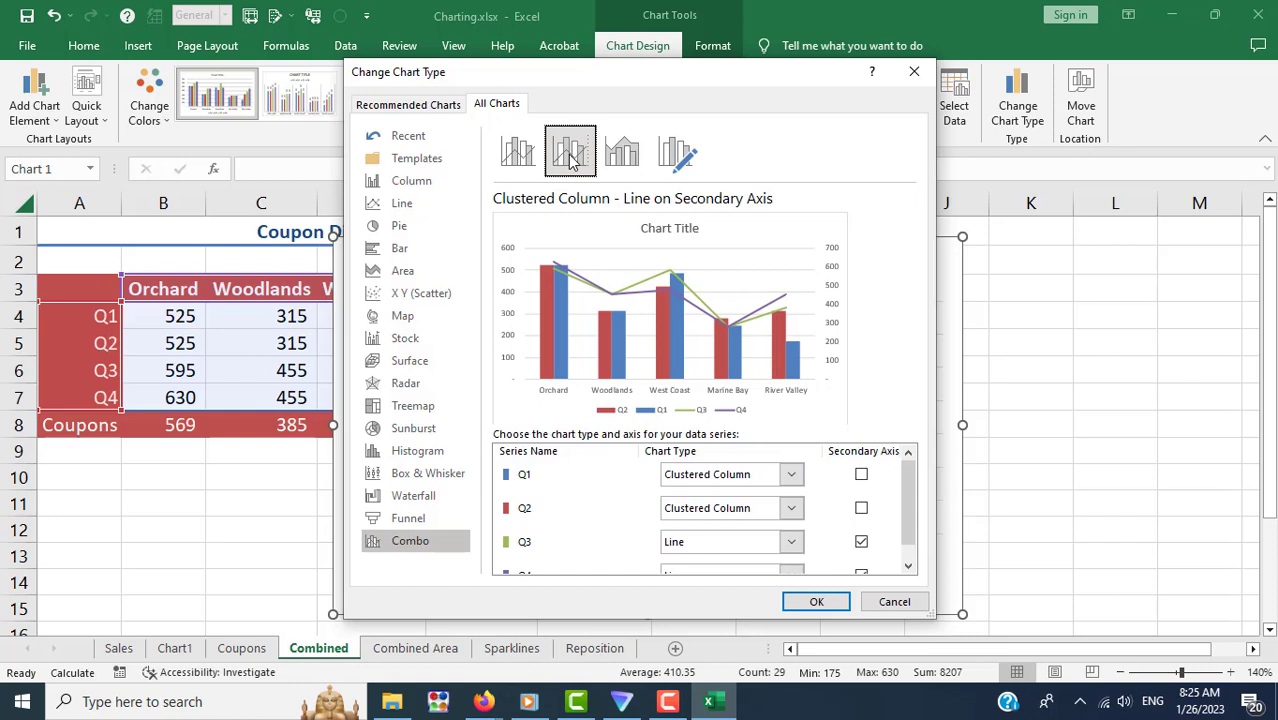
{"action": "left_click", "coordinate": [520, 155]}
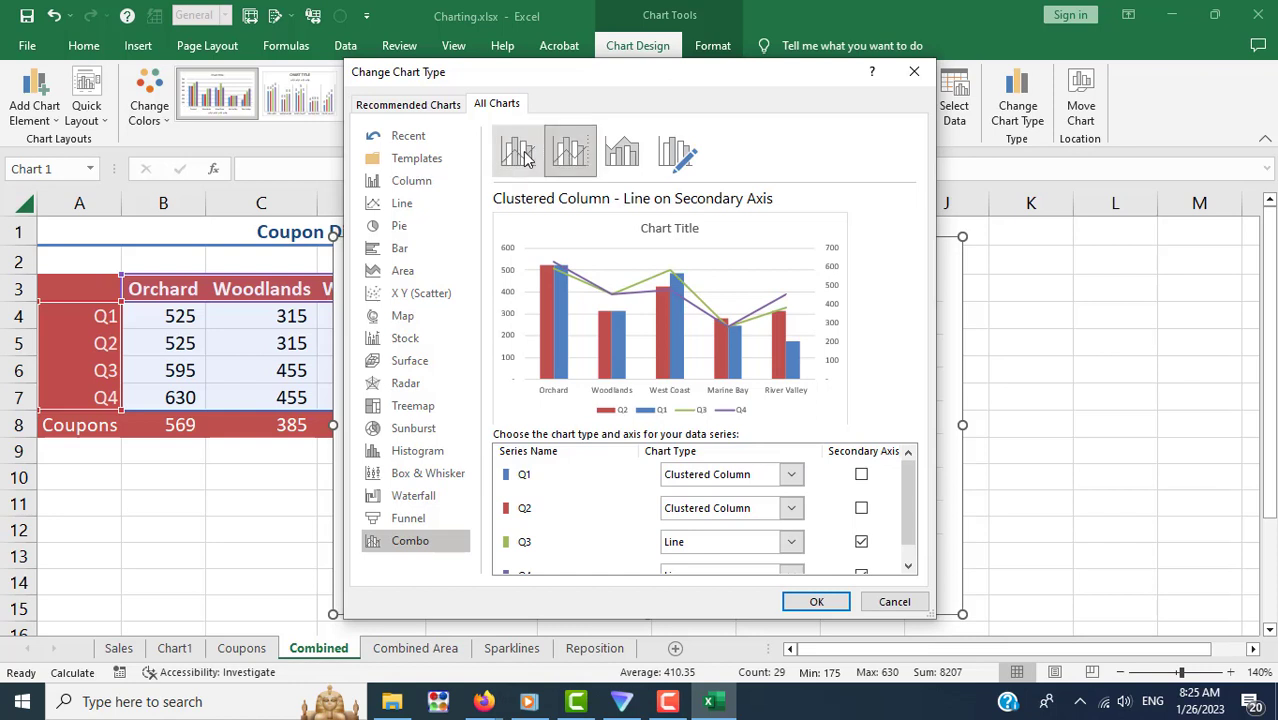
{"action": "left_click", "coordinate": [570, 152]}
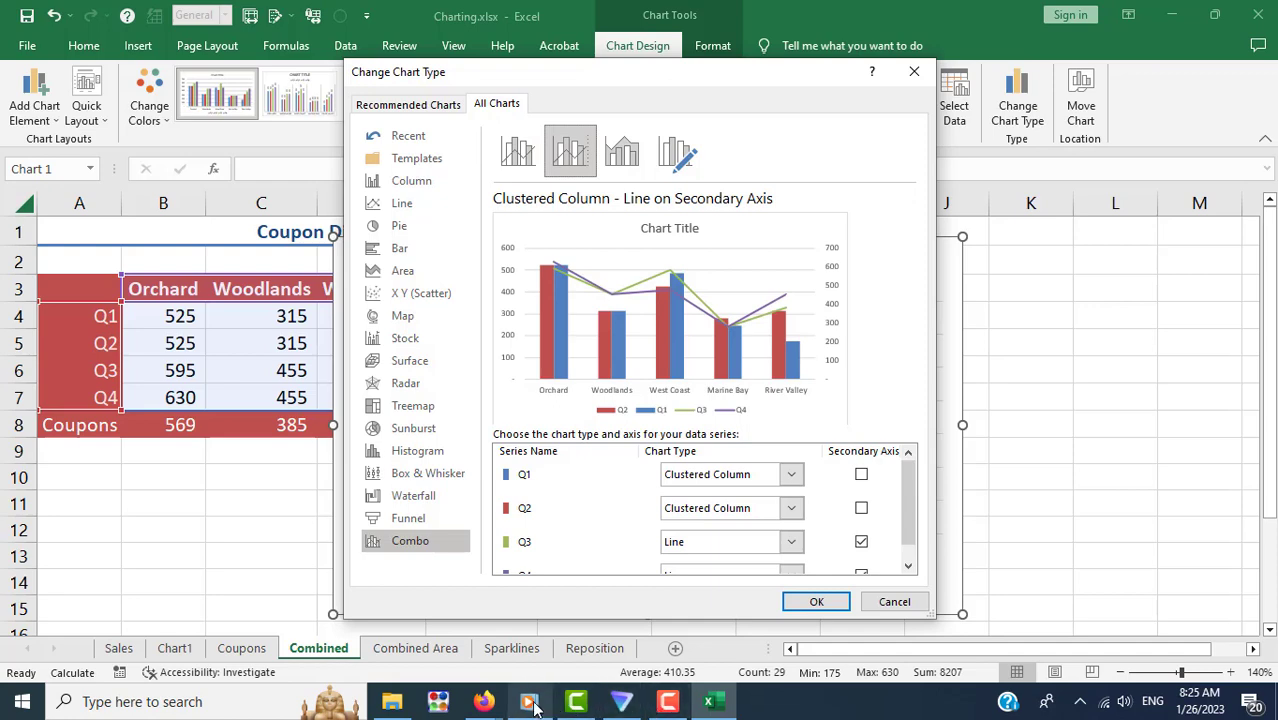
{"action": "left_click", "coordinate": [485, 703]}
Step: Reread step 7 of Lesson 6 in Firefox, then return to Excel's Change Chart Type dialog
{"action": "left_click", "coordinate": [415, 640]}
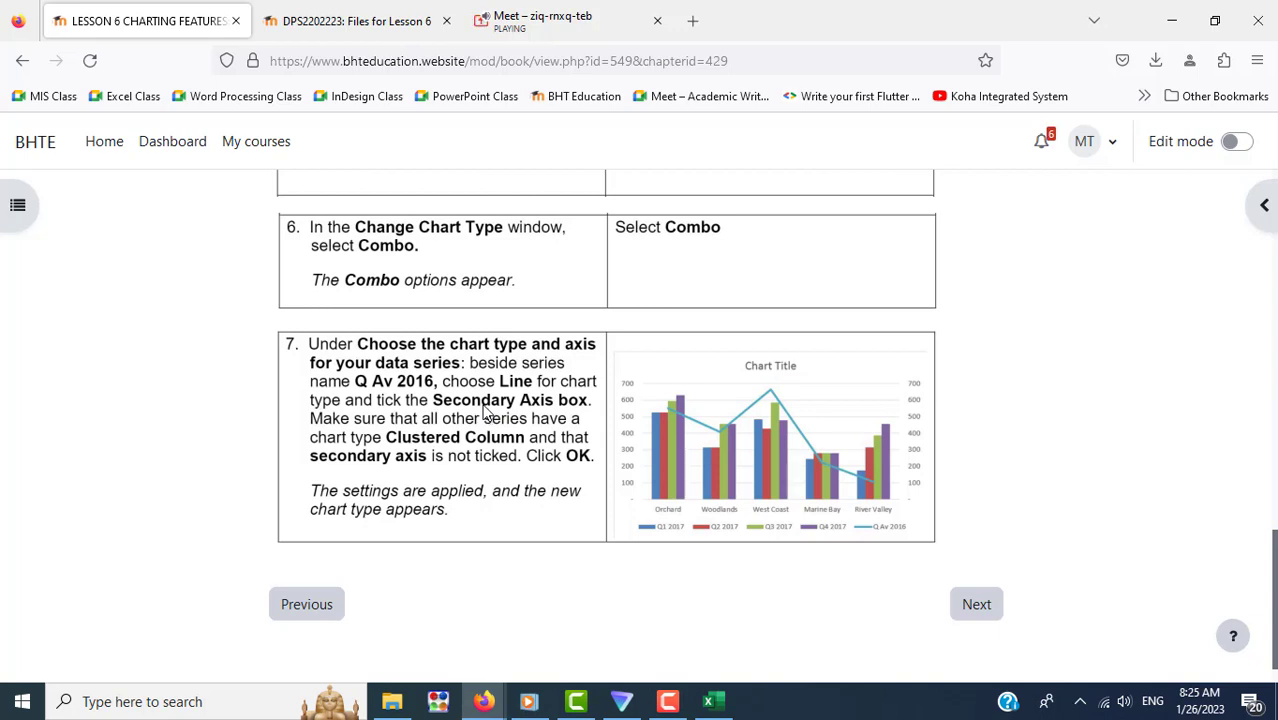
{"action": "mouse_move", "coordinate": [709, 702]}
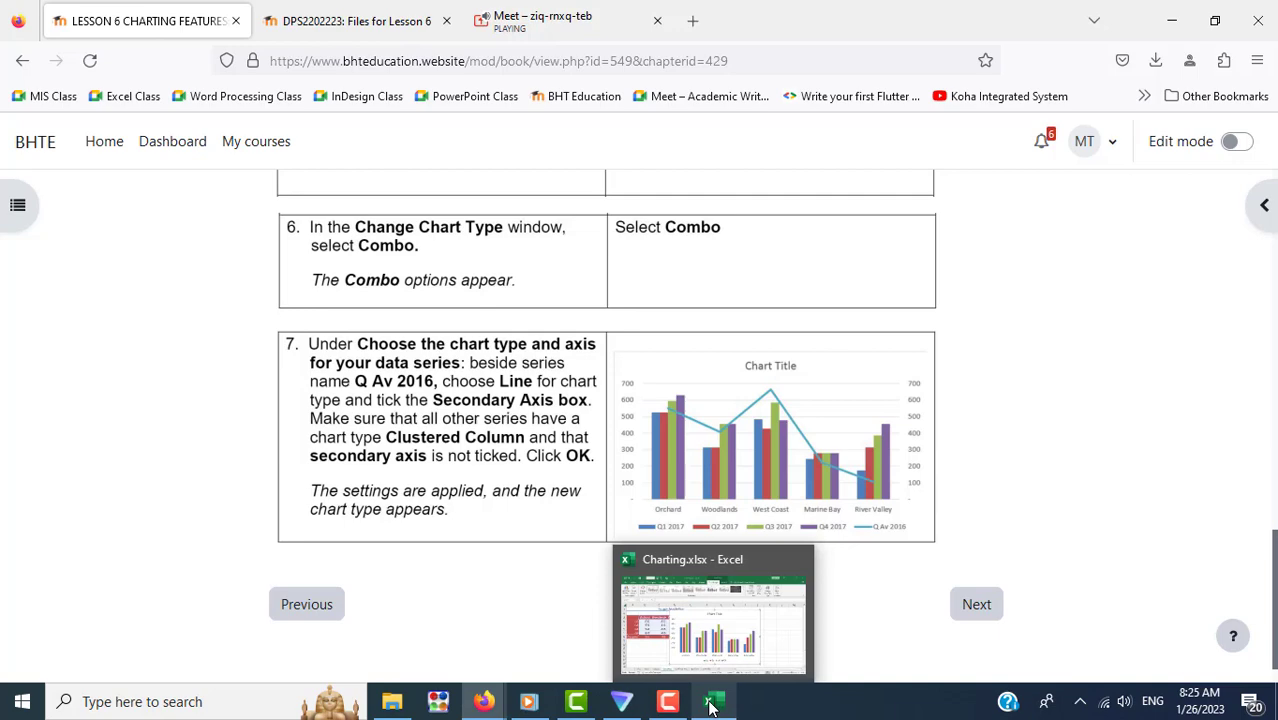
{"action": "left_click", "coordinate": [712, 705]}
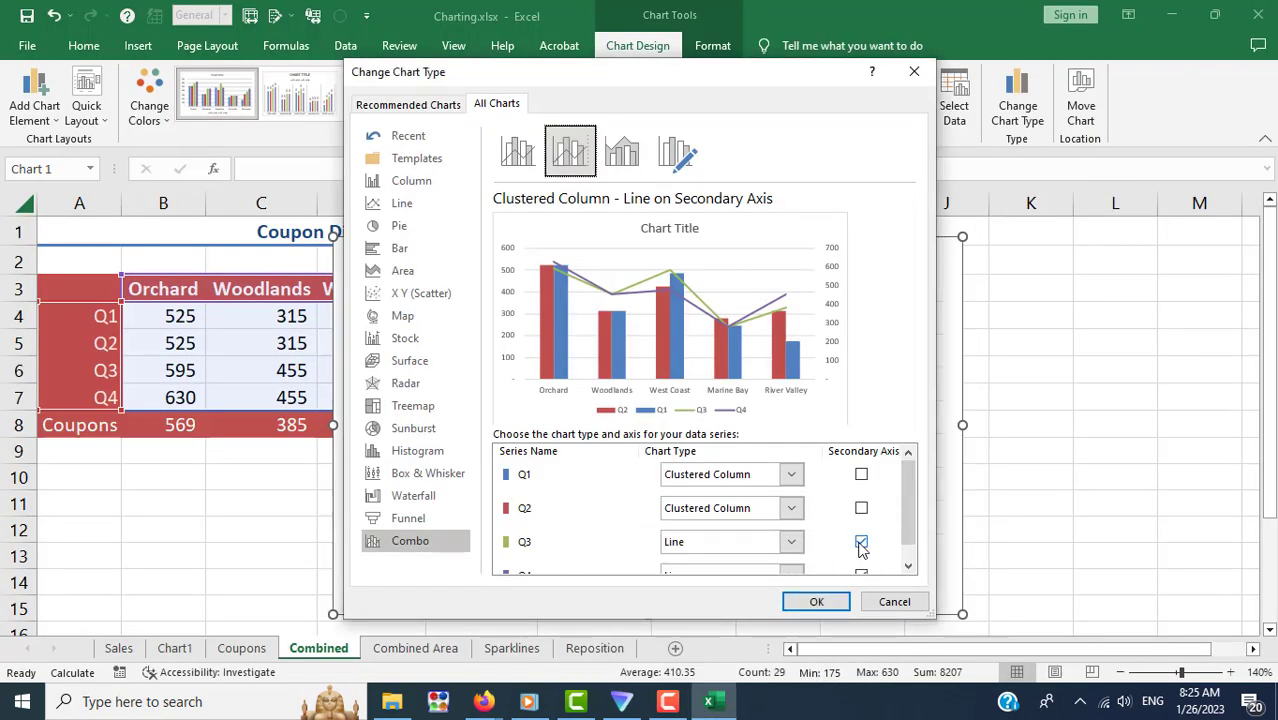
Step: Take Q3 and Q4 off the secondary axis and keep Q1 as a clustered column
{"action": "mouse_move", "coordinate": [907, 520]}
{"action": "left_mouse_down"}
{"action": "mouse_move", "coordinate": [908, 556]}
{"action": "mouse_move", "coordinate": [908, 502]}
{"action": "left_mouse_up"}
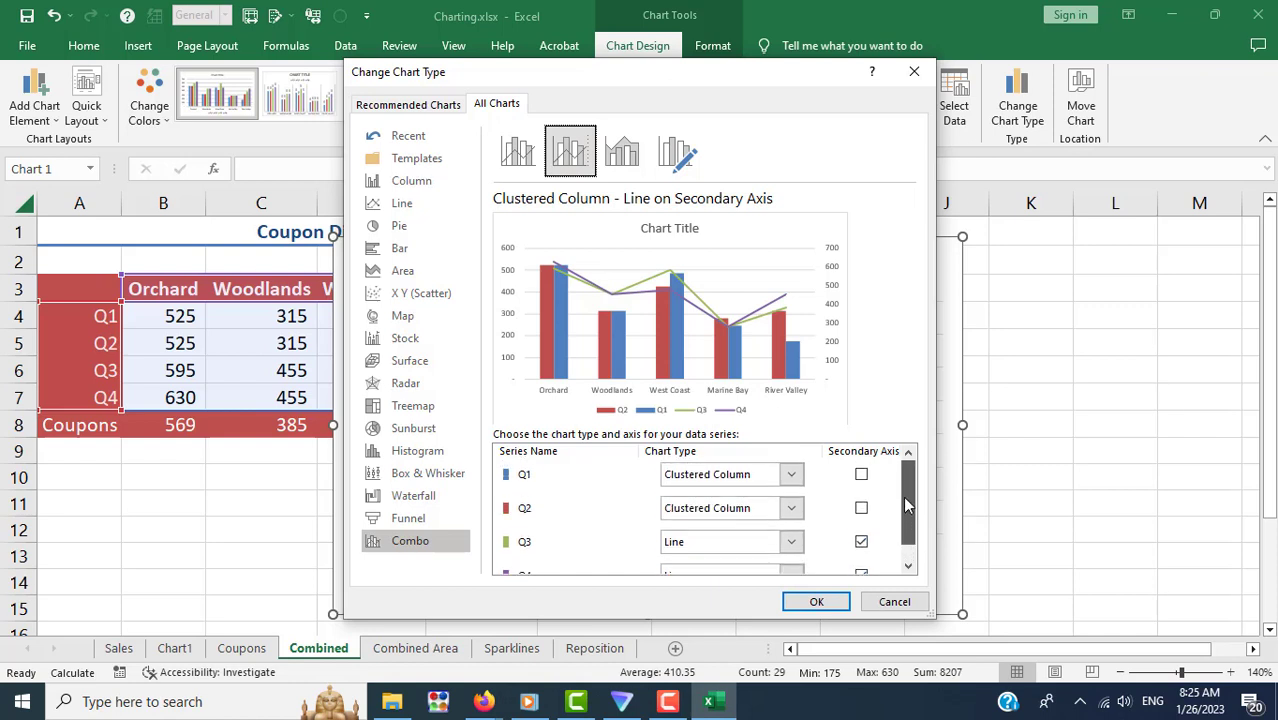
{"action": "left_click", "coordinate": [861, 542]}
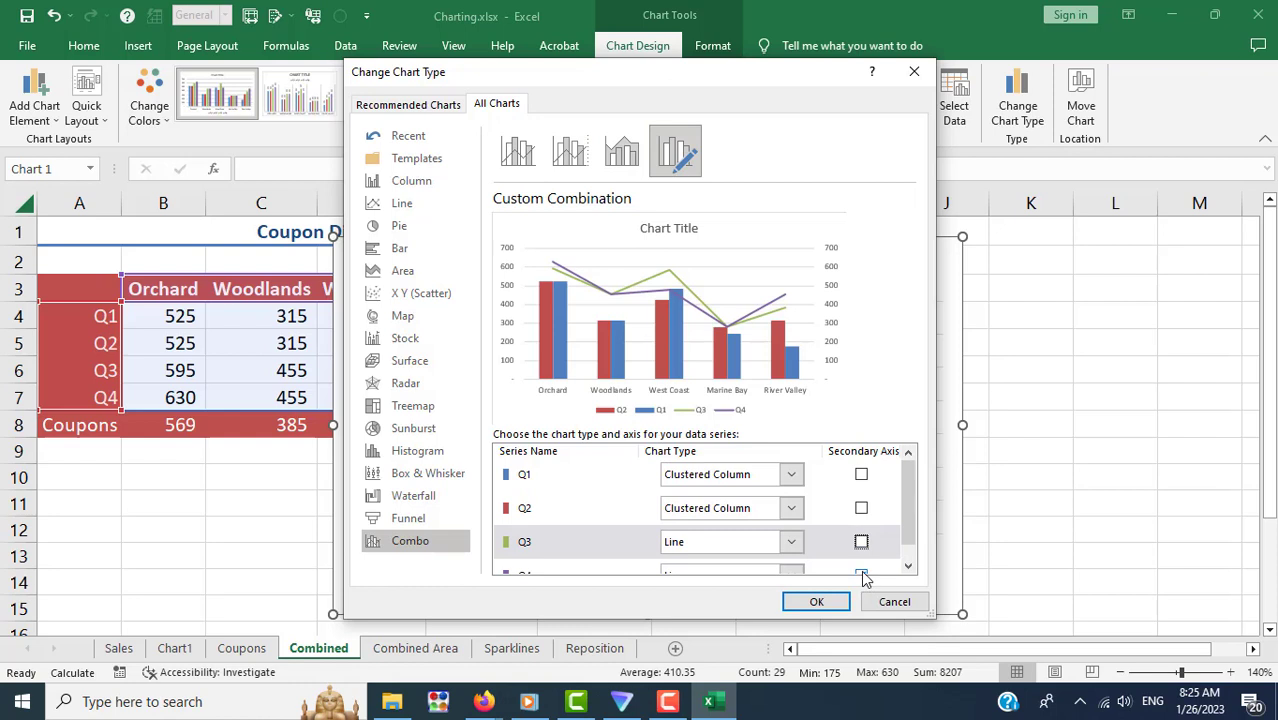
{"action": "left_click", "coordinate": [863, 573]}
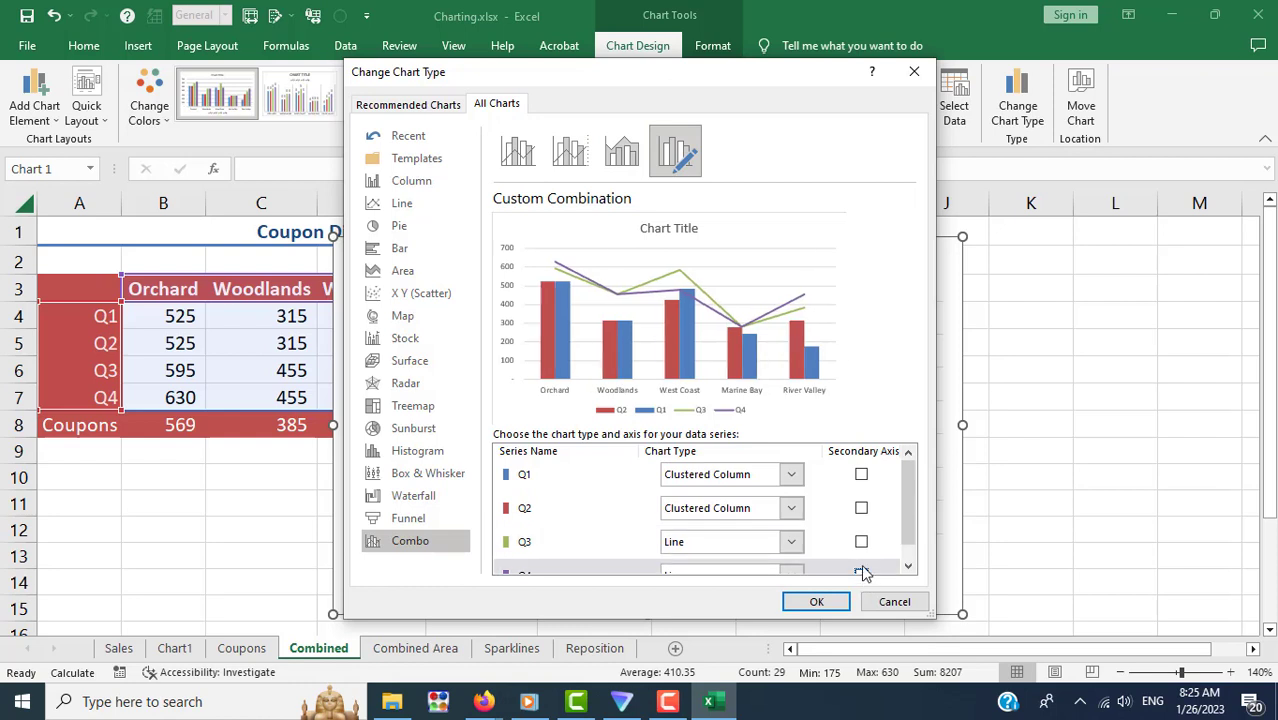
{"action": "left_click", "coordinate": [792, 475]}
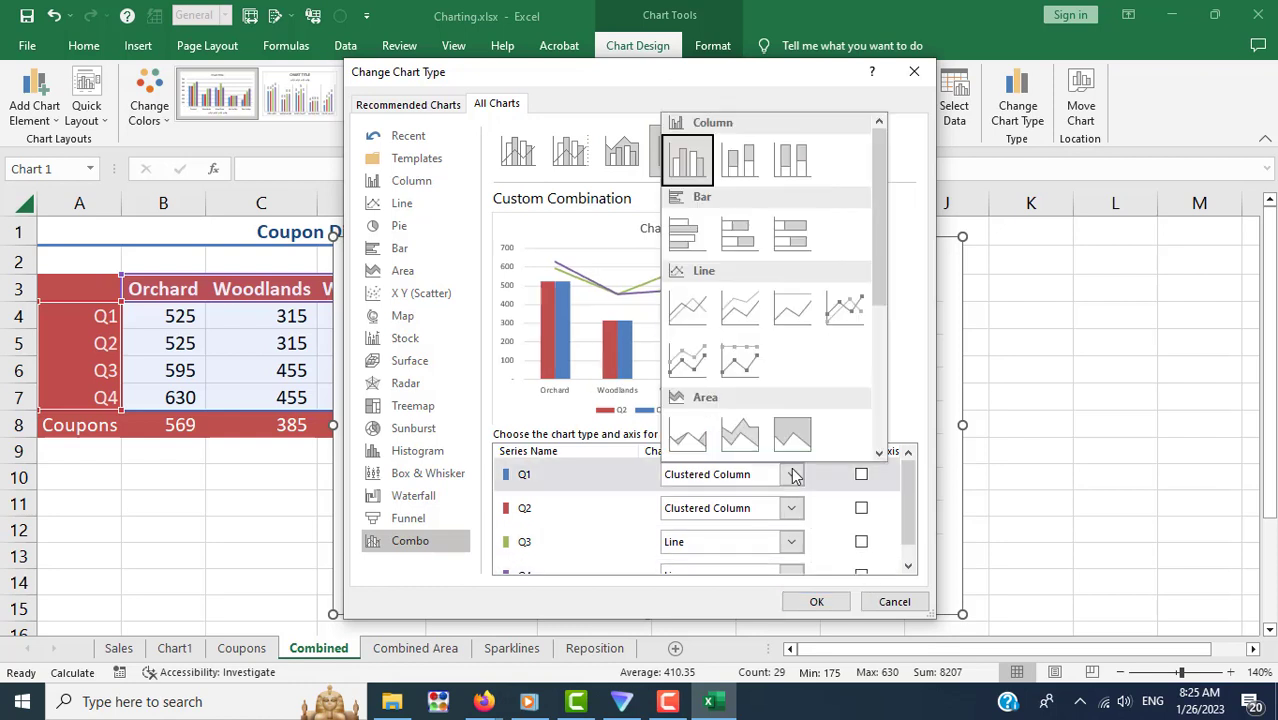
{"action": "left_click", "coordinate": [792, 475]}
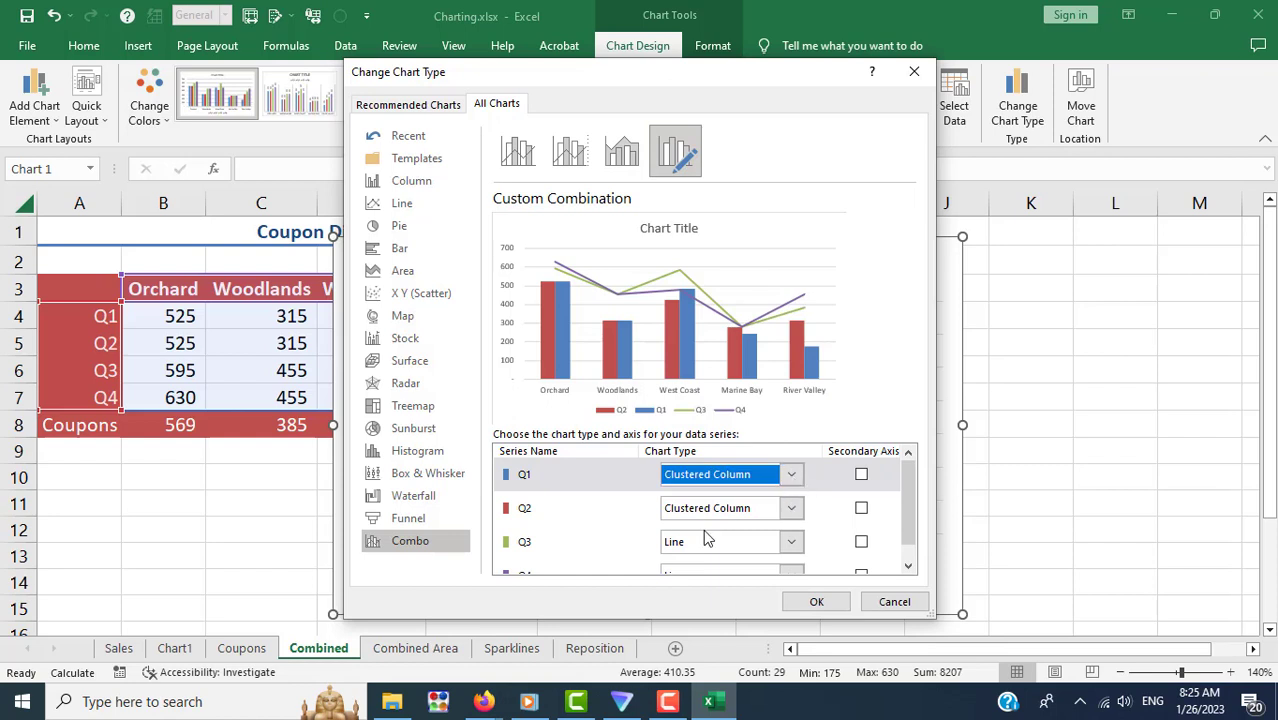
Step: Put the Q3 and Q4 lines back on the secondary axis, then switch to the Lesson 6 page
{"action": "left_click_drag", "start_coordinate": [906, 500], "coordinate": [906, 514]}
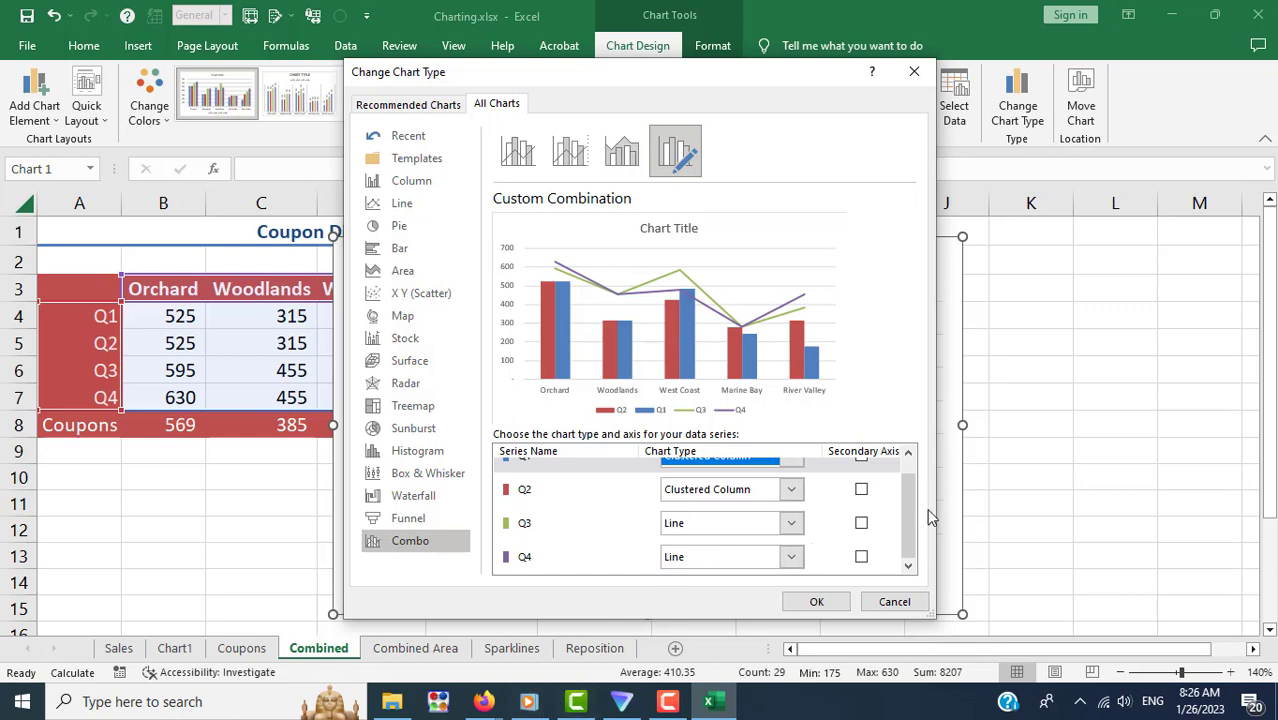
{"action": "left_click", "coordinate": [861, 523]}
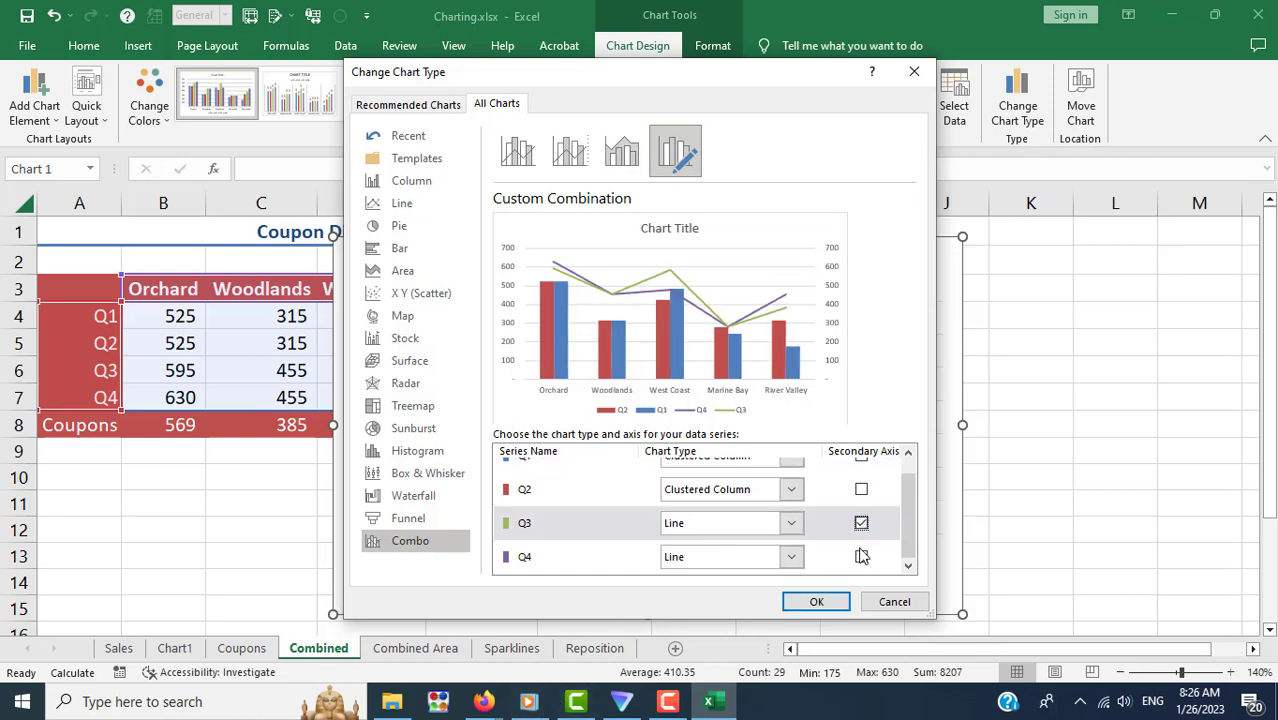
{"action": "left_click", "coordinate": [861, 558]}
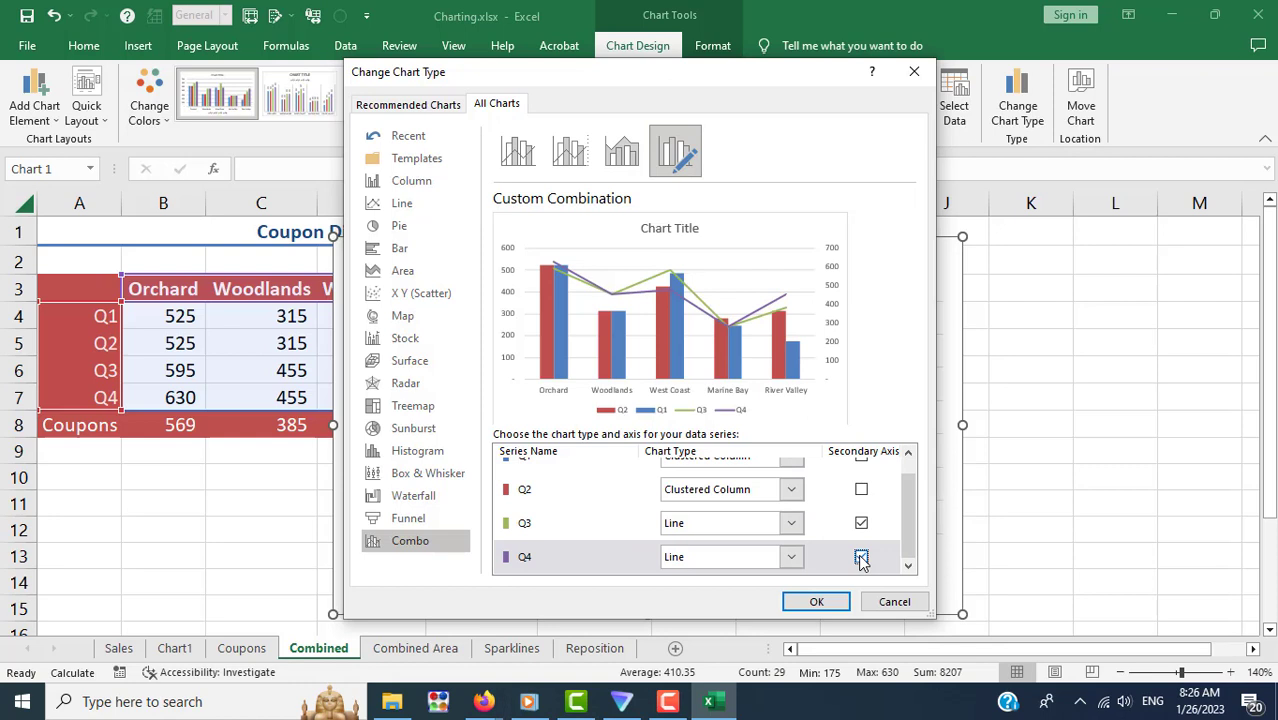
{"action": "left_click", "coordinate": [484, 703]}
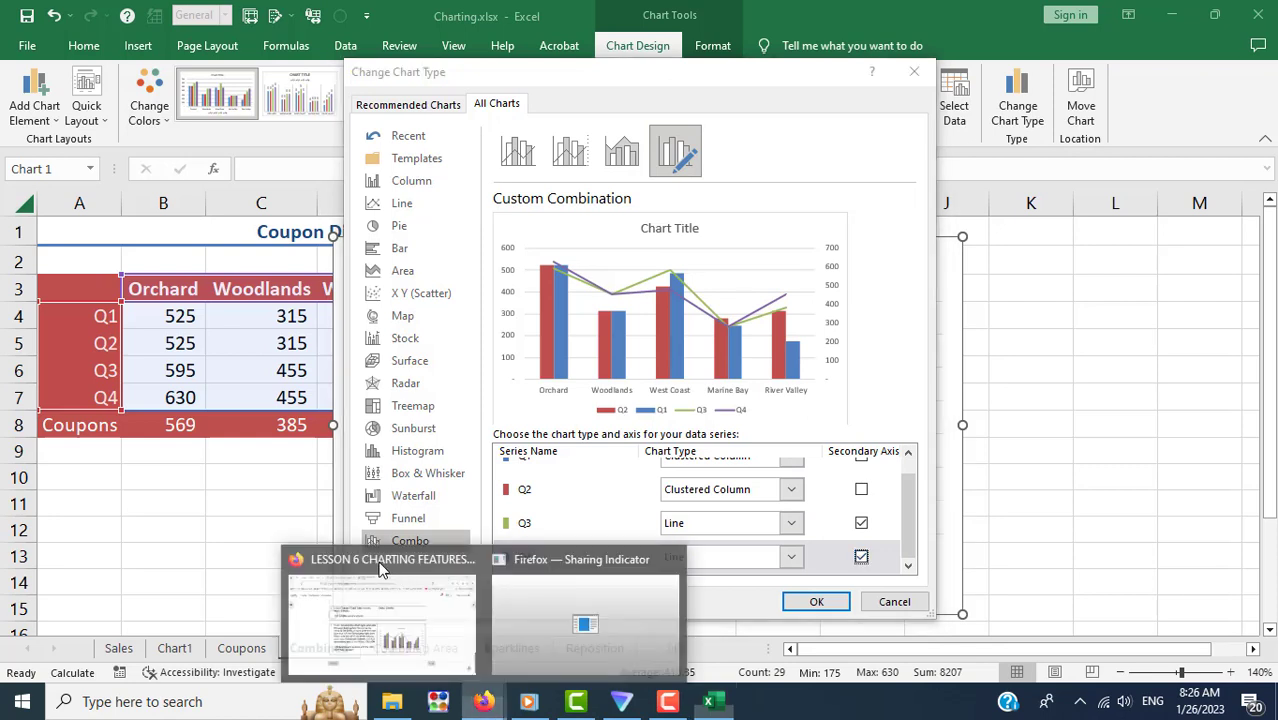
{"action": "left_click", "coordinate": [409, 652]}
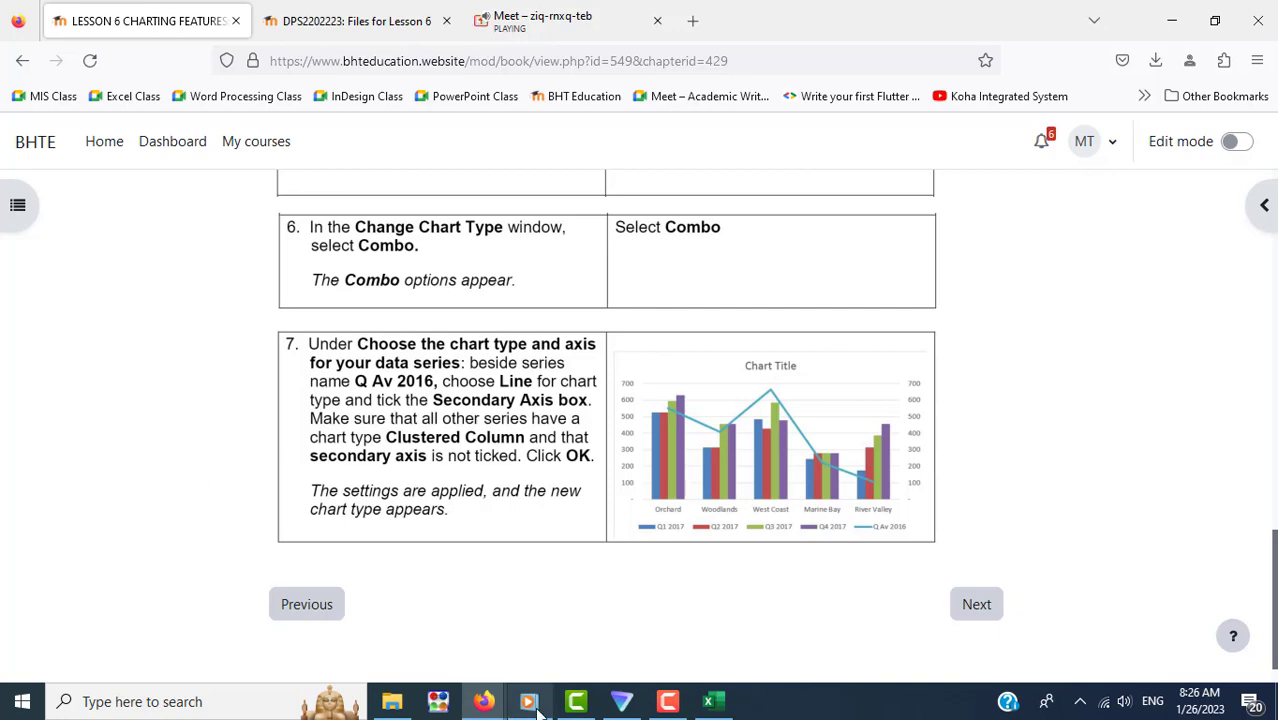
Step: Go back from the lesson to Excel's Change Chart Type dialog
{"action": "left_click", "coordinate": [712, 704]}
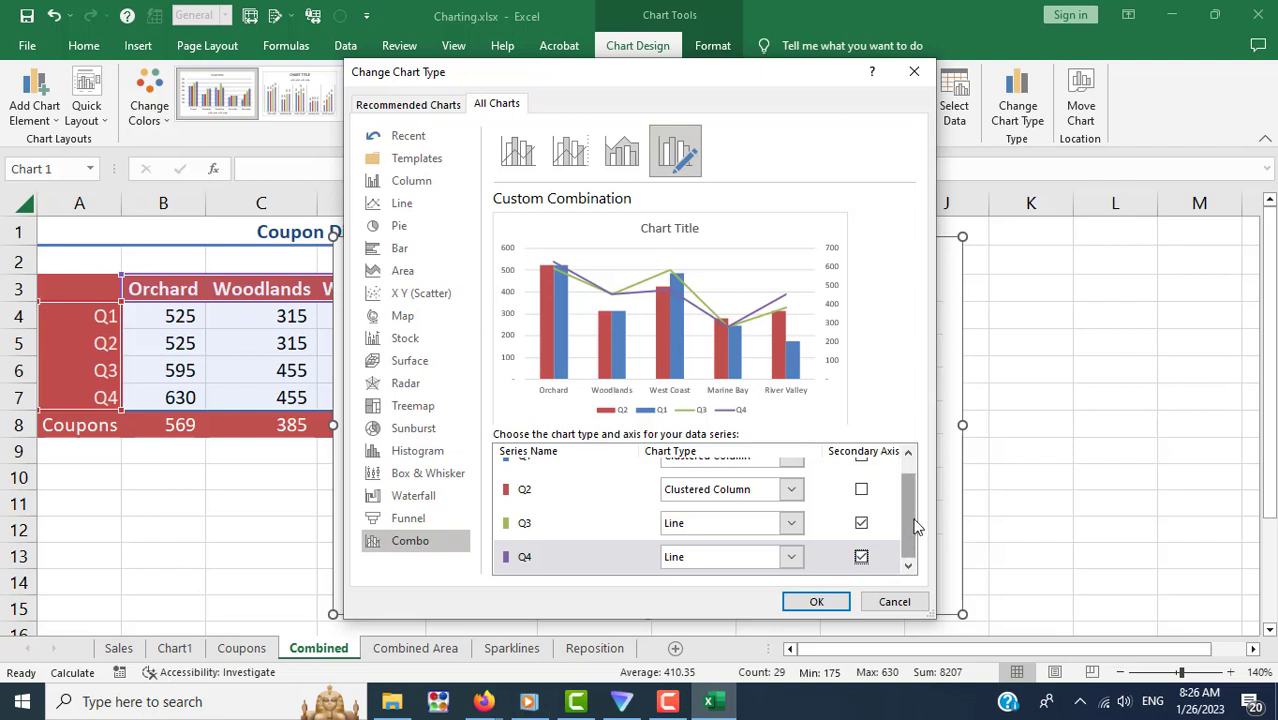
Step: Move the dialog aside to show the chart, and toggle Q4 and Q3 off and back onto the secondary axis
{"action": "mouse_move", "coordinate": [916, 528]}
{"action": "left_mouse_down"}
{"action": "mouse_move", "coordinate": [911, 488]}
{"action": "mouse_move", "coordinate": [907, 556]}
{"action": "mouse_move", "coordinate": [896, 482]}
{"action": "left_mouse_up"}
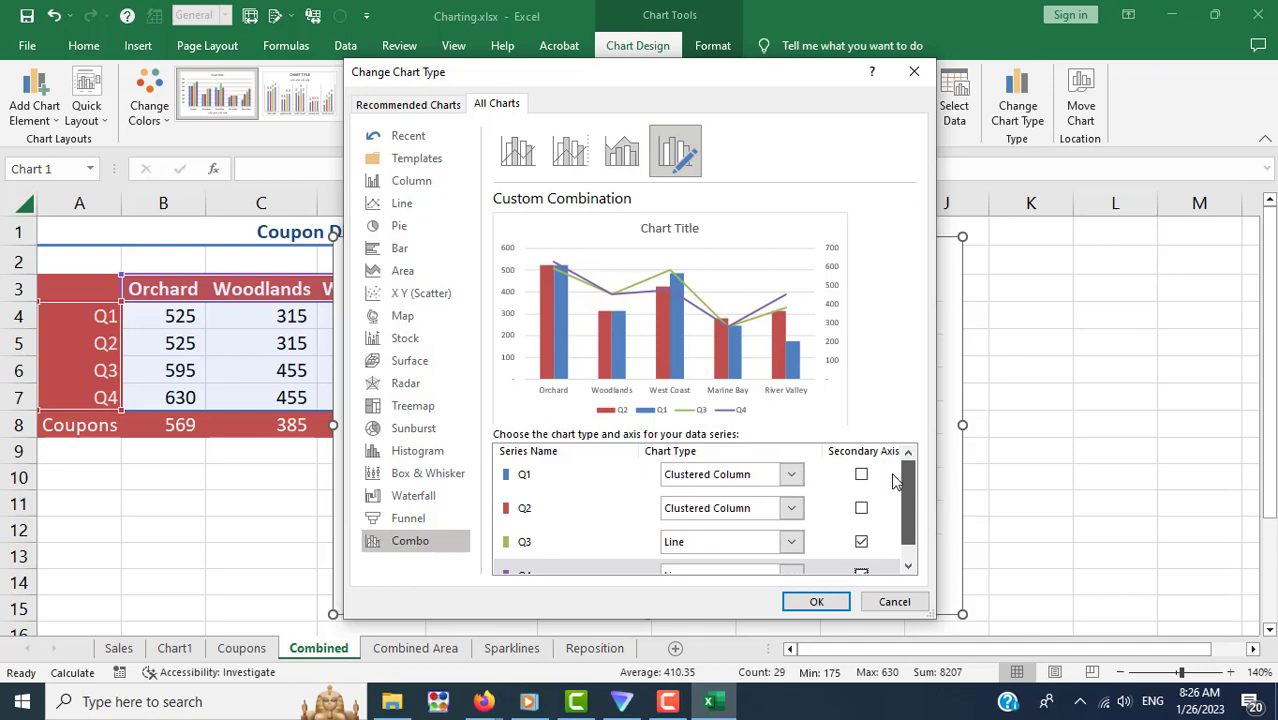
{"action": "mouse_move", "coordinate": [572, 74]}
{"action": "left_mouse_down"}
{"action": "mouse_move", "coordinate": [970, 110]}
{"action": "mouse_move", "coordinate": [1058, 100]}
{"action": "mouse_move", "coordinate": [703, 67]}
{"action": "left_mouse_up"}
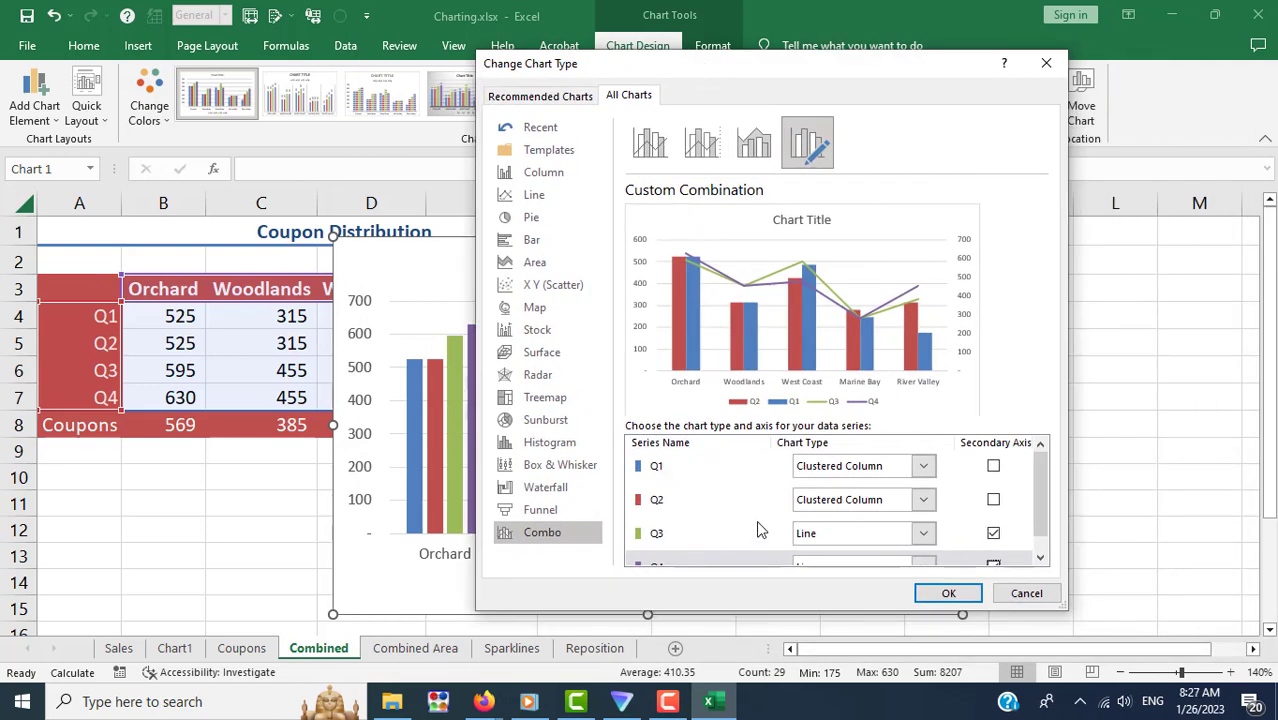
{"action": "left_click_drag", "start_coordinate": [1047, 497], "coordinate": [1039, 469]}
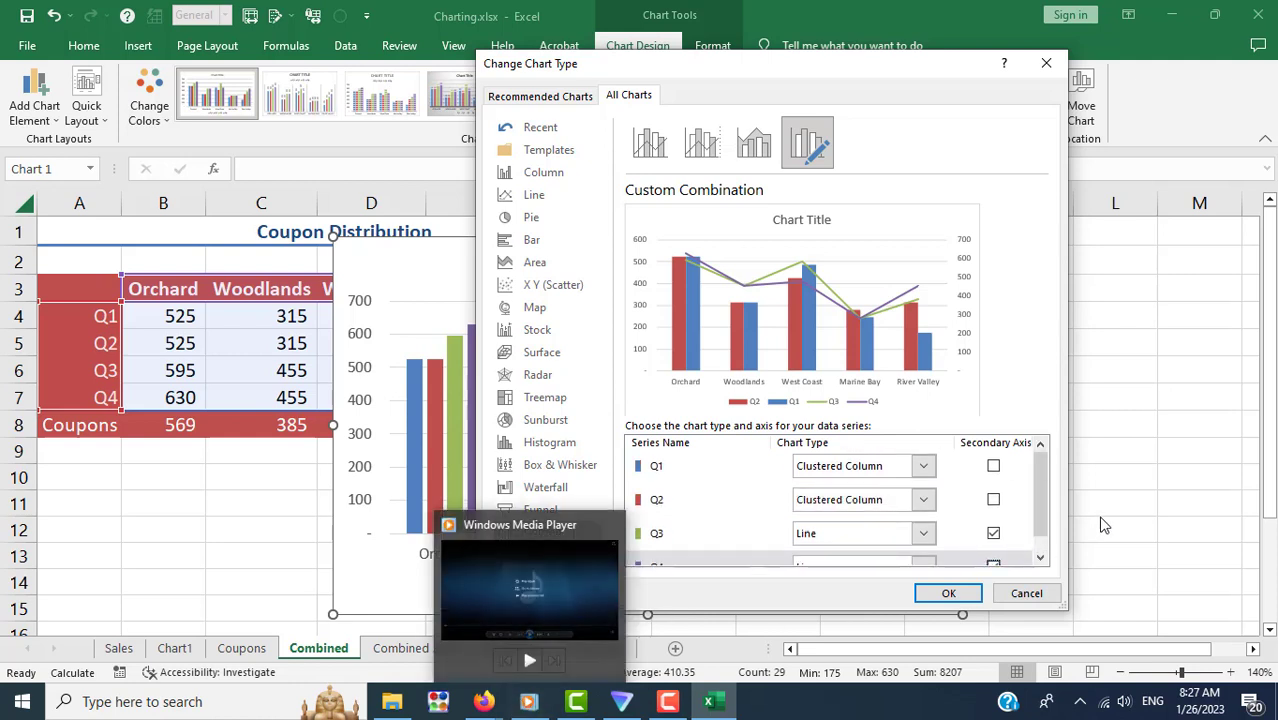
{"action": "scroll", "coordinate": [1043, 493], "scroll_direction": "down", "scroll_amount": 1}
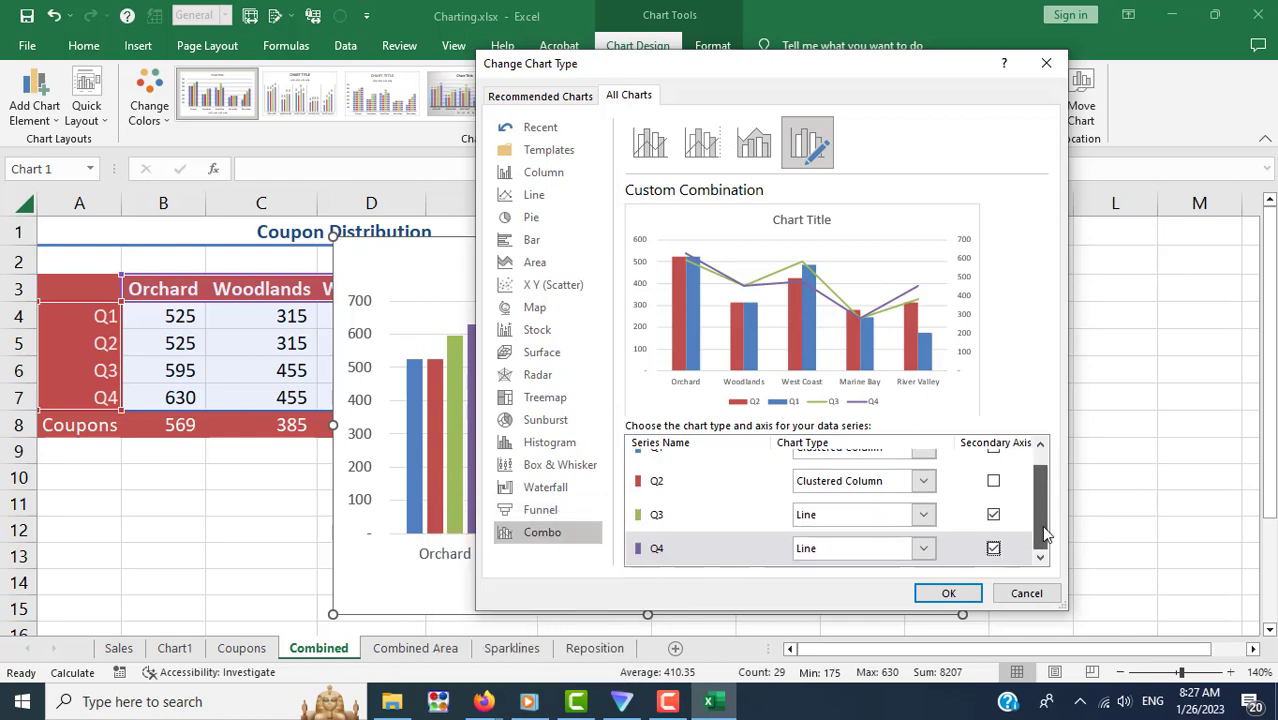
{"action": "left_click", "coordinate": [993, 549]}
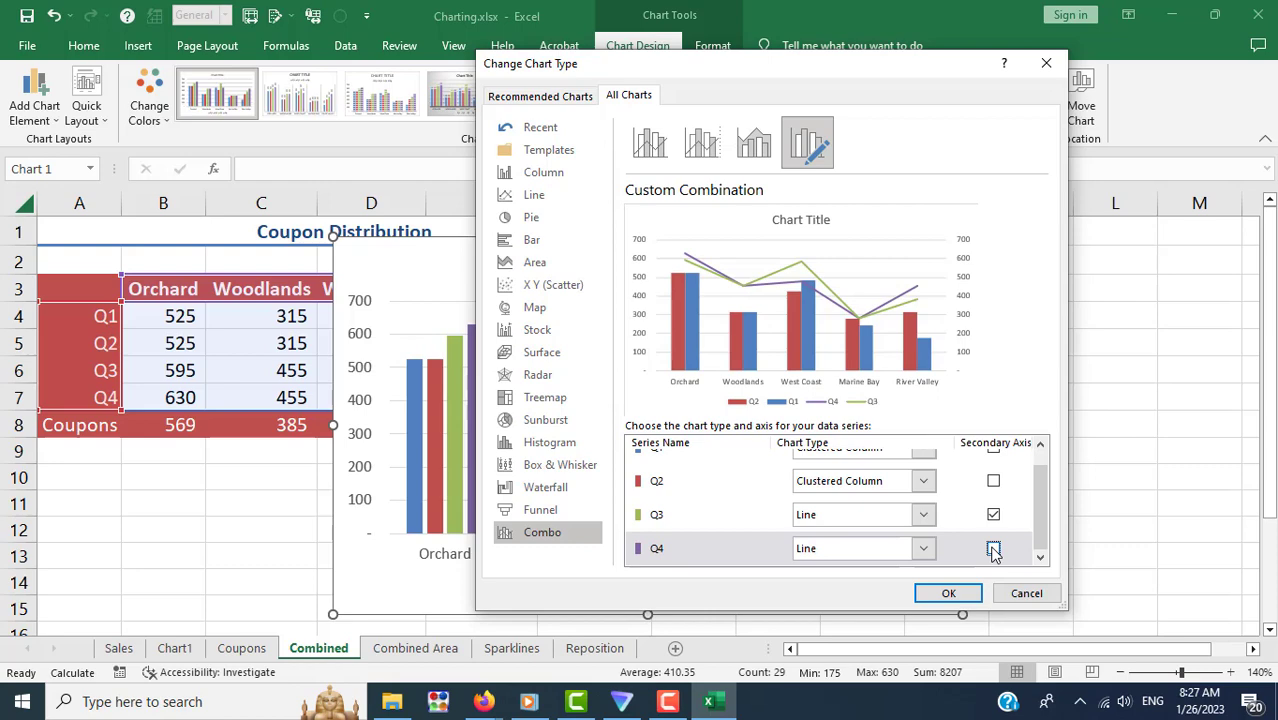
{"action": "left_click", "coordinate": [993, 549]}
{"action": "left_click", "coordinate": [993, 515]}
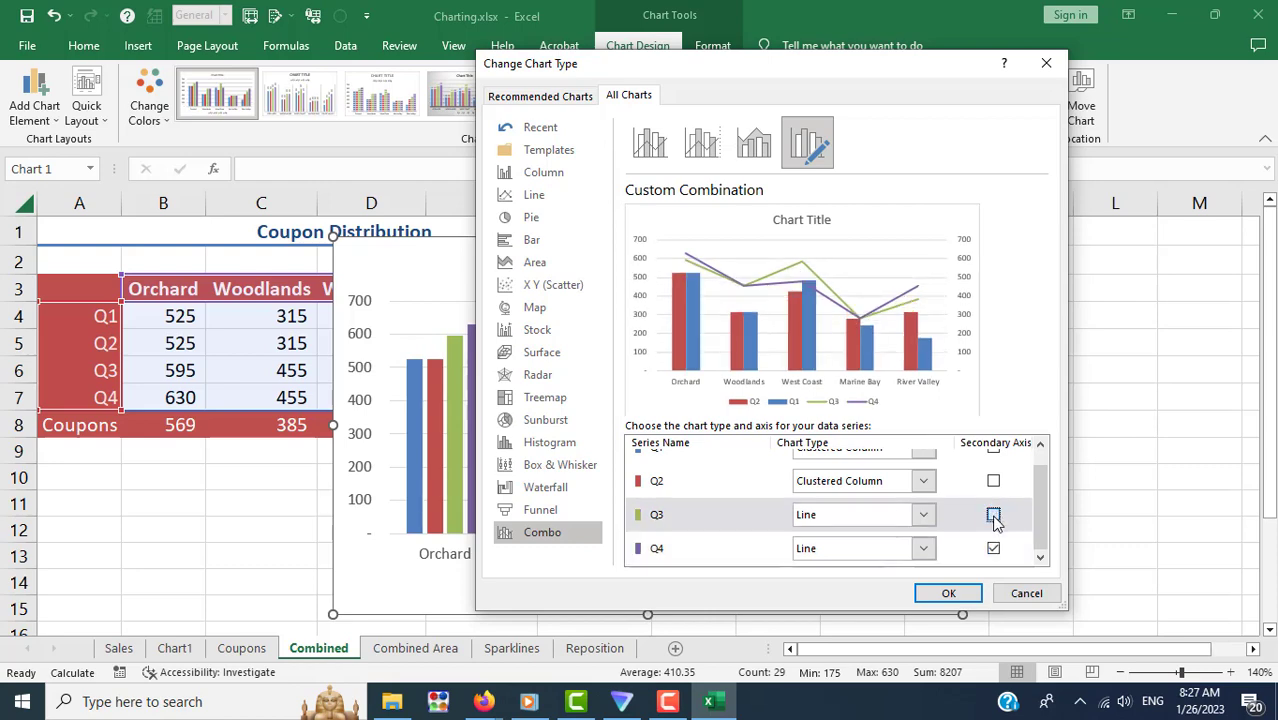
{"action": "left_click", "coordinate": [993, 515]}
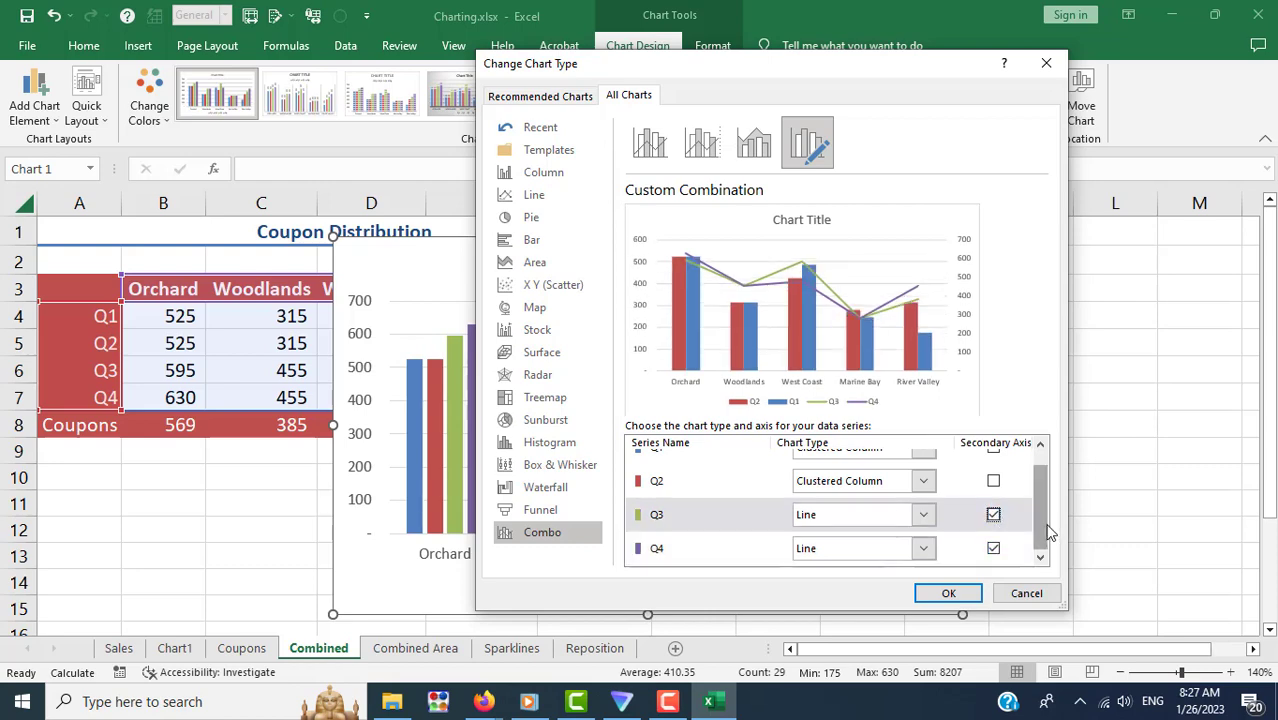
Step: Keep Q3 as a line and apply the Clustered Column - Line on Secondary Axis preset
{"action": "mouse_move", "coordinate": [1044, 531]}
{"action": "left_mouse_down"}
{"action": "mouse_move", "coordinate": [1040, 505]}
{"action": "mouse_move", "coordinate": [1036, 537]}
{"action": "left_mouse_up"}
{"action": "left_click", "coordinate": [925, 518]}
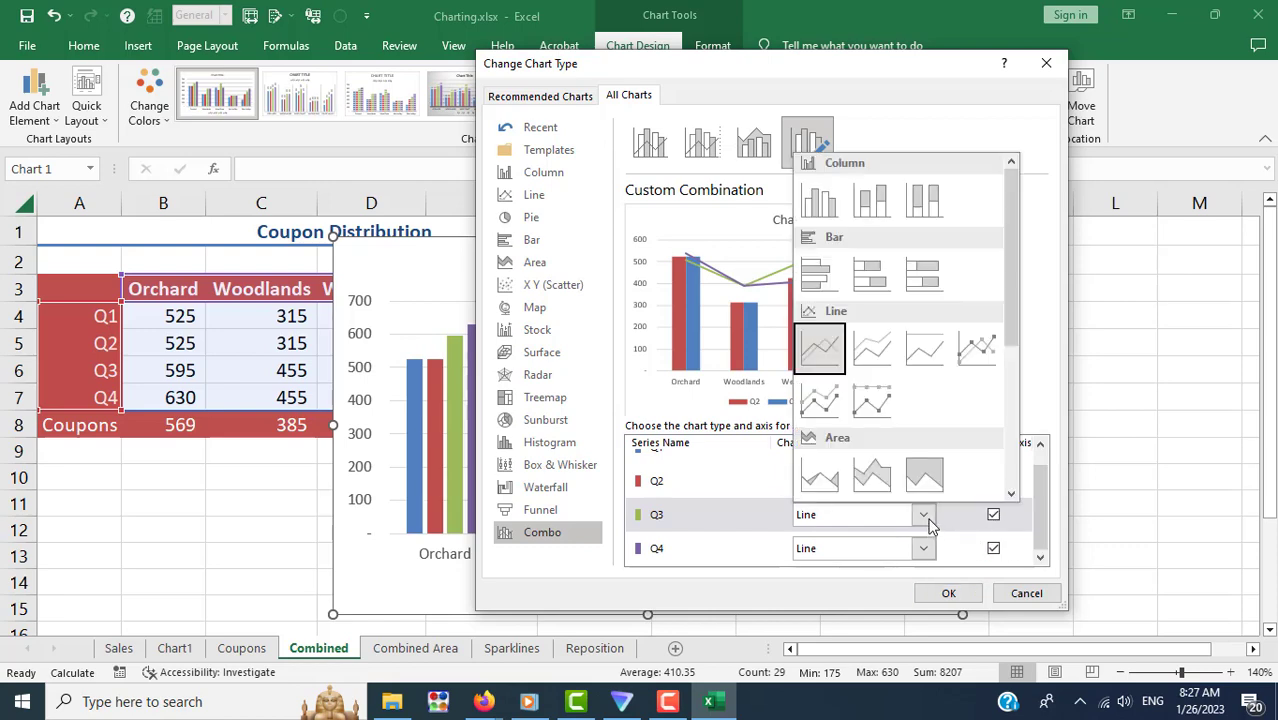
{"action": "left_click", "coordinate": [928, 518]}
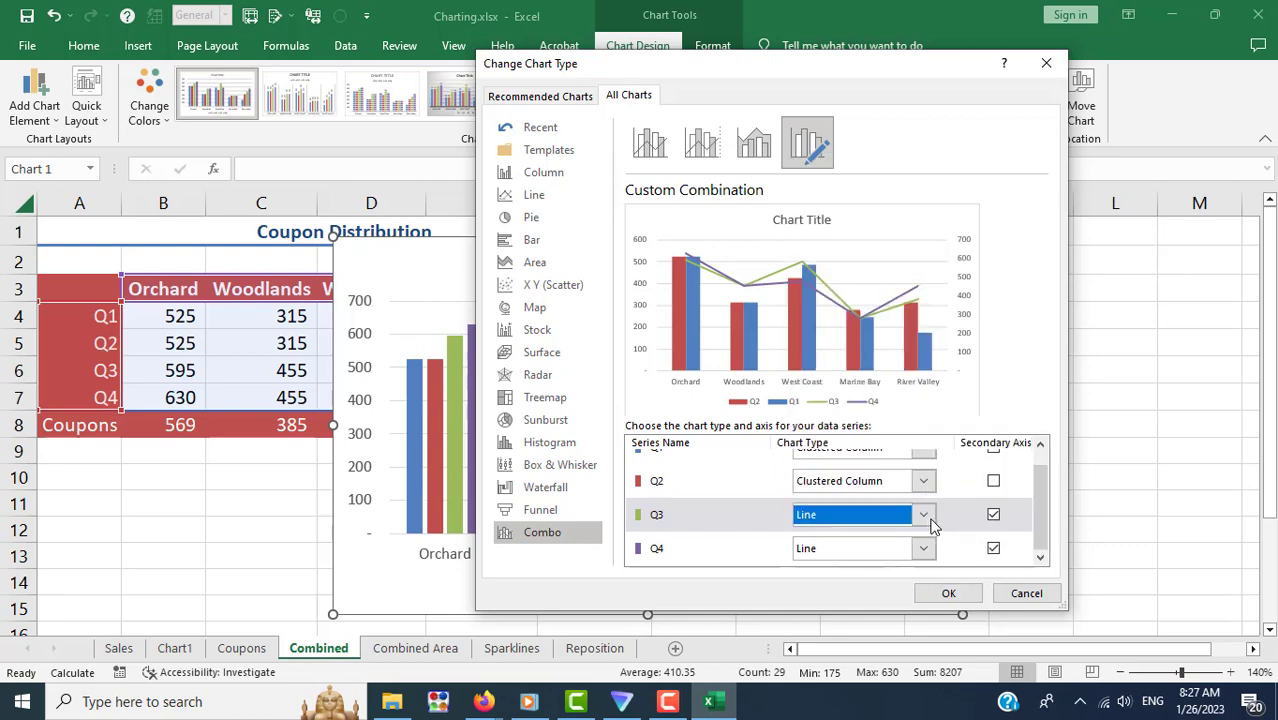
{"action": "left_click_drag", "start_coordinate": [1043, 522], "coordinate": [1043, 492]}
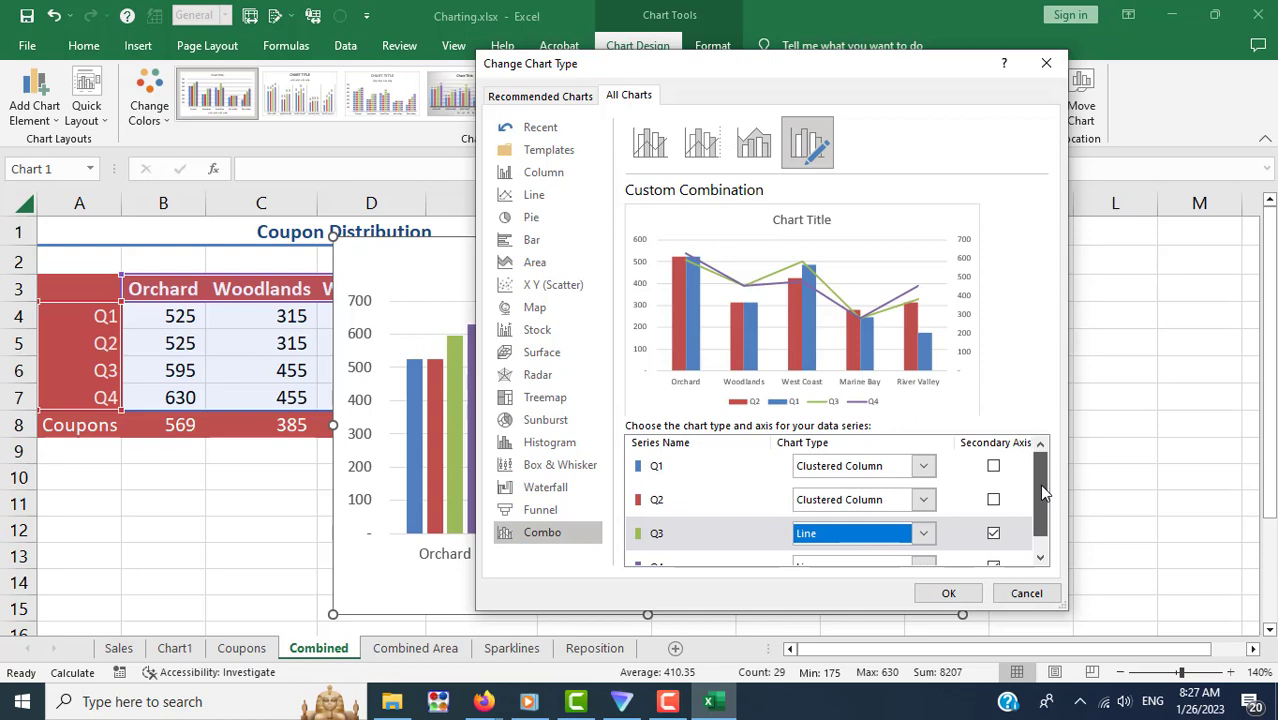
{"action": "left_click", "coordinate": [703, 145]}
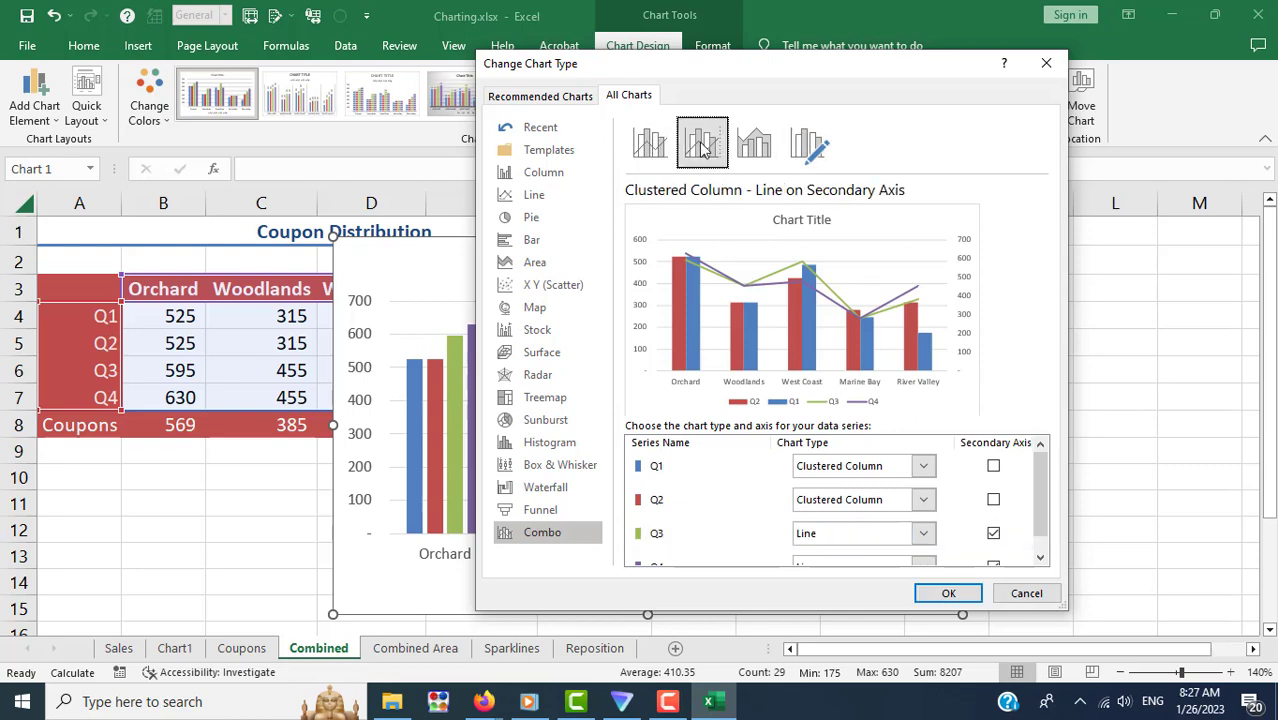
{"action": "left_click", "coordinate": [652, 148]}
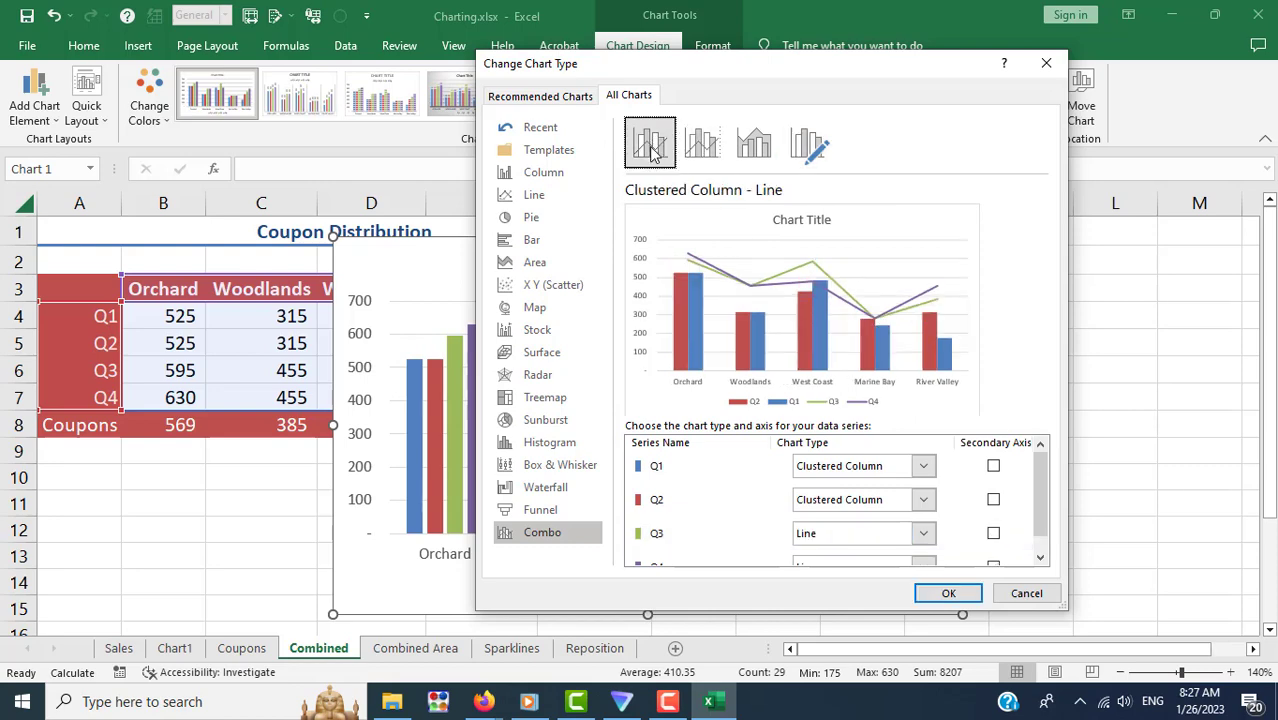
{"action": "left_click", "coordinate": [755, 145]}
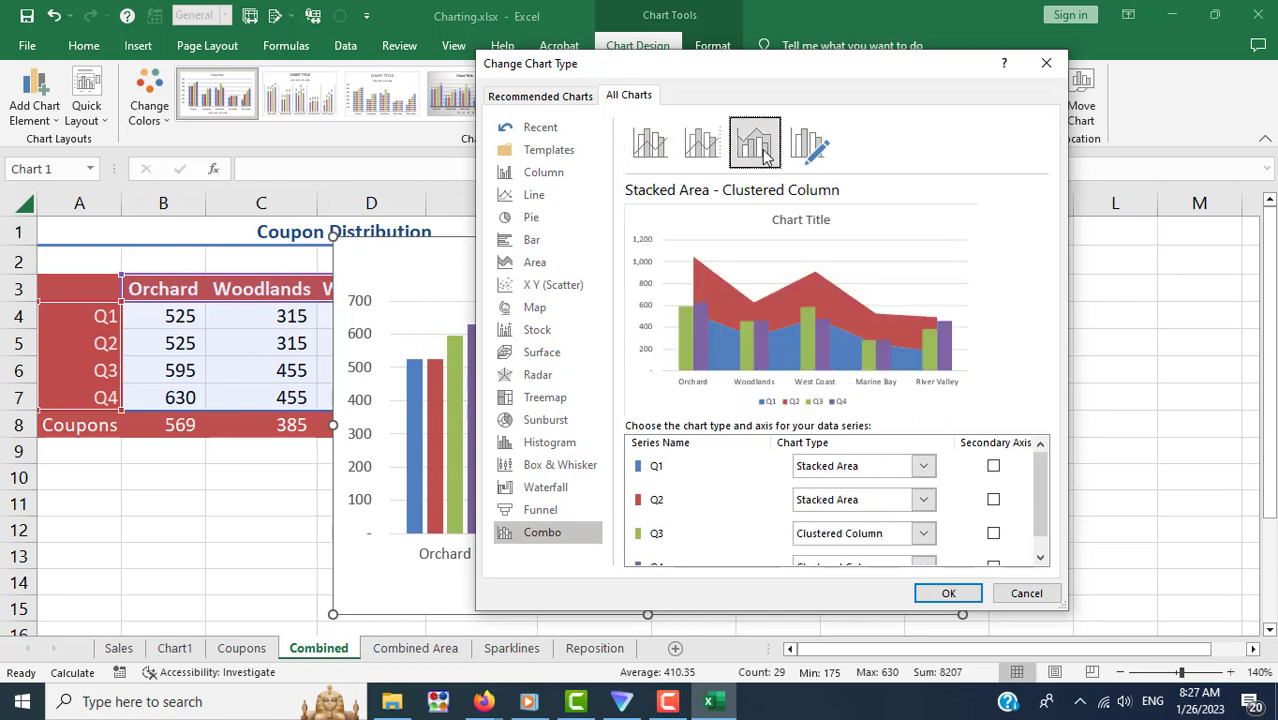
{"action": "left_click", "coordinate": [699, 151]}
{"action": "left_click", "coordinate": [652, 150]}
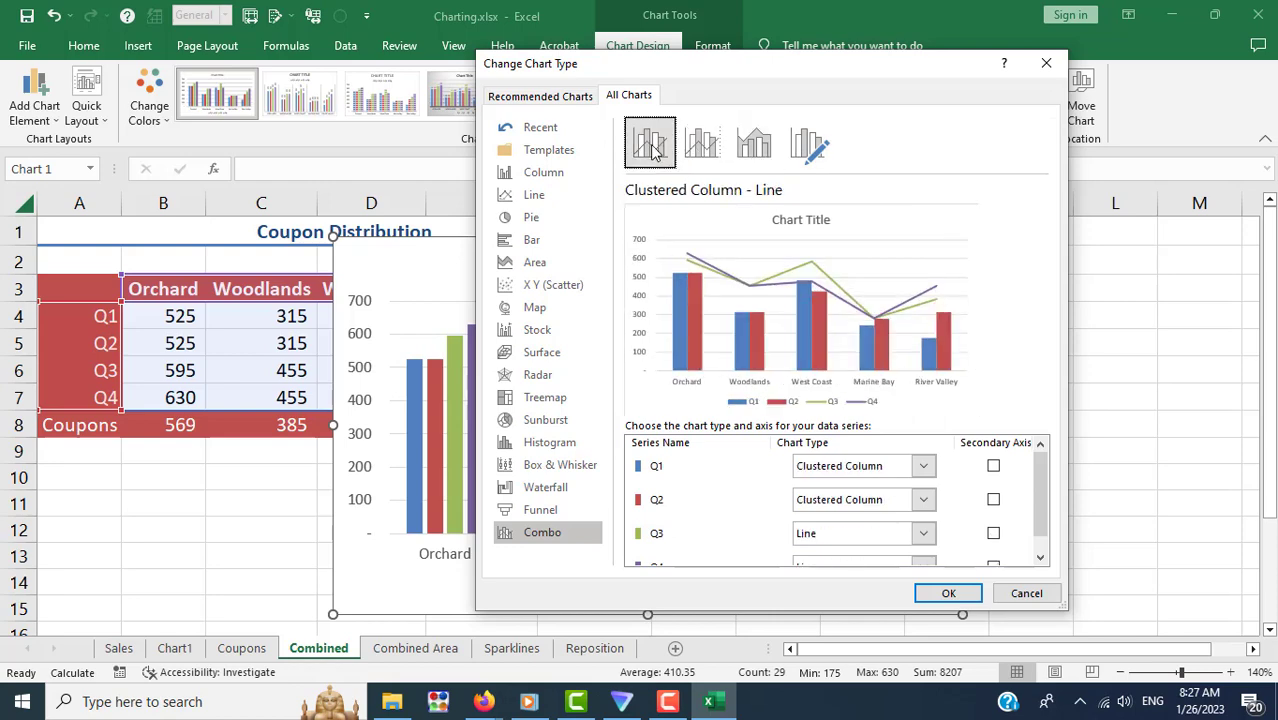
{"action": "left_click", "coordinate": [700, 152]}
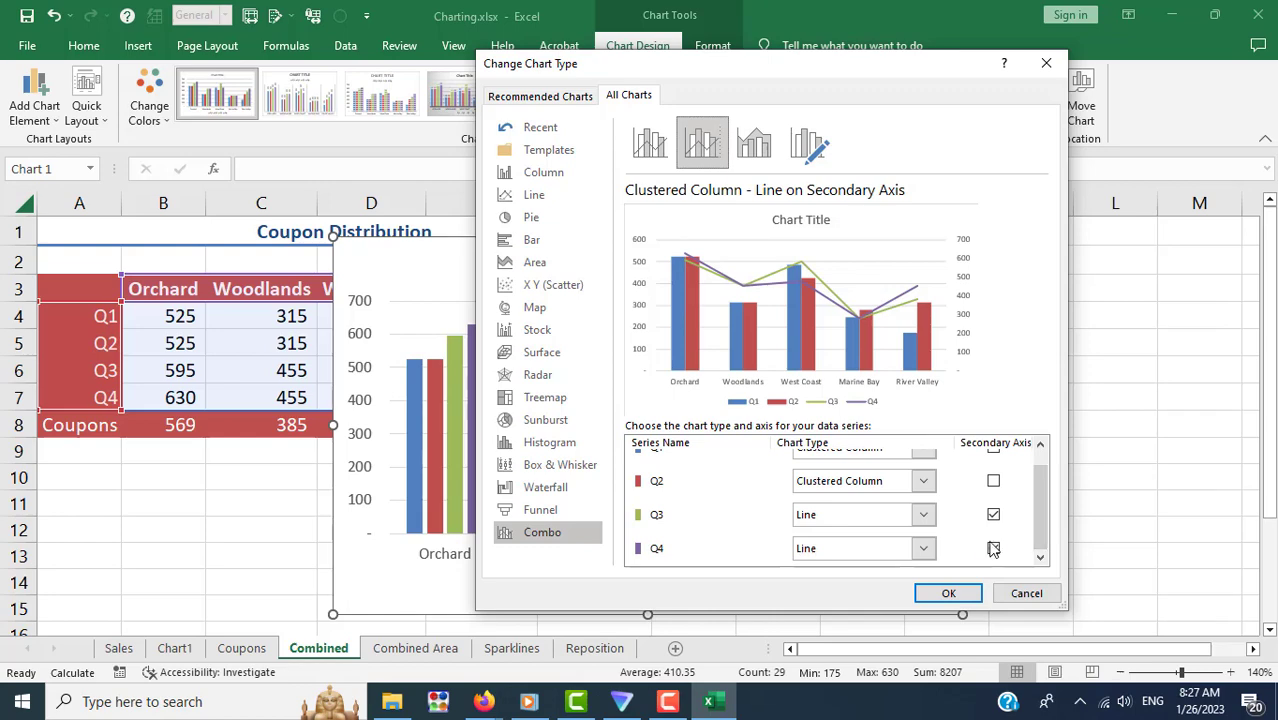
{"action": "left_click", "coordinate": [993, 548]}
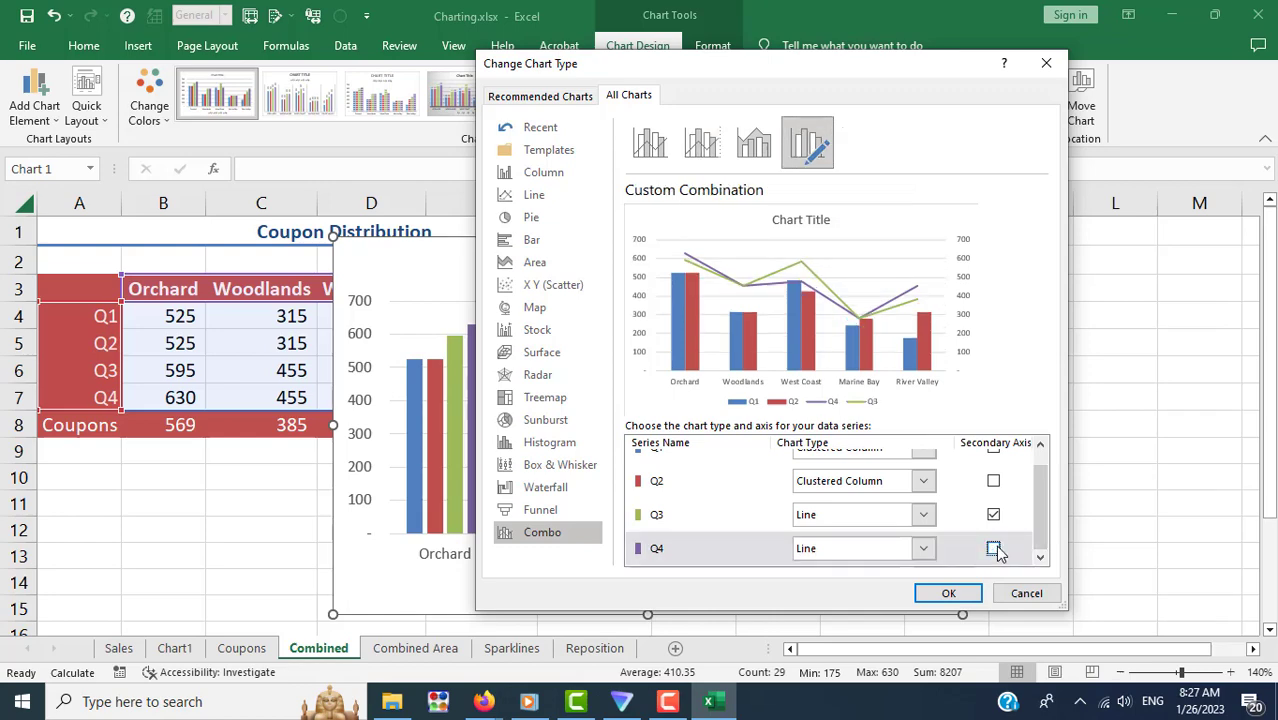
{"action": "left_click", "coordinate": [994, 549]}
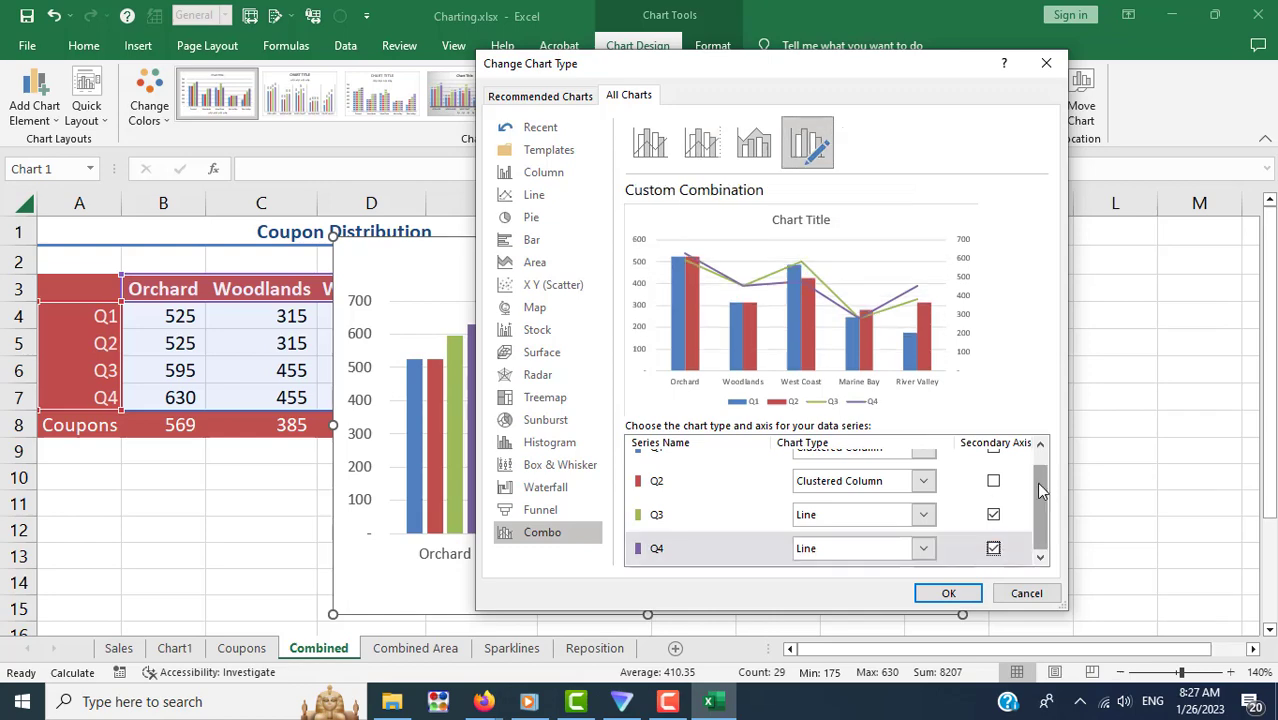
{"action": "scroll", "coordinate": [1040, 490], "scroll_direction": "up", "scroll_amount": 1}
{"action": "left_click", "coordinate": [994, 467]}
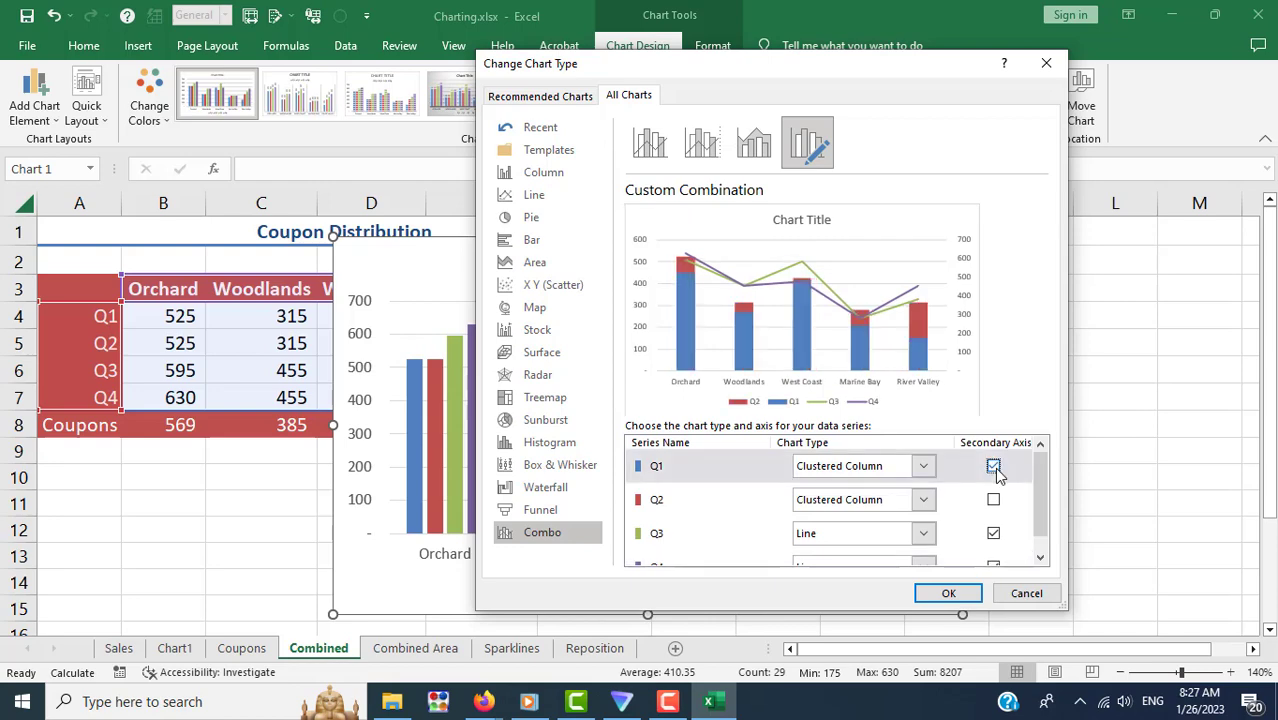
{"action": "left_click", "coordinate": [994, 533]}
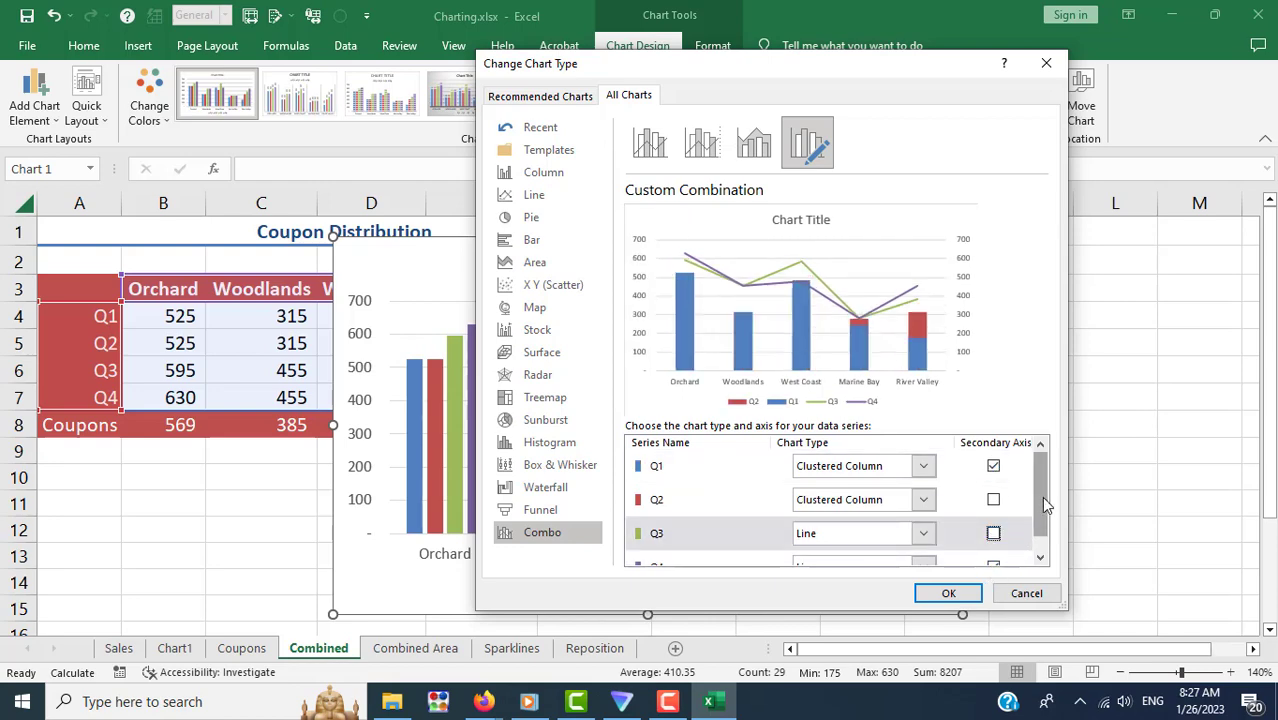
{"action": "scroll", "coordinate": [1042, 510], "scroll_direction": "down", "scroll_amount": 1}
{"action": "left_click", "coordinate": [993, 548]}
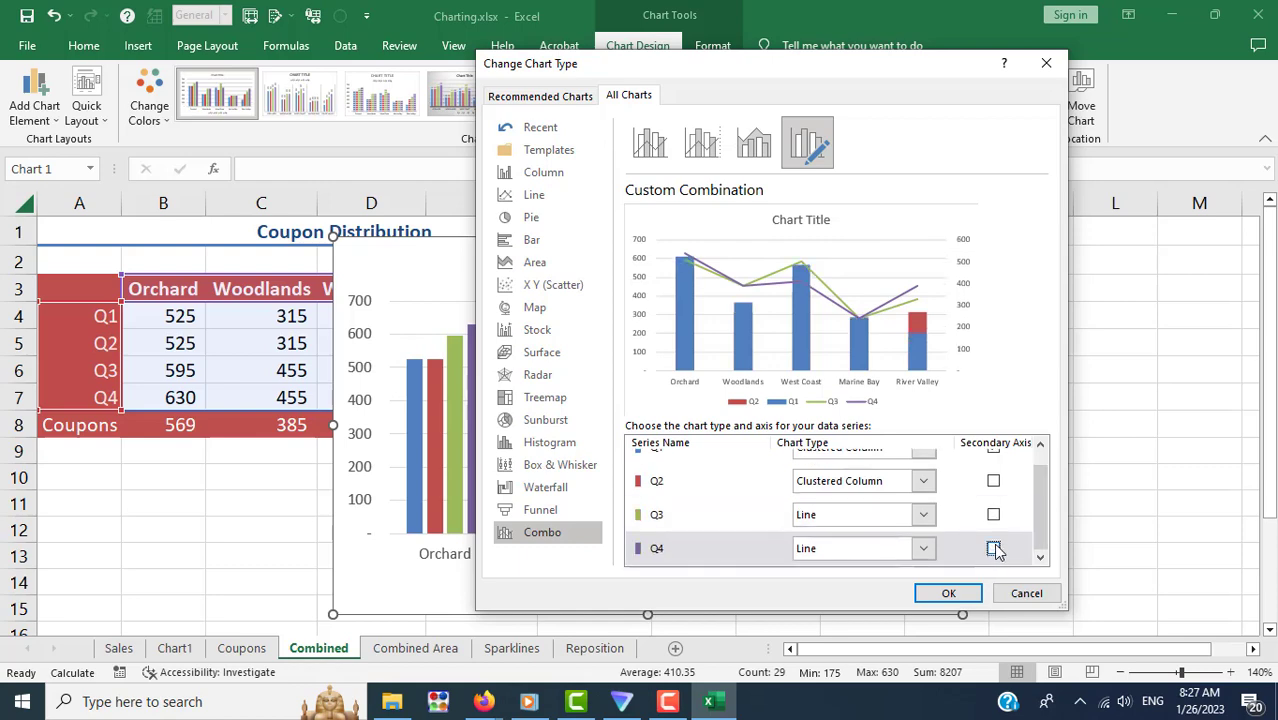
{"action": "left_click", "coordinate": [993, 548]}
{"action": "left_click", "coordinate": [993, 514]}
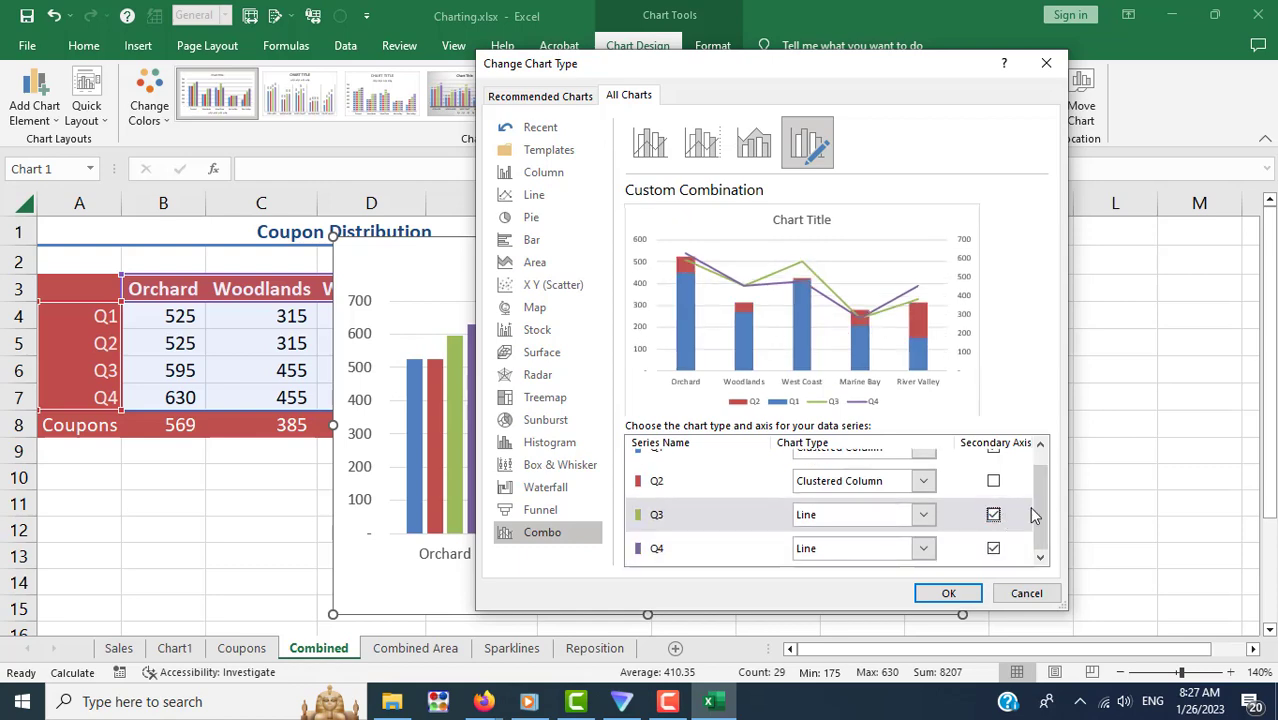
{"action": "scroll", "coordinate": [1042, 493], "scroll_direction": "up", "scroll_amount": 1}
{"action": "left_click", "coordinate": [993, 500]}
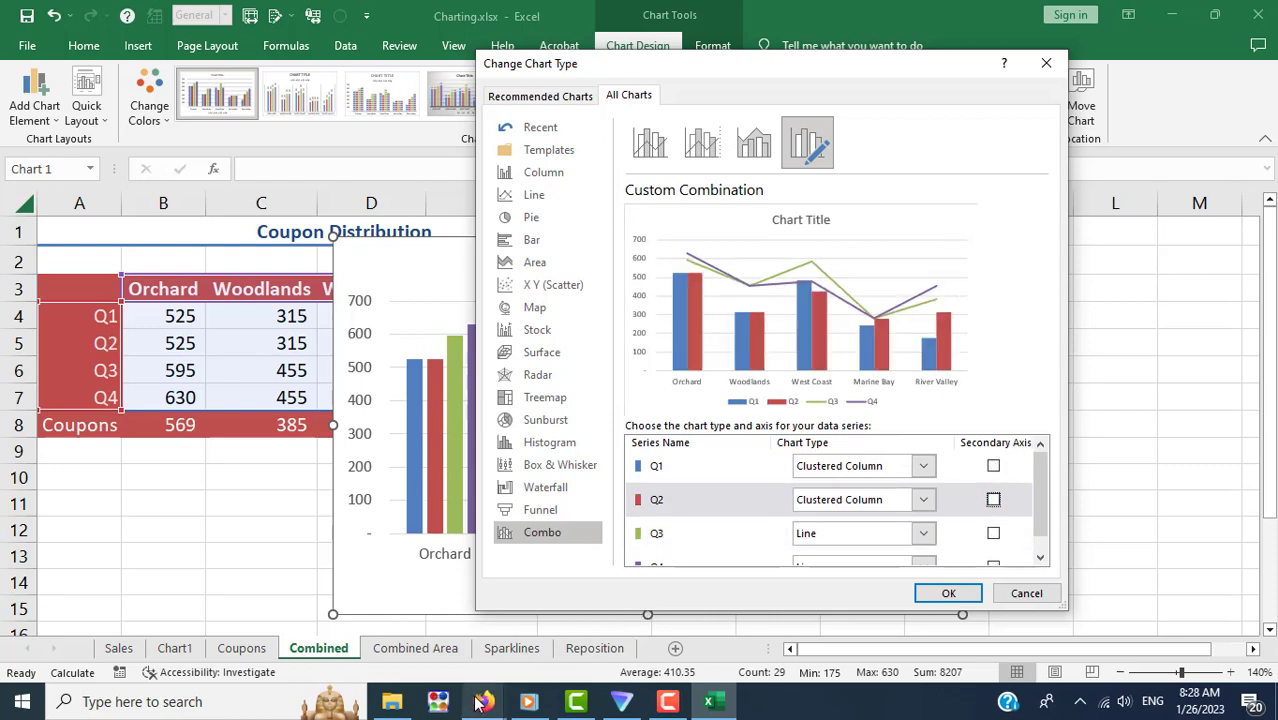
{"action": "mouse_move", "coordinate": [483, 701]}
{"action": "left_click", "coordinate": [437, 650]}
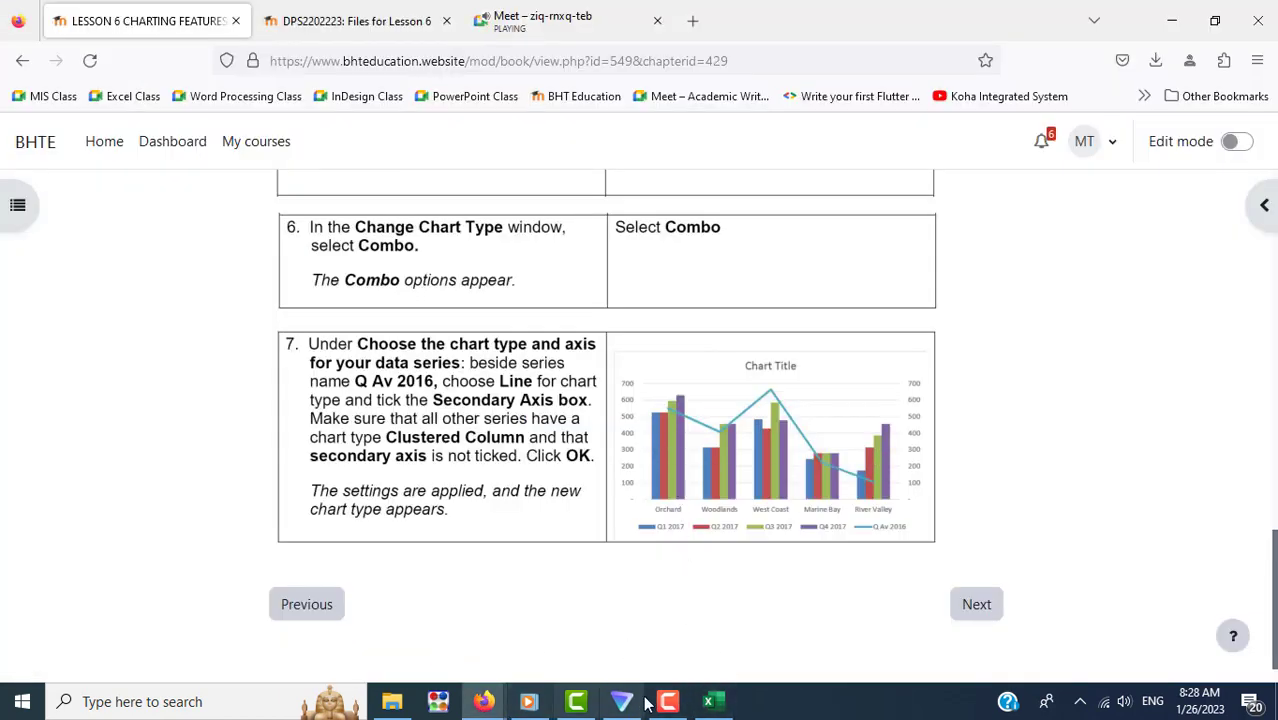
{"action": "left_click", "coordinate": [709, 701]}
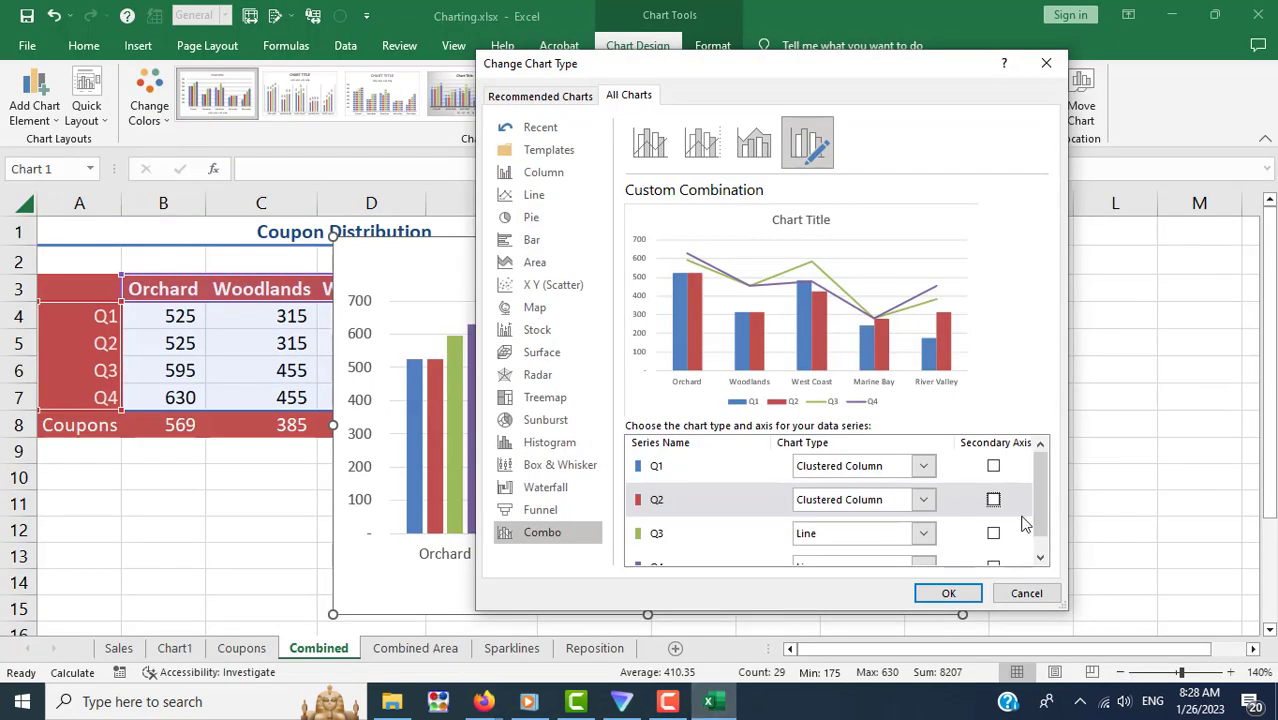
Step: Set both Q3 and Q4 to Clustered Column, checking the lesson step midway
{"action": "left_click", "coordinate": [927, 537]}
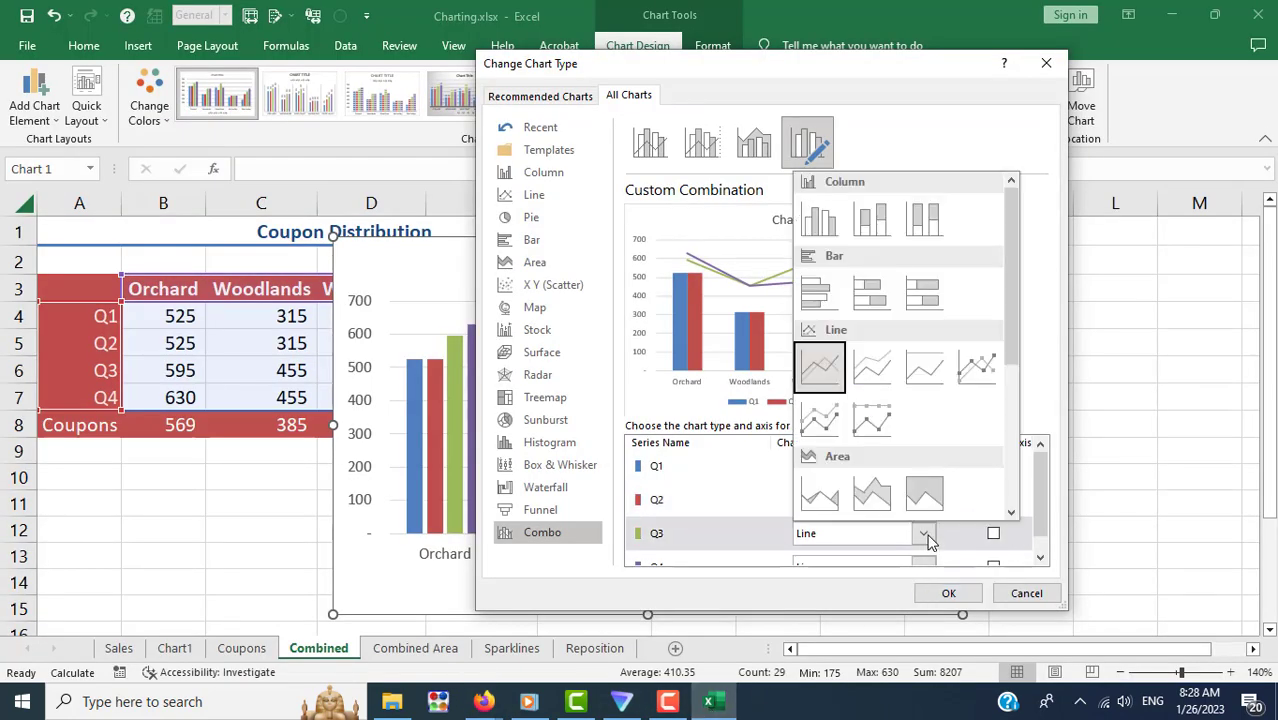
{"action": "left_click", "coordinate": [818, 220]}
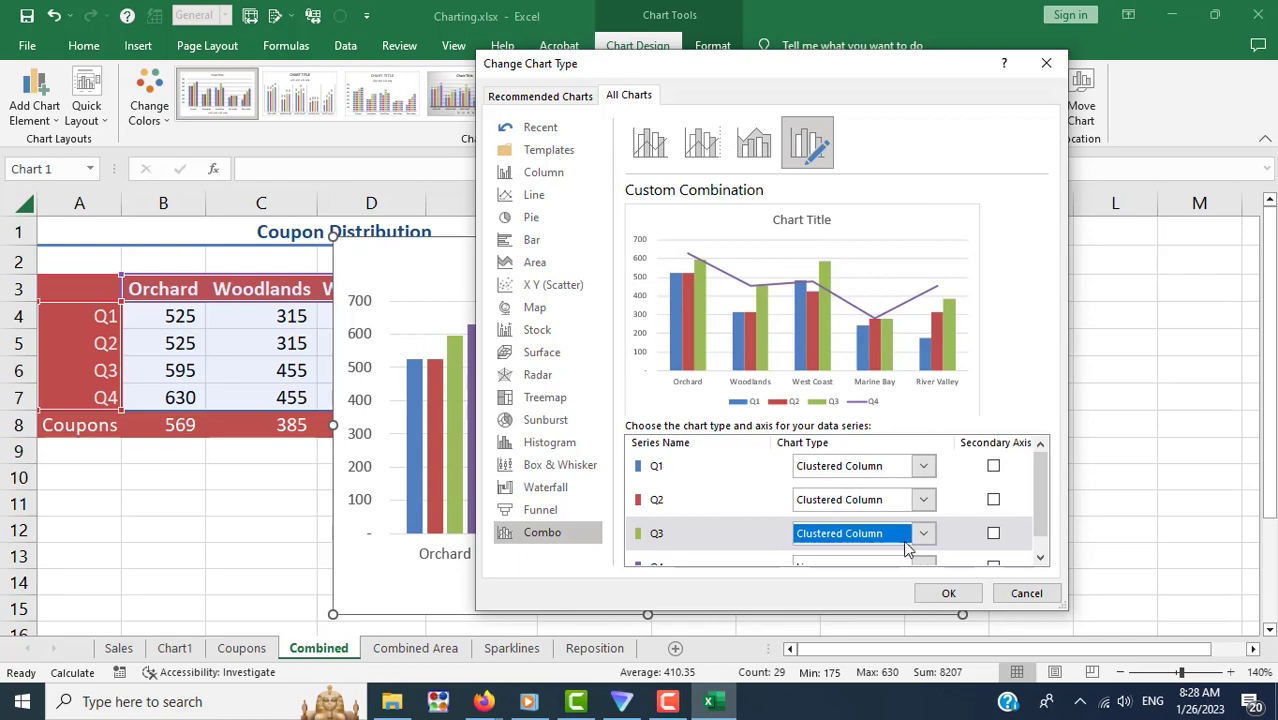
{"action": "left_click", "coordinate": [927, 566]}
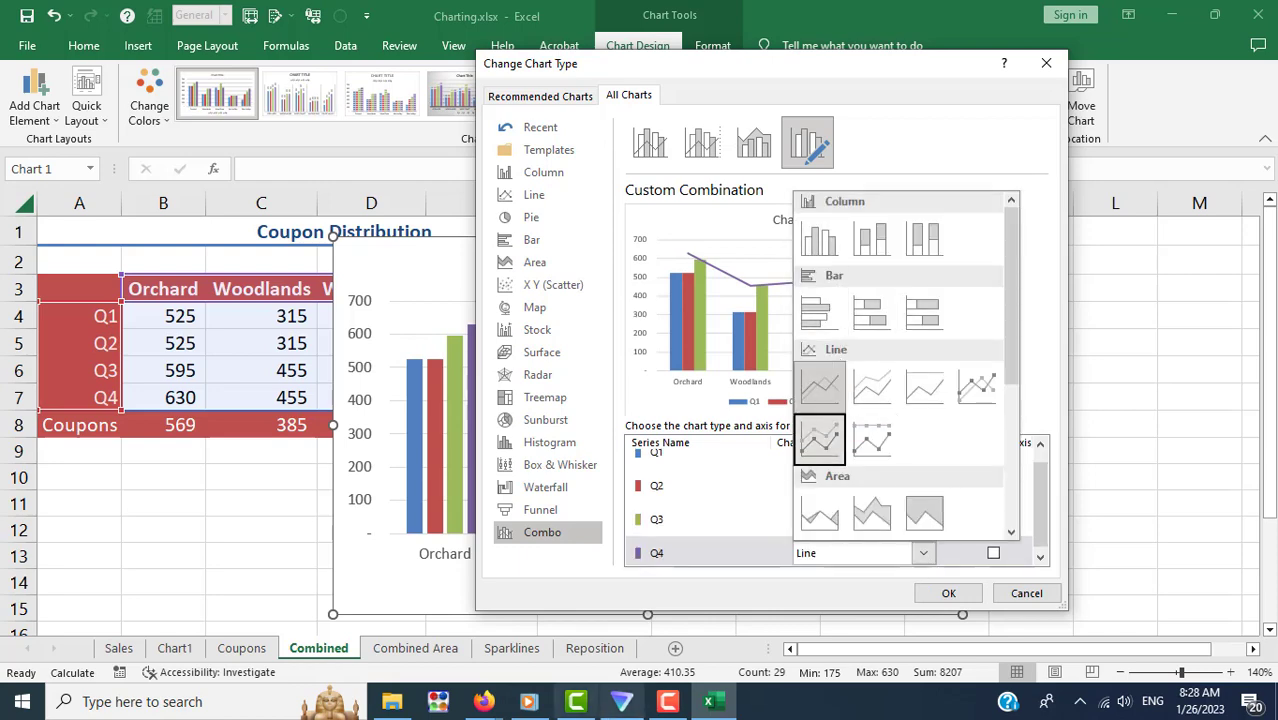
{"action": "left_click", "coordinate": [482, 704]}
{"action": "left_click", "coordinate": [411, 633]}
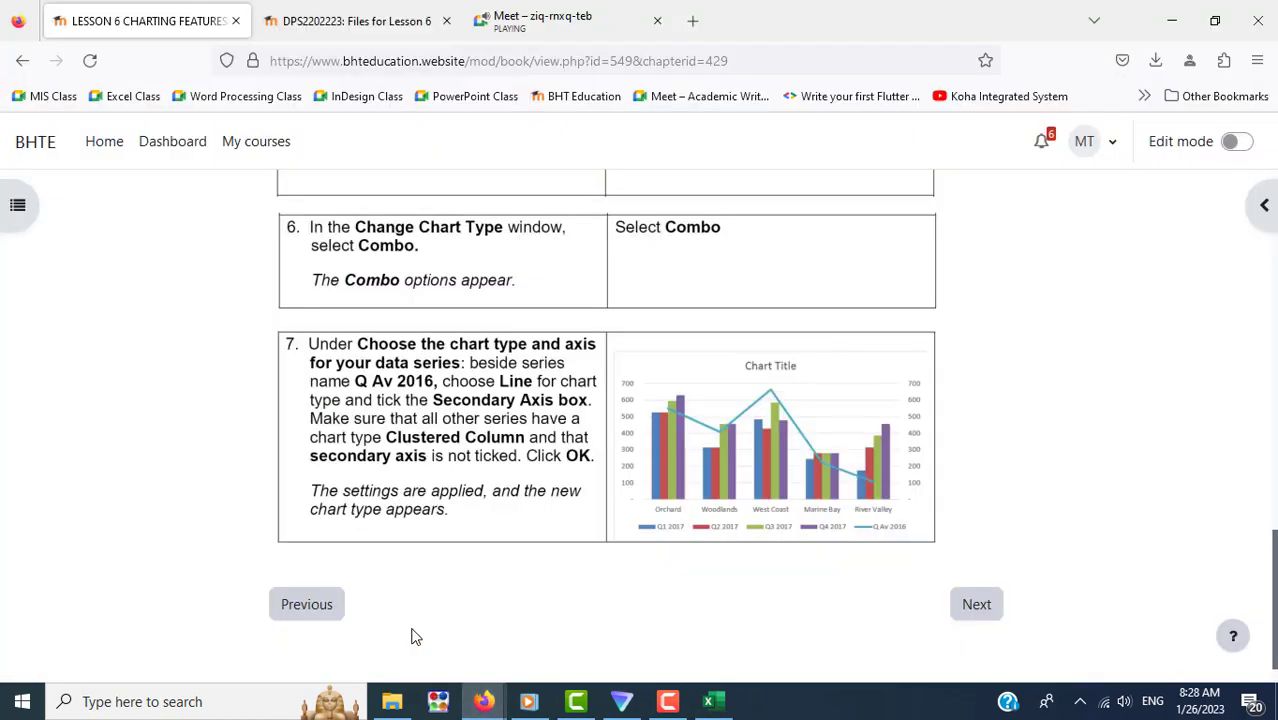
{"action": "left_click", "coordinate": [713, 703]}
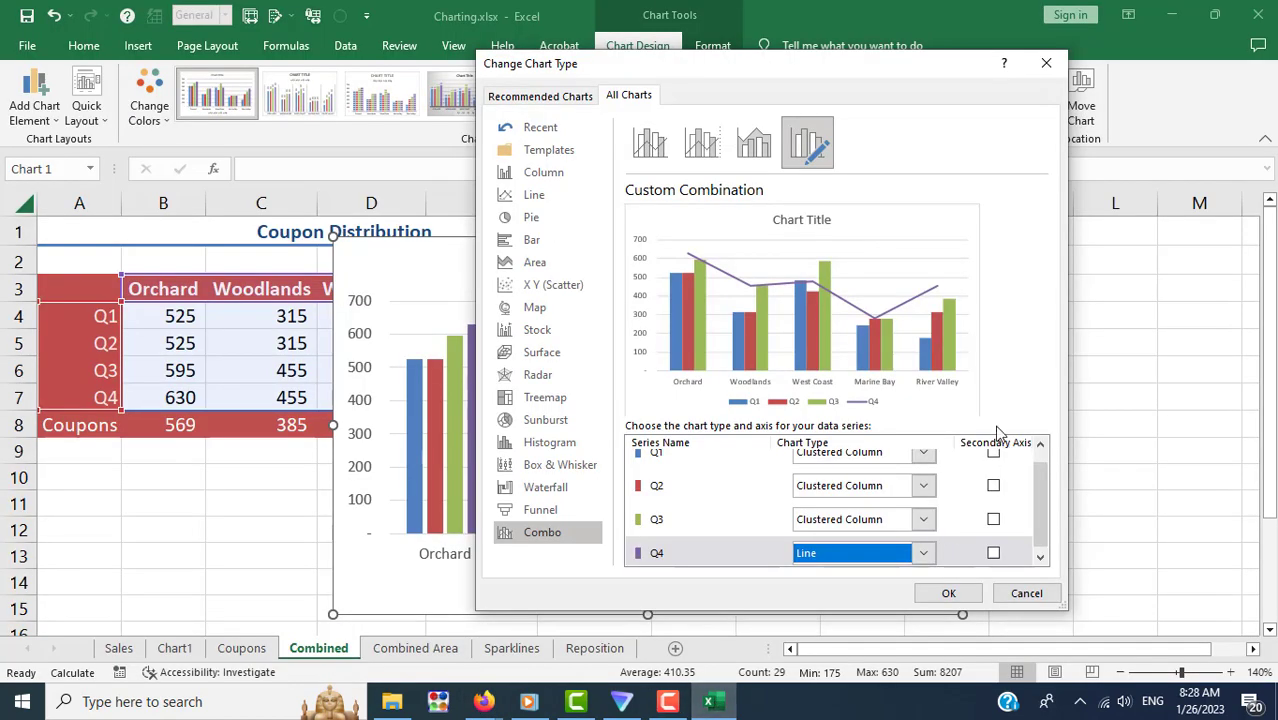
{"action": "left_click", "coordinate": [923, 553]}
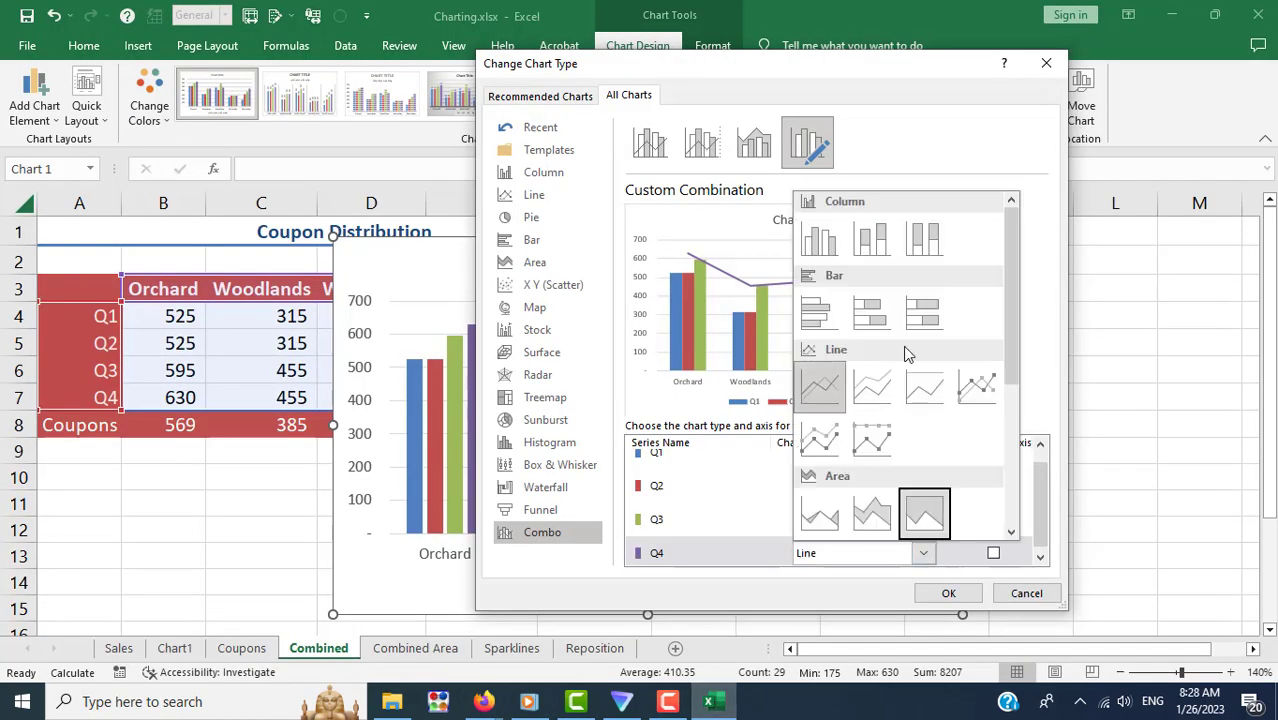
{"action": "left_click", "coordinate": [825, 243]}
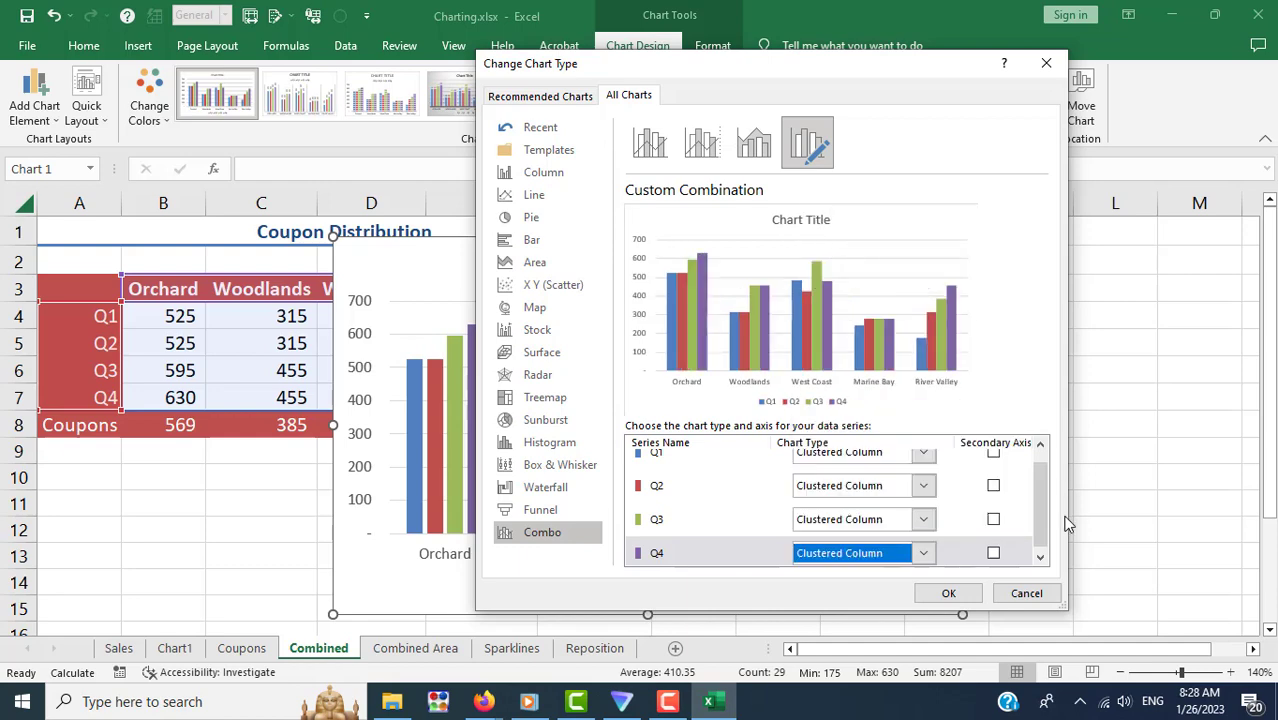
Step: Turn the coupon chart into a line chart and confirm, then undo it with Ctrl+Z
{"action": "scroll", "coordinate": [1048, 543], "scroll_direction": "down", "scroll_amount": 1}
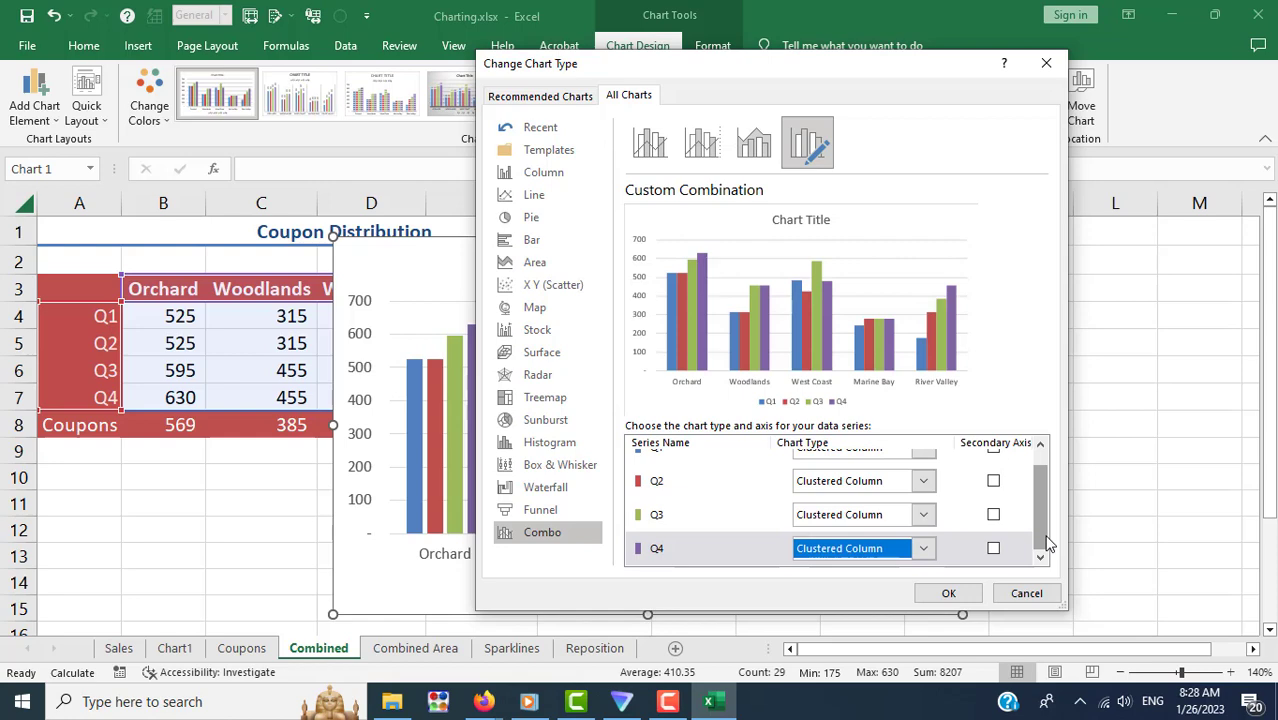
{"action": "left_click", "coordinate": [559, 199]}
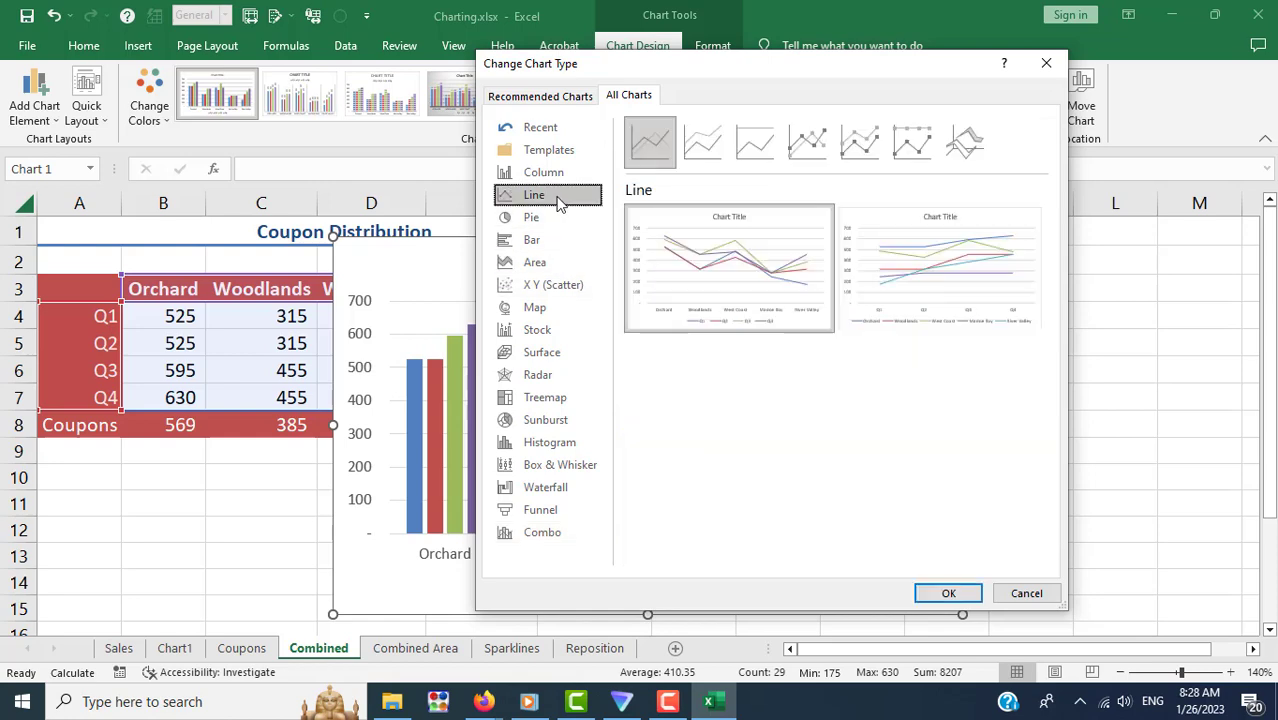
{"action": "left_click", "coordinate": [954, 597]}
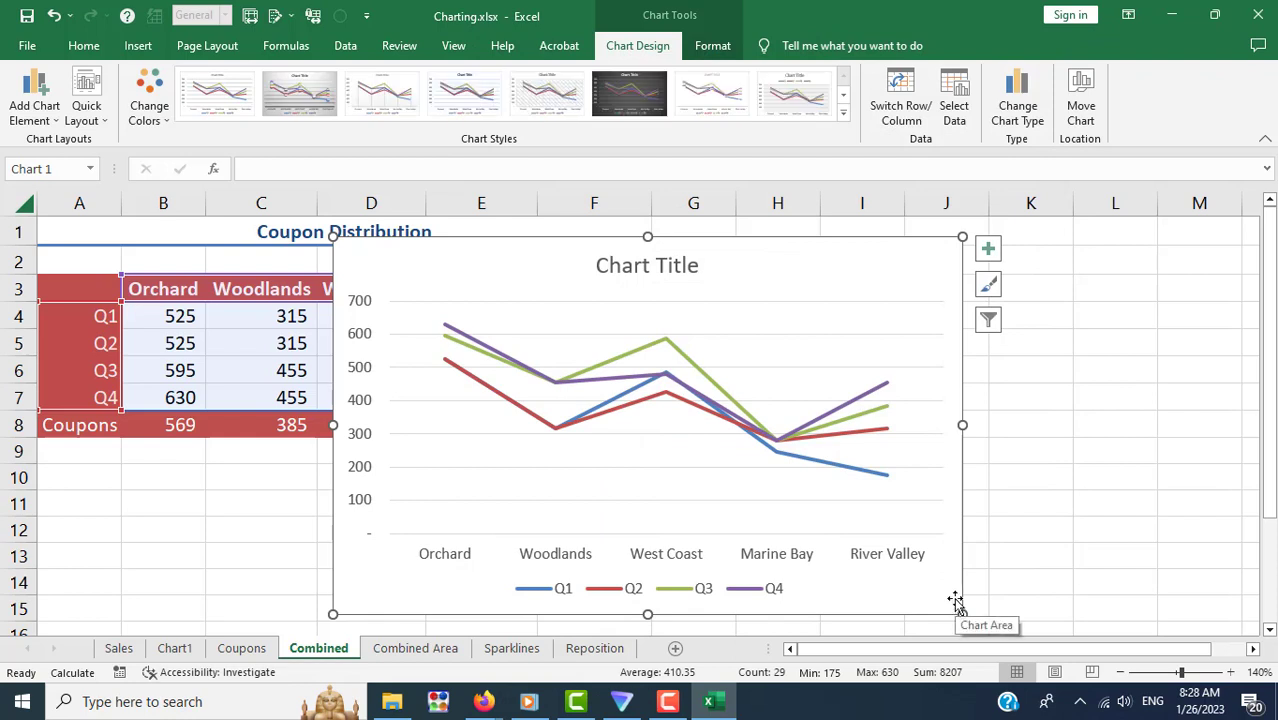
{"action": "key", "text": "ctrl+z"}
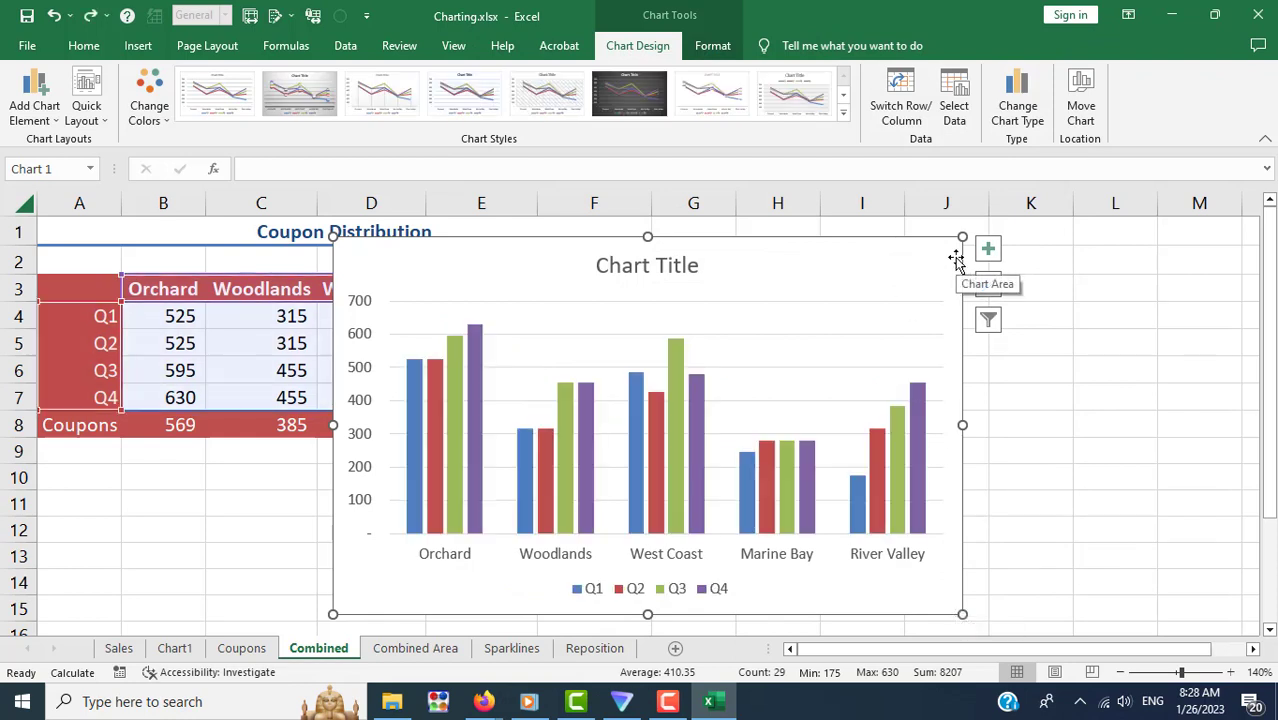
Step: Reopen Change Chart Type on Combo and set Q3 and Q4 to Clustered Column
{"action": "left_click", "coordinate": [1012, 115]}
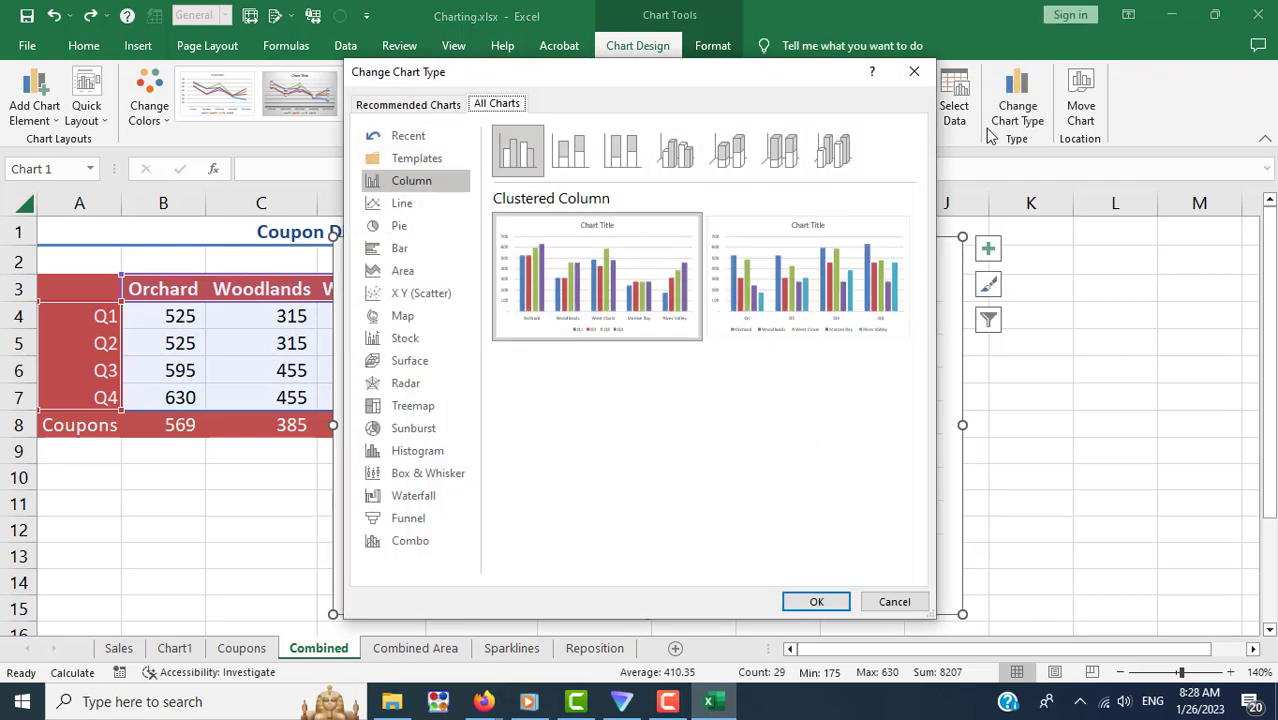
{"action": "left_click", "coordinate": [405, 541]}
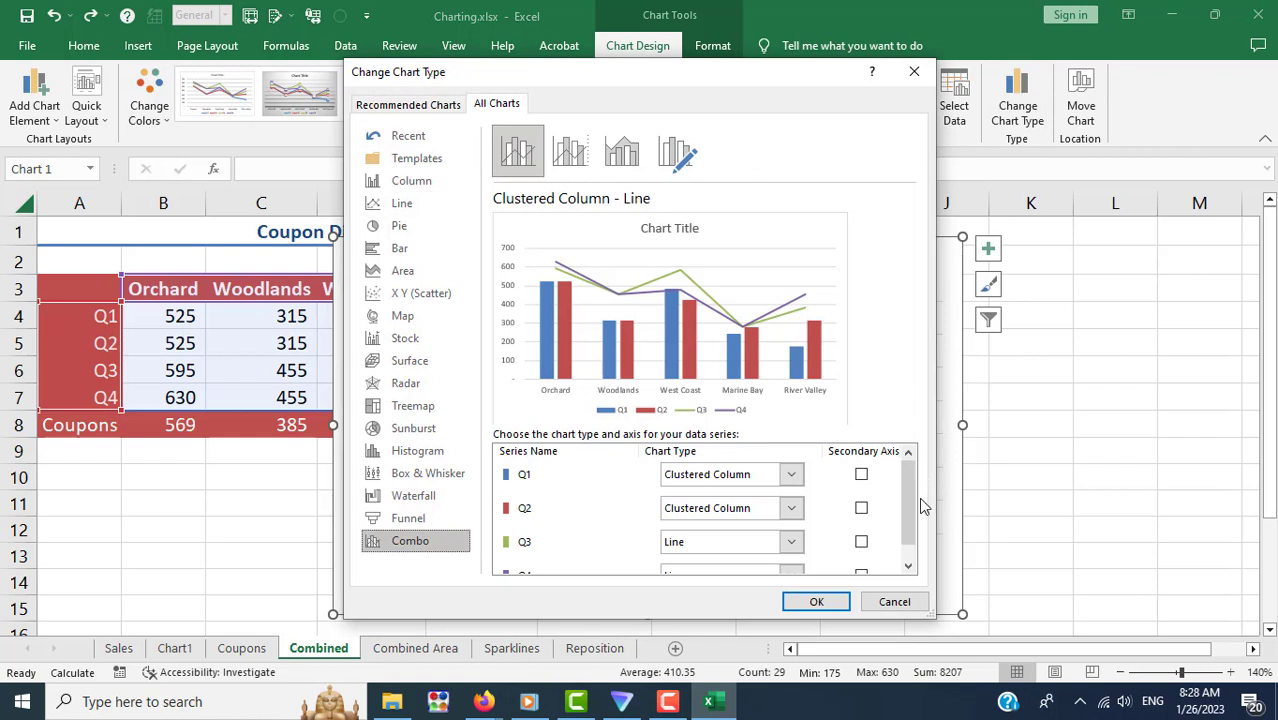
{"action": "mouse_move", "coordinate": [918, 497]}
{"action": "left_mouse_down"}
{"action": "mouse_move", "coordinate": [918, 472]}
{"action": "mouse_move", "coordinate": [911, 520]}
{"action": "left_mouse_up"}
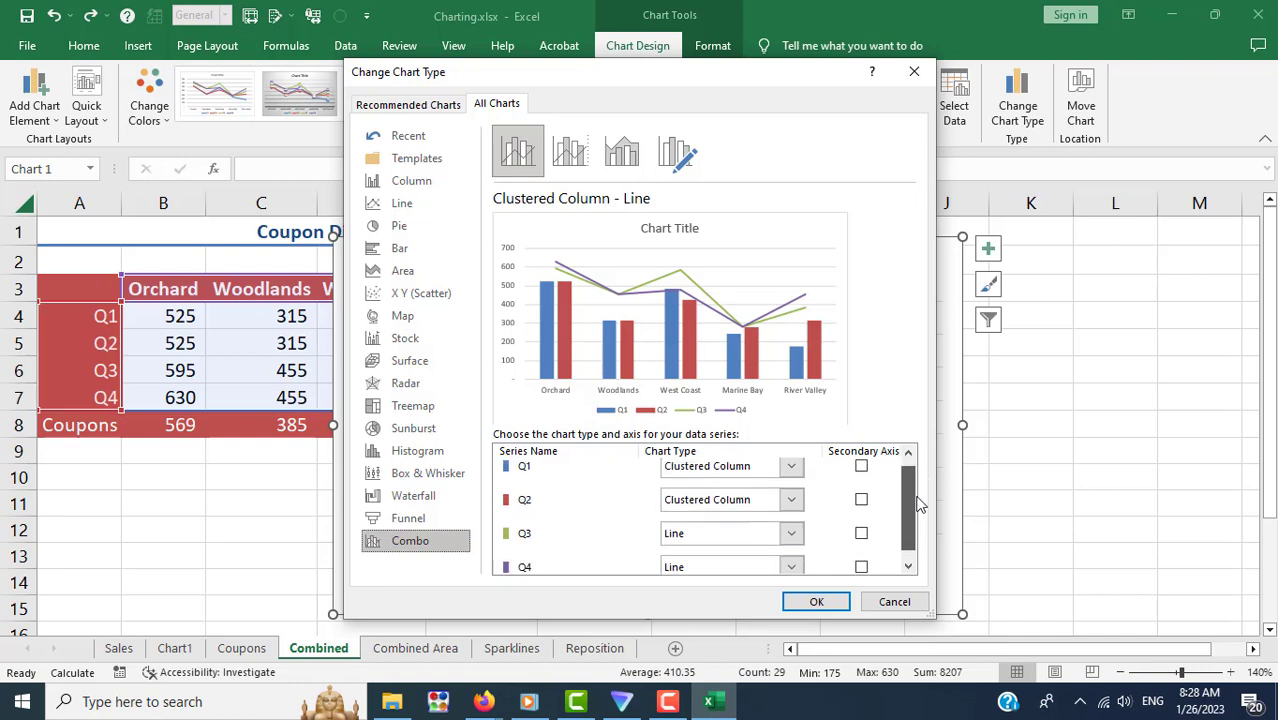
{"action": "left_click", "coordinate": [792, 523]}
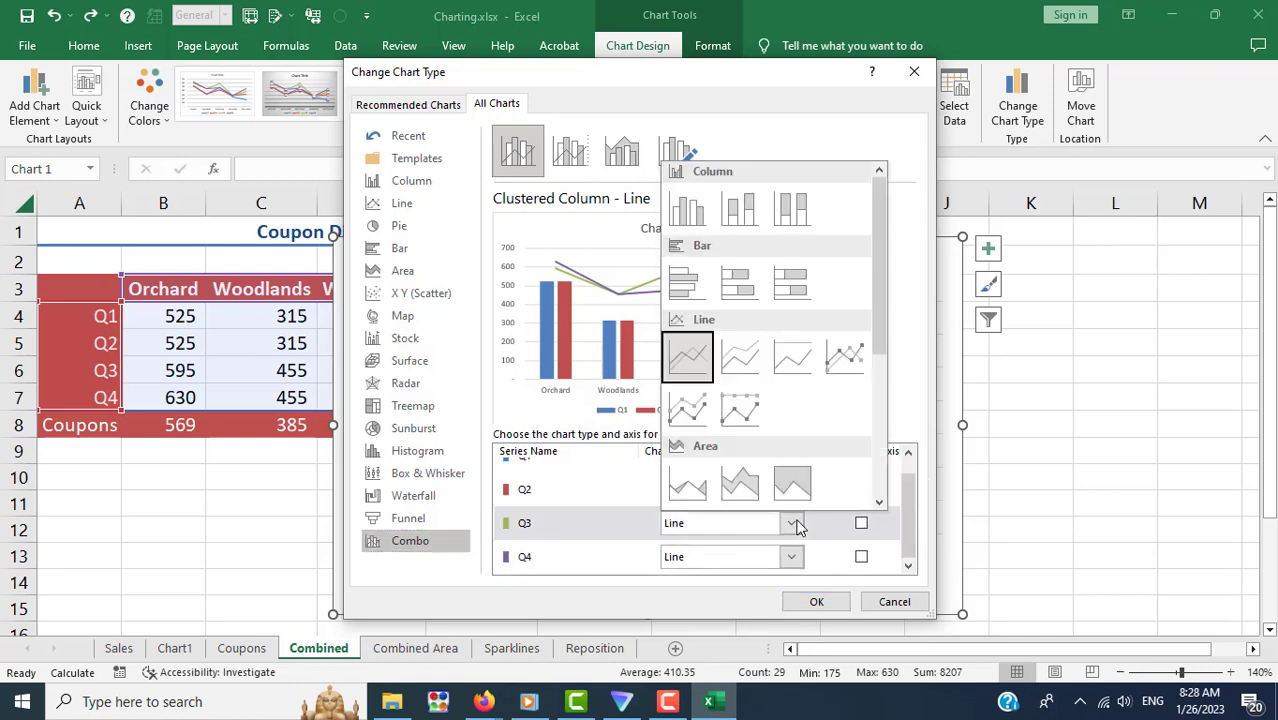
{"action": "left_click", "coordinate": [687, 208]}
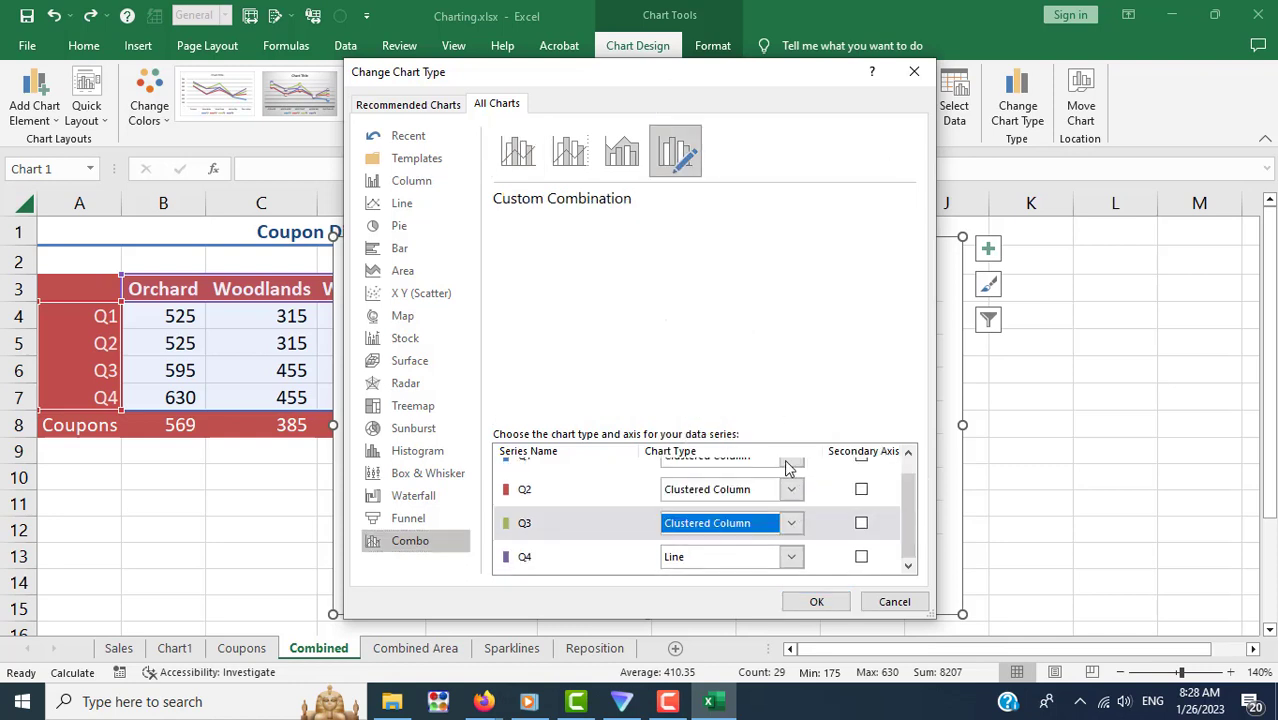
{"action": "left_click", "coordinate": [790, 557]}
{"action": "left_click", "coordinate": [687, 242]}
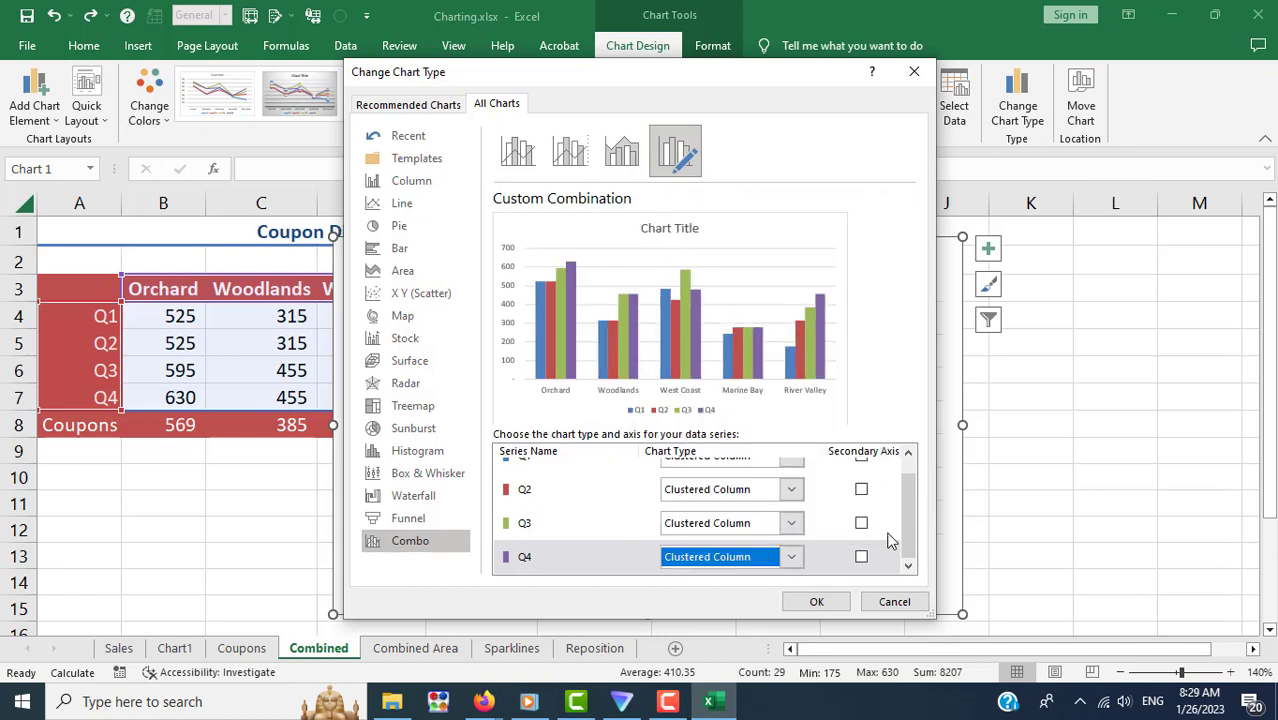
Step: Put Q1 on the secondary axis, apply the Clustered Column - Line on Secondary Axis preset, and confirm
{"action": "scroll", "coordinate": [908, 515], "scroll_direction": "up", "scroll_amount": 1}
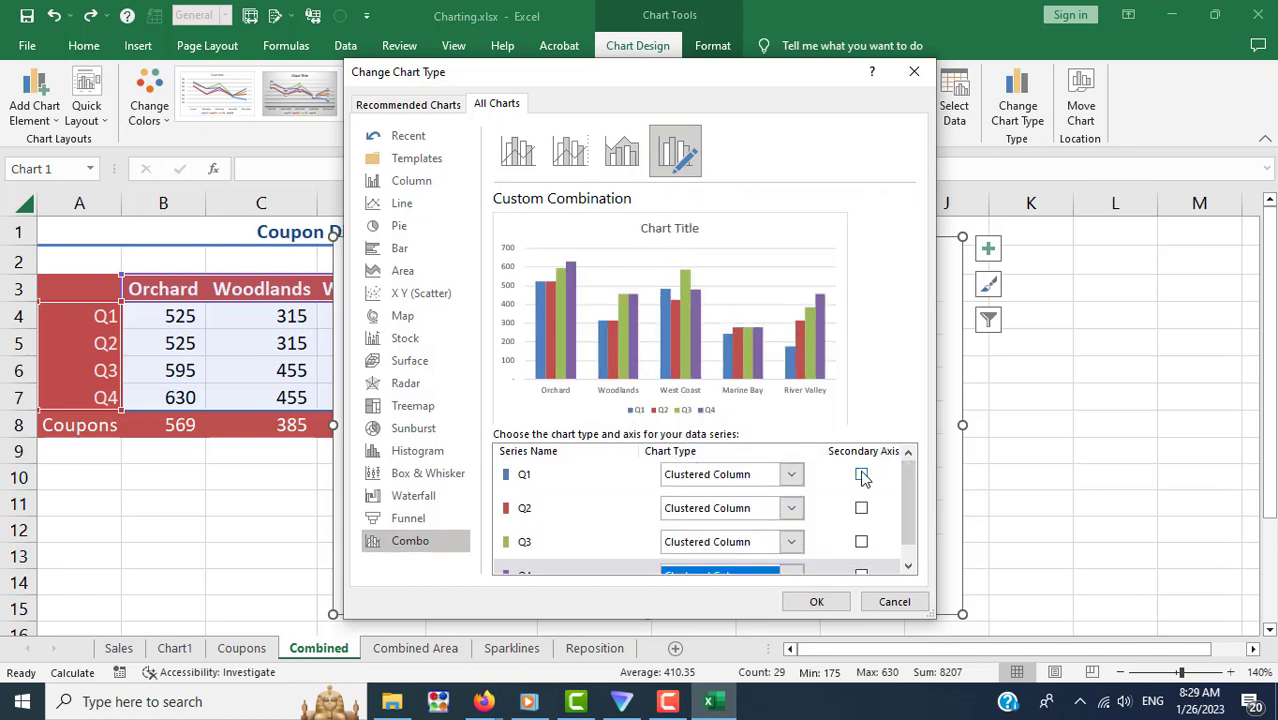
{"action": "left_click", "coordinate": [861, 476]}
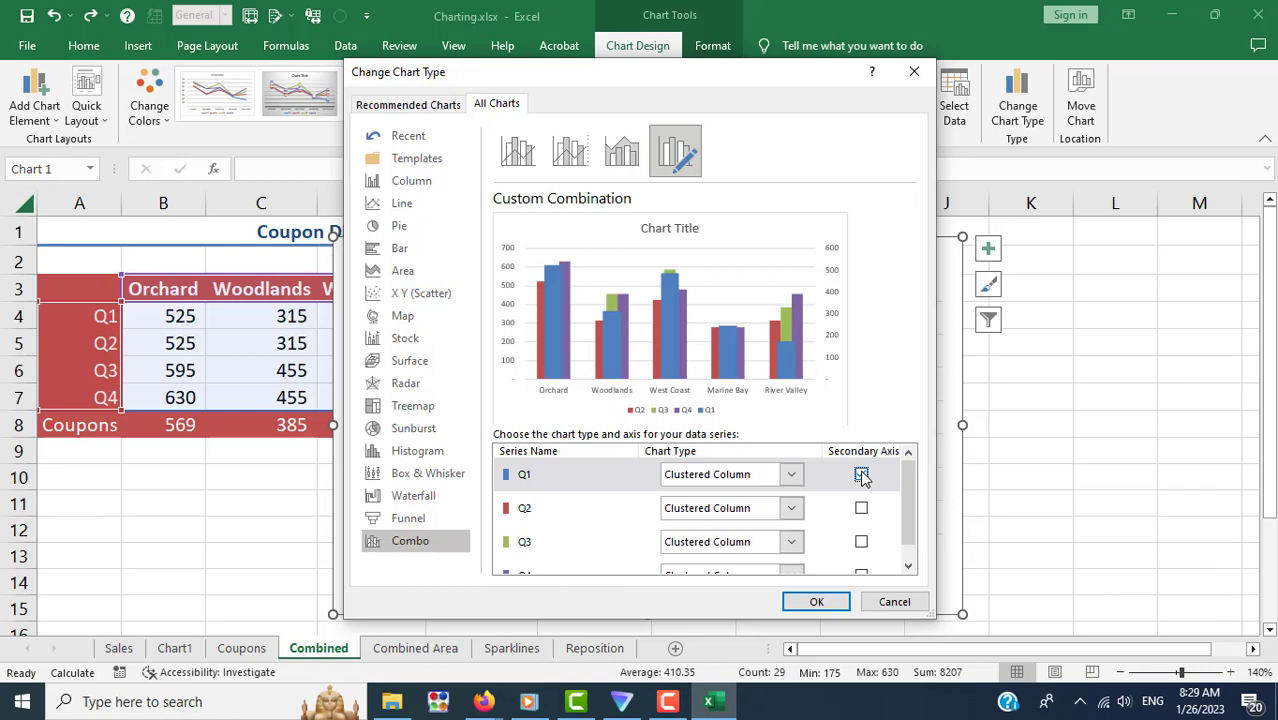
{"action": "left_click", "coordinate": [572, 150]}
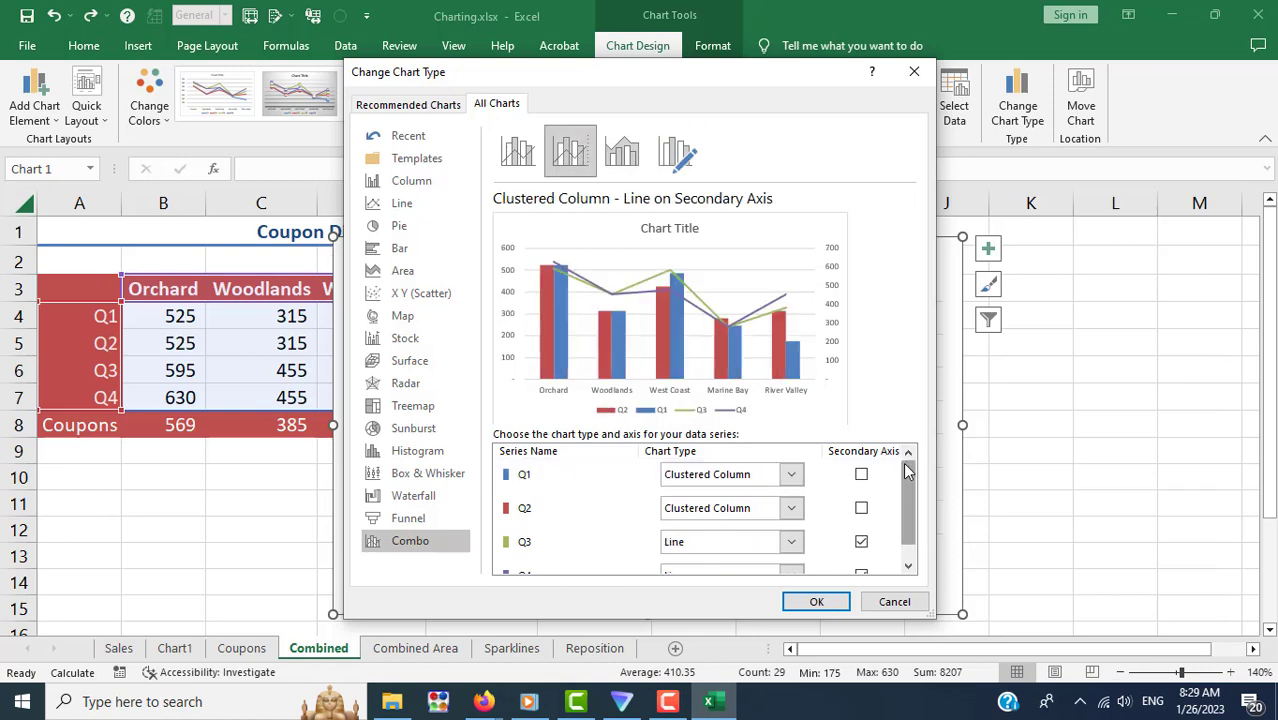
{"action": "left_click_drag", "start_coordinate": [907, 472], "coordinate": [918, 509]}
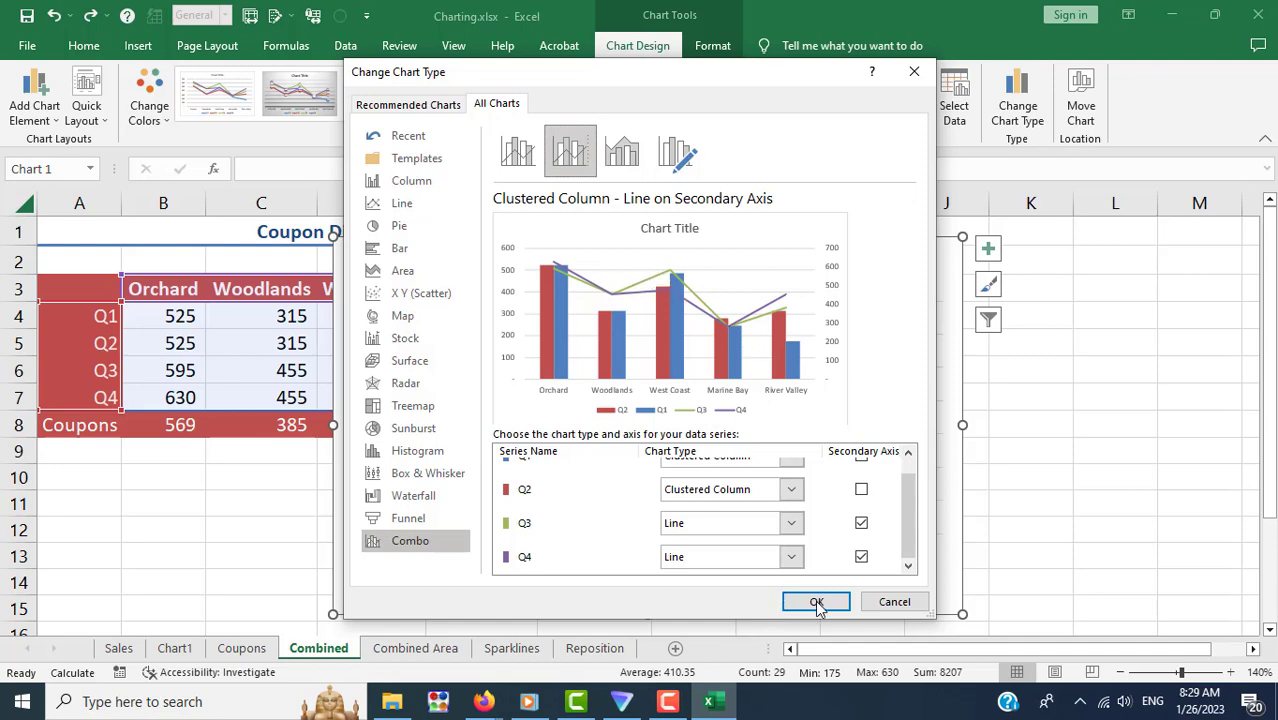
{"action": "left_click", "coordinate": [816, 603]}
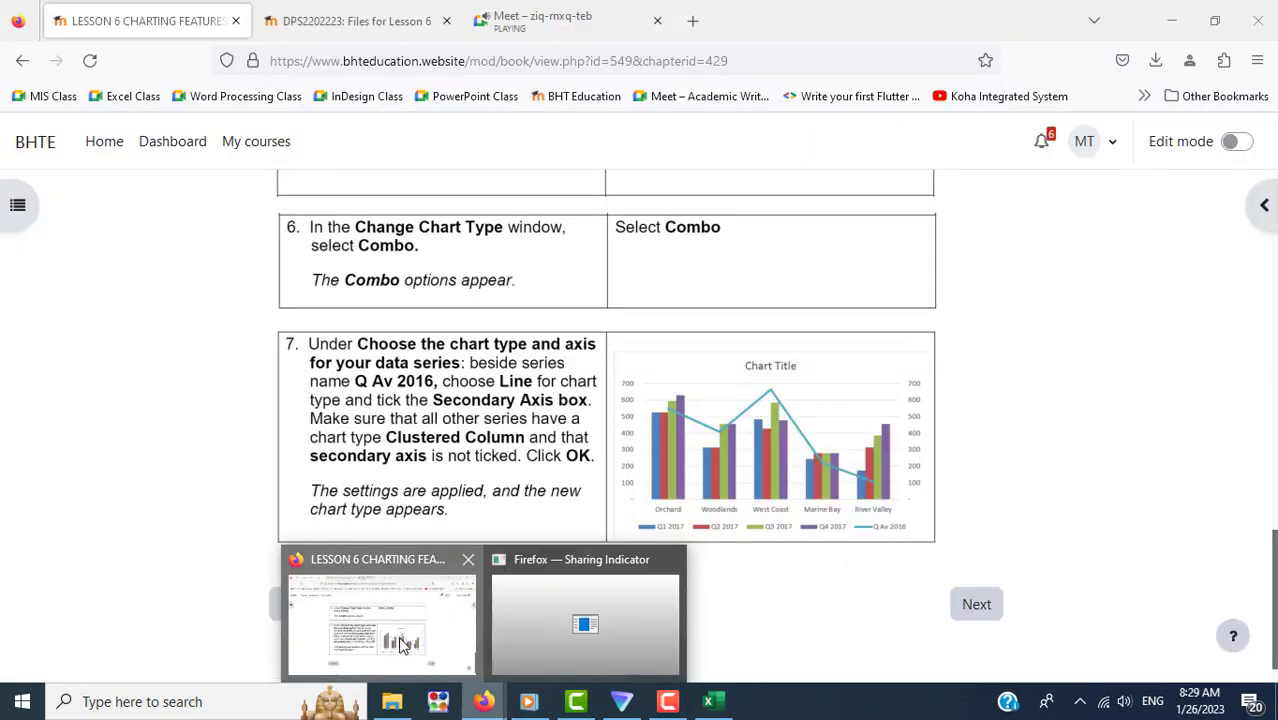
Step: Read the lesson step on secondary-axis lines in Firefox, then return to the Combined sheet in Excel
{"action": "left_click", "coordinate": [370, 615]}
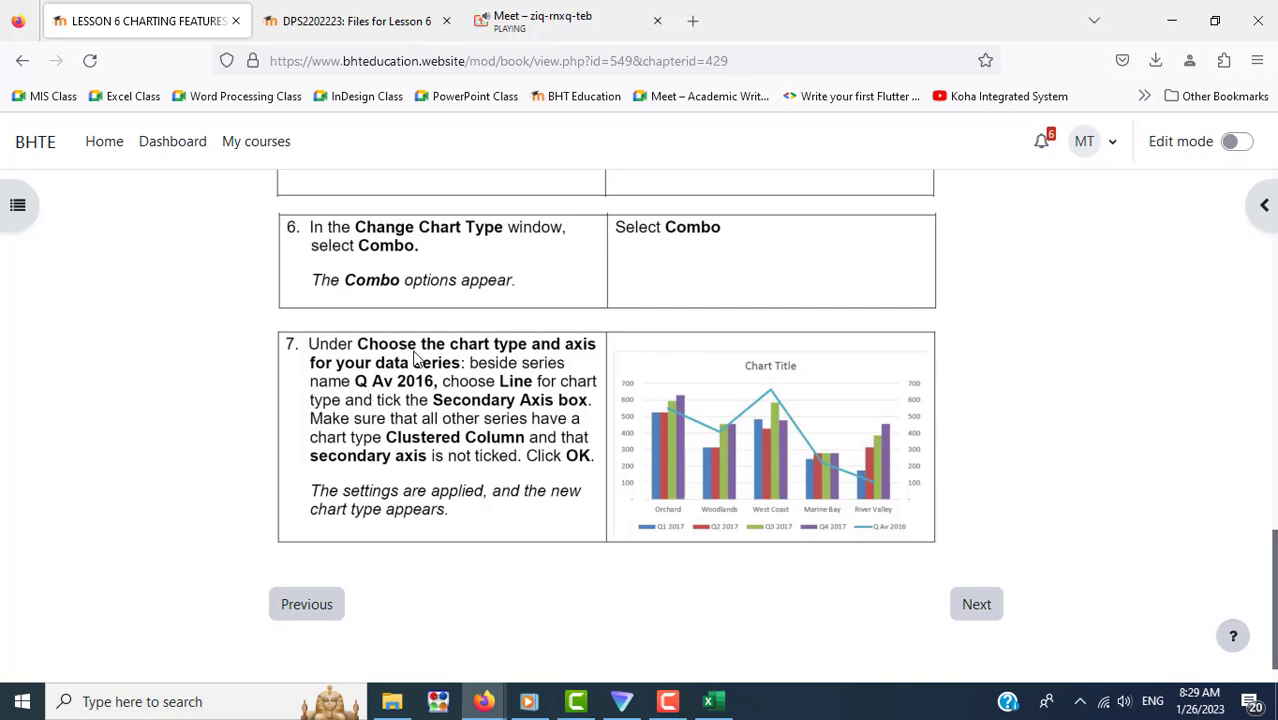
{"action": "left_click", "coordinate": [709, 702]}
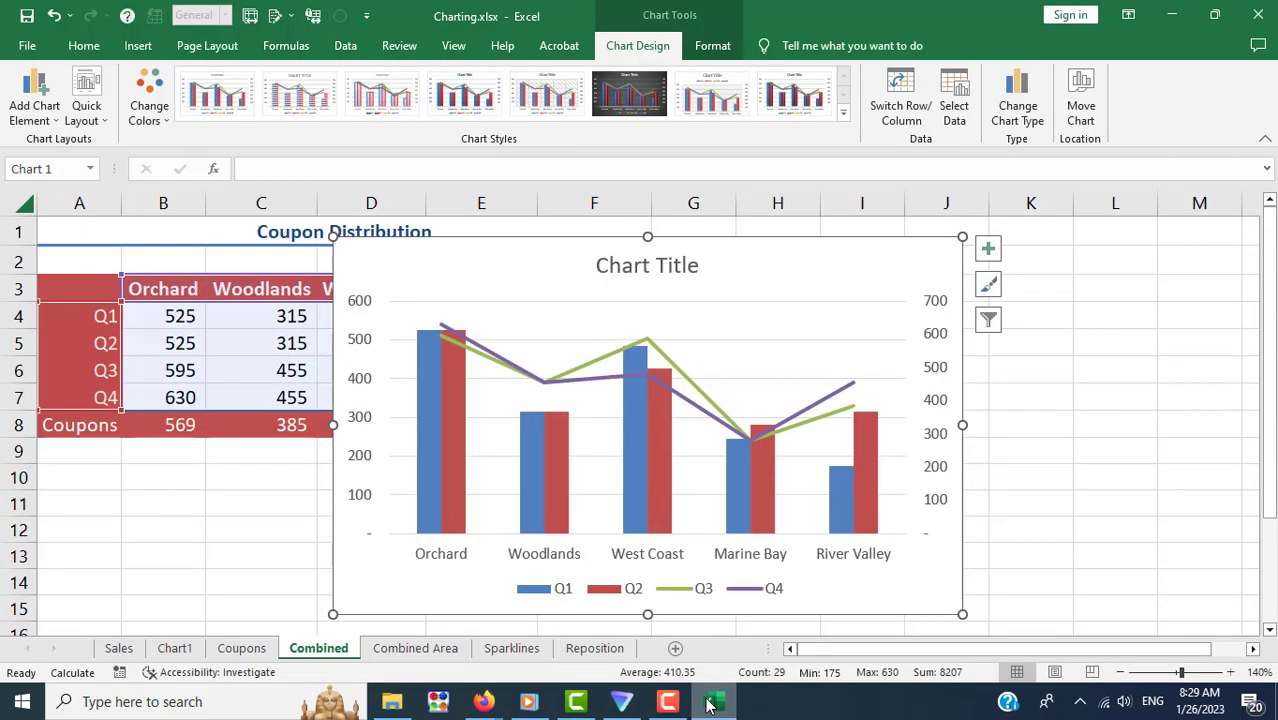
Step: Drag the combo chart right to reveal the table, then back left so it starts near column C
{"action": "mouse_move", "coordinate": [491, 262]}
{"action": "left_mouse_down"}
{"action": "mouse_move", "coordinate": [967, 253]}
{"action": "mouse_move", "coordinate": [612, 250]}
{"action": "left_mouse_up"}
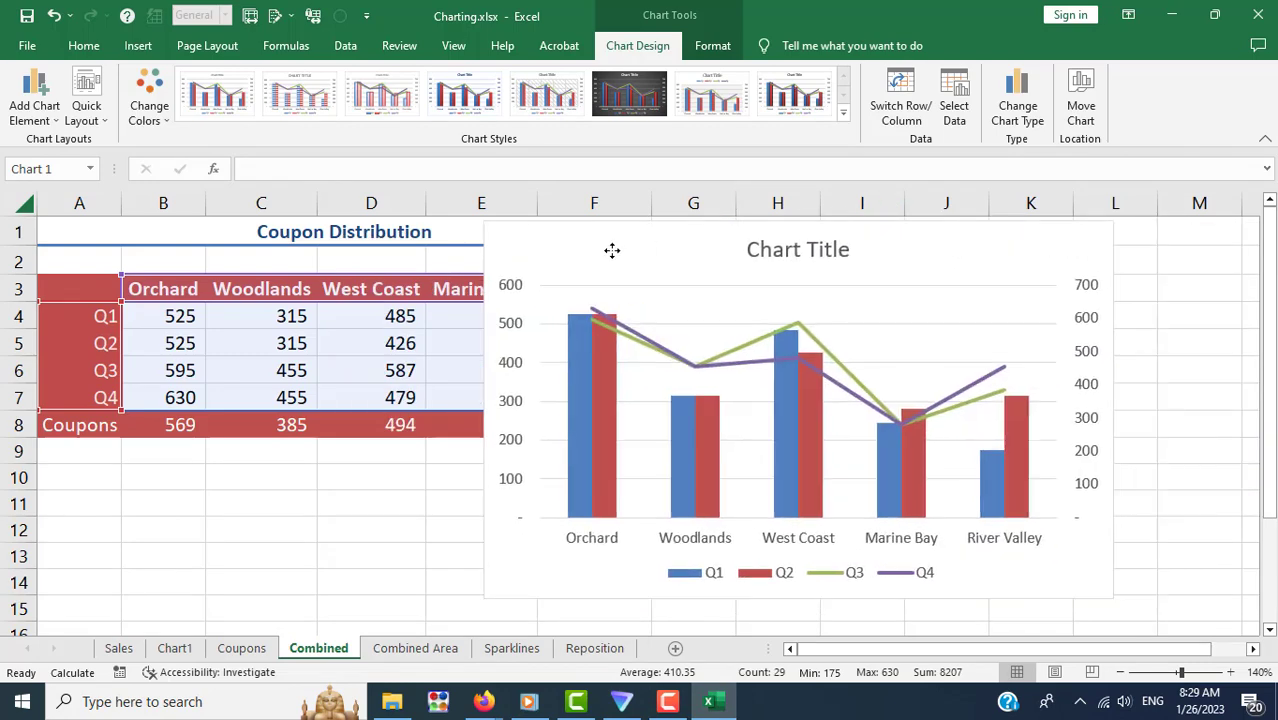
{"action": "left_click_drag", "start_coordinate": [614, 249], "coordinate": [462, 263]}
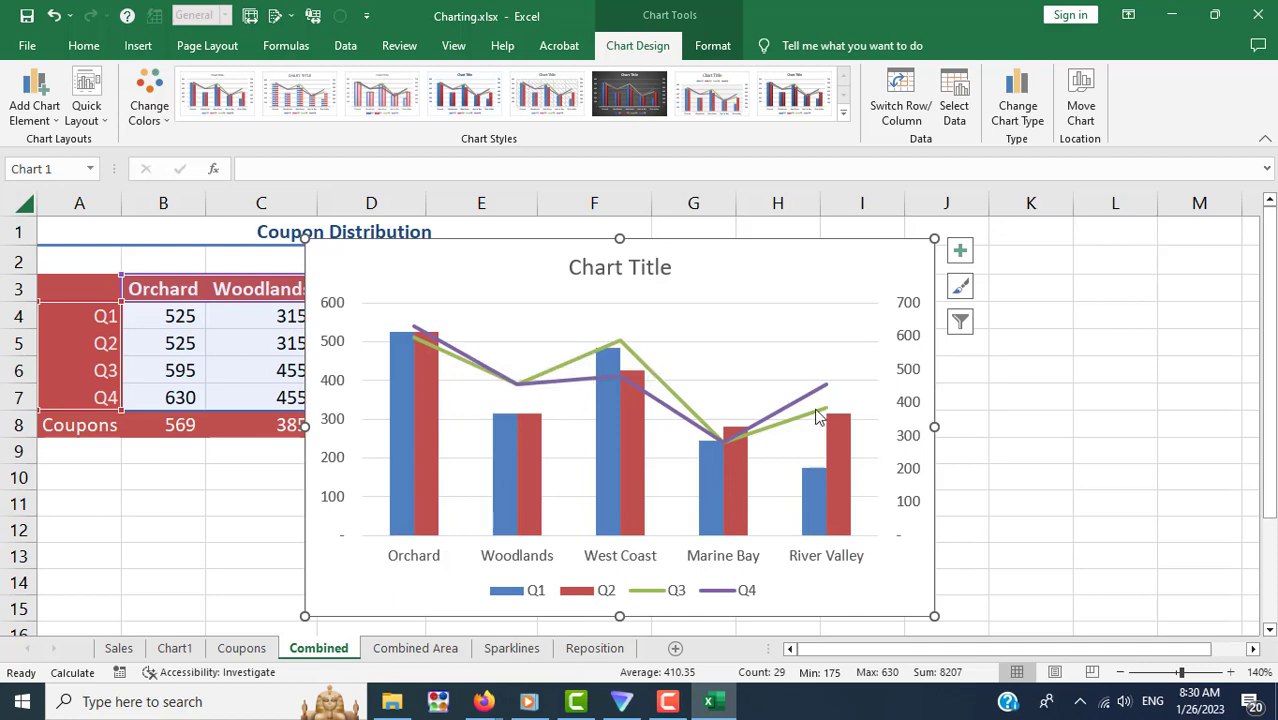
Step: Advance the lesson to the next chapter on combined column and area charts and scroll through it
{"action": "left_click", "coordinate": [483, 701]}
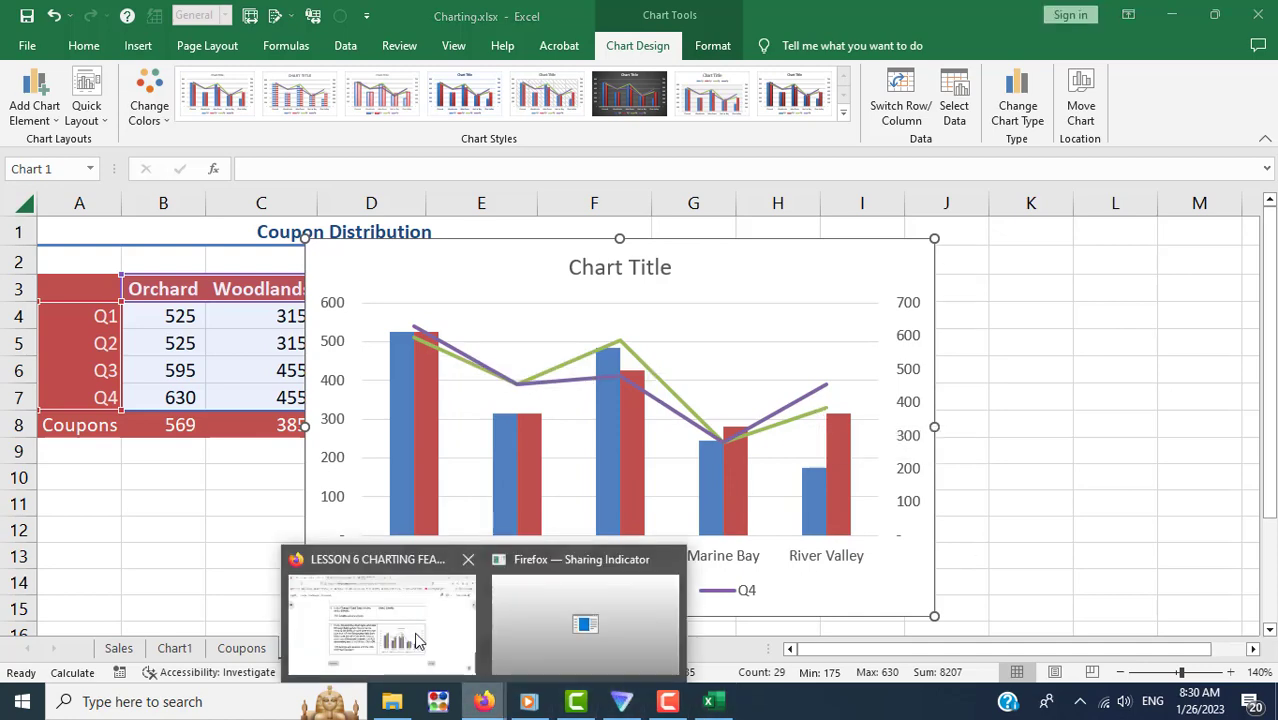
{"action": "left_click", "coordinate": [418, 641]}
{"action": "left_click", "coordinate": [979, 608]}
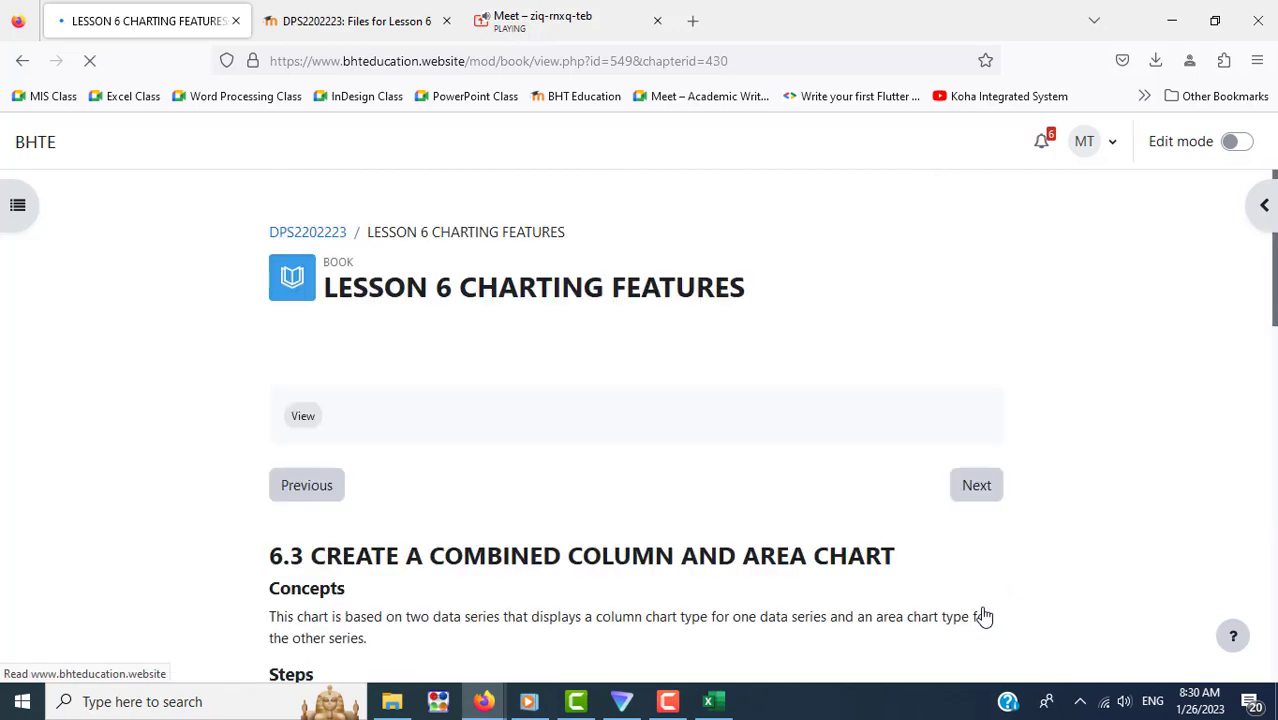
{"action": "scroll", "coordinate": [966, 502], "scroll_direction": "down", "scroll_amount": 3}
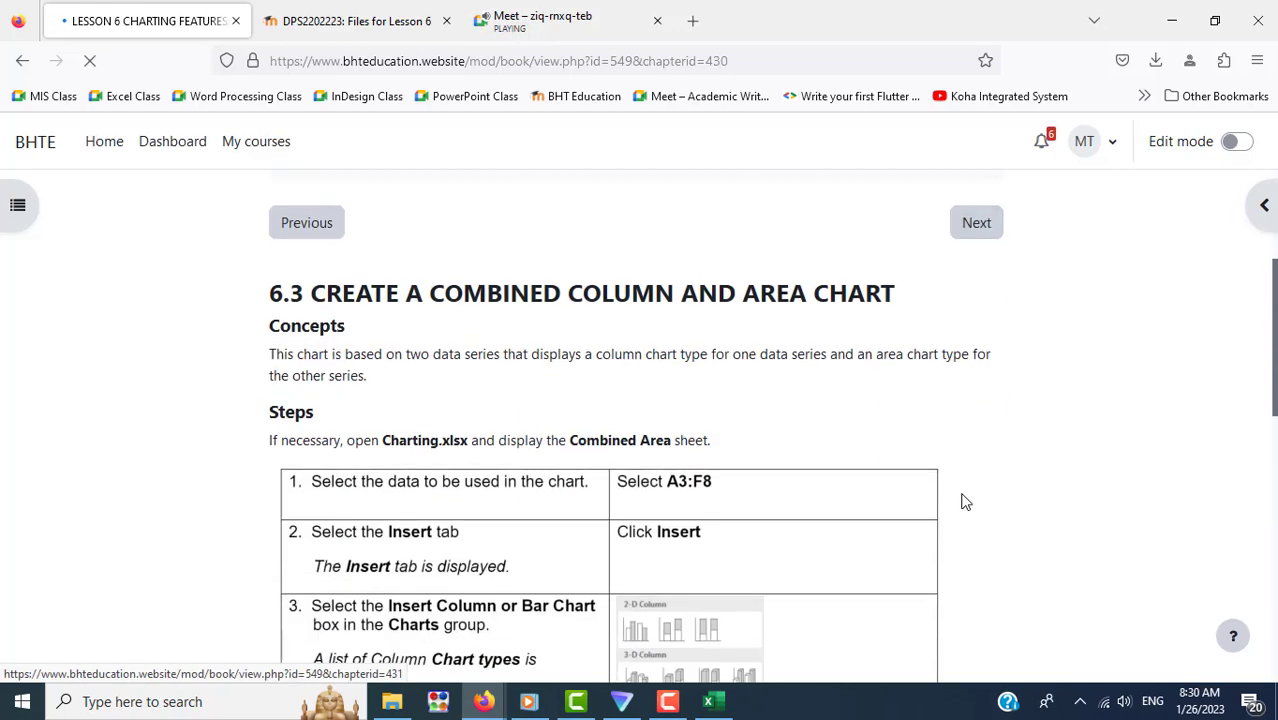
{"action": "scroll", "coordinate": [966, 502], "scroll_direction": "down", "scroll_amount": 4}
{"action": "scroll", "coordinate": [966, 502], "scroll_direction": "up", "scroll_amount": 4}
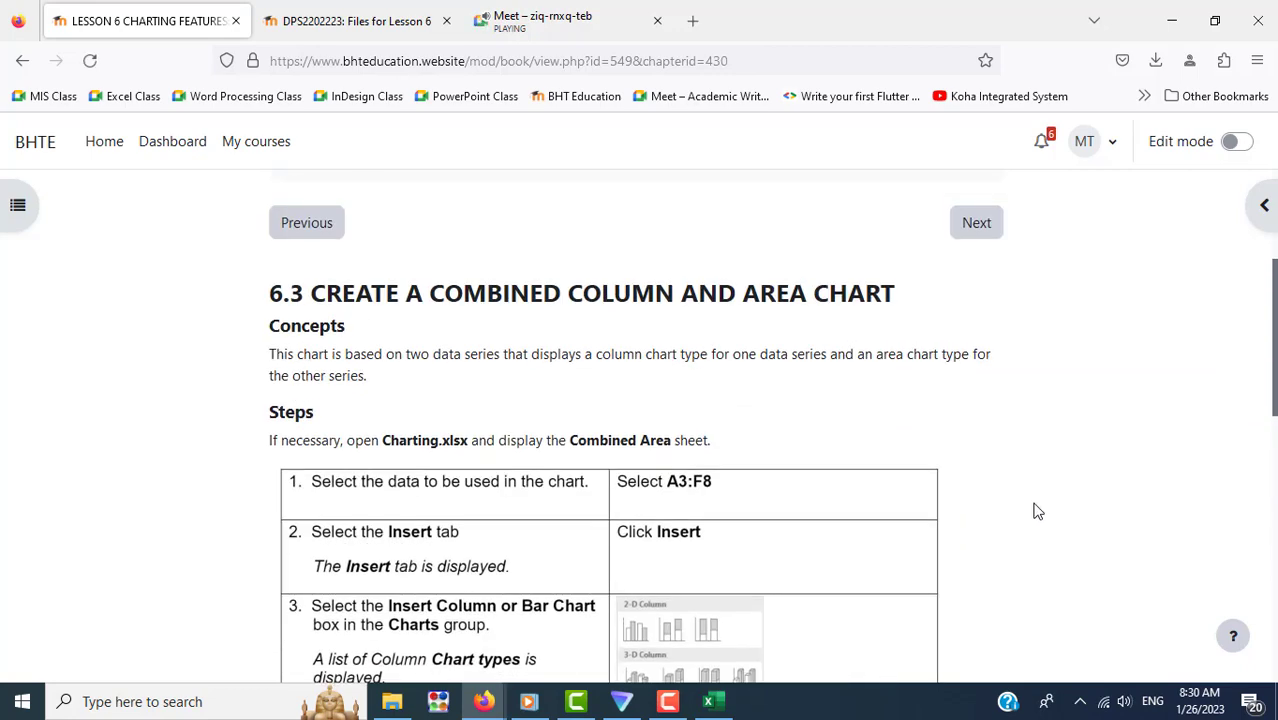
{"action": "scroll", "coordinate": [1036, 509], "scroll_direction": "down", "scroll_amount": 3}
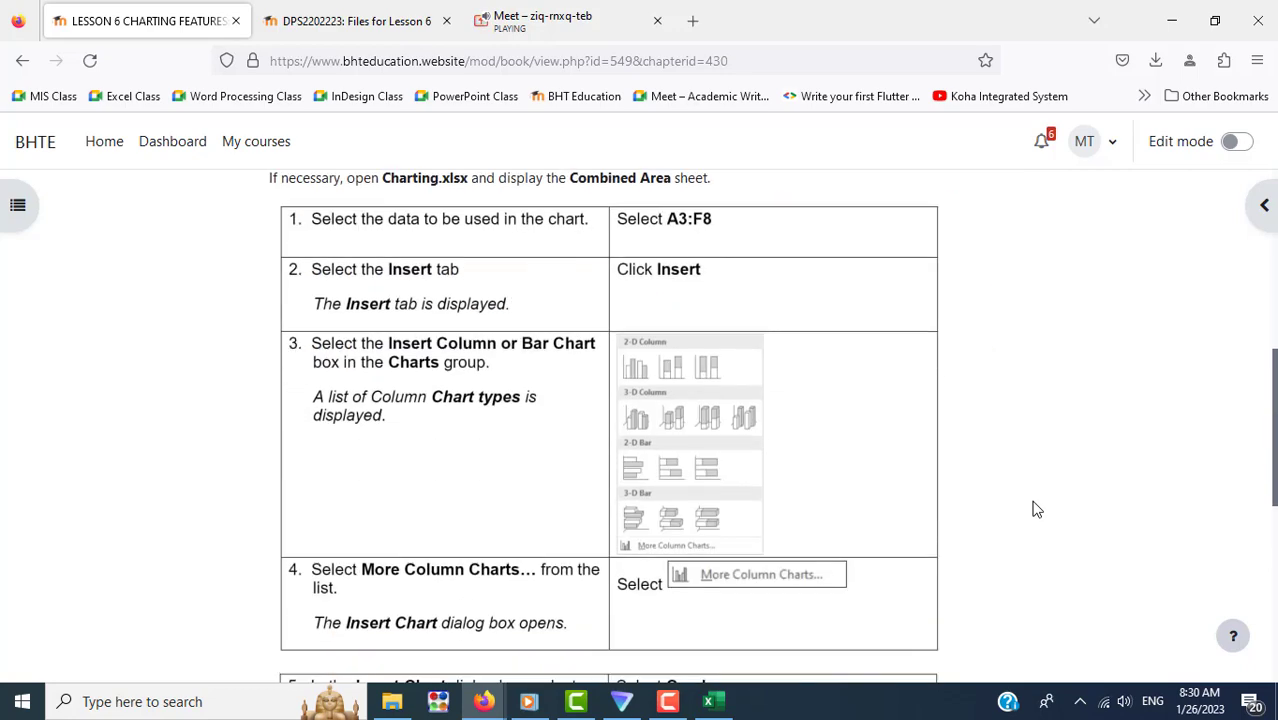
{"action": "scroll", "coordinate": [1036, 509], "scroll_direction": "up", "scroll_amount": 2}
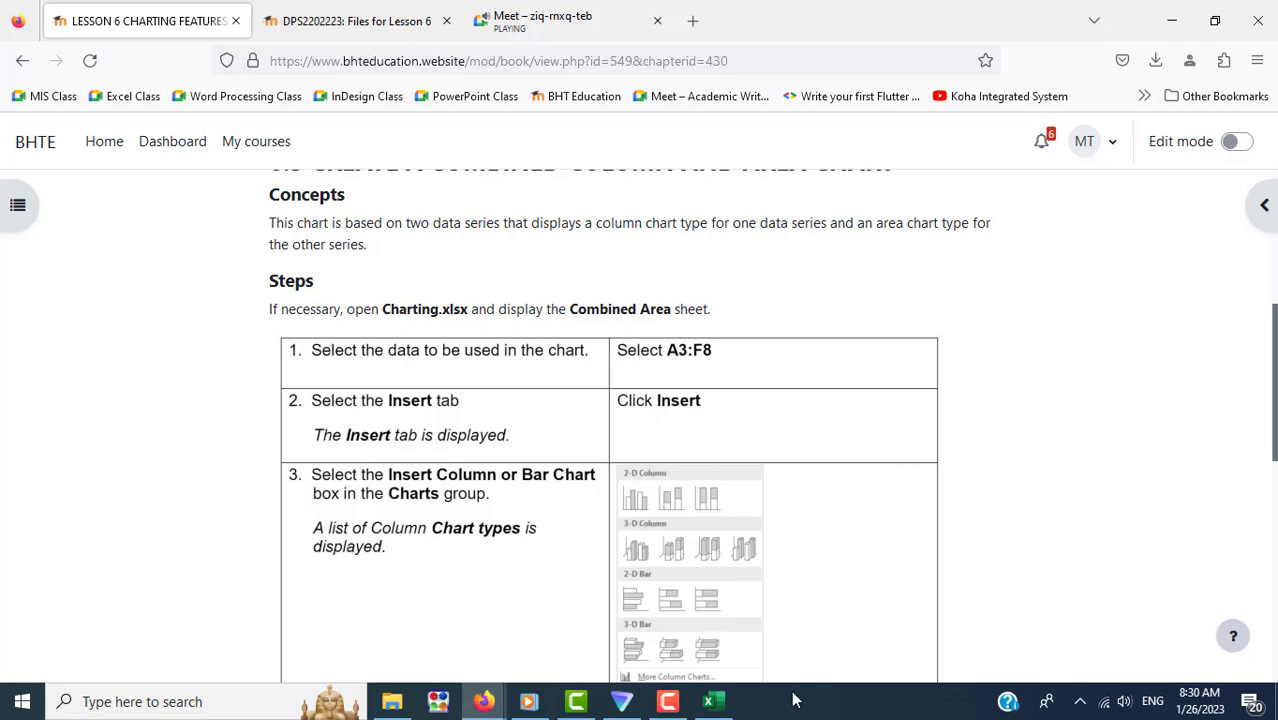
Step: Open the Combined Area sheet in Excel, then scroll through the lesson's 6.3 steps
{"action": "left_click", "coordinate": [710, 702]}
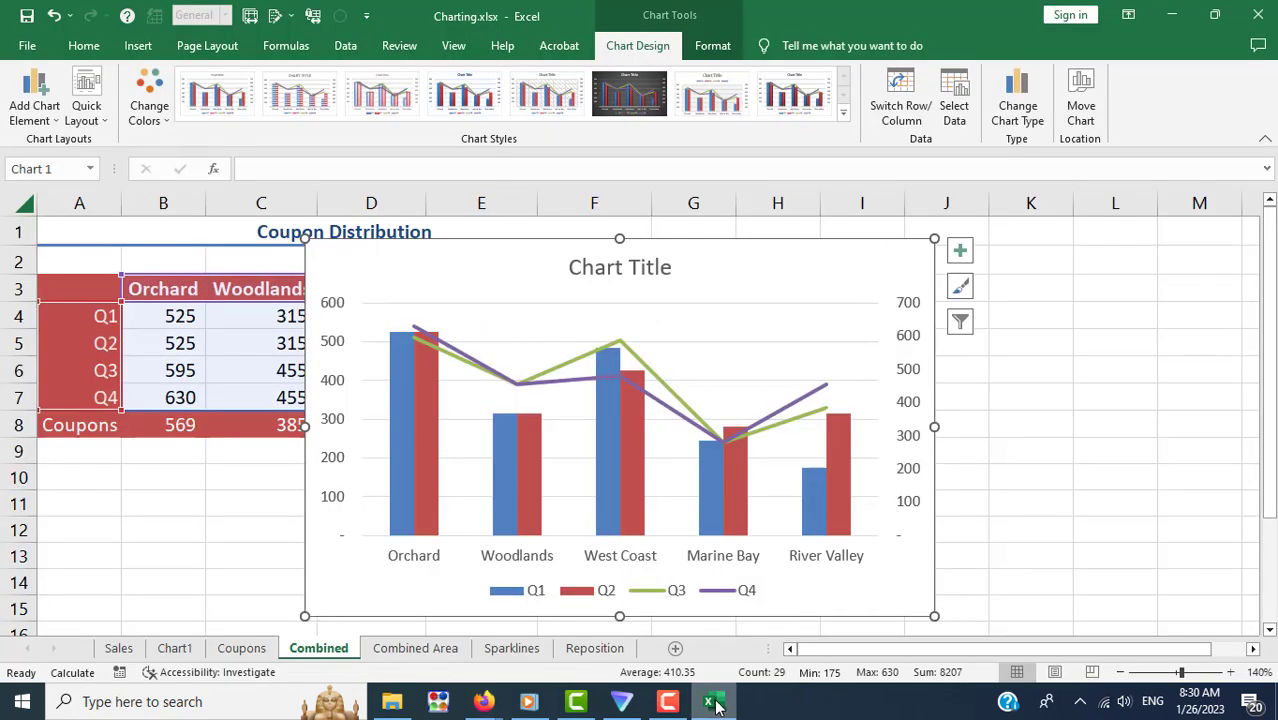
{"action": "left_click", "coordinate": [712, 703]}
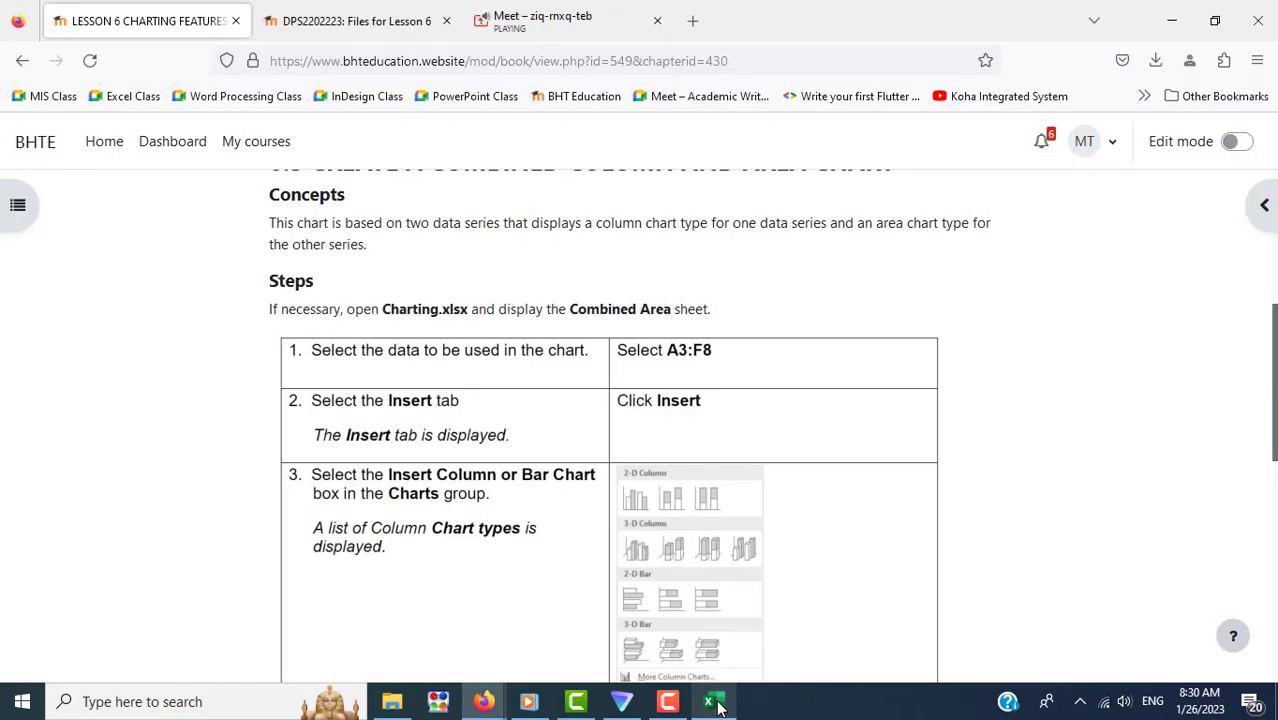
{"action": "left_click", "coordinate": [716, 703]}
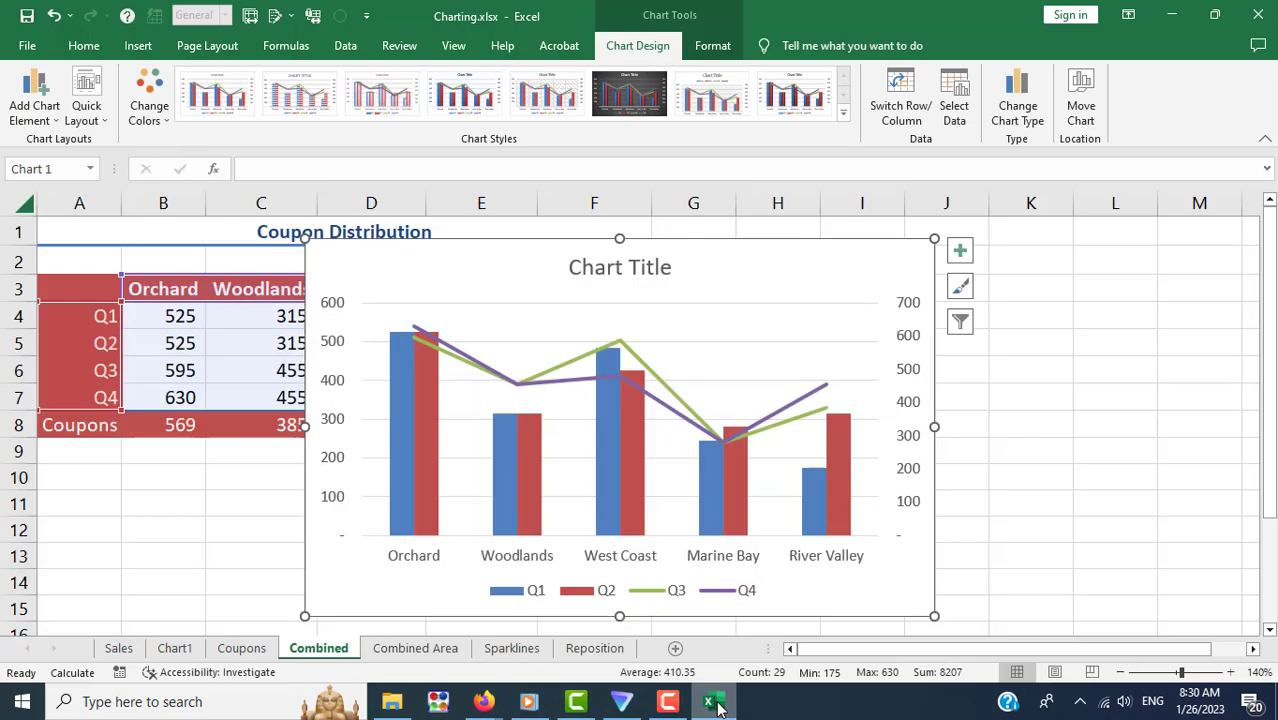
{"action": "left_click", "coordinate": [424, 655]}
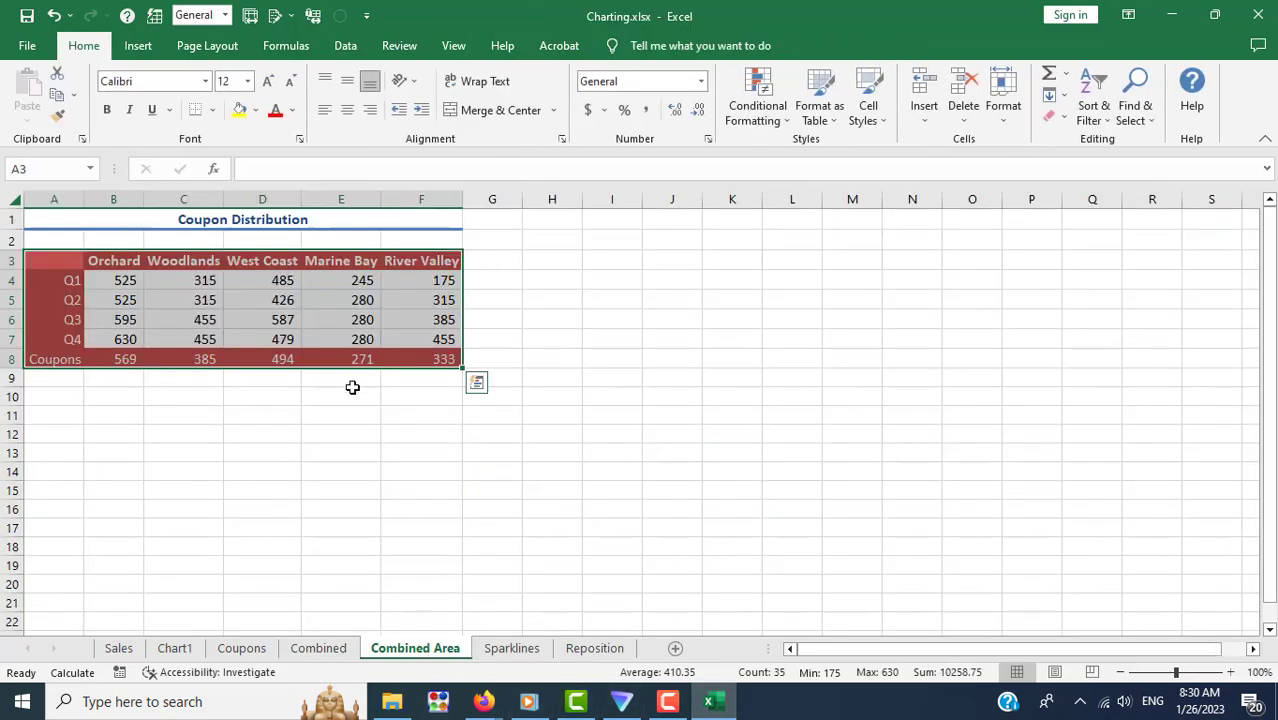
{"action": "mouse_move", "coordinate": [483, 702]}
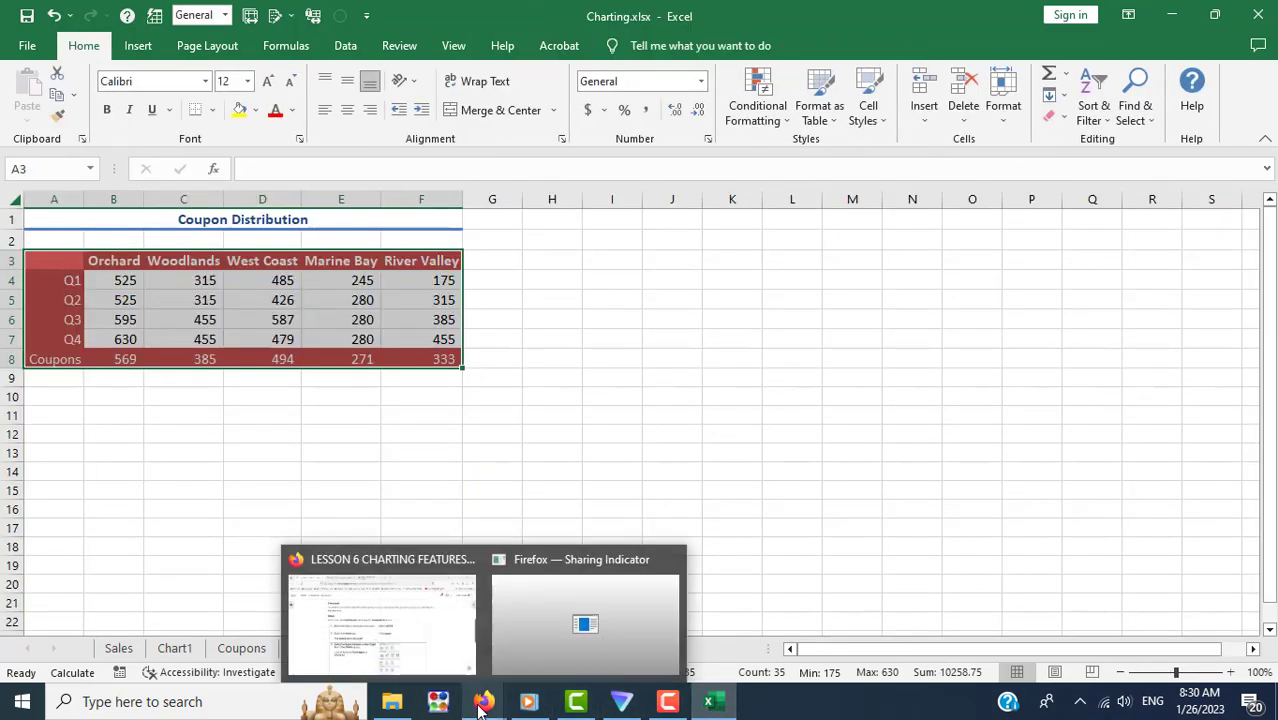
{"action": "left_click", "coordinate": [419, 640]}
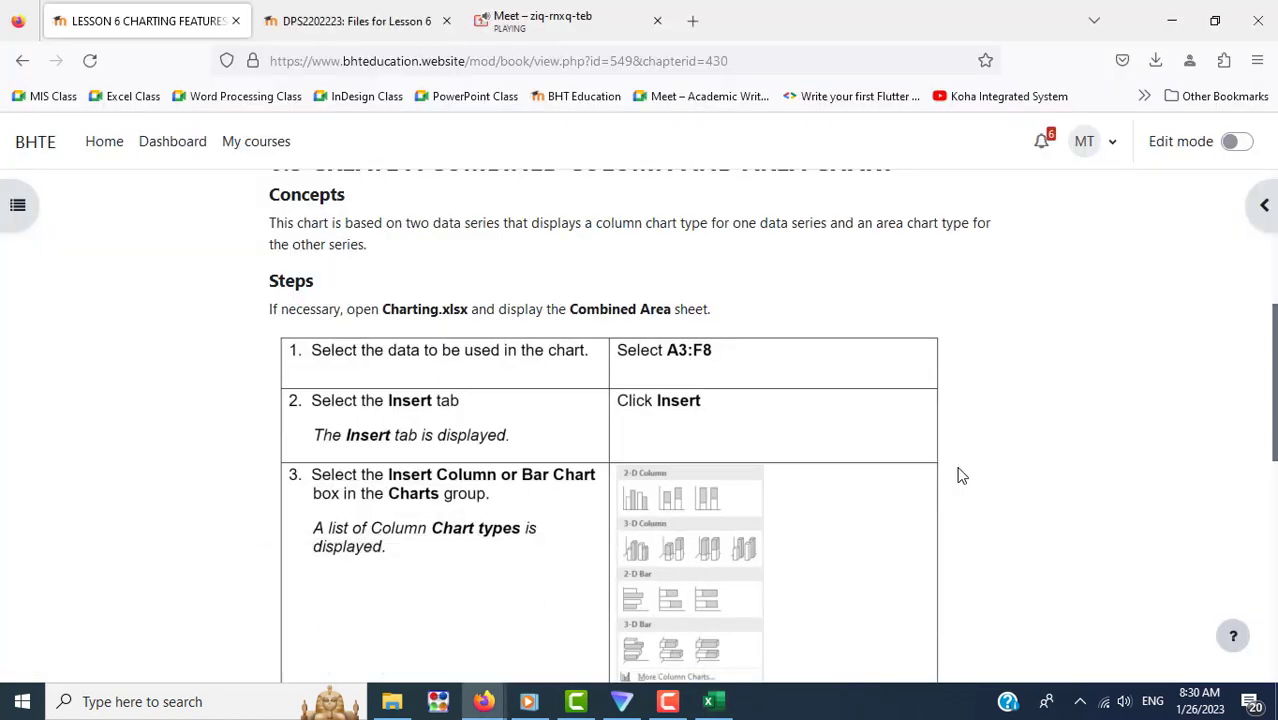
{"action": "scroll", "coordinate": [961, 476], "scroll_direction": "down", "scroll_amount": 2}
{"action": "scroll", "coordinate": [961, 476], "scroll_direction": "down", "scroll_amount": 2}
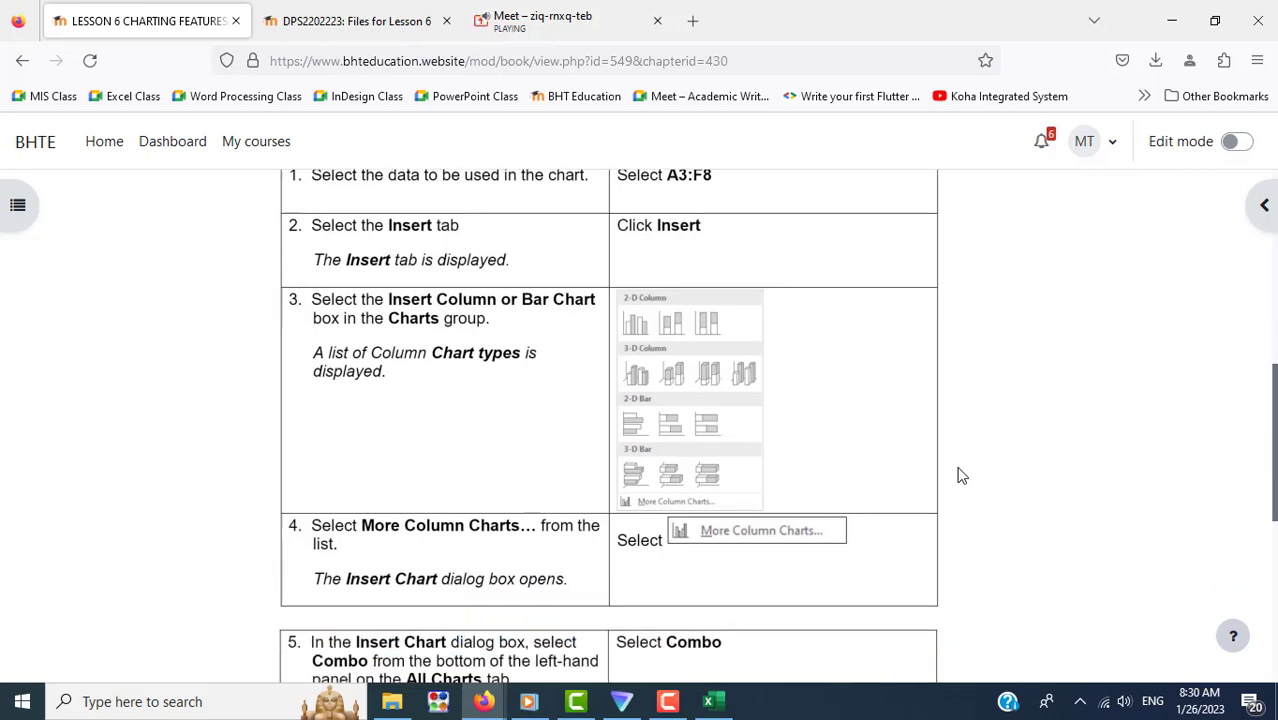
{"action": "scroll", "coordinate": [961, 476], "scroll_direction": "down", "scroll_amount": 2}
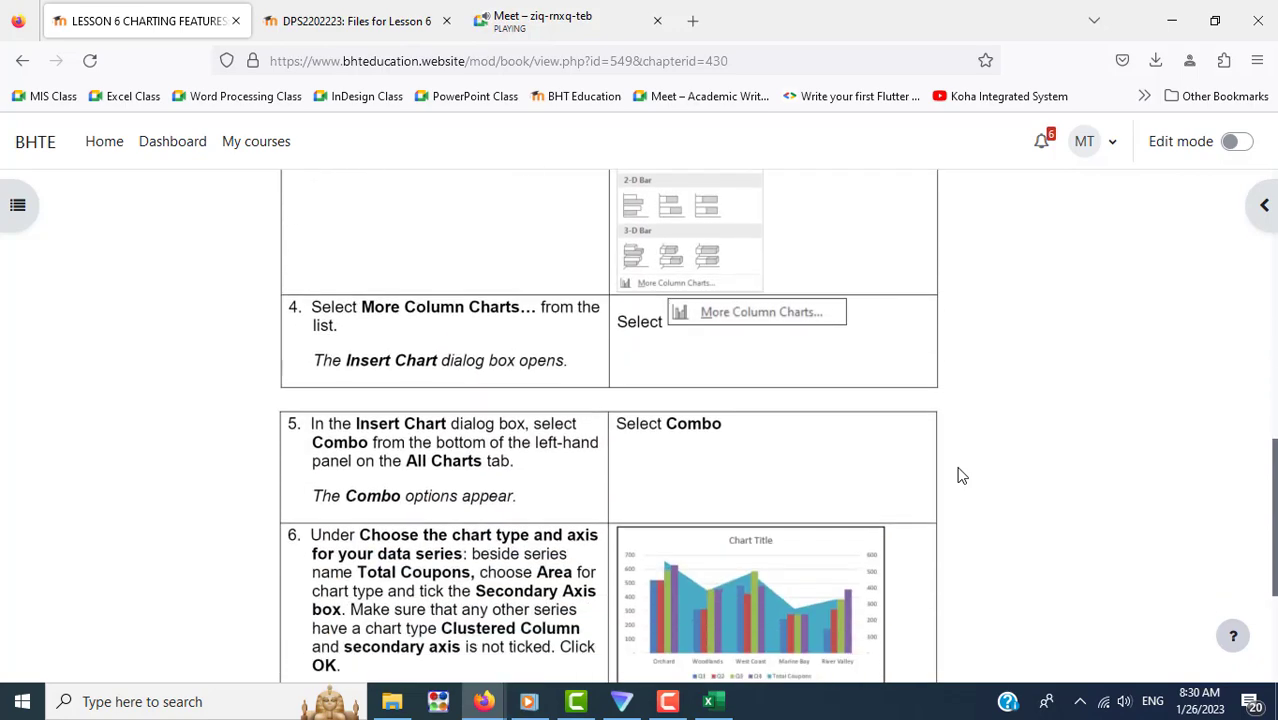
{"action": "scroll", "coordinate": [961, 476], "scroll_direction": "down", "scroll_amount": 2}
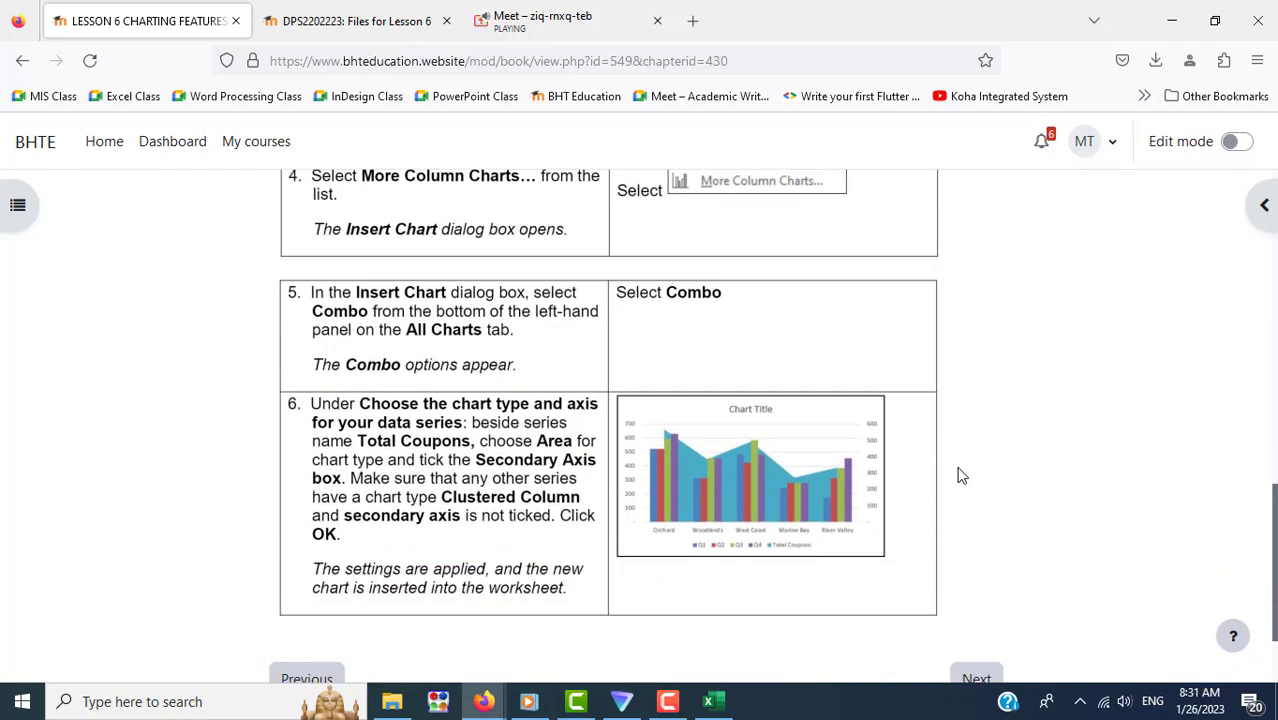
{"action": "scroll", "coordinate": [961, 476], "scroll_direction": "up", "scroll_amount": 2}
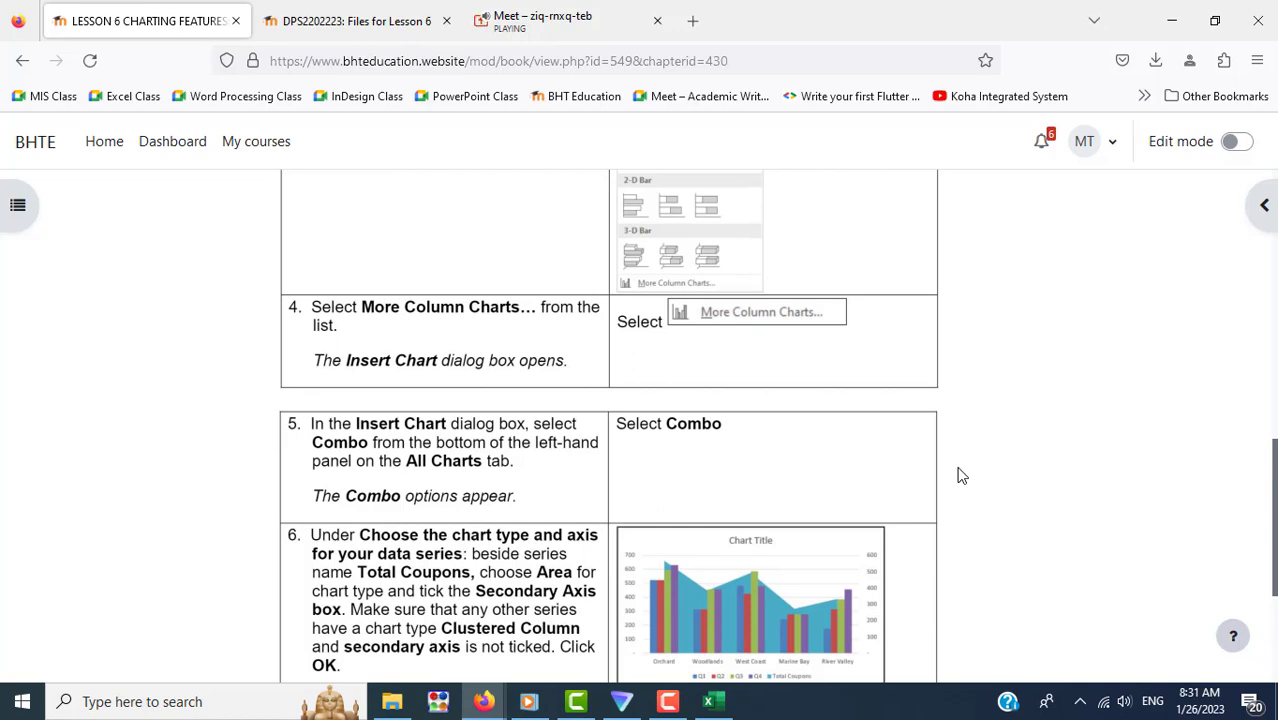
Step: Back in Excel, select the coupon data A3:F7 and open the Insert tab's column chart choices
{"action": "left_click", "coordinate": [712, 703]}
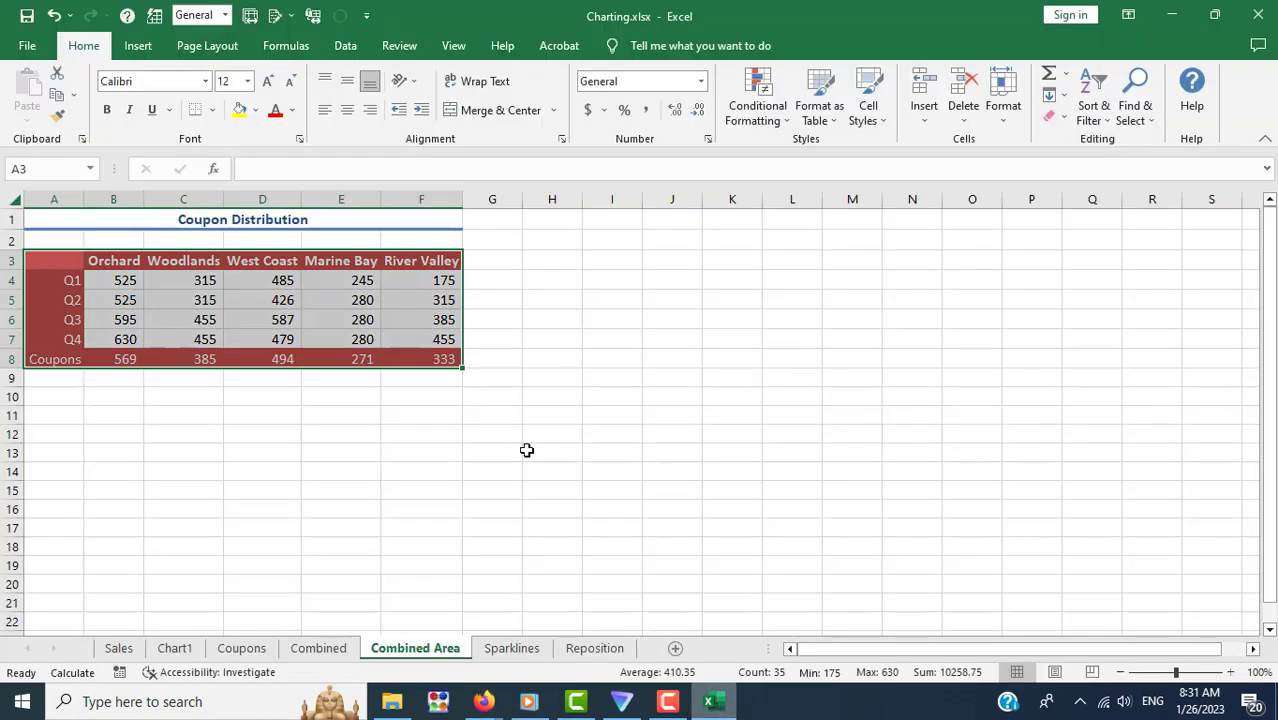
{"action": "left_click", "coordinate": [170, 319]}
{"action": "left_click_drag", "start_coordinate": [30, 259], "coordinate": [431, 339]}
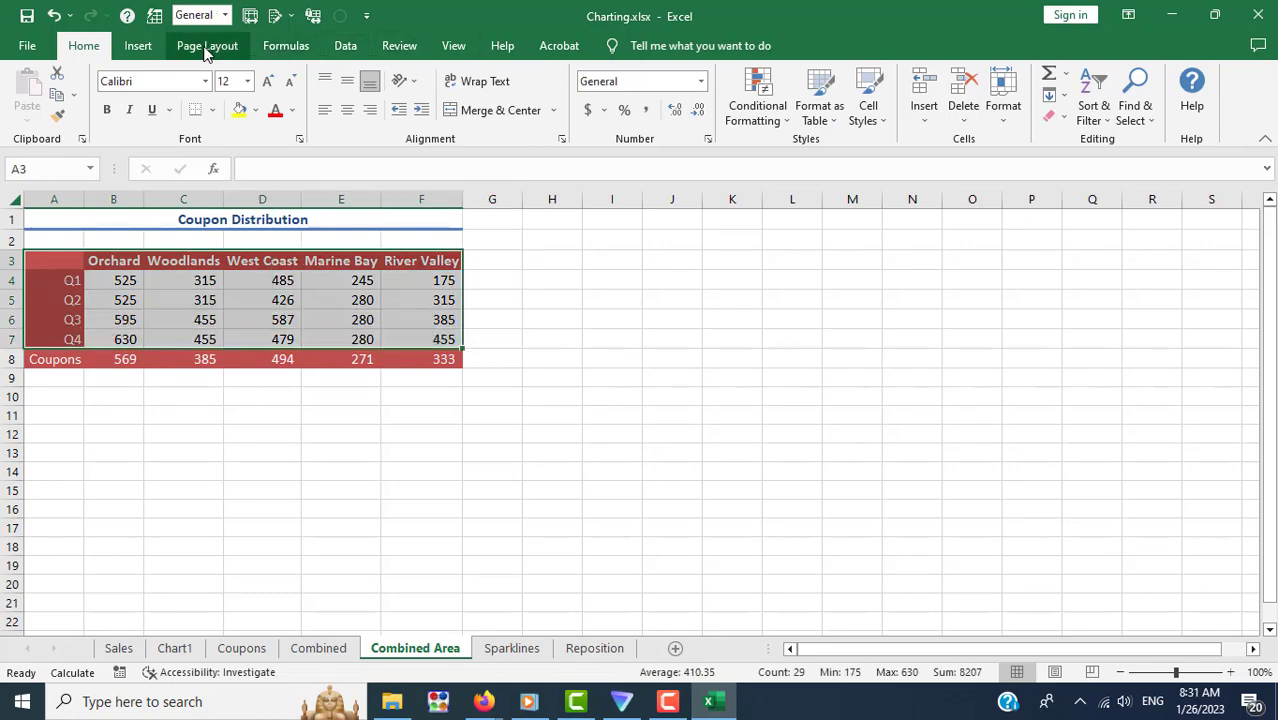
{"action": "left_click", "coordinate": [138, 45]}
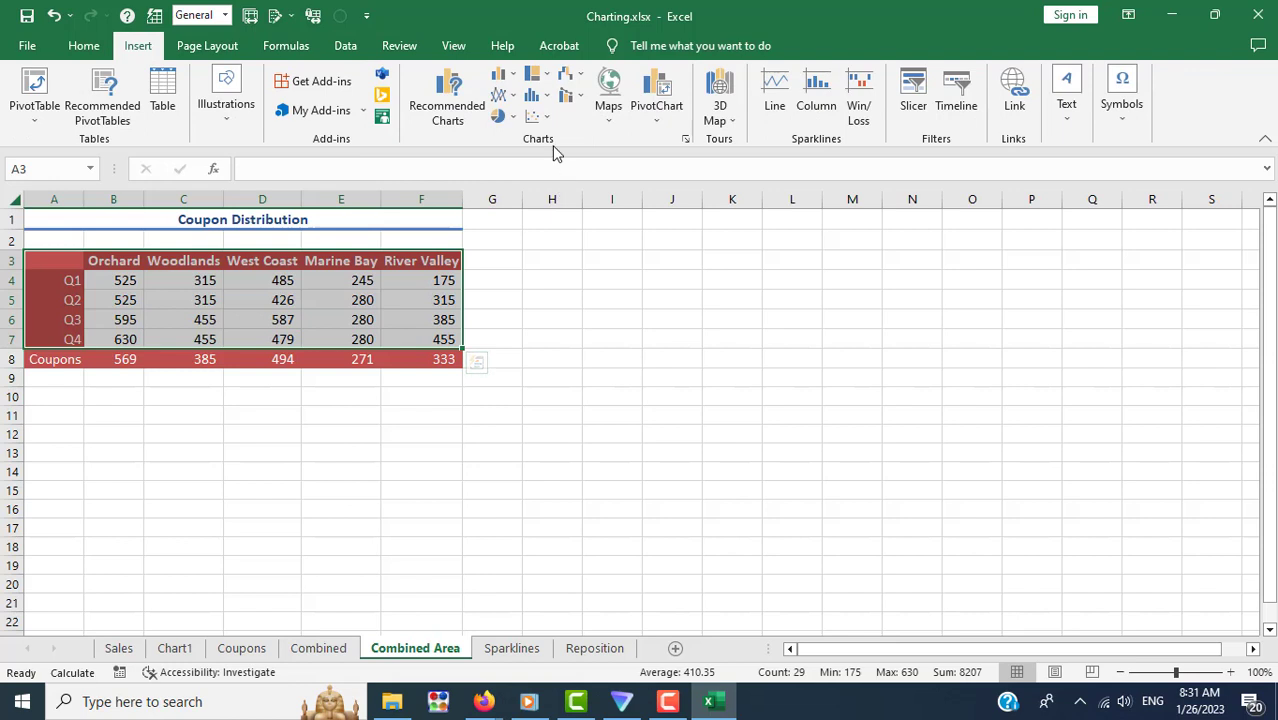
{"action": "left_click", "coordinate": [503, 75]}
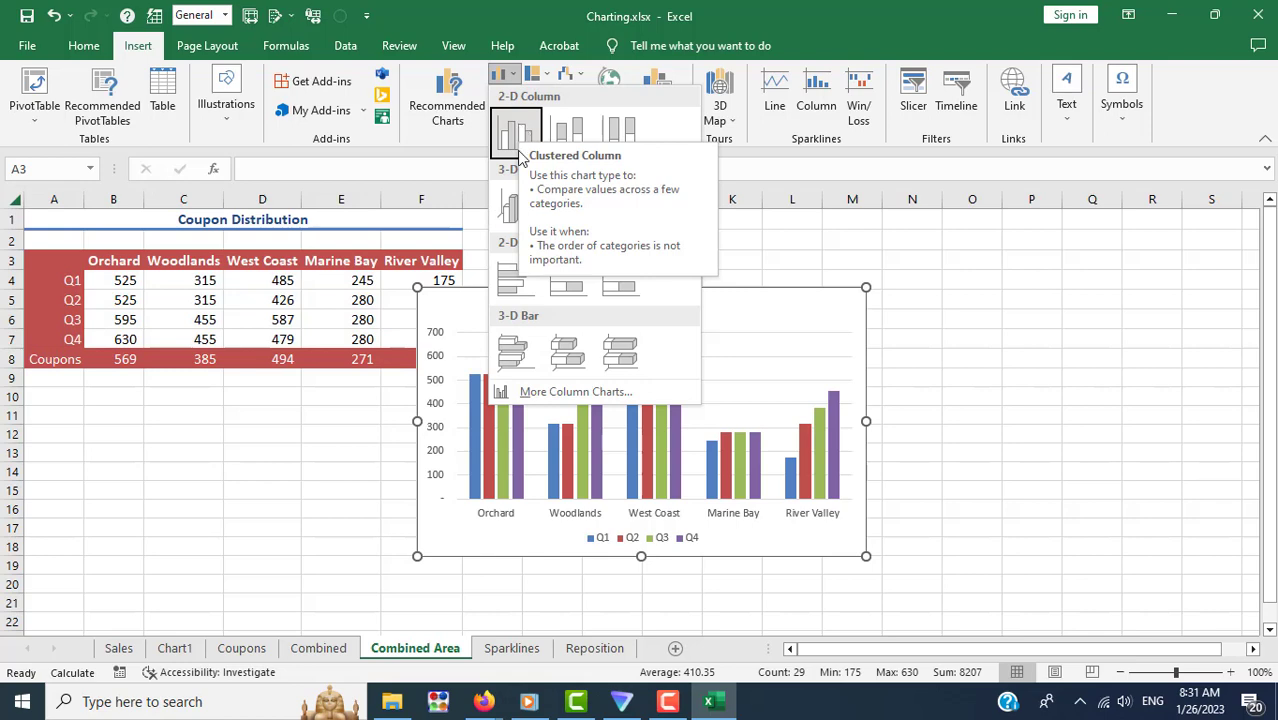
Step: Open the full Insert Chart dialog and switch to the Combo chart type
{"action": "left_click", "coordinate": [556, 392]}
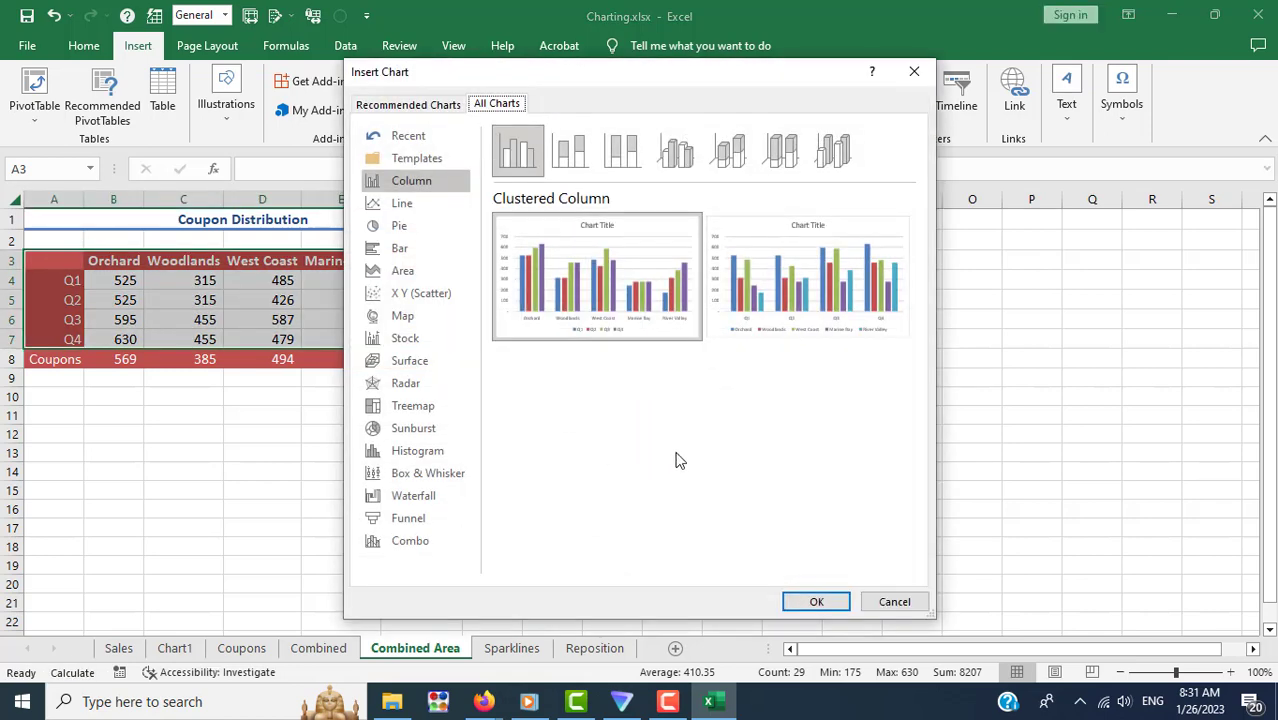
{"action": "mouse_move", "coordinate": [773, 77]}
{"action": "left_mouse_down"}
{"action": "mouse_move", "coordinate": [515, 125]}
{"action": "mouse_move", "coordinate": [775, 75]}
{"action": "left_mouse_up"}
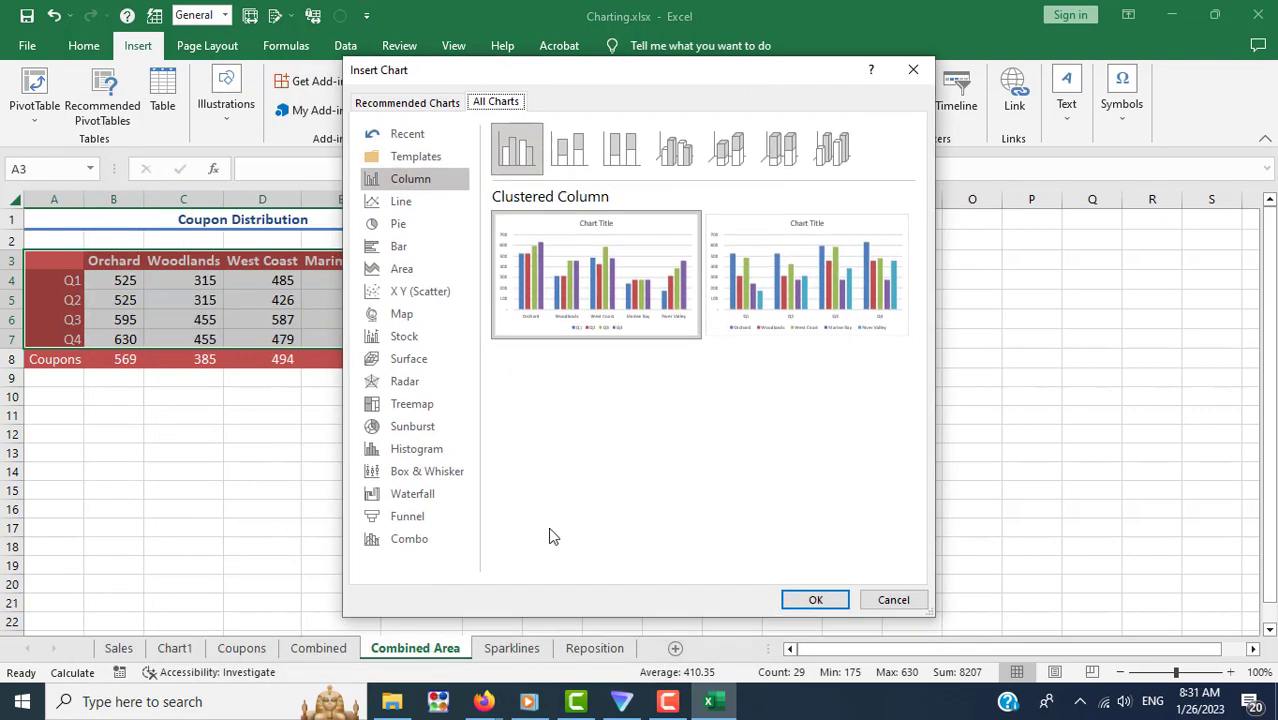
{"action": "left_click", "coordinate": [403, 542]}
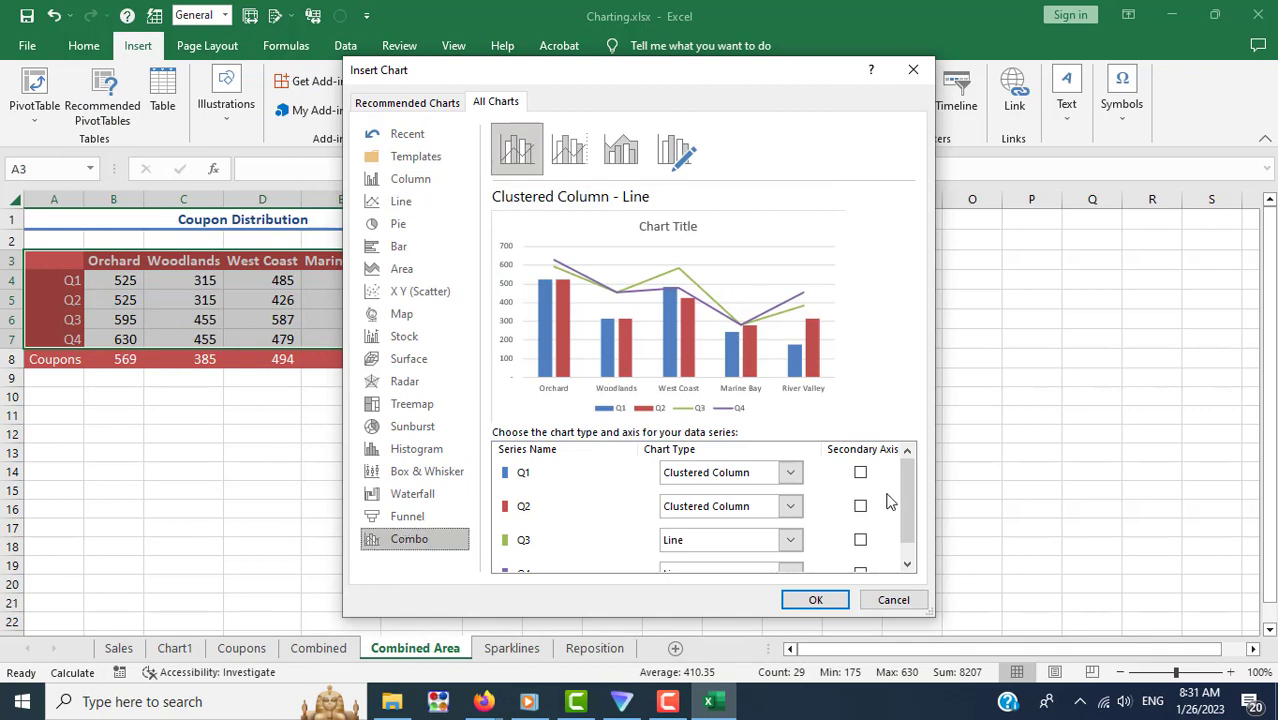
{"action": "mouse_move", "coordinate": [907, 490]}
{"action": "left_mouse_down"}
{"action": "mouse_move", "coordinate": [907, 530]}
{"action": "mouse_move", "coordinate": [903, 461]}
{"action": "left_mouse_up"}
{"action": "left_click_drag", "start_coordinate": [911, 470], "coordinate": [917, 518]}
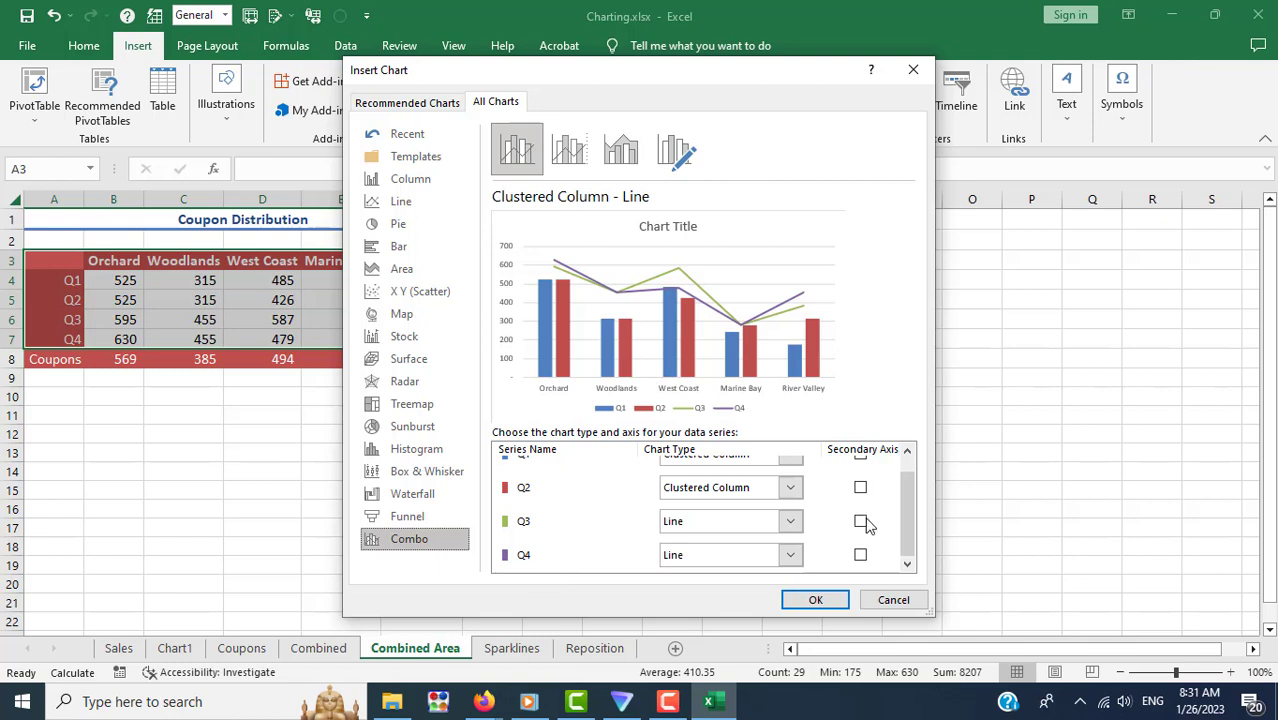
Step: Keep Q3 and Q4 as Line series with Secondary Axis unticked, then return to the lesson
{"action": "key", "text": "Tab"}
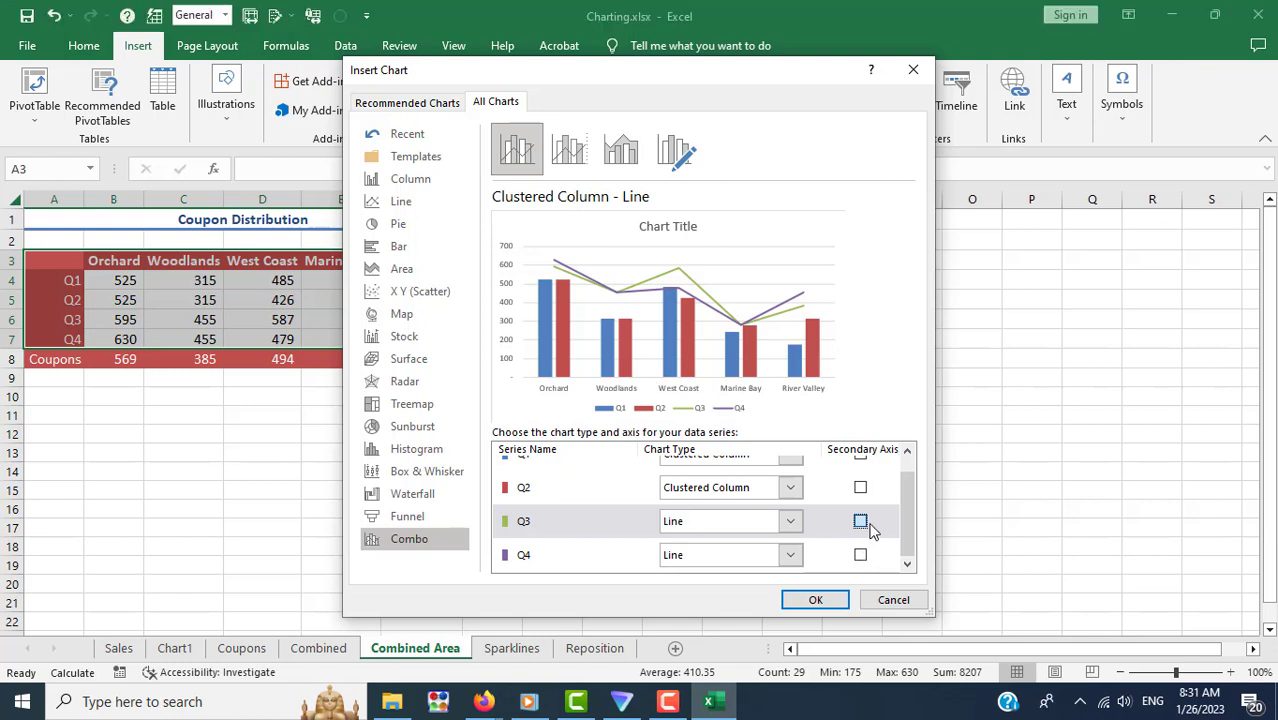
{"action": "left_click", "coordinate": [866, 522]}
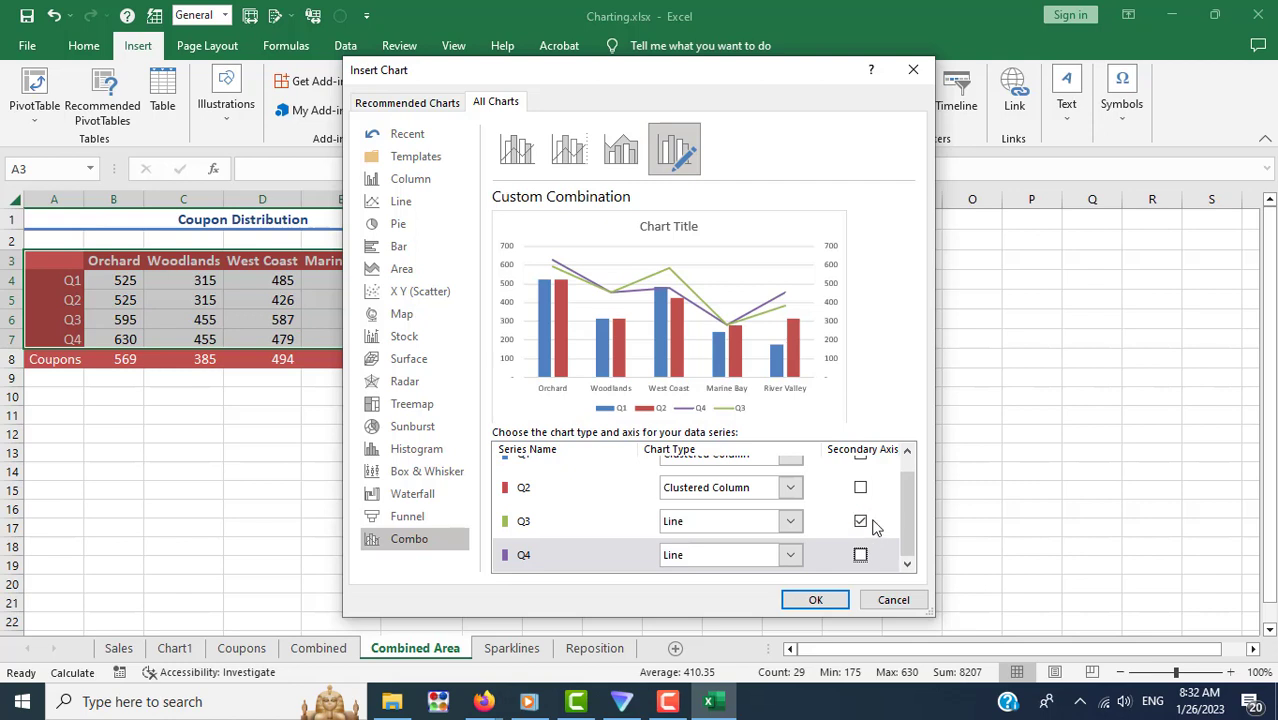
{"action": "left_click", "coordinate": [861, 555]}
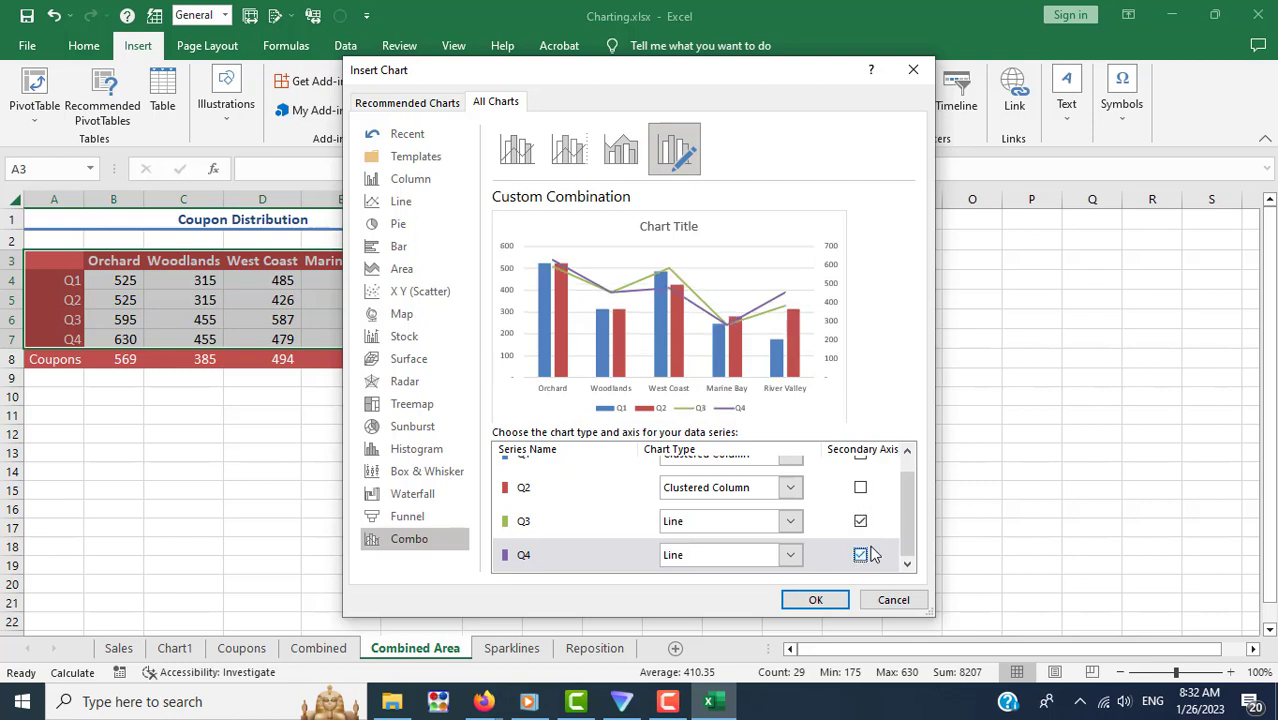
{"action": "left_click", "coordinate": [860, 521]}
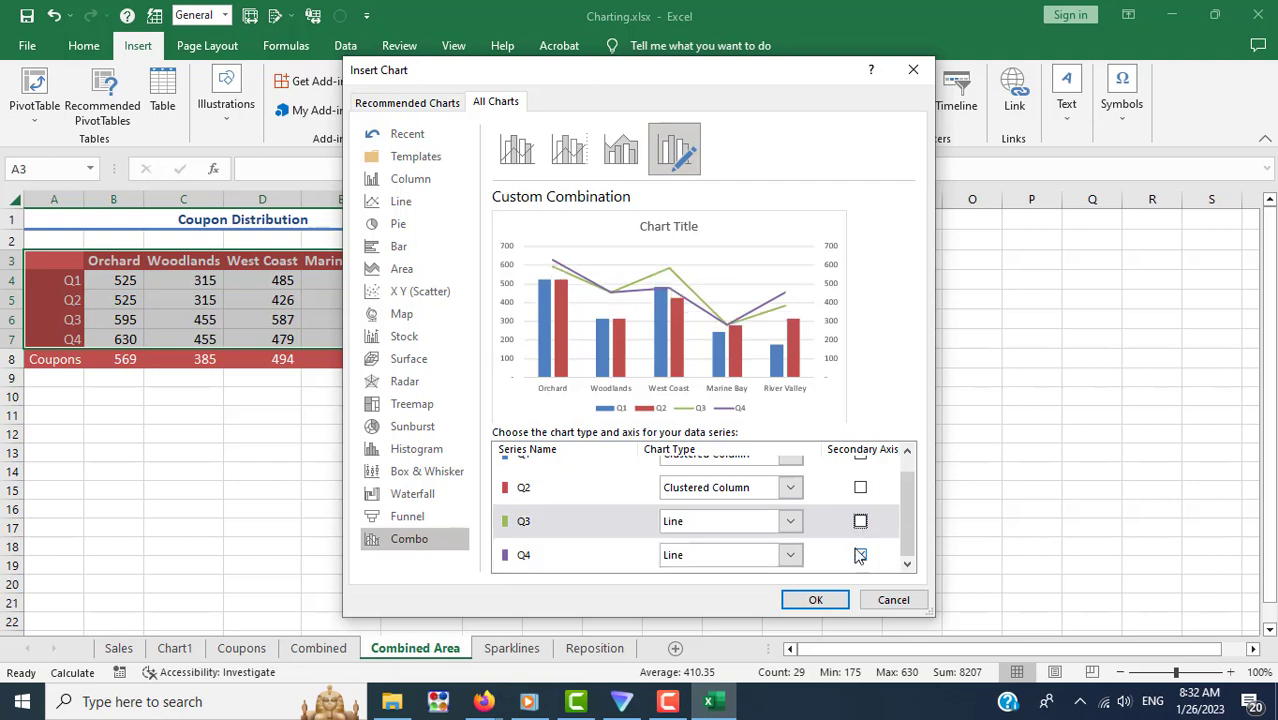
{"action": "left_click", "coordinate": [860, 555]}
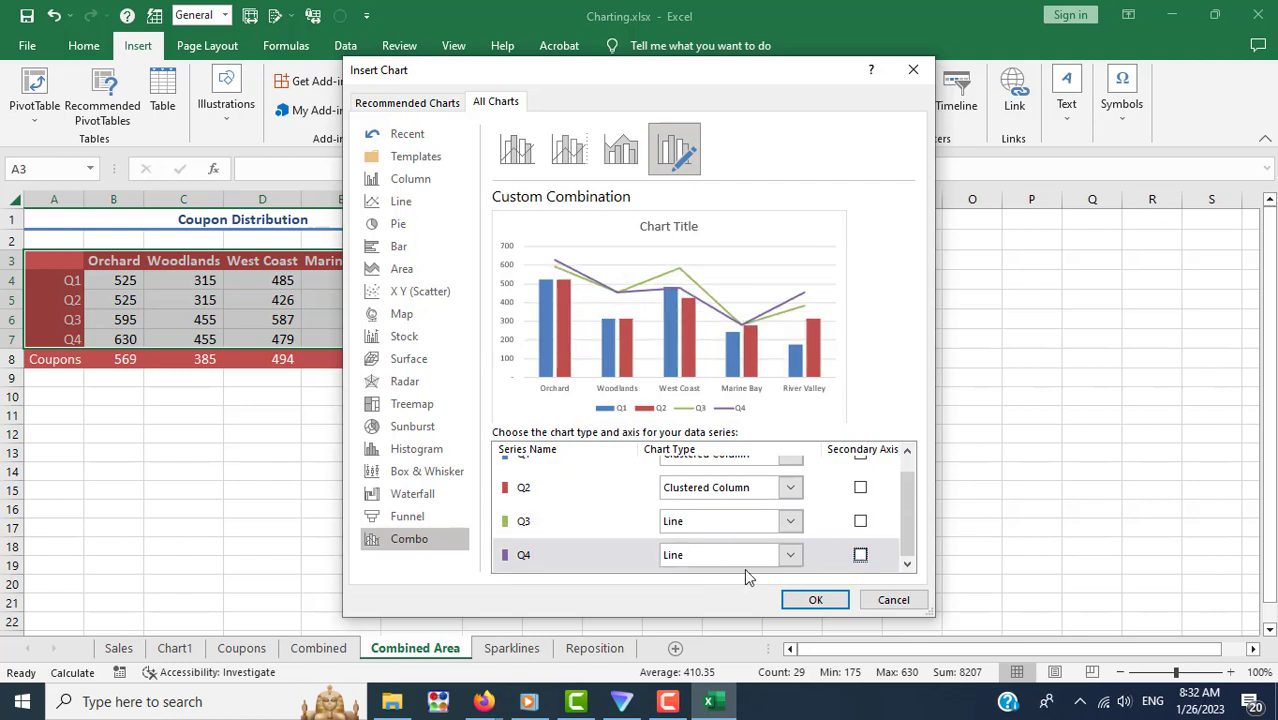
{"action": "left_click", "coordinate": [484, 702]}
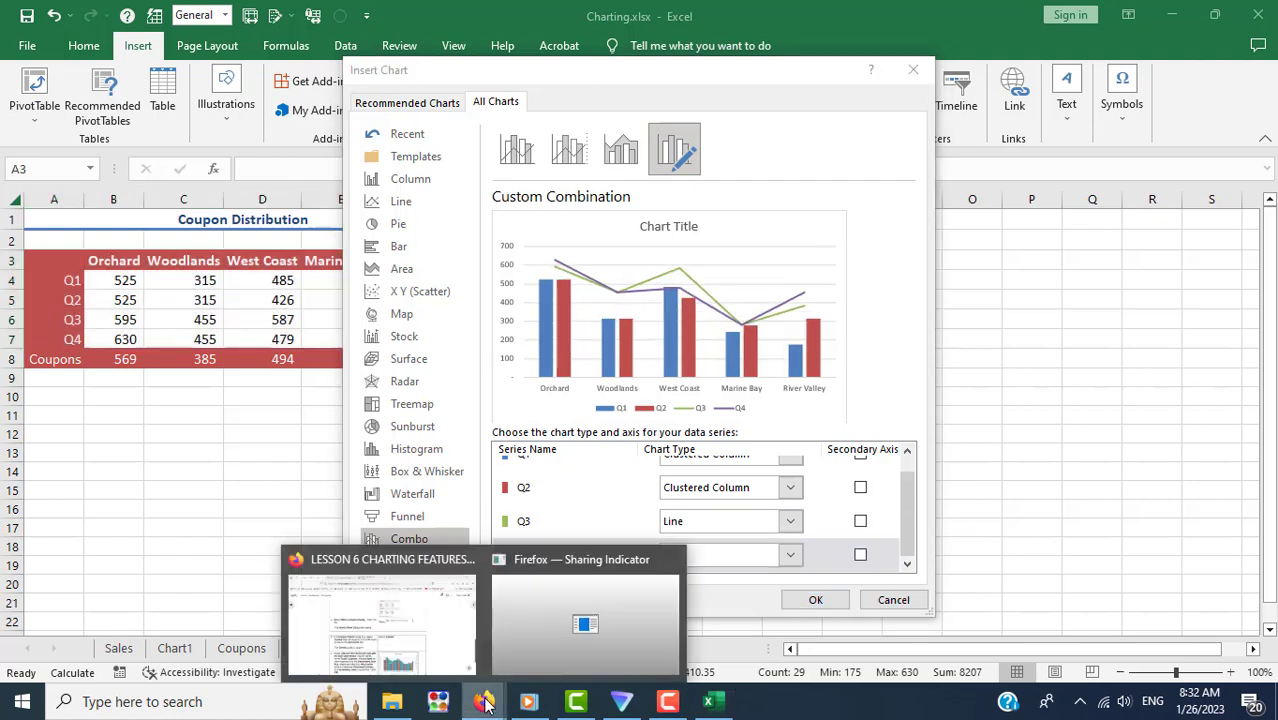
{"action": "left_click", "coordinate": [380, 614]}
{"action": "scroll", "coordinate": [987, 545], "scroll_direction": "down", "scroll_amount": 1}
{"action": "scroll", "coordinate": [987, 545], "scroll_direction": "down", "scroll_amount": 2}
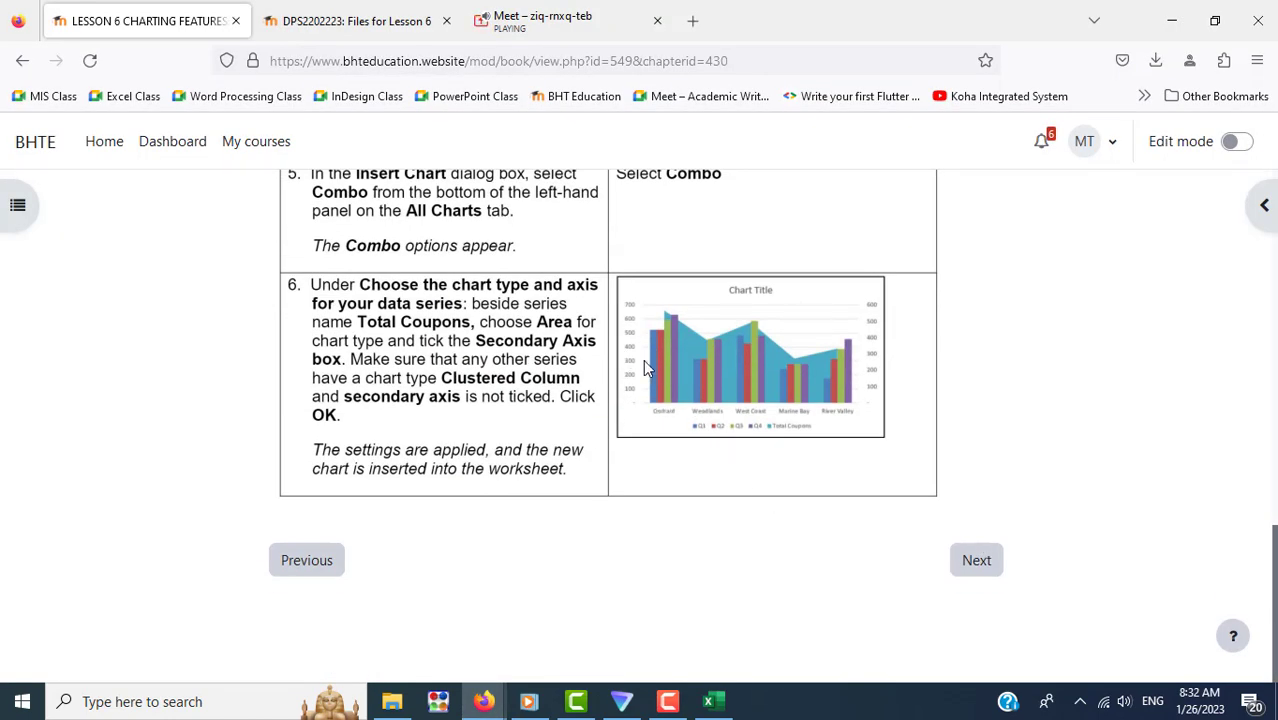
{"action": "scroll", "coordinate": [842, 475], "scroll_direction": "up", "scroll_amount": 3}
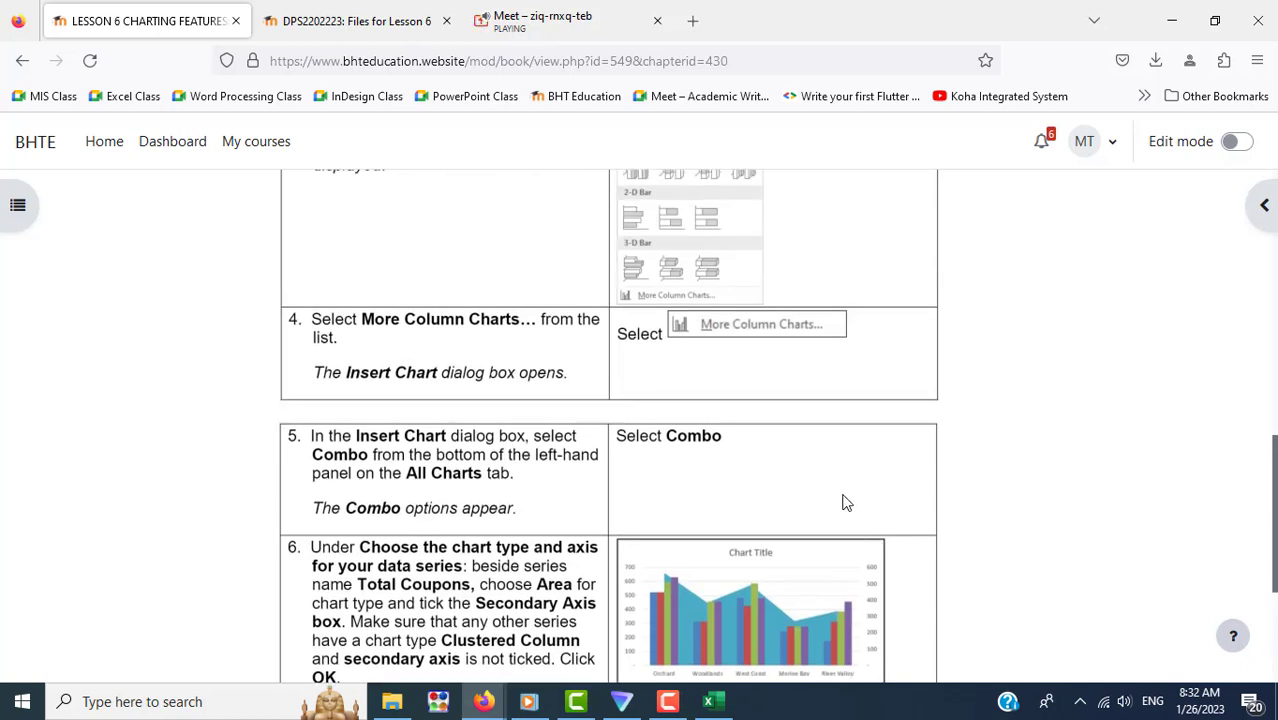
{"action": "scroll", "coordinate": [843, 502], "scroll_direction": "down", "scroll_amount": 2}
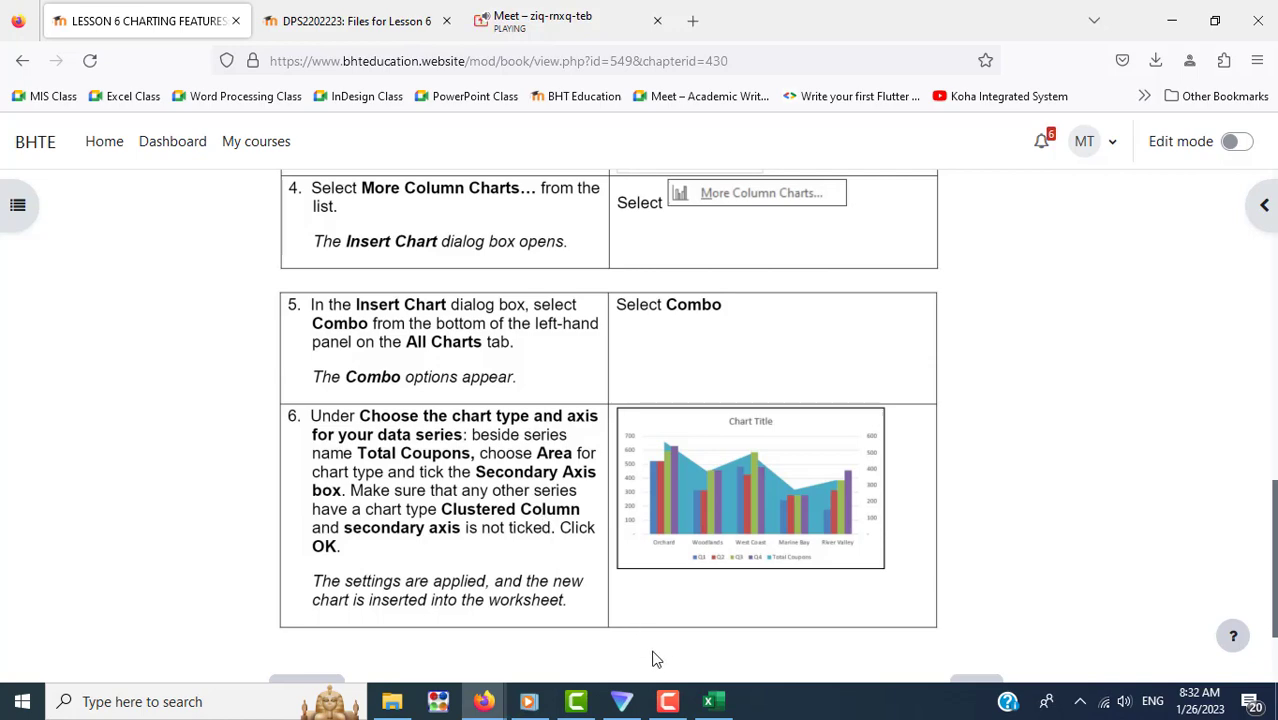
{"action": "left_click", "coordinate": [712, 703]}
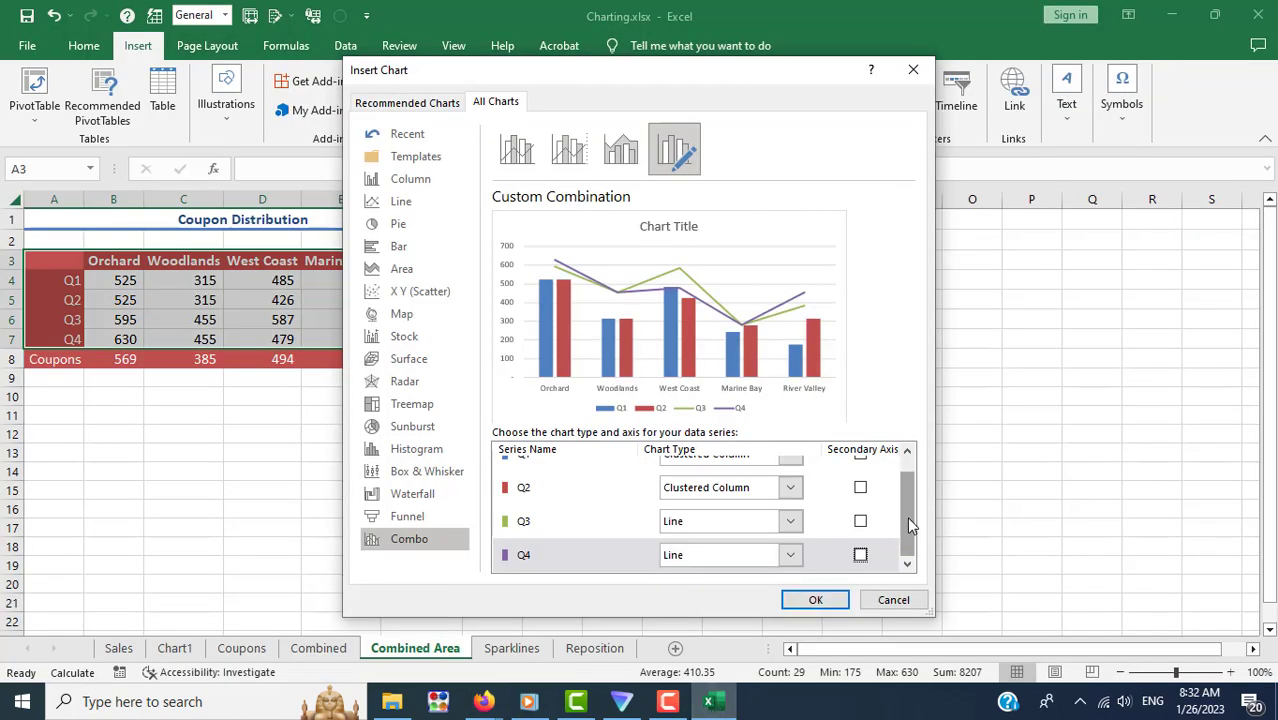
Step: Change the Q3 and Q4 series chart type to Stacked Area
{"action": "left_click_drag", "start_coordinate": [908, 516], "coordinate": [908, 462]}
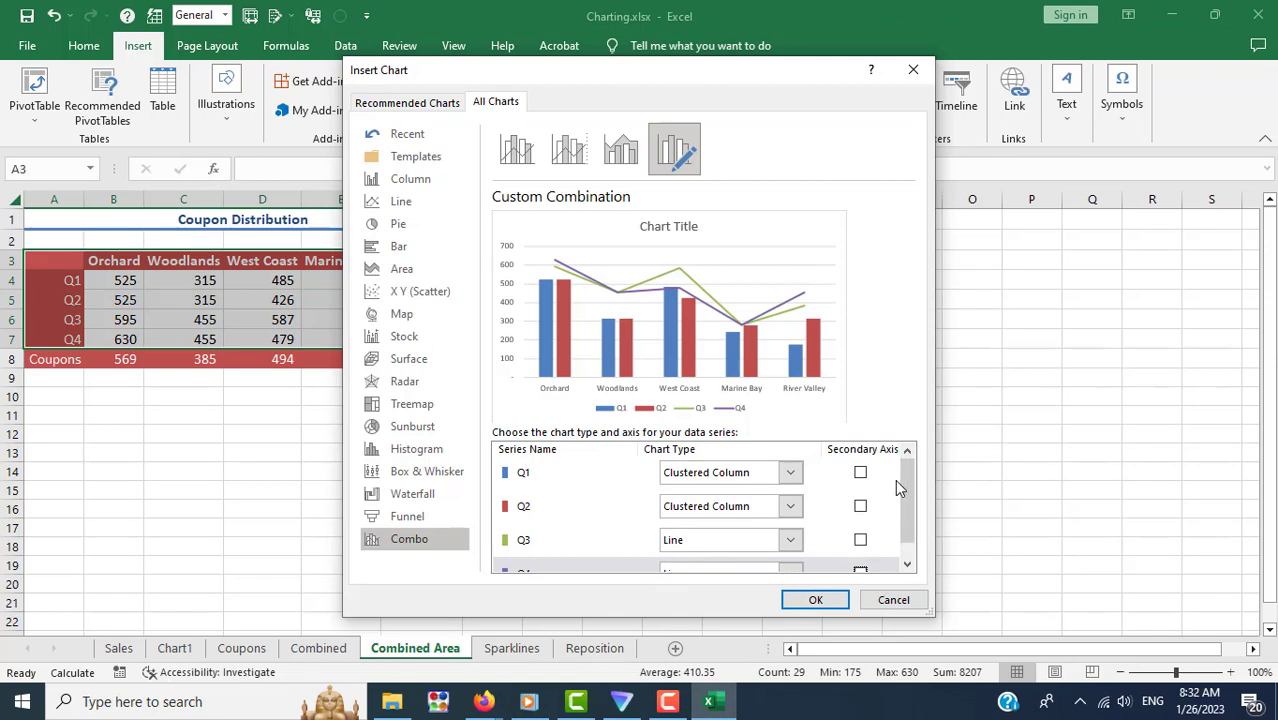
{"action": "left_click", "coordinate": [790, 540]}
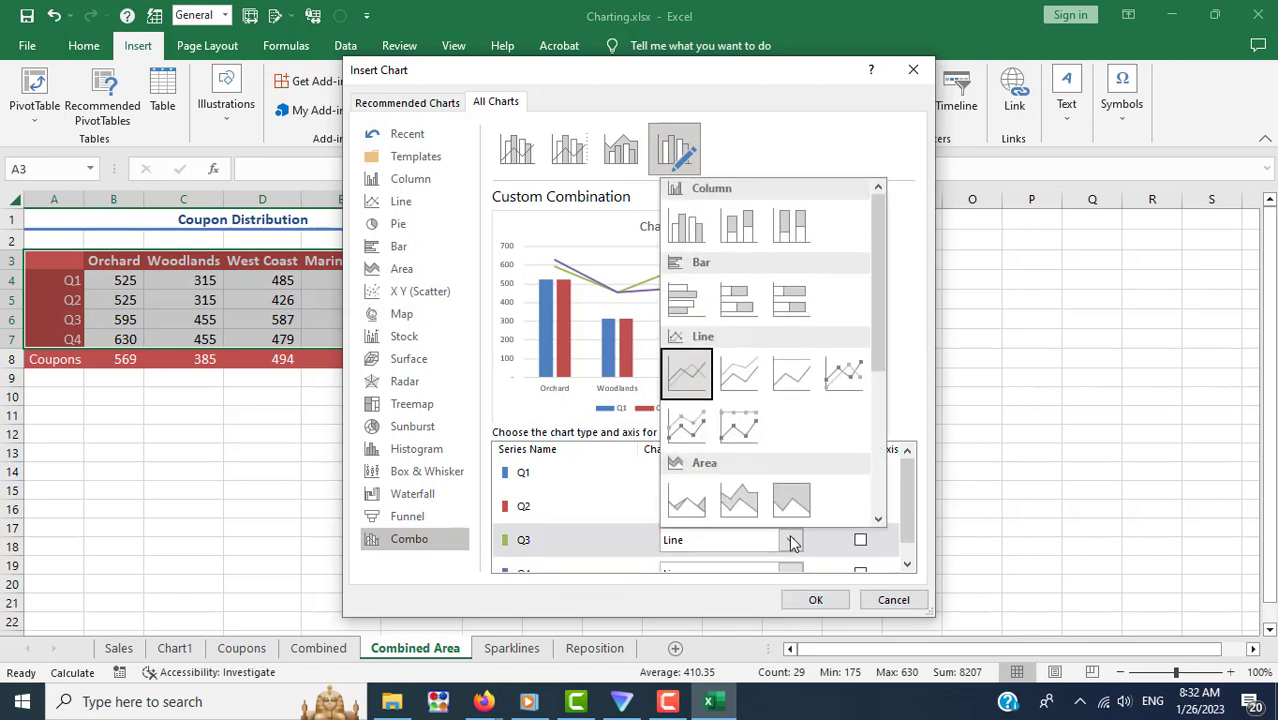
{"action": "left_click", "coordinate": [739, 509]}
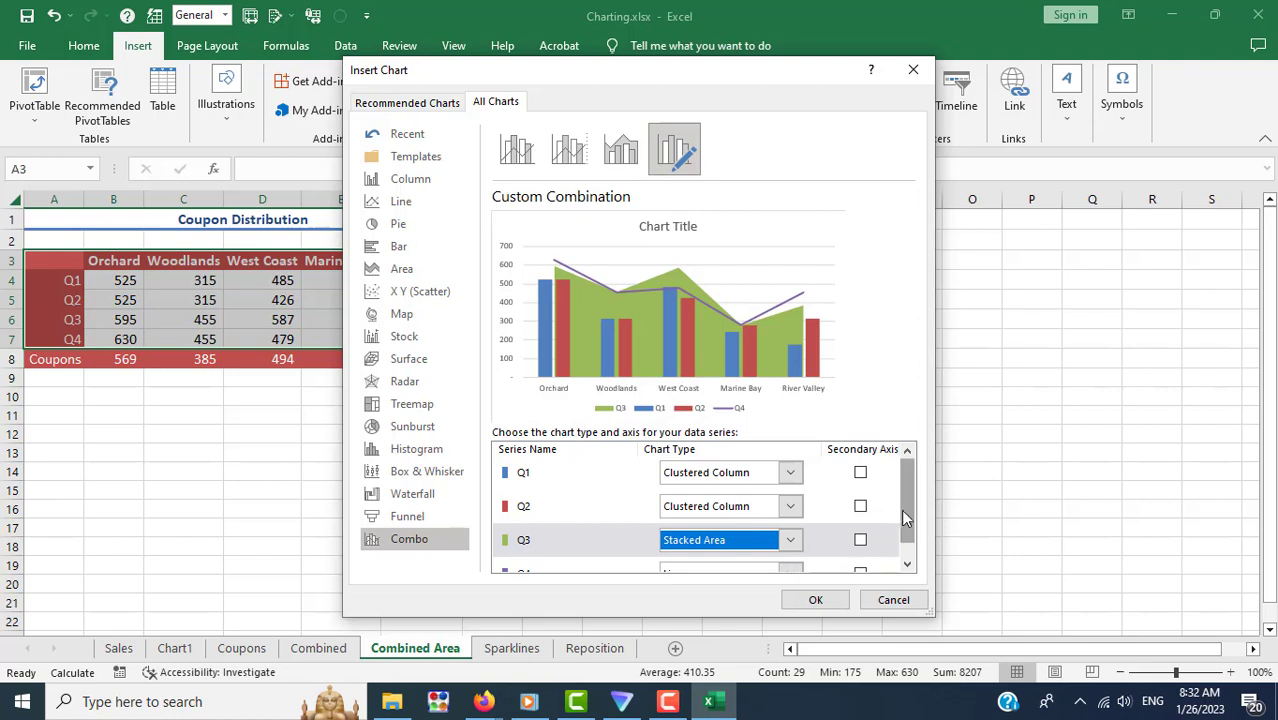
{"action": "scroll", "coordinate": [901, 509], "scroll_direction": "down", "scroll_amount": 2}
{"action": "left_click", "coordinate": [801, 558]}
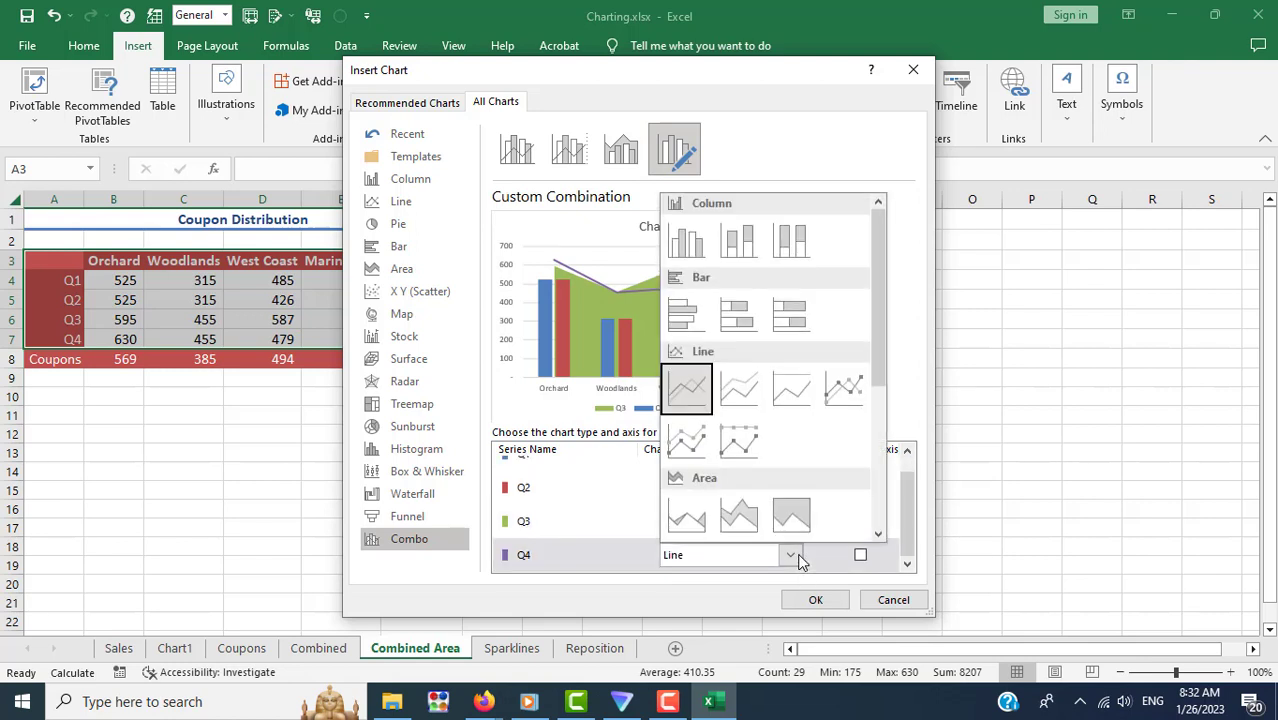
{"action": "left_click", "coordinate": [741, 531]}
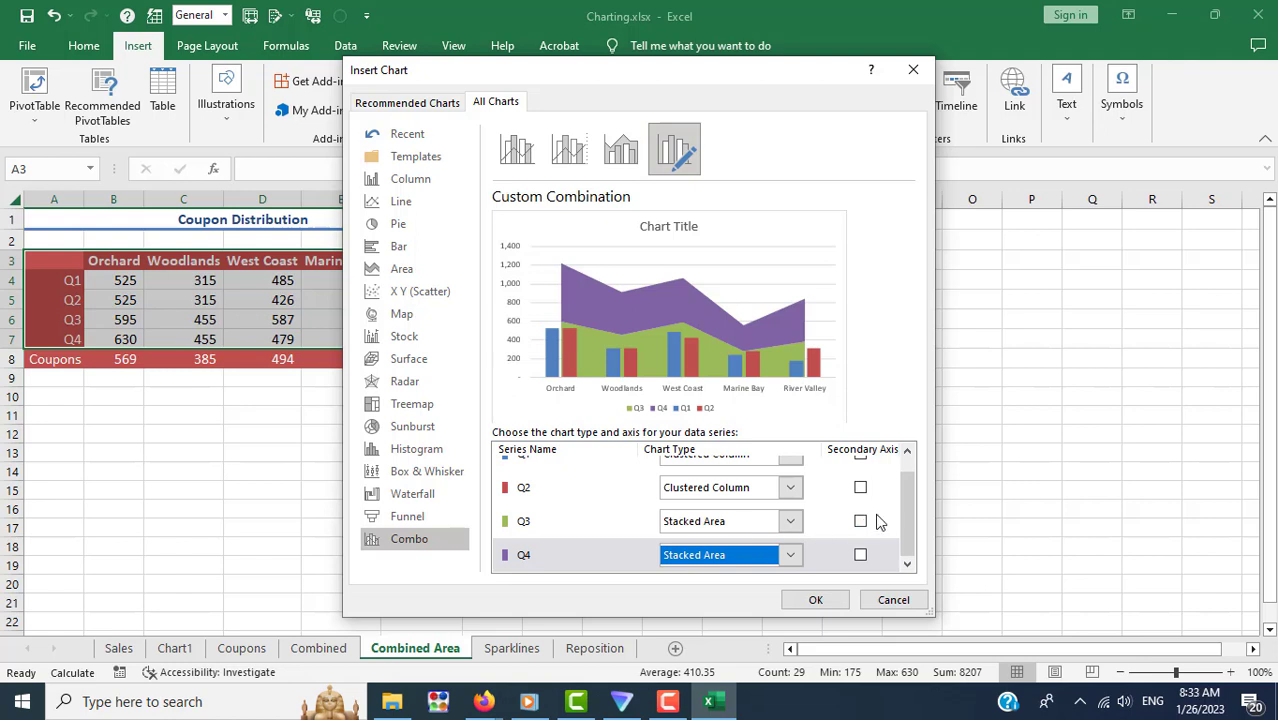
Step: Insert the combo chart into Combined Area and switch back to the lesson
{"action": "left_click_drag", "start_coordinate": [904, 518], "coordinate": [910, 484]}
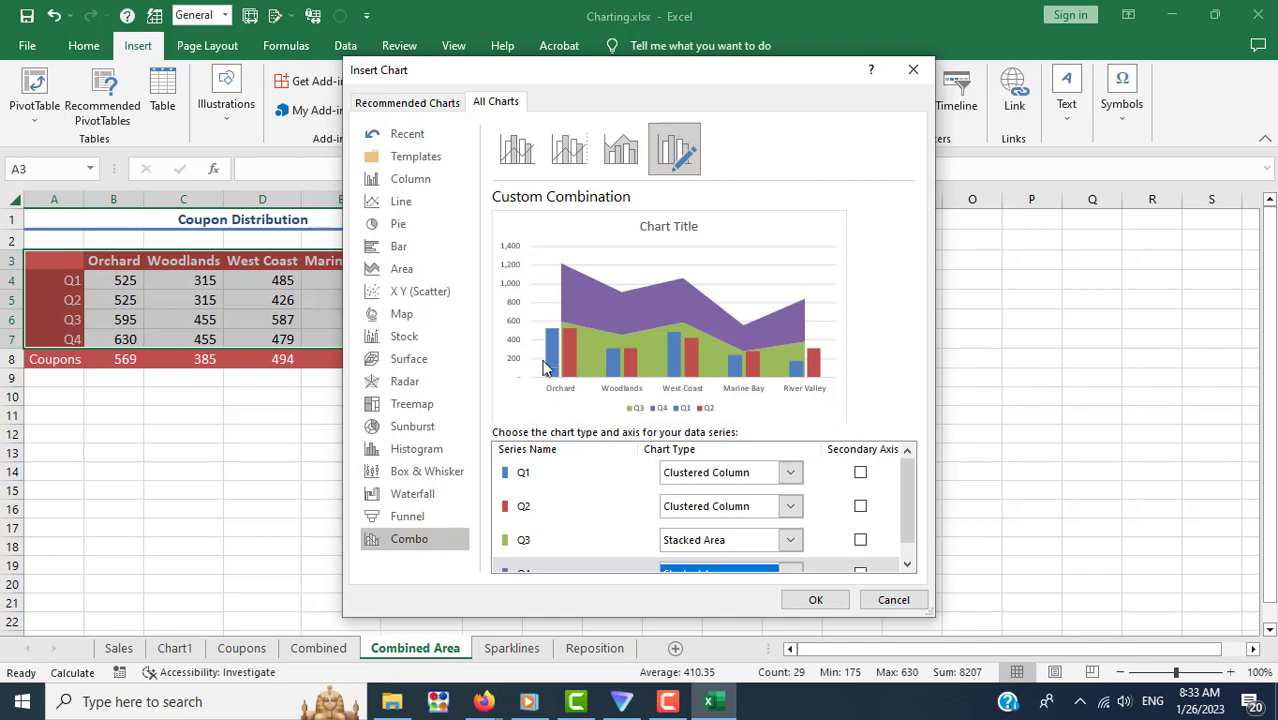
{"action": "left_click", "coordinate": [816, 600]}
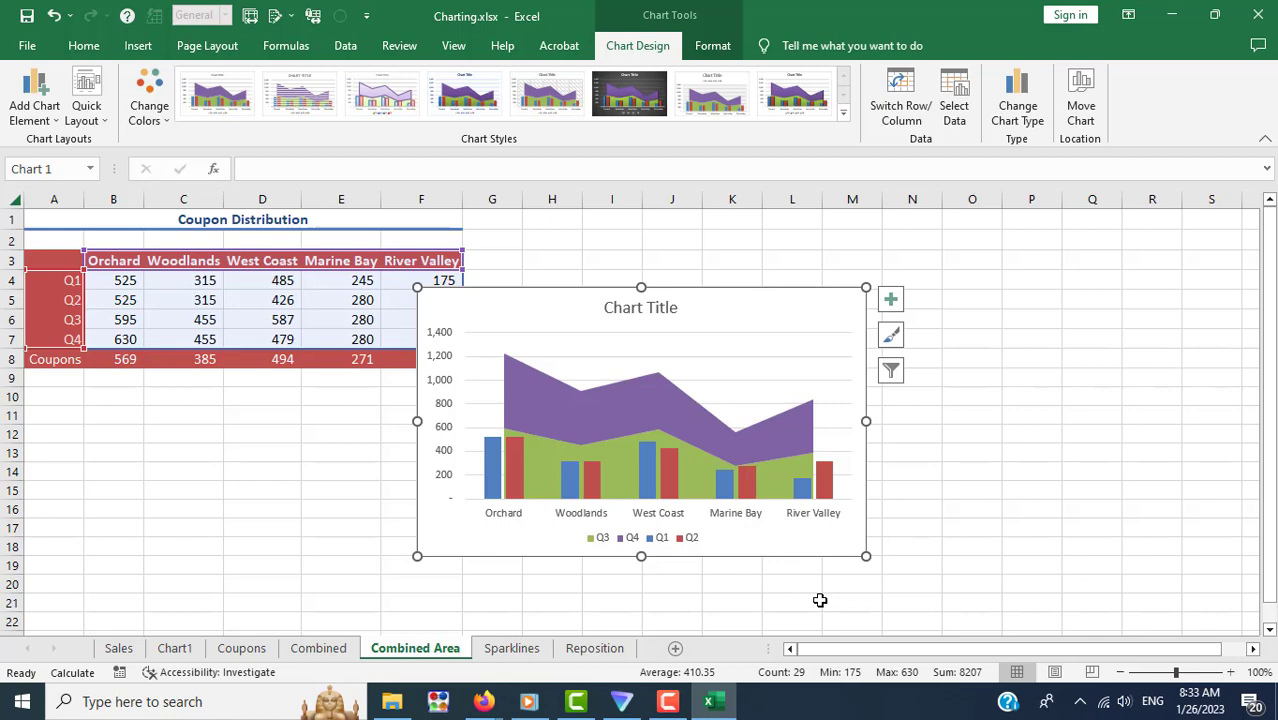
{"action": "mouse_move", "coordinate": [483, 702]}
{"action": "left_click", "coordinate": [413, 645]}
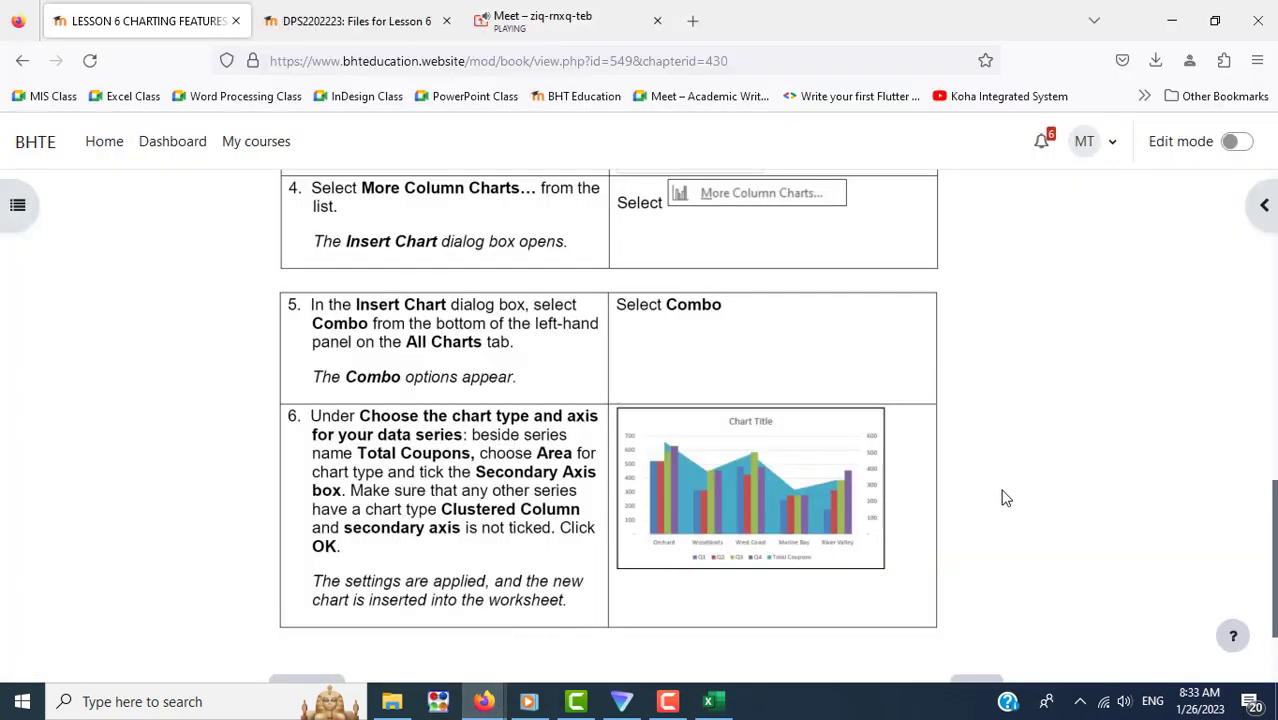
Step: Advance the lesson to chapter 6.4 Sparklines, read its steps, and return to Excel
{"action": "scroll", "coordinate": [1015, 495], "scroll_direction": "down", "scroll_amount": 2}
{"action": "left_click", "coordinate": [976, 563]}
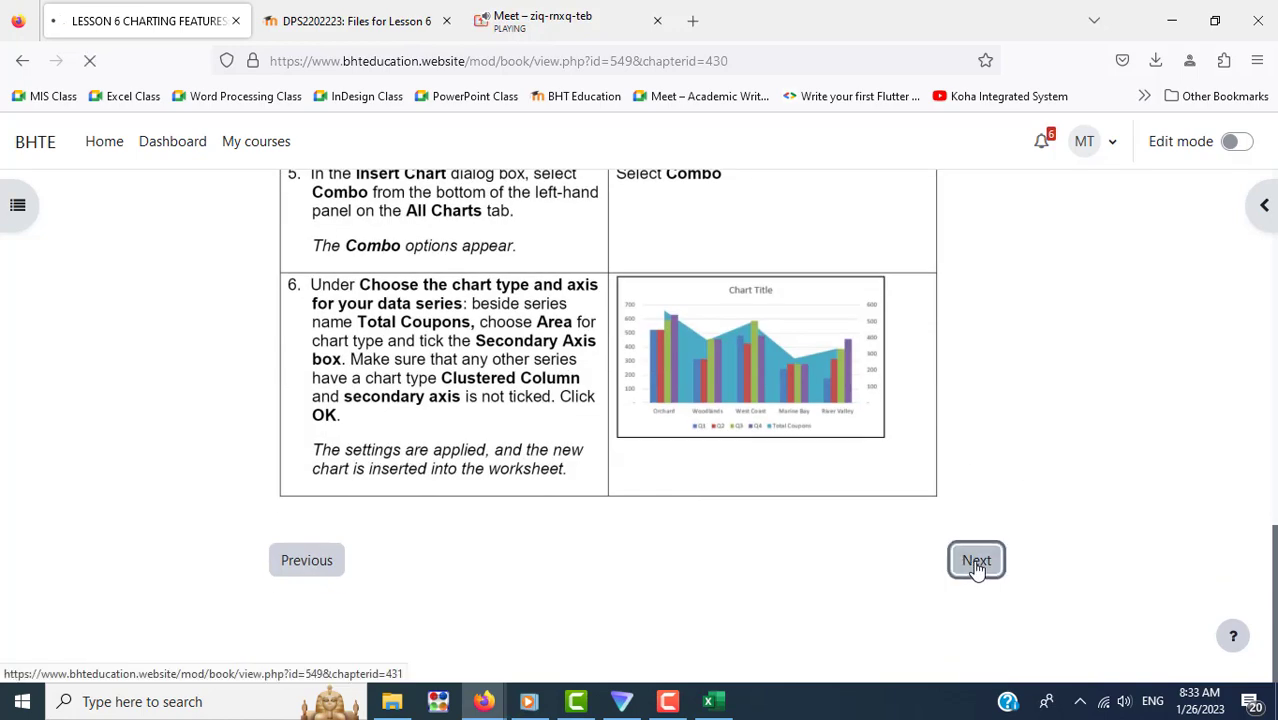
{"action": "scroll", "coordinate": [788, 483], "scroll_direction": "down", "scroll_amount": 4}
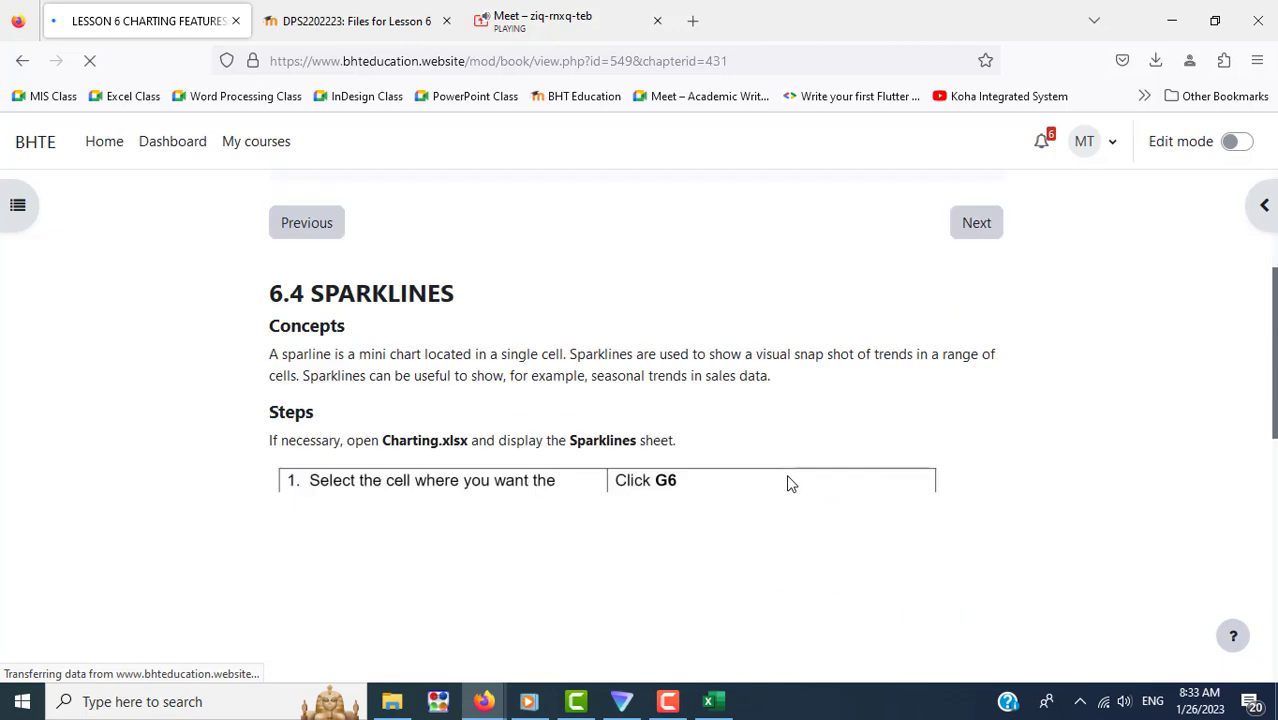
{"action": "scroll", "coordinate": [788, 483], "scroll_direction": "down", "scroll_amount": 3}
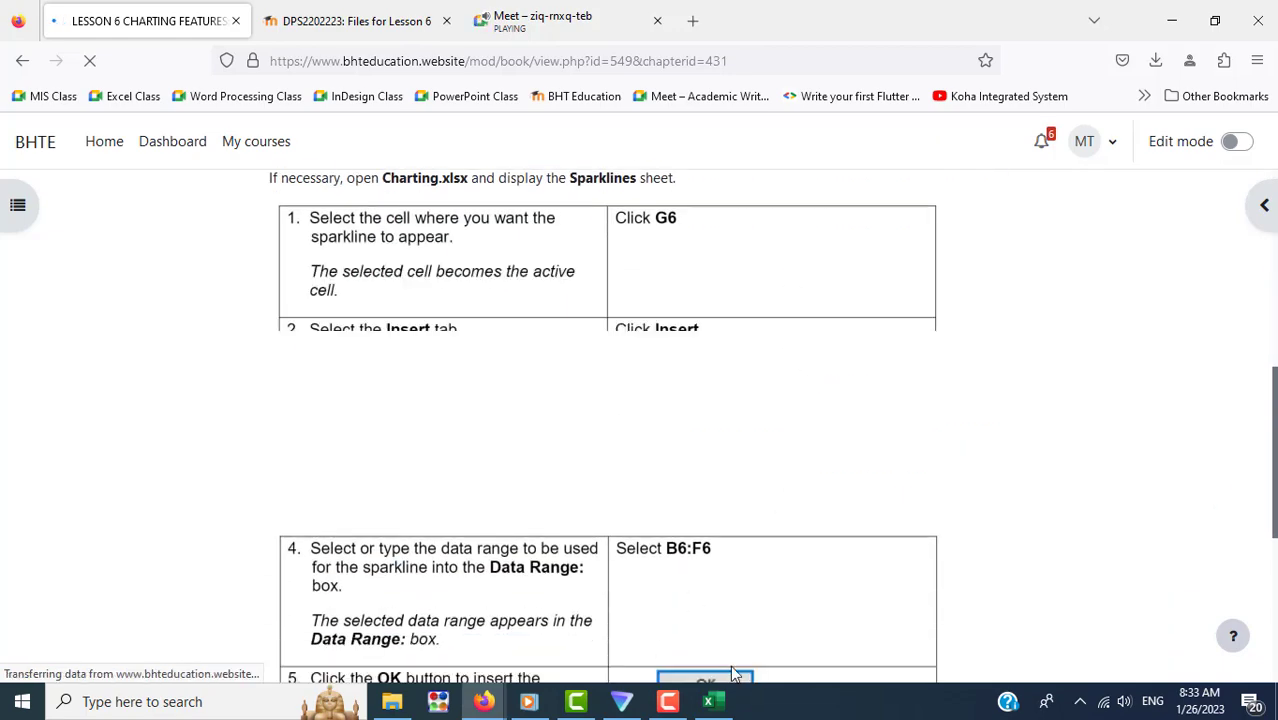
{"action": "left_click", "coordinate": [710, 701]}
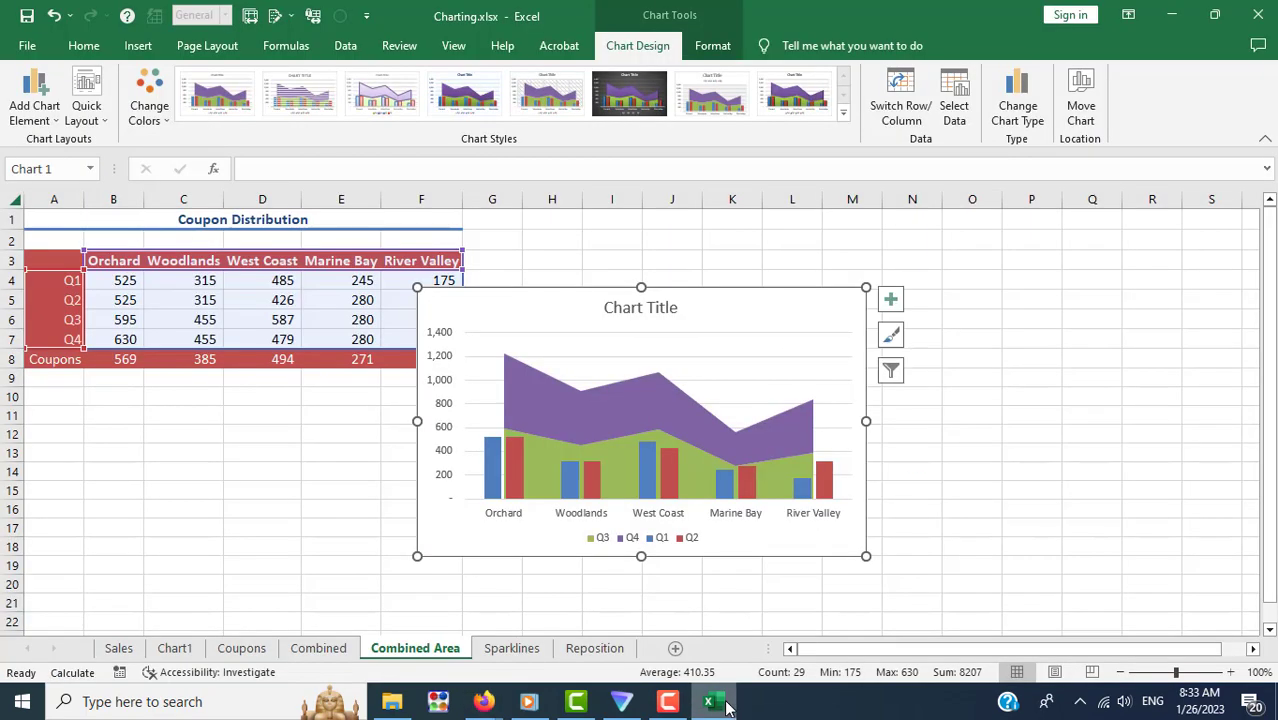
Step: Open the Sparklines sheet and review the sparkline instructions in the lesson
{"action": "left_click", "coordinate": [499, 658]}
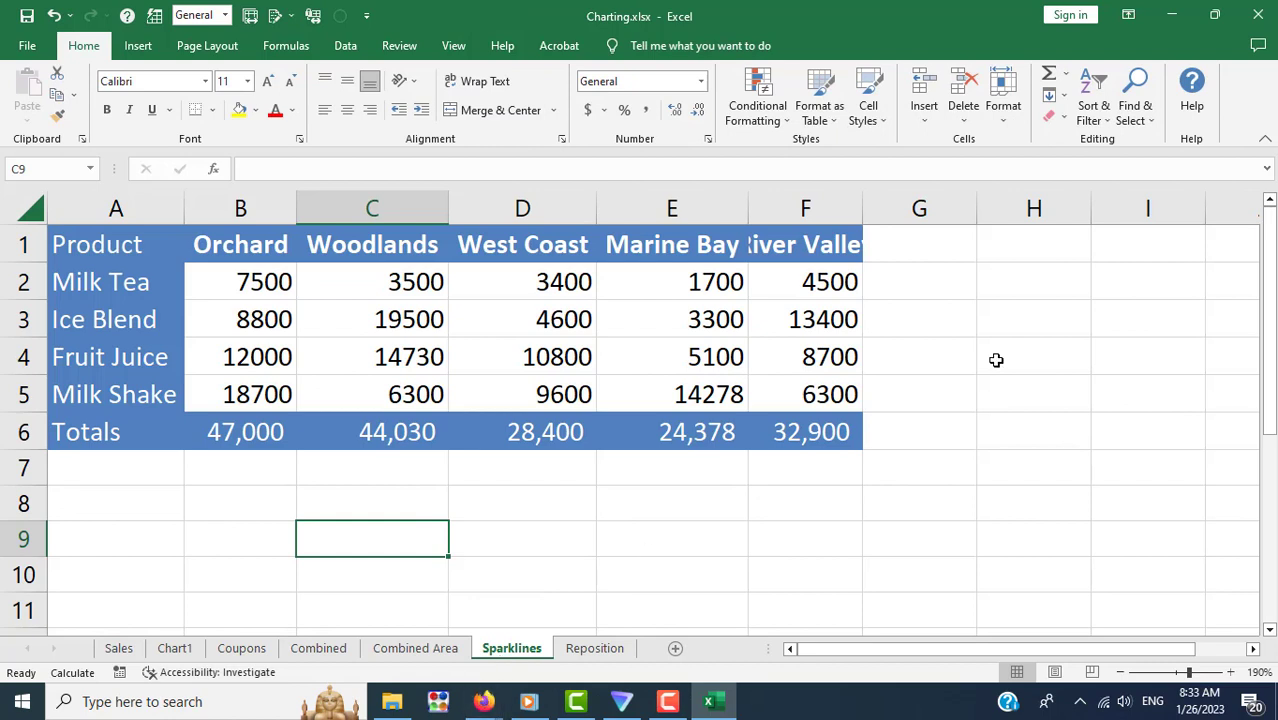
{"action": "left_click_drag", "start_coordinate": [921, 280], "coordinate": [924, 457]}
{"action": "left_click", "coordinate": [484, 701]}
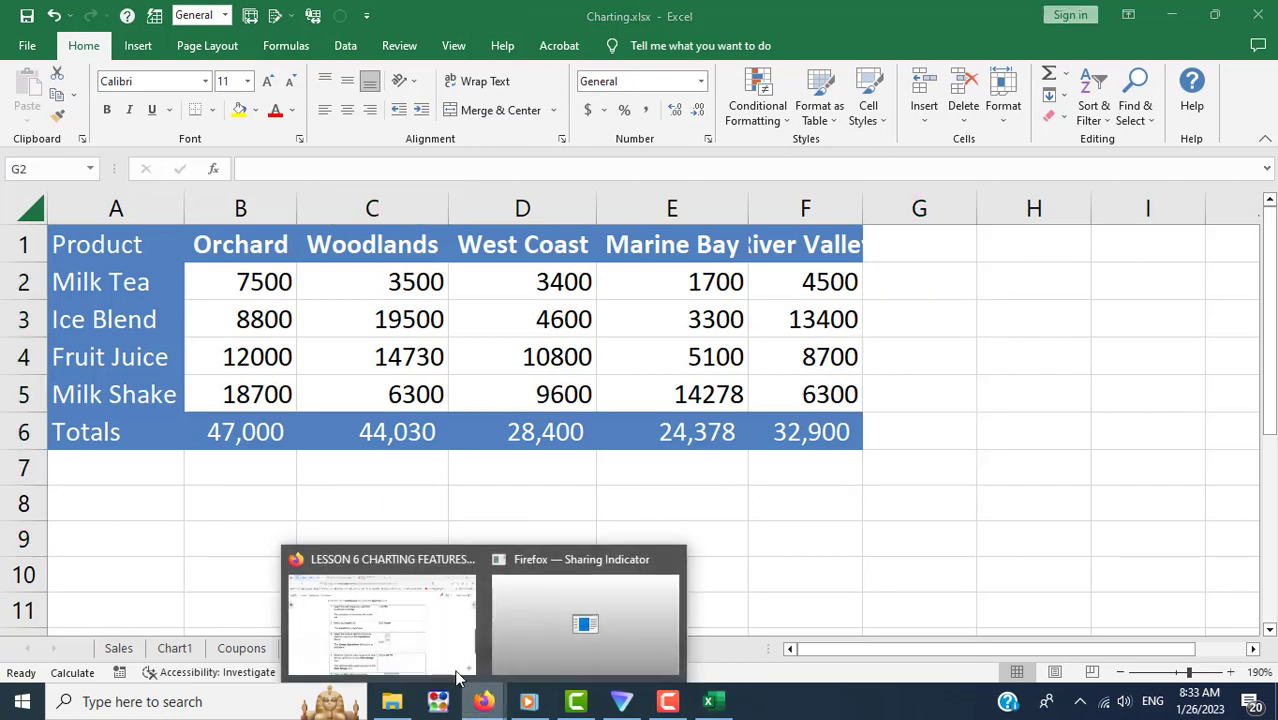
{"action": "left_click", "coordinate": [456, 673]}
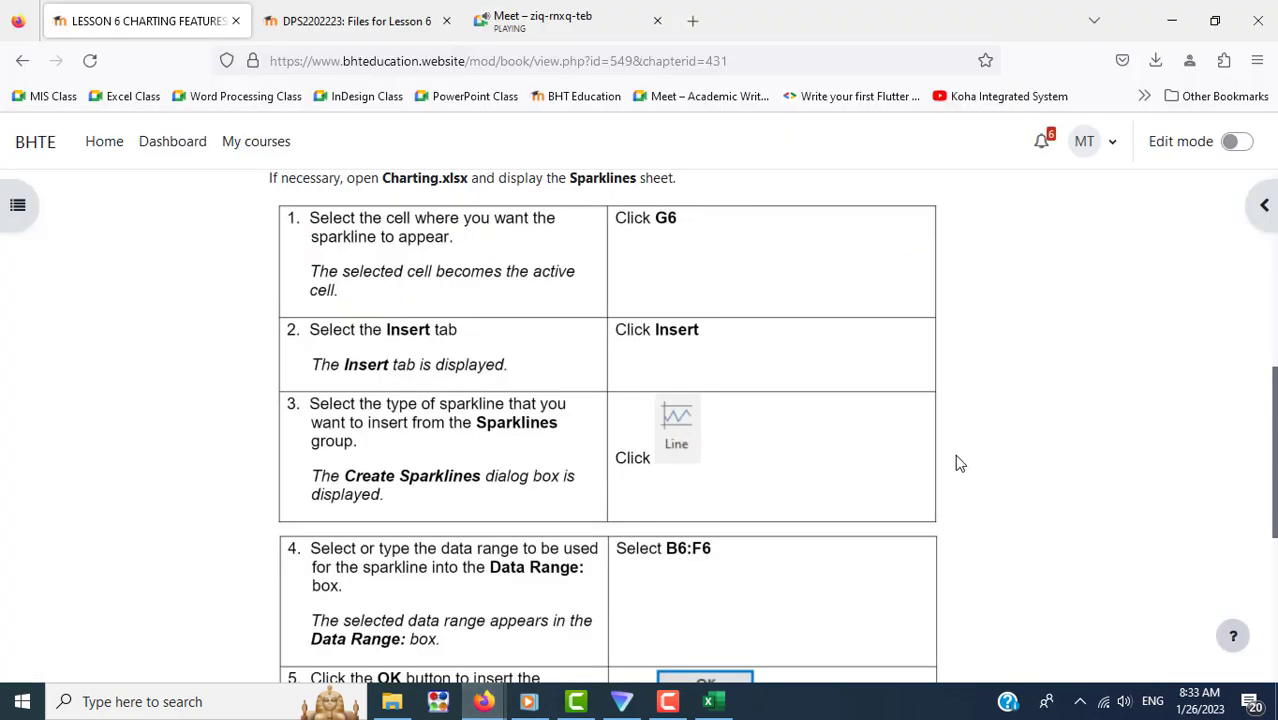
{"action": "scroll", "coordinate": [1031, 467], "scroll_direction": "down", "scroll_amount": 2}
{"action": "scroll", "coordinate": [1031, 467], "scroll_direction": "down", "scroll_amount": 2}
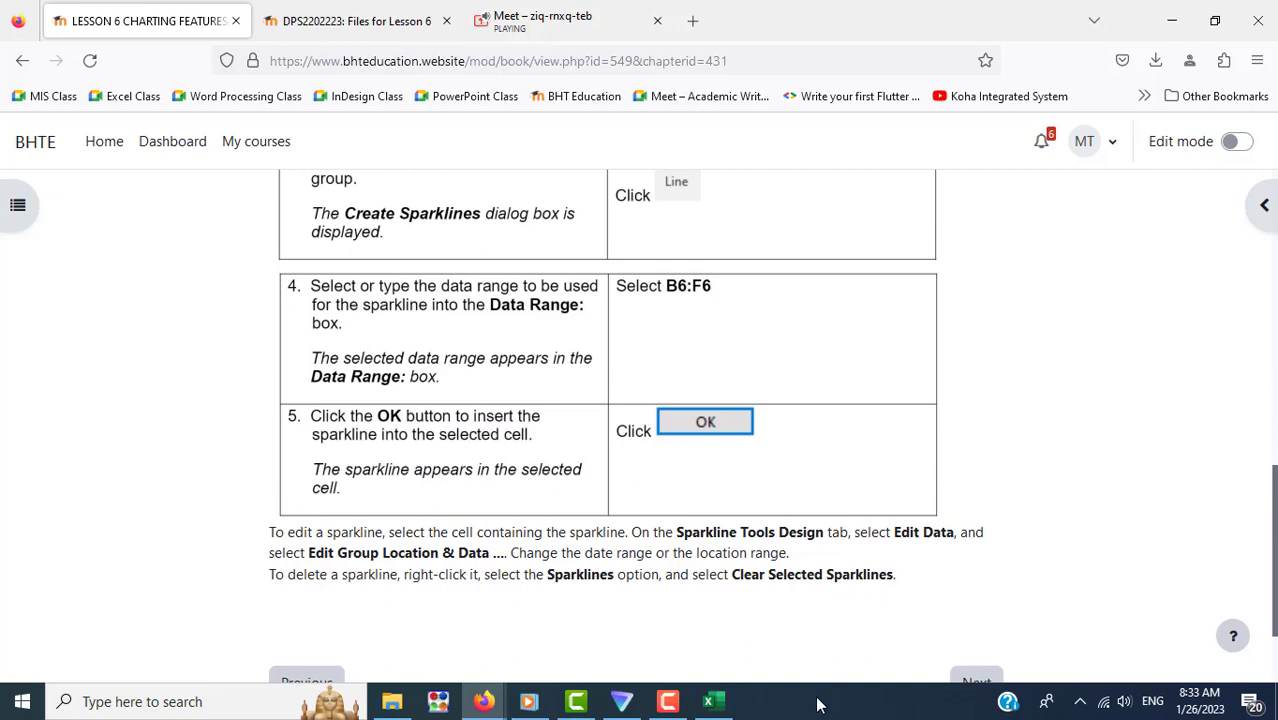
{"action": "left_click", "coordinate": [710, 701]}
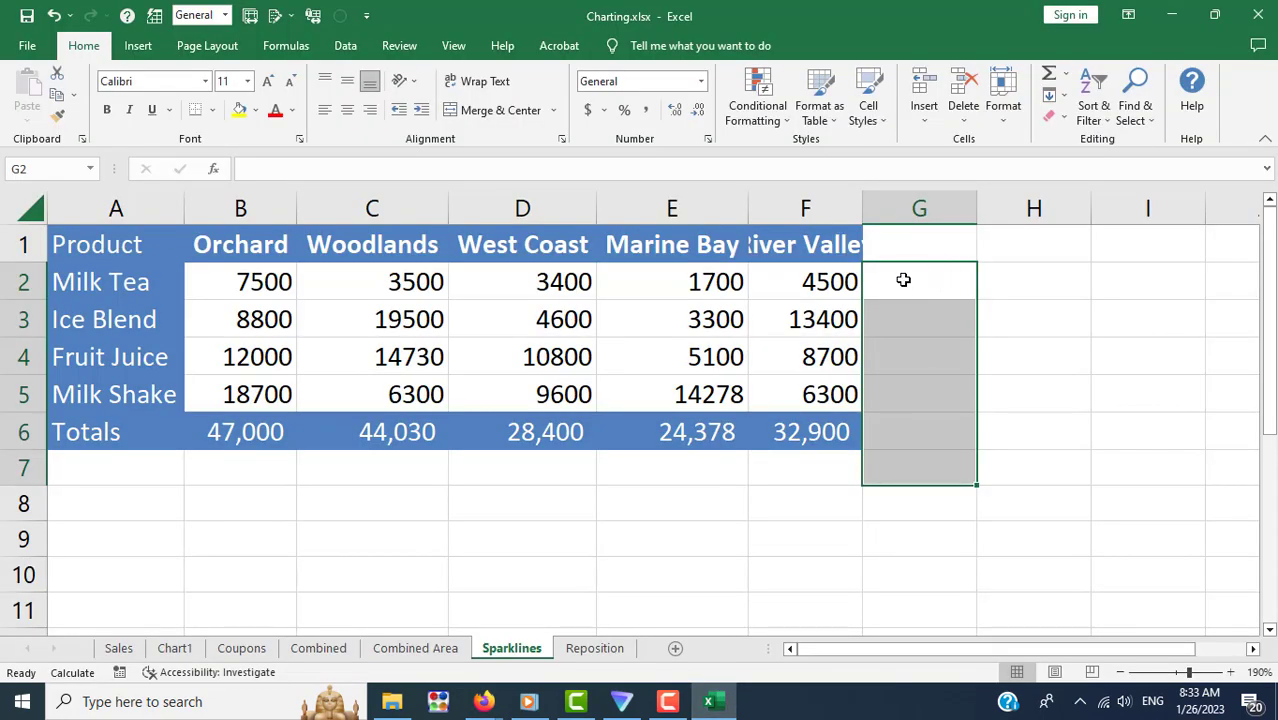
Step: Insert a line sparkline in G6 using the Totals range B6:F6
{"action": "left_click", "coordinate": [928, 437]}
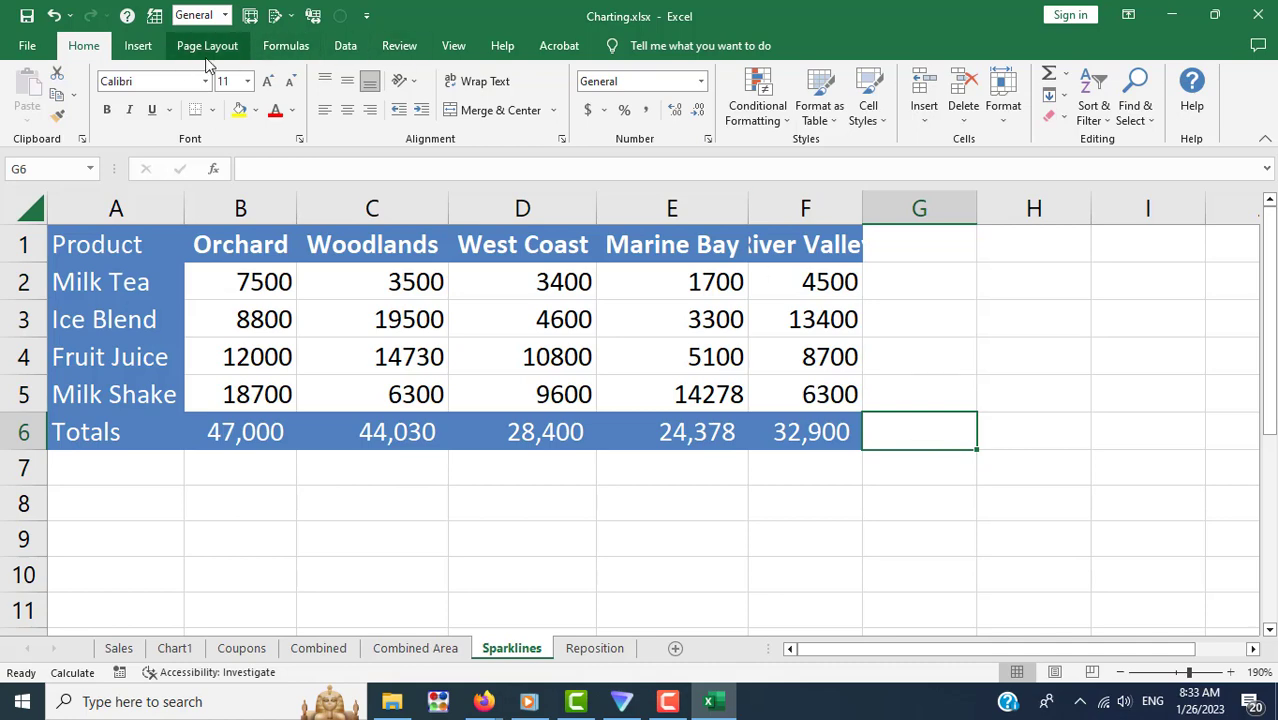
{"action": "left_click", "coordinate": [133, 48]}
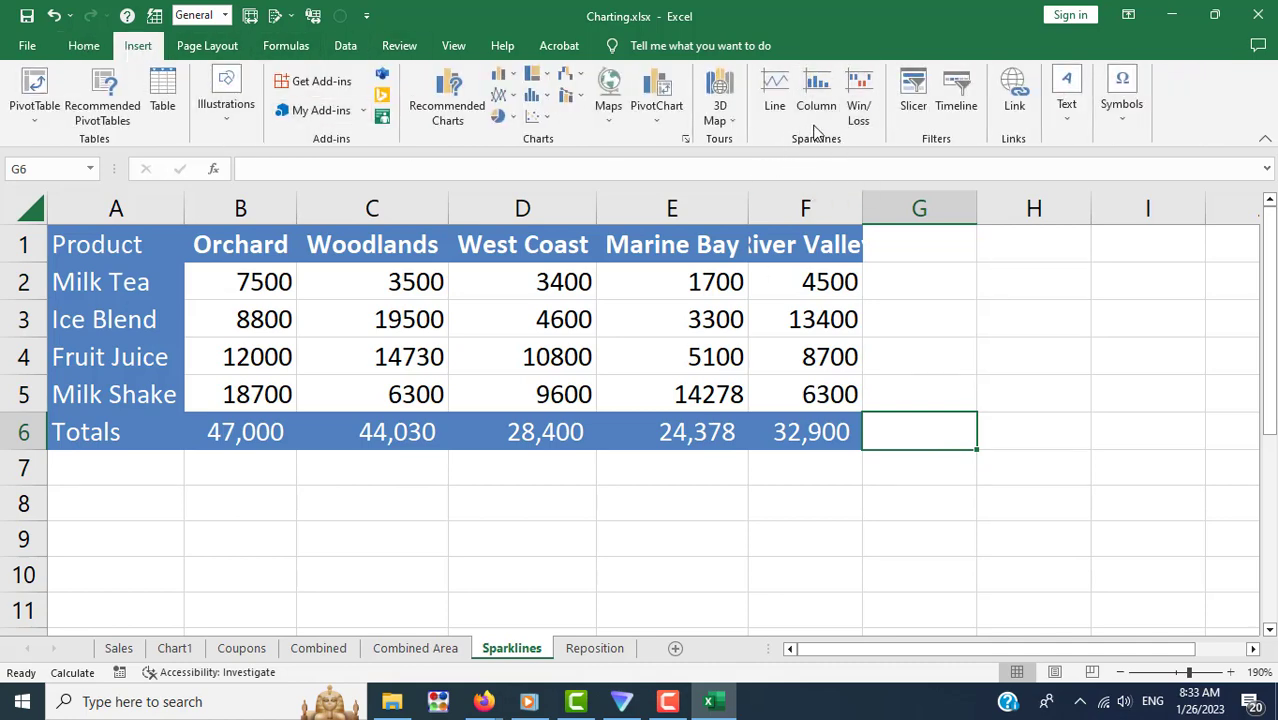
{"action": "left_click", "coordinate": [772, 84]}
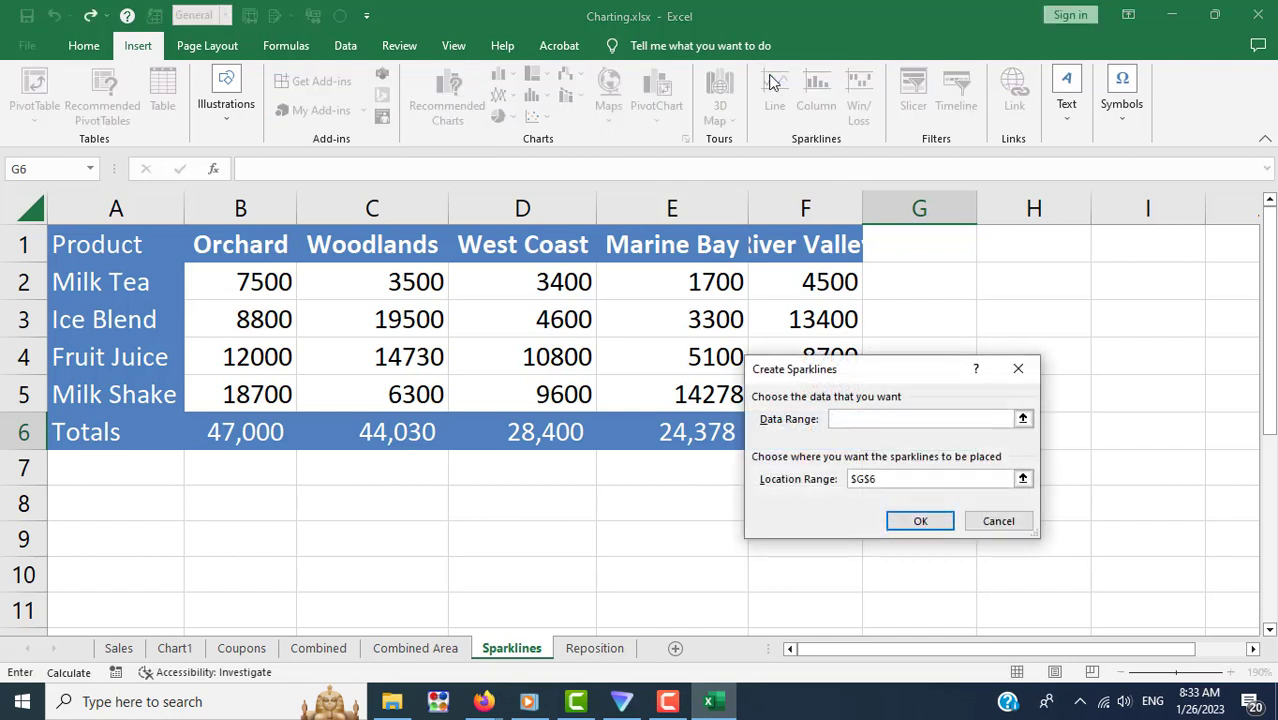
{"action": "mouse_move", "coordinate": [913, 383]}
{"action": "left_mouse_down"}
{"action": "mouse_move", "coordinate": [951, 443]}
{"action": "mouse_move", "coordinate": [1022, 501]}
{"action": "left_mouse_up"}
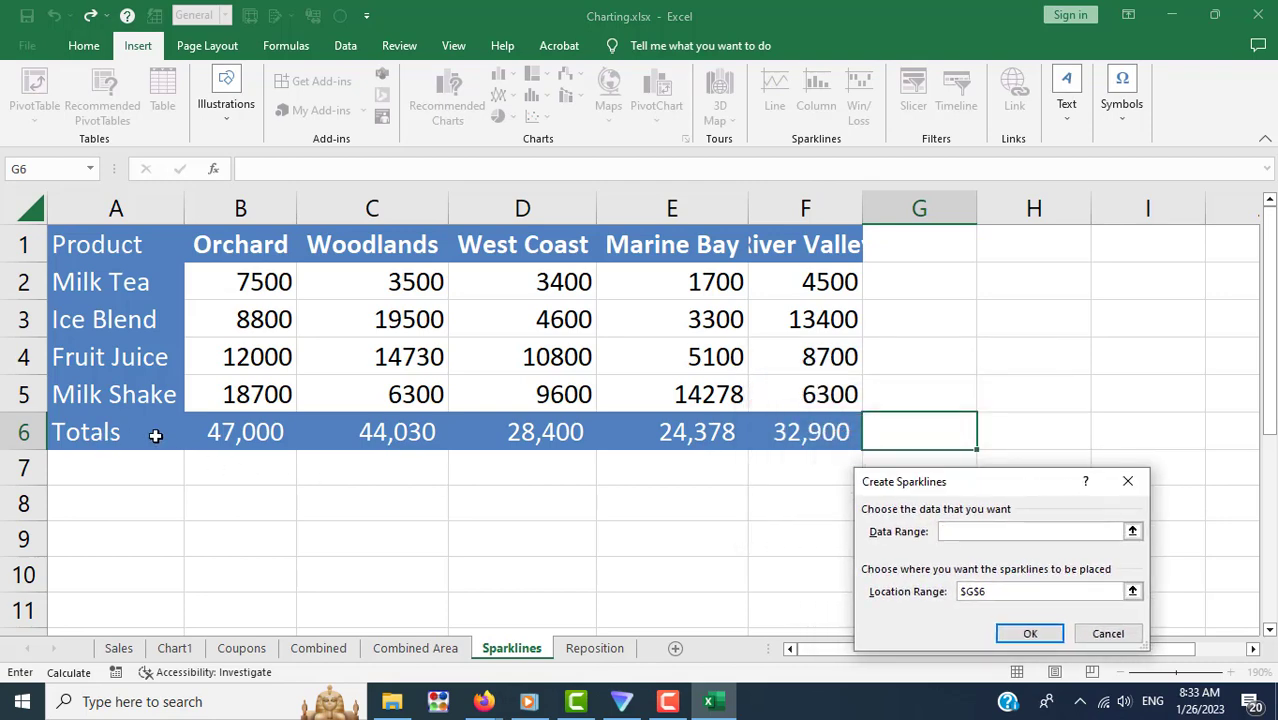
{"action": "left_click_drag", "start_coordinate": [200, 433], "coordinate": [776, 428]}
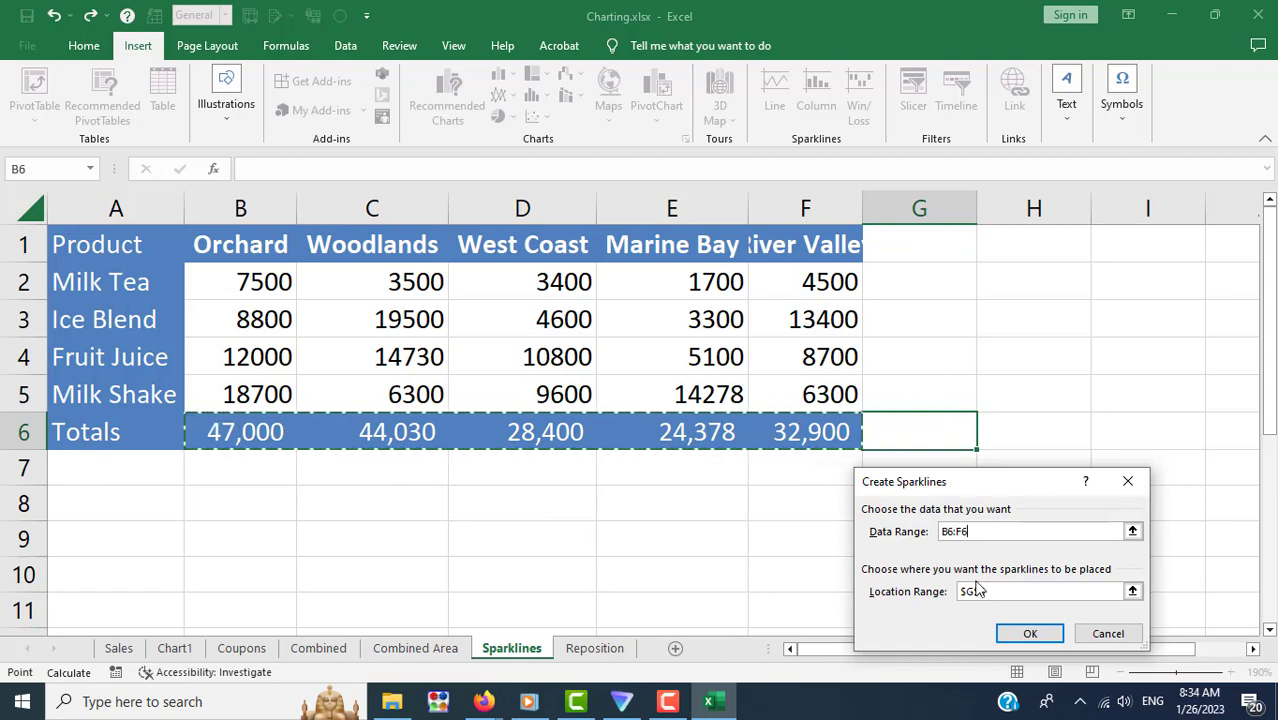
{"action": "left_click", "coordinate": [1030, 634]}
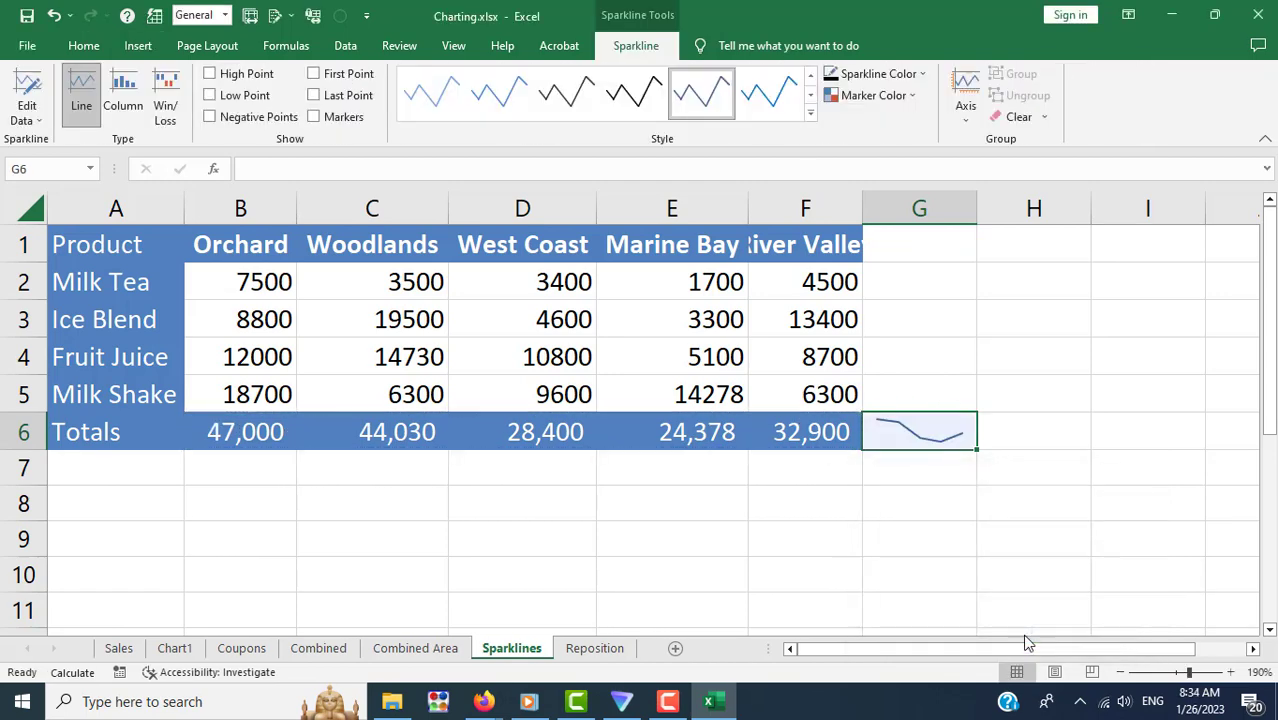
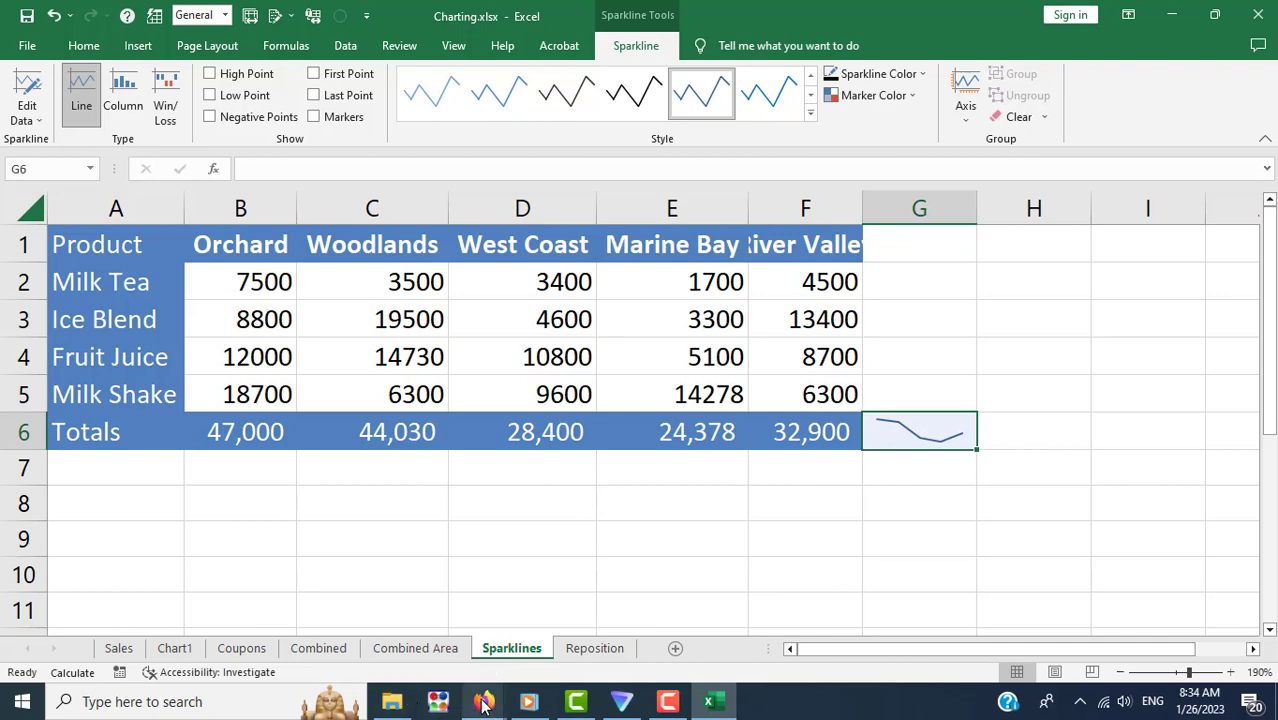
Step: Review the lesson's steps 2–5 for inserting a line sparkline from B6:F6, then return to Excel
{"action": "mouse_move", "coordinate": [483, 702]}
{"action": "left_click", "coordinate": [583, 620]}
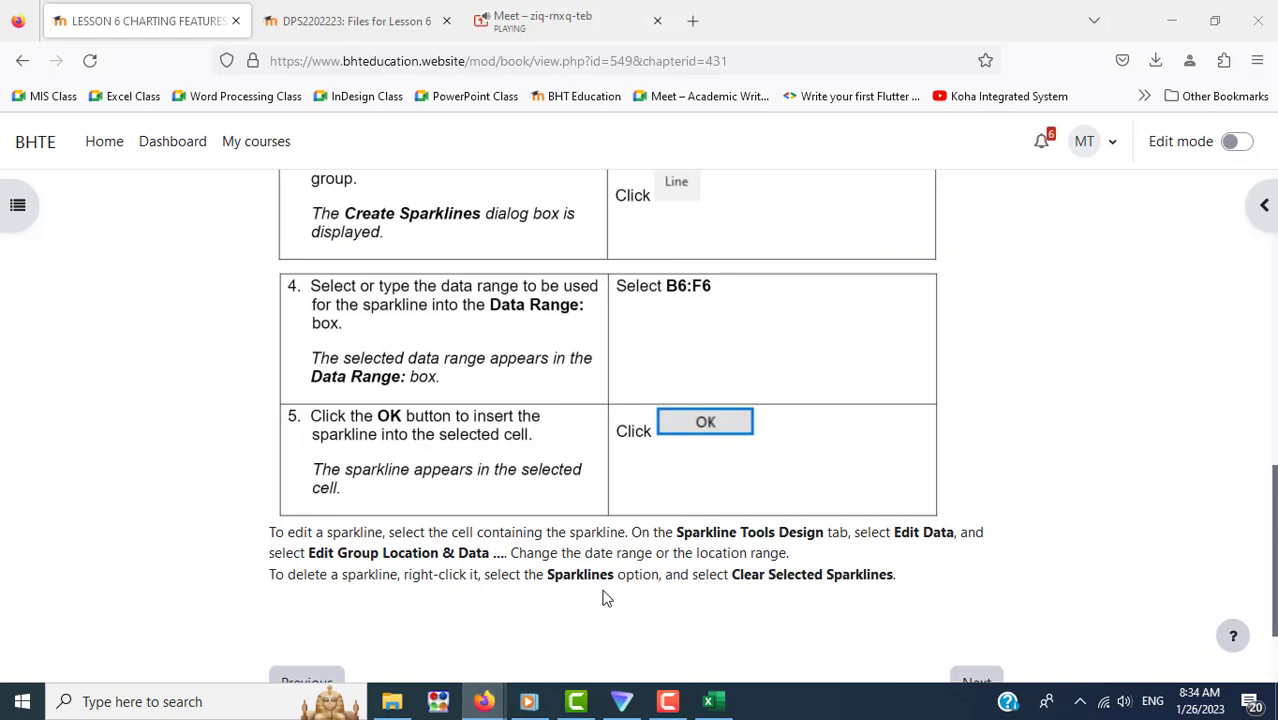
{"action": "scroll", "coordinate": [603, 598], "scroll_direction": "down", "scroll_amount": 2}
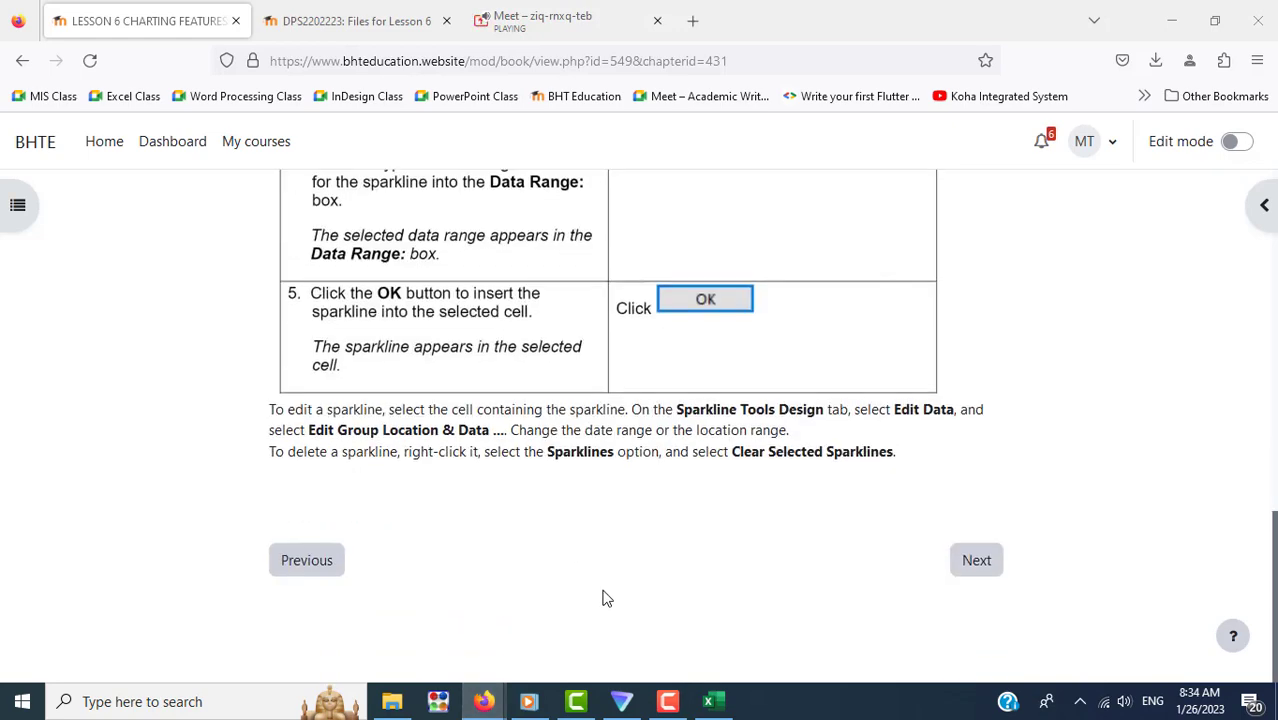
{"action": "scroll", "coordinate": [603, 598], "scroll_direction": "up", "scroll_amount": 3}
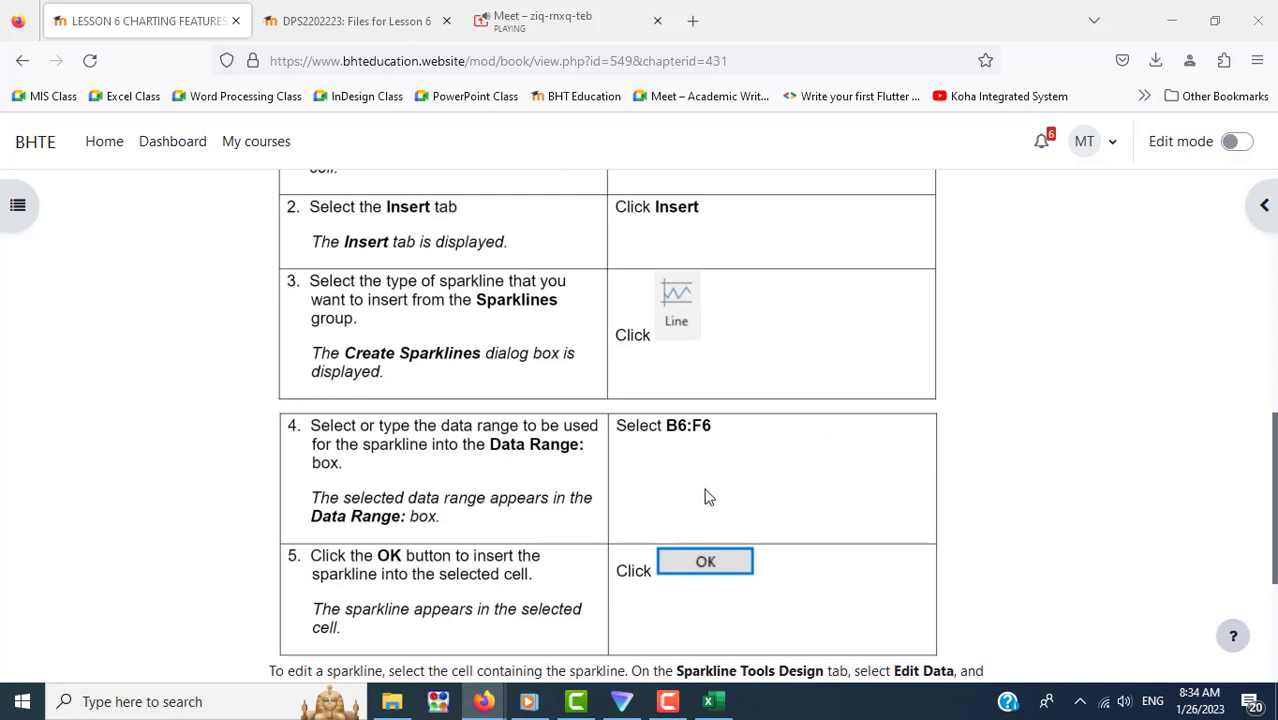
{"action": "left_click", "coordinate": [710, 703]}
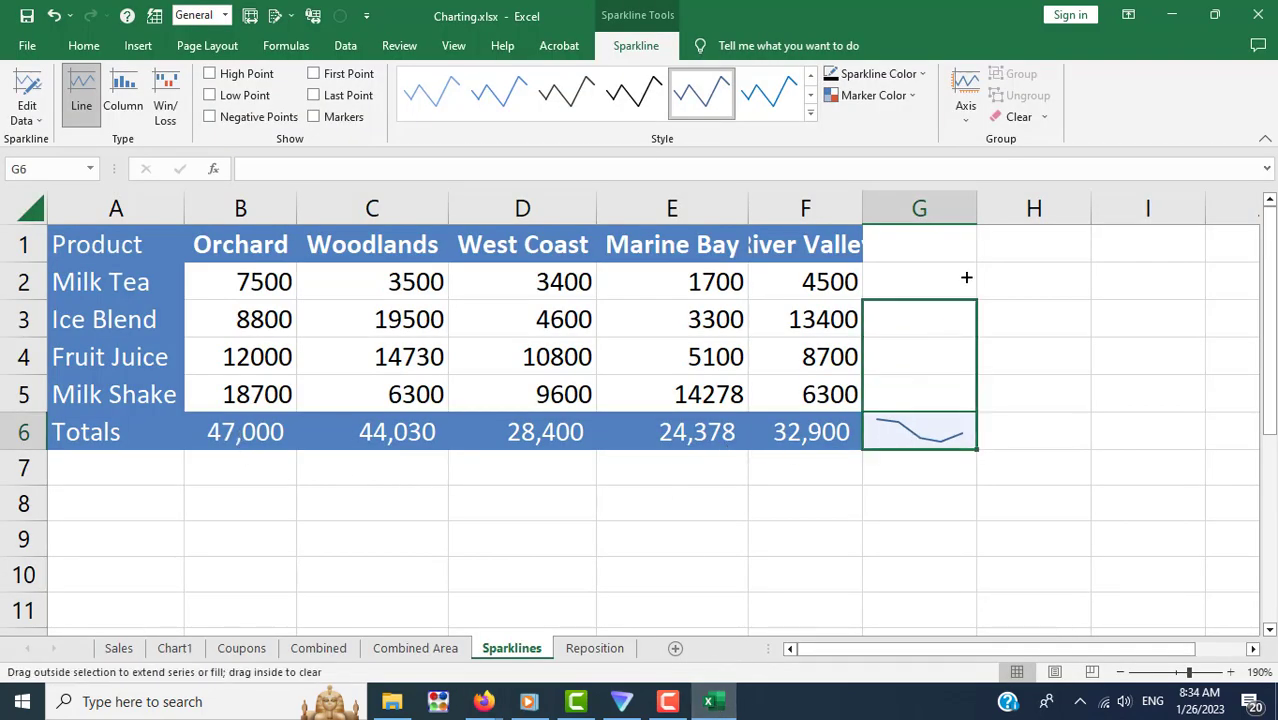
Step: Copy the G6 totals sparkline up into G2:G5 and inspect the new G3 and G4 sparklines
{"action": "left_click_drag", "start_coordinate": [977, 449], "coordinate": [967, 265]}
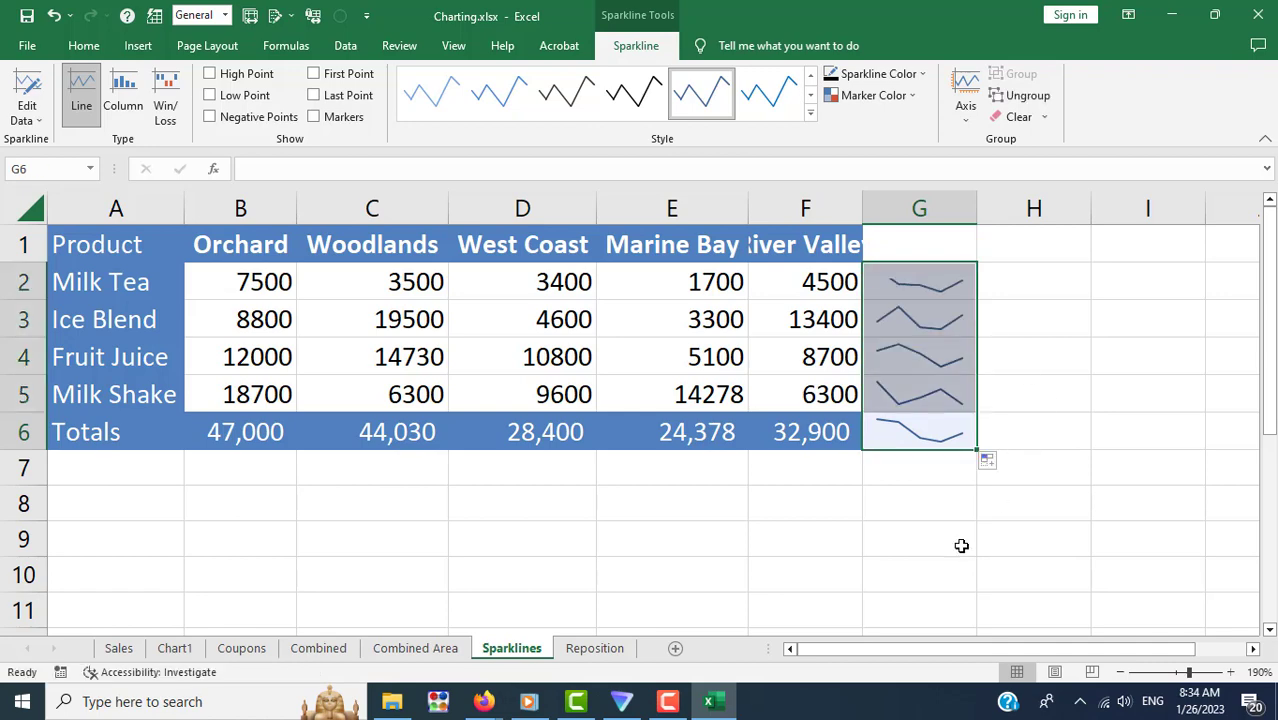
{"action": "left_click", "coordinate": [864, 611]}
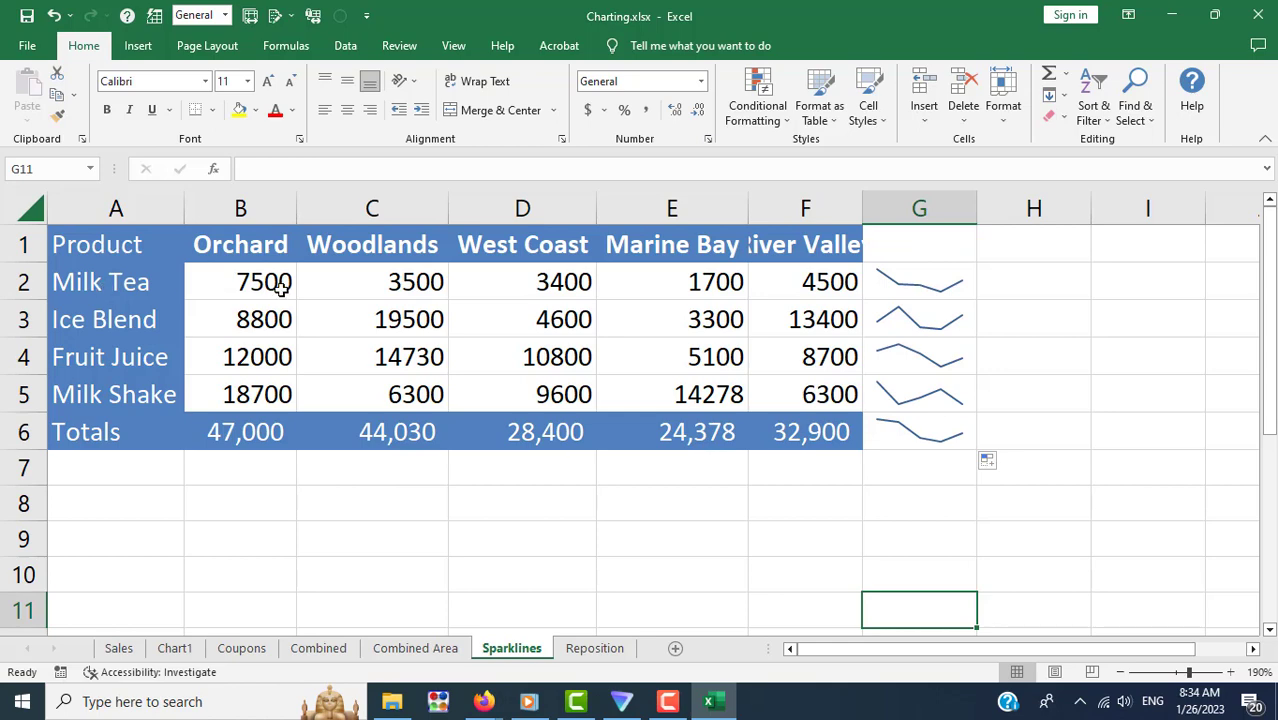
{"action": "left_click", "coordinate": [910, 276]}
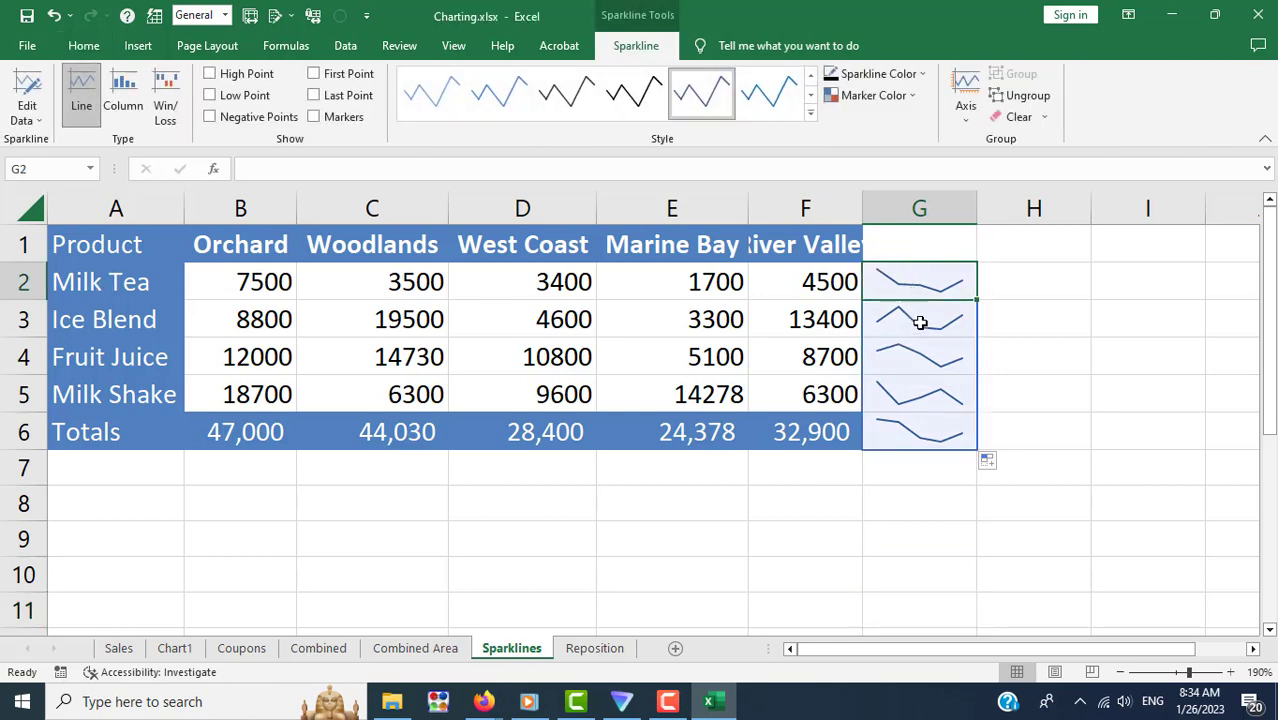
{"action": "left_click", "coordinate": [920, 322]}
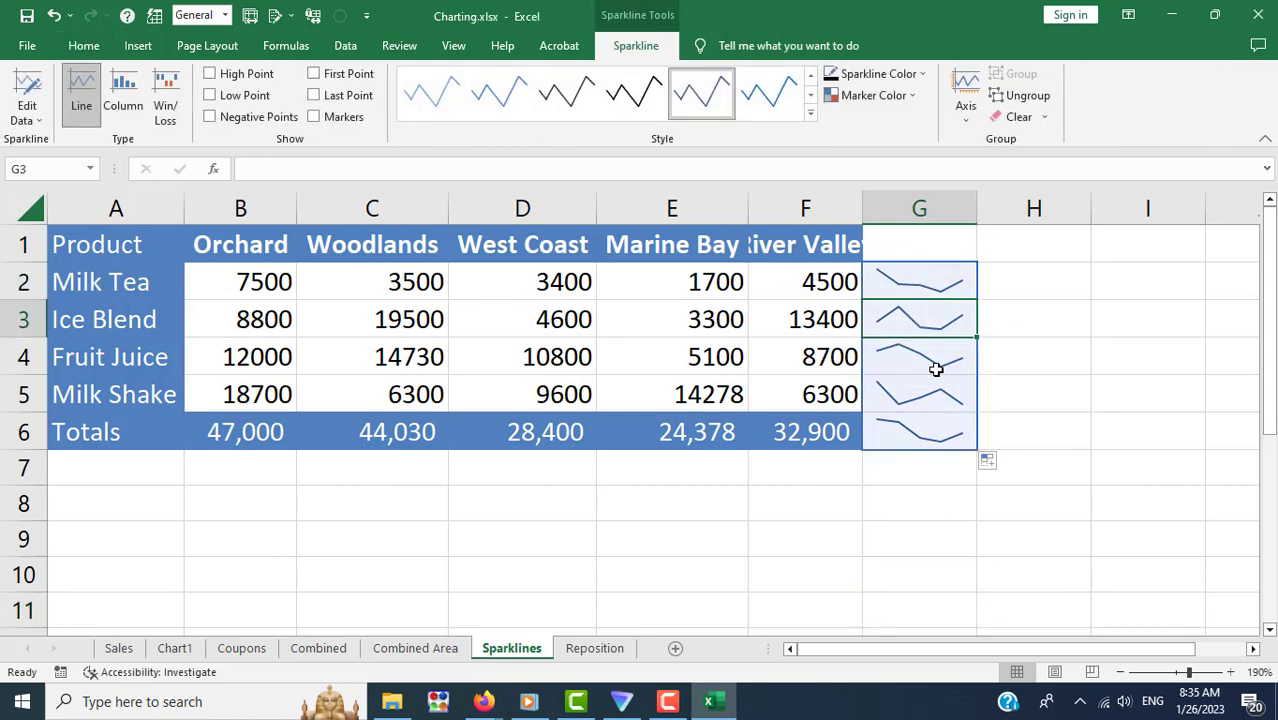
{"action": "left_click", "coordinate": [931, 362]}
{"action": "left_click", "coordinate": [887, 572]}
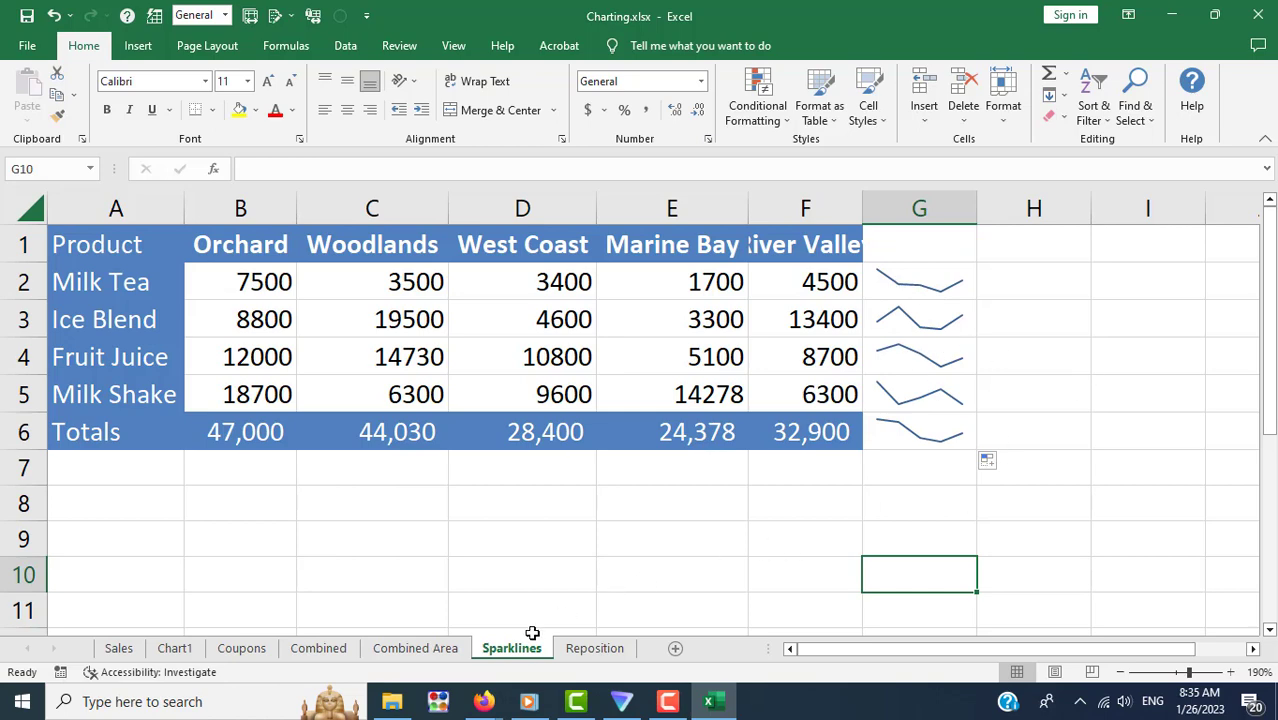
Step: Recheck the lesson, then compare the sparkline group against source values in B6, B5, B3 and C3
{"action": "left_click", "coordinate": [407, 656]}
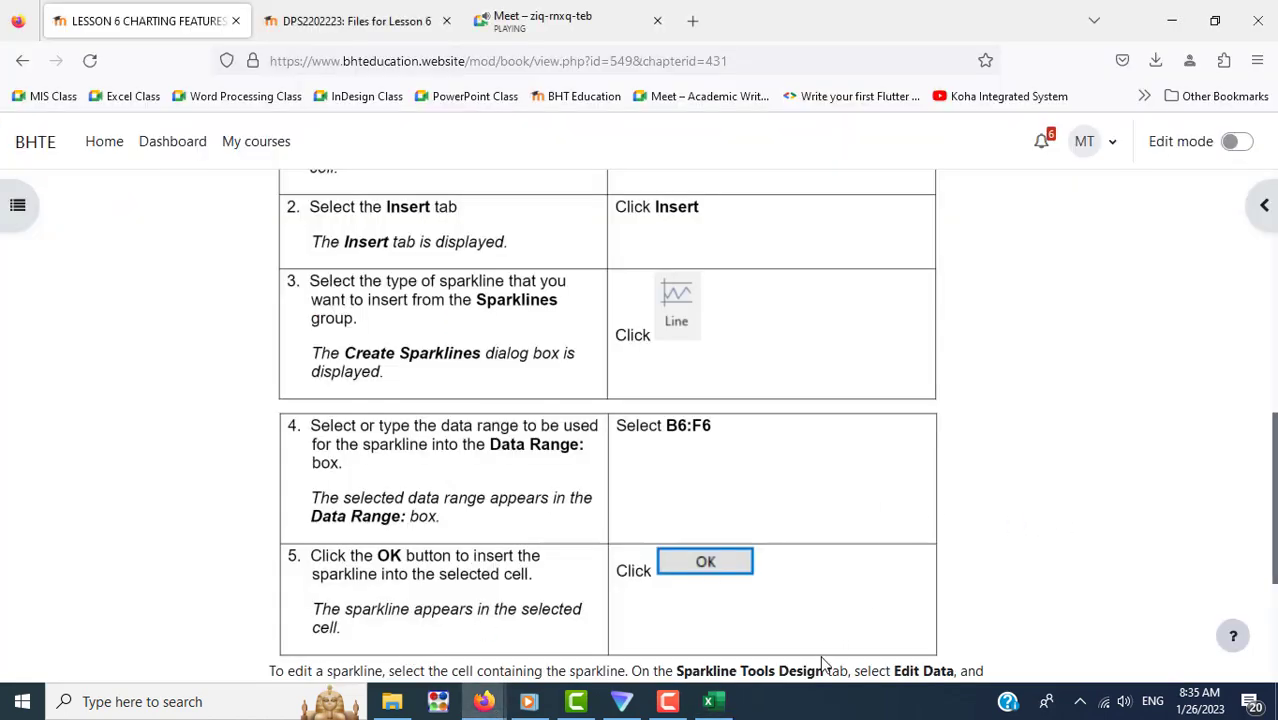
{"action": "left_click", "coordinate": [708, 701]}
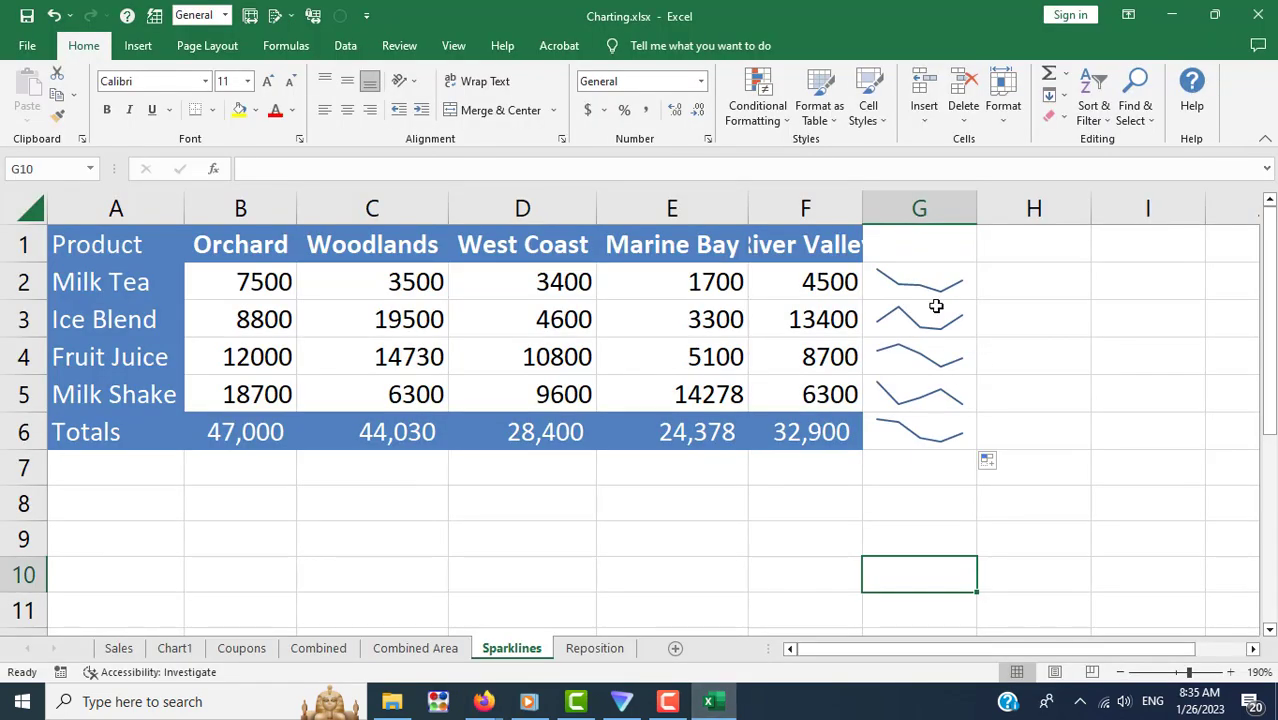
{"action": "left_click", "coordinate": [876, 270]}
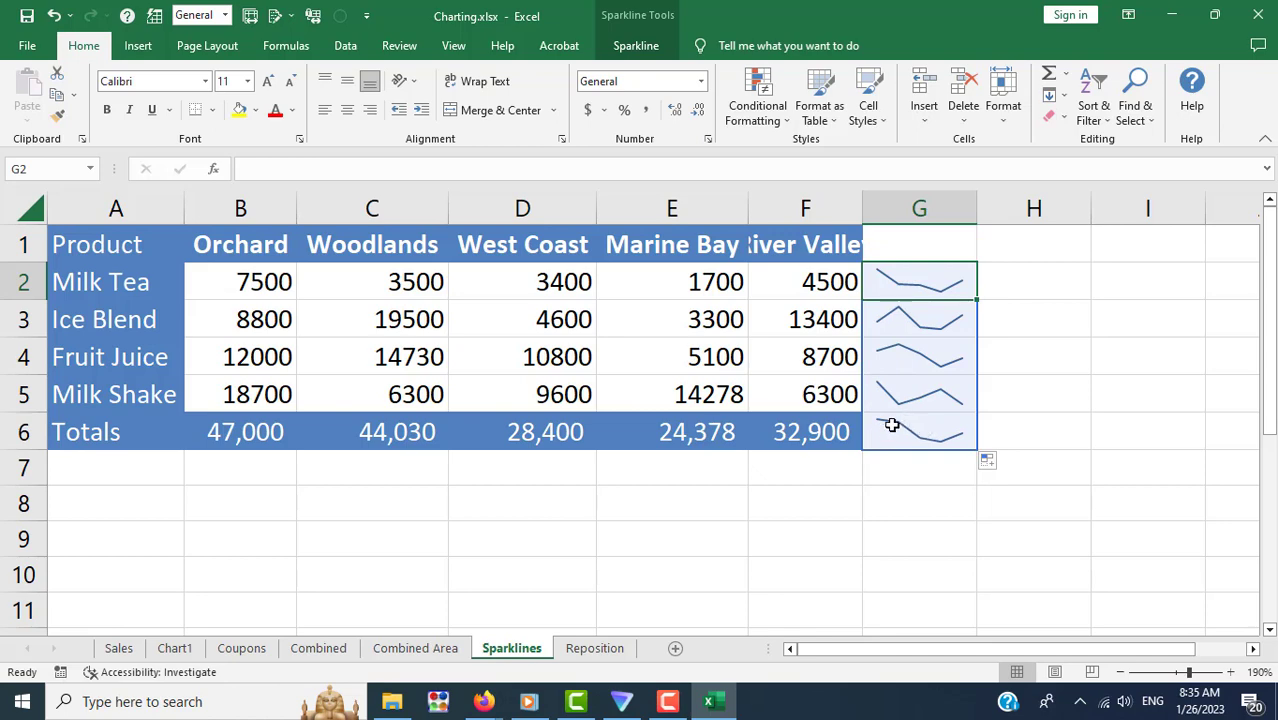
{"action": "left_click", "coordinate": [196, 437]}
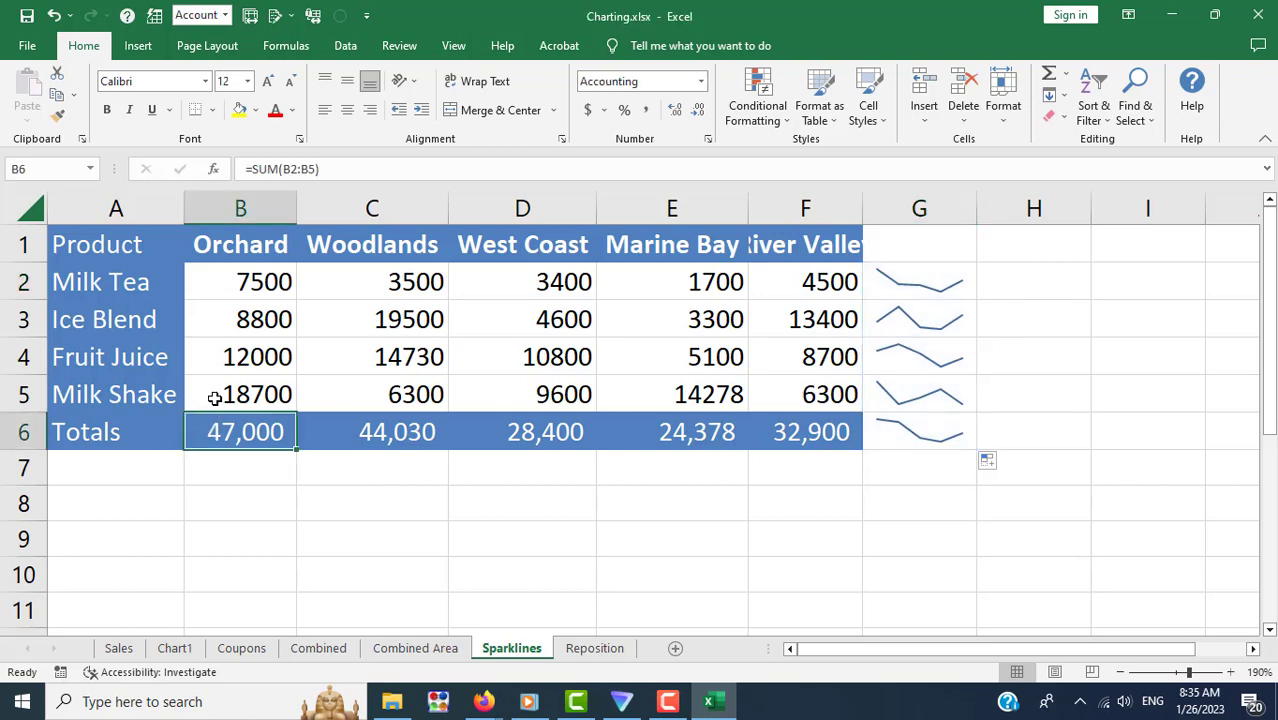
{"action": "left_click", "coordinate": [214, 398]}
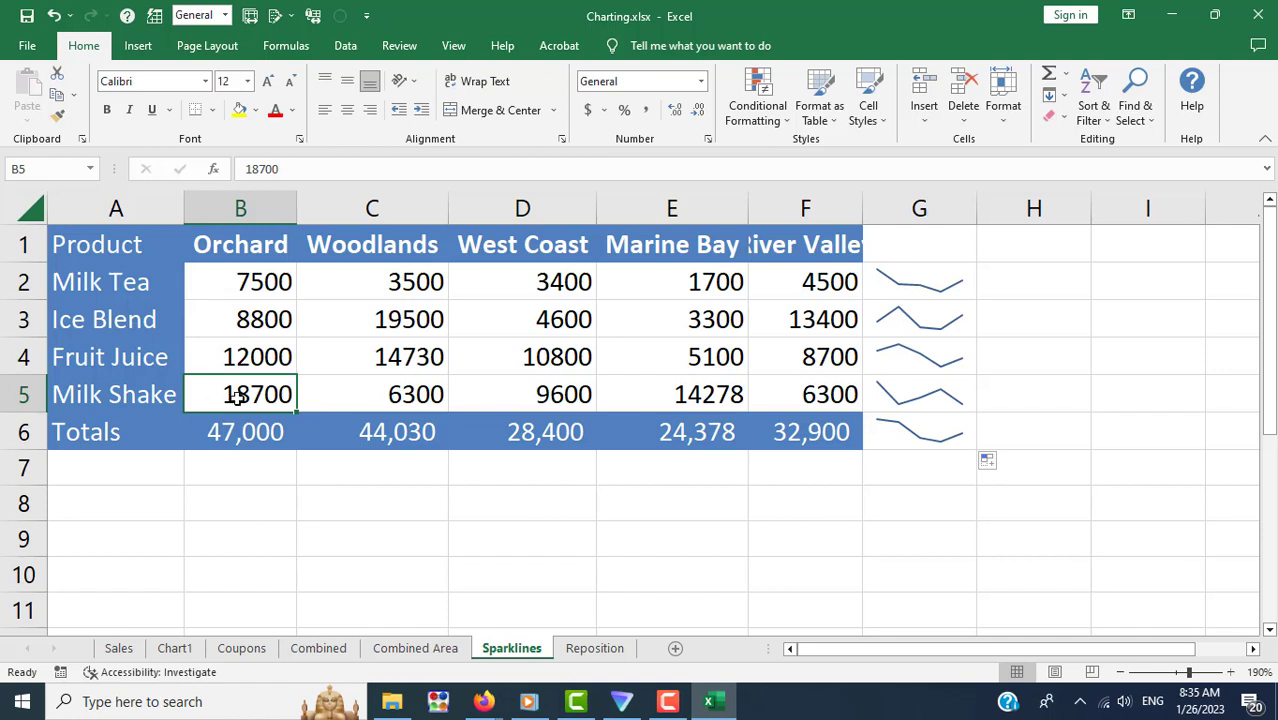
{"action": "left_click", "coordinate": [243, 327]}
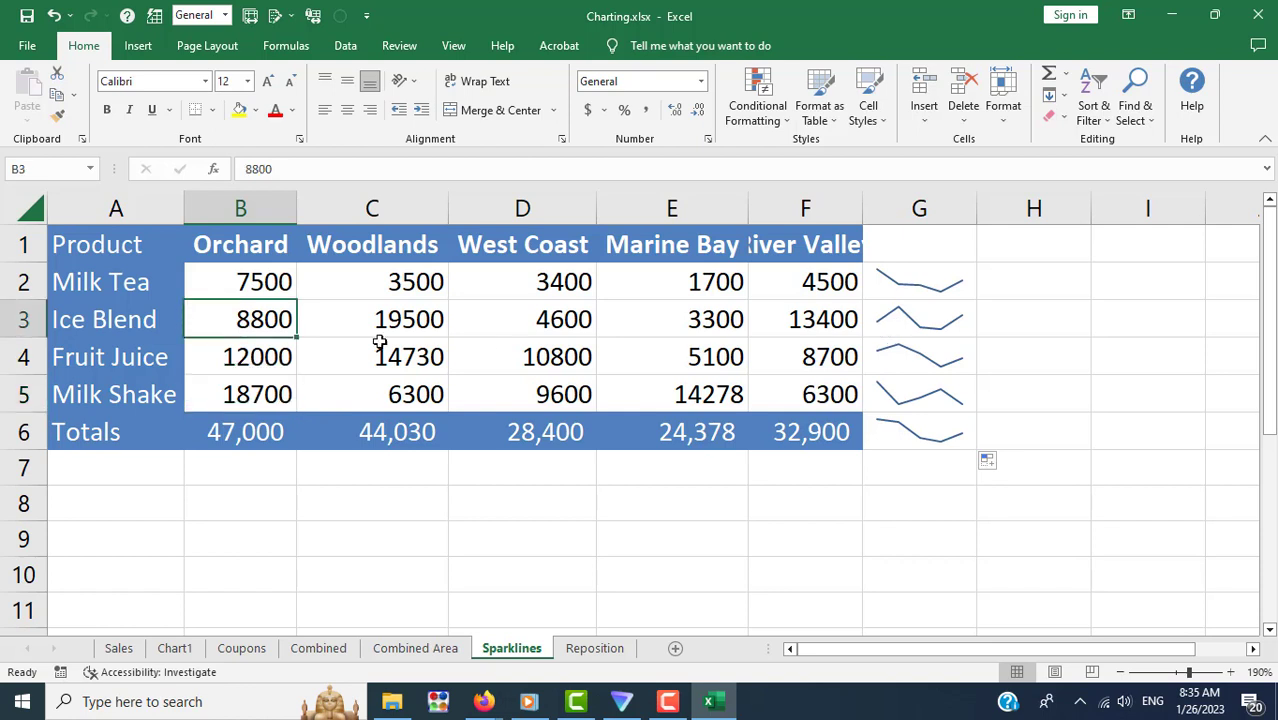
{"action": "left_click", "coordinate": [422, 313]}
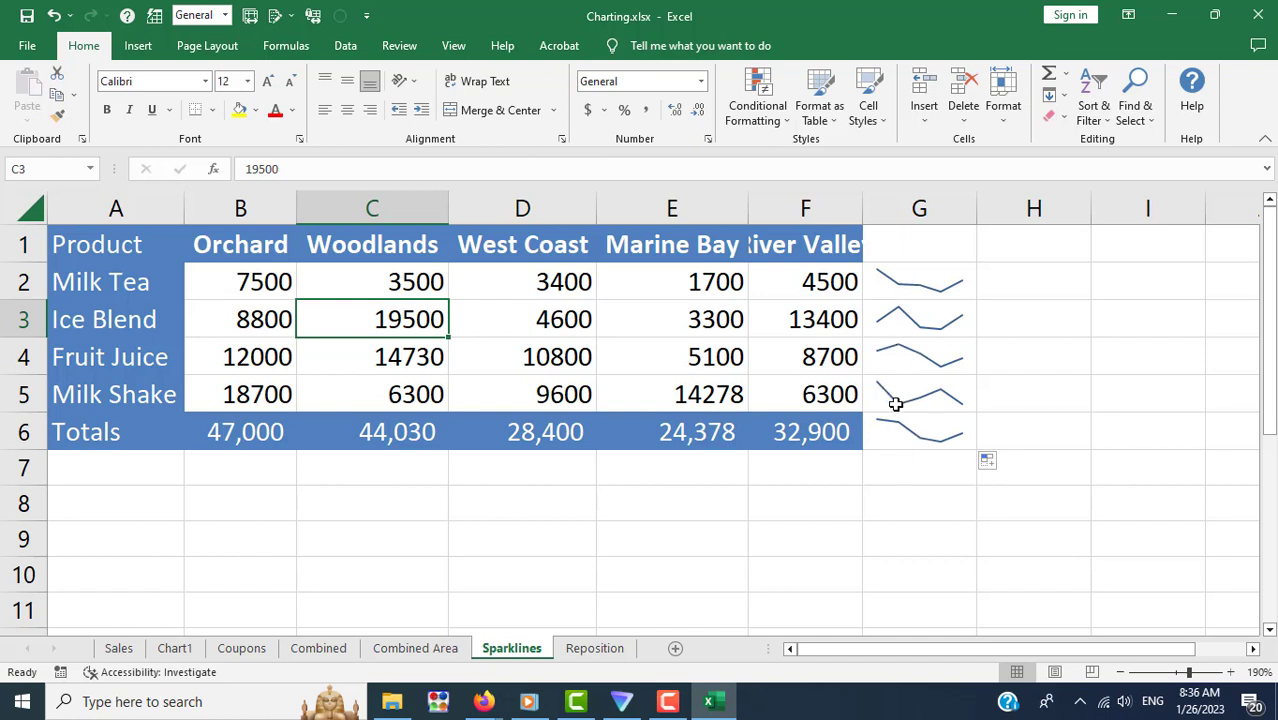
{"action": "left_click", "coordinate": [897, 282]}
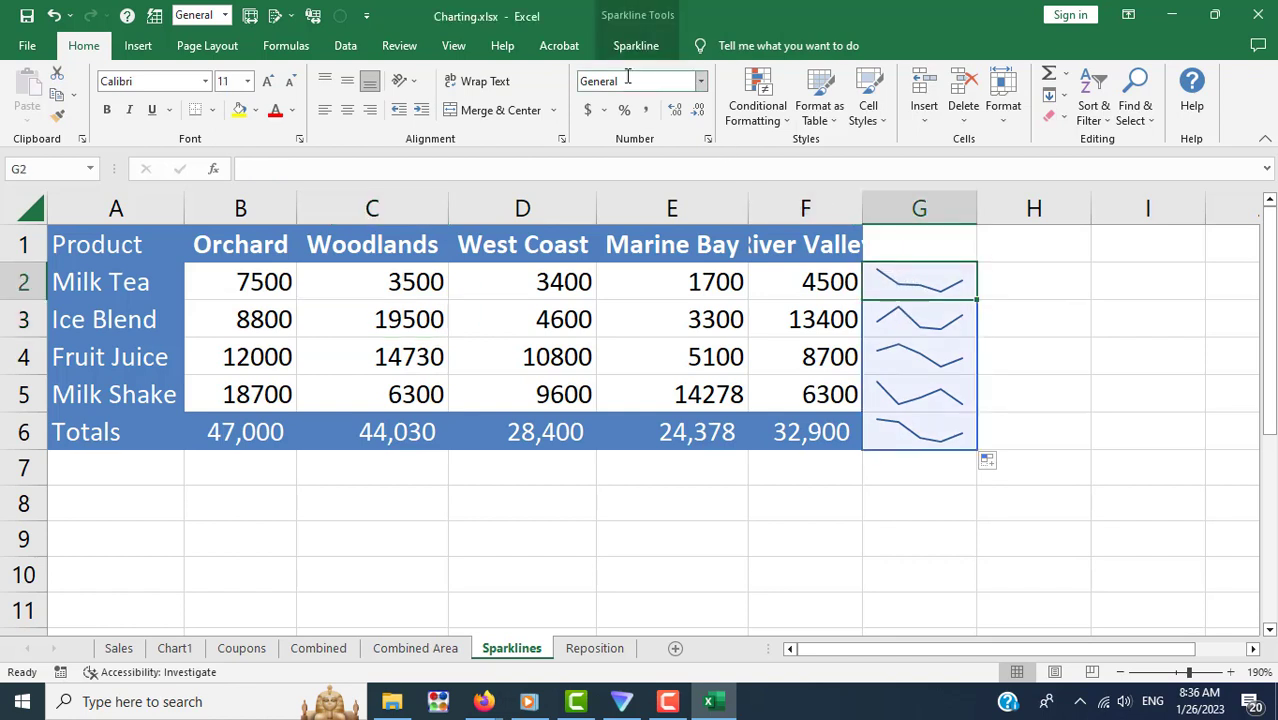
Step: Set both the vertical axis minimum and maximum to Same for All Sparklines
{"action": "left_click", "coordinate": [622, 50]}
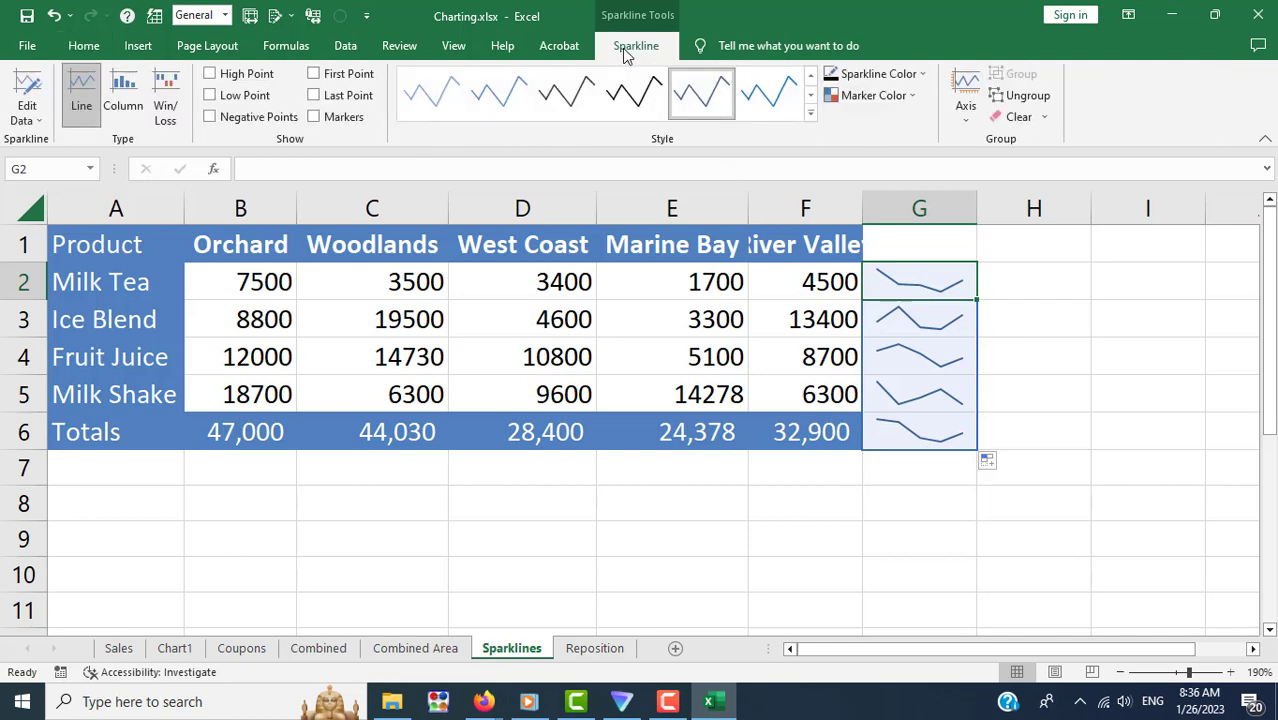
{"action": "left_click", "coordinate": [964, 121]}
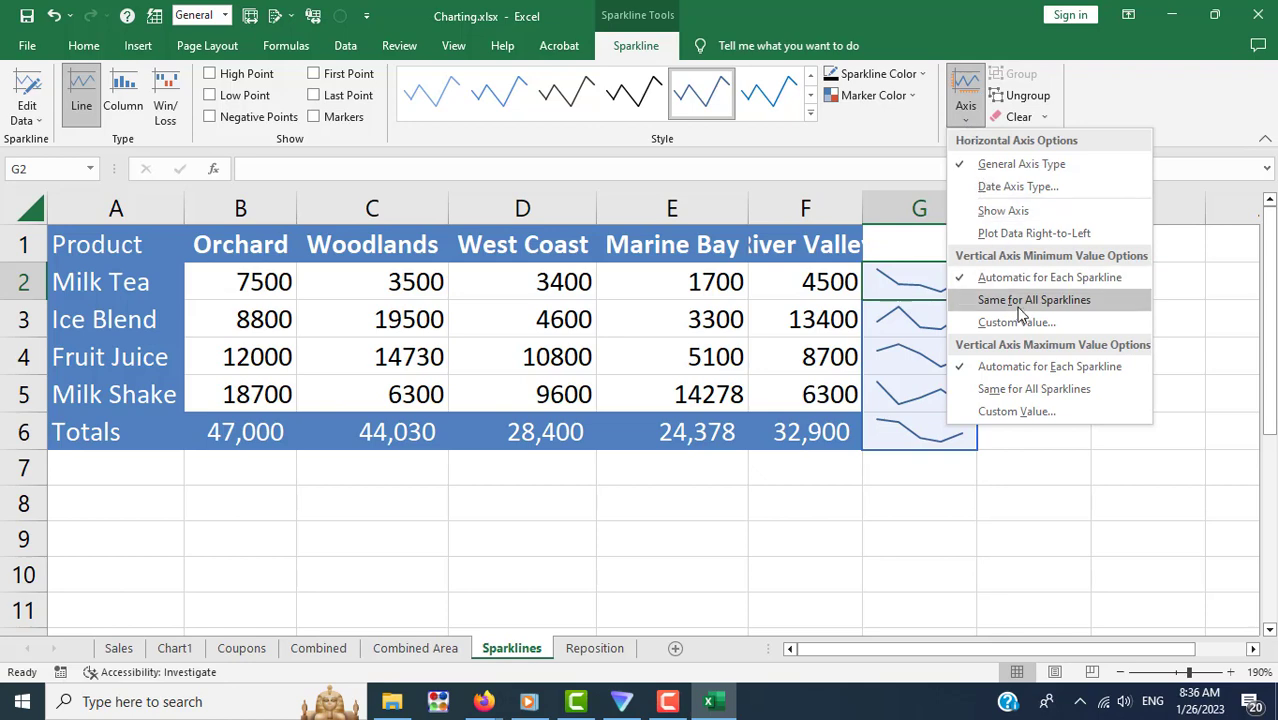
{"action": "left_click", "coordinate": [1016, 300]}
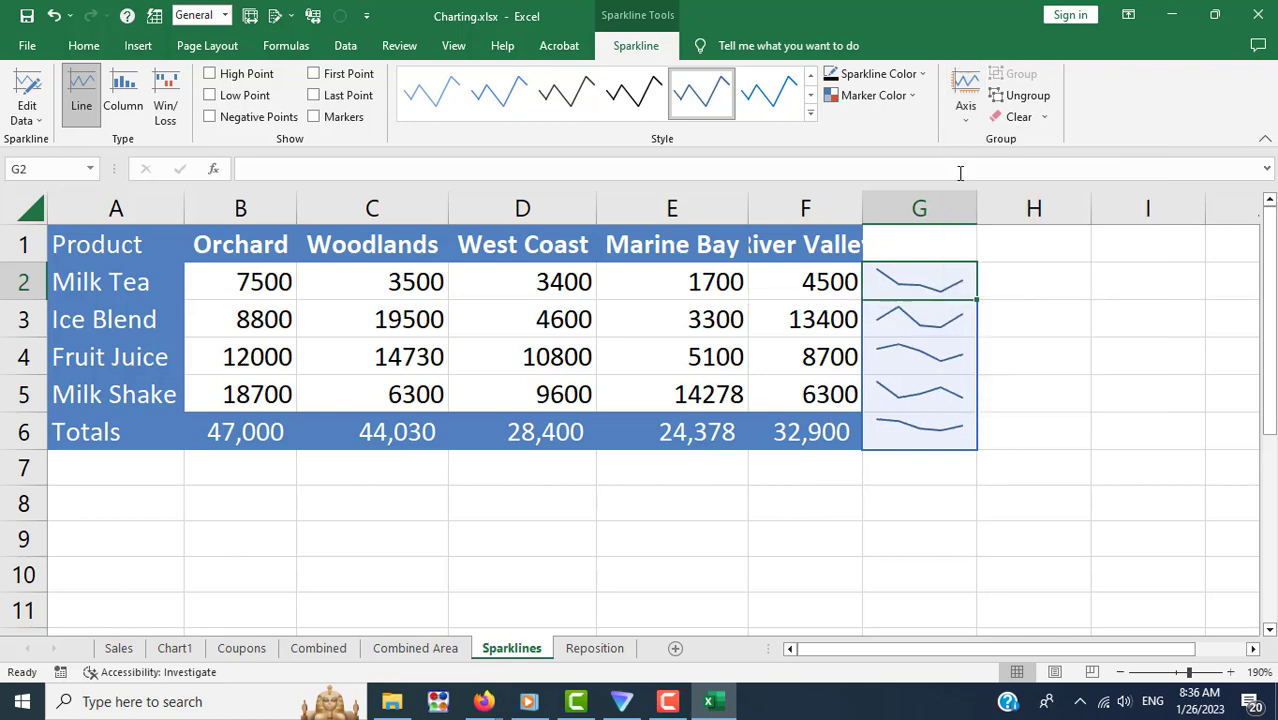
{"action": "left_click", "coordinate": [963, 119]}
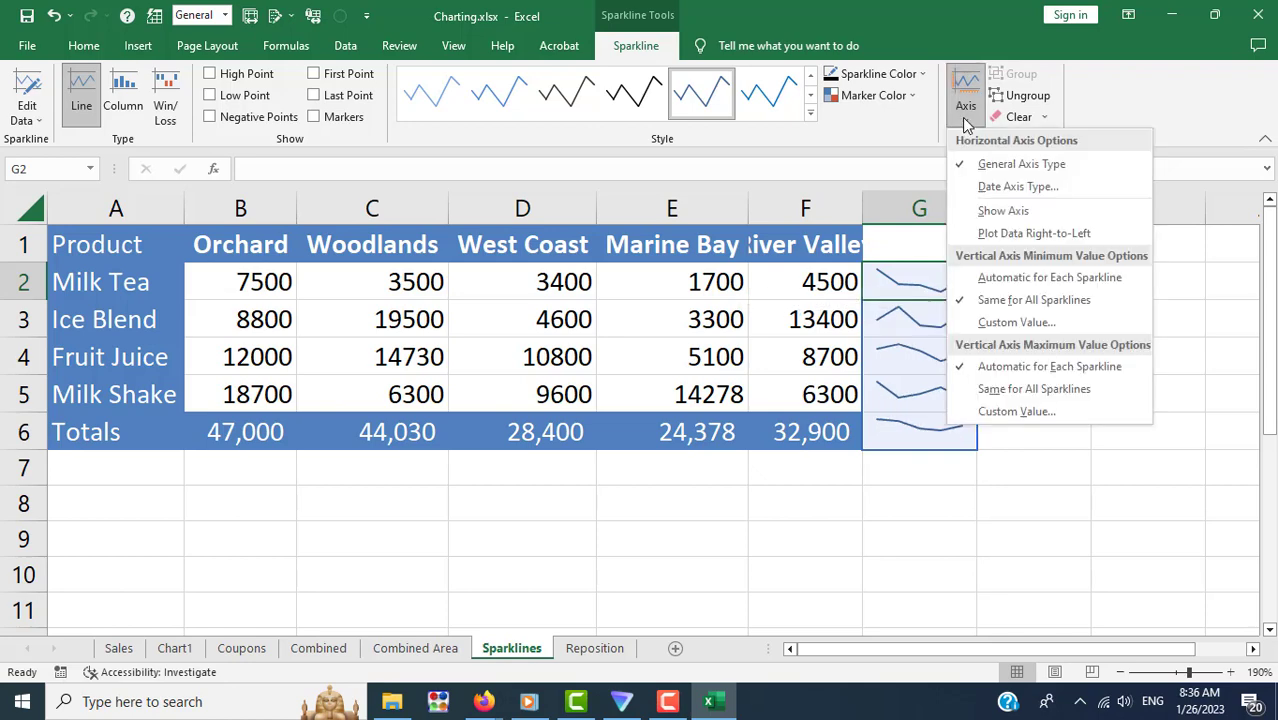
{"action": "left_click", "coordinate": [993, 388]}
{"action": "left_click", "coordinate": [882, 533]}
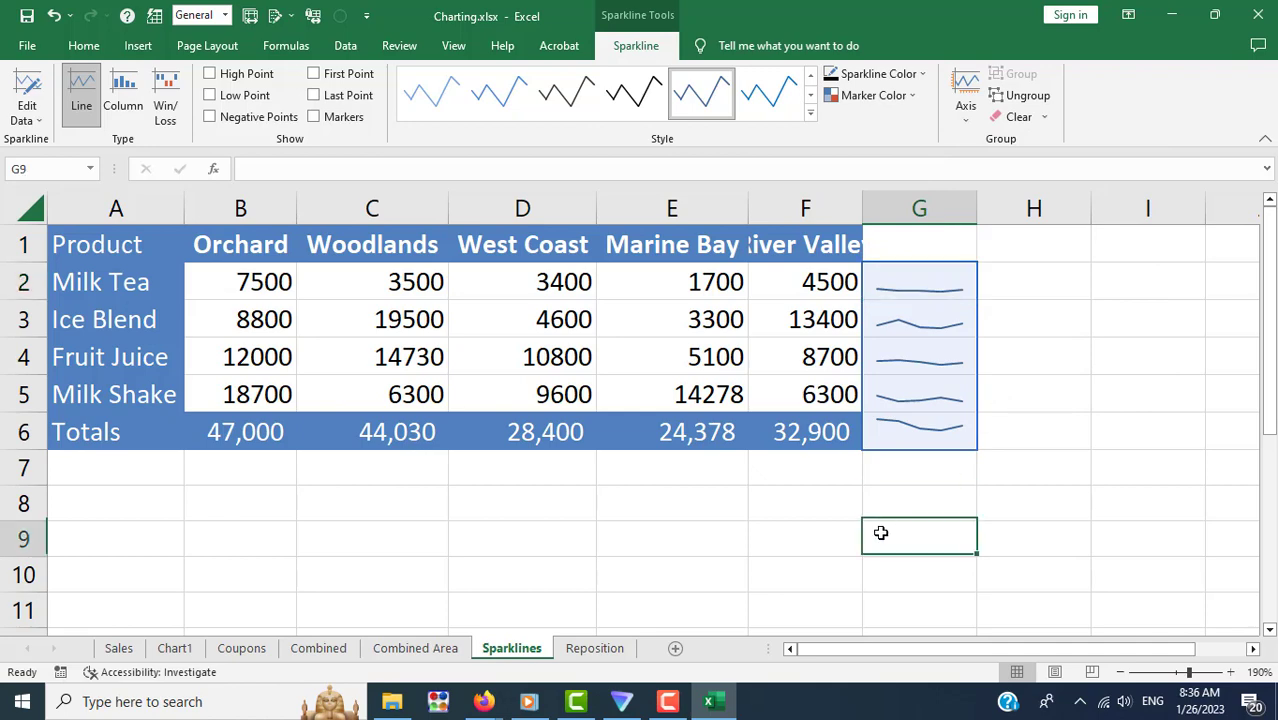
Step: Compare the rescaled Milk Shake, Fruit Juice and Ice Blend sparklines, then go back to the lesson
{"action": "left_click", "coordinate": [922, 296]}
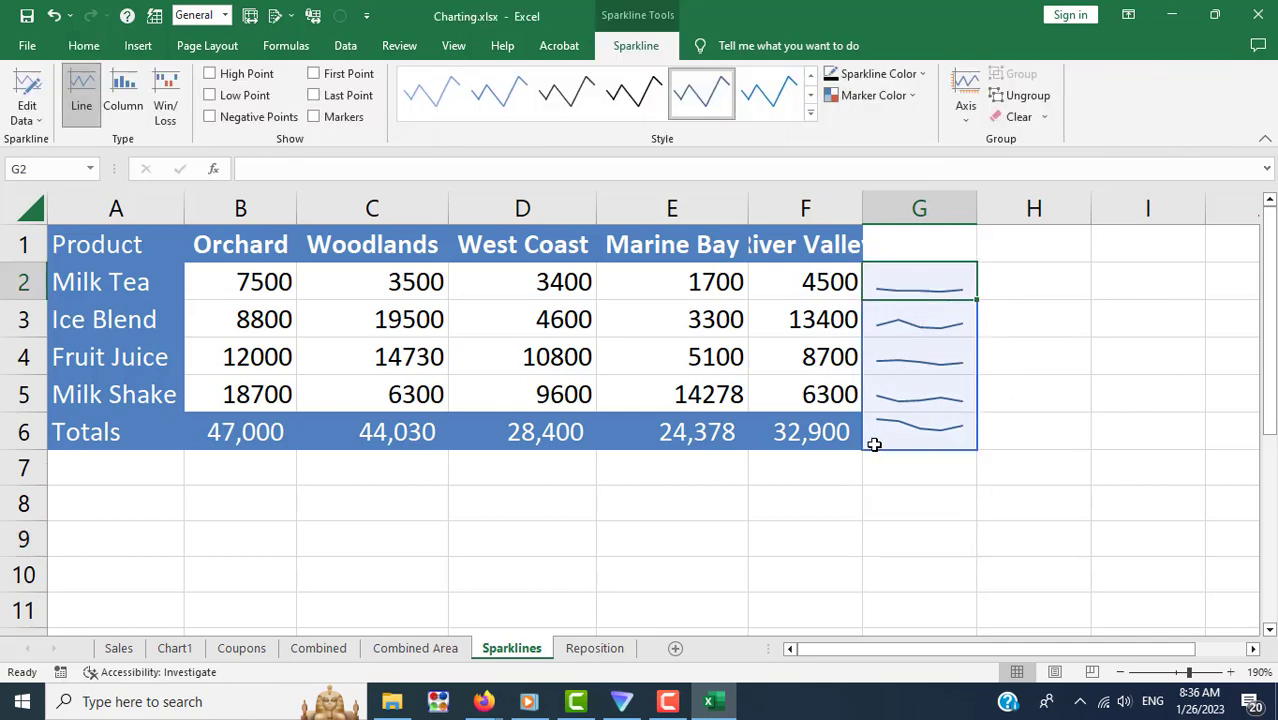
{"action": "left_click", "coordinate": [887, 401]}
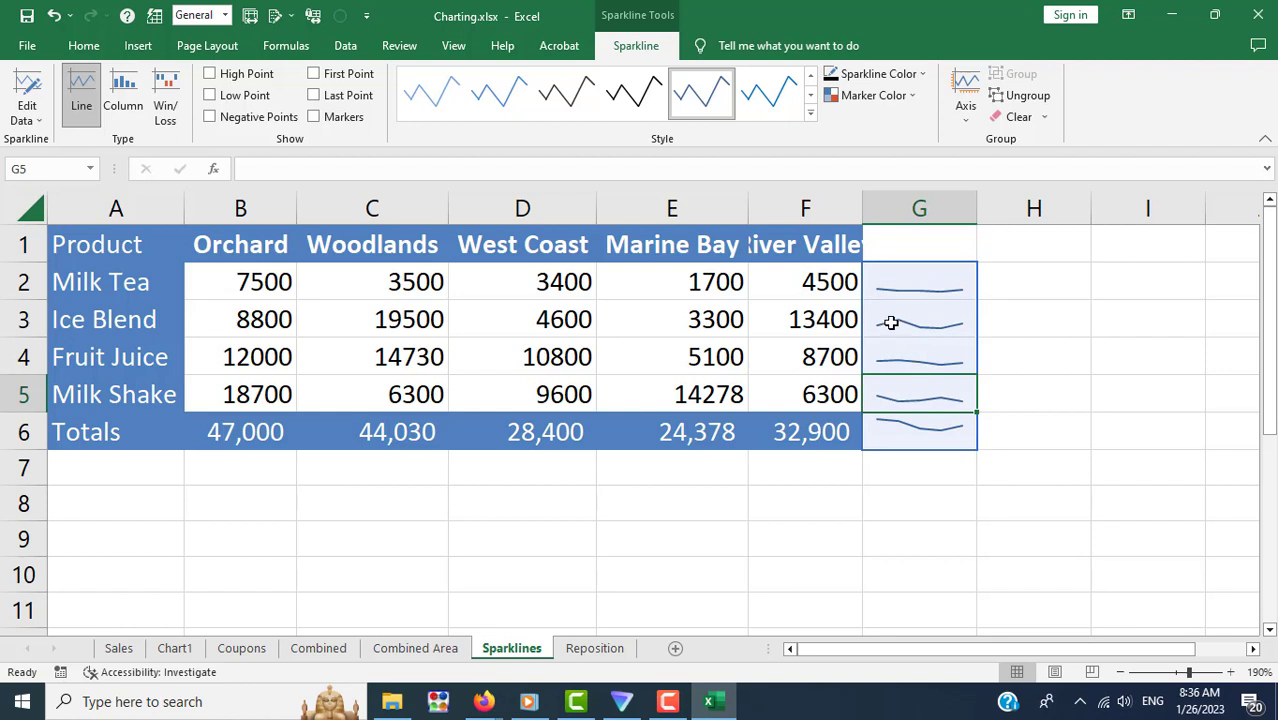
{"action": "key", "text": "Up"}
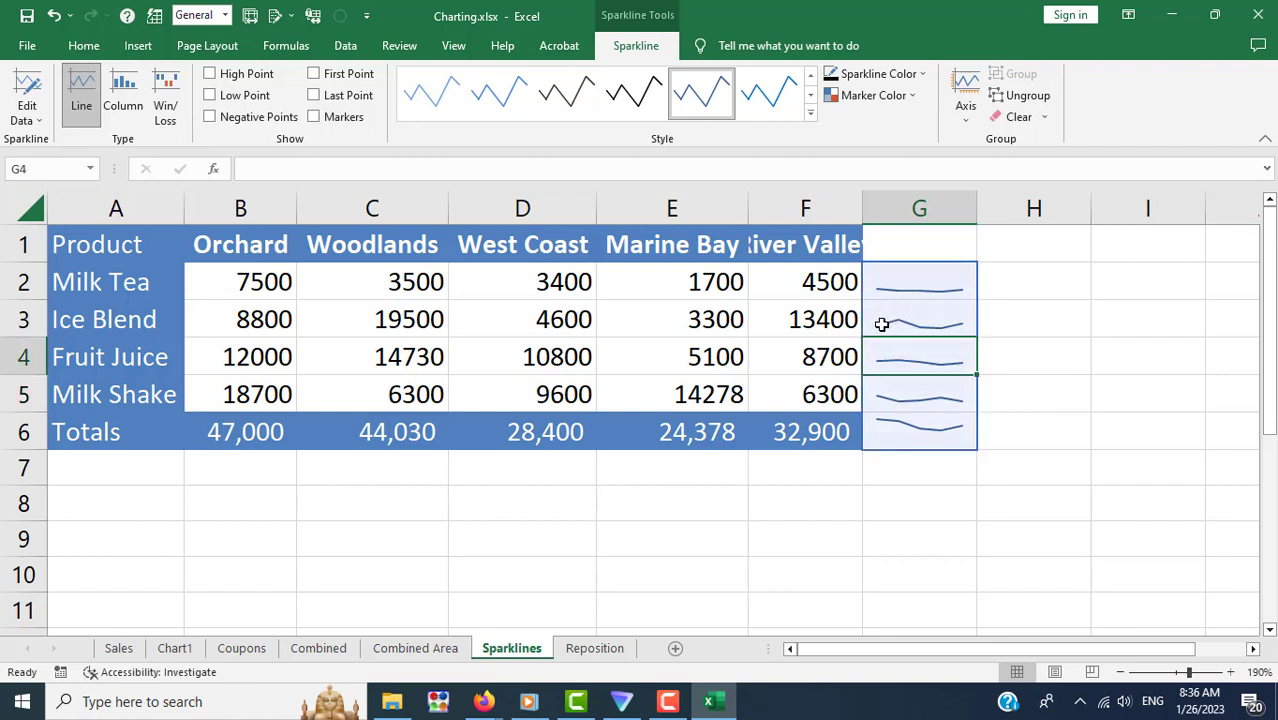
{"action": "key", "text": "Up"}
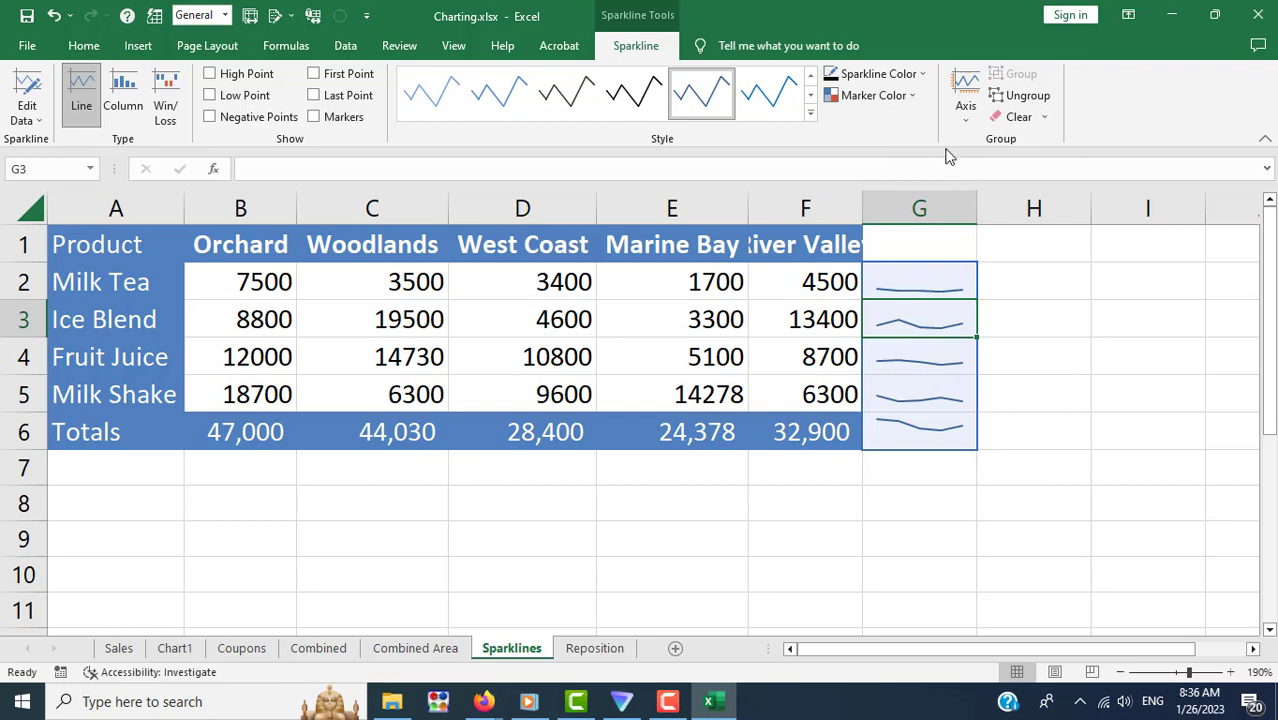
{"action": "left_click", "coordinate": [965, 108]}
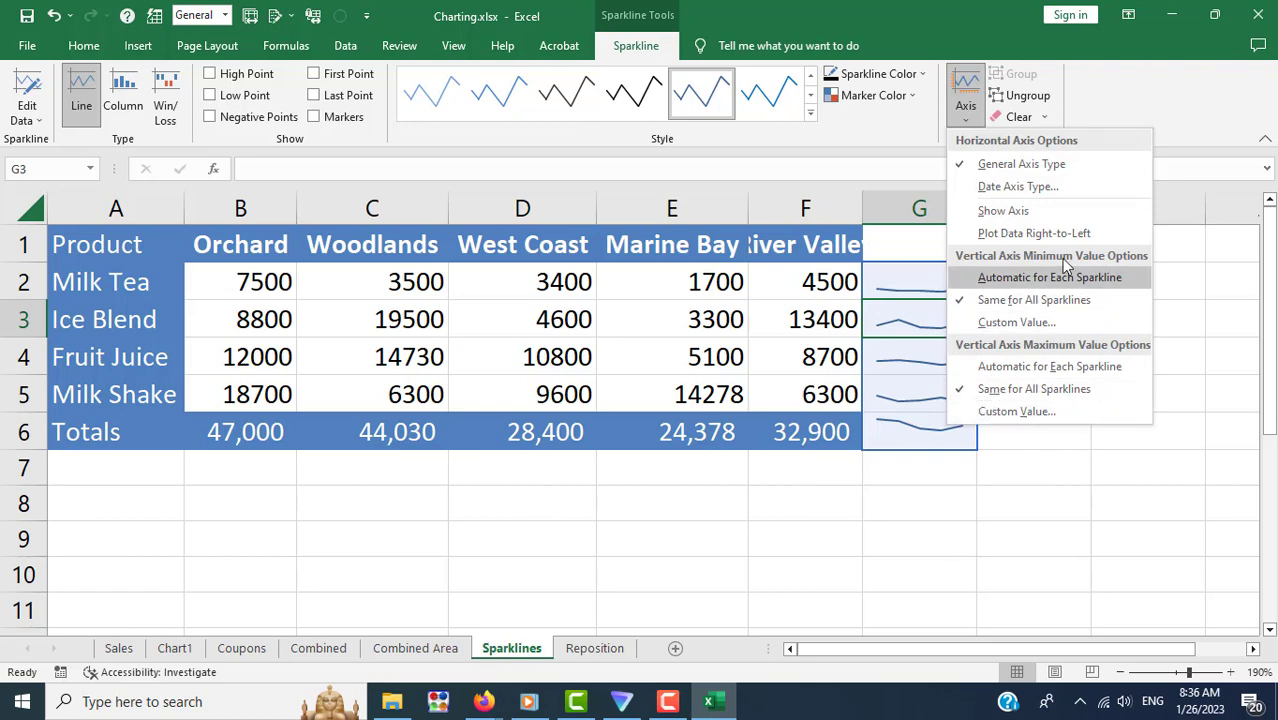
{"action": "key", "text": "Escape"}
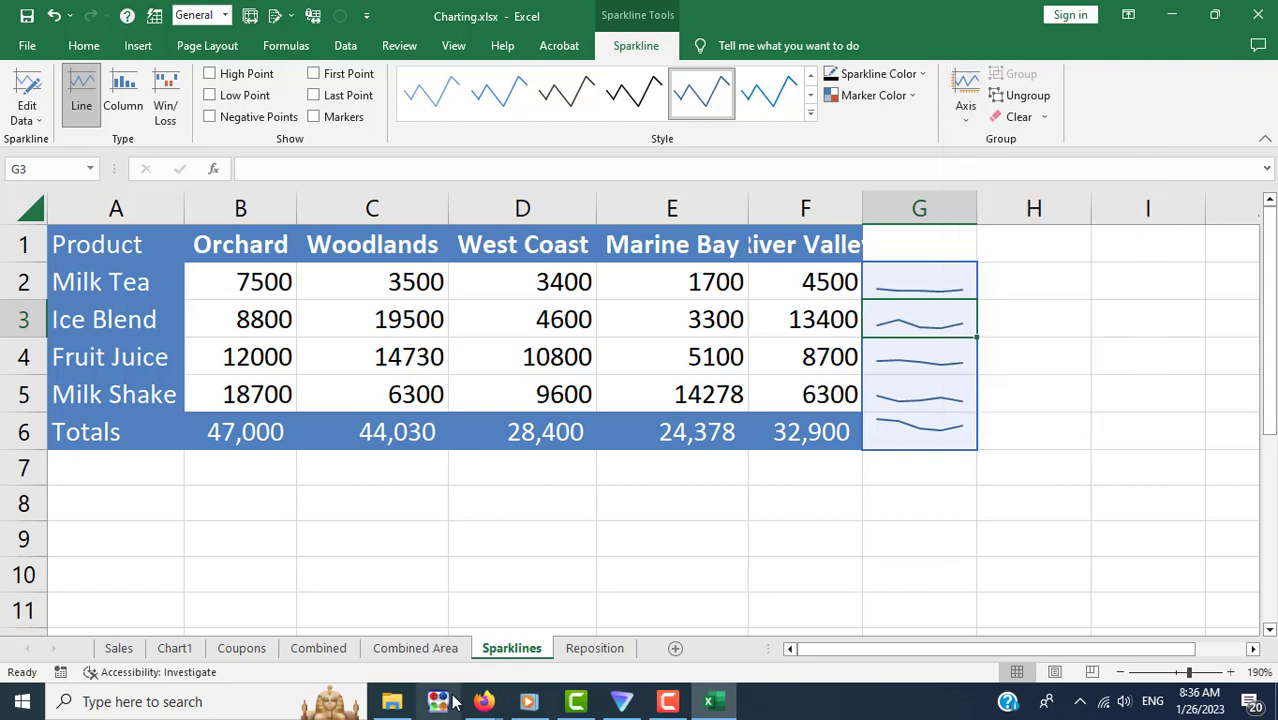
{"action": "mouse_move", "coordinate": [483, 701]}
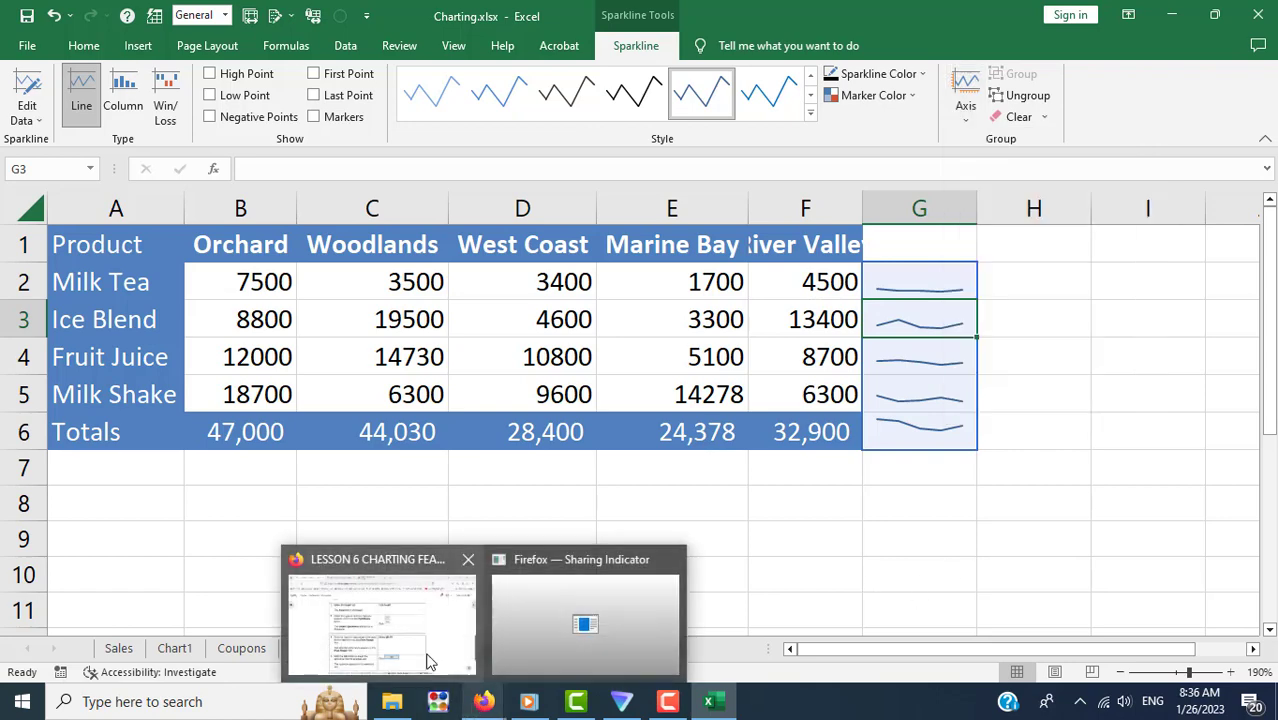
{"action": "left_click", "coordinate": [430, 660]}
Step: Advance the lesson to section 6.5 on chart title repositioning, read it, then return to Excel
{"action": "scroll", "coordinate": [990, 548], "scroll_direction": "down", "scroll_amount": 3}
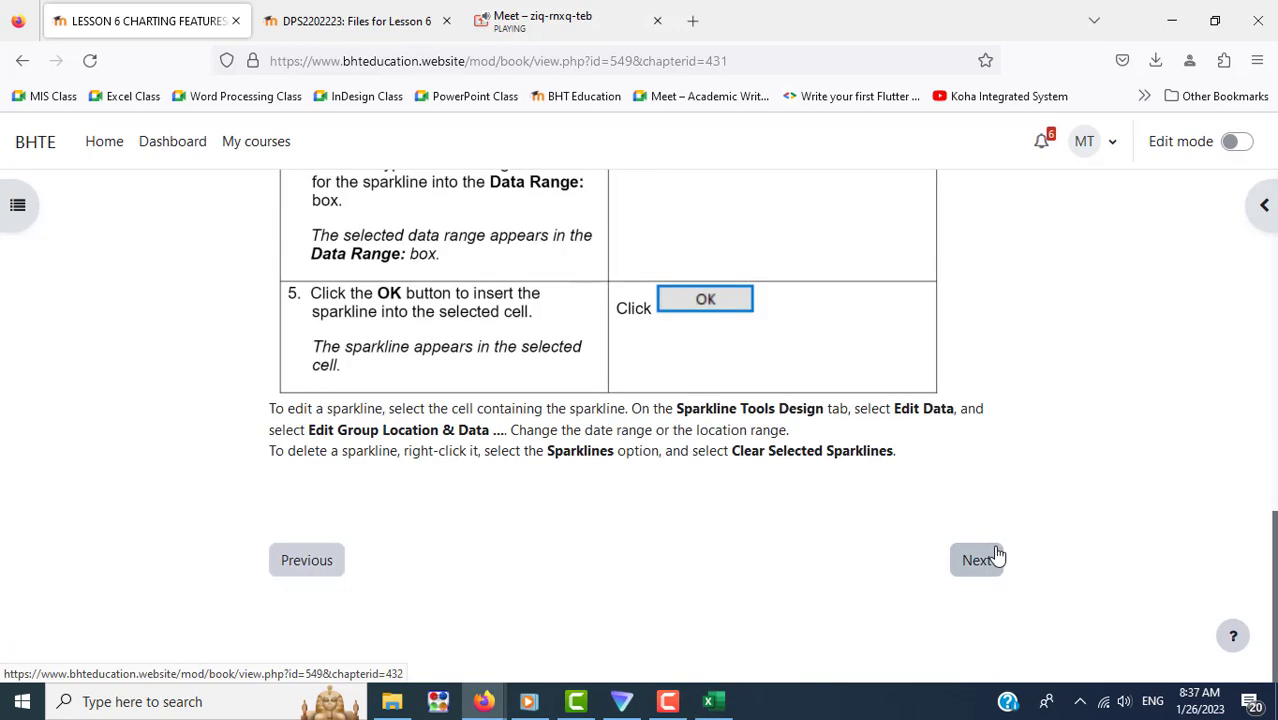
{"action": "left_click", "coordinate": [976, 562]}
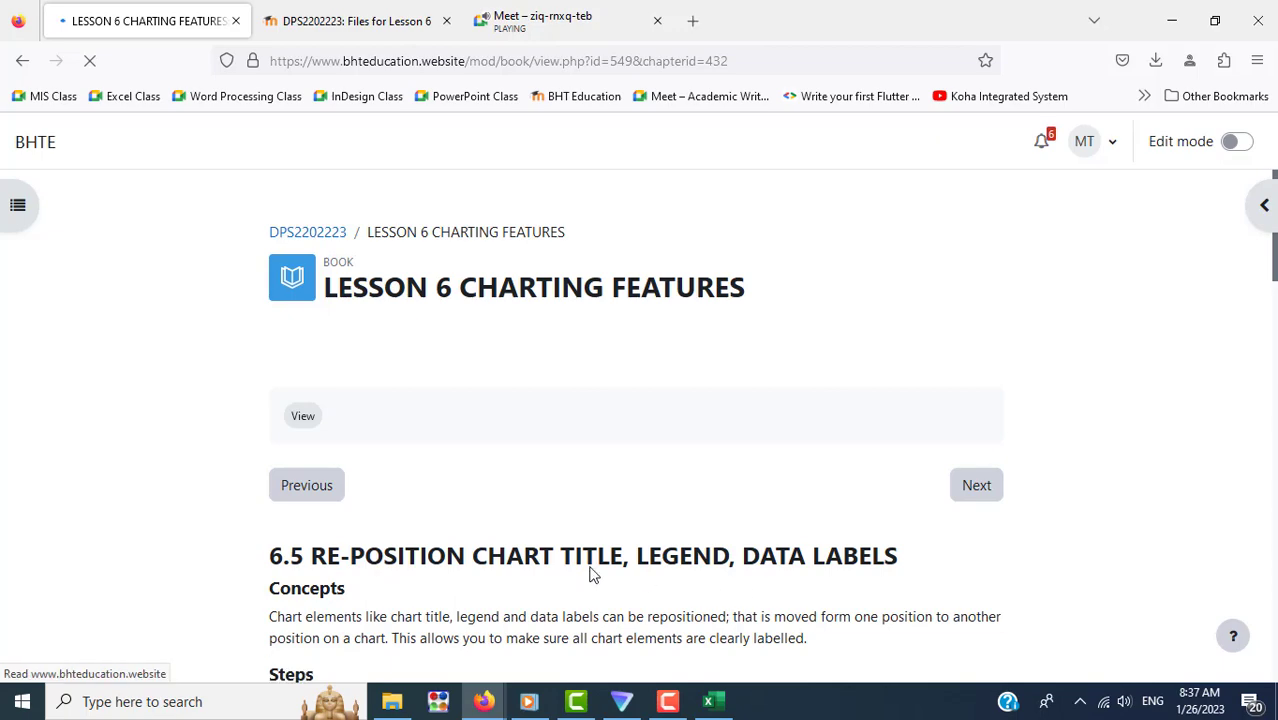
{"action": "scroll", "coordinate": [190, 518], "scroll_direction": "down", "scroll_amount": 4}
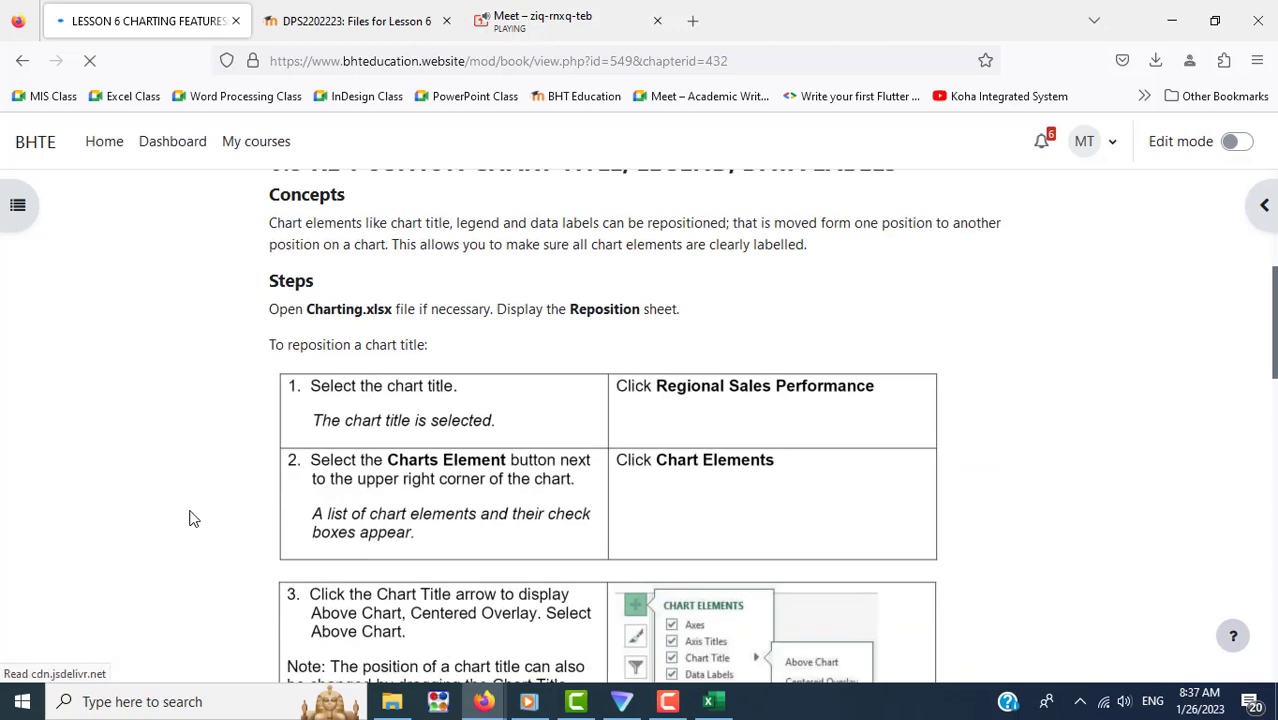
{"action": "scroll", "coordinate": [199, 505], "scroll_direction": "up", "scroll_amount": 2}
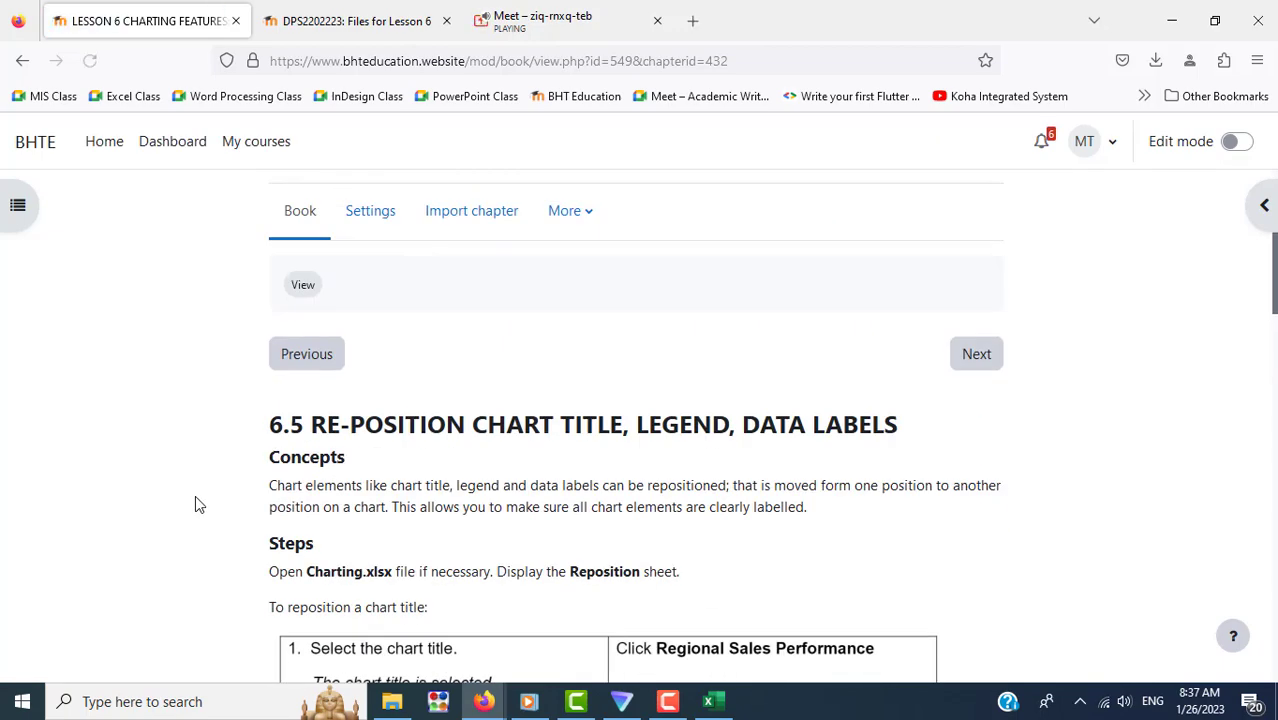
{"action": "scroll", "coordinate": [1142, 487], "scroll_direction": "down", "scroll_amount": 4}
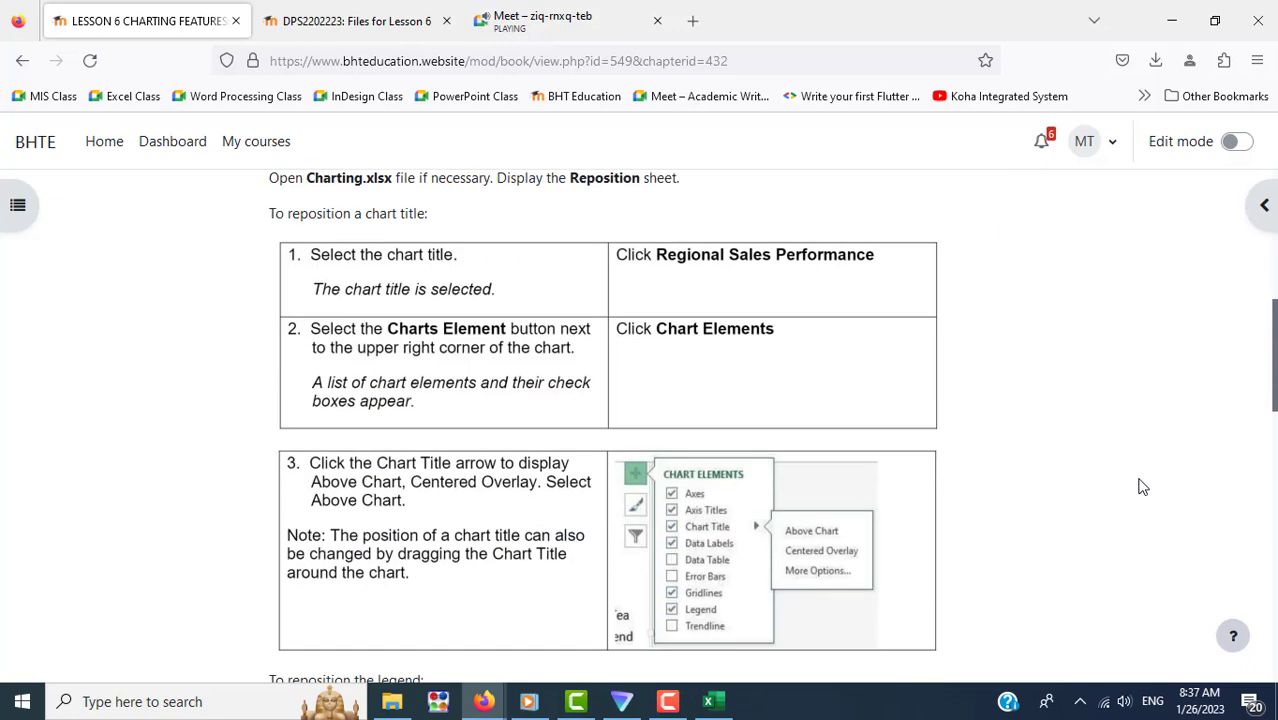
{"action": "scroll", "coordinate": [1142, 487], "scroll_direction": "up", "scroll_amount": 1}
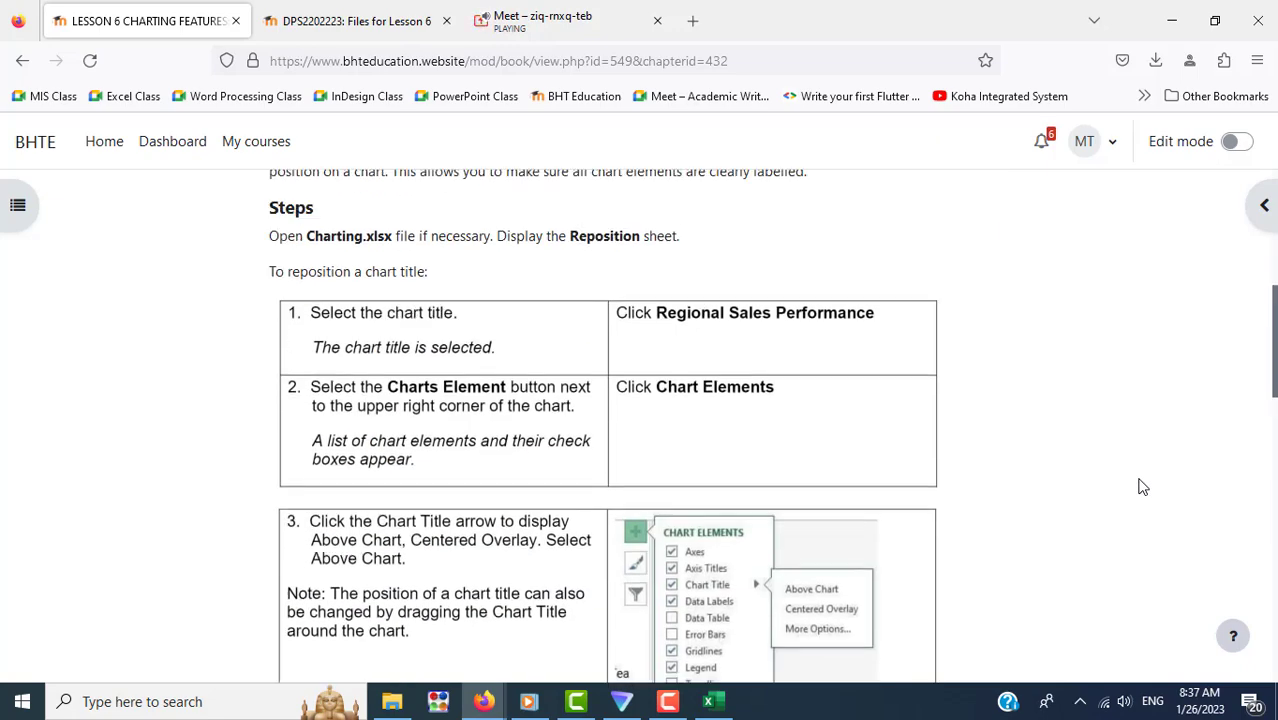
{"action": "scroll", "coordinate": [1142, 487], "scroll_direction": "up", "scroll_amount": 2}
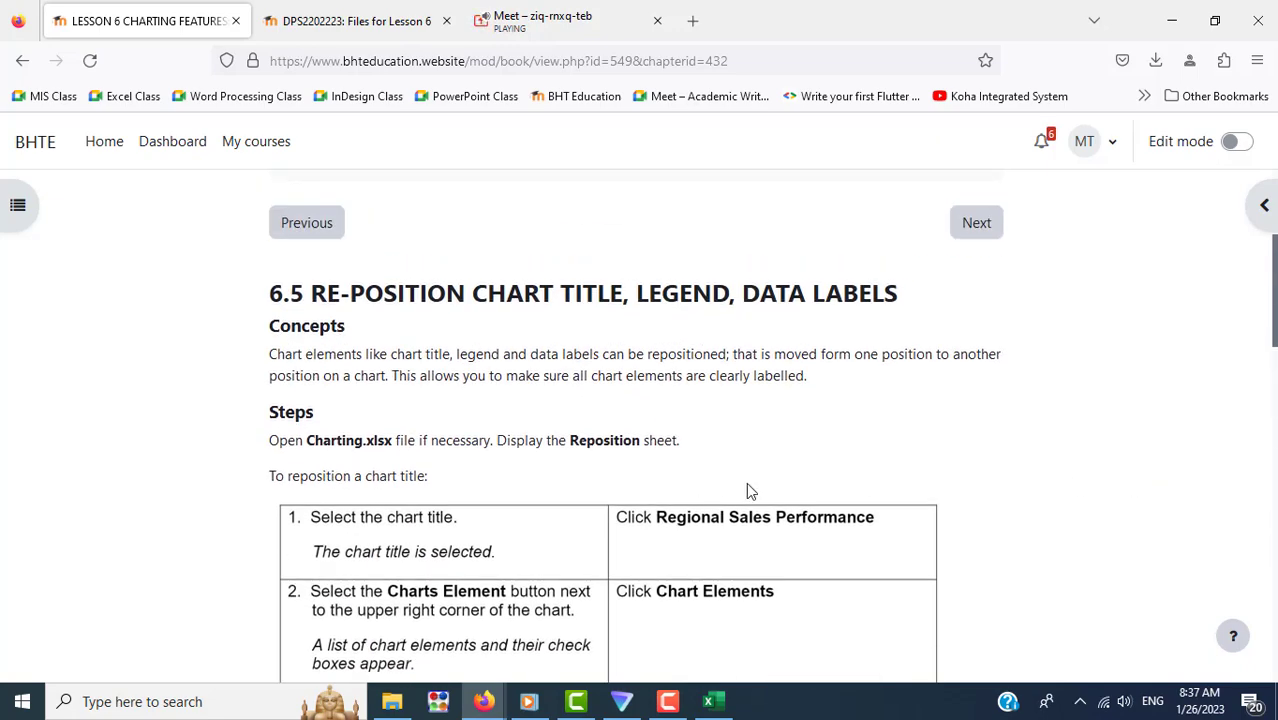
{"action": "left_click", "coordinate": [710, 701]}
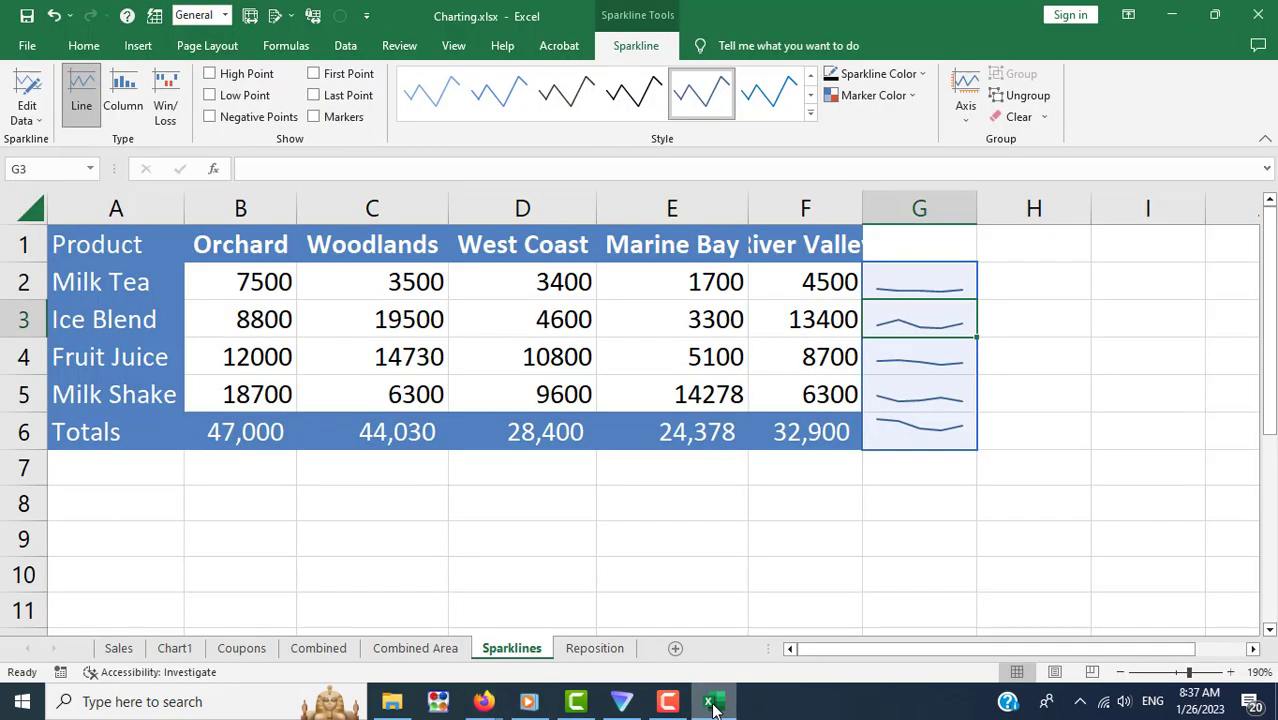
Step: On the Reposition sheet, select the chart title, legend, Regions axis title and category axis in turn
{"action": "left_click", "coordinate": [594, 648]}
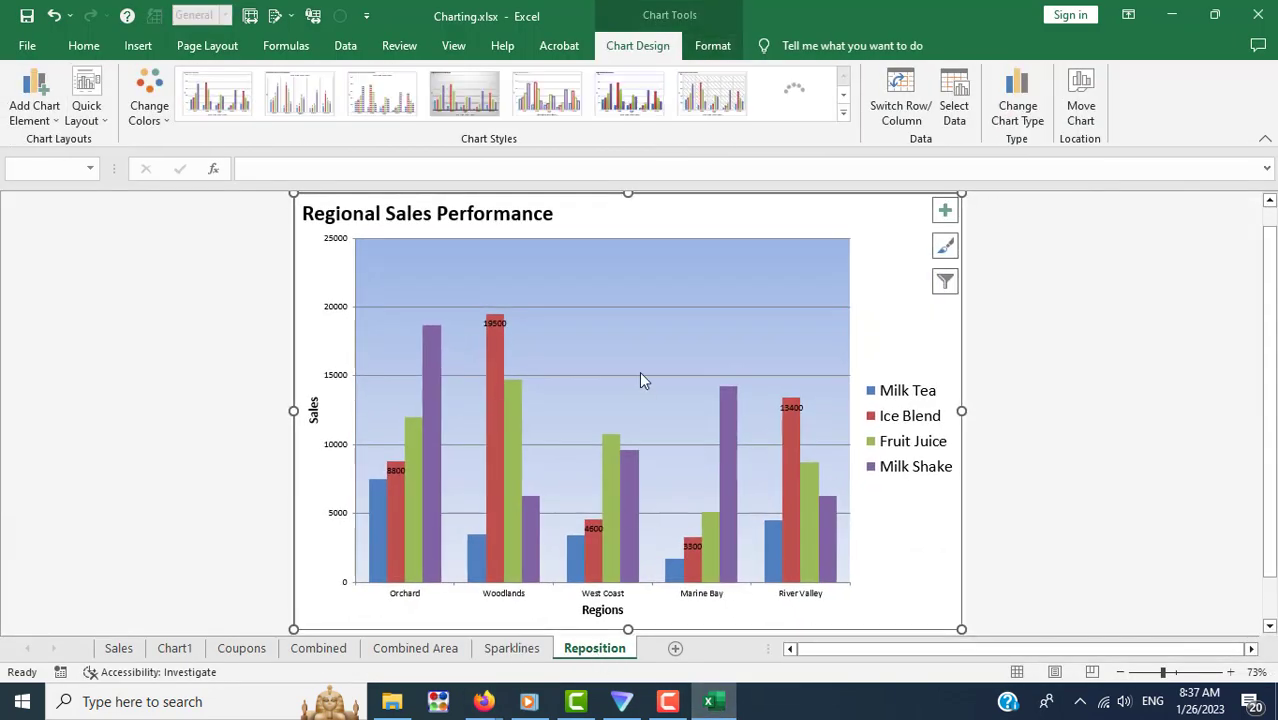
{"action": "left_click", "coordinate": [435, 224]}
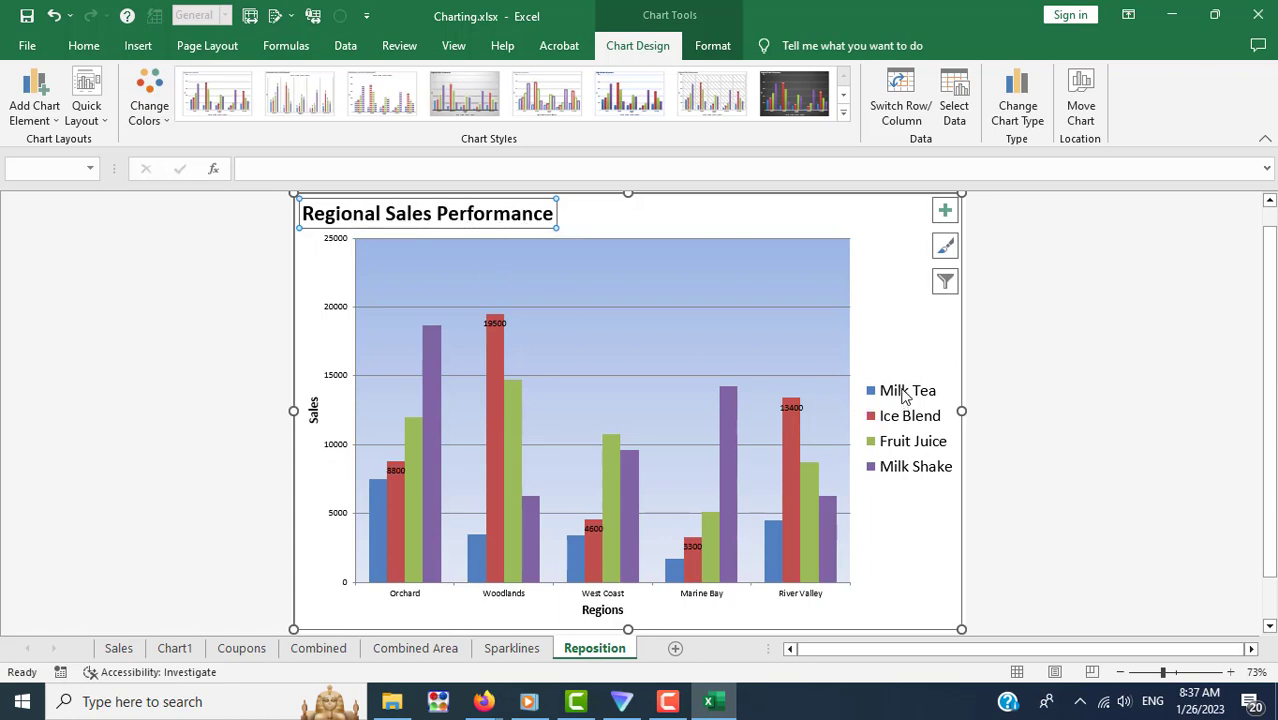
{"action": "left_click", "coordinate": [903, 396]}
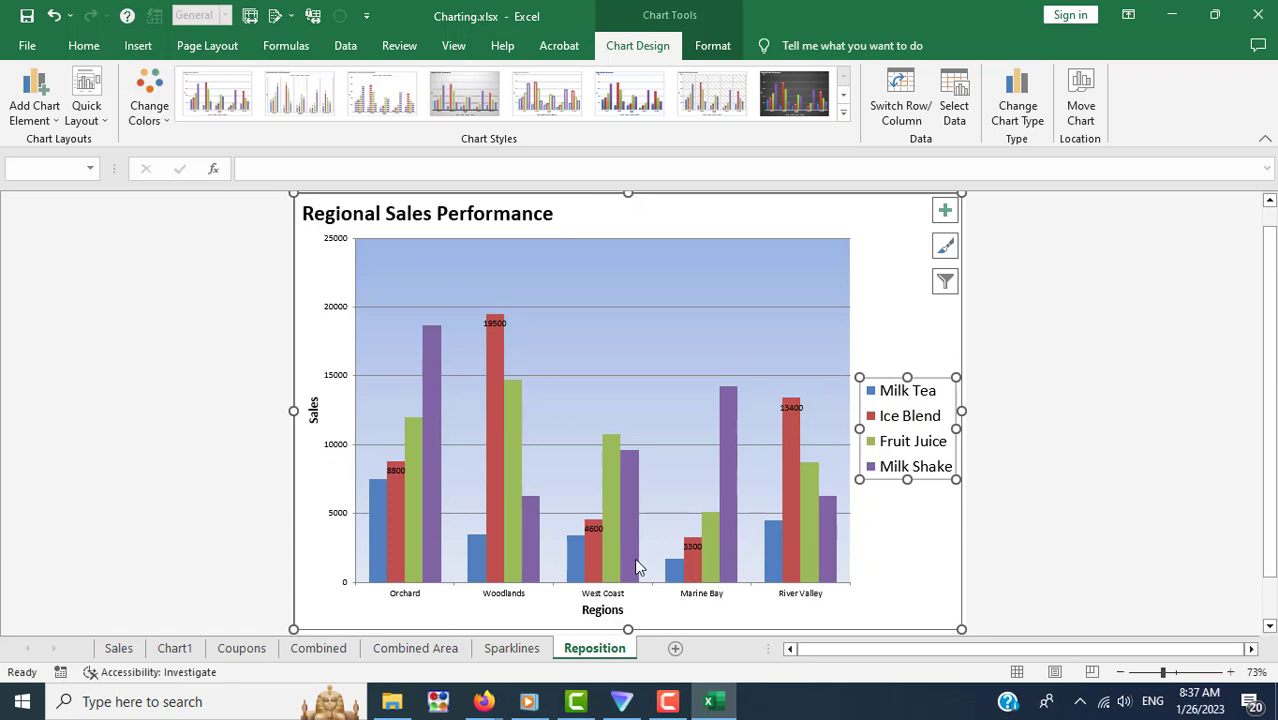
{"action": "left_click", "coordinate": [598, 614]}
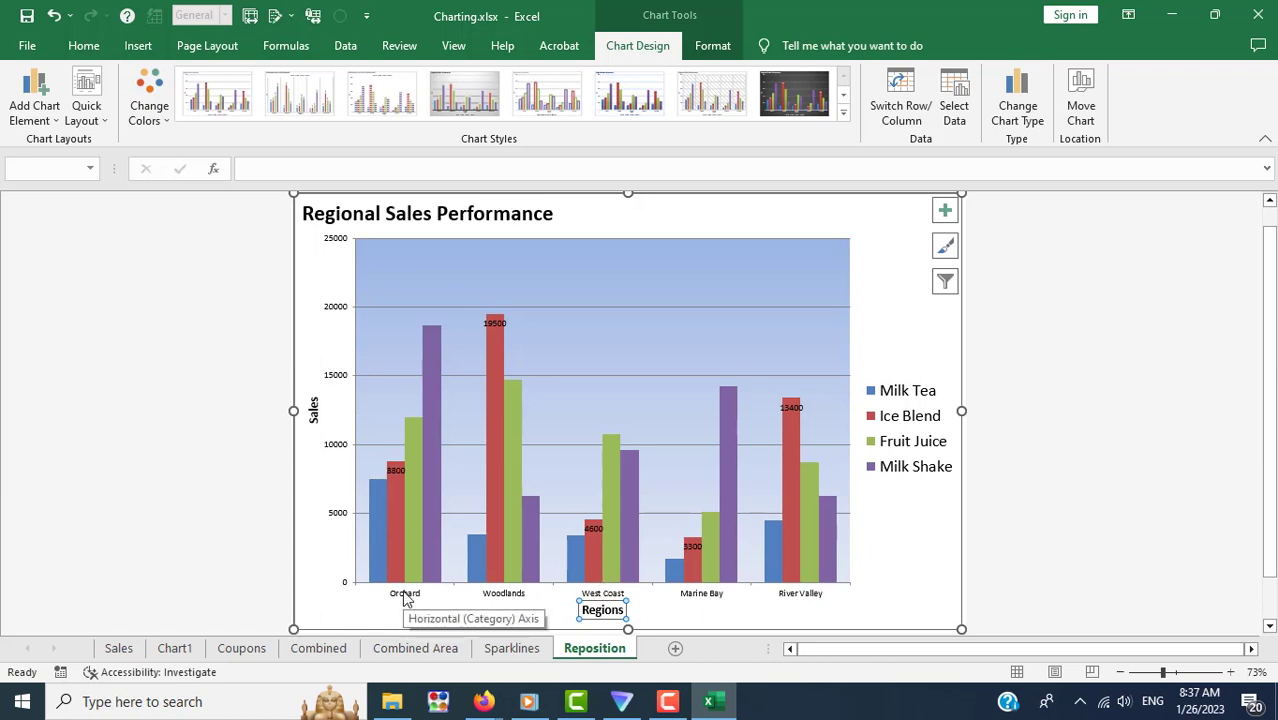
{"action": "left_click", "coordinate": [405, 595]}
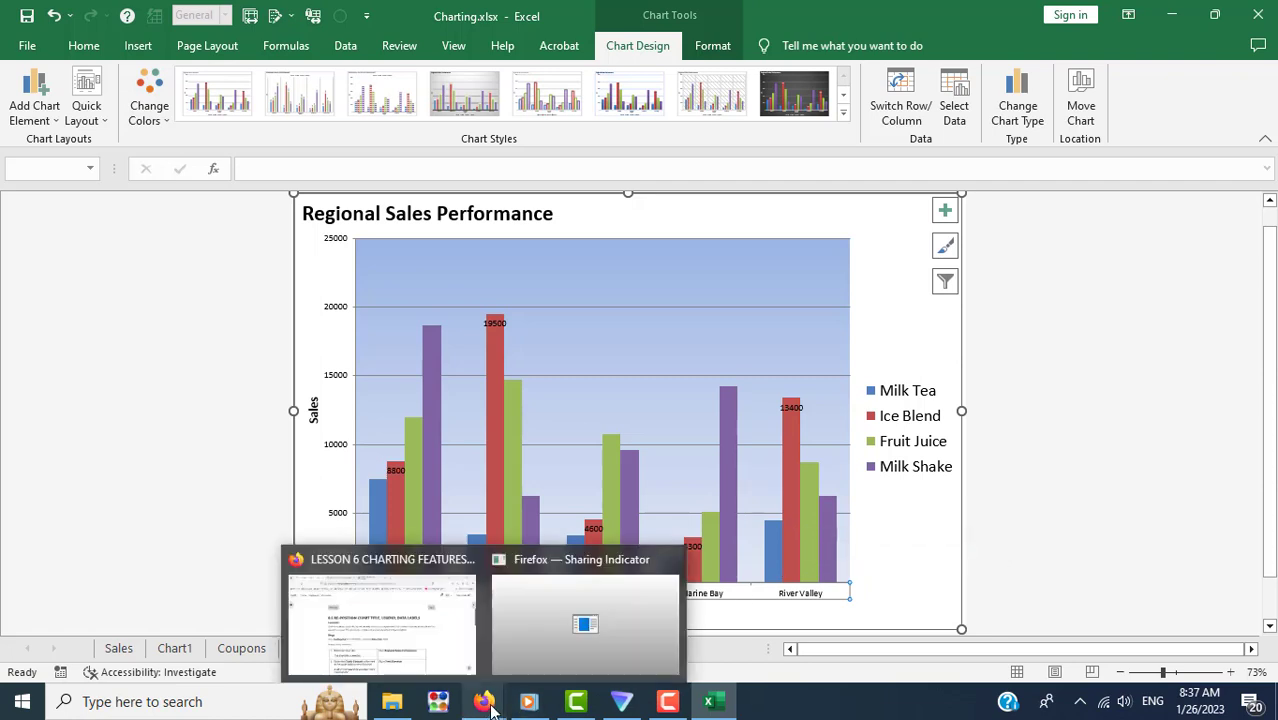
{"action": "left_click", "coordinate": [488, 704]}
Step: Read lesson step 3 on chart title placement, then return to the chart in Excel
{"action": "left_click", "coordinate": [419, 650]}
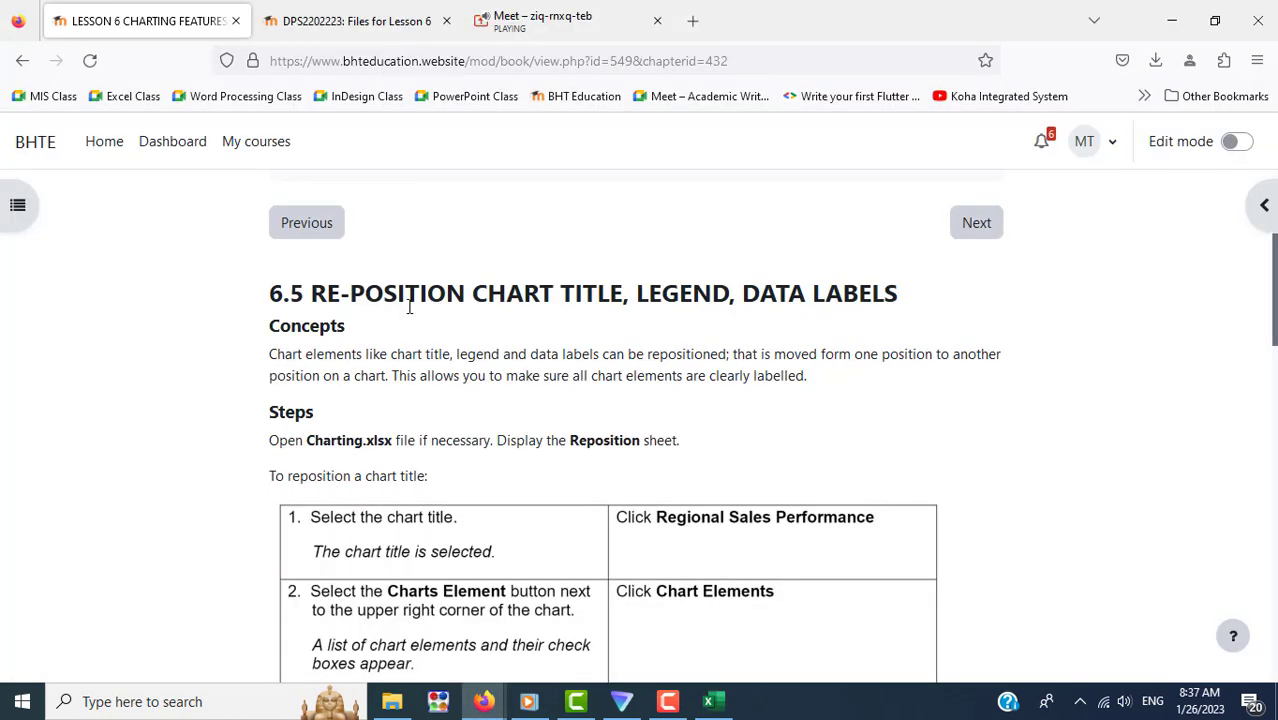
{"action": "scroll", "coordinate": [1030, 455], "scroll_direction": "down", "scroll_amount": 3}
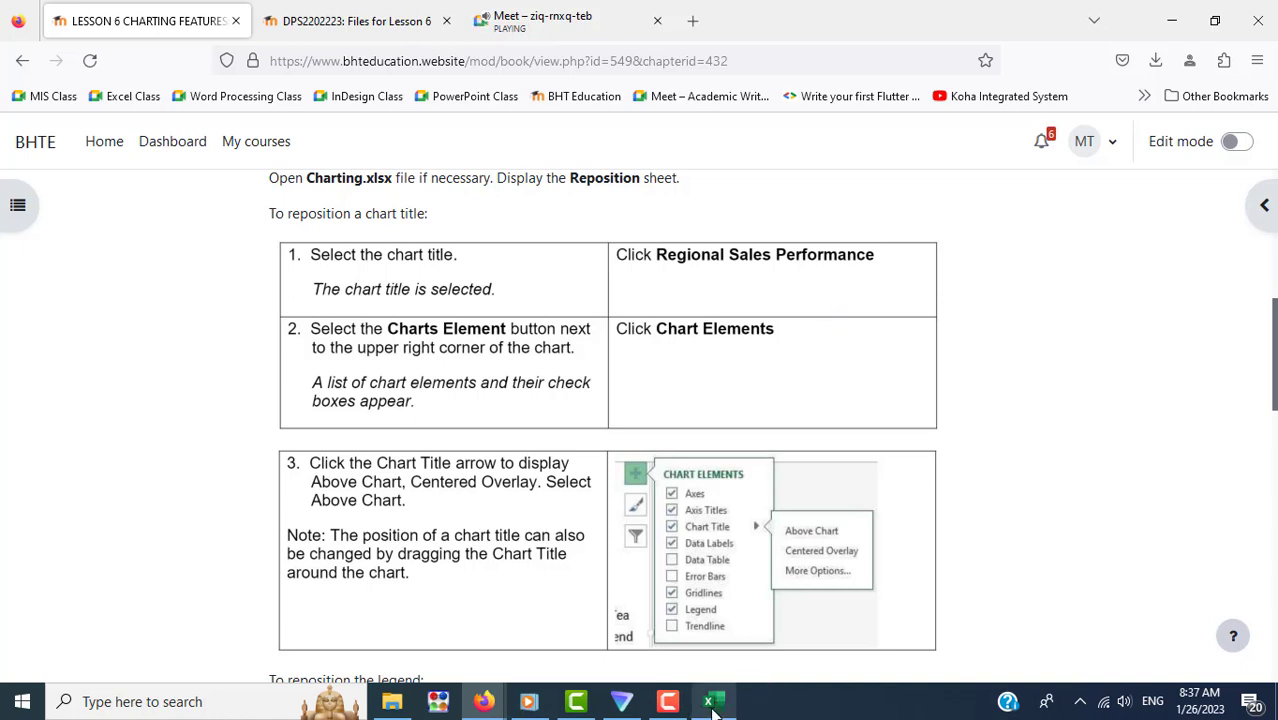
{"action": "mouse_move", "coordinate": [711, 702]}
{"action": "left_click", "coordinate": [732, 632]}
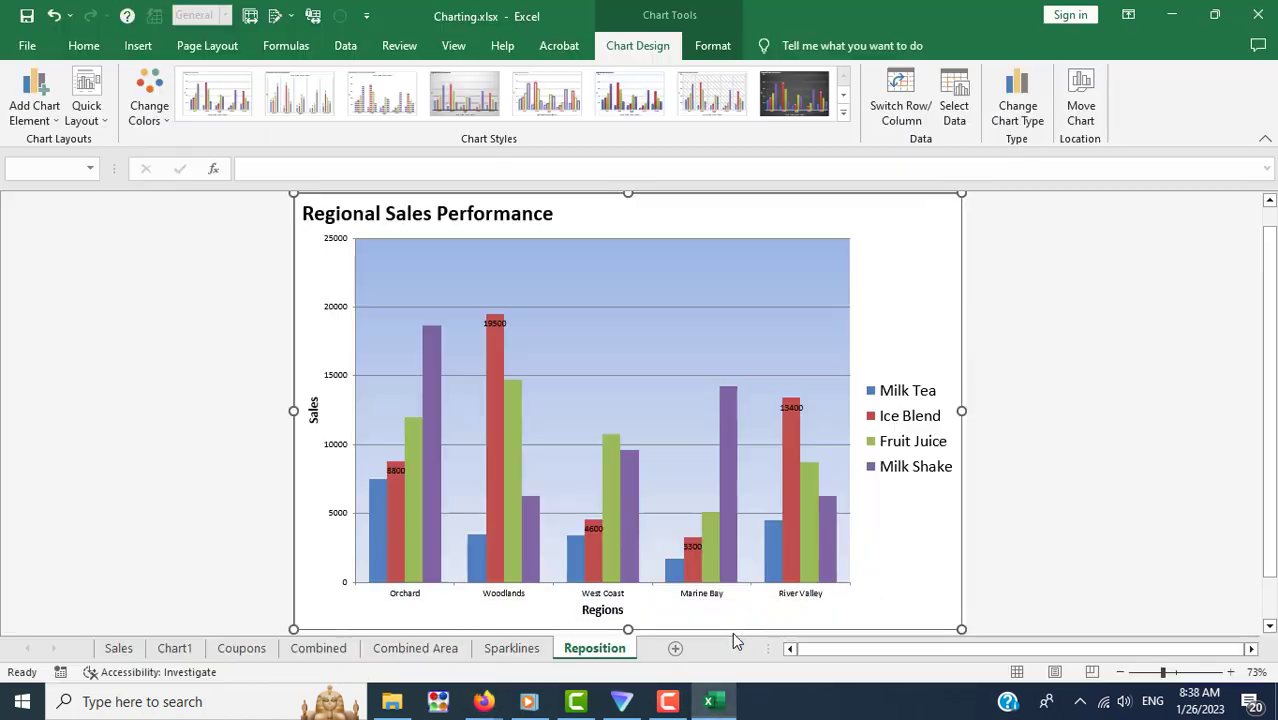
{"action": "left_click", "coordinate": [410, 224]}
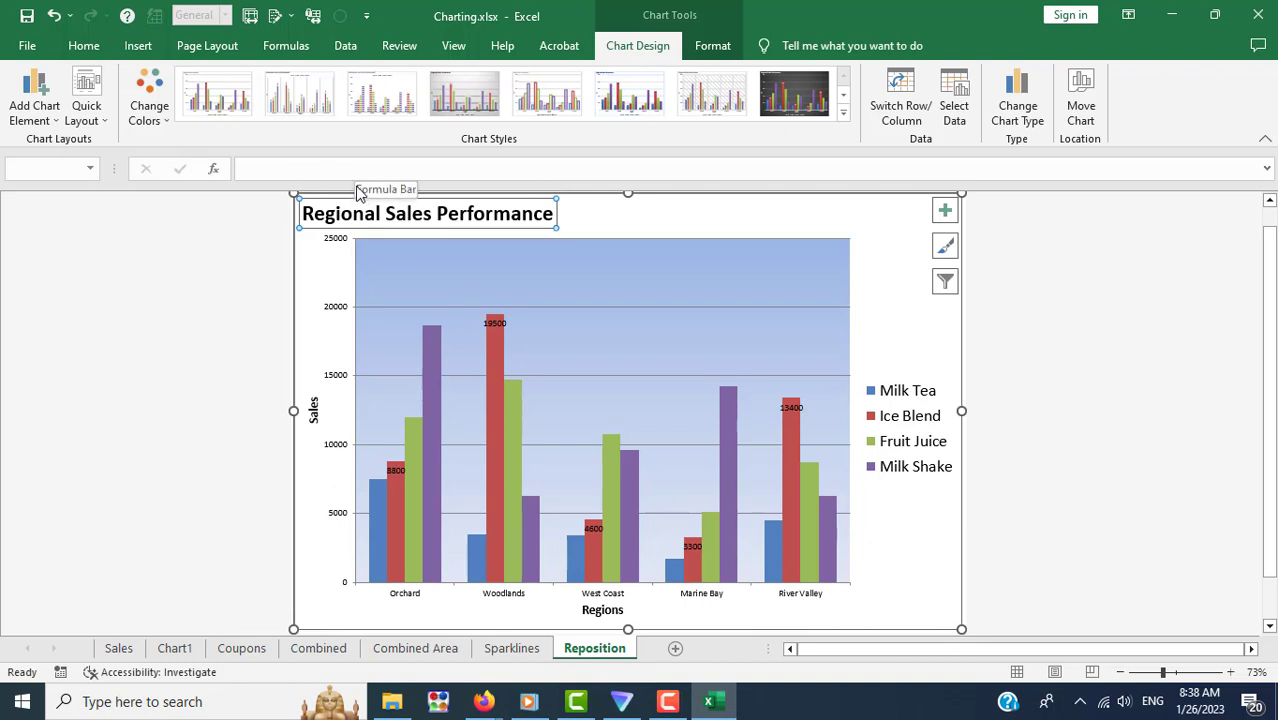
{"action": "left_click", "coordinate": [42, 125]}
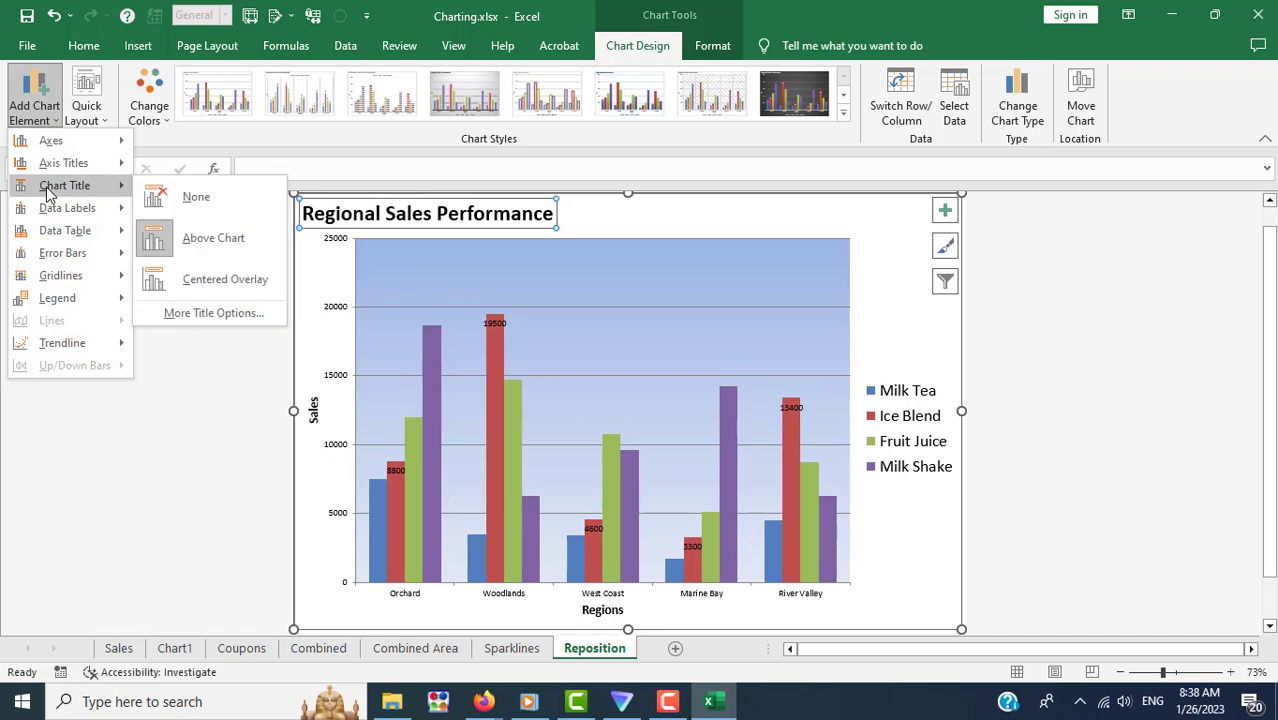
{"action": "mouse_move", "coordinate": [64, 186]}
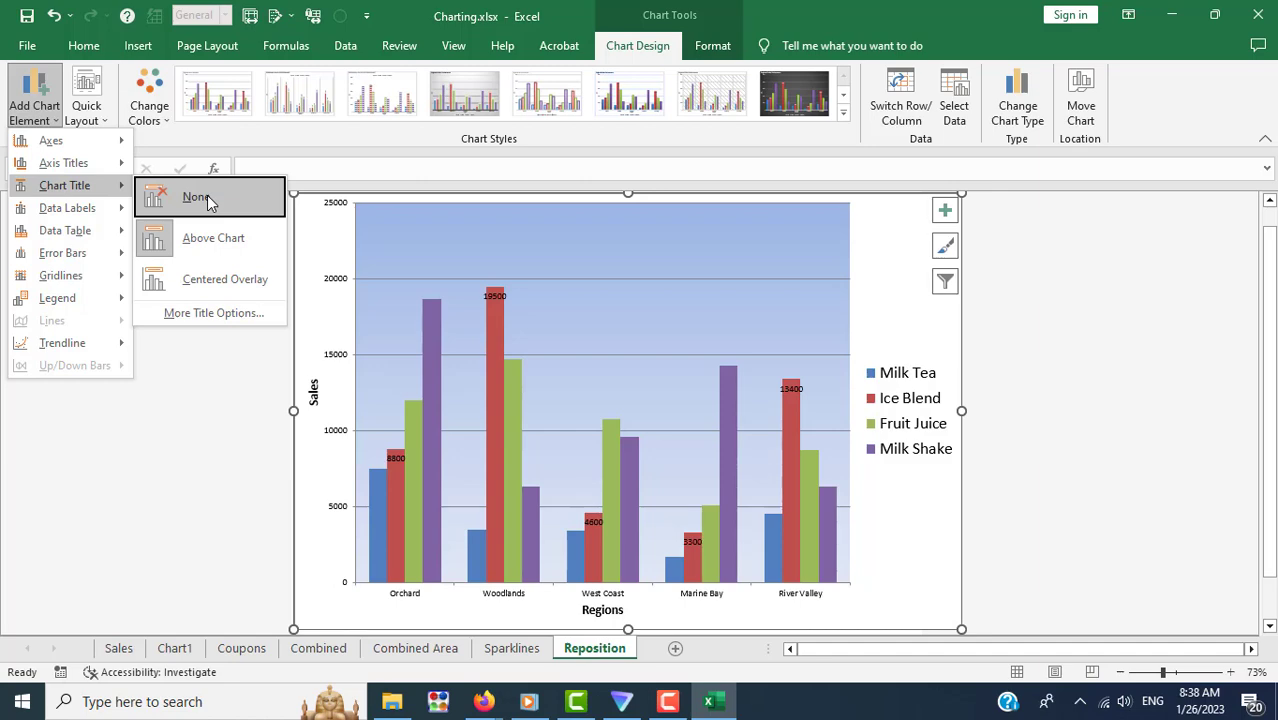
{"action": "left_click", "coordinate": [486, 701]}
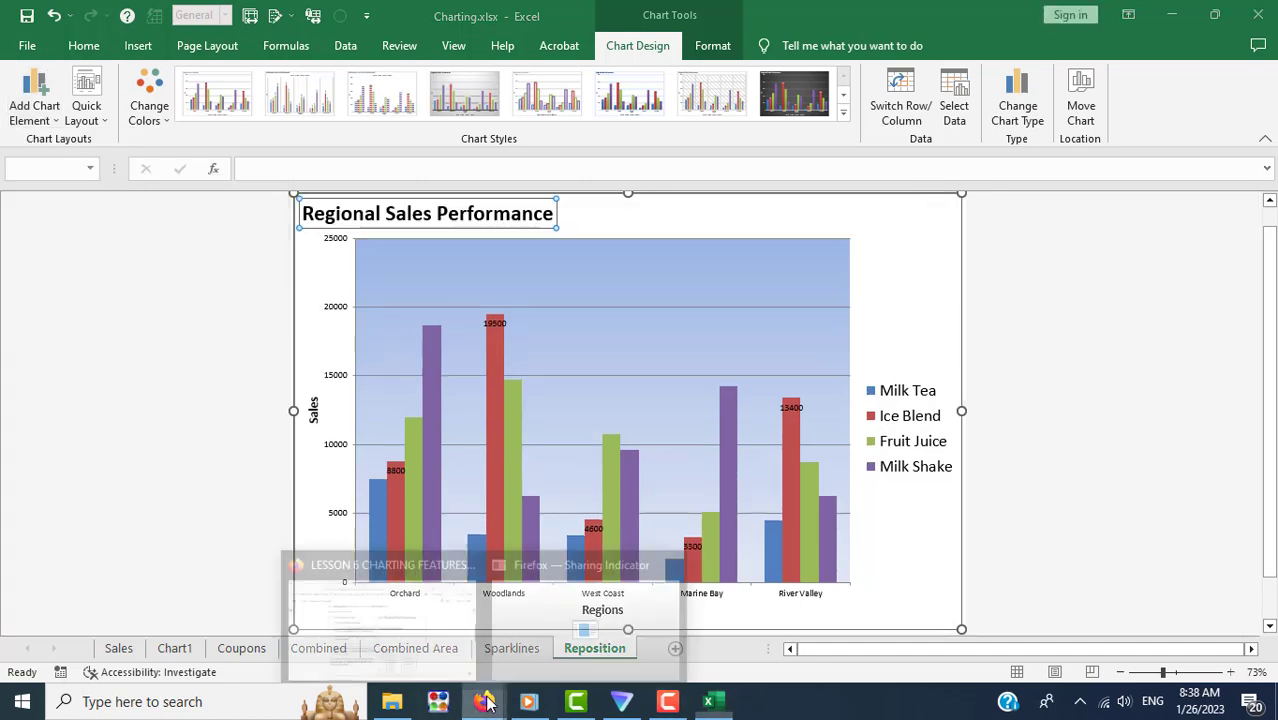
Step: Read the lesson's legend repositioning steps, then return to the chart in Excel
{"action": "left_click", "coordinate": [422, 640]}
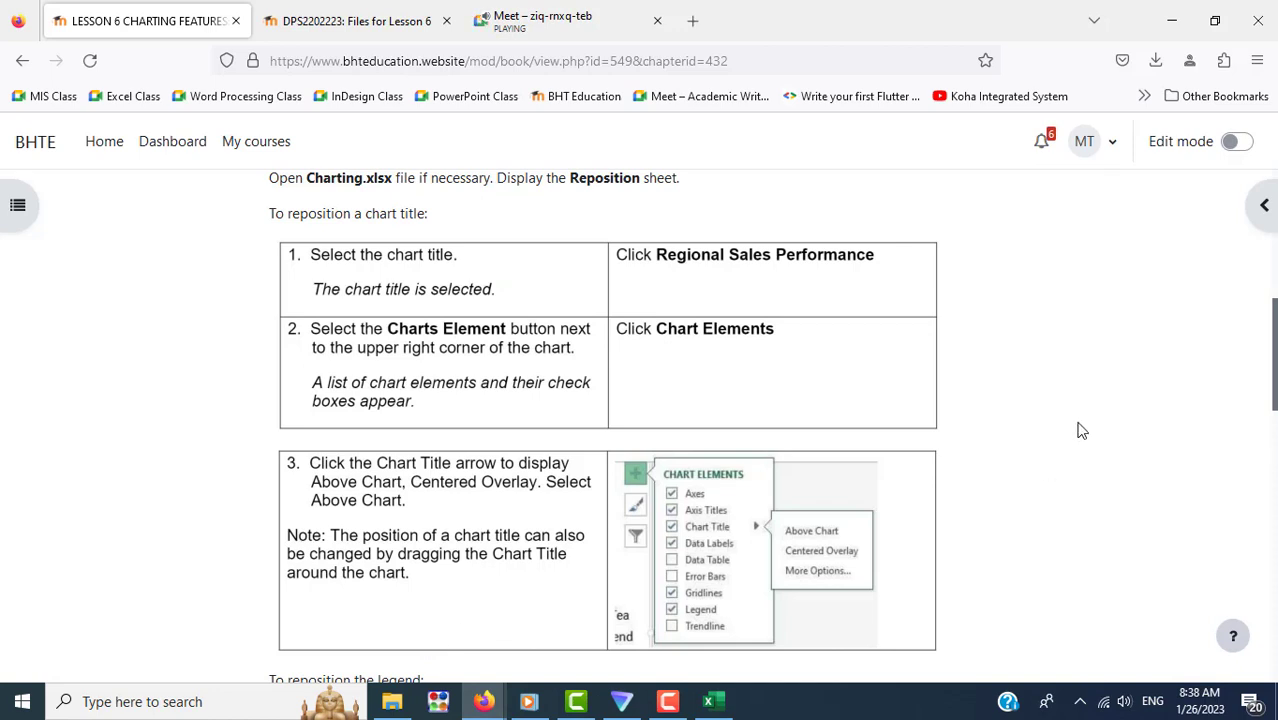
{"action": "scroll", "coordinate": [1080, 430], "scroll_direction": "down", "scroll_amount": 3}
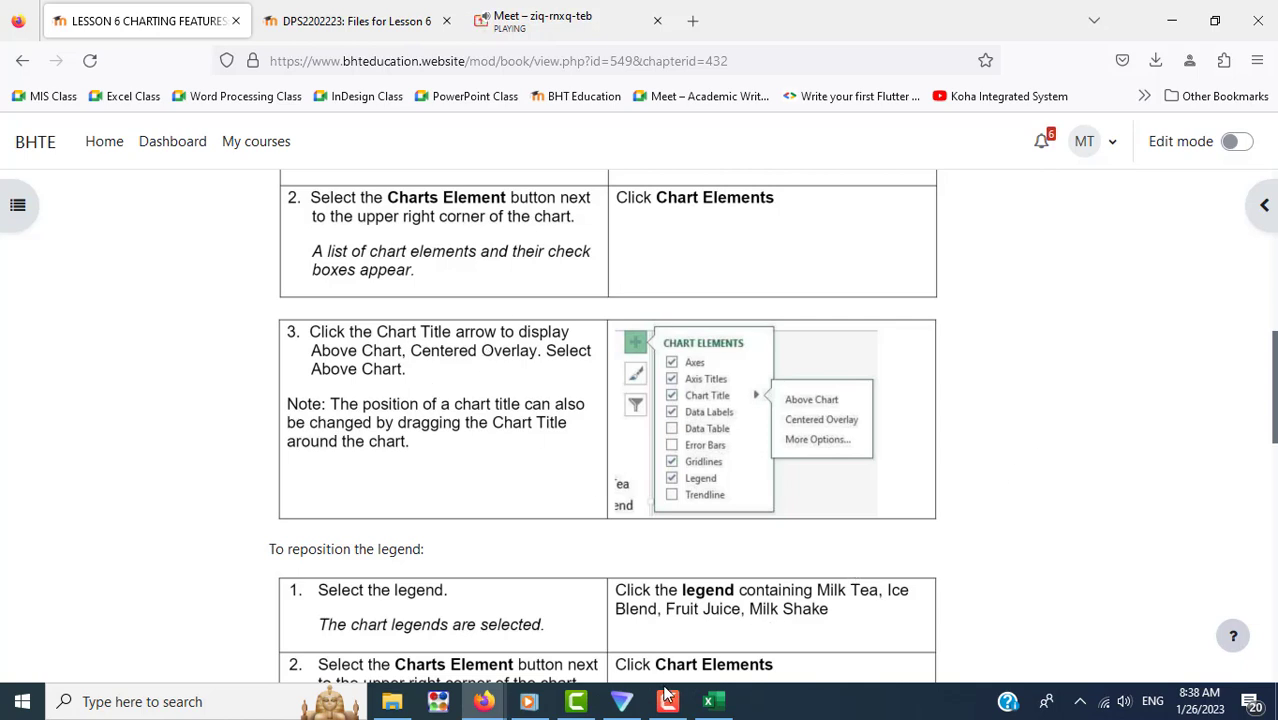
{"action": "left_click", "coordinate": [708, 701]}
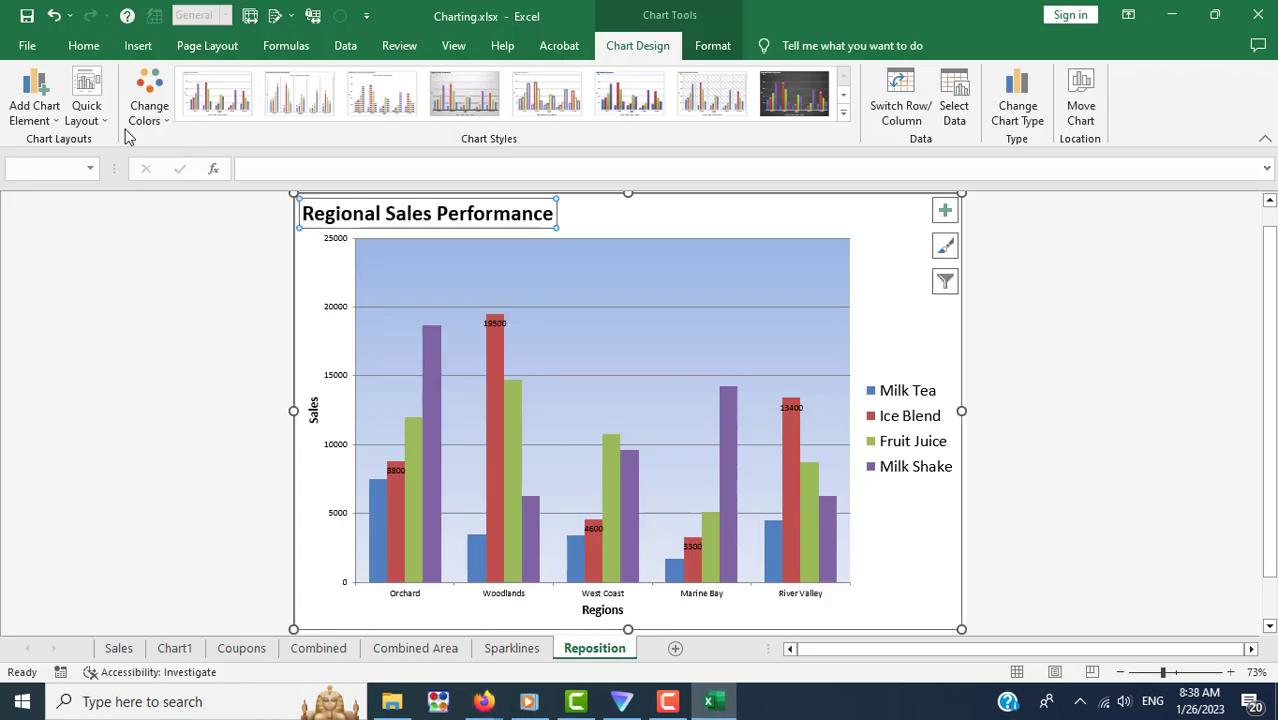
Step: Switch the chart title to Centered Overlay, then restore it to Above Chart
{"action": "left_click", "coordinate": [35, 124]}
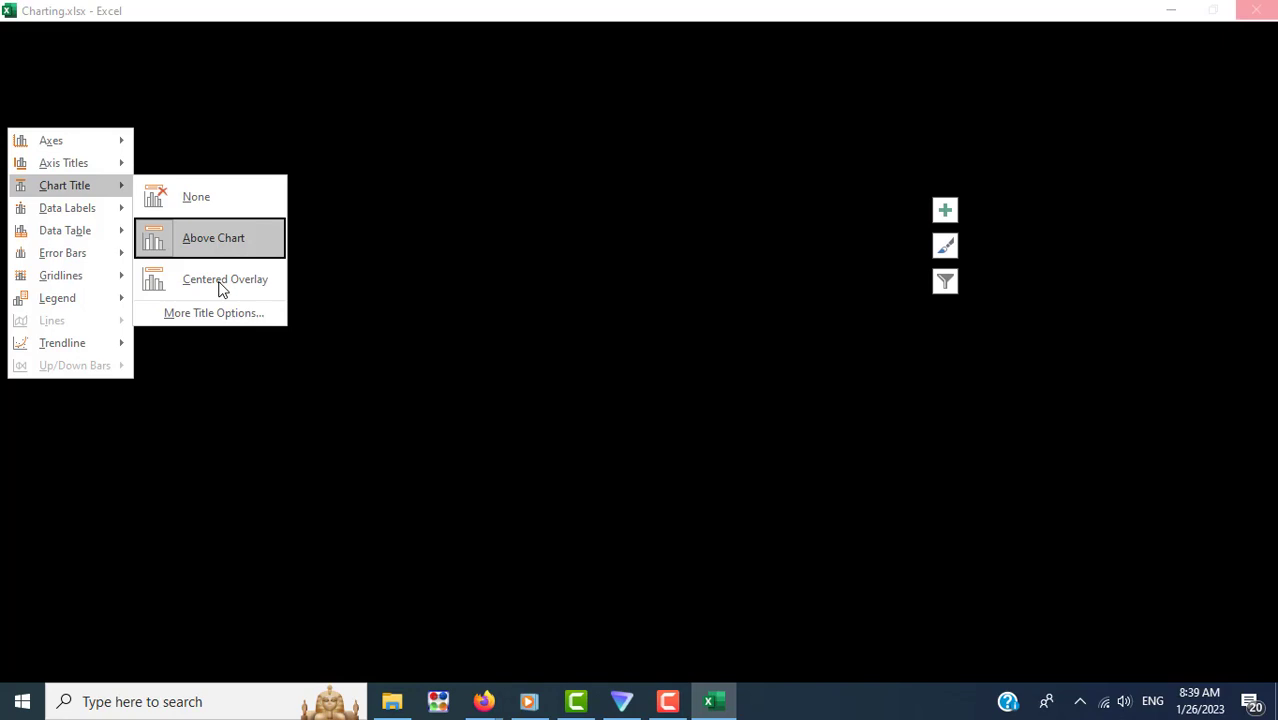
{"action": "left_click", "coordinate": [219, 281]}
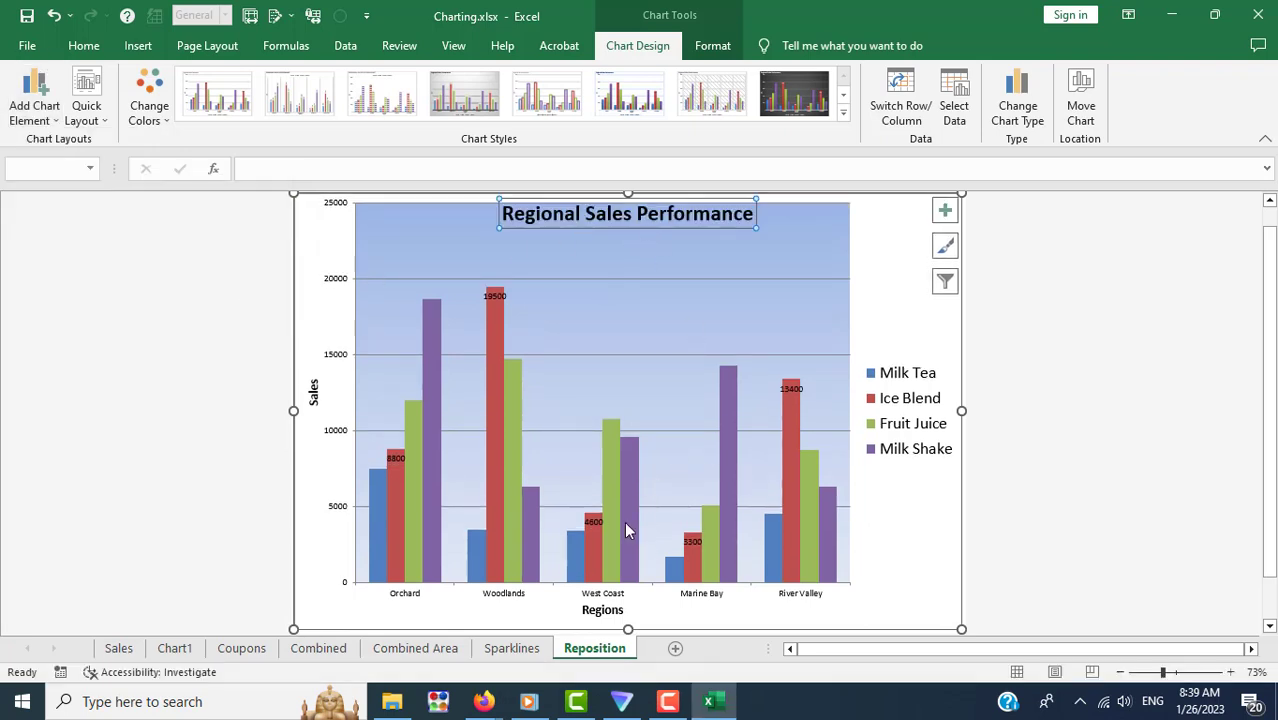
{"action": "left_click", "coordinate": [40, 112]}
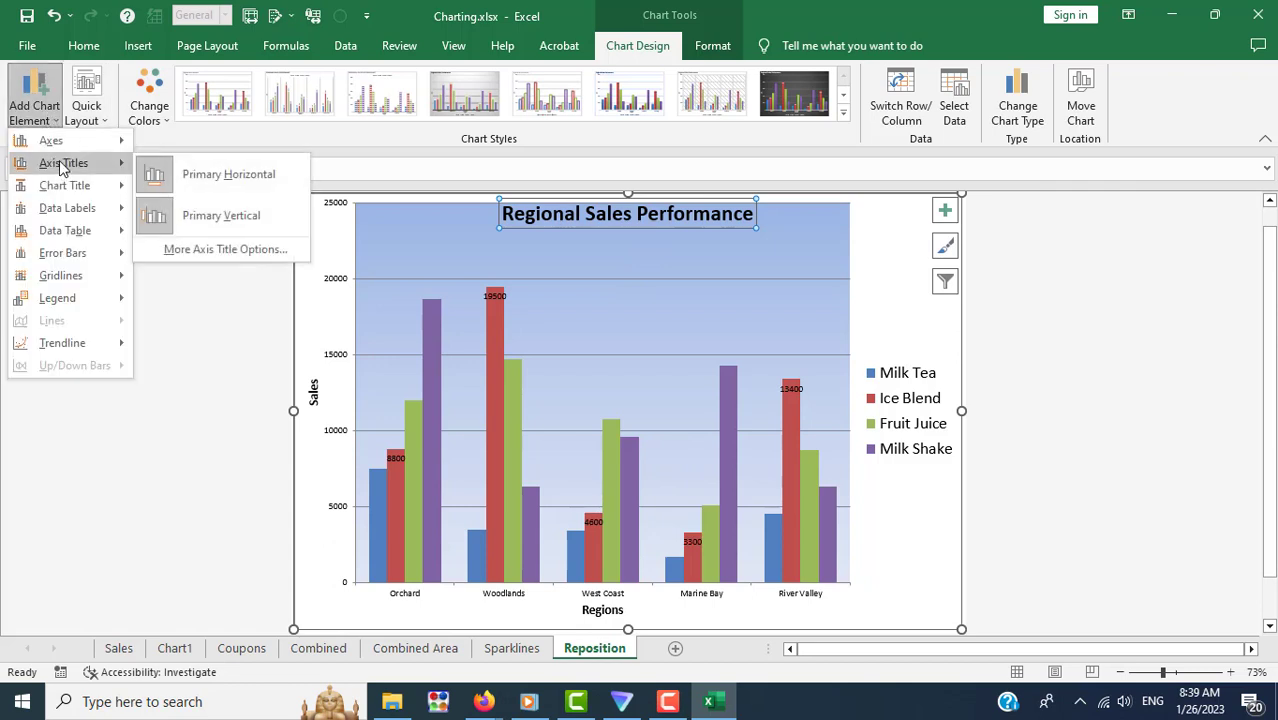
{"action": "mouse_move", "coordinate": [64, 185]}
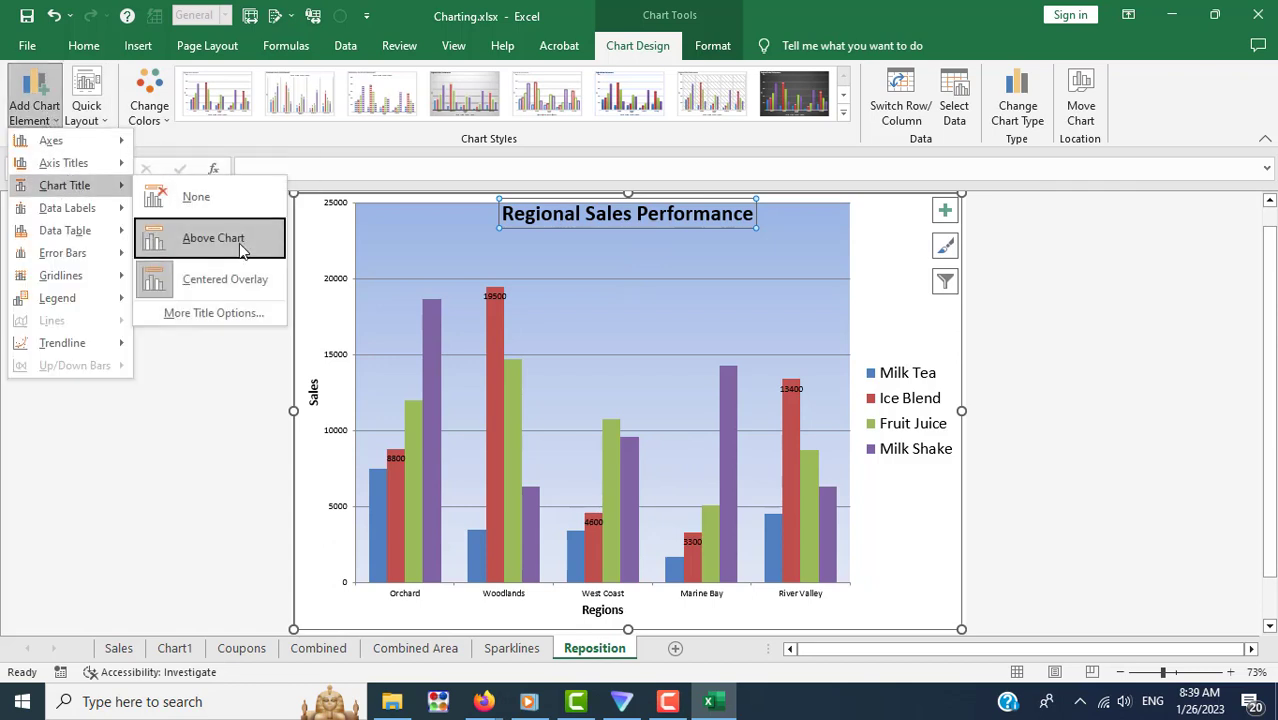
{"action": "left_click", "coordinate": [239, 247]}
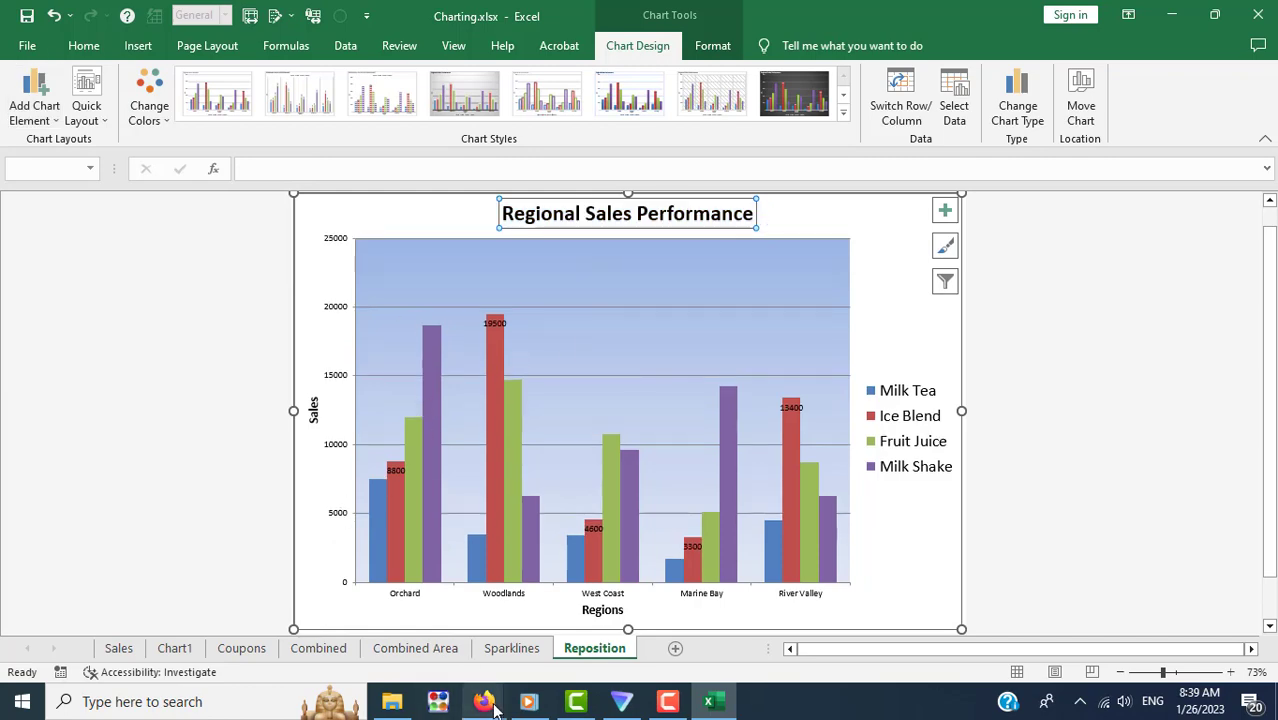
{"action": "left_click", "coordinate": [460, 672]}
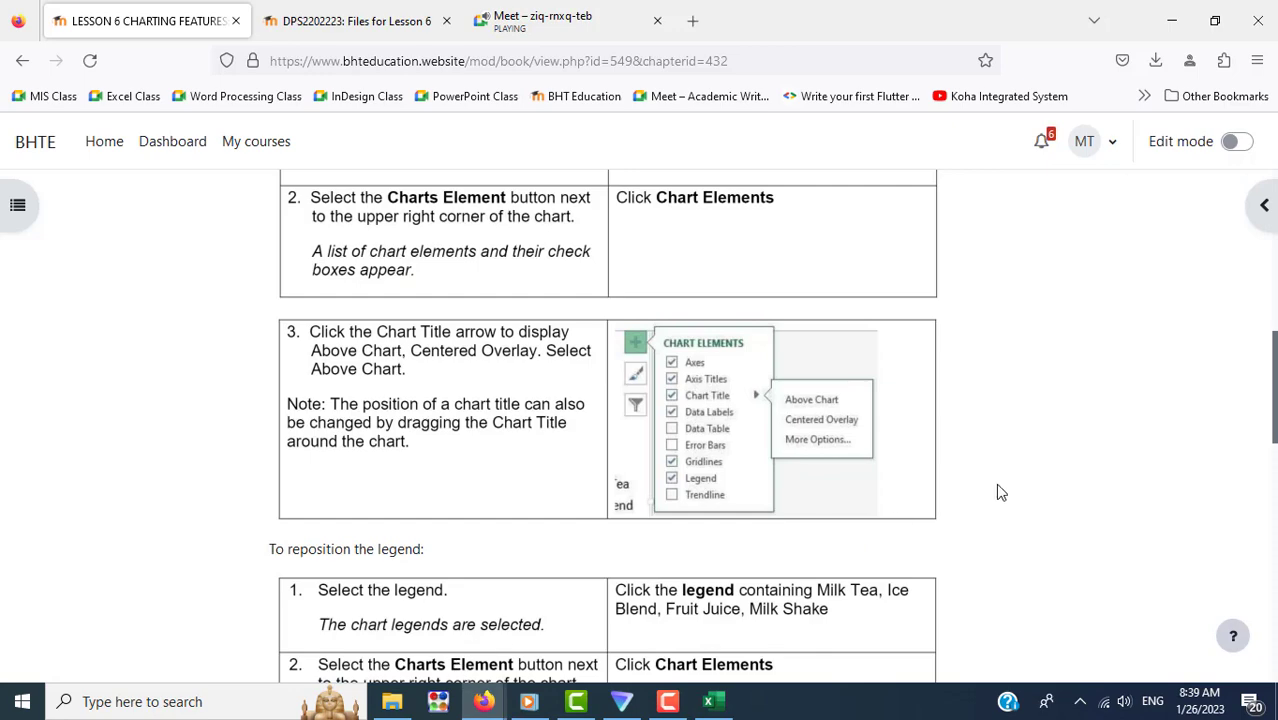
Step: Scroll to the lesson's legend and data label tables, then return to the chart in Excel
{"action": "scroll", "coordinate": [1010, 496], "scroll_direction": "down", "scroll_amount": 3}
{"action": "scroll", "coordinate": [1010, 496], "scroll_direction": "down", "scroll_amount": 3}
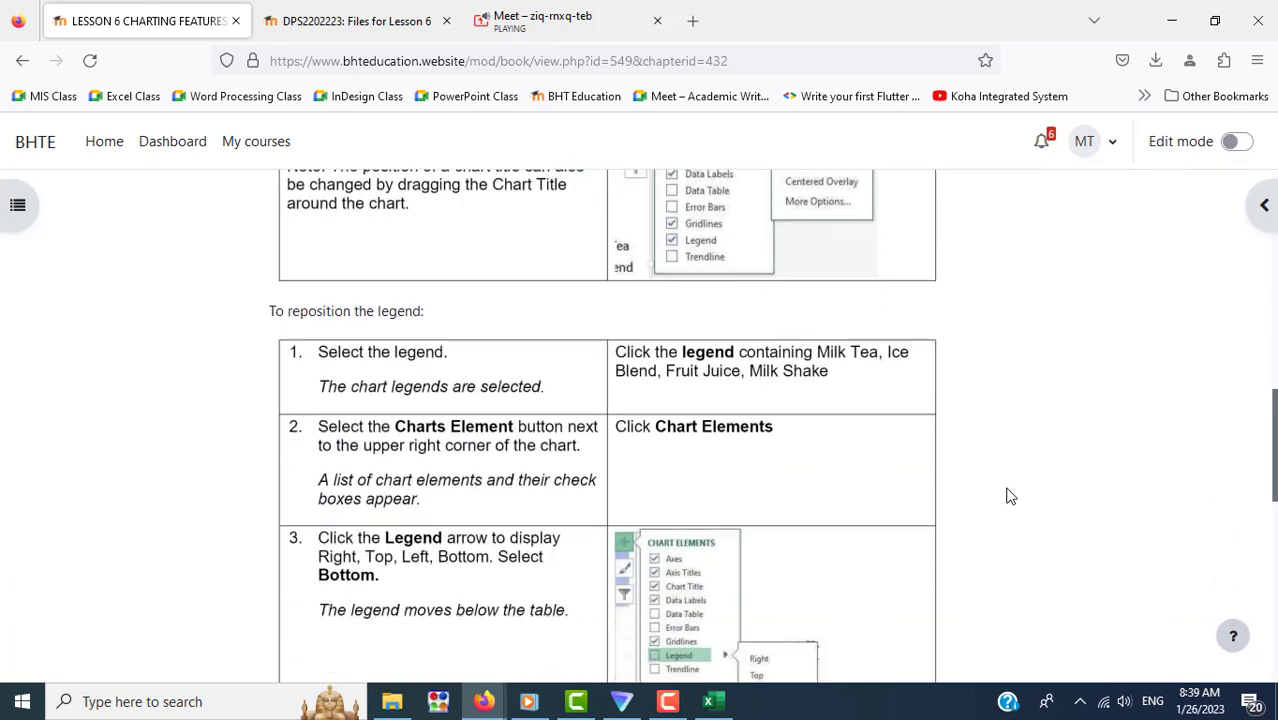
{"action": "scroll", "coordinate": [1010, 496], "scroll_direction": "down", "scroll_amount": 3}
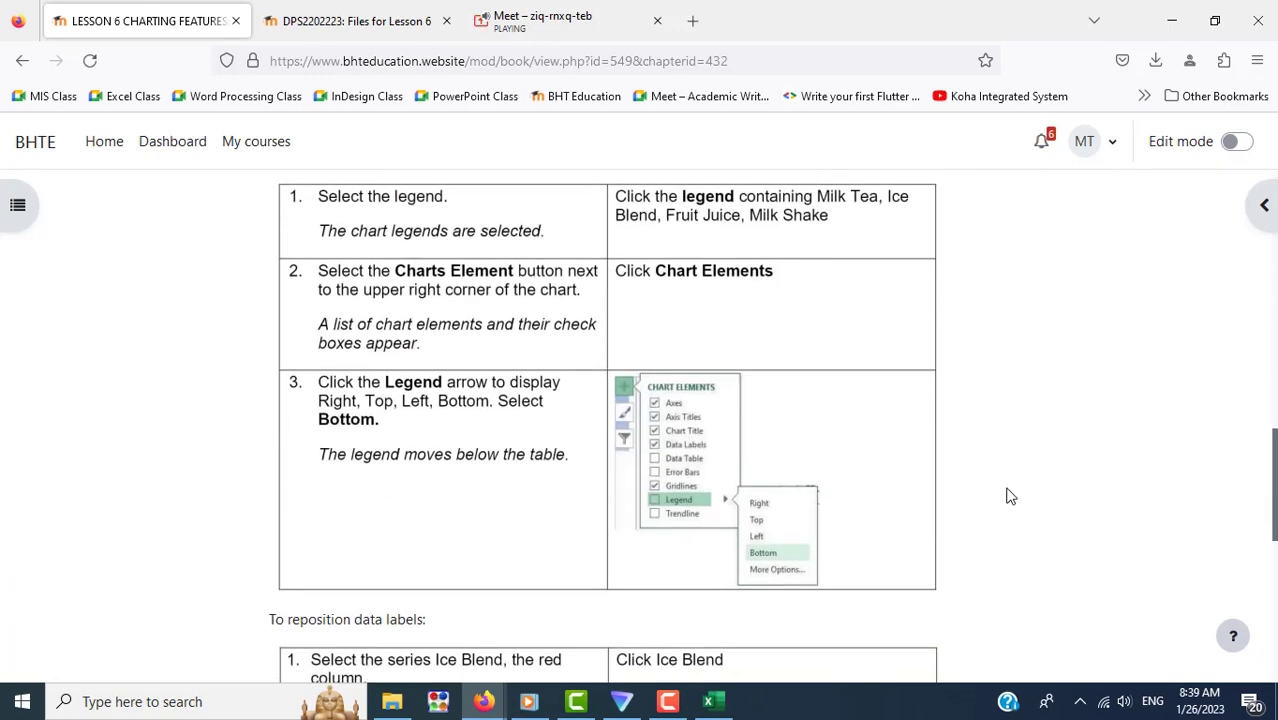
{"action": "scroll", "coordinate": [1005, 494], "scroll_direction": "down", "scroll_amount": 6}
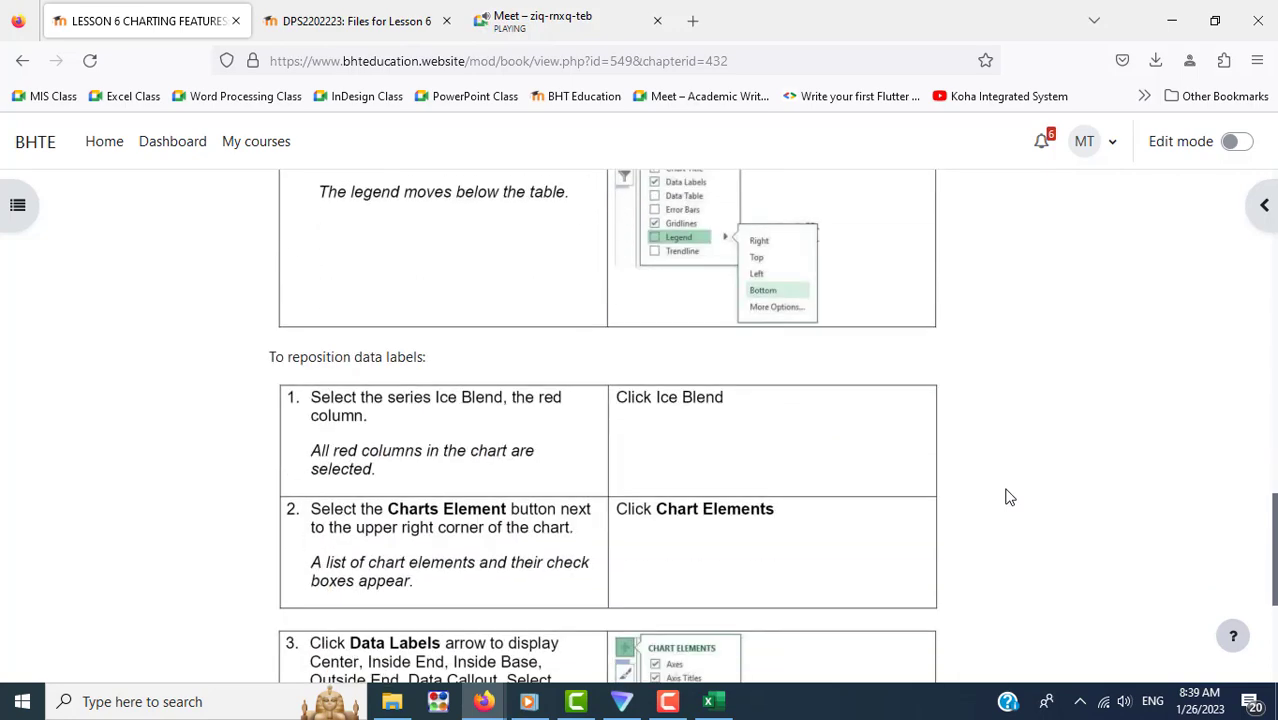
{"action": "left_click", "coordinate": [715, 706]}
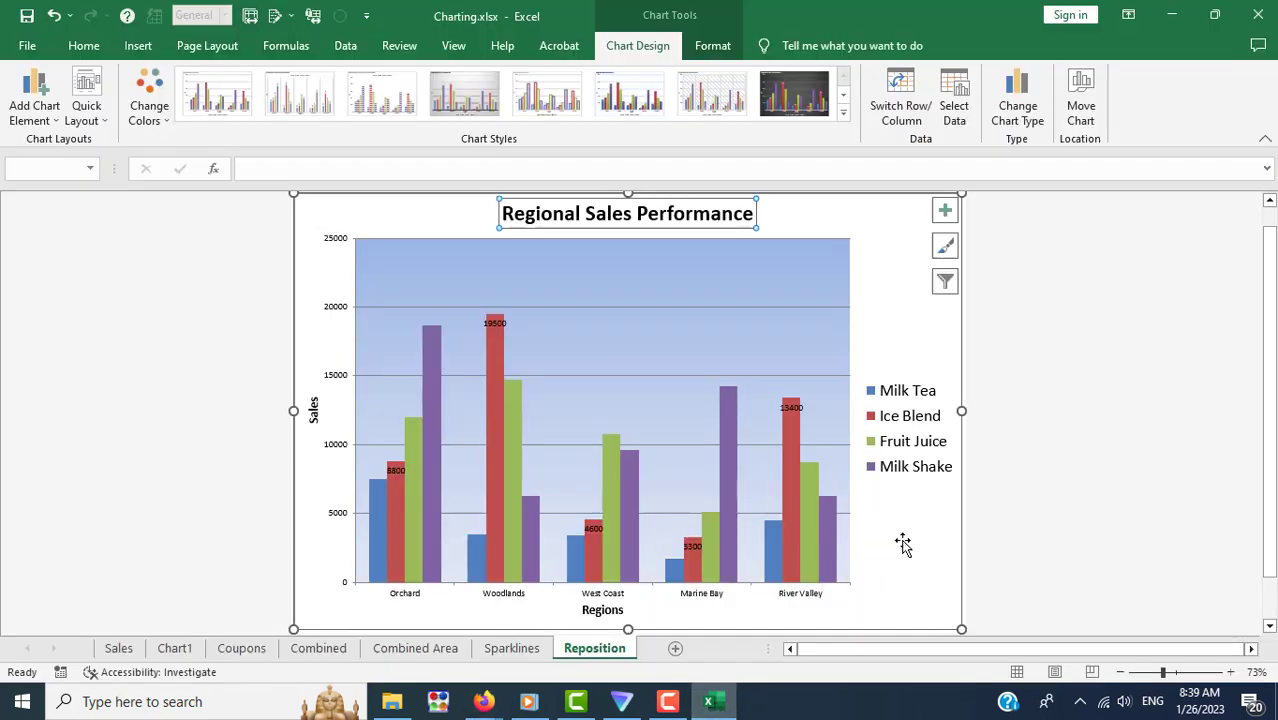
Step: Move the Regional Sales Performance legend to the Bottom position and deselect the chart
{"action": "left_click", "coordinate": [920, 428]}
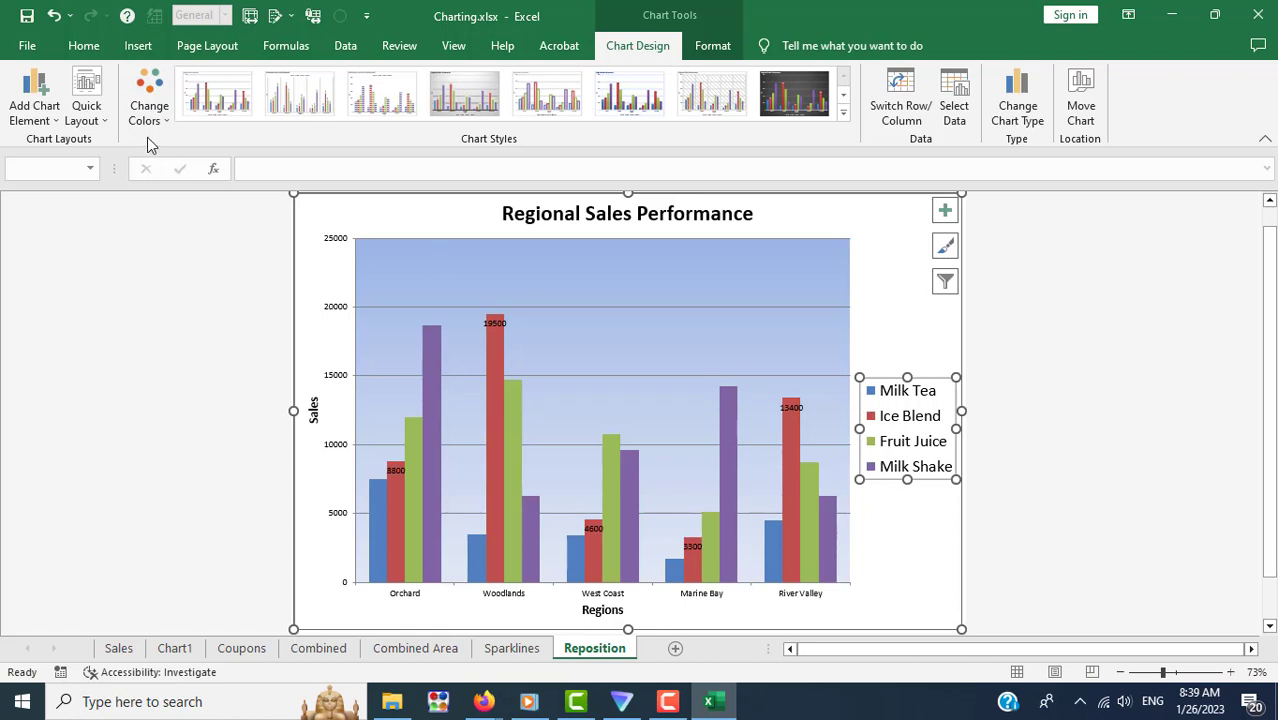
{"action": "left_click", "coordinate": [40, 120]}
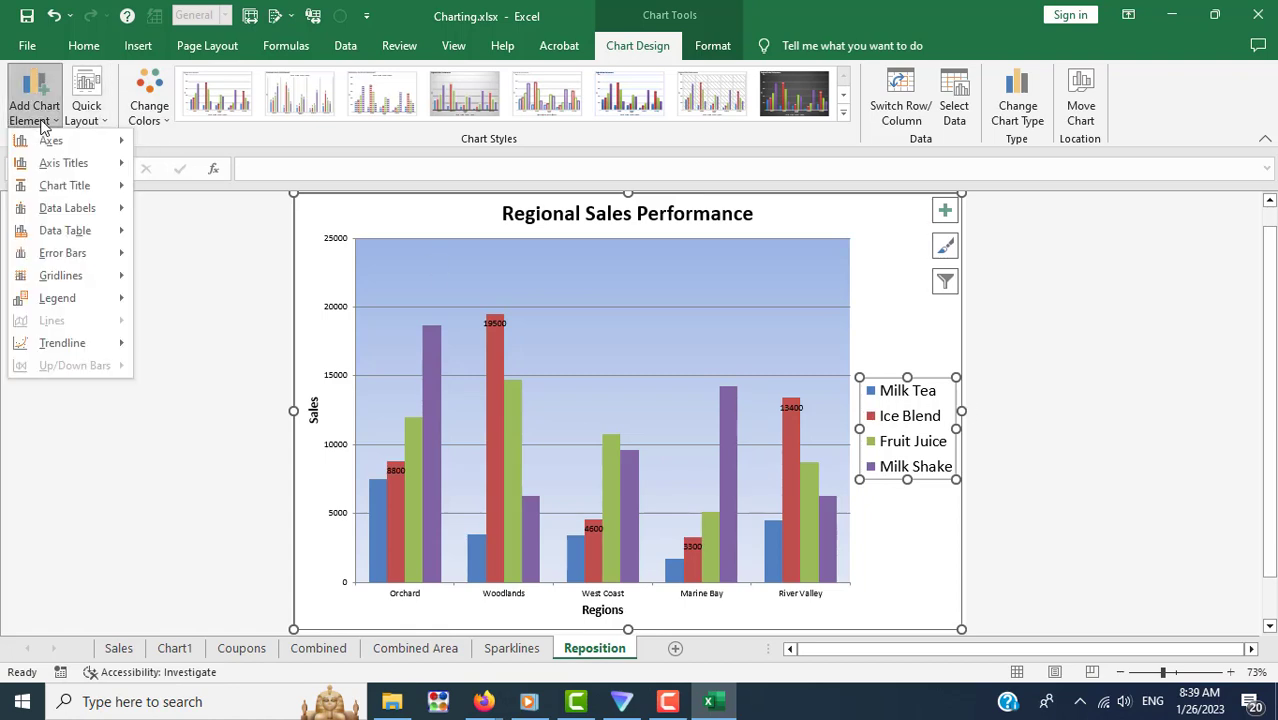
{"action": "mouse_move", "coordinate": [57, 298]}
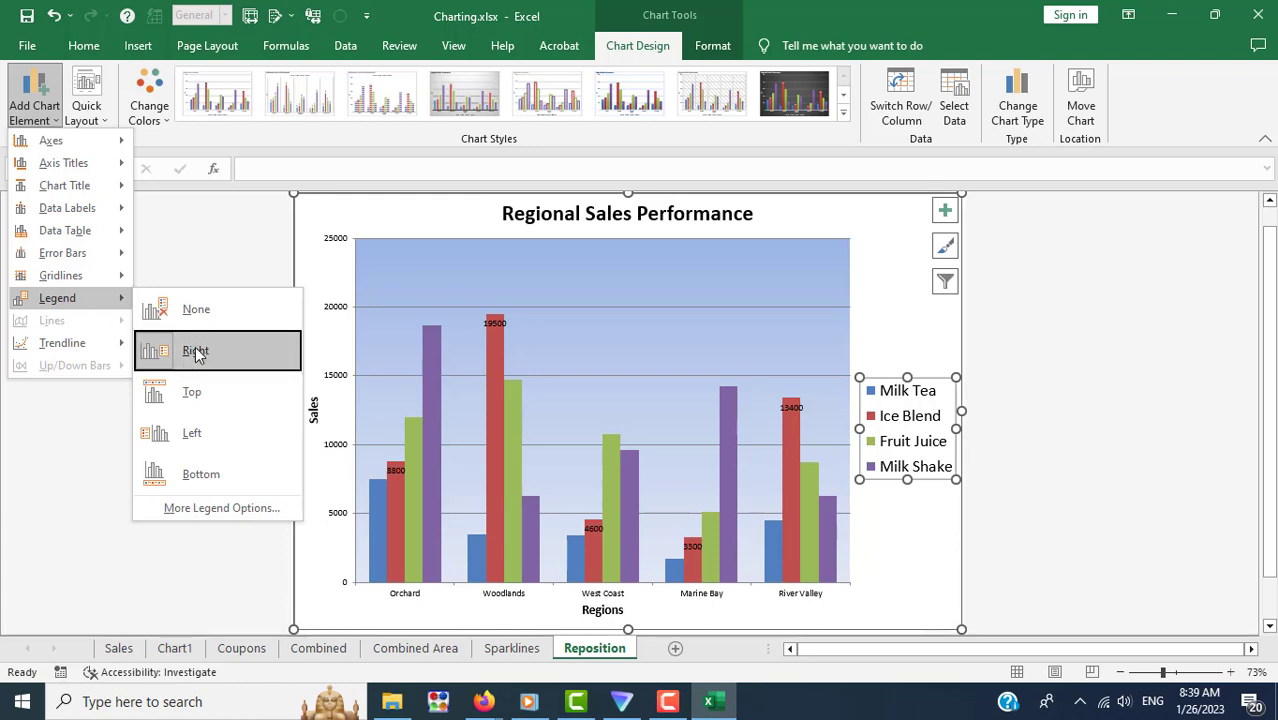
{"action": "left_click", "coordinate": [201, 475]}
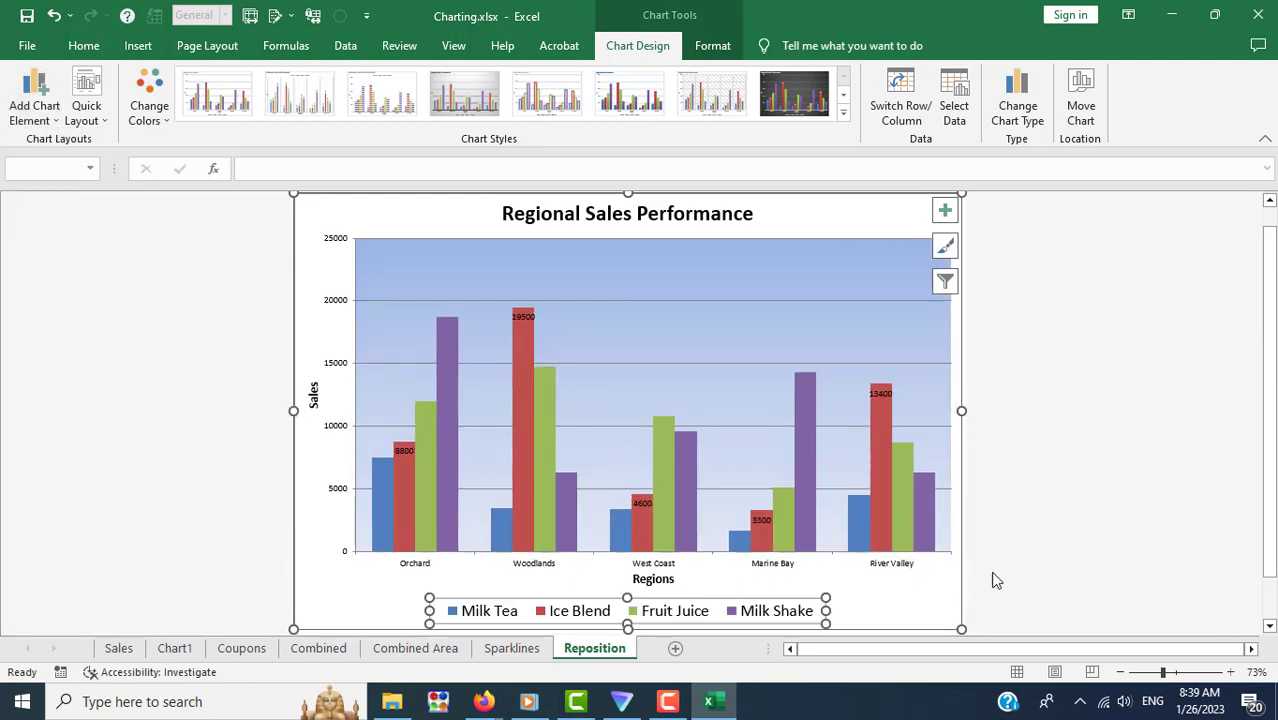
{"action": "left_click", "coordinate": [1050, 563]}
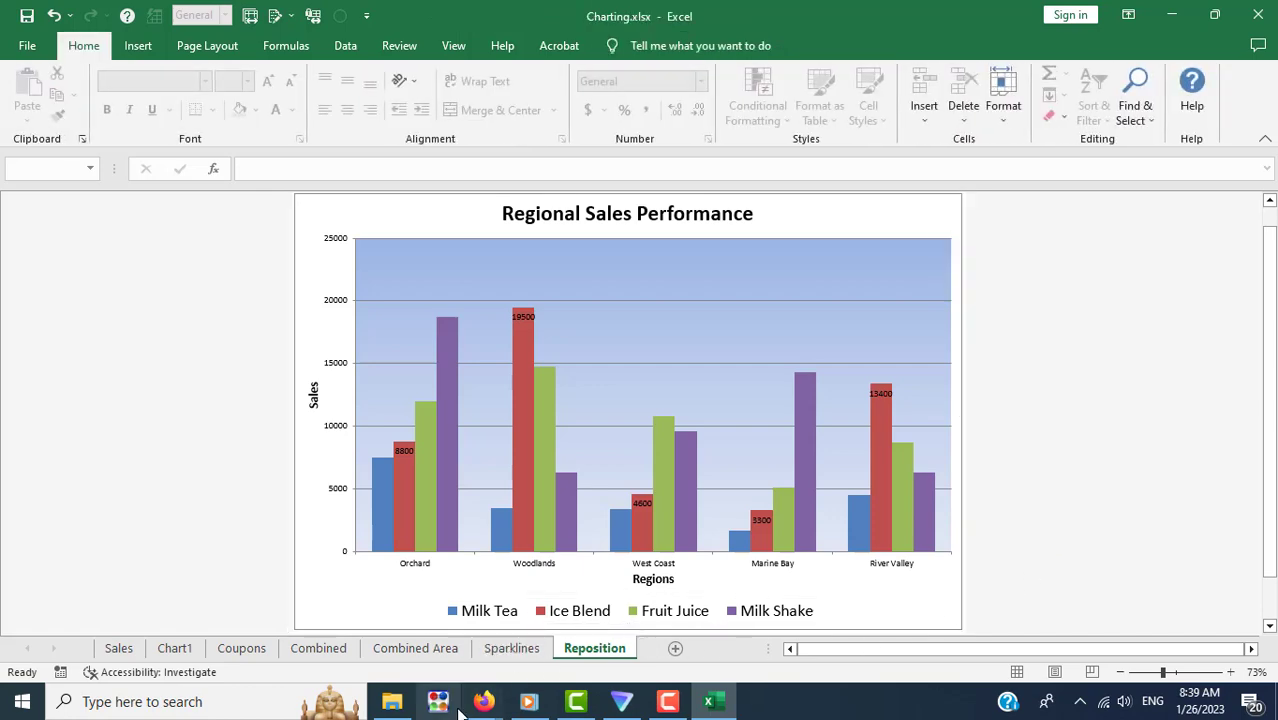
Step: Bring the Lesson 6 page up in Firefox at its 'To reposition data labels' steps
{"action": "left_click", "coordinate": [403, 666]}
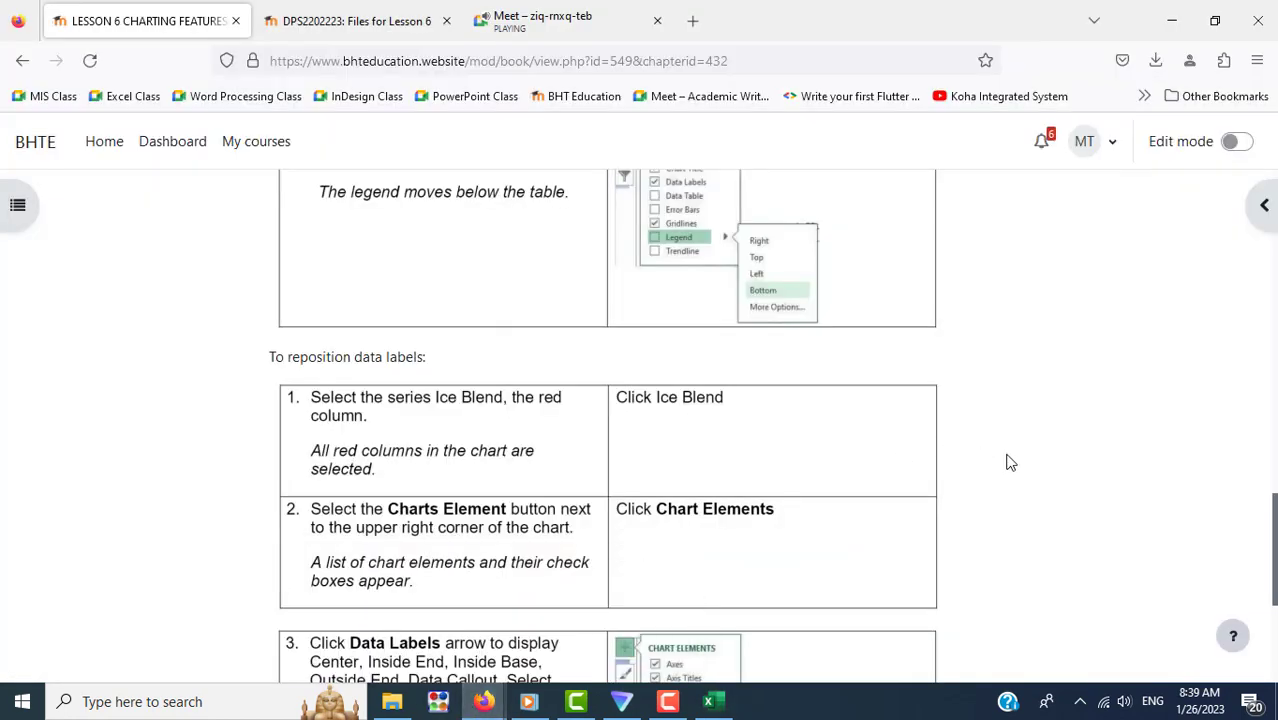
{"action": "scroll", "coordinate": [1009, 462], "scroll_direction": "down", "scroll_amount": 3}
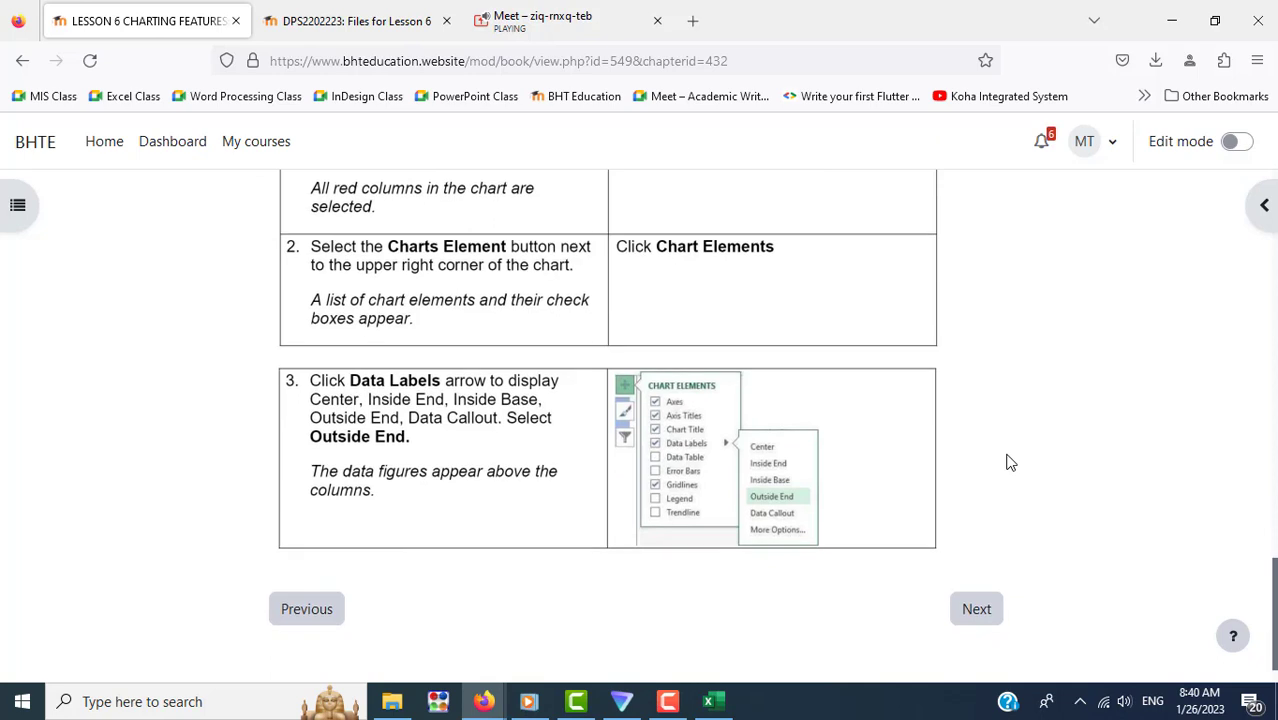
{"action": "scroll", "coordinate": [1009, 462], "scroll_direction": "up", "scroll_amount": 2}
{"action": "scroll", "coordinate": [1009, 462], "scroll_direction": "up", "scroll_amount": 1}
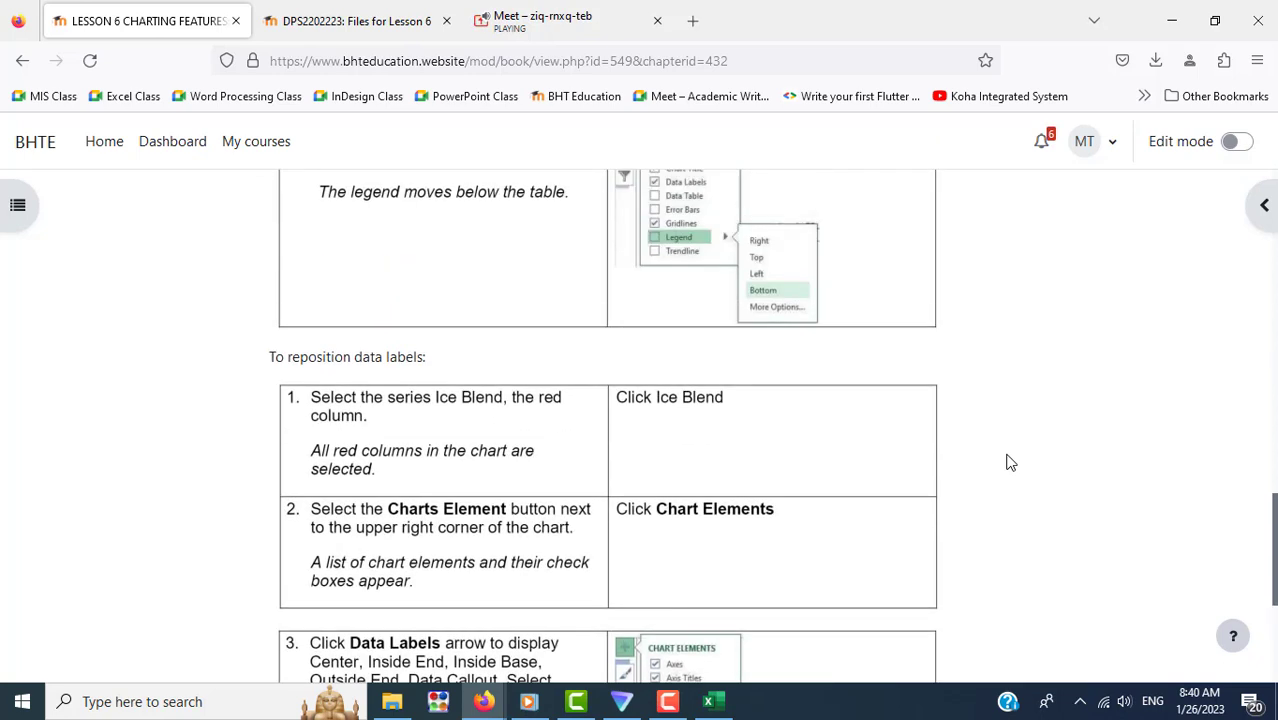
{"action": "scroll", "coordinate": [1009, 462], "scroll_direction": "up", "scroll_amount": 2}
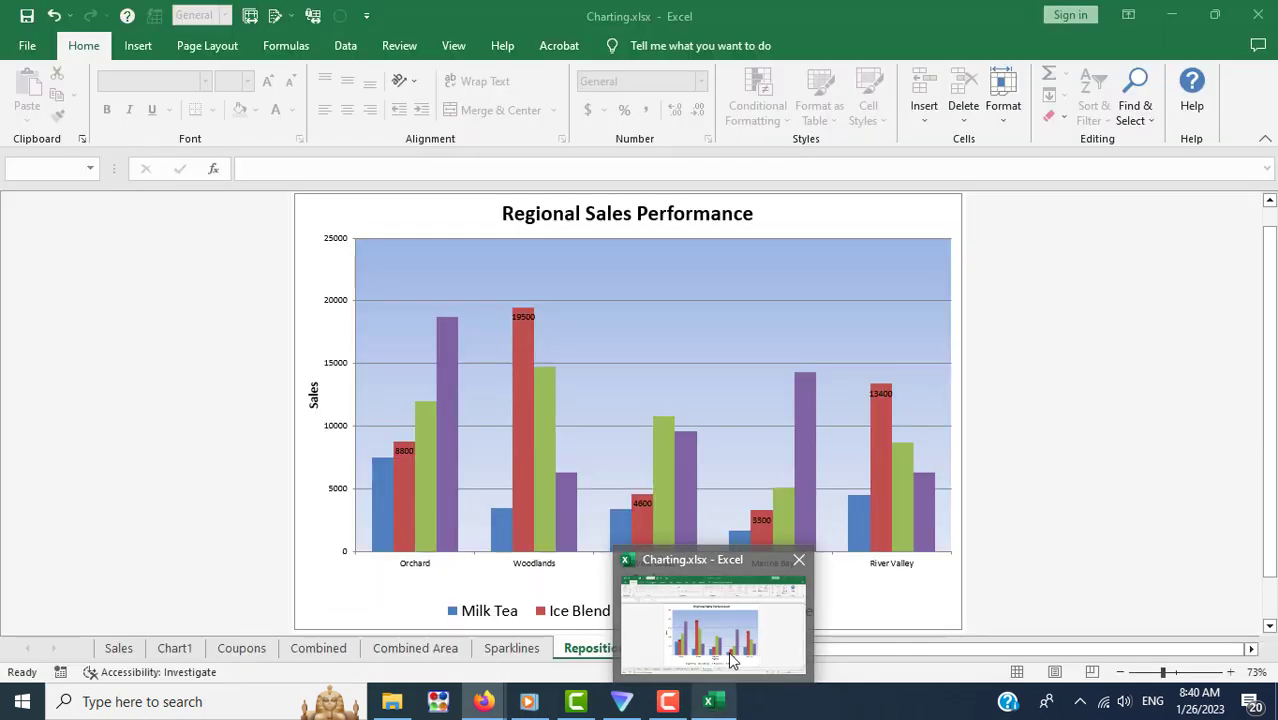
Step: Select the Ice Blend data labels on the chart, then check the lesson's next instruction
{"action": "mouse_move", "coordinate": [712, 702]}
{"action": "left_click", "coordinate": [728, 662]}
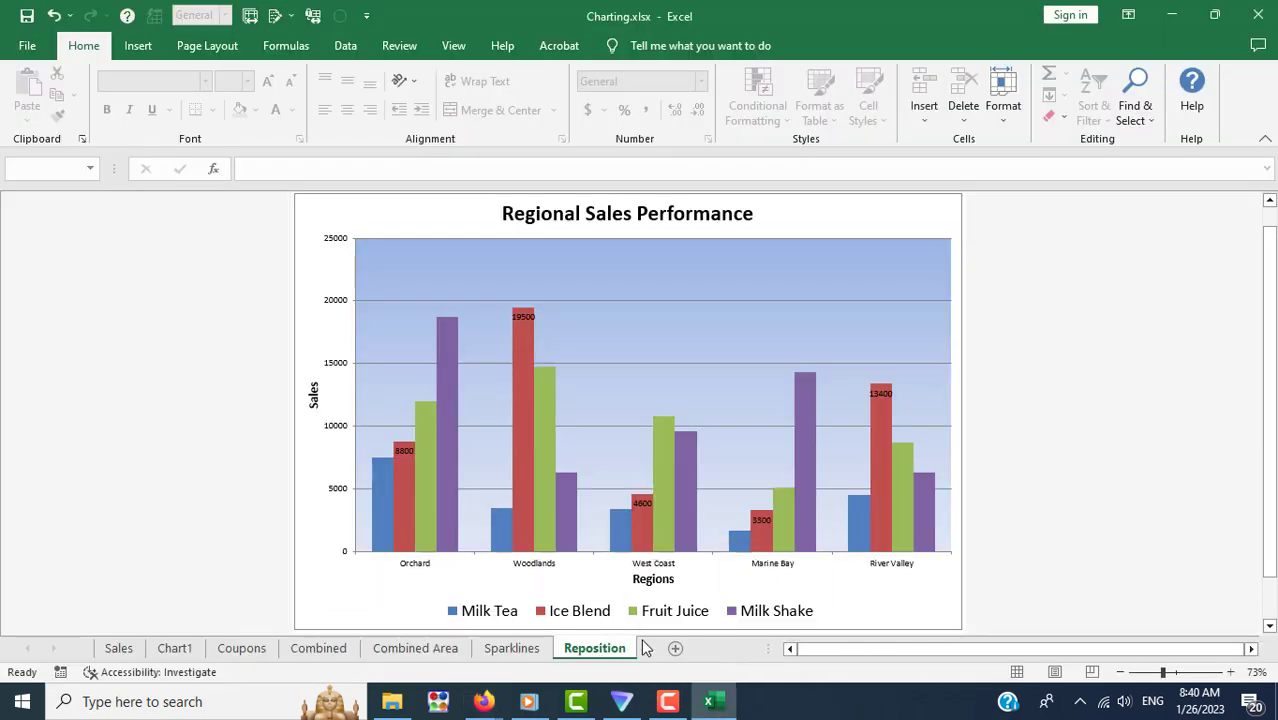
{"action": "mouse_move", "coordinate": [404, 500]}
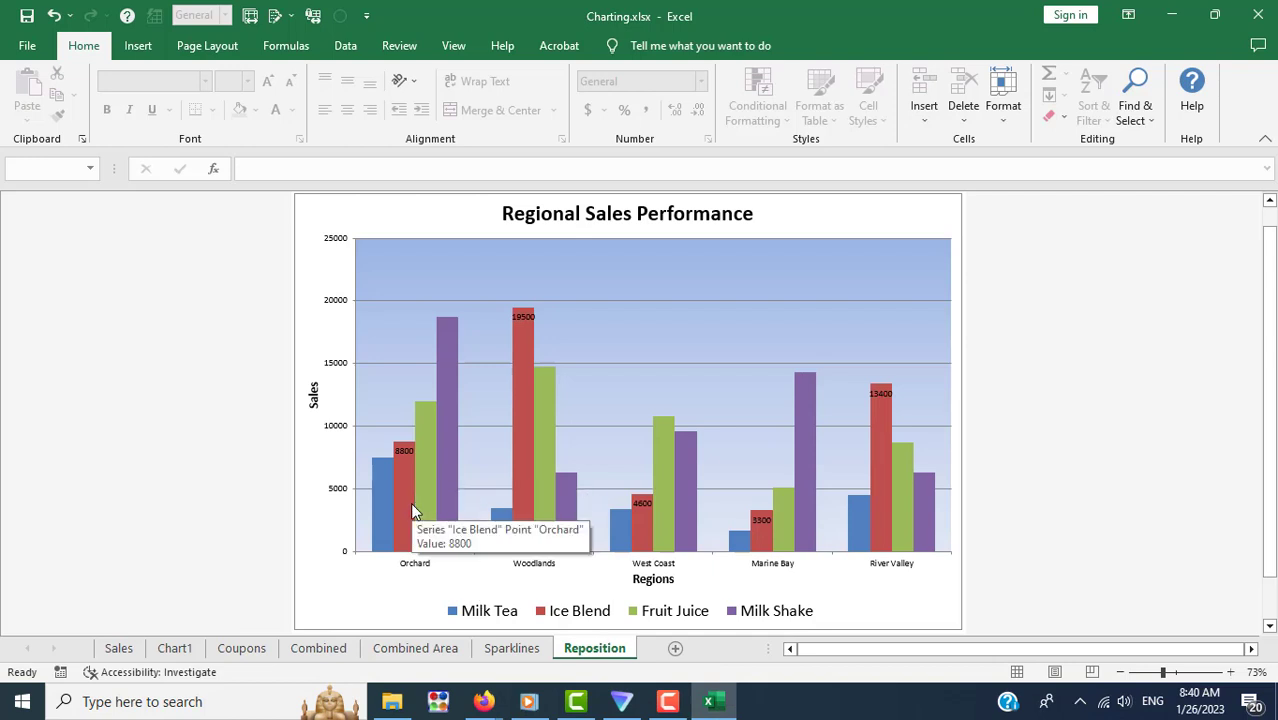
{"action": "left_click", "coordinate": [399, 448]}
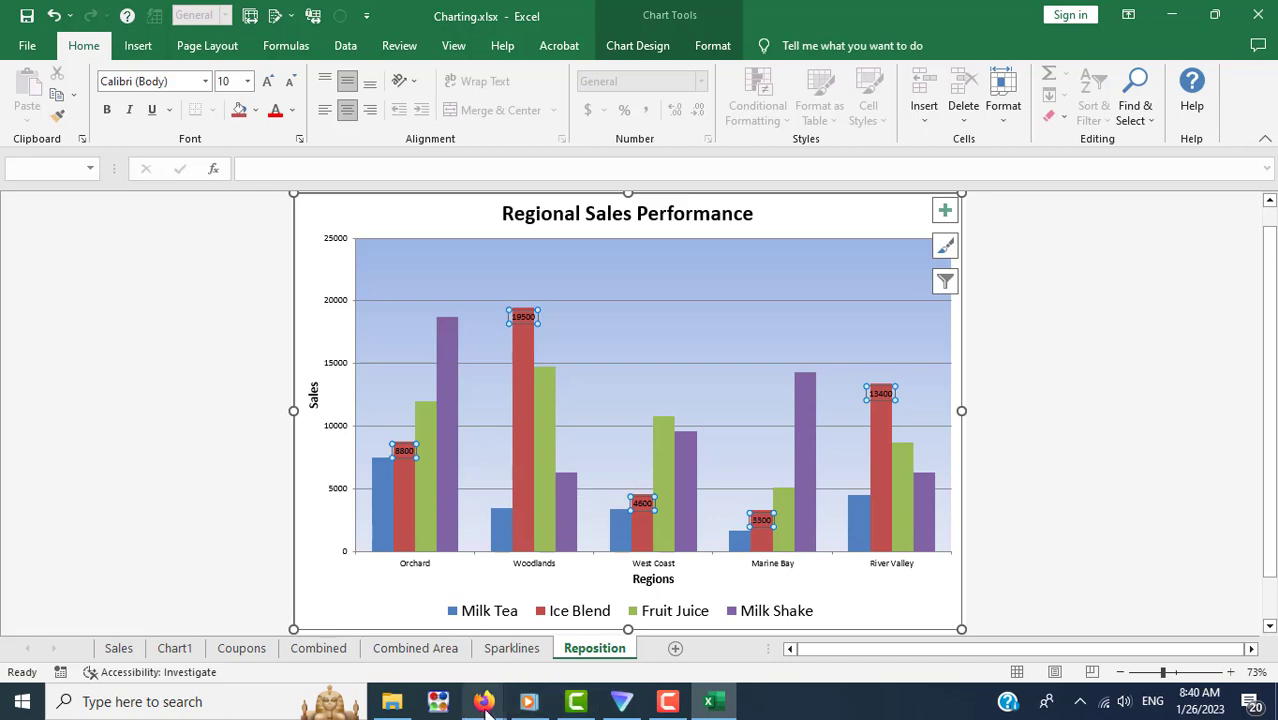
{"action": "left_click", "coordinate": [376, 629]}
{"action": "scroll", "coordinate": [1019, 466], "scroll_direction": "down", "scroll_amount": 4}
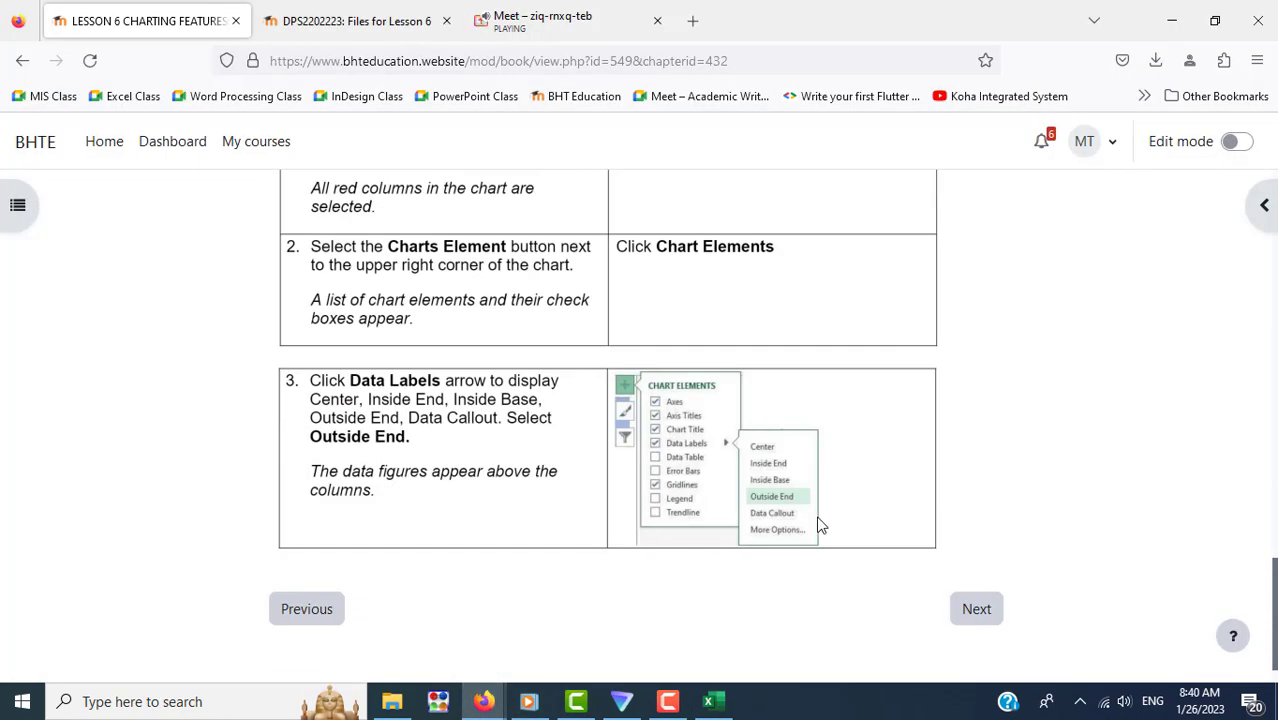
Step: Place the Ice Blend data labels at Outside End above the red columns
{"action": "left_click", "coordinate": [709, 701]}
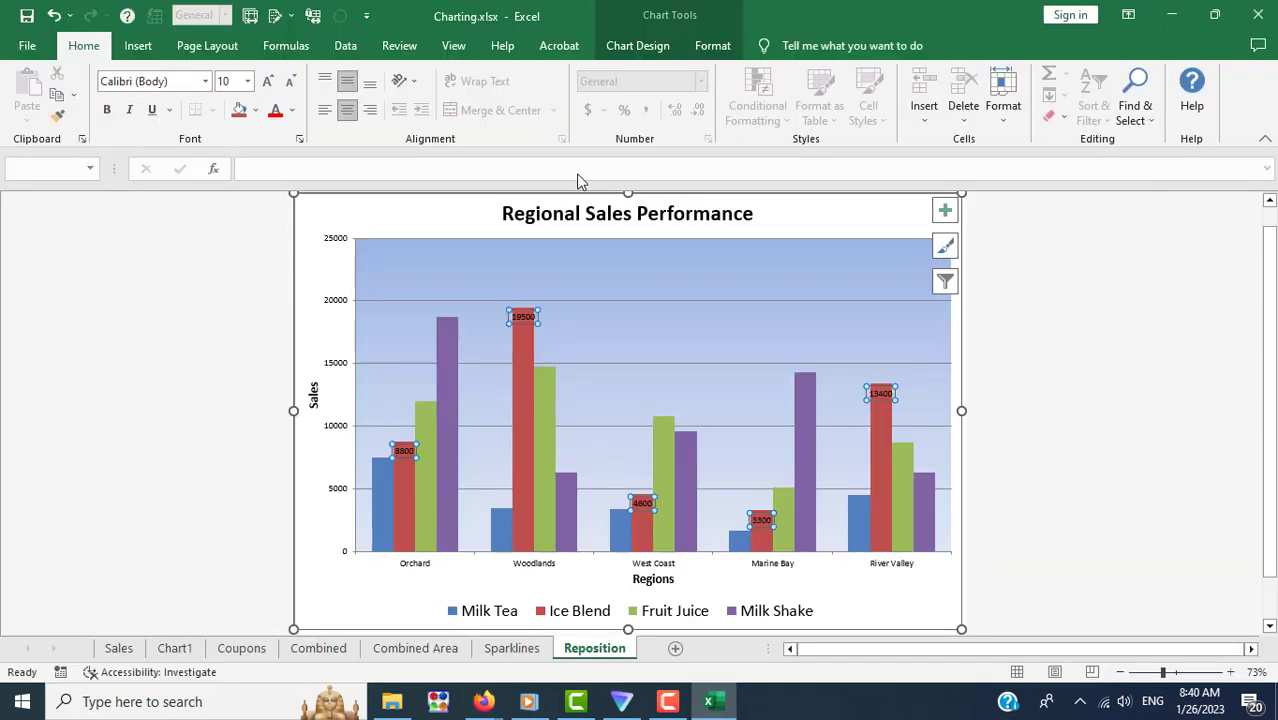
{"action": "left_click", "coordinate": [653, 46]}
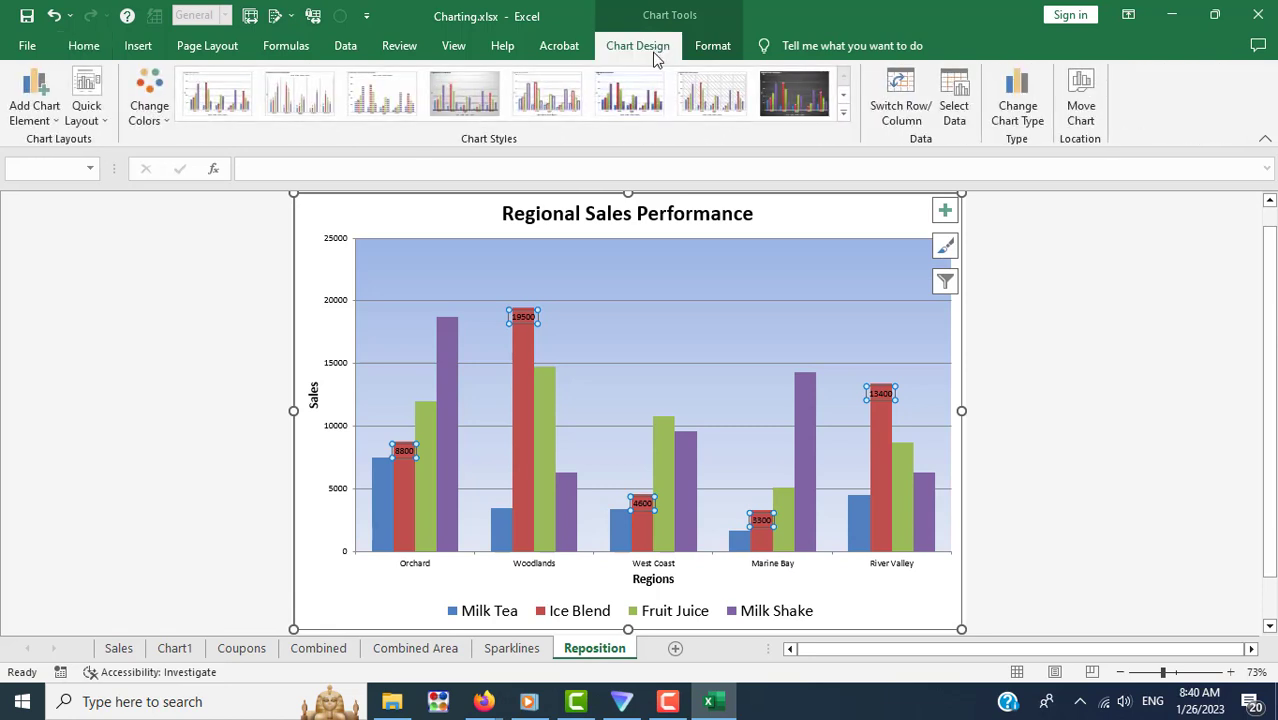
{"action": "left_click", "coordinate": [44, 127]}
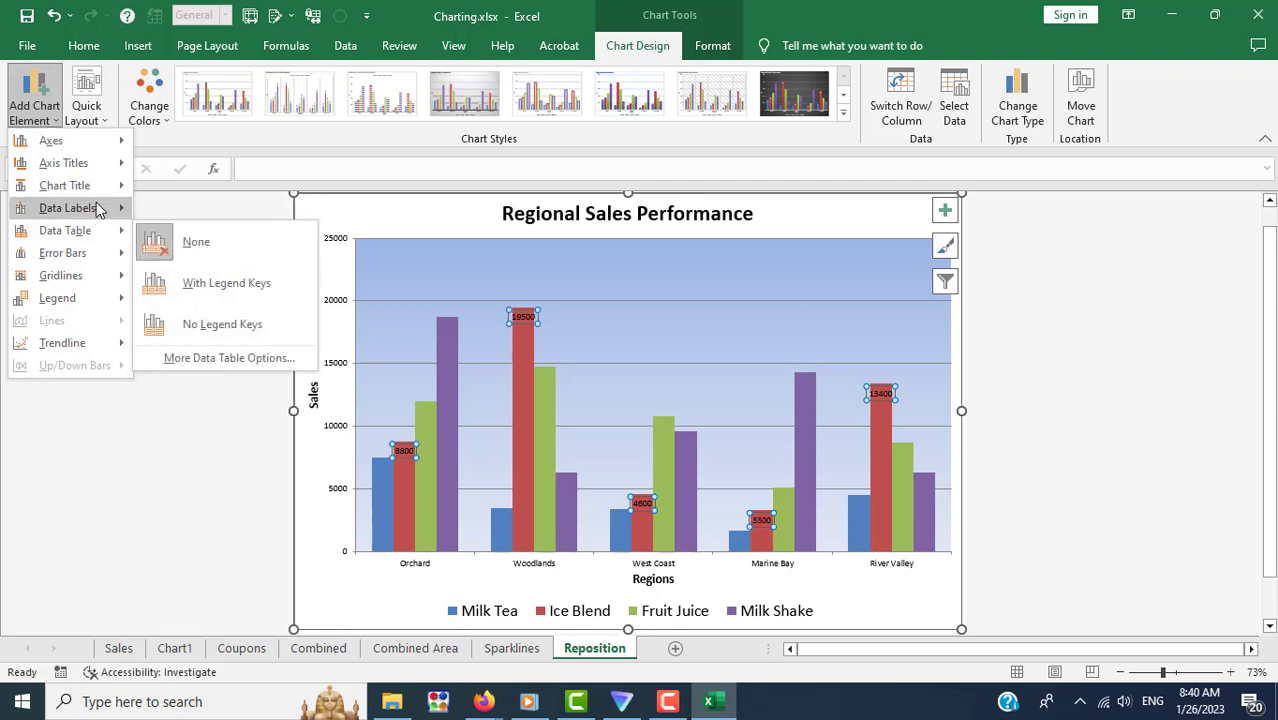
{"action": "mouse_move", "coordinate": [67, 208]}
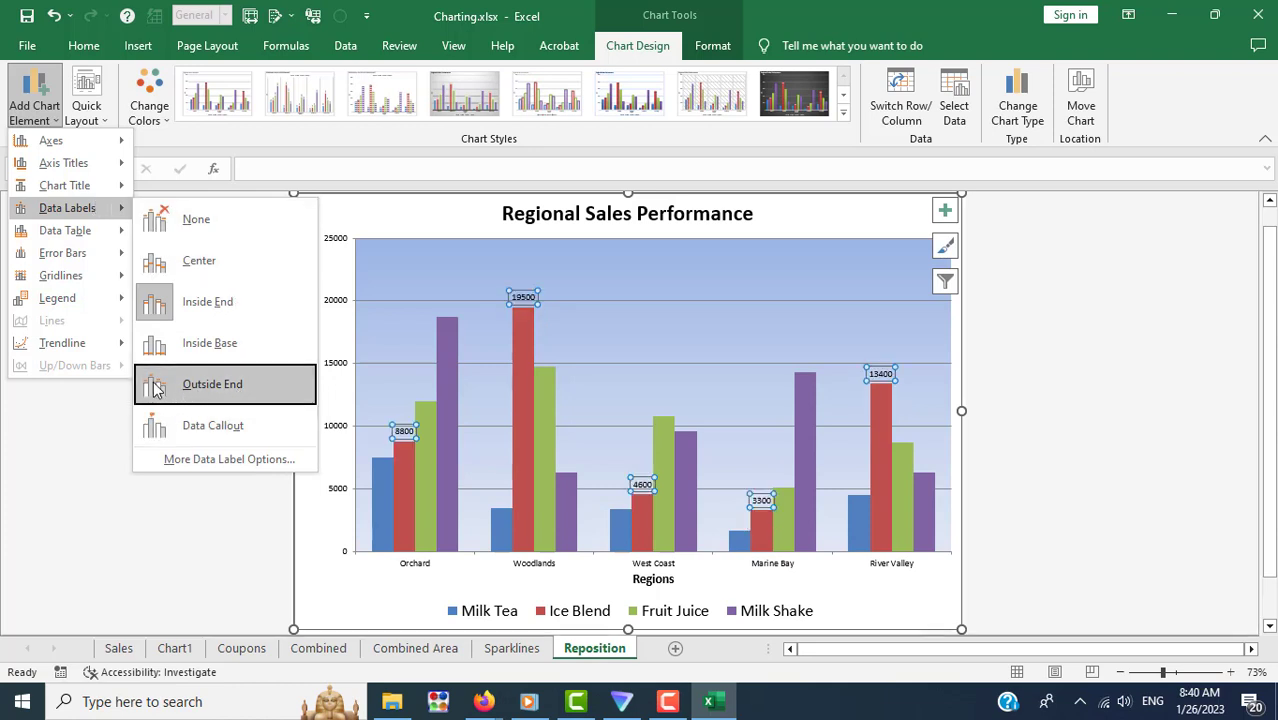
{"action": "left_click", "coordinate": [155, 388]}
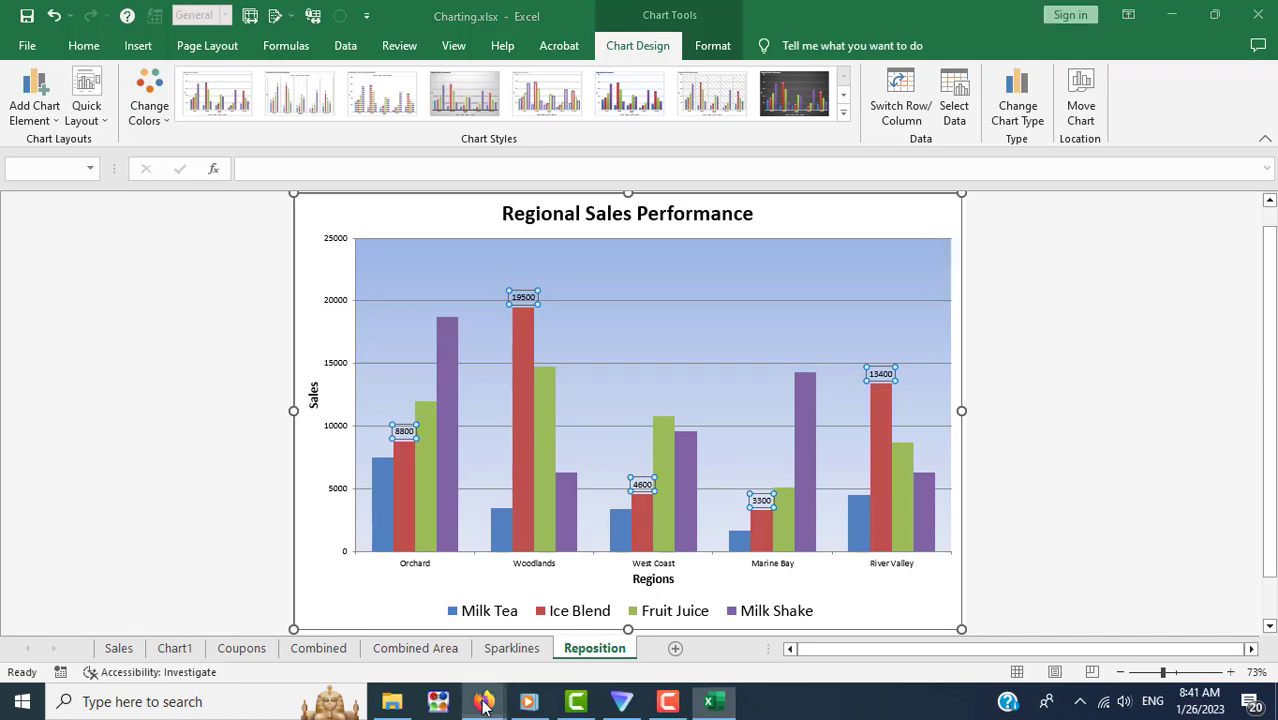
{"action": "mouse_move", "coordinate": [484, 702]}
{"action": "left_click", "coordinate": [384, 634]}
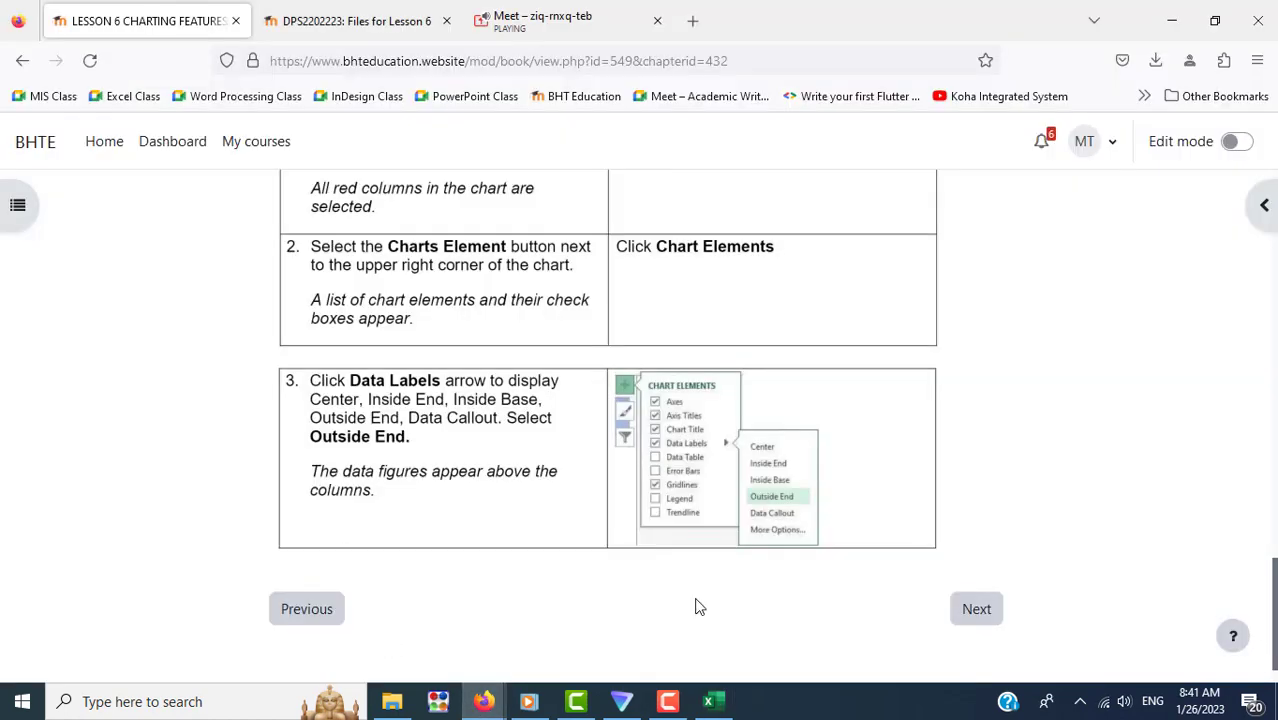
Step: Advance to chapter 6.6 Formatting an Axis and read through its vertical-axis steps
{"action": "left_click", "coordinate": [984, 621]}
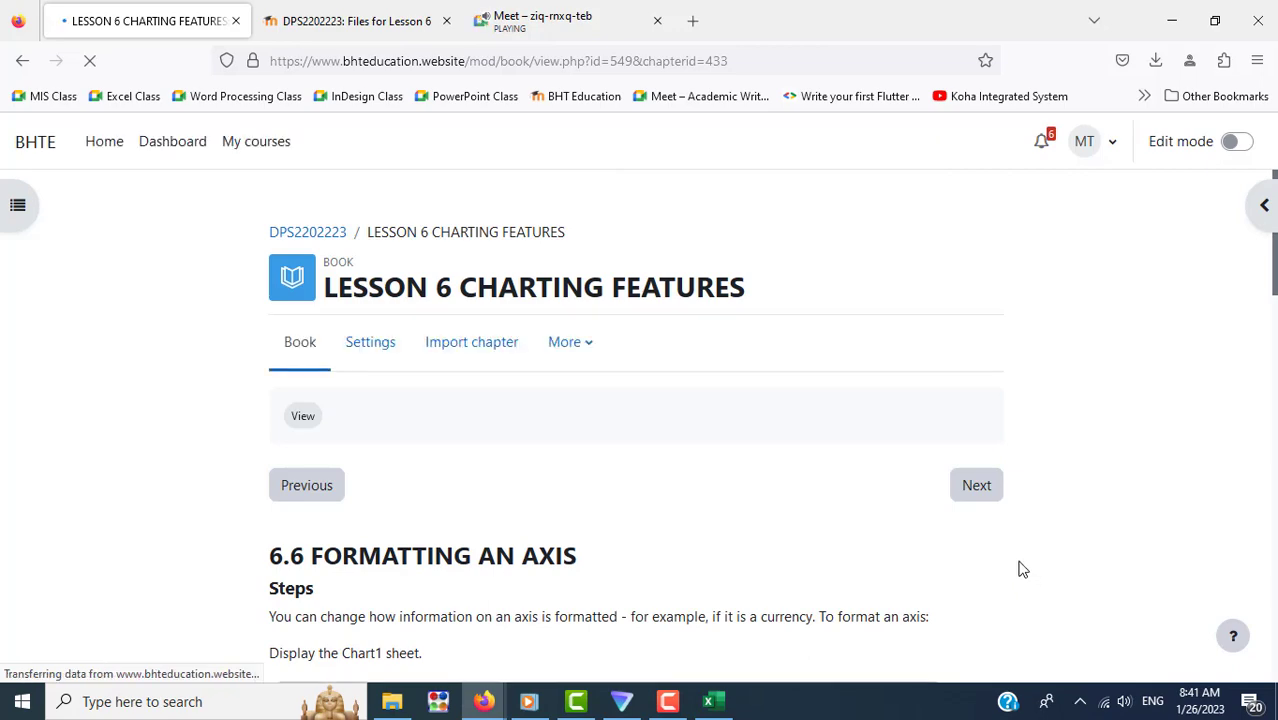
{"action": "scroll", "coordinate": [1022, 568], "scroll_direction": "down", "scroll_amount": 3}
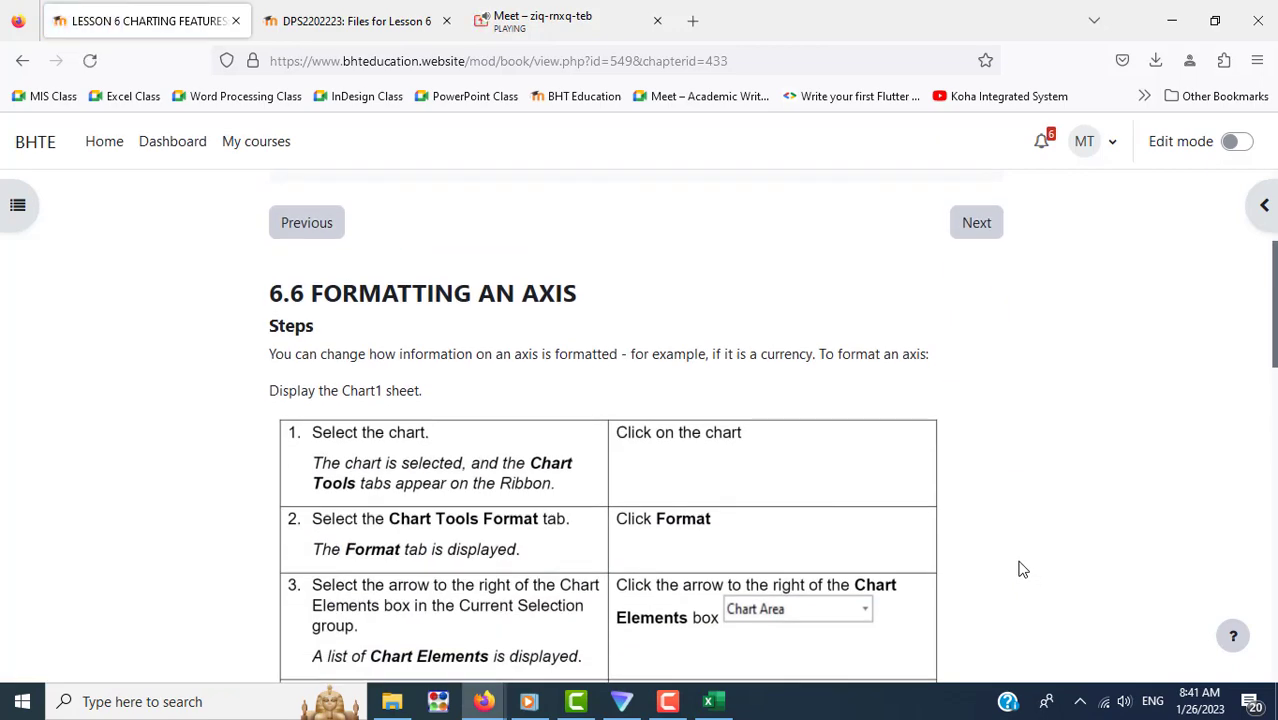
{"action": "scroll", "coordinate": [1022, 568], "scroll_direction": "down", "scroll_amount": 3}
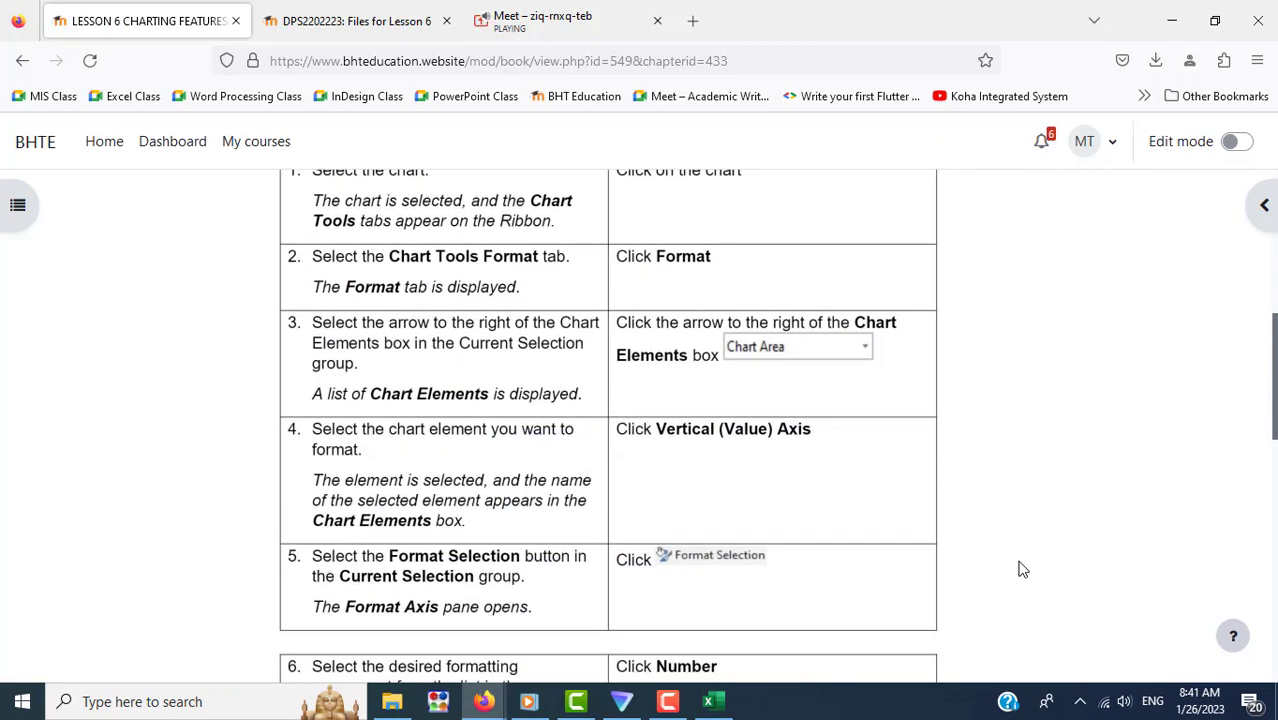
{"action": "scroll", "coordinate": [1022, 568], "scroll_direction": "down", "scroll_amount": 1}
{"action": "scroll", "coordinate": [1022, 568], "scroll_direction": "down", "scroll_amount": 4}
{"action": "scroll", "coordinate": [1022, 568], "scroll_direction": "down", "scroll_amount": 5}
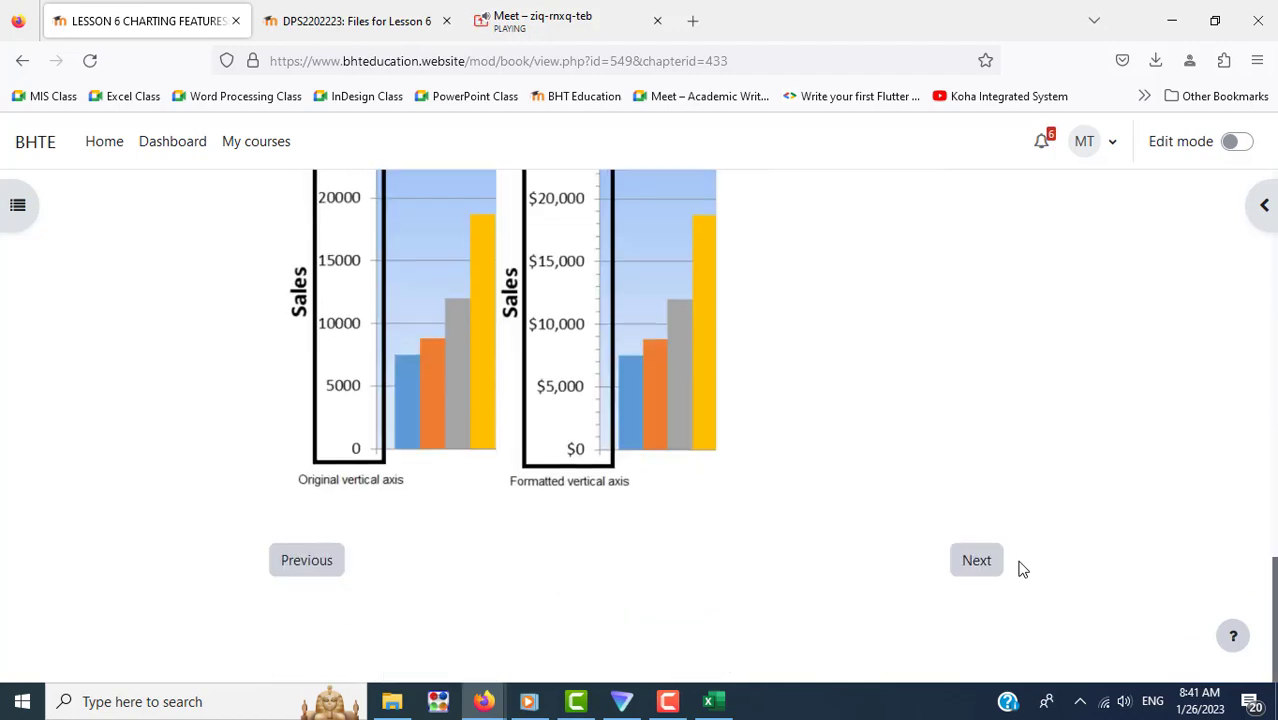
{"action": "scroll", "coordinate": [1020, 566], "scroll_direction": "up", "scroll_amount": 2}
{"action": "scroll", "coordinate": [322, 462], "scroll_direction": "up", "scroll_amount": 1}
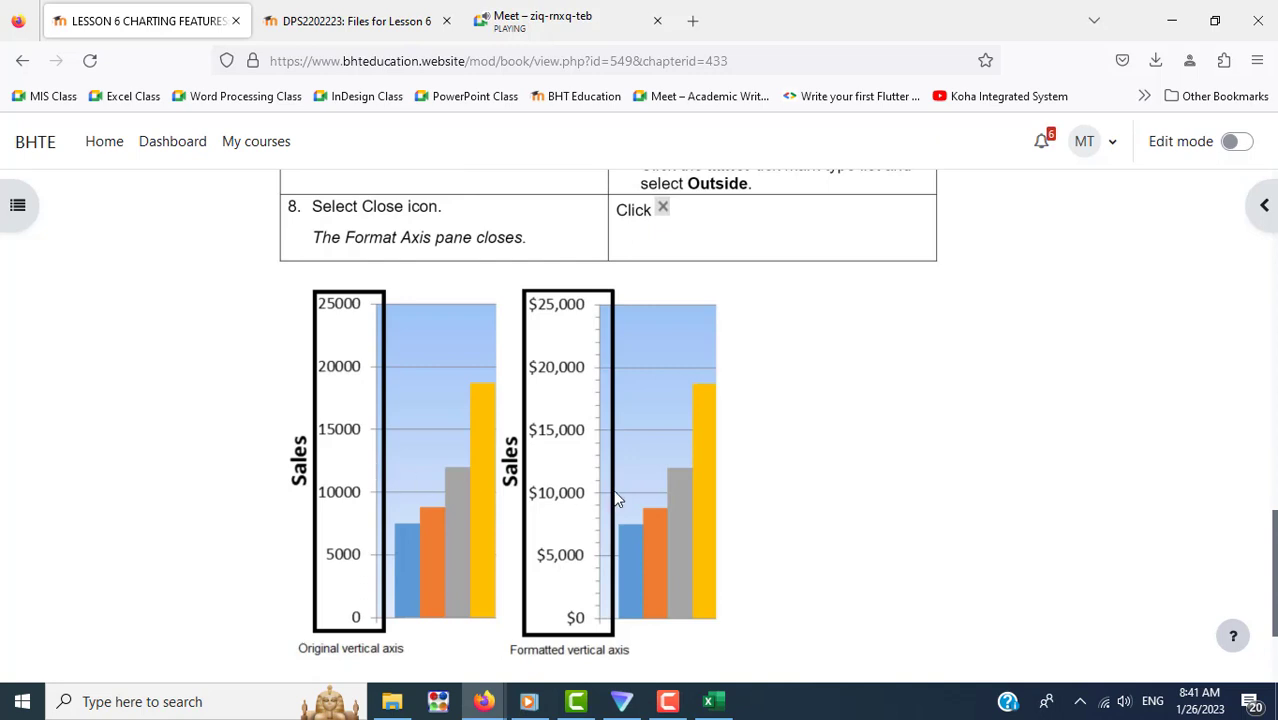
{"action": "scroll", "coordinate": [617, 500], "scroll_direction": "down", "scroll_amount": 1}
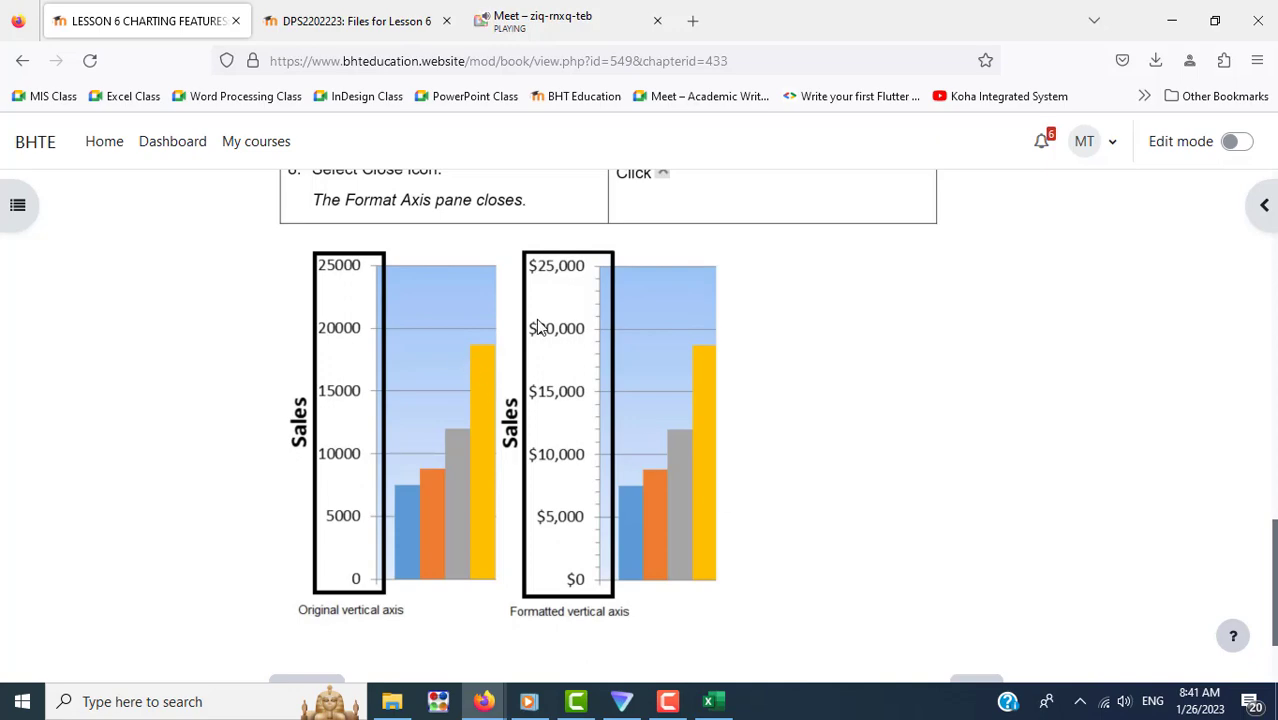
{"action": "scroll", "coordinate": [1063, 464], "scroll_direction": "down", "scroll_amount": 1}
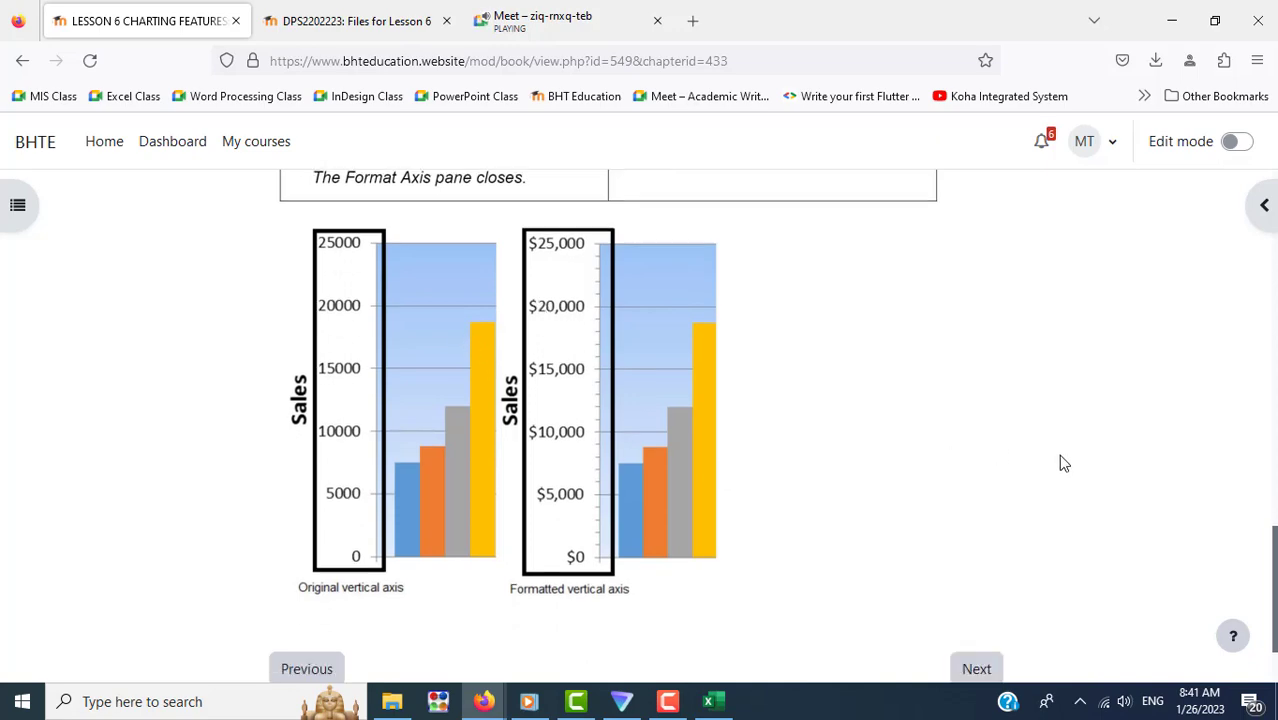
{"action": "scroll", "coordinate": [1063, 464], "scroll_direction": "up", "scroll_amount": 3}
{"action": "scroll", "coordinate": [1063, 464], "scroll_direction": "up", "scroll_amount": 3}
{"action": "scroll", "coordinate": [1062, 464], "scroll_direction": "up", "scroll_amount": 2}
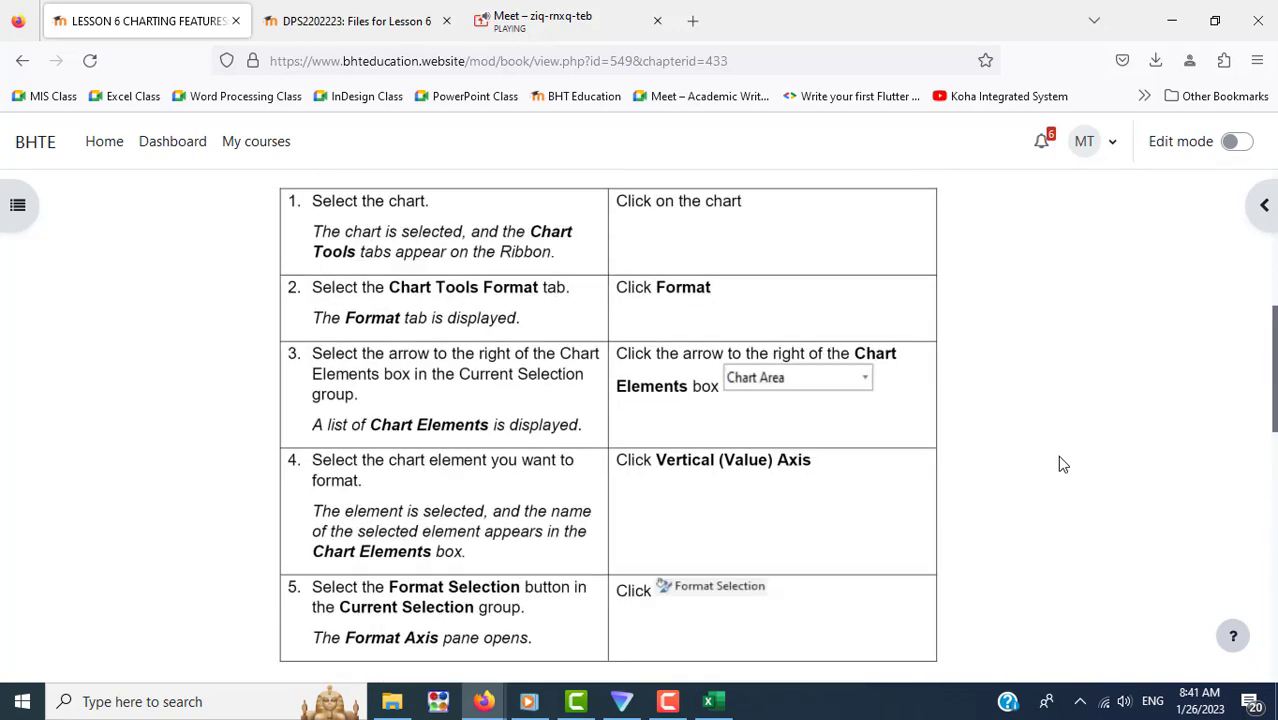
{"action": "scroll", "coordinate": [1062, 464], "scroll_direction": "up", "scroll_amount": 1}
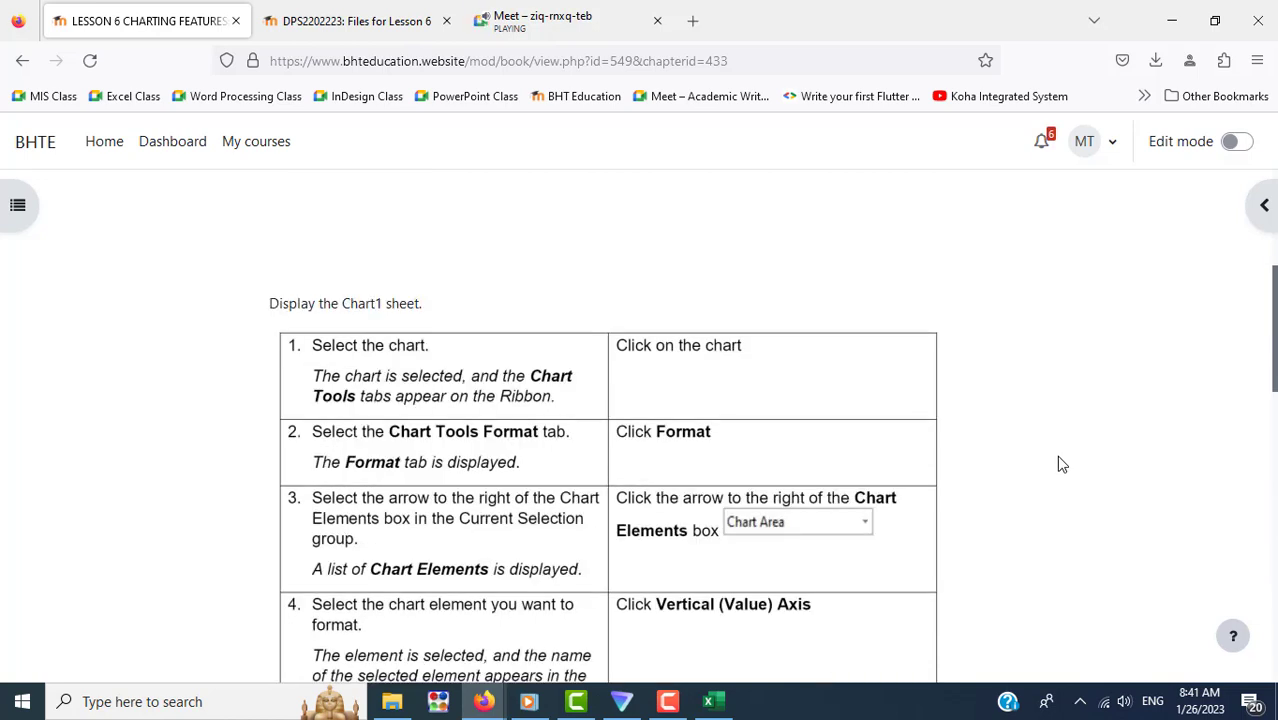
{"action": "scroll", "coordinate": [1062, 464], "scroll_direction": "up", "scroll_amount": 1}
{"action": "scroll", "coordinate": [1062, 464], "scroll_direction": "up", "scroll_amount": 2}
{"action": "scroll", "coordinate": [1062, 464], "scroll_direction": "down", "scroll_amount": 1}
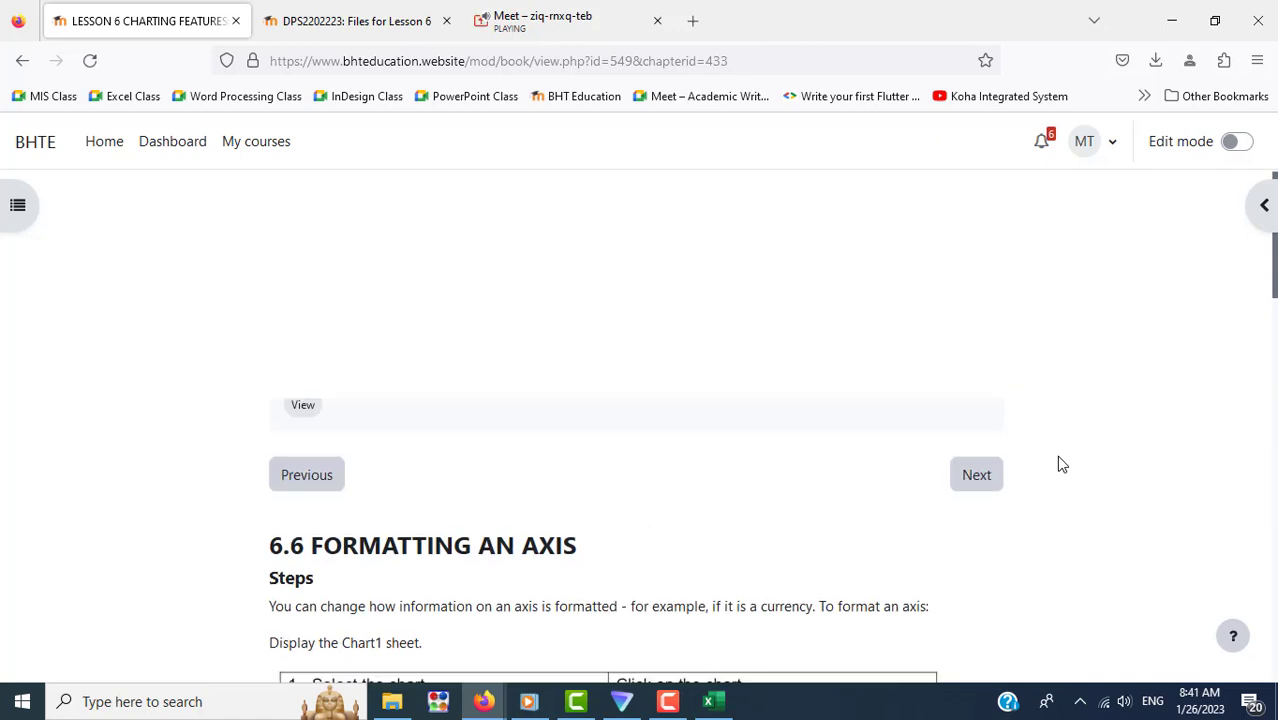
{"action": "scroll", "coordinate": [1062, 464], "scroll_direction": "down", "scroll_amount": 1}
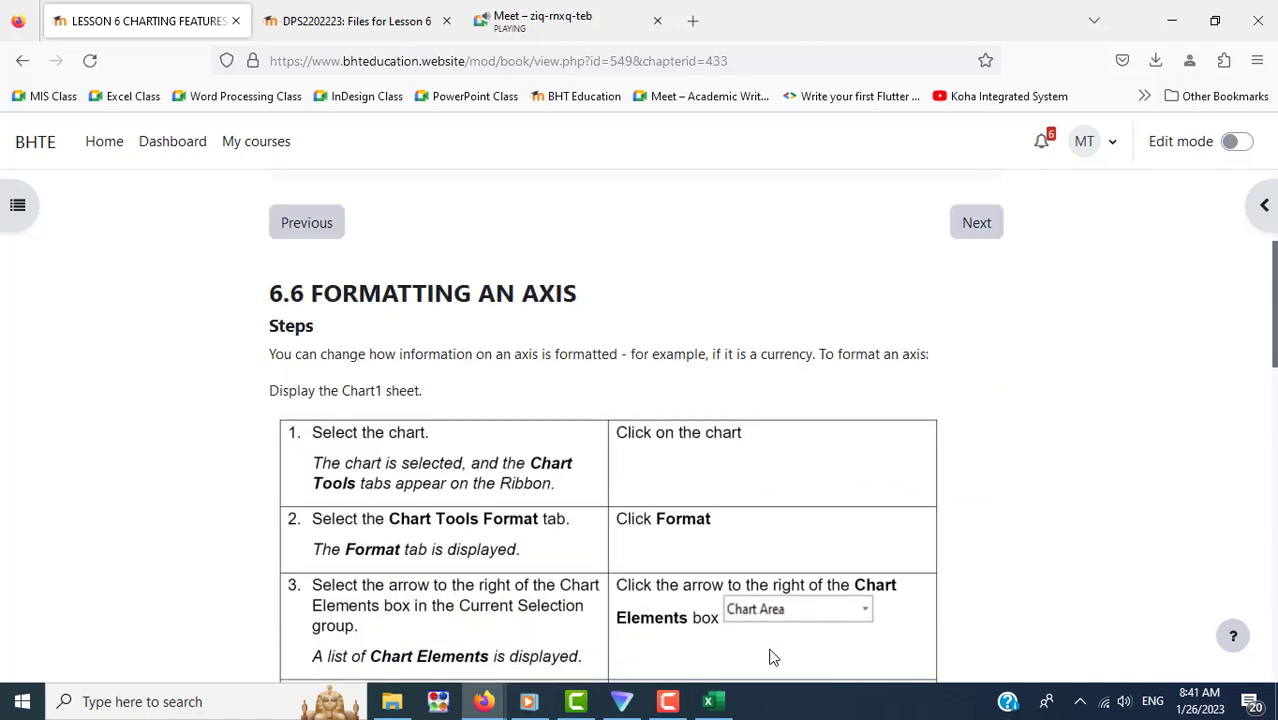
Step: Switch the workbook to the Chart1 sheet and check the lesson instructions
{"action": "left_click", "coordinate": [712, 701]}
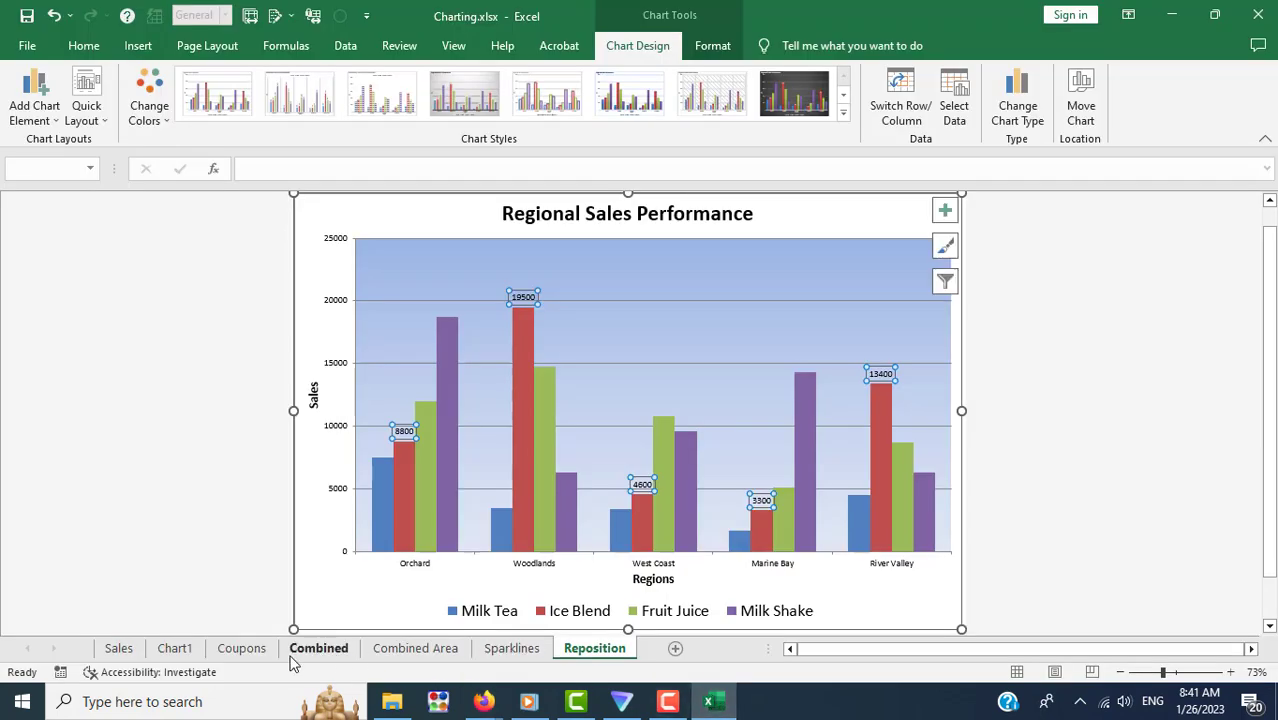
{"action": "left_click", "coordinate": [174, 649]}
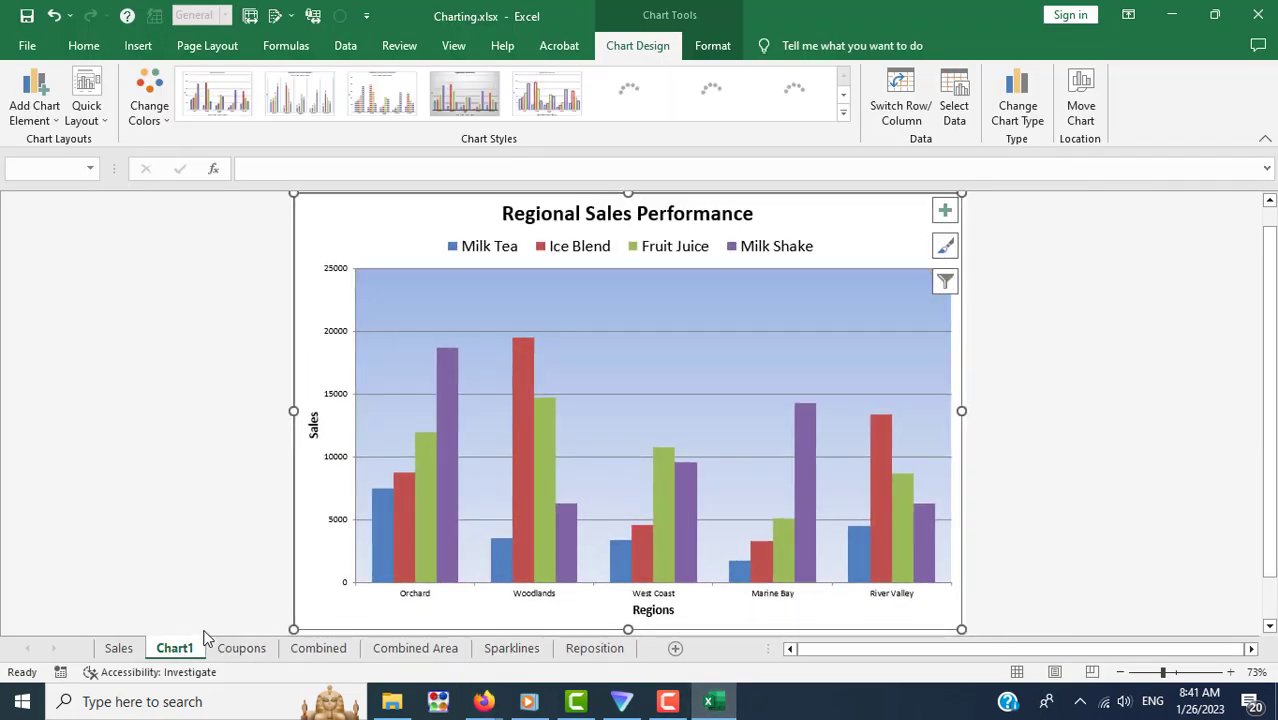
{"action": "mouse_move", "coordinate": [483, 701]}
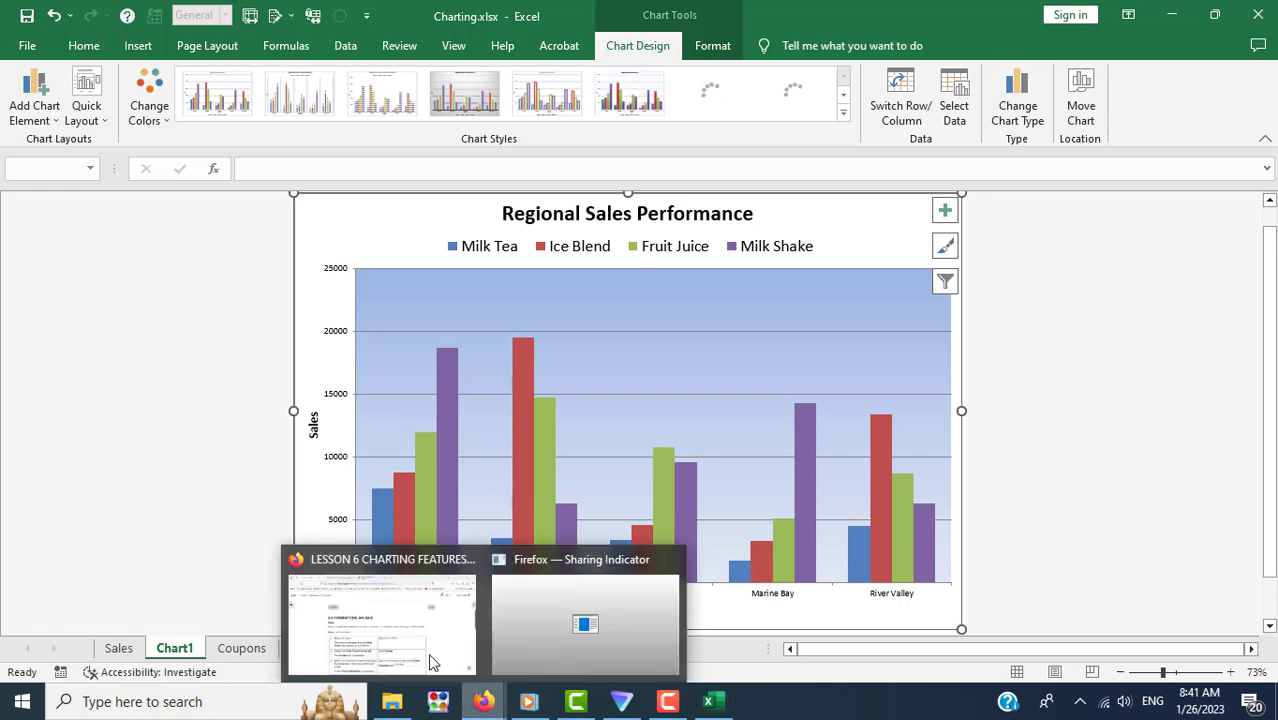
{"action": "left_click", "coordinate": [428, 662]}
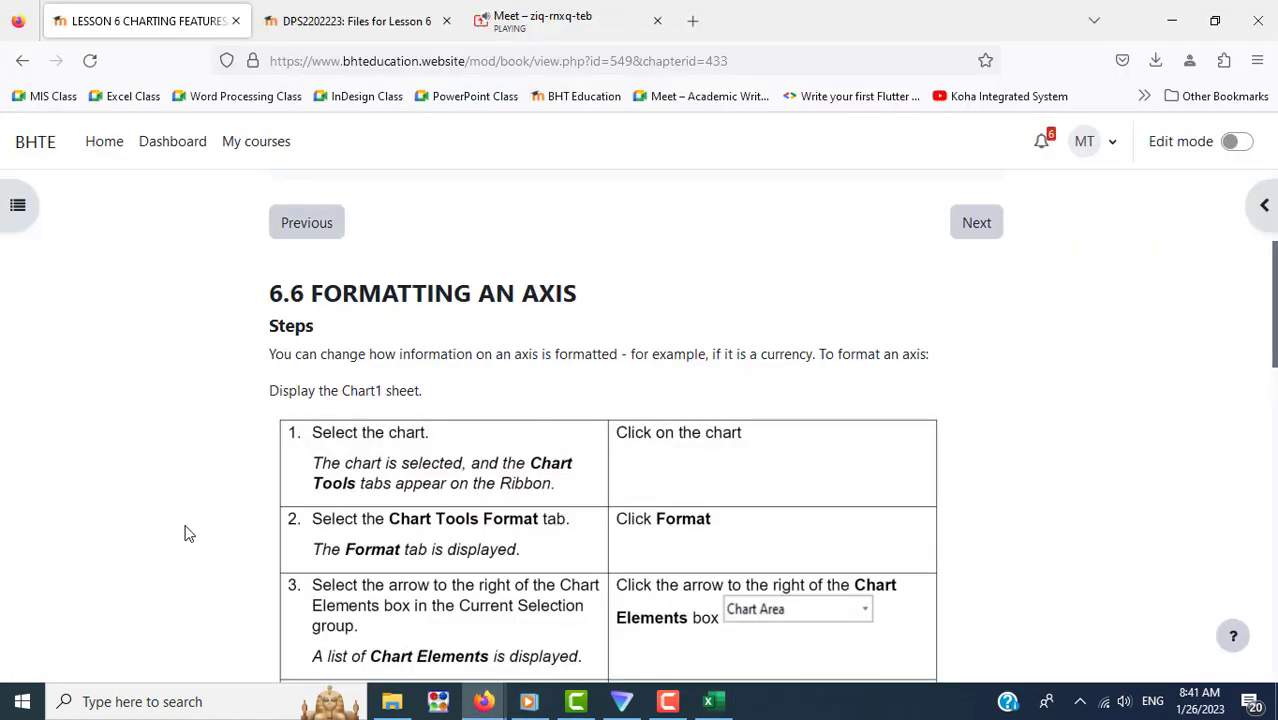
{"action": "scroll", "coordinate": [185, 531], "scroll_direction": "down", "scroll_amount": 4}
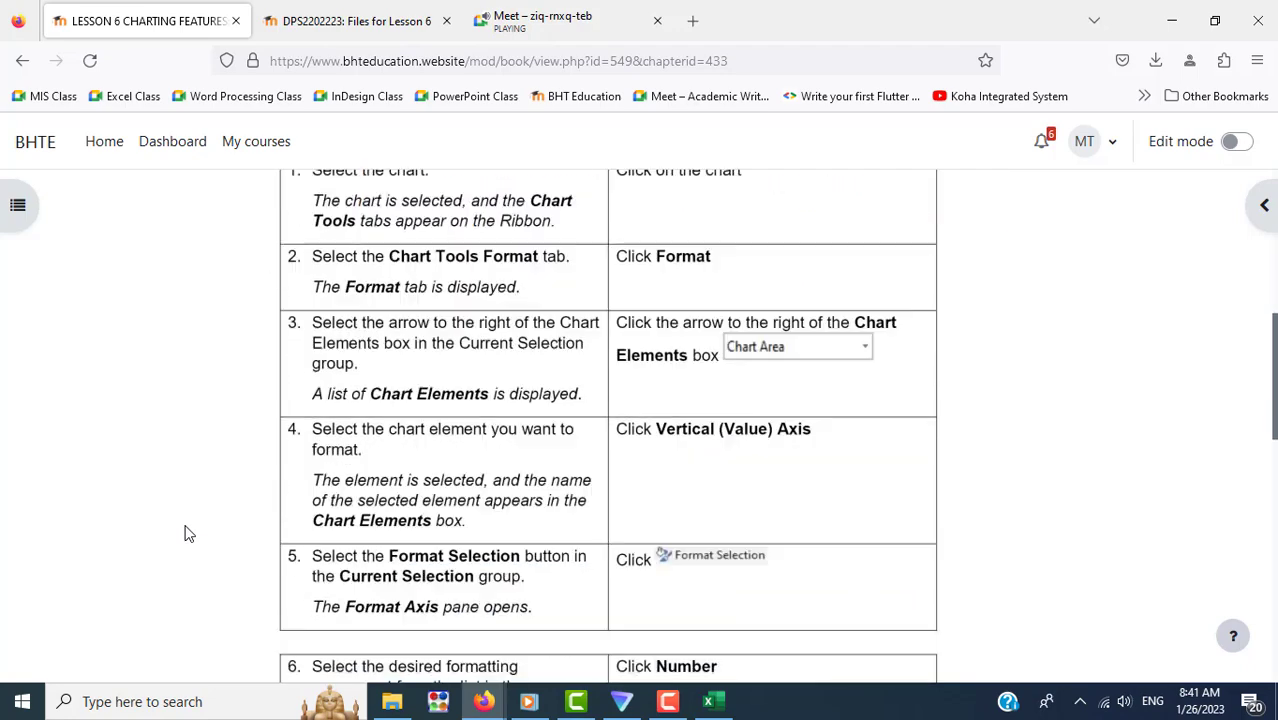
Step: Select the plot area of the Regional Sales Performance chart on Chart1
{"action": "left_click", "coordinate": [708, 701]}
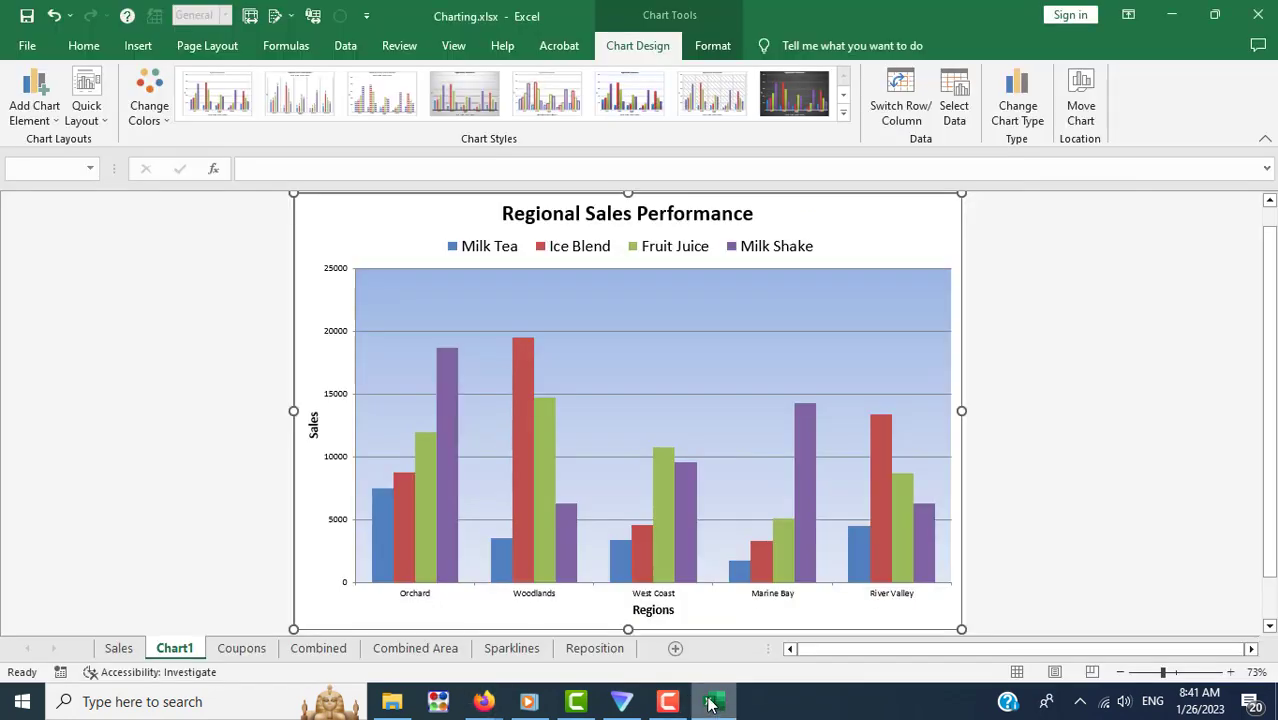
{"action": "left_click", "coordinate": [418, 302]}
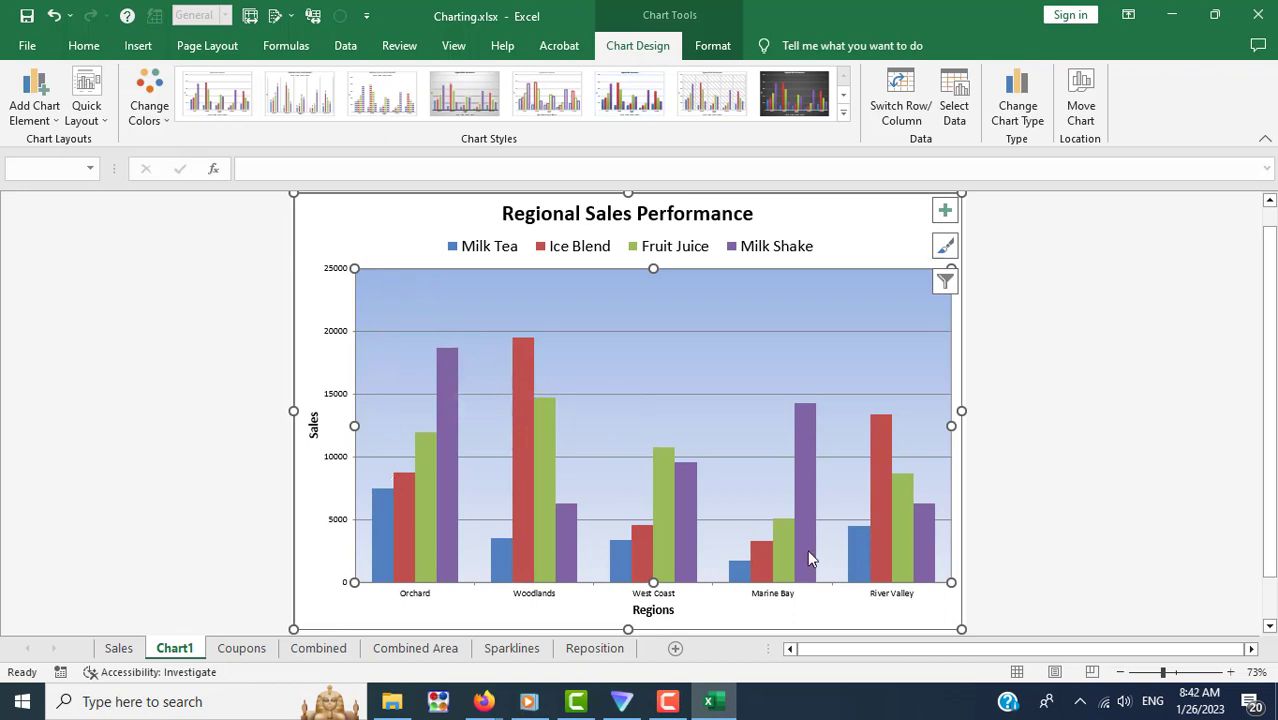
{"action": "left_click", "coordinate": [526, 358]}
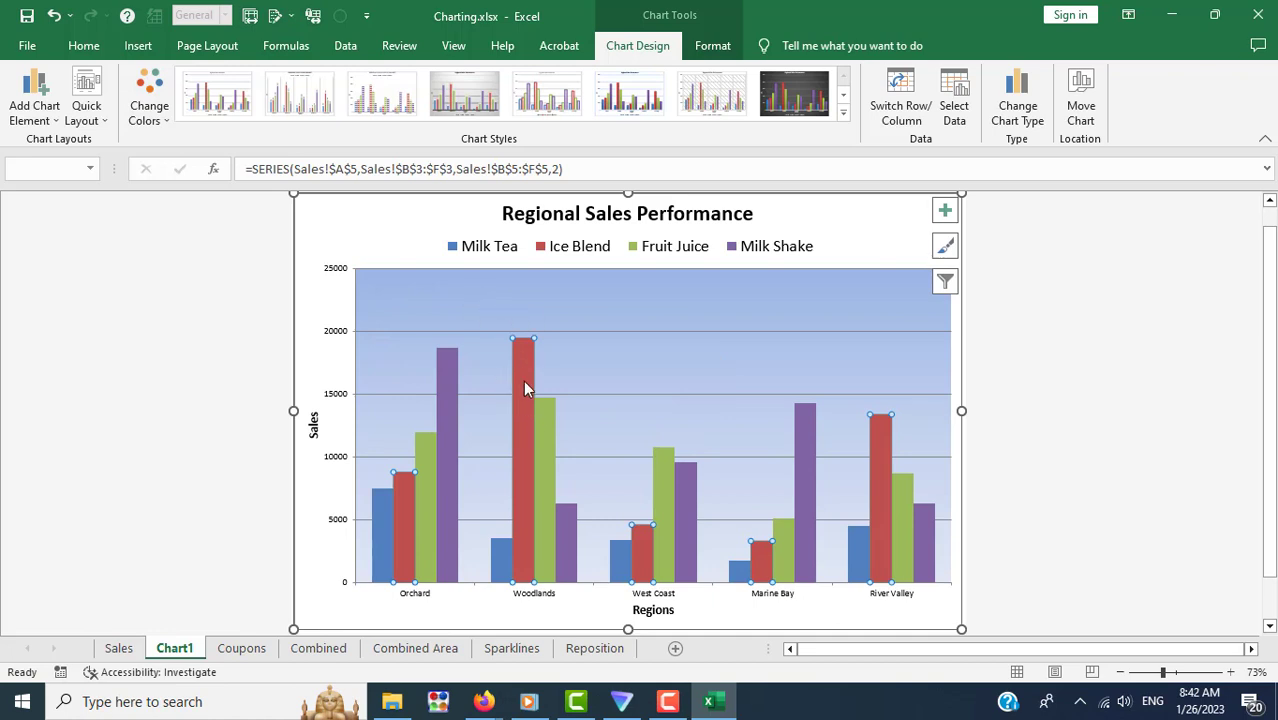
{"action": "left_click", "coordinate": [453, 296]}
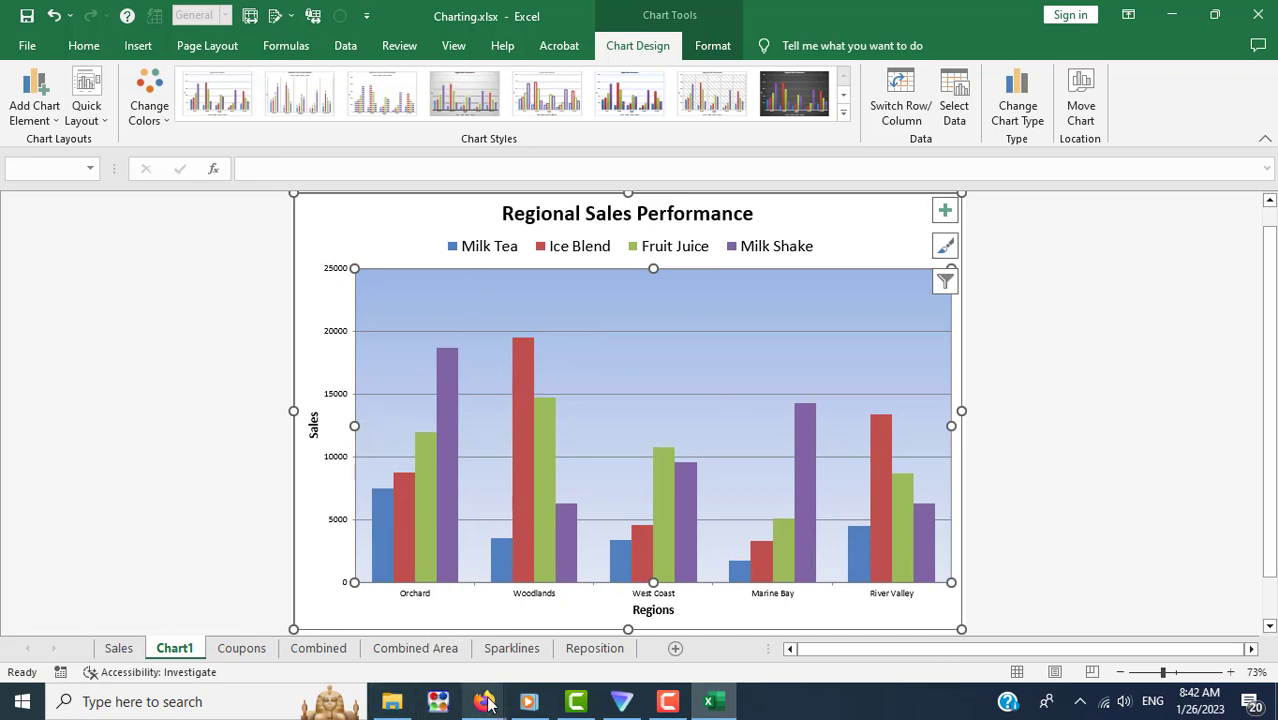
Step: Recheck the lesson, then open the Add Chart Element list for the chart
{"action": "mouse_move", "coordinate": [484, 702]}
{"action": "left_click", "coordinate": [419, 640]}
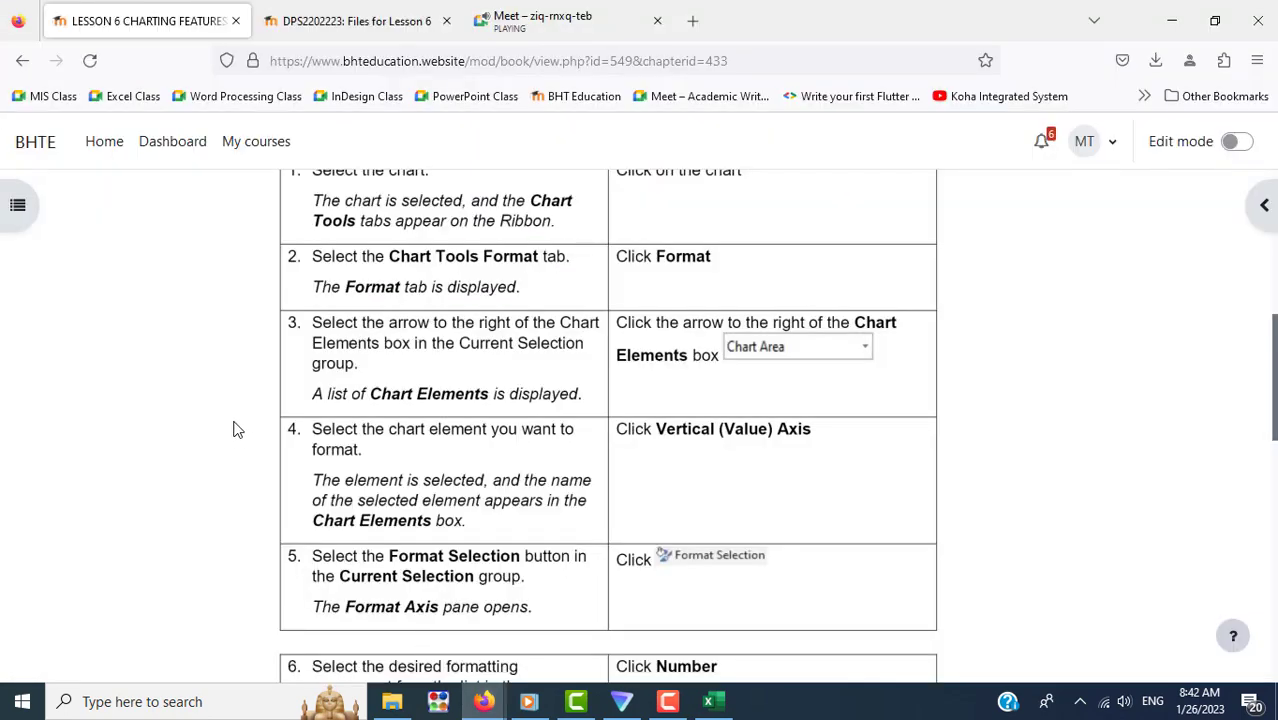
{"action": "scroll", "coordinate": [233, 428], "scroll_direction": "up", "scroll_amount": 2}
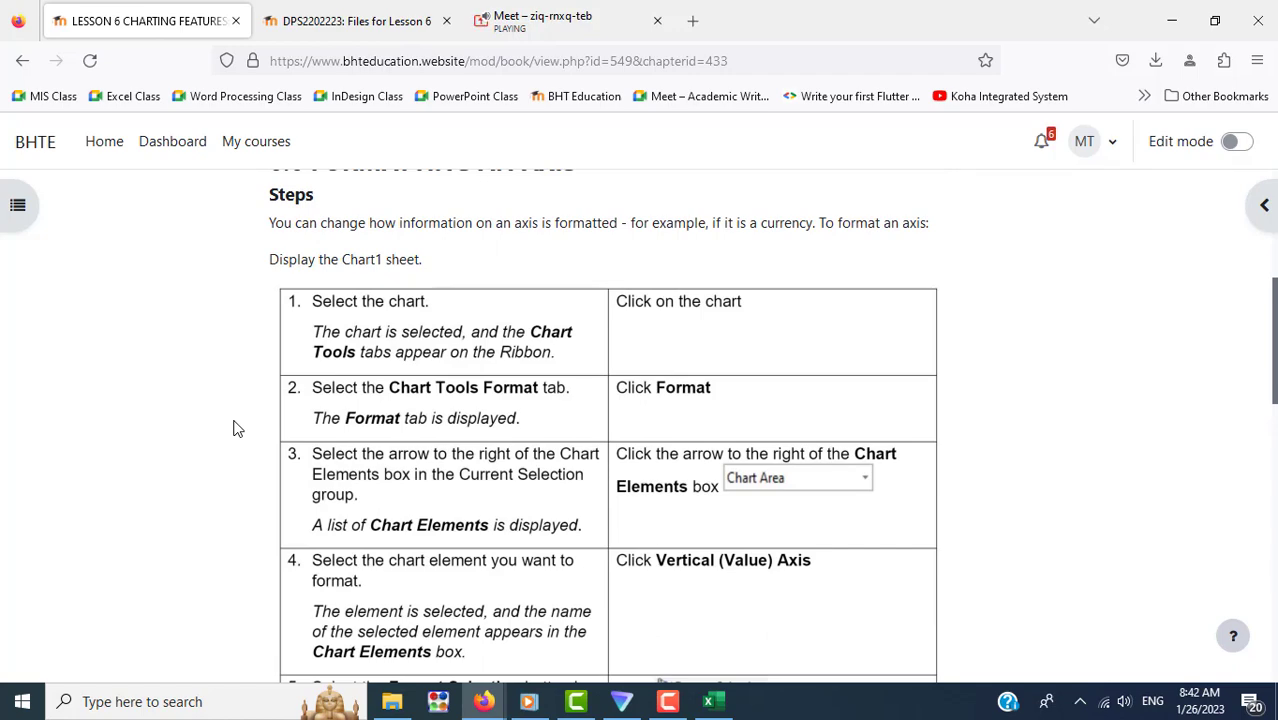
{"action": "scroll", "coordinate": [233, 428], "scroll_direction": "down", "scroll_amount": 4}
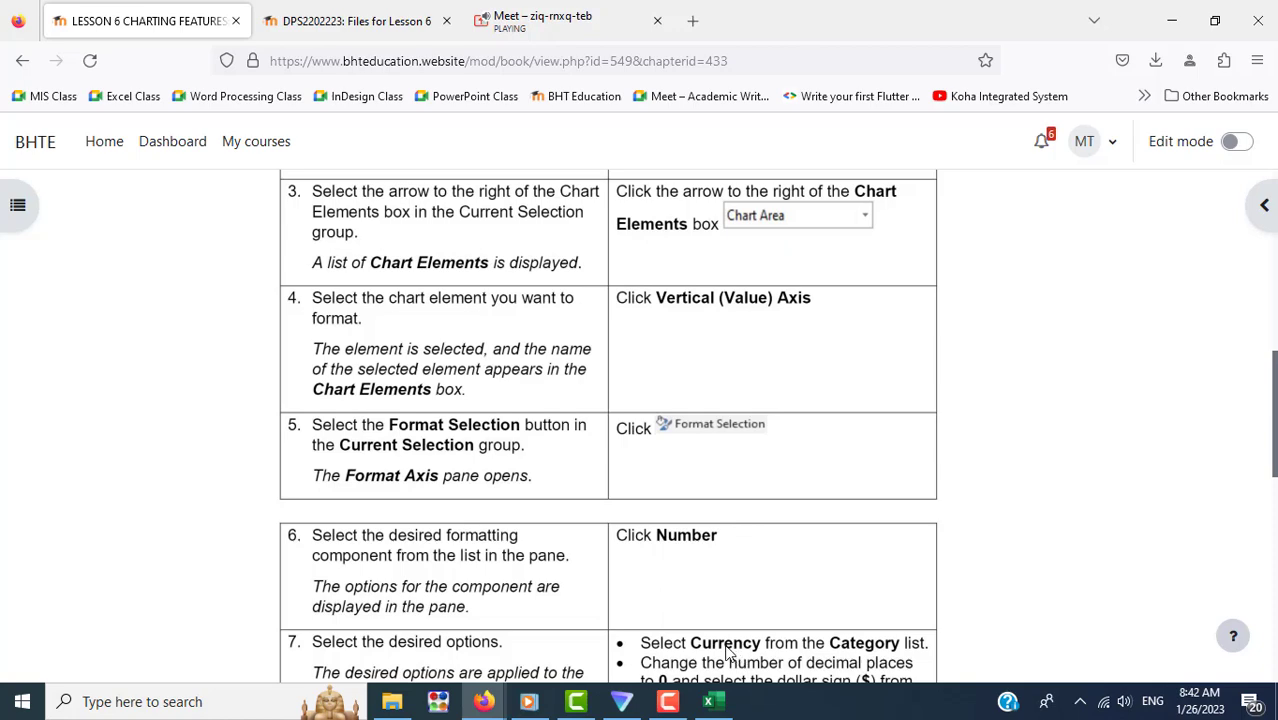
{"action": "left_click", "coordinate": [714, 703]}
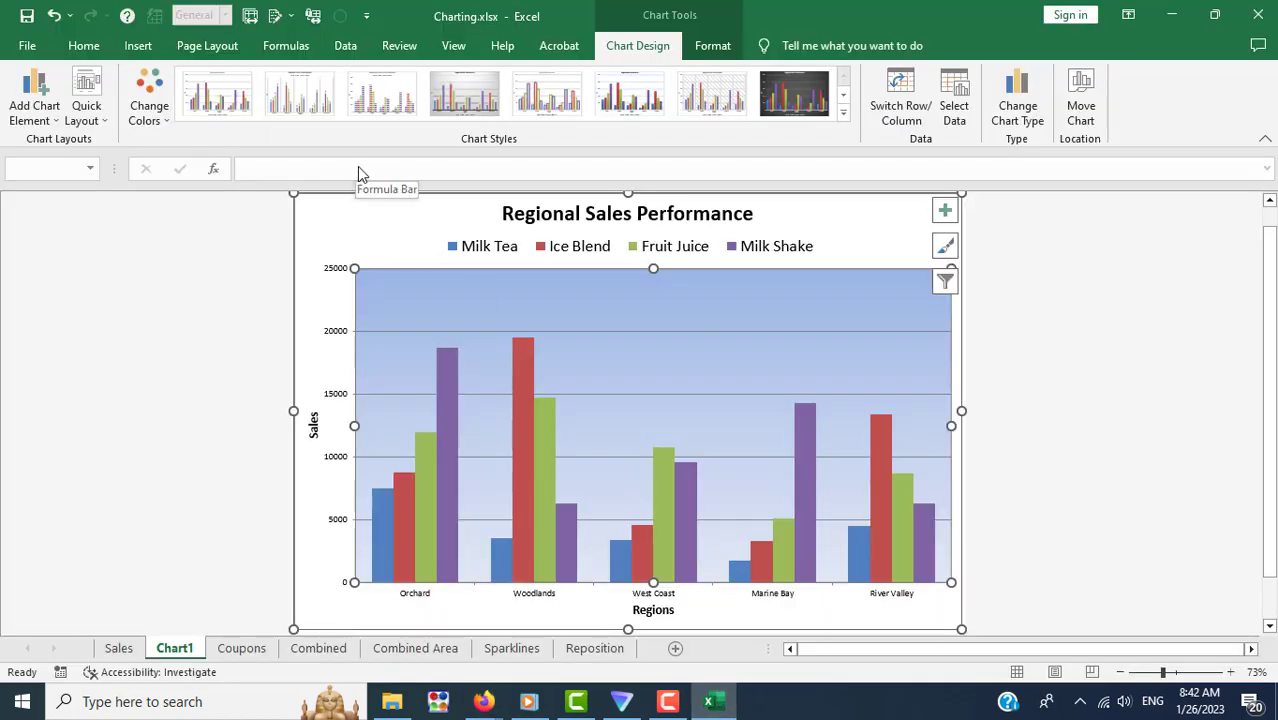
{"action": "left_click", "coordinate": [57, 120]}
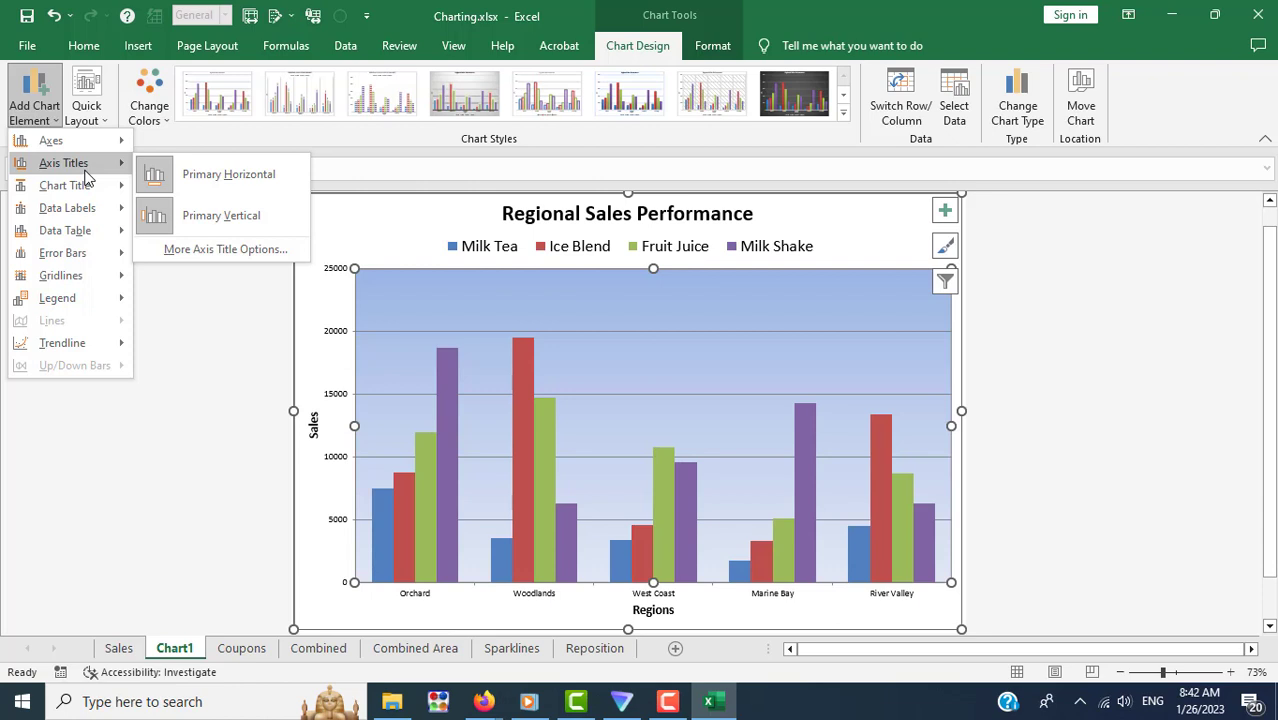
{"action": "mouse_move", "coordinate": [51, 141]}
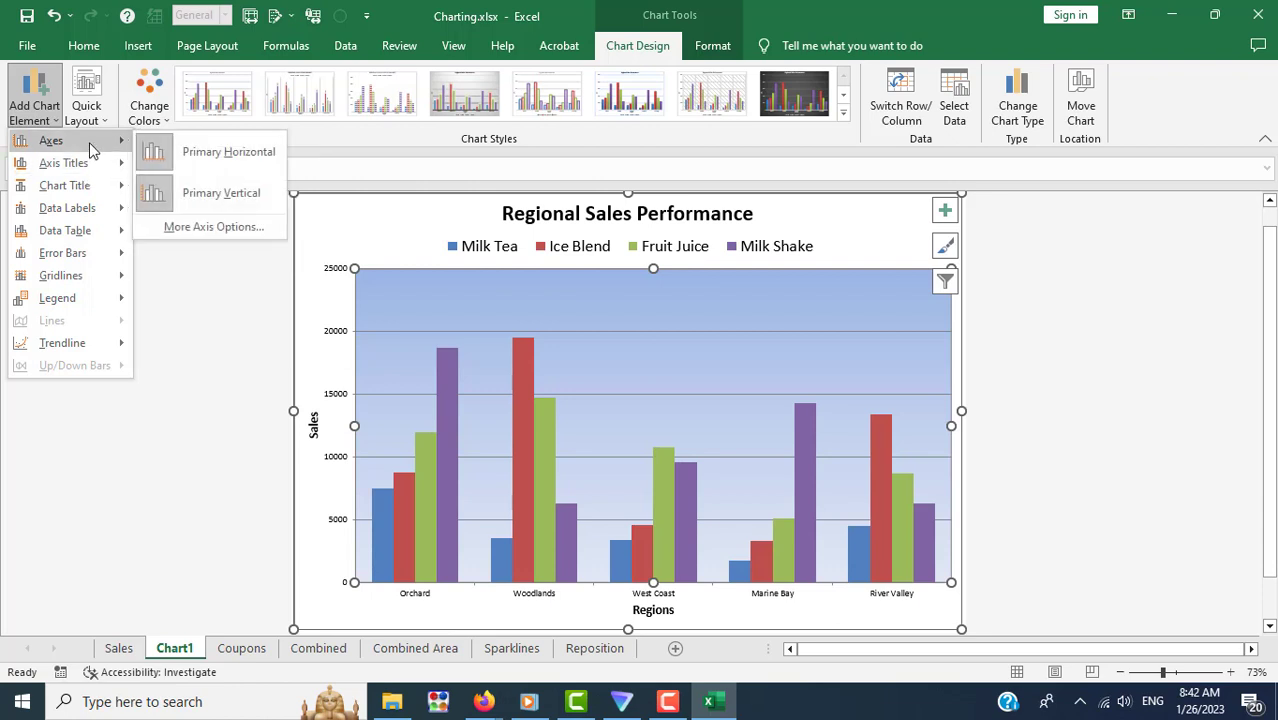
{"action": "left_click", "coordinate": [483, 701]}
{"action": "left_click", "coordinate": [407, 643]}
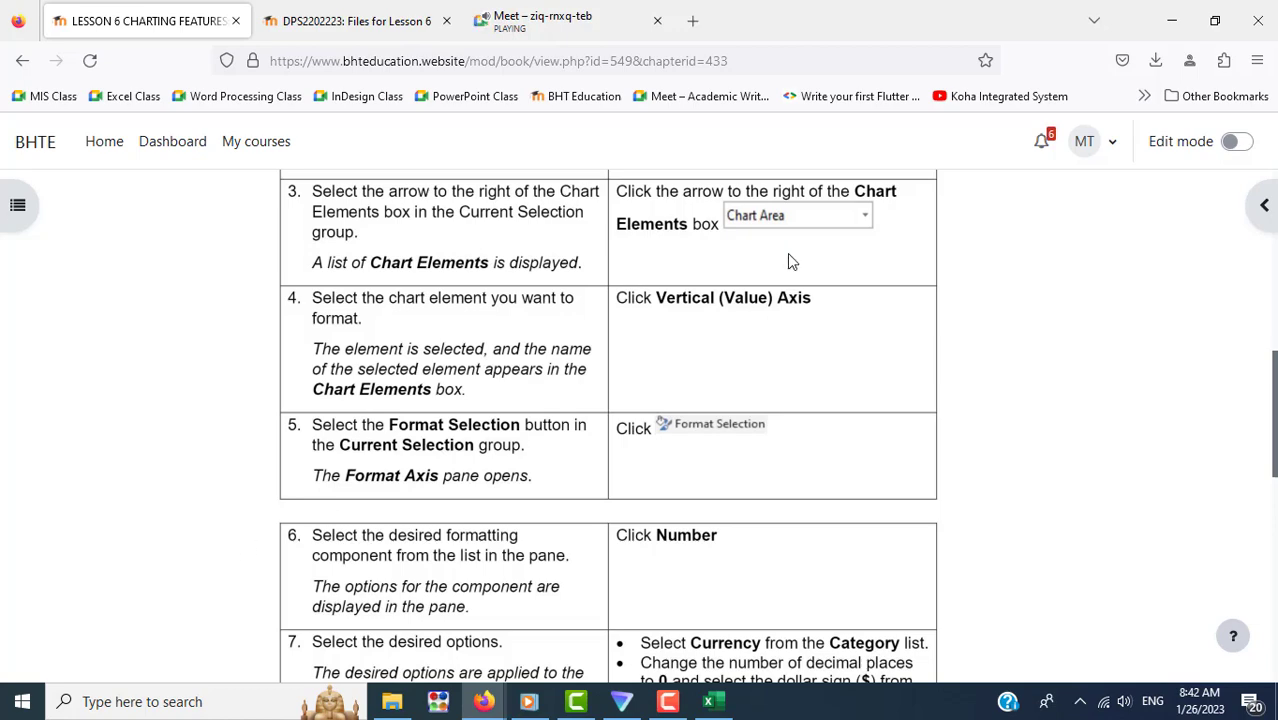
{"action": "left_click", "coordinate": [714, 705]}
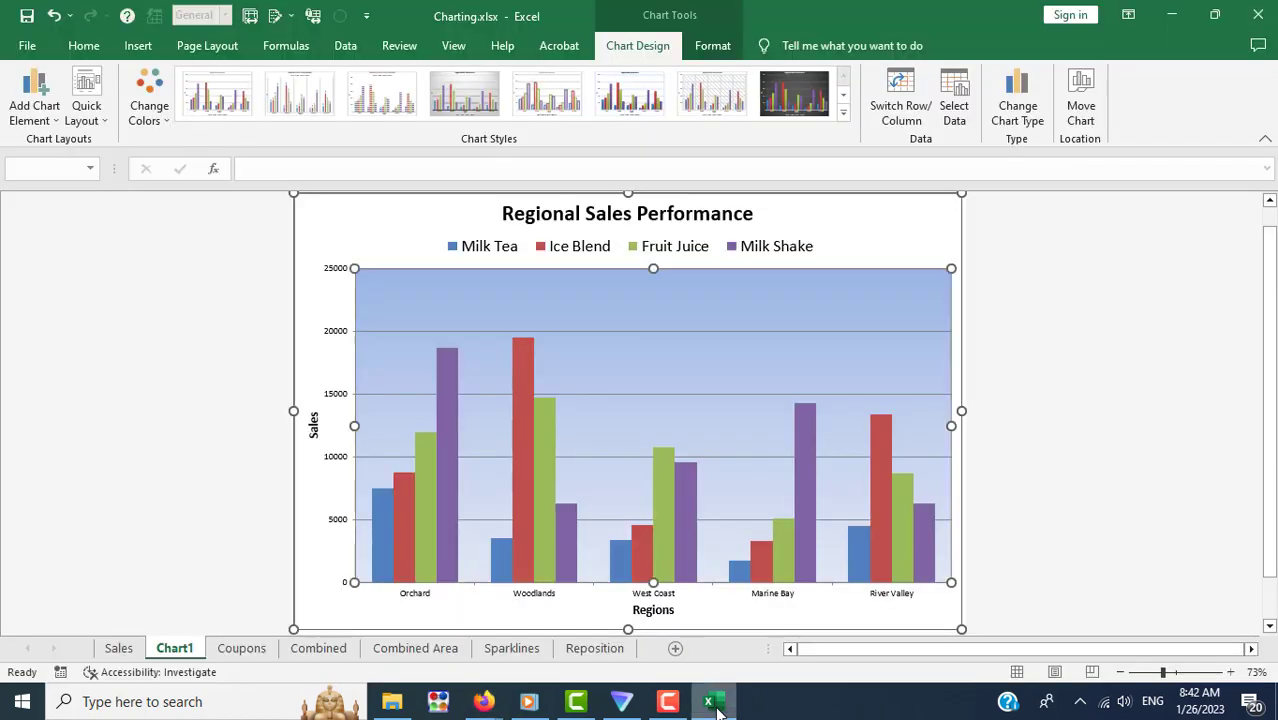
{"action": "left_click", "coordinate": [55, 124]}
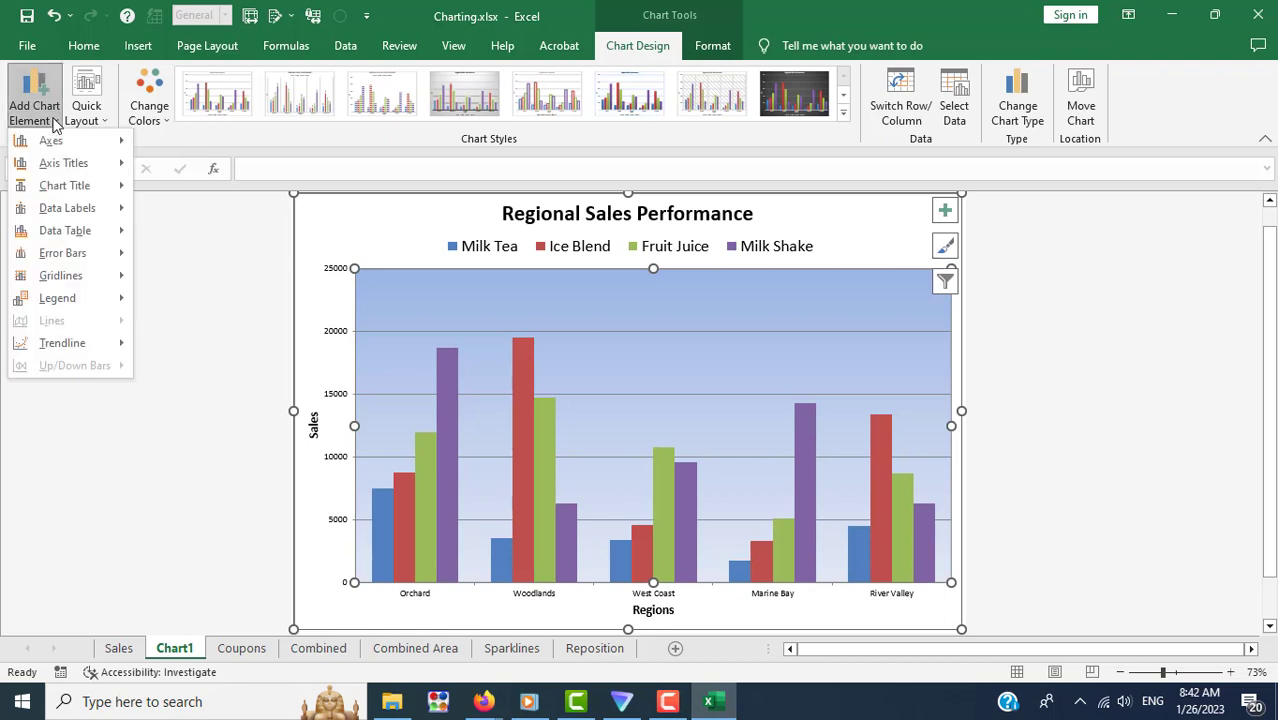
{"action": "mouse_move", "coordinate": [66, 185]}
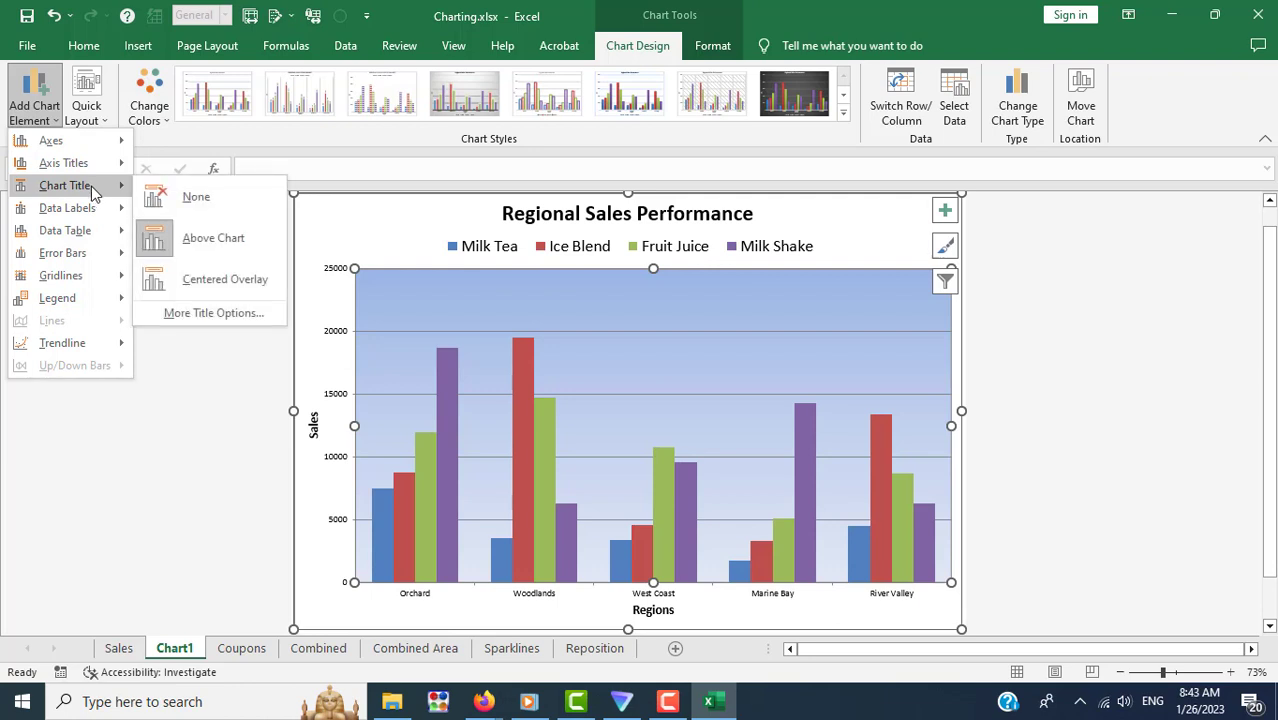
{"action": "left_click", "coordinate": [708, 48]}
{"action": "left_click", "coordinate": [708, 48]}
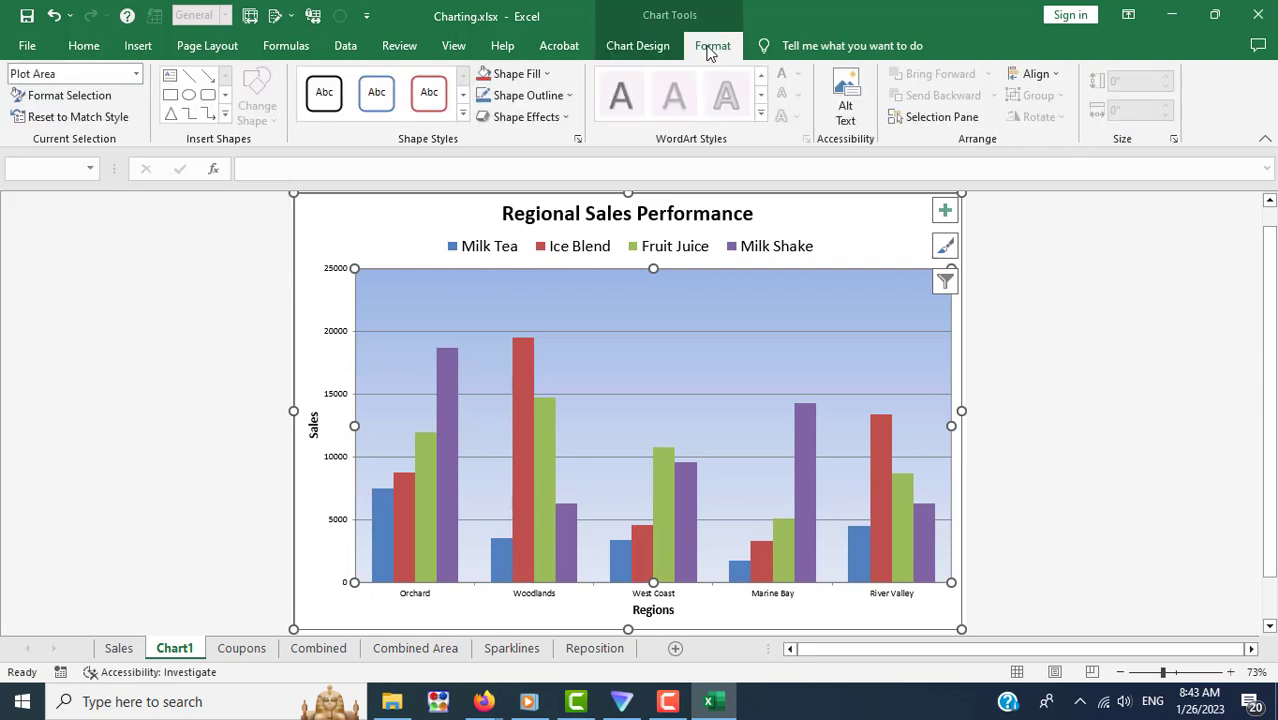
{"action": "left_click", "coordinate": [645, 47]}
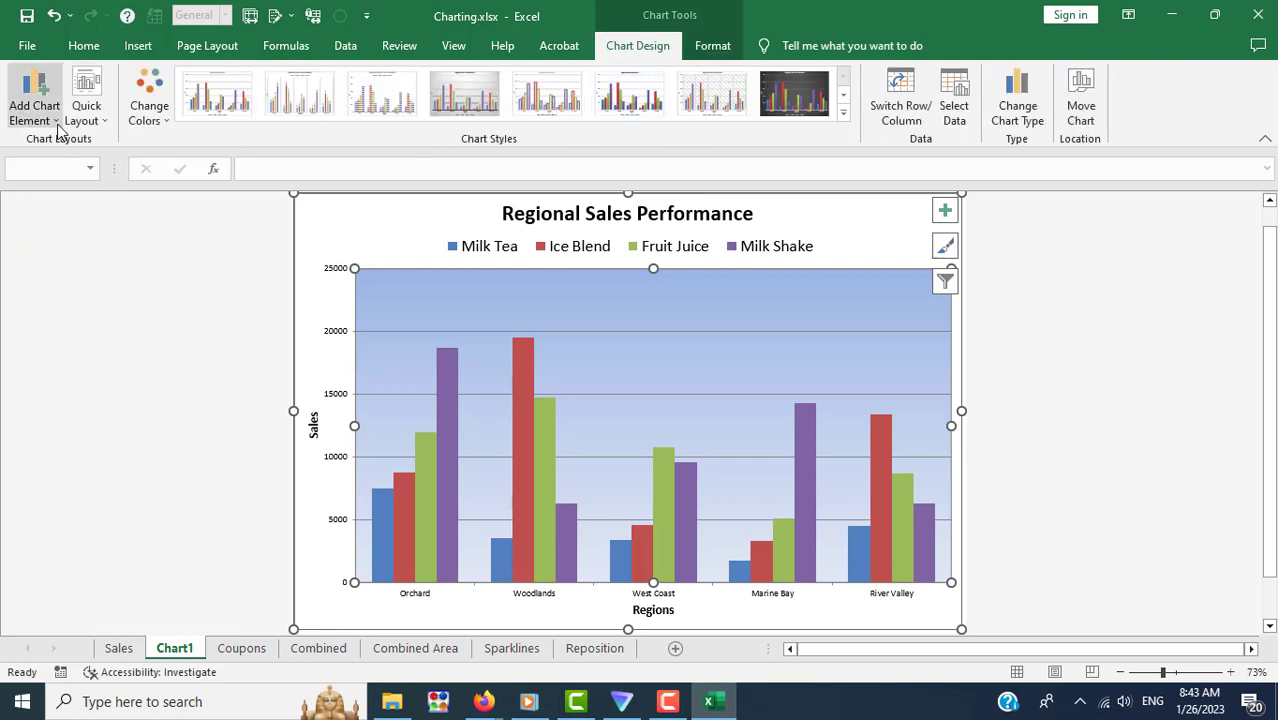
{"action": "left_click", "coordinate": [57, 124]}
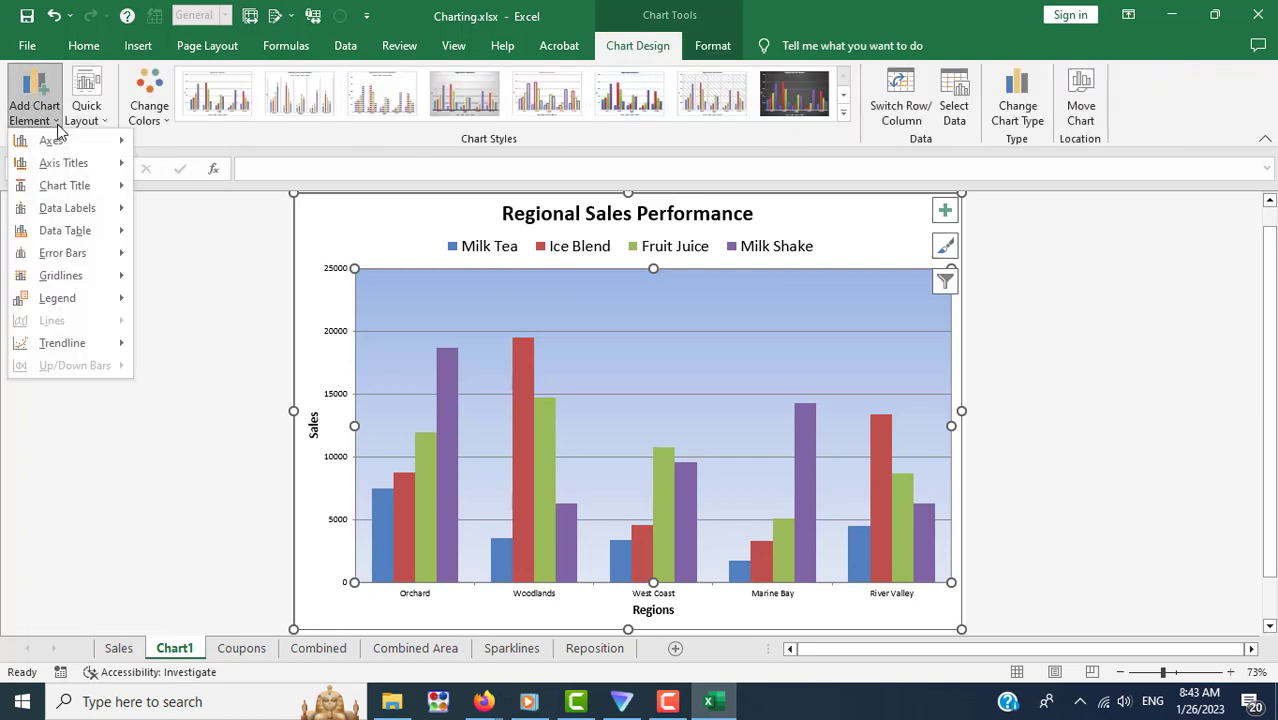
{"action": "left_click", "coordinate": [57, 124]}
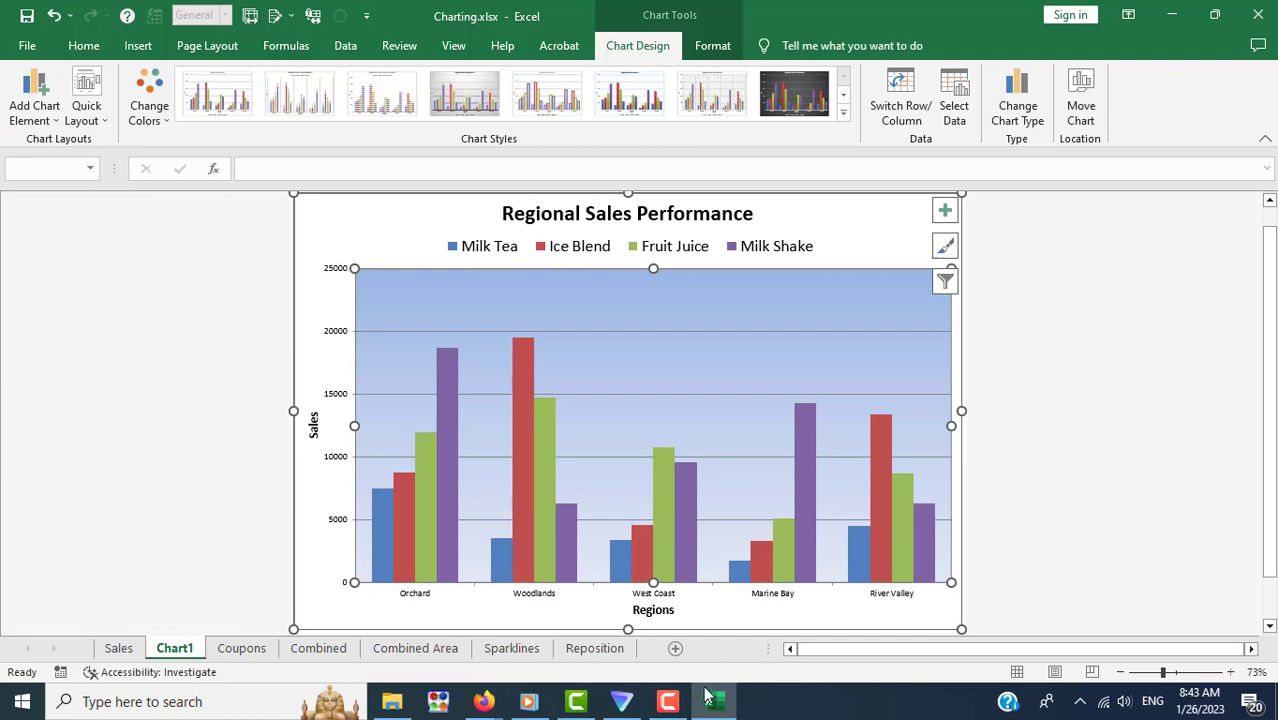
{"action": "mouse_move", "coordinate": [483, 701]}
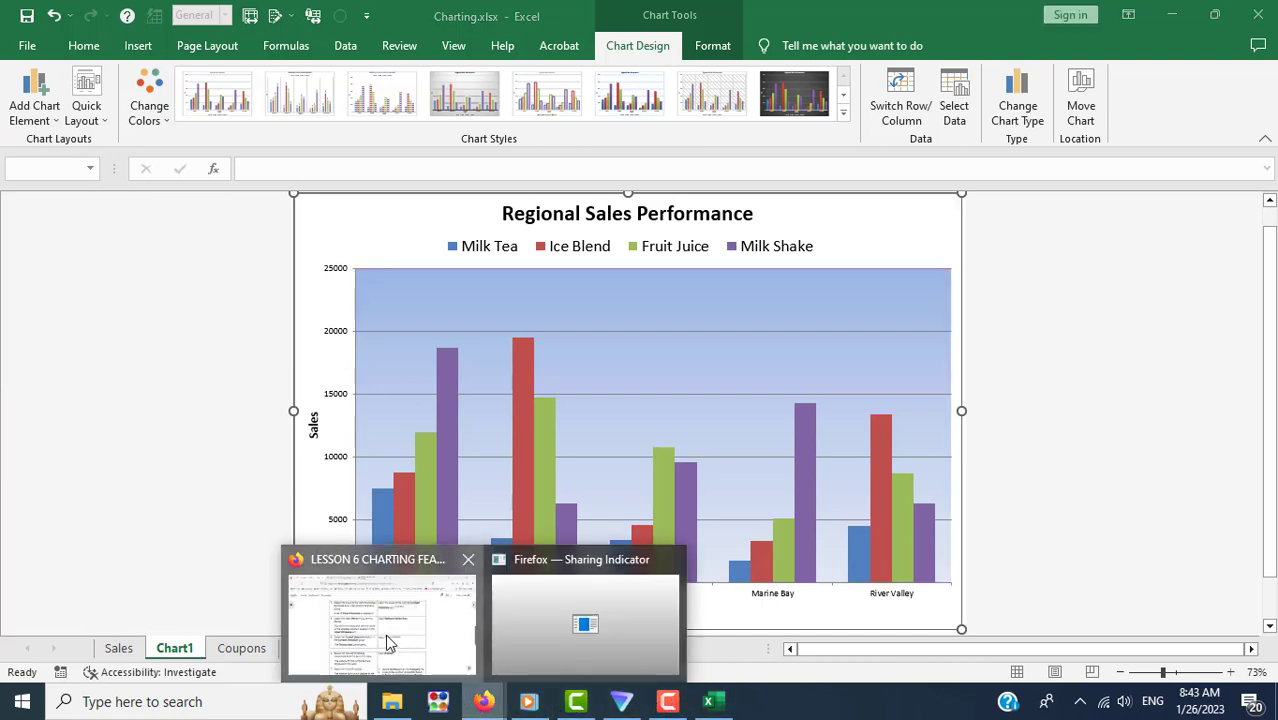
{"action": "left_click", "coordinate": [391, 640]}
{"action": "scroll", "coordinate": [1060, 517], "scroll_direction": "up", "scroll_amount": 3}
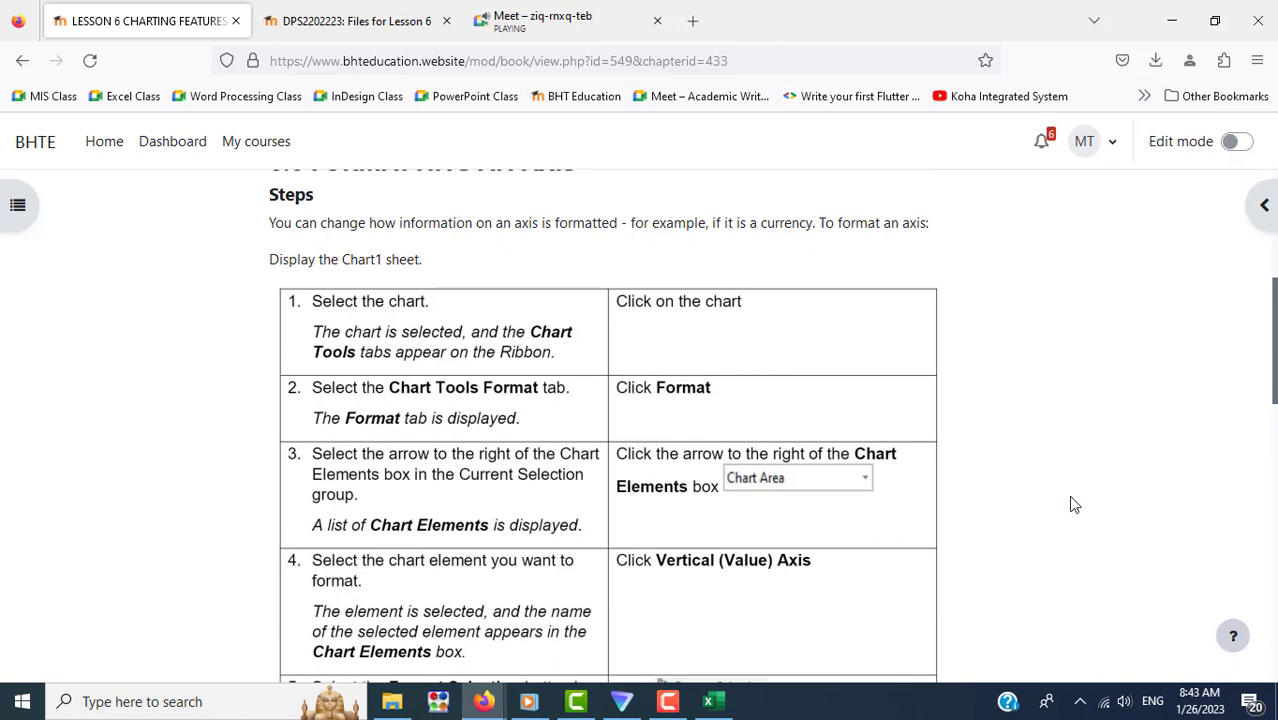
{"action": "left_click", "coordinate": [710, 701]}
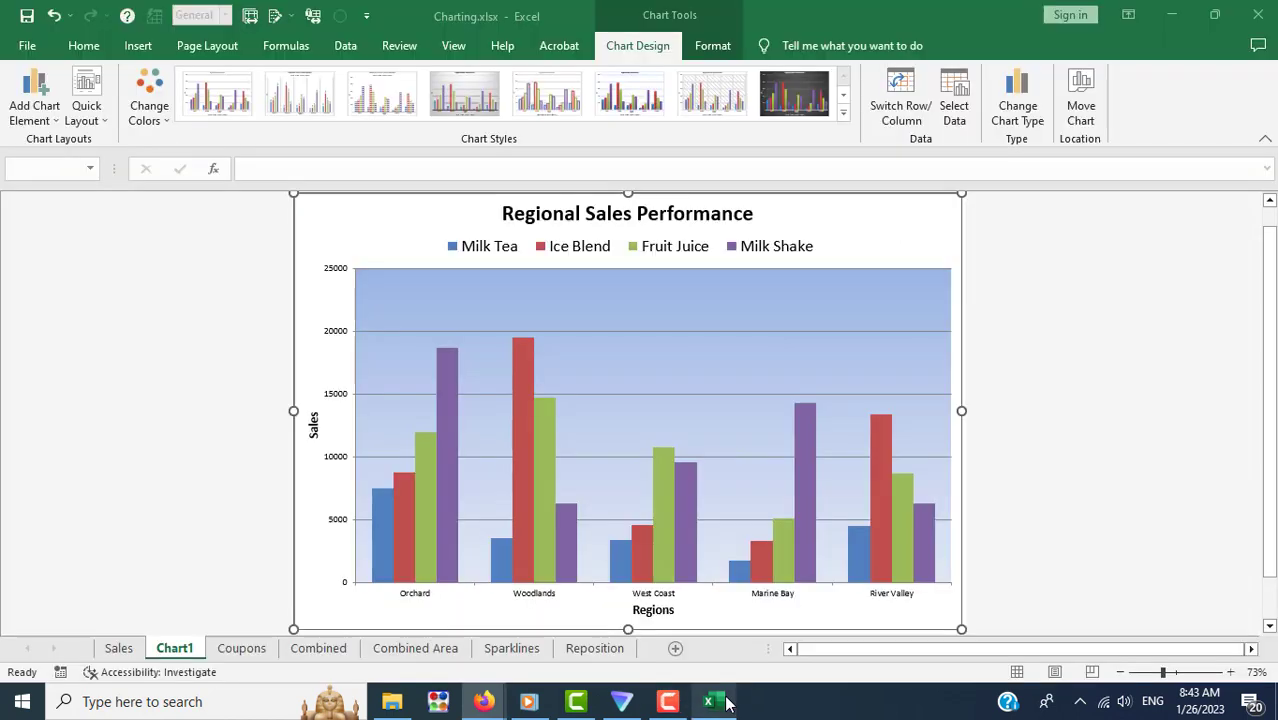
{"action": "left_click", "coordinate": [846, 218]}
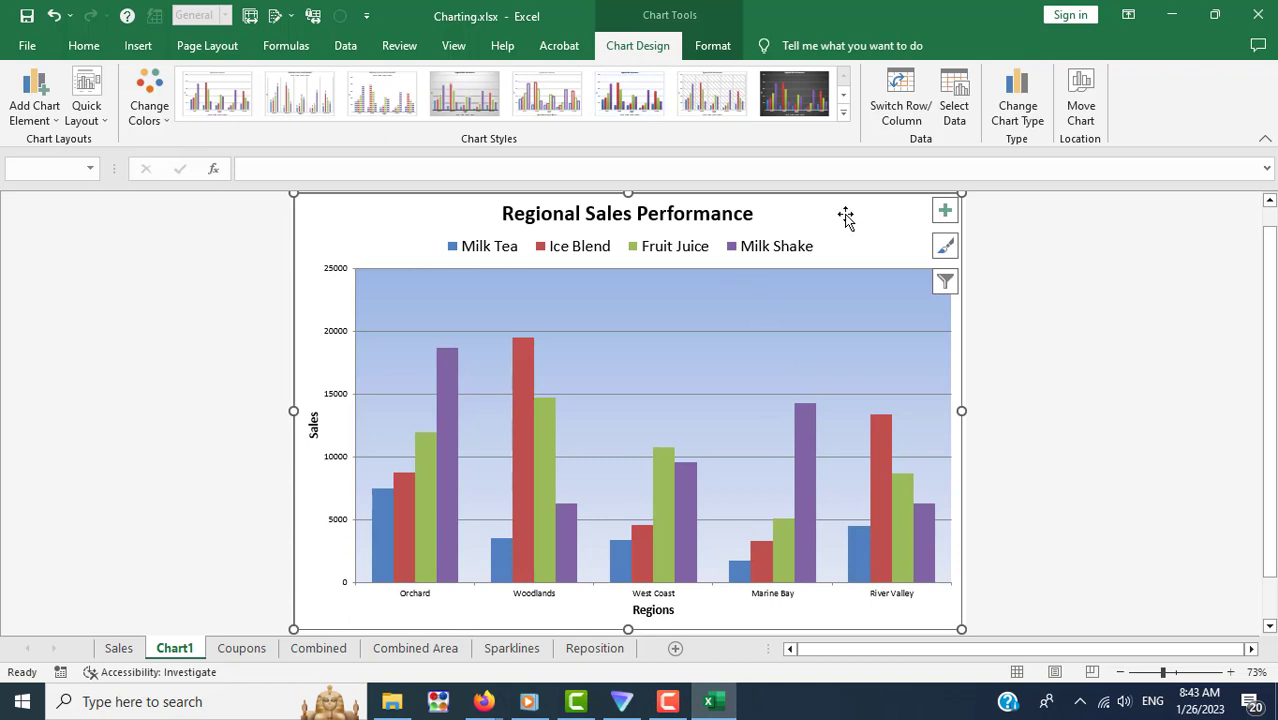
Step: Show the Format tab and try the Chart Elements dropdown in Current Selection
{"action": "left_click", "coordinate": [716, 48]}
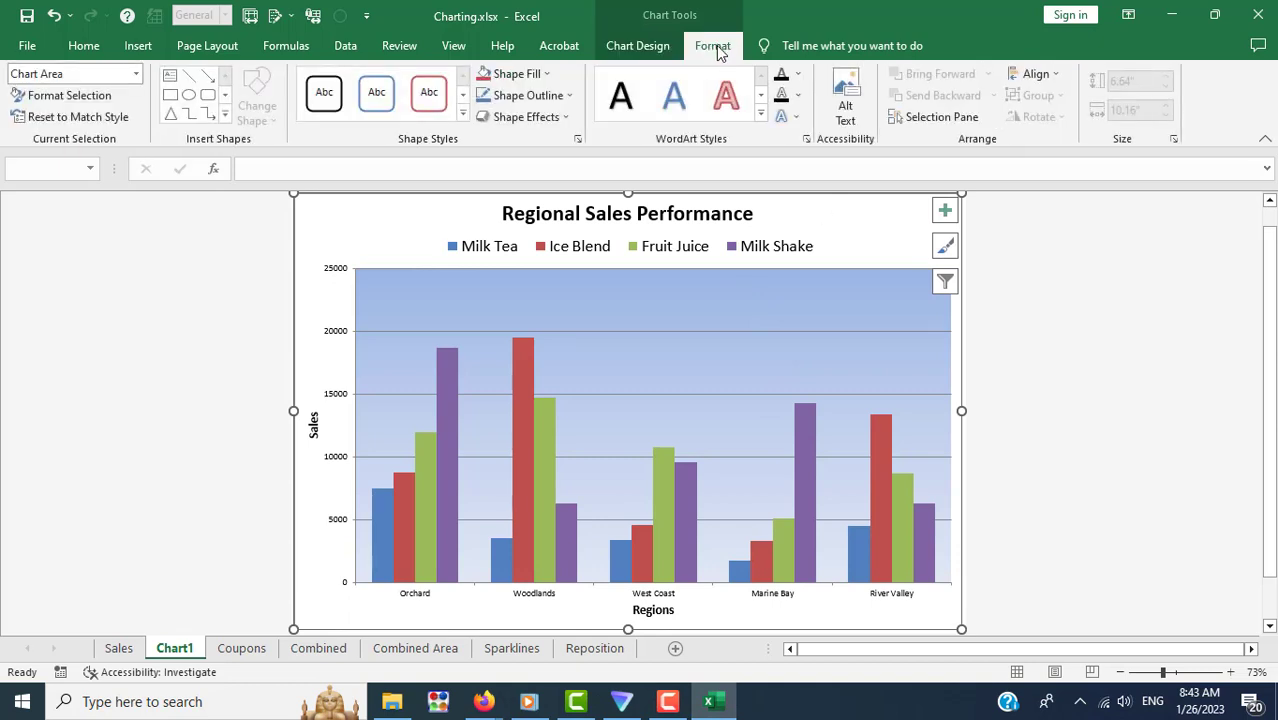
{"action": "left_click", "coordinate": [137, 77]}
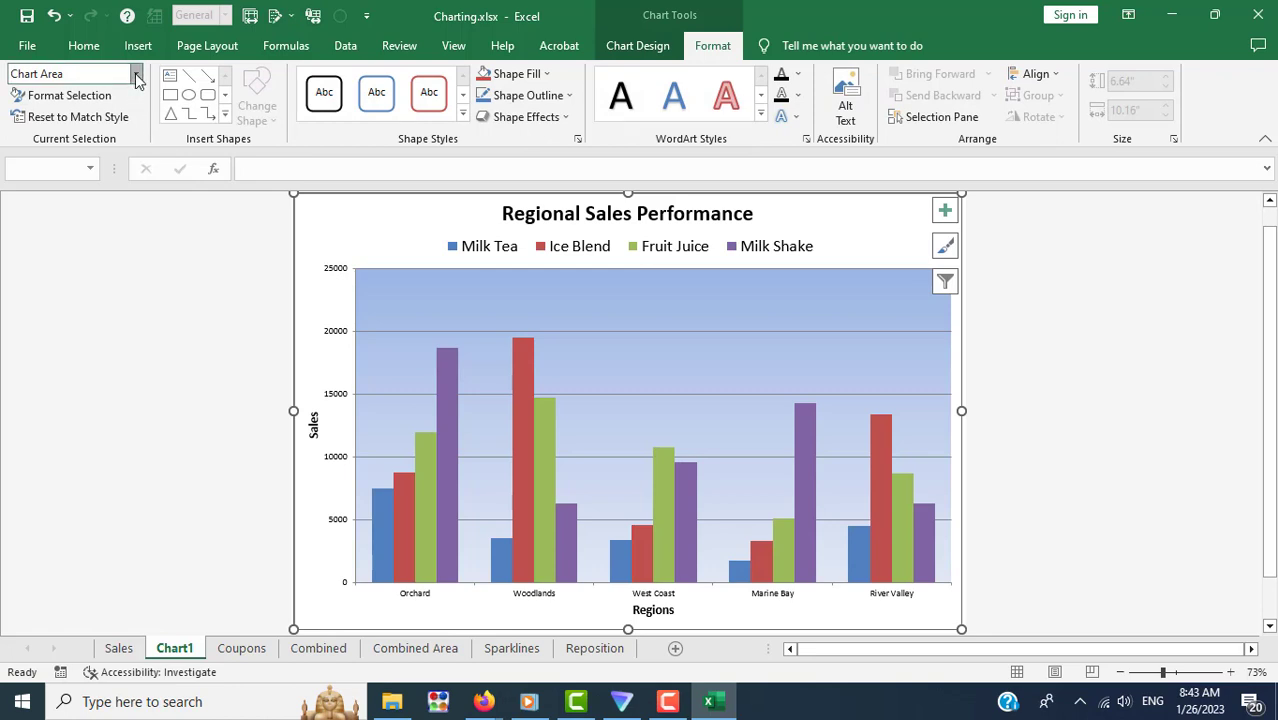
{"action": "left_click", "coordinate": [136, 76]}
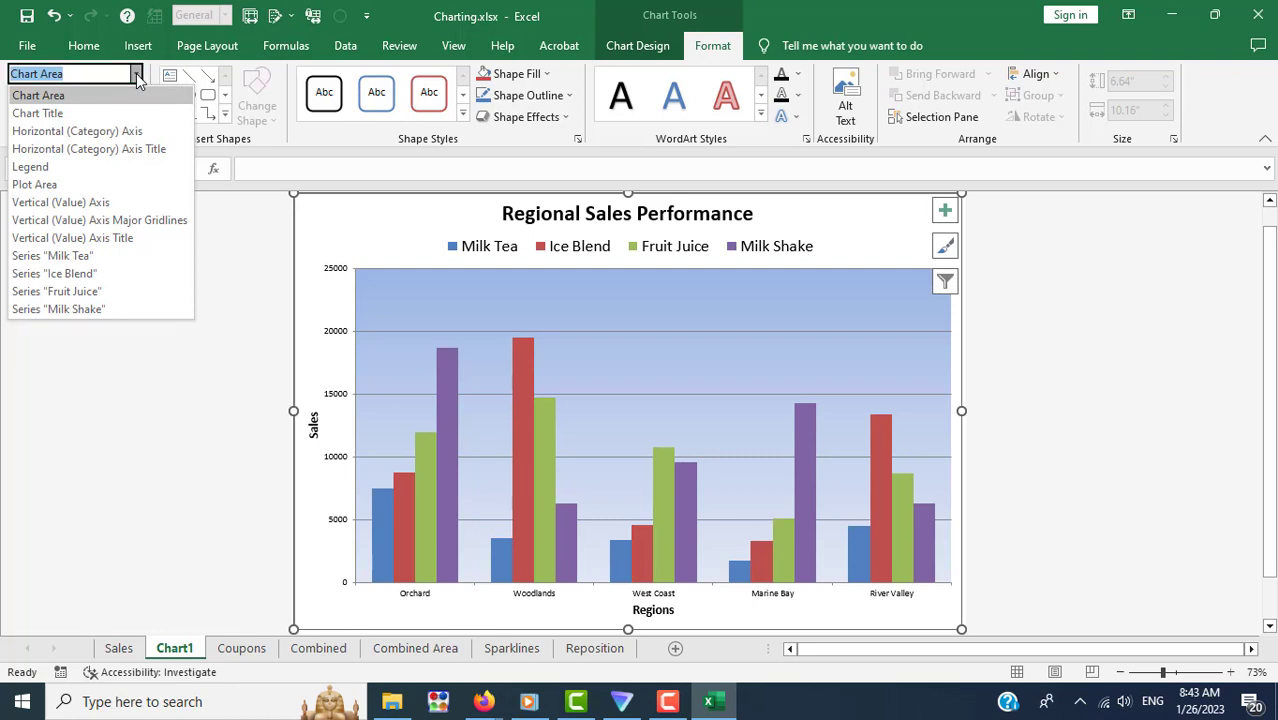
{"action": "left_click", "coordinate": [137, 78]}
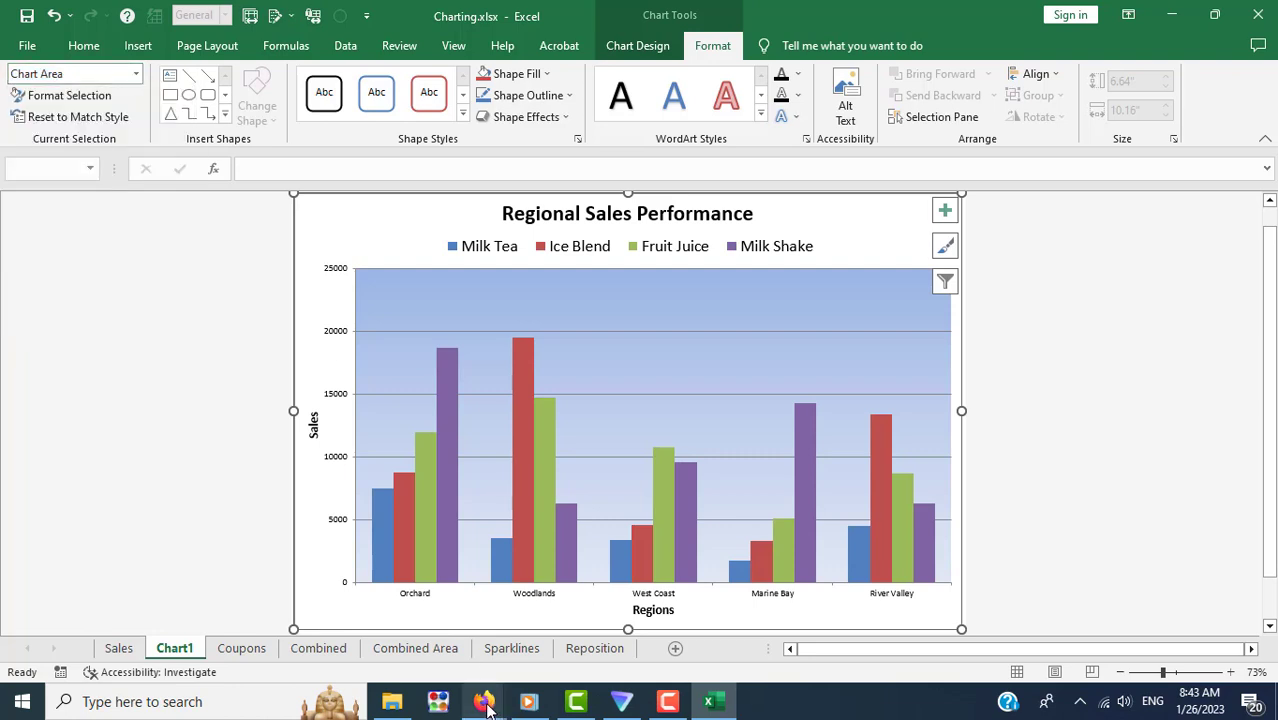
{"action": "mouse_move", "coordinate": [483, 702]}
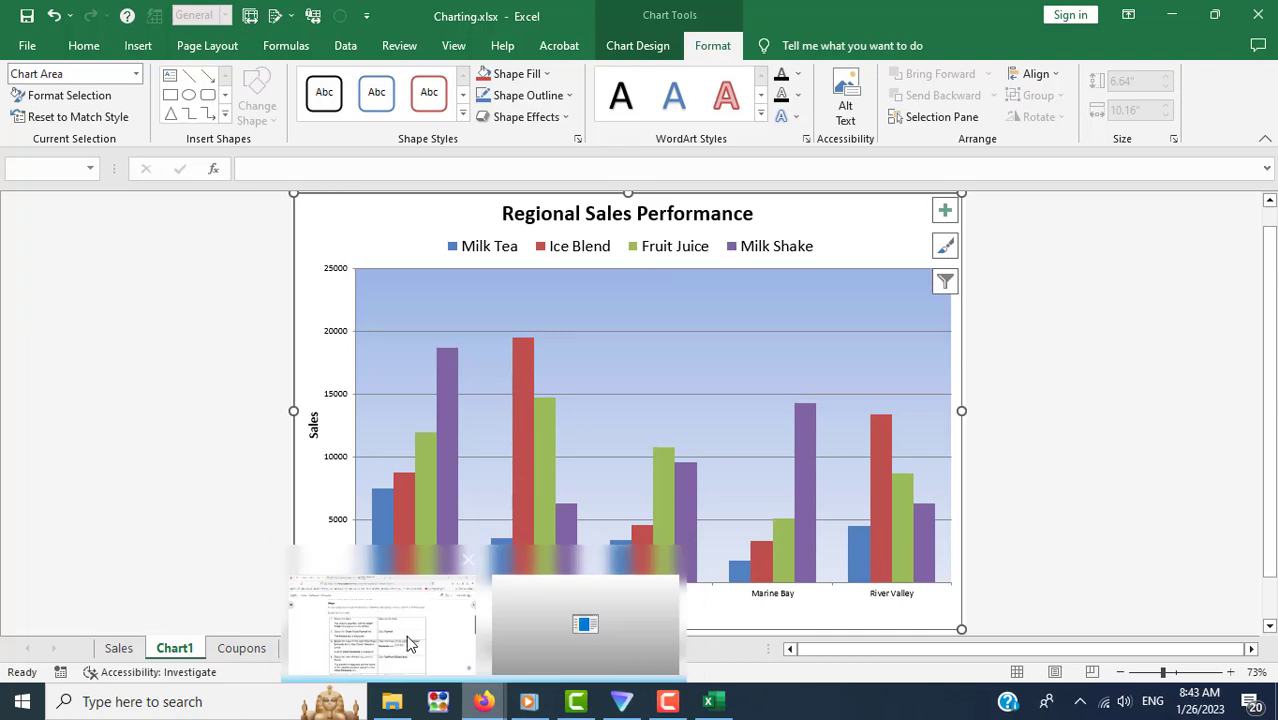
Step: After checking the lesson, choose Vertical (Value) Axis from the Chart Elements dropdown
{"action": "left_click", "coordinate": [406, 635]}
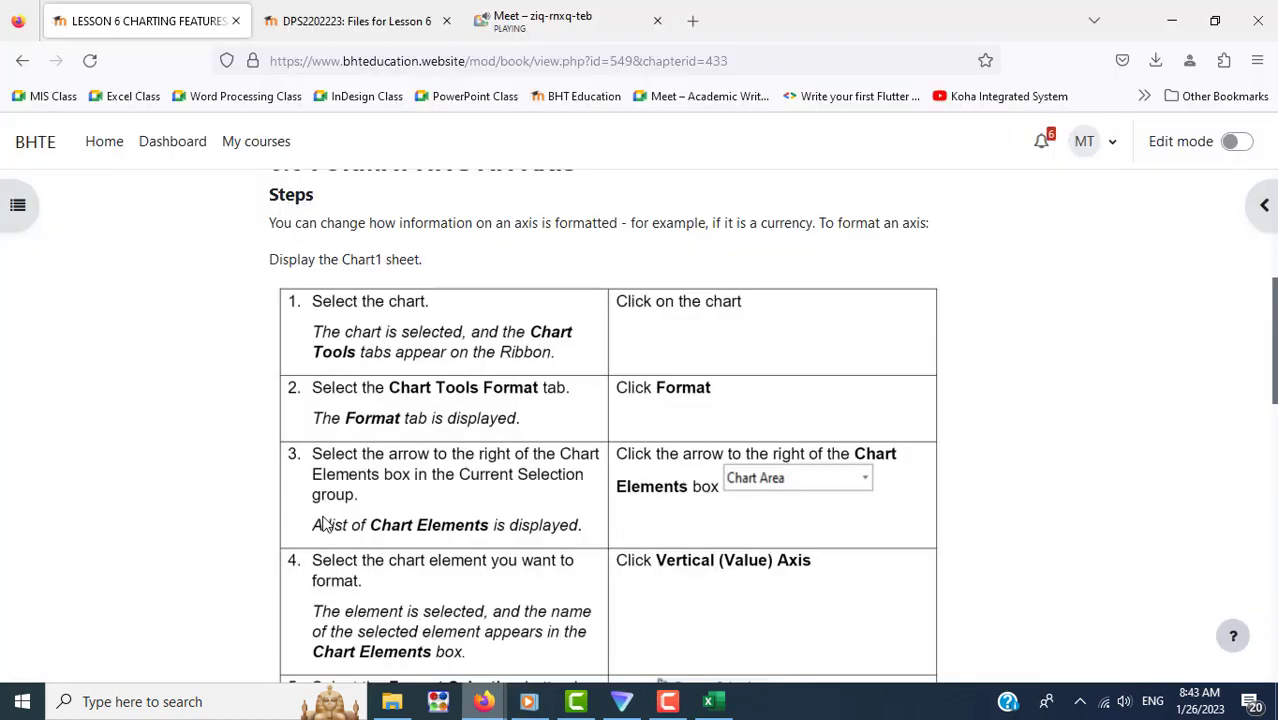
{"action": "scroll", "coordinate": [322, 523], "scroll_direction": "down", "scroll_amount": 1}
{"action": "scroll", "coordinate": [322, 523], "scroll_direction": "down", "scroll_amount": 2}
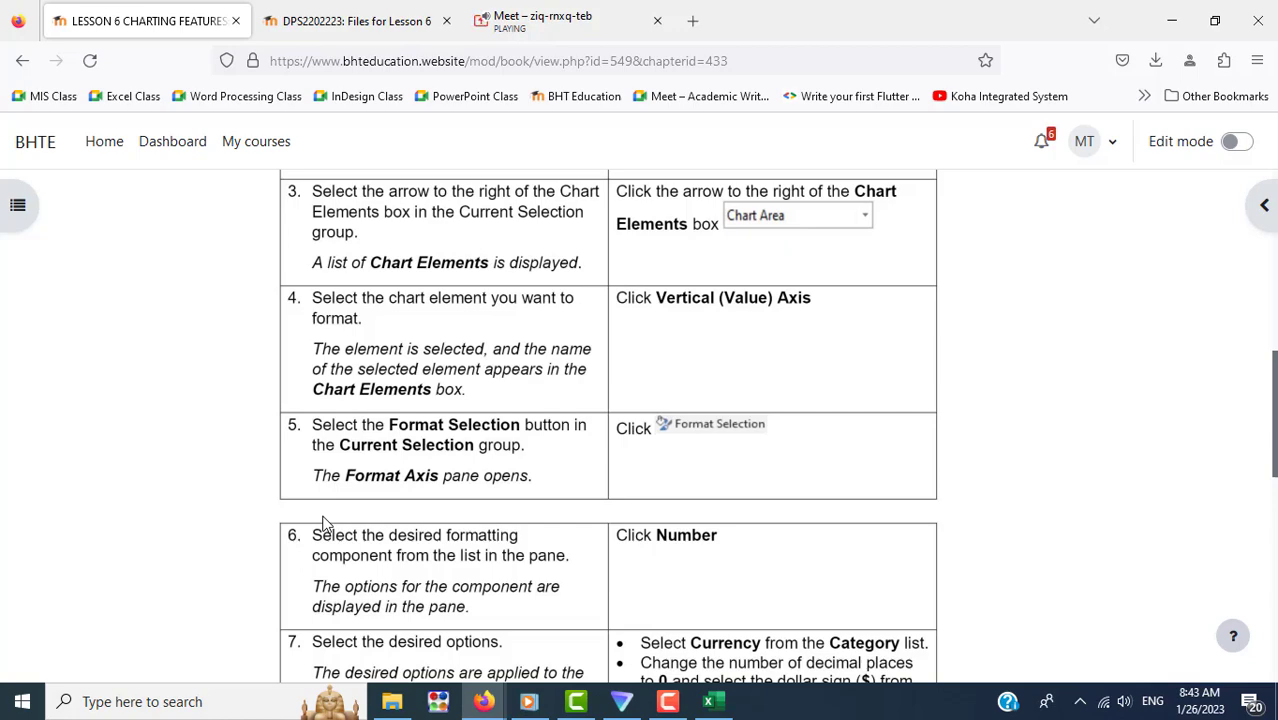
{"action": "scroll", "coordinate": [322, 524], "scroll_direction": "down", "scroll_amount": 3}
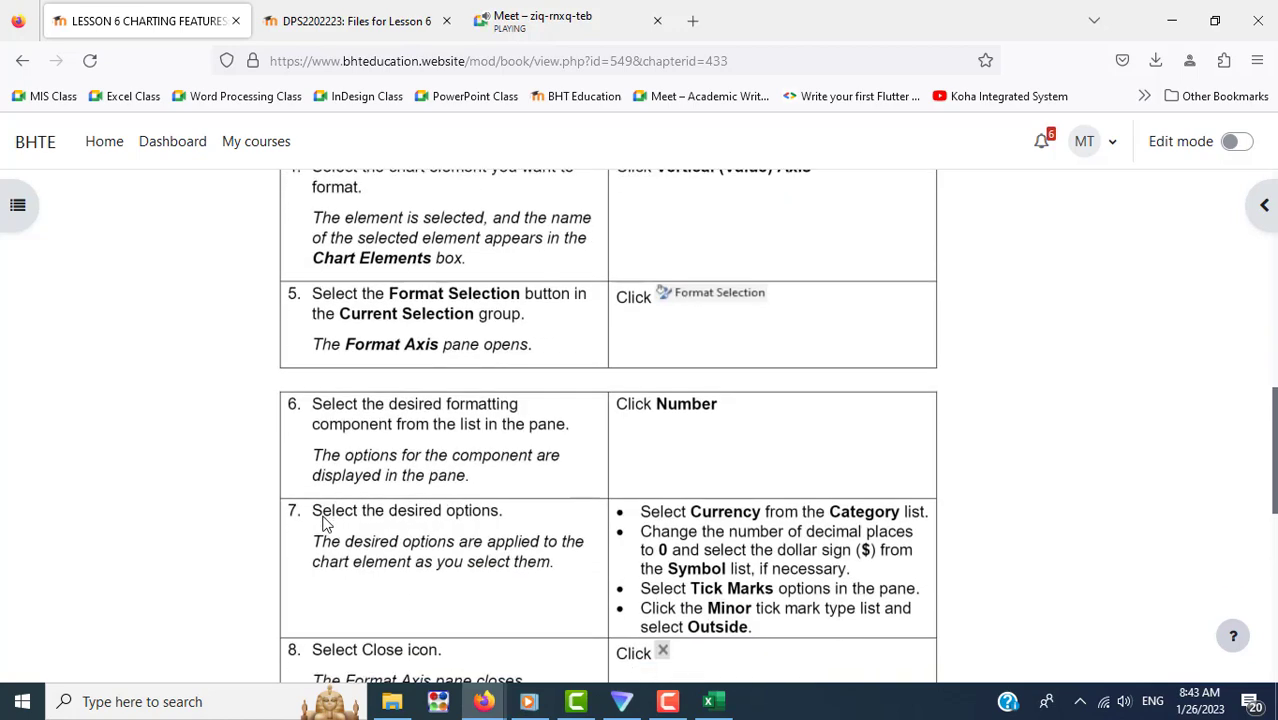
{"action": "left_click", "coordinate": [712, 702]}
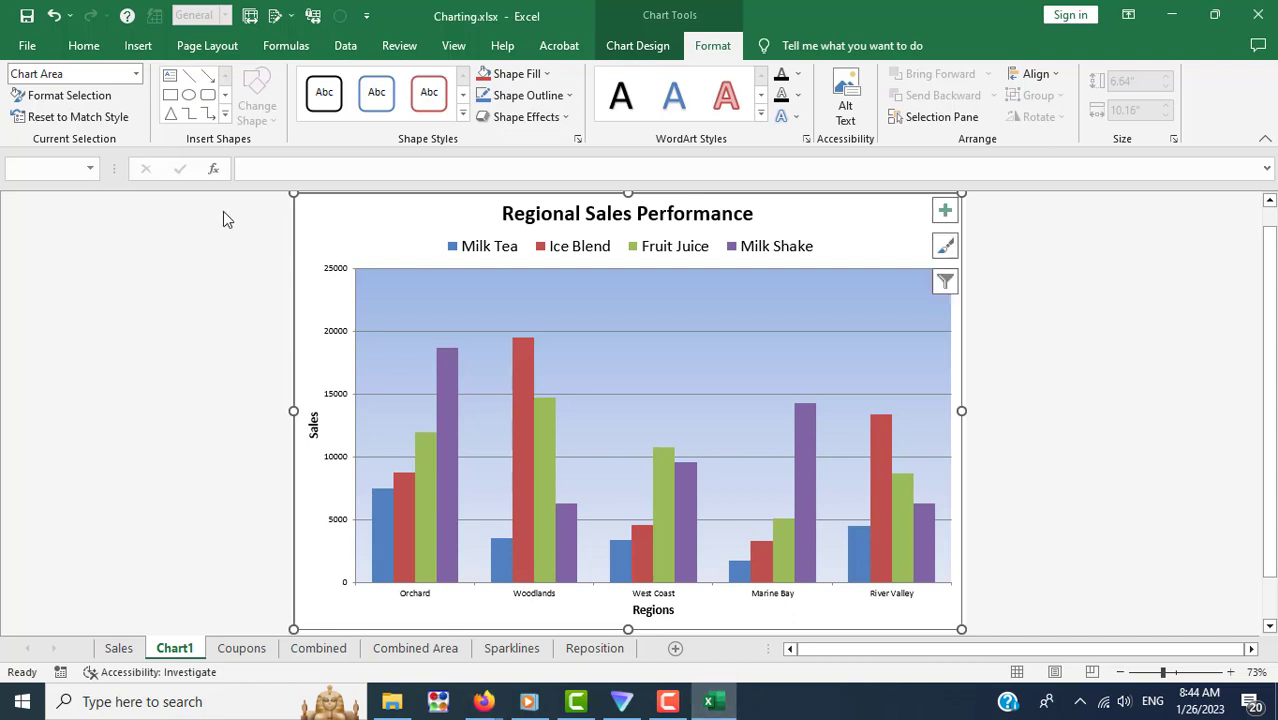
{"action": "left_click", "coordinate": [136, 74]}
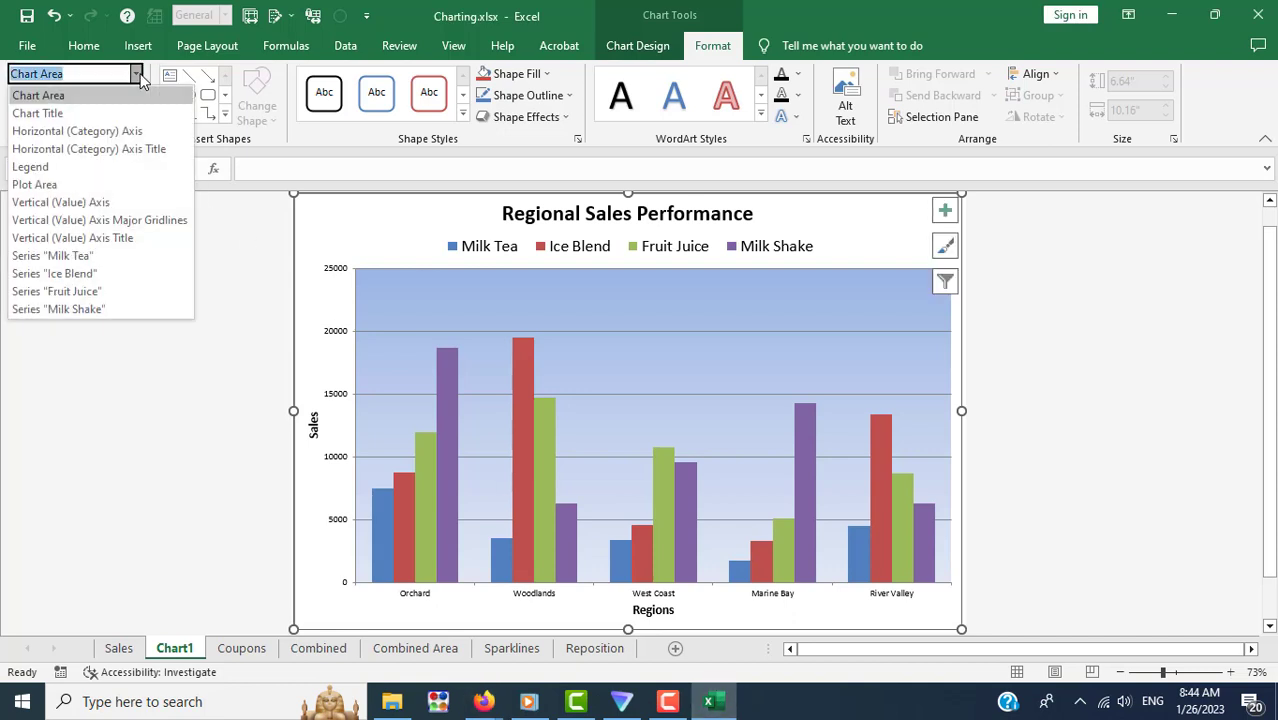
{"action": "left_click", "coordinate": [126, 203]}
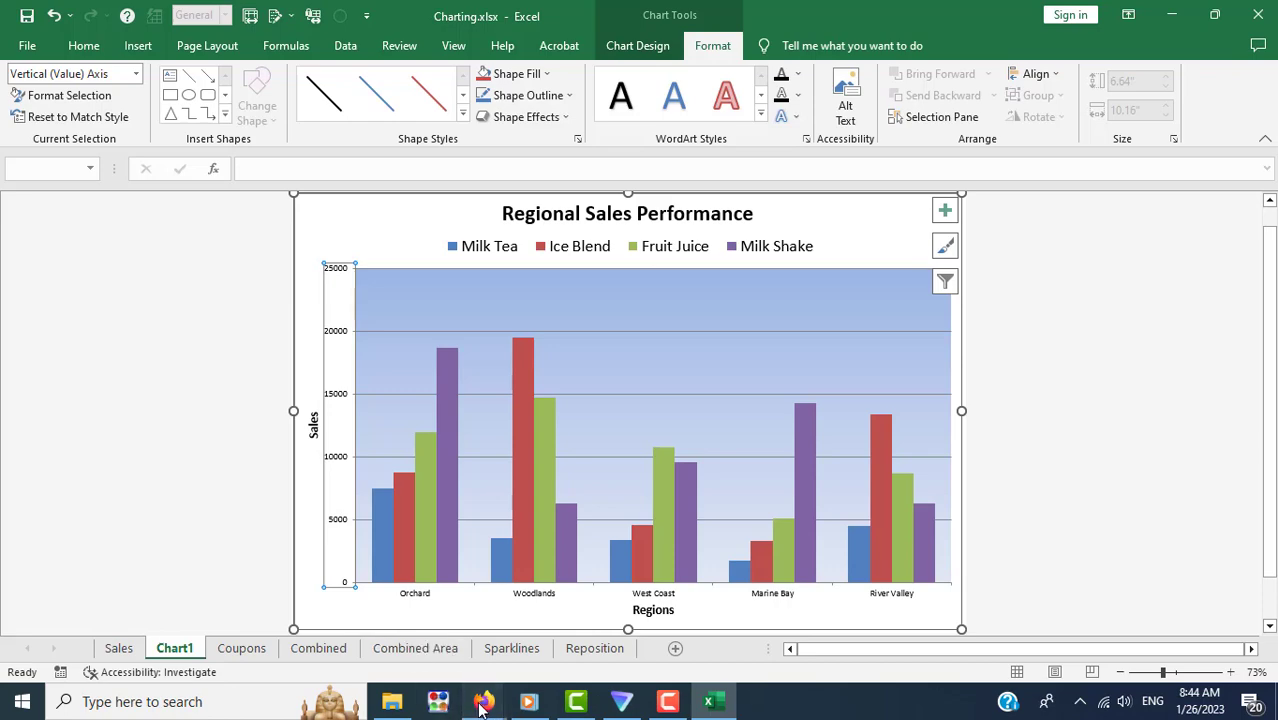
Step: Open the Format Axis pane for the vertical axis, showing bounds 0 to 25000
{"action": "mouse_move", "coordinate": [483, 702]}
{"action": "left_click", "coordinate": [425, 633]}
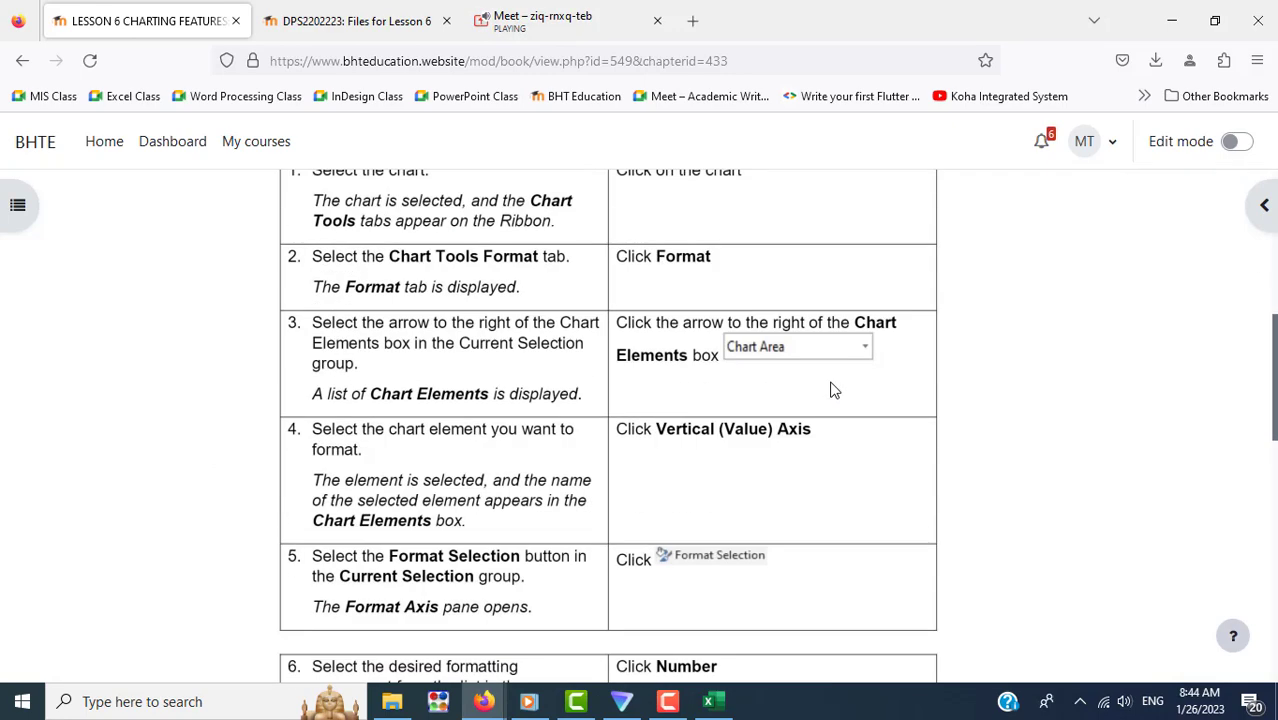
{"action": "scroll", "coordinate": [831, 391], "scroll_direction": "down", "scroll_amount": 2}
{"action": "scroll", "coordinate": [831, 391], "scroll_direction": "down", "scroll_amount": 3}
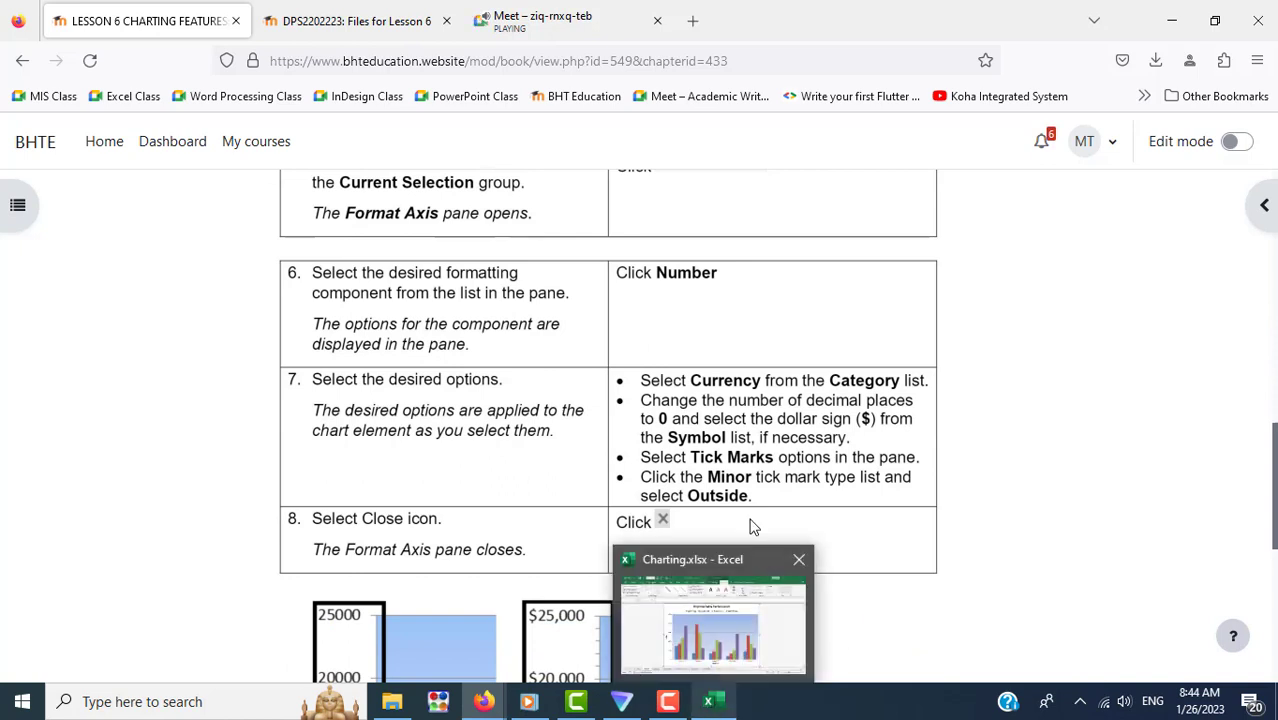
{"action": "left_click", "coordinate": [714, 697]}
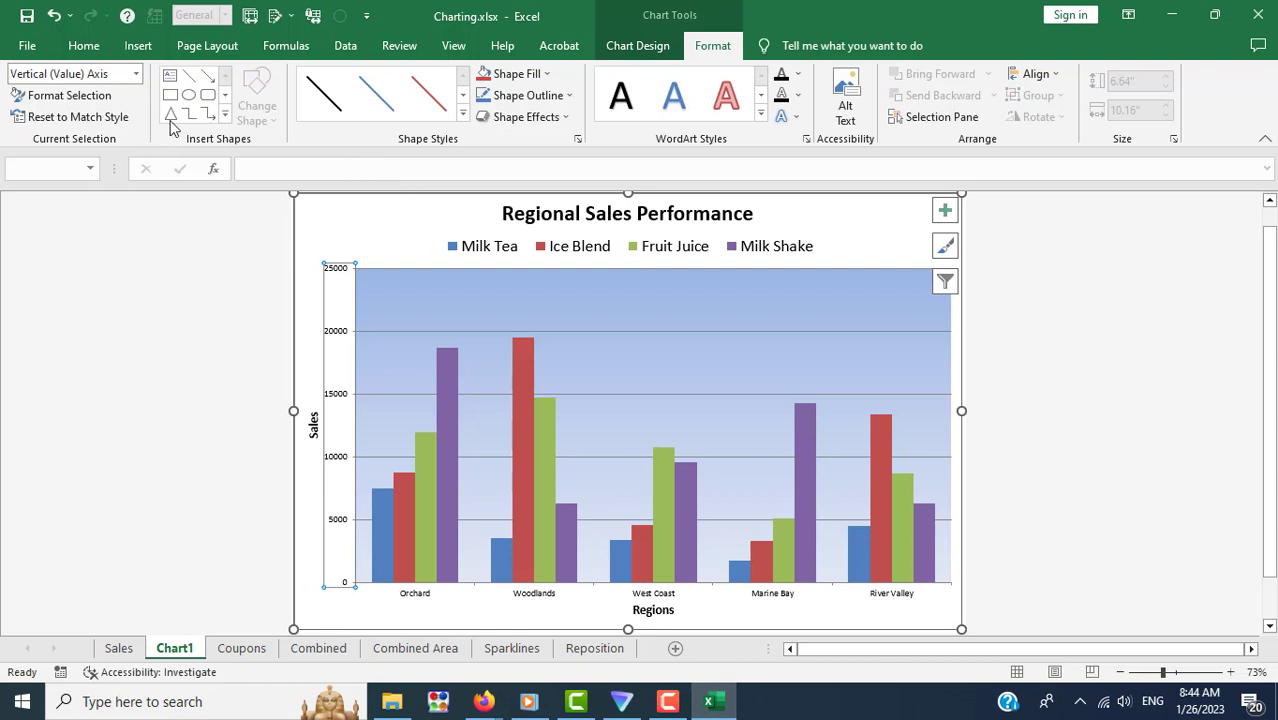
{"action": "left_click", "coordinate": [69, 95]}
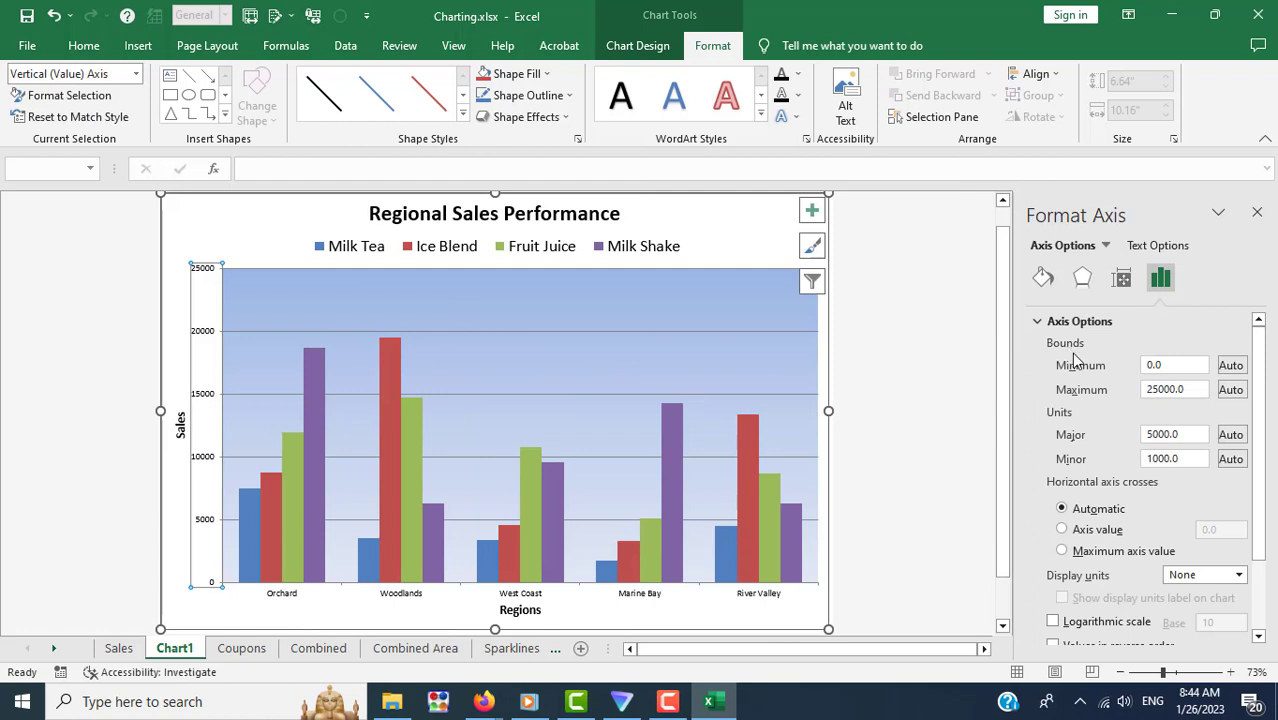
{"action": "scroll", "coordinate": [1091, 366], "scroll_direction": "down", "scroll_amount": 3}
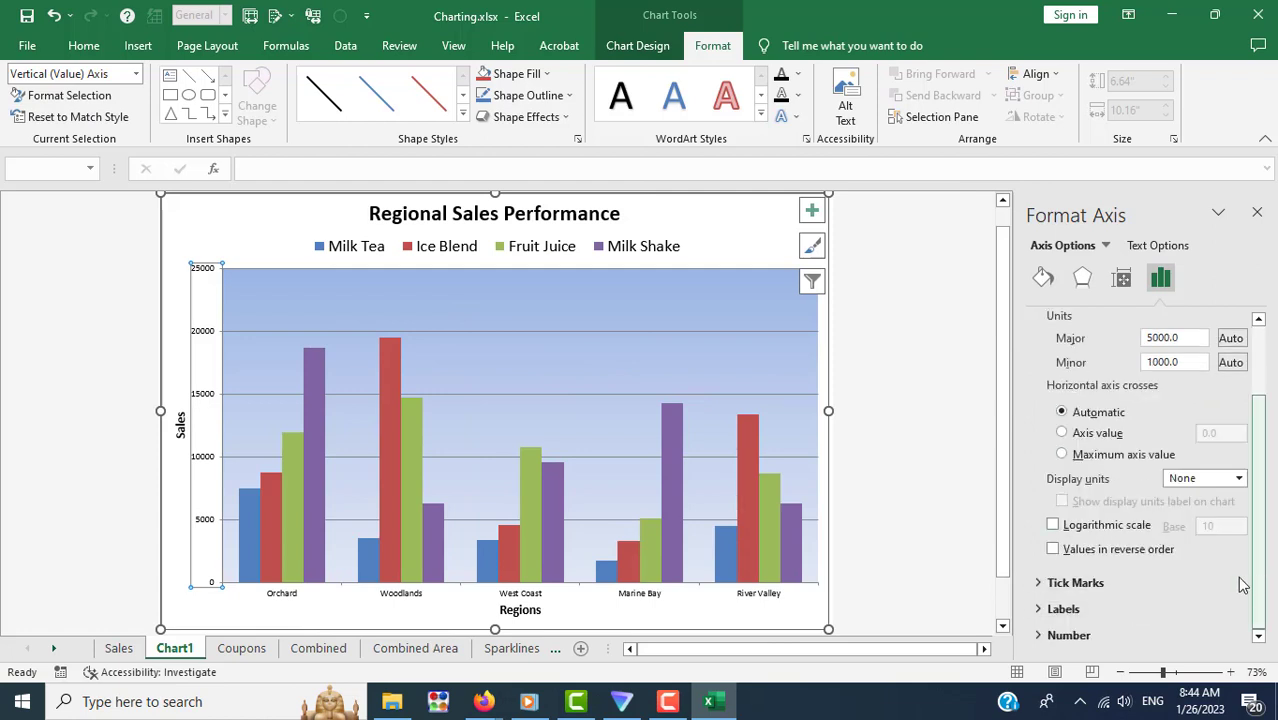
Step: Set the vertical axis number category to Currency, giving labels like $25,000.00
{"action": "left_click", "coordinate": [1090, 634]}
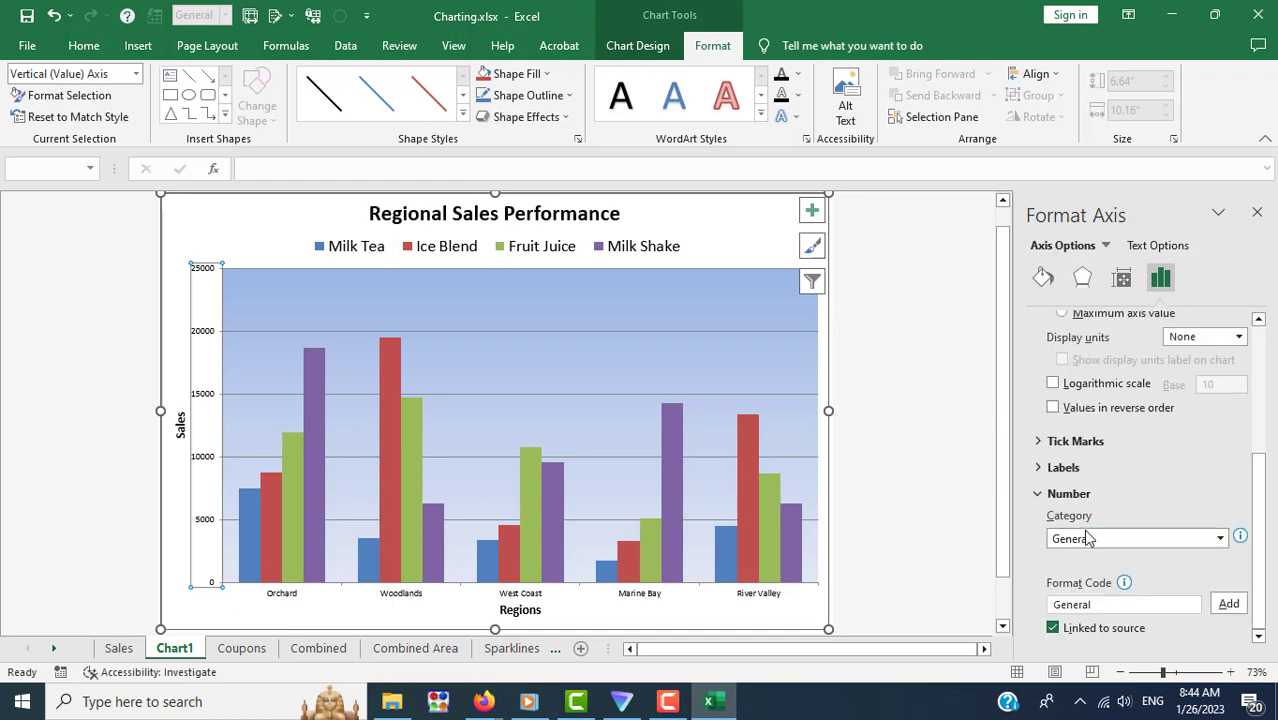
{"action": "left_click", "coordinate": [1219, 539]}
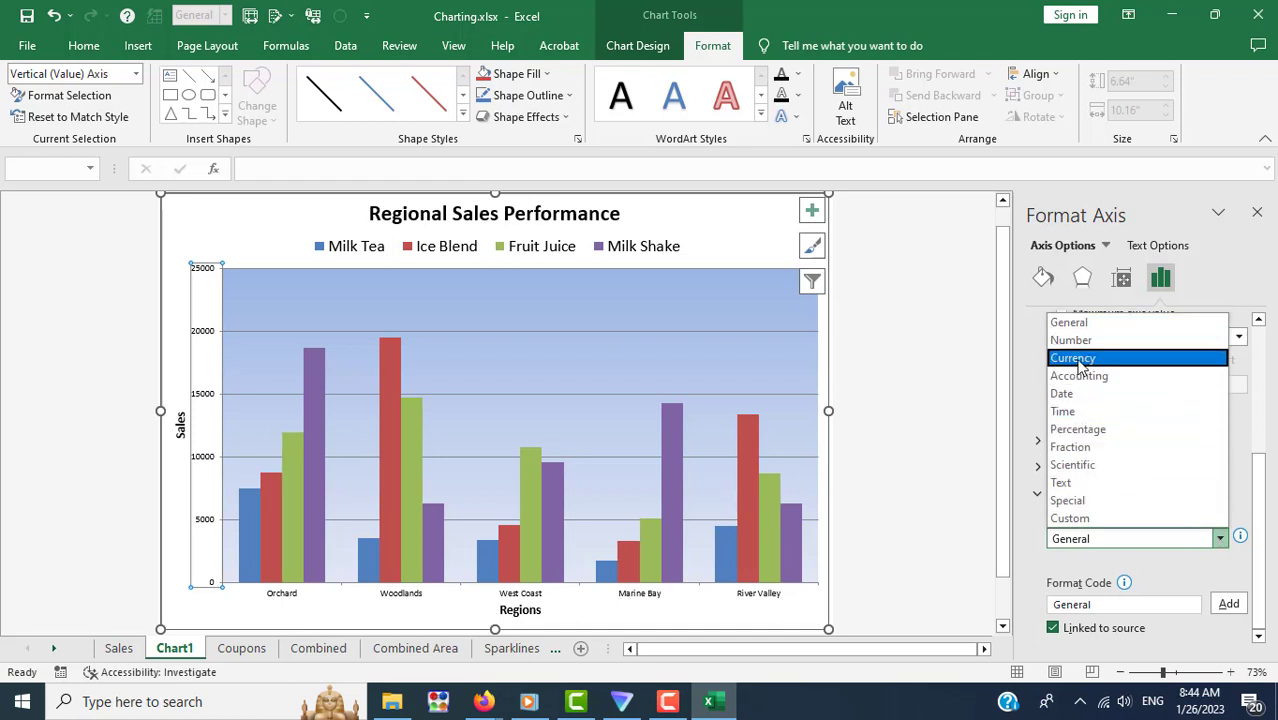
{"action": "left_click", "coordinate": [1079, 362]}
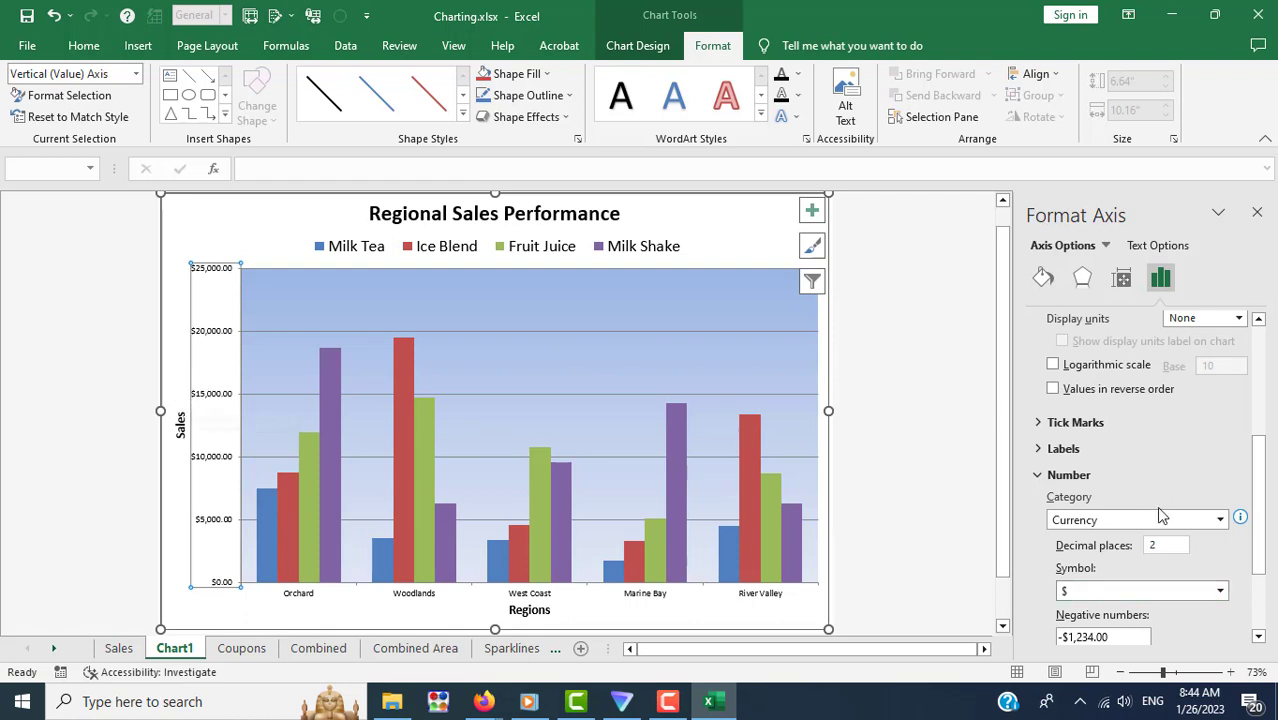
{"action": "scroll", "coordinate": [1158, 528], "scroll_direction": "down", "scroll_amount": 3}
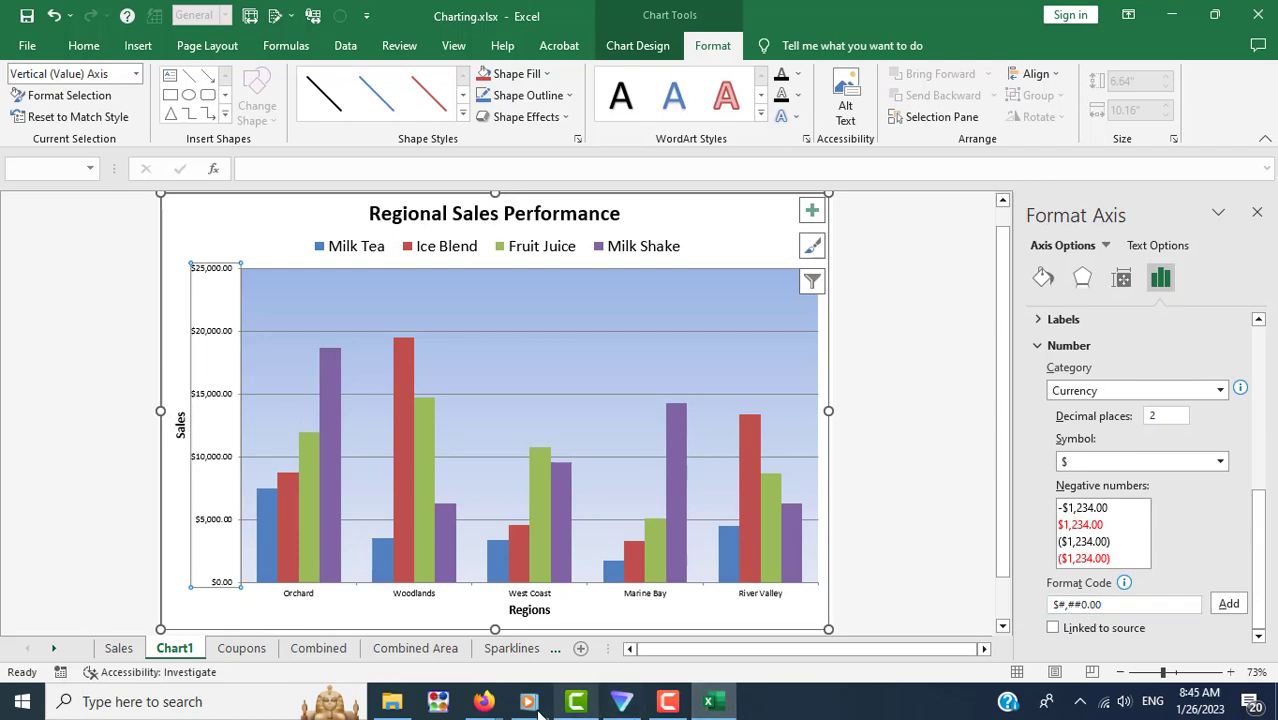
{"action": "mouse_move", "coordinate": [483, 701]}
{"action": "left_click", "coordinate": [375, 650]}
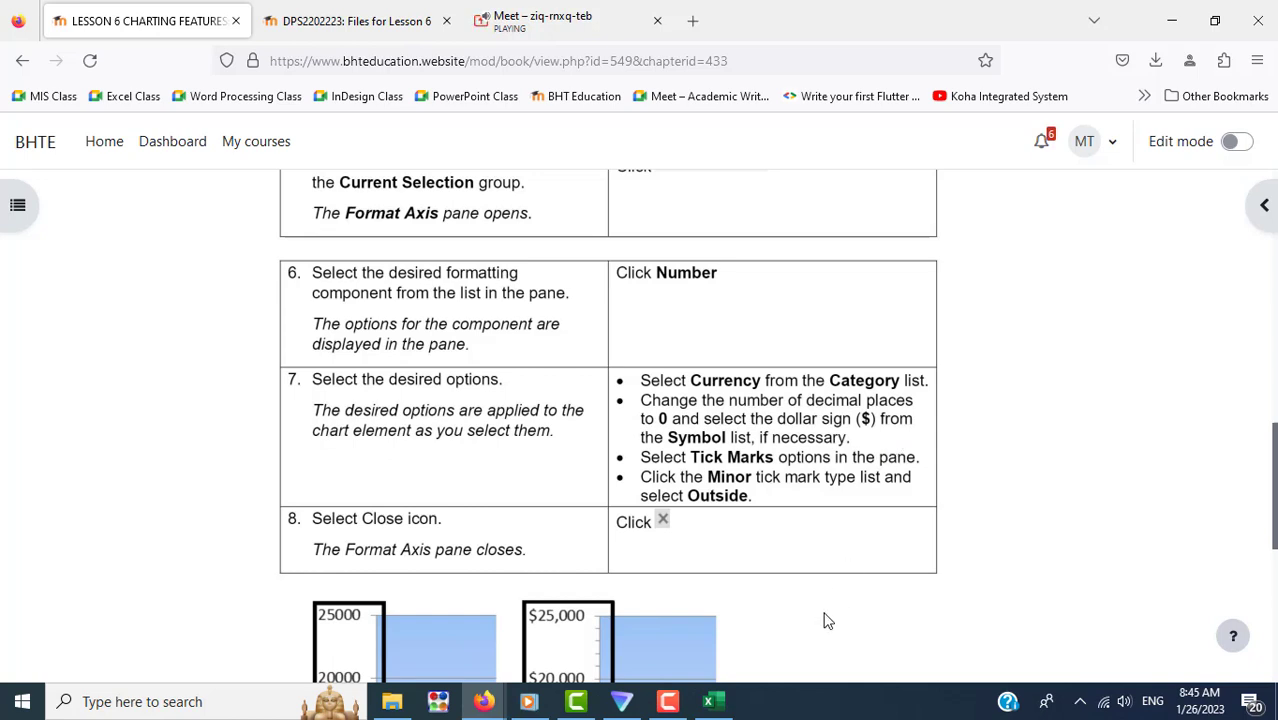
Step: Set the axis currency format to 0 decimal places so labels read $25,000
{"action": "left_click", "coordinate": [709, 701]}
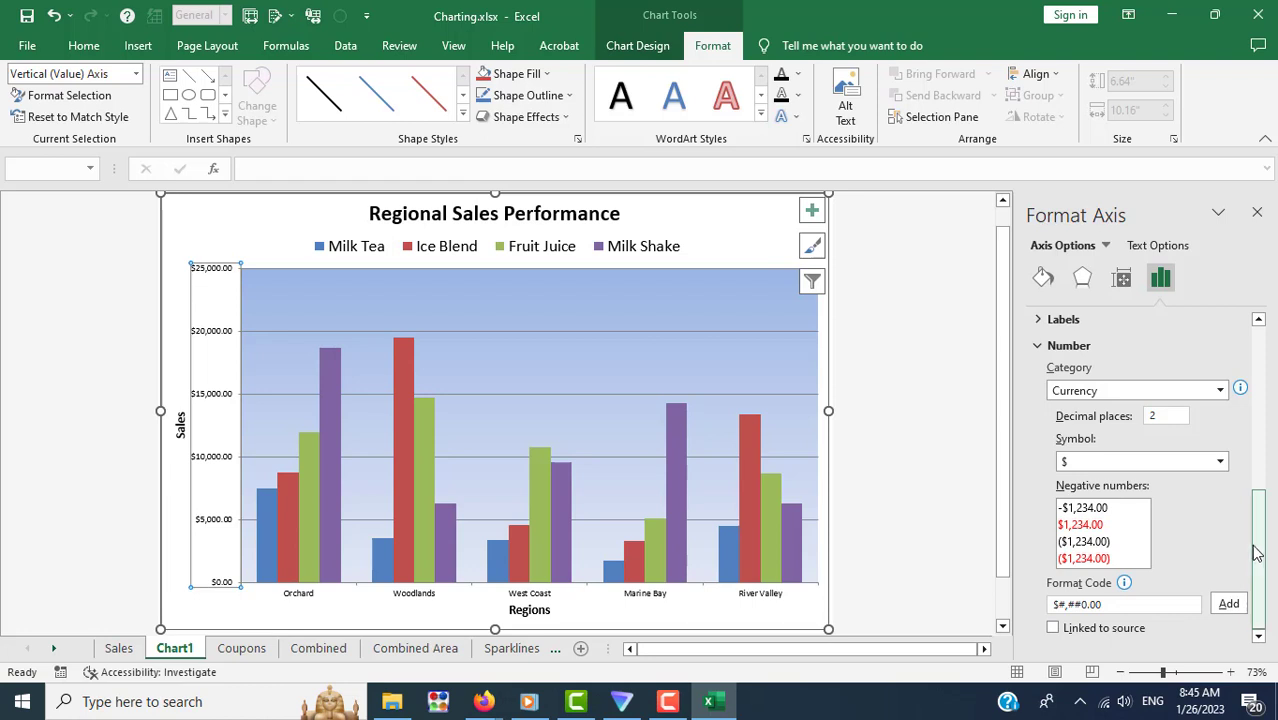
{"action": "double_click", "coordinate": [1157, 416]}
{"action": "type", "text": "0"}
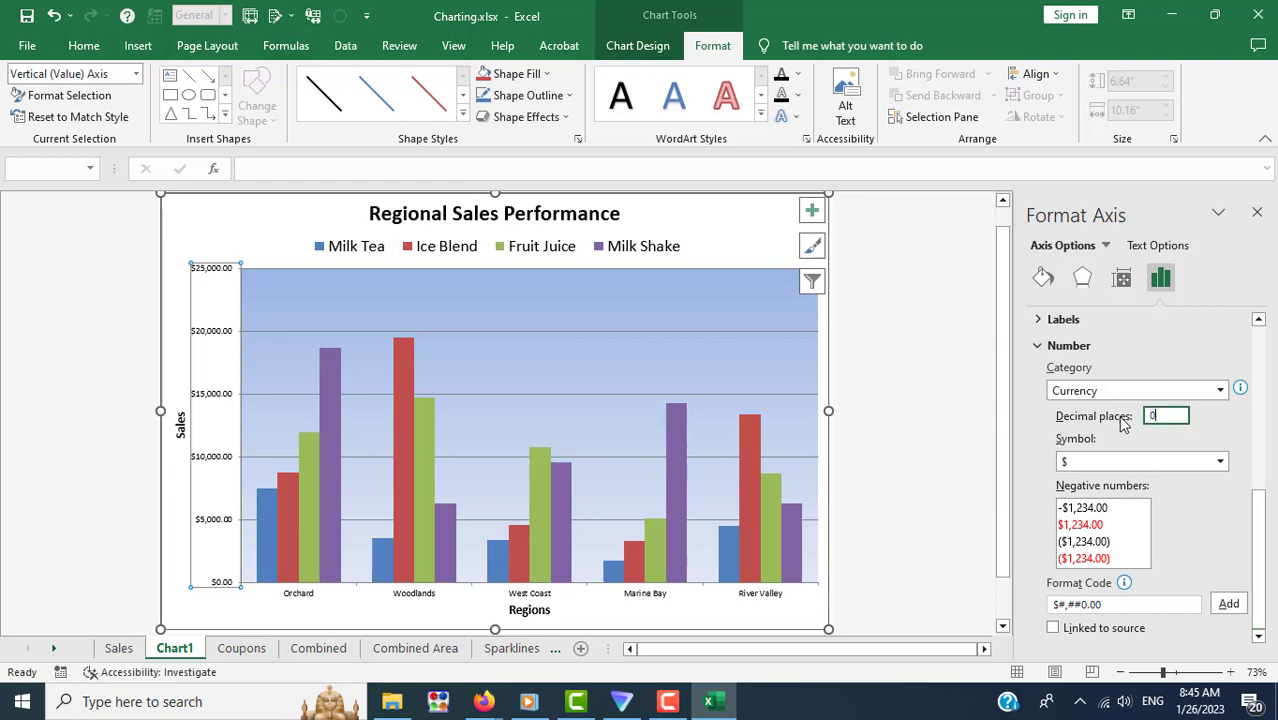
{"action": "key", "text": "Tab"}
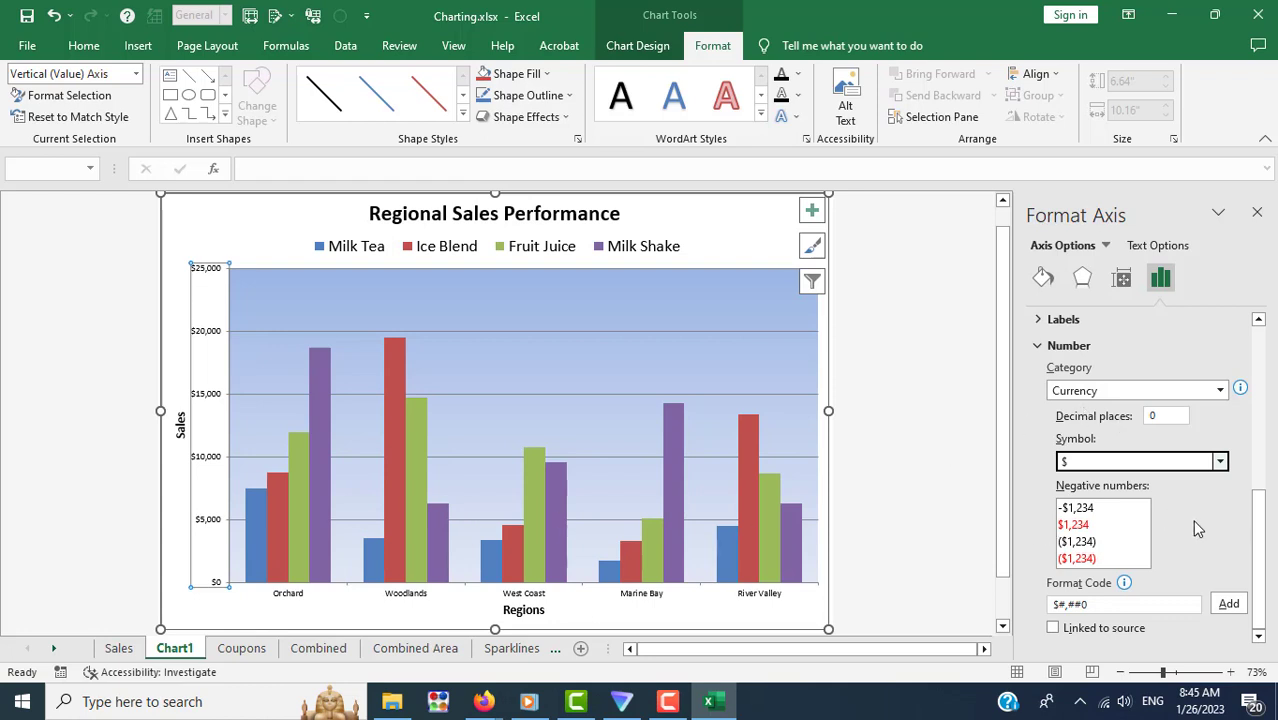
{"action": "left_click", "coordinate": [484, 701]}
{"action": "left_click", "coordinate": [415, 640]}
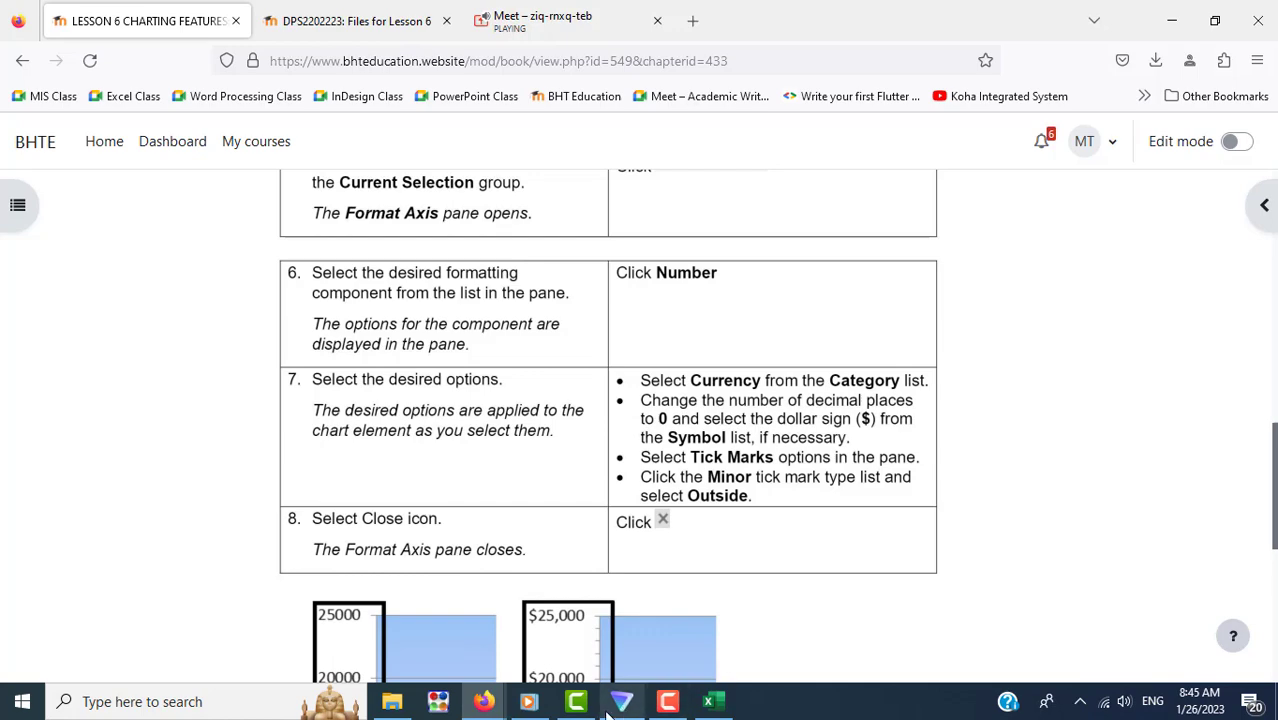
Step: Set the vertical axis minor tick marks to Outside under Tick Marks
{"action": "left_click", "coordinate": [708, 701]}
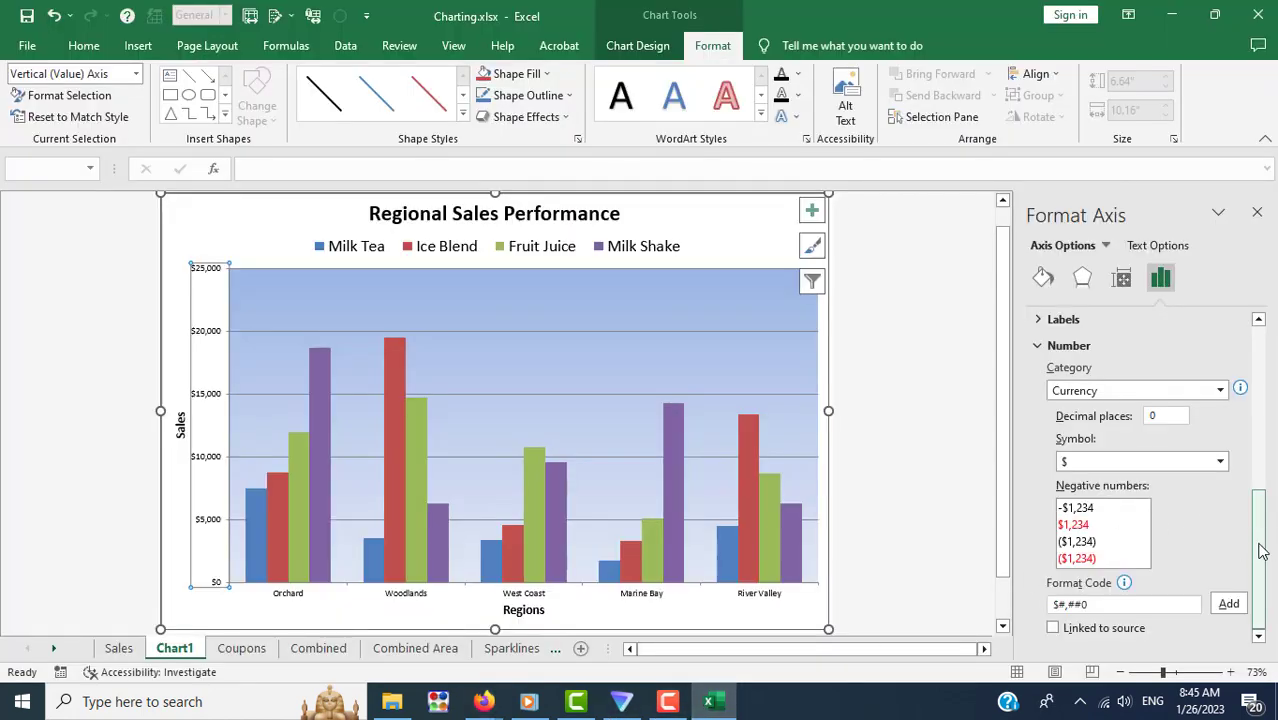
{"action": "left_click_drag", "start_coordinate": [1263, 551], "coordinate": [1263, 527]}
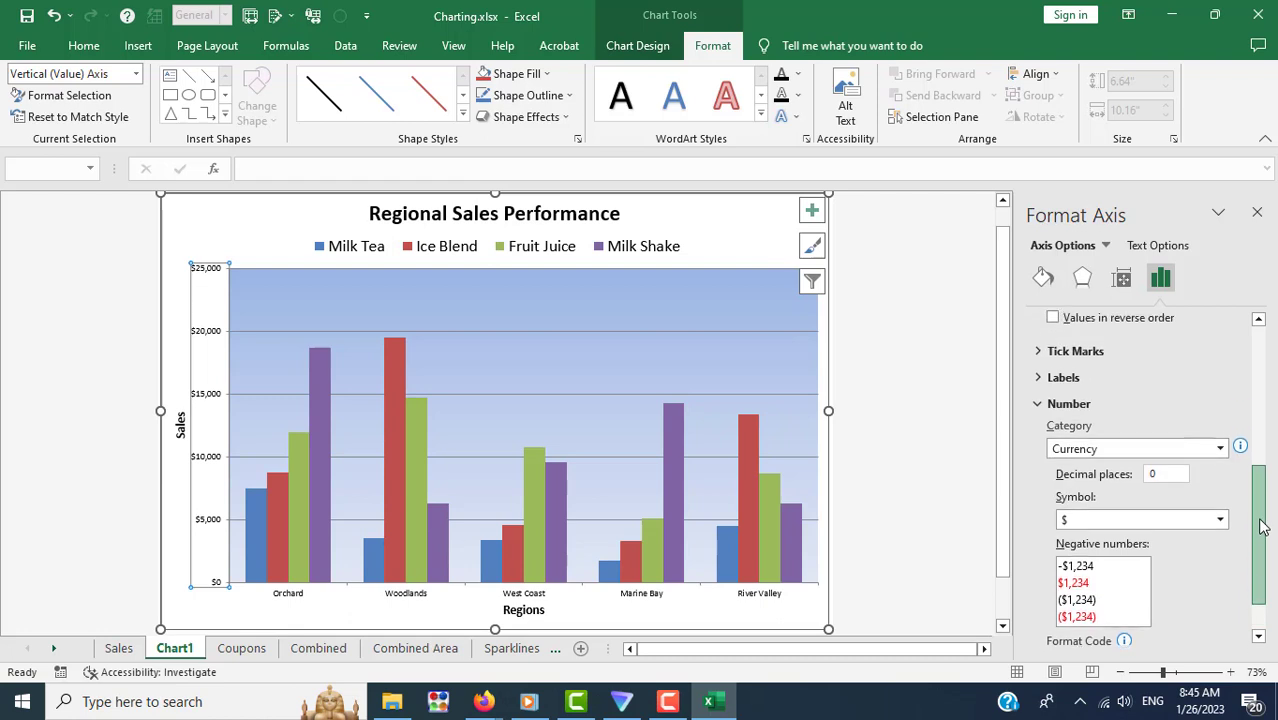
{"action": "left_click", "coordinate": [1040, 355]}
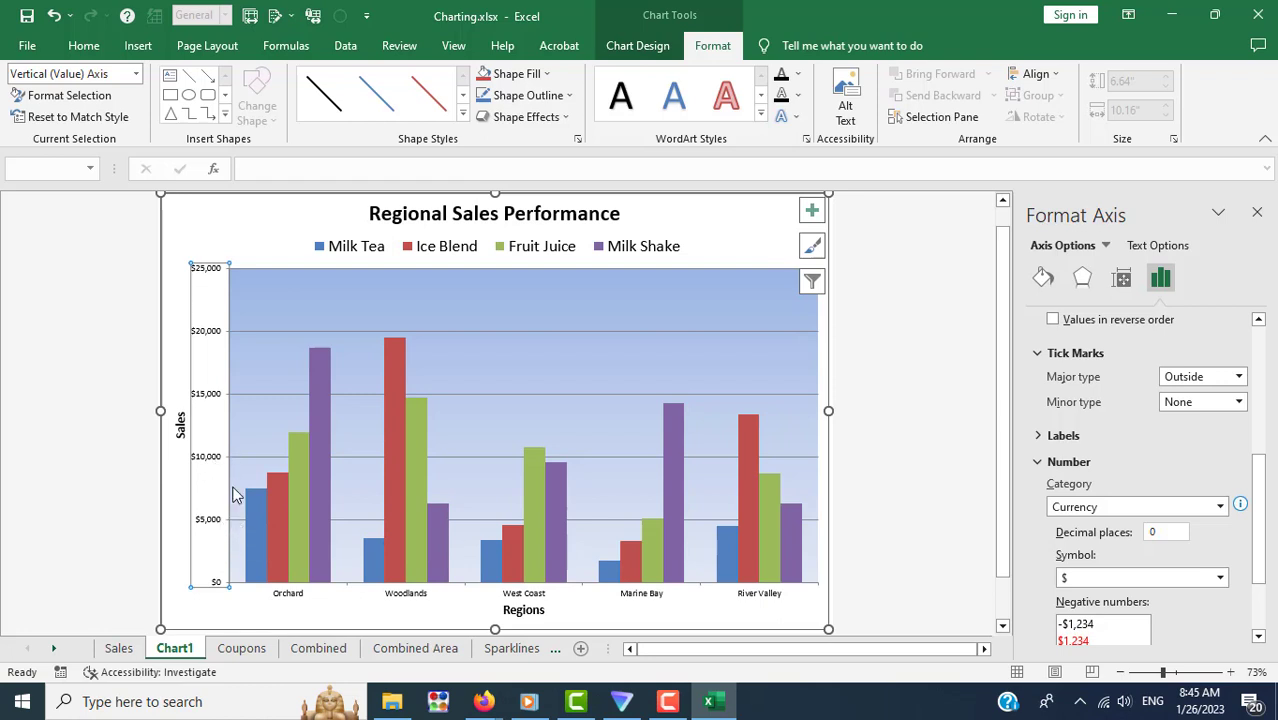
{"action": "left_click", "coordinate": [1208, 401]}
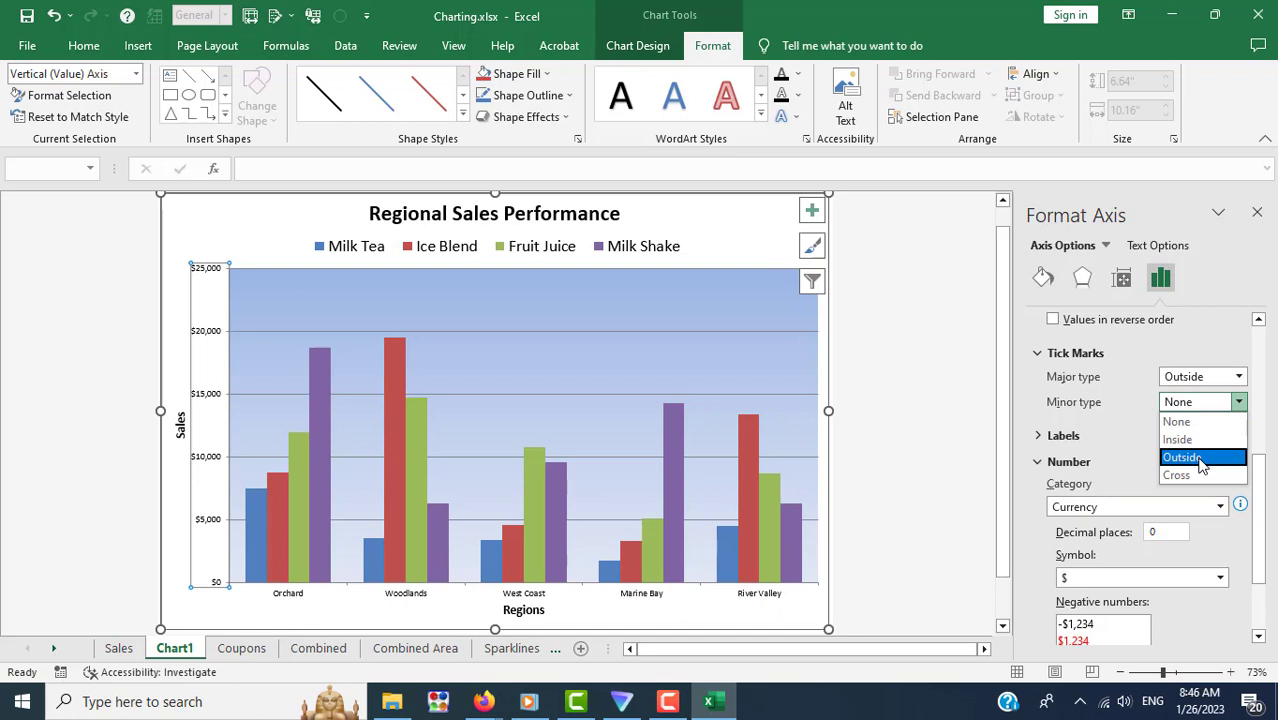
{"action": "left_click", "coordinate": [1200, 457]}
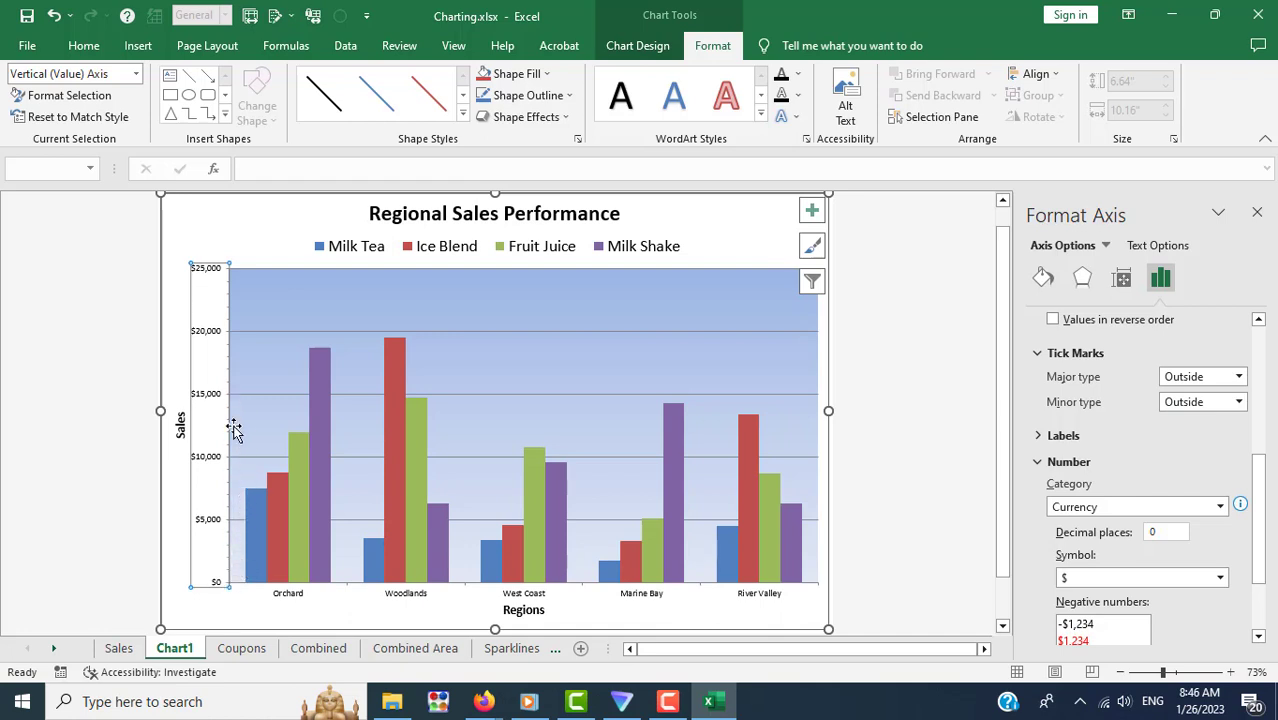
{"action": "left_click", "coordinate": [483, 701]}
Step: Review the lesson's axis example, then close the Format Axis pane and zoom to 124%
{"action": "left_click", "coordinate": [408, 645]}
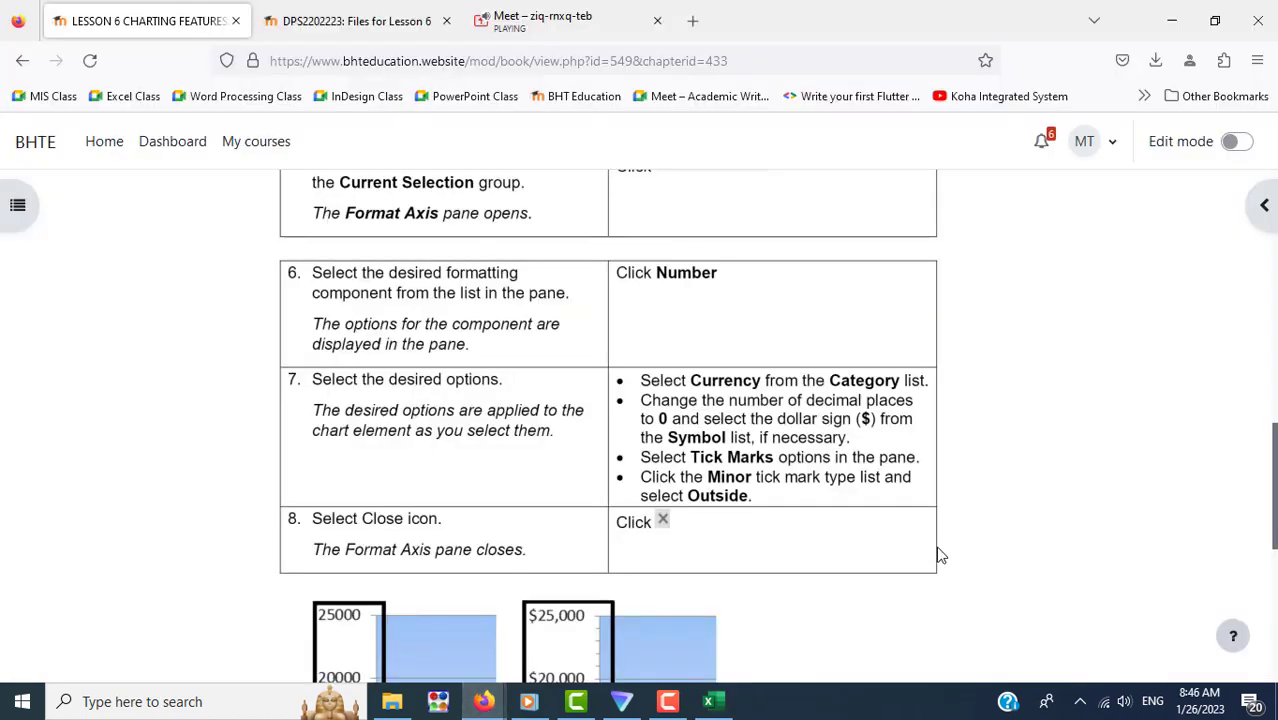
{"action": "scroll", "coordinate": [1043, 518], "scroll_direction": "down", "scroll_amount": 2}
{"action": "scroll", "coordinate": [1042, 518], "scroll_direction": "down", "scroll_amount": 4}
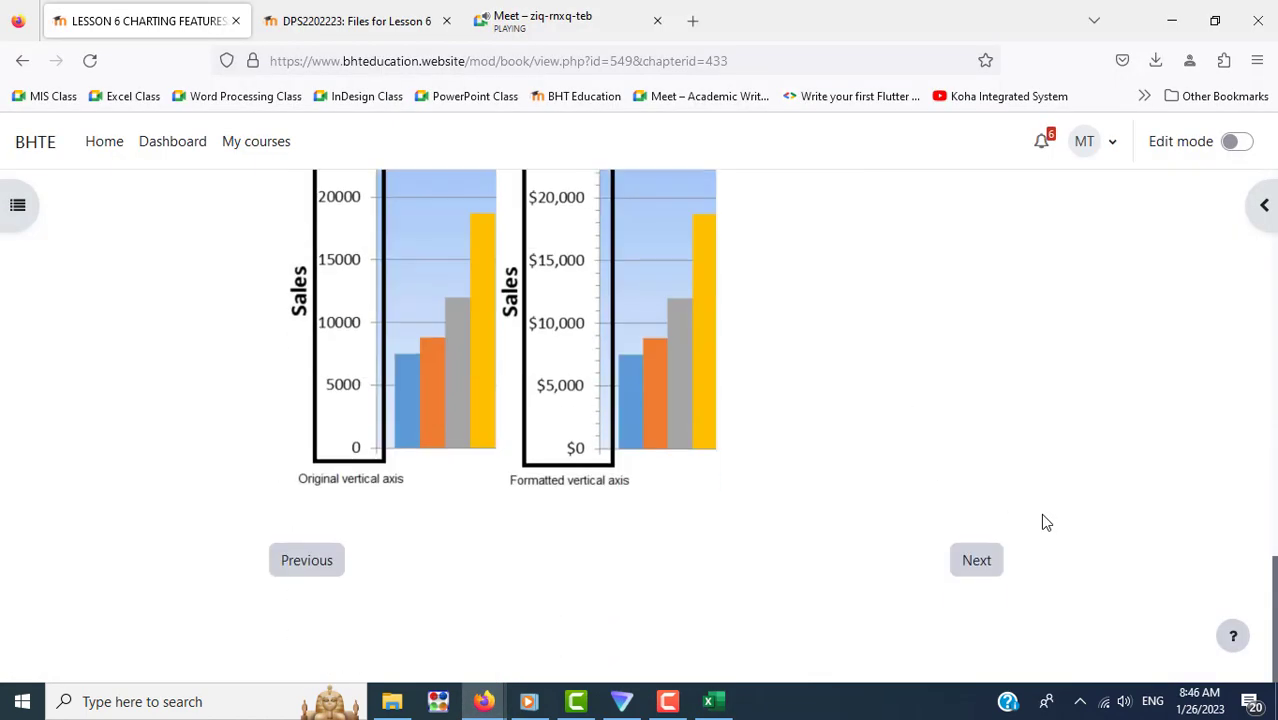
{"action": "left_click", "coordinate": [712, 703]}
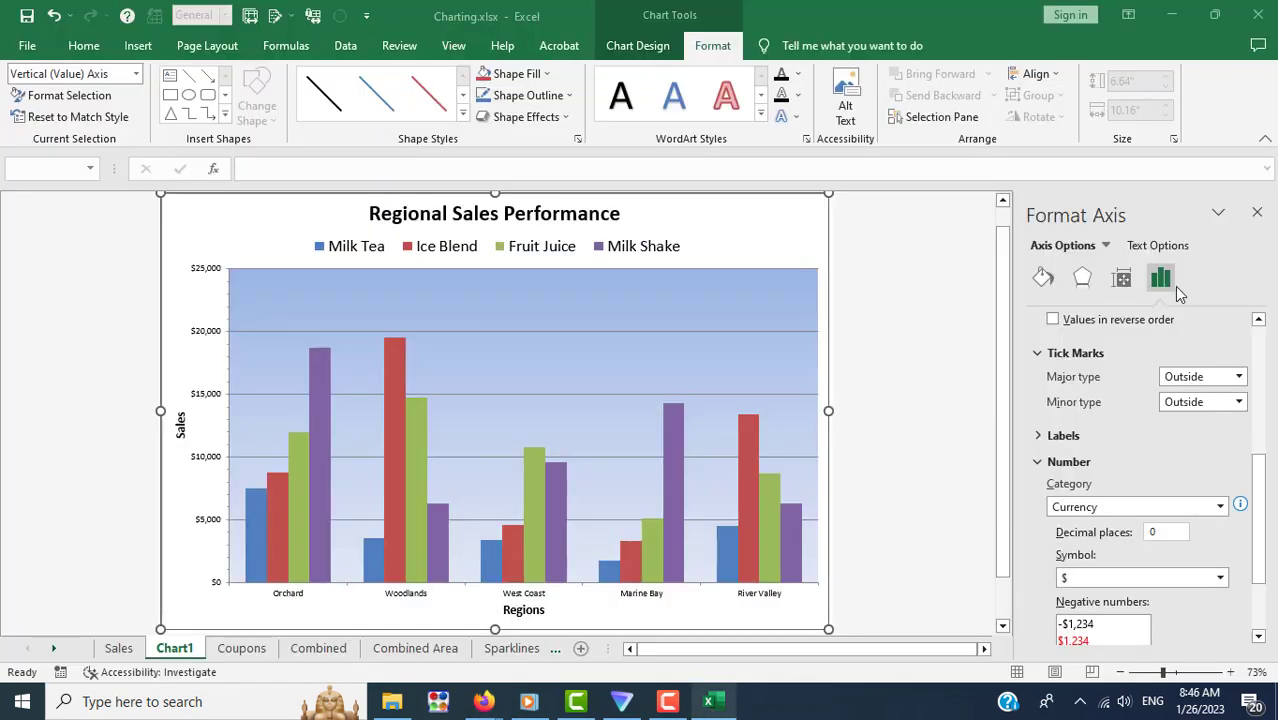
{"action": "left_click", "coordinate": [1257, 217]}
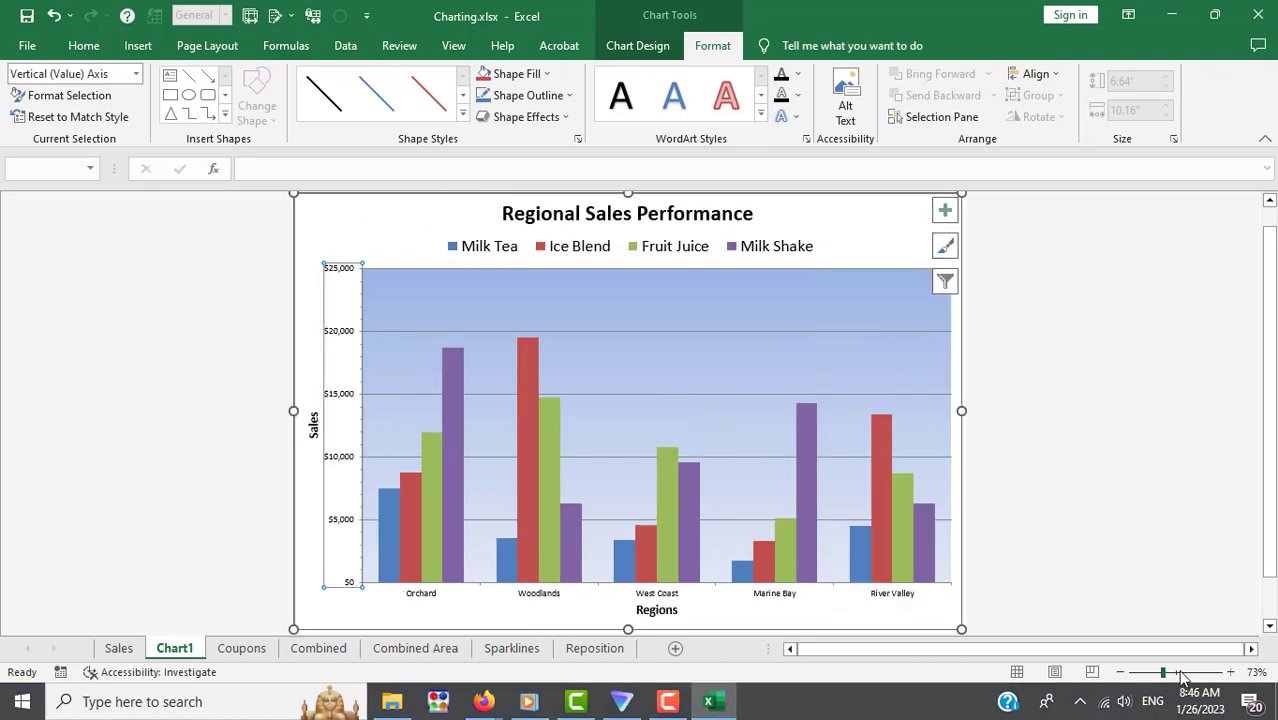
{"action": "left_click", "coordinate": [1180, 672]}
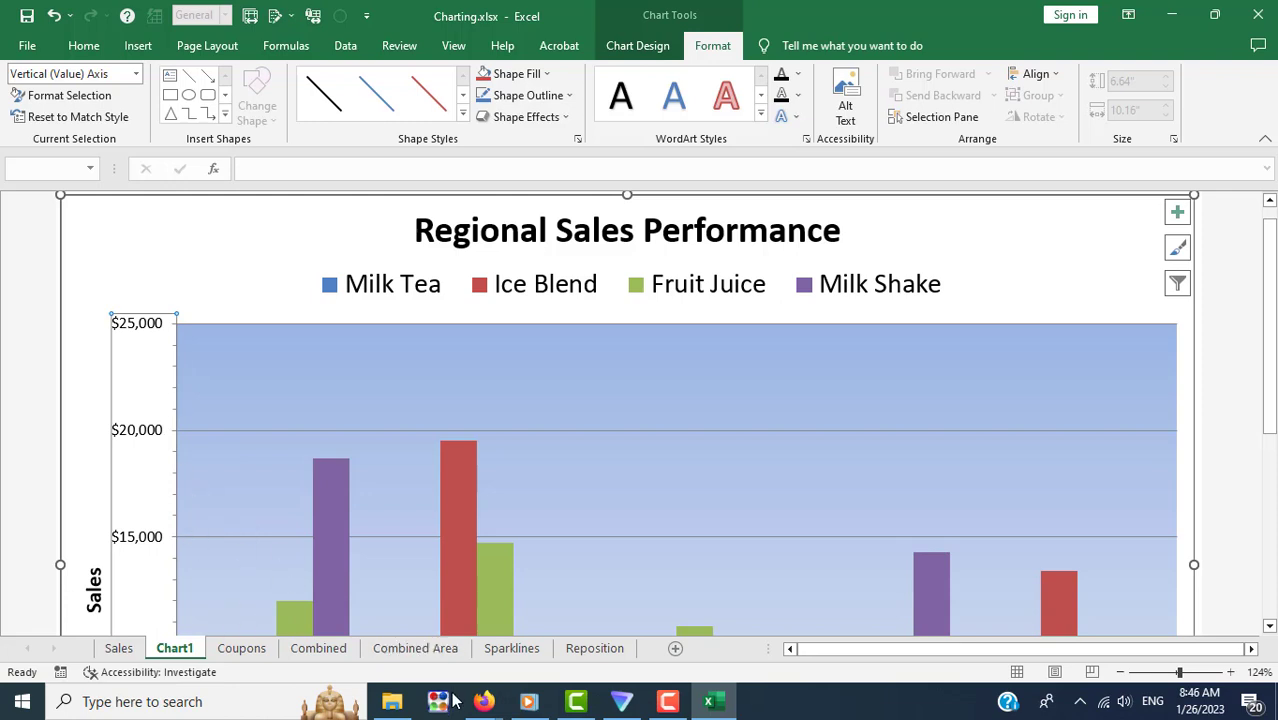
Step: Advance the lesson to section 6.7 Changing the Axis Scaling and read through its steps
{"action": "mouse_move", "coordinate": [483, 702]}
{"action": "left_click", "coordinate": [370, 628]}
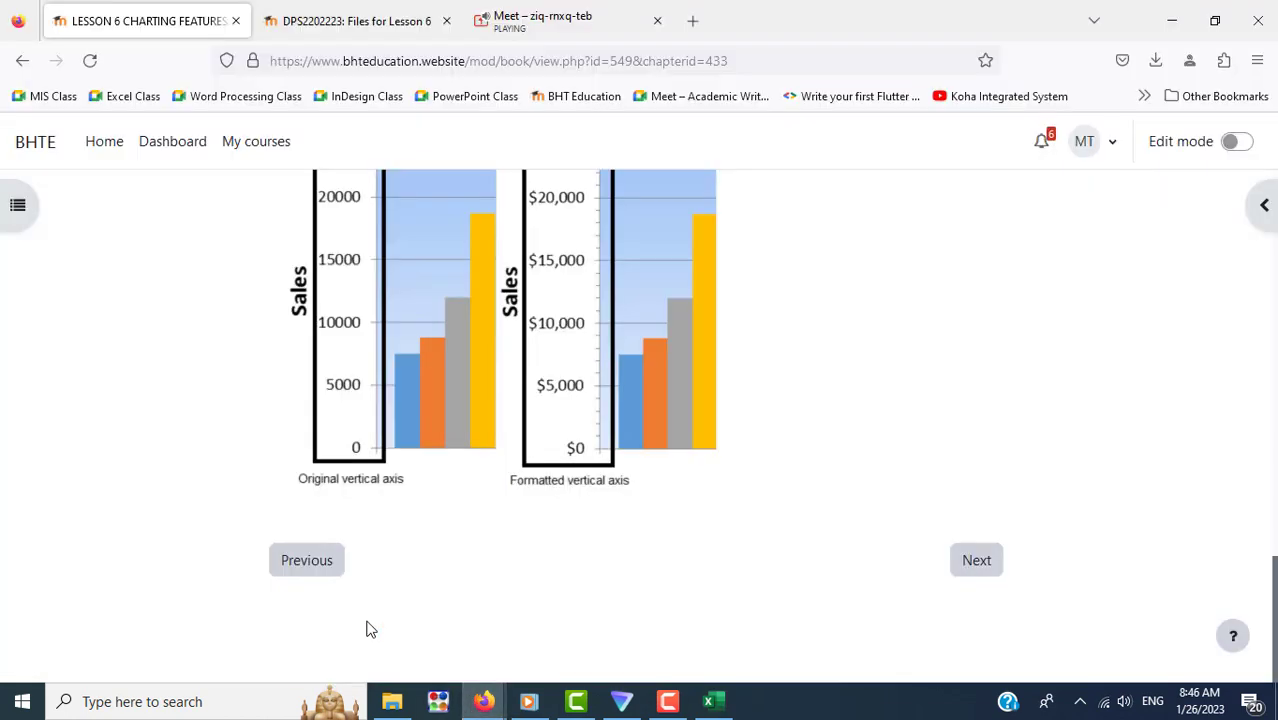
{"action": "left_click", "coordinate": [973, 562]}
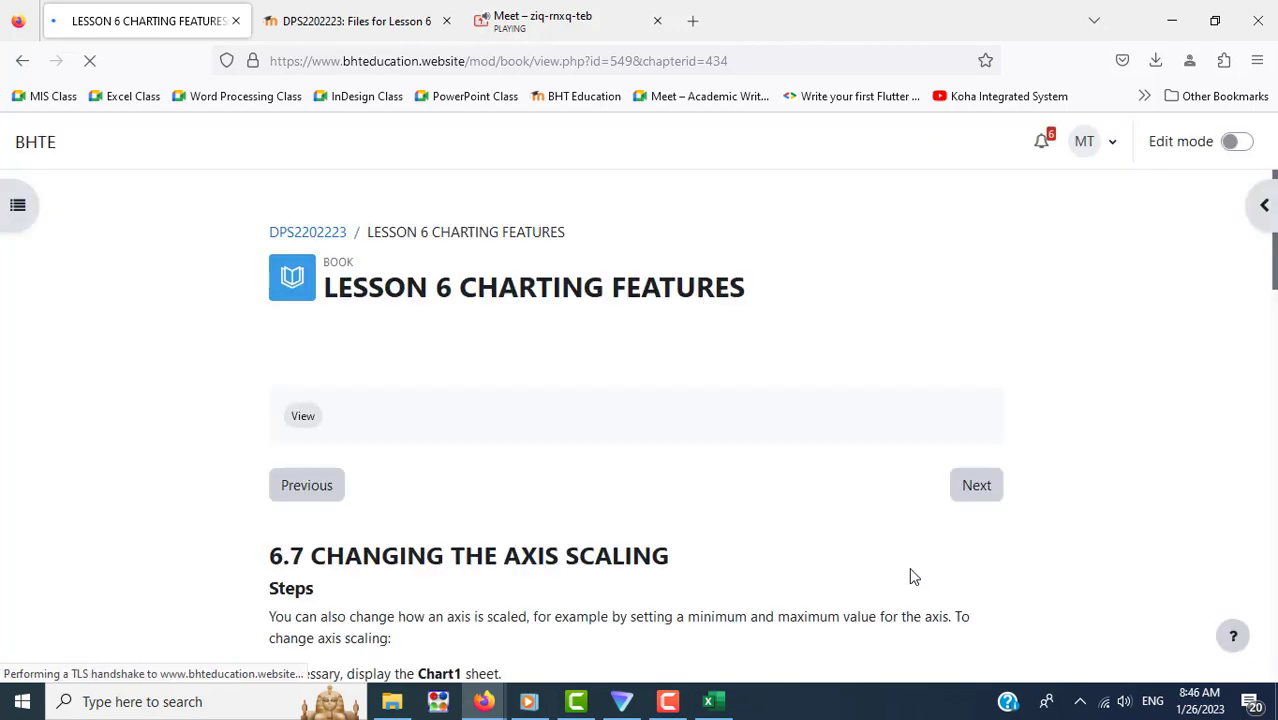
{"action": "scroll", "coordinate": [815, 526], "scroll_direction": "down", "scroll_amount": 3}
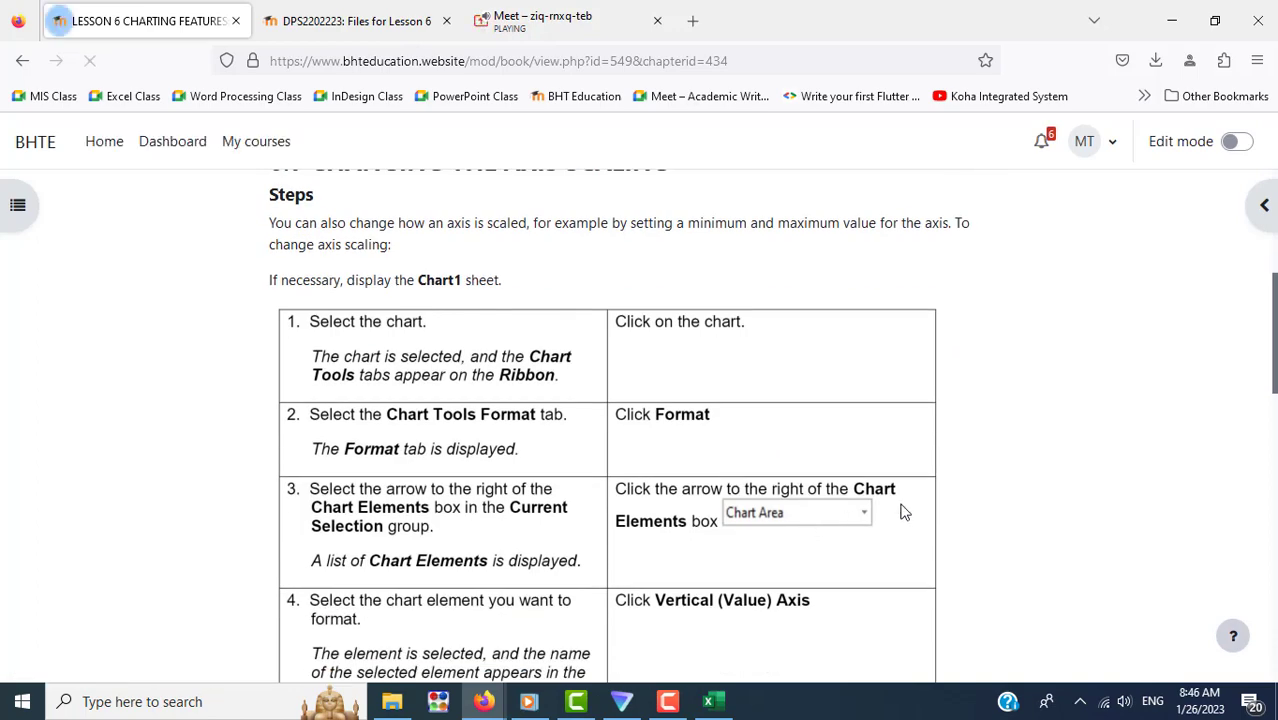
{"action": "scroll", "coordinate": [1043, 491], "scroll_direction": "down", "scroll_amount": 5}
{"action": "scroll", "coordinate": [1043, 491], "scroll_direction": "down", "scroll_amount": 5}
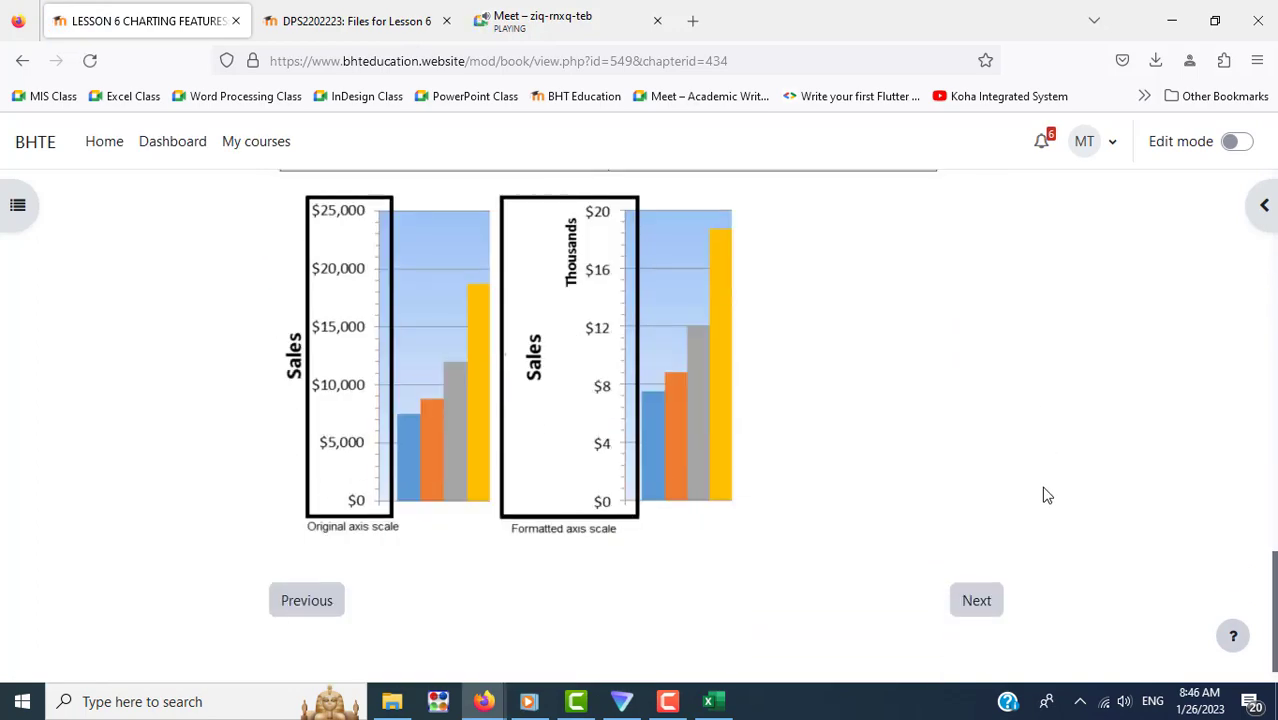
{"action": "scroll", "coordinate": [1047, 495], "scroll_direction": "up", "scroll_amount": 2}
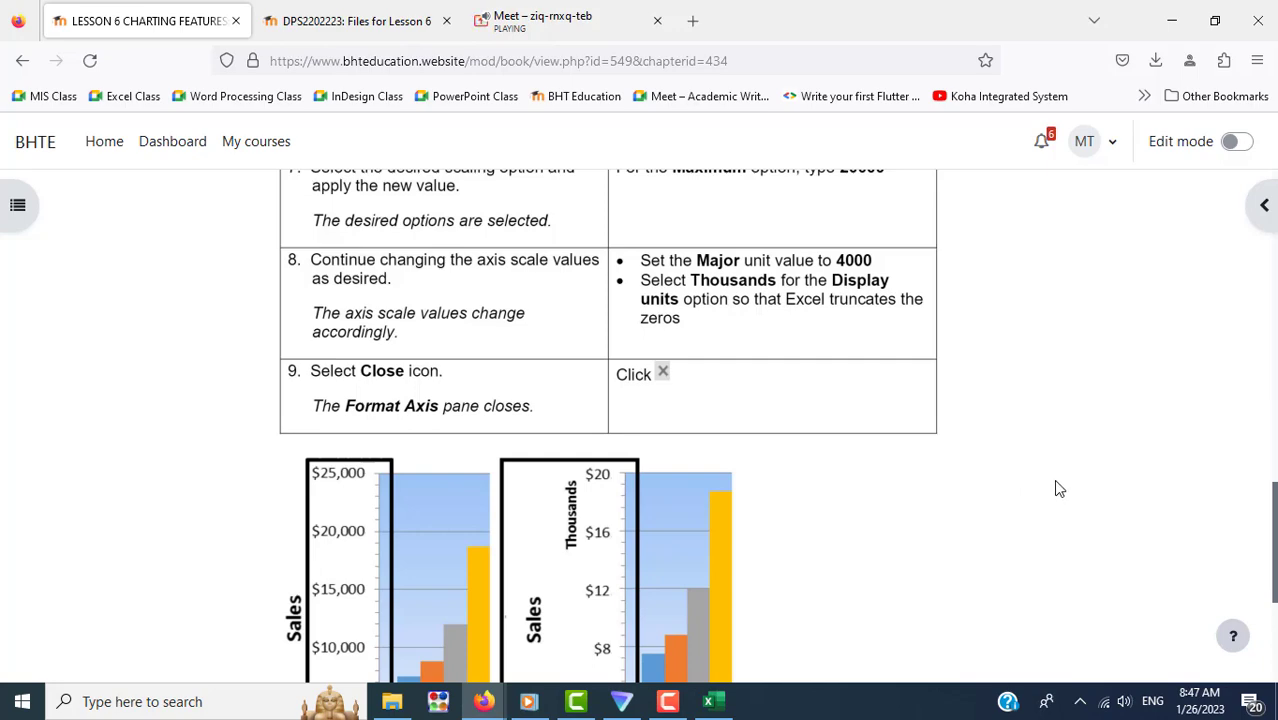
{"action": "scroll", "coordinate": [1070, 481], "scroll_direction": "up", "scroll_amount": 3}
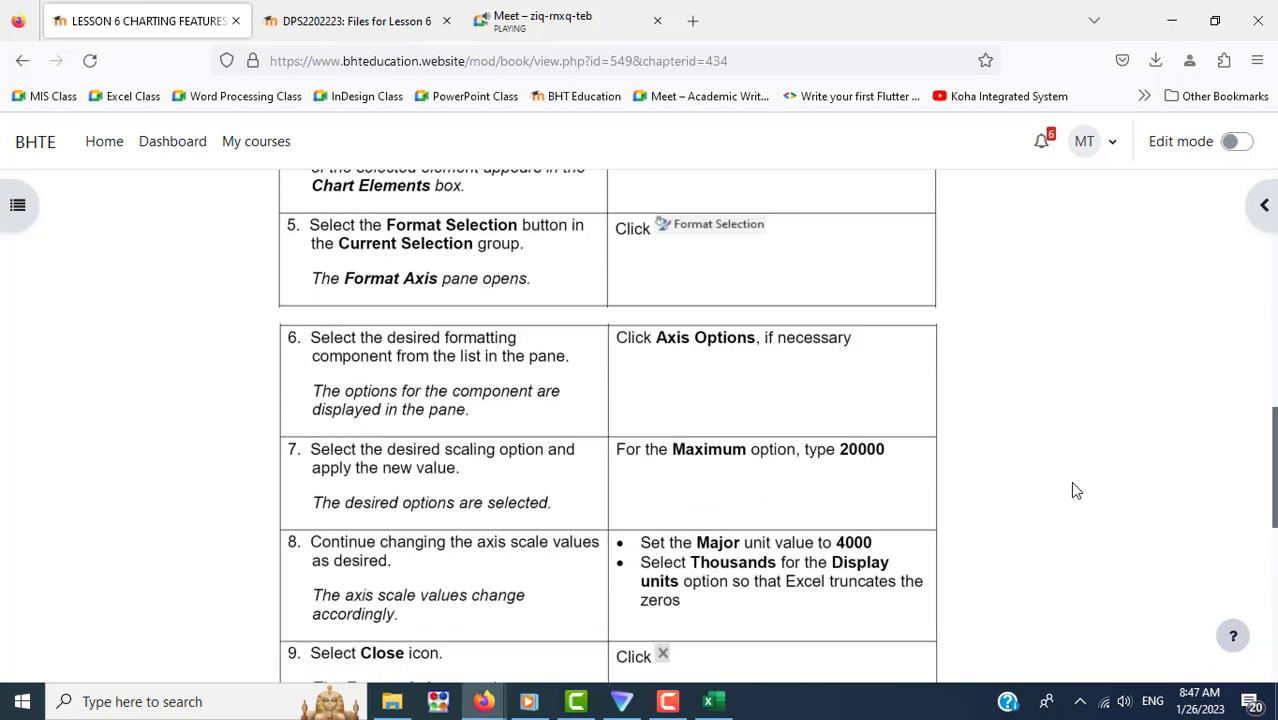
{"action": "scroll", "coordinate": [1070, 481], "scroll_direction": "up", "scroll_amount": 3}
{"action": "scroll", "coordinate": [1070, 481], "scroll_direction": "up", "scroll_amount": 4}
{"action": "scroll", "coordinate": [1074, 490], "scroll_direction": "down", "scroll_amount": 3}
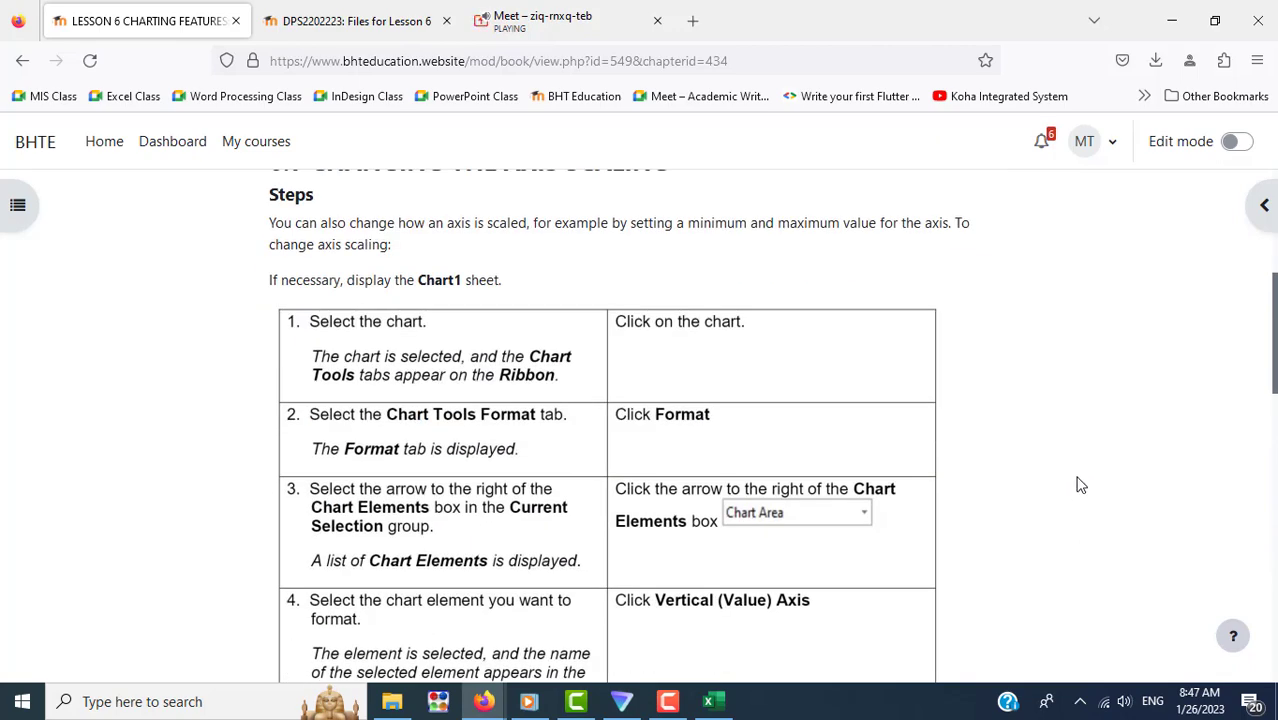
{"action": "scroll", "coordinate": [1081, 483], "scroll_direction": "down", "scroll_amount": 2}
{"action": "scroll", "coordinate": [1081, 483], "scroll_direction": "down", "scroll_amount": 3}
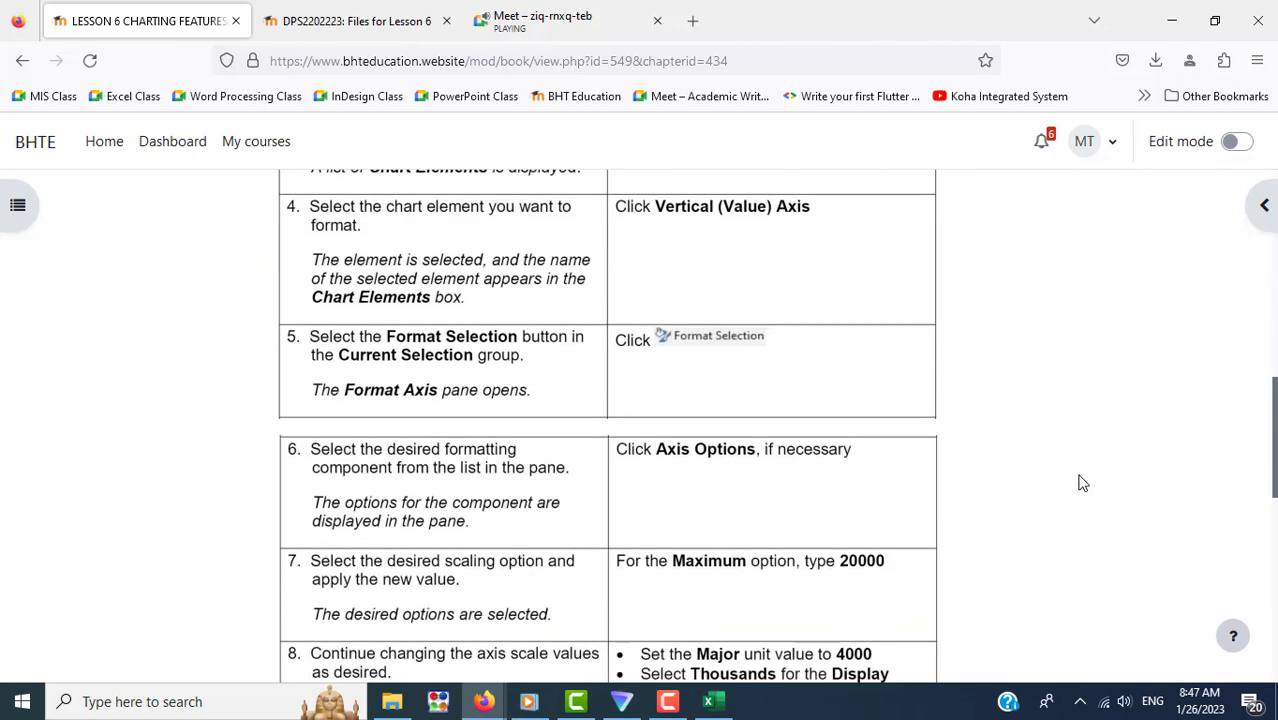
{"action": "scroll", "coordinate": [1081, 483], "scroll_direction": "down", "scroll_amount": 1}
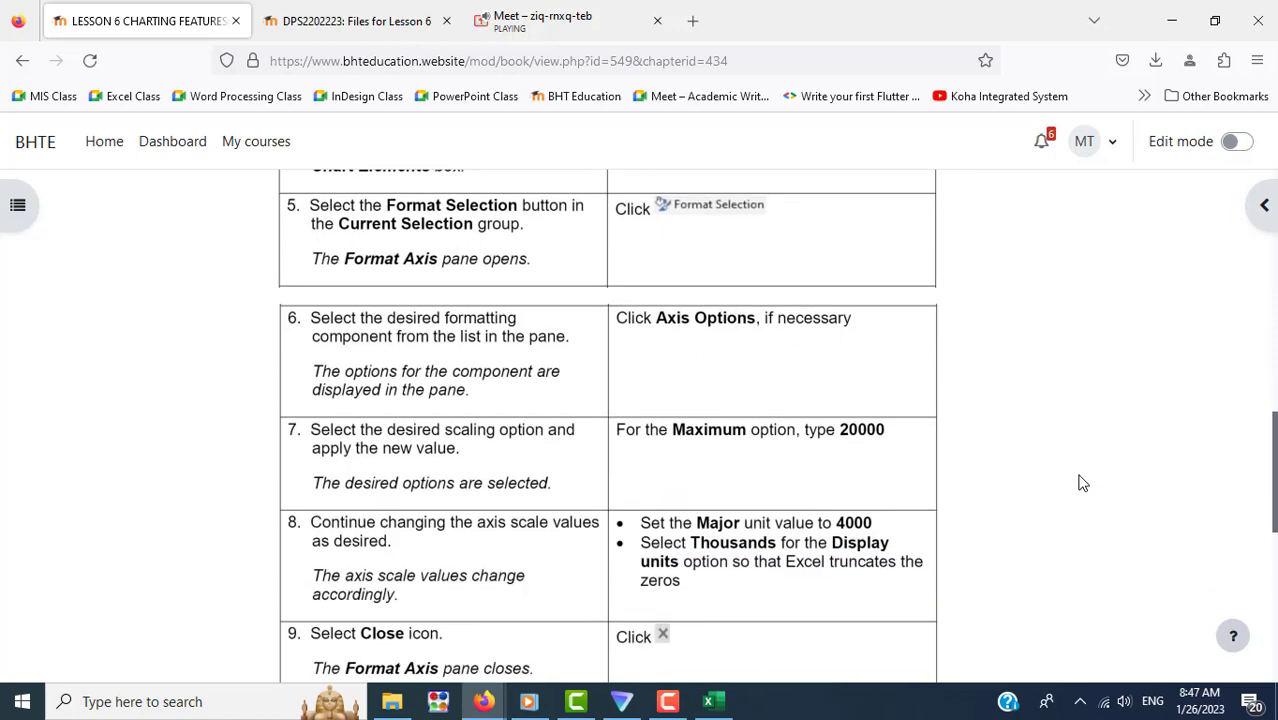
{"action": "key", "text": "alt+Tab"}
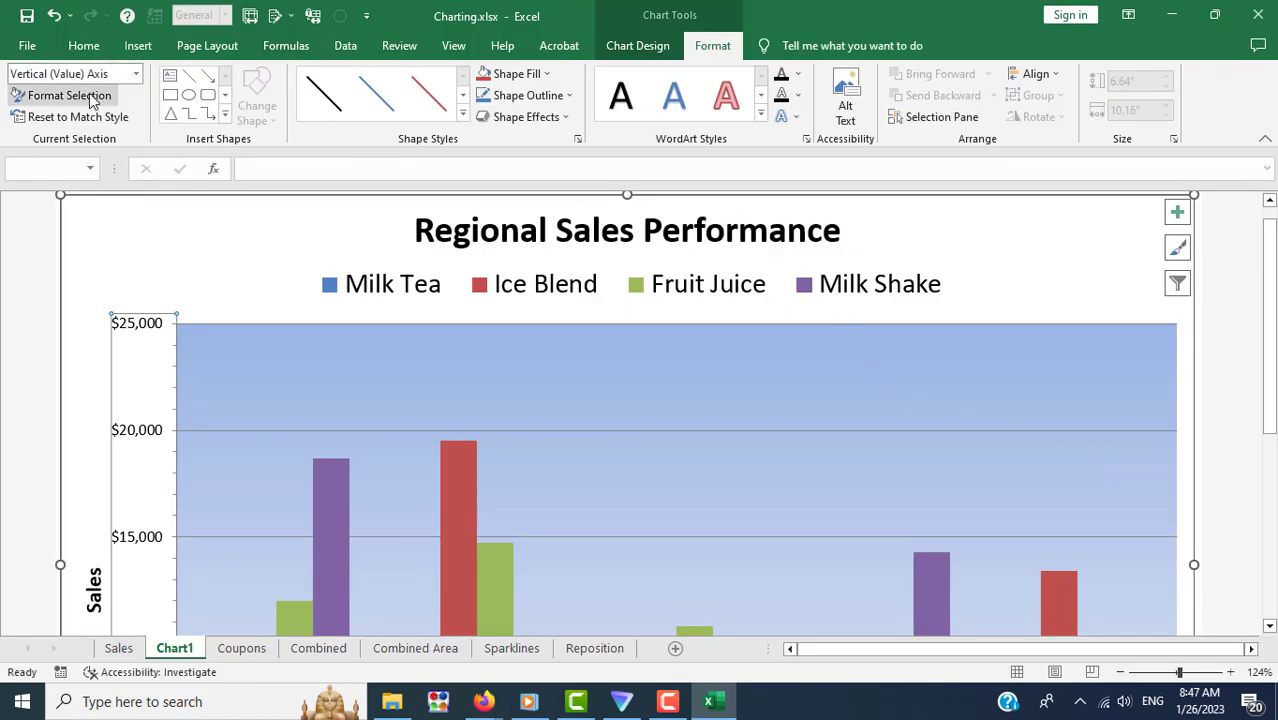
Step: Review the lesson's axis steps and bring up the chart's Format Axis options in Excel
{"action": "key", "text": "alt+Tab"}
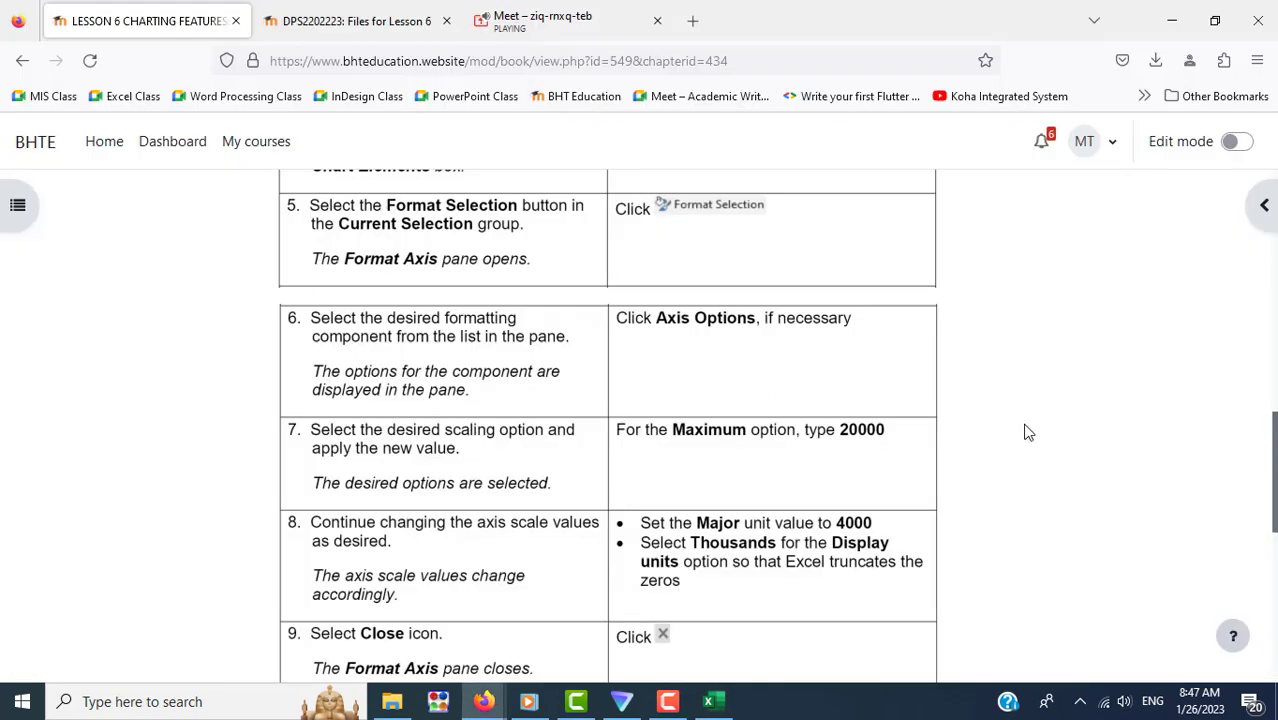
{"action": "scroll", "coordinate": [1028, 432], "scroll_direction": "up", "scroll_amount": 3}
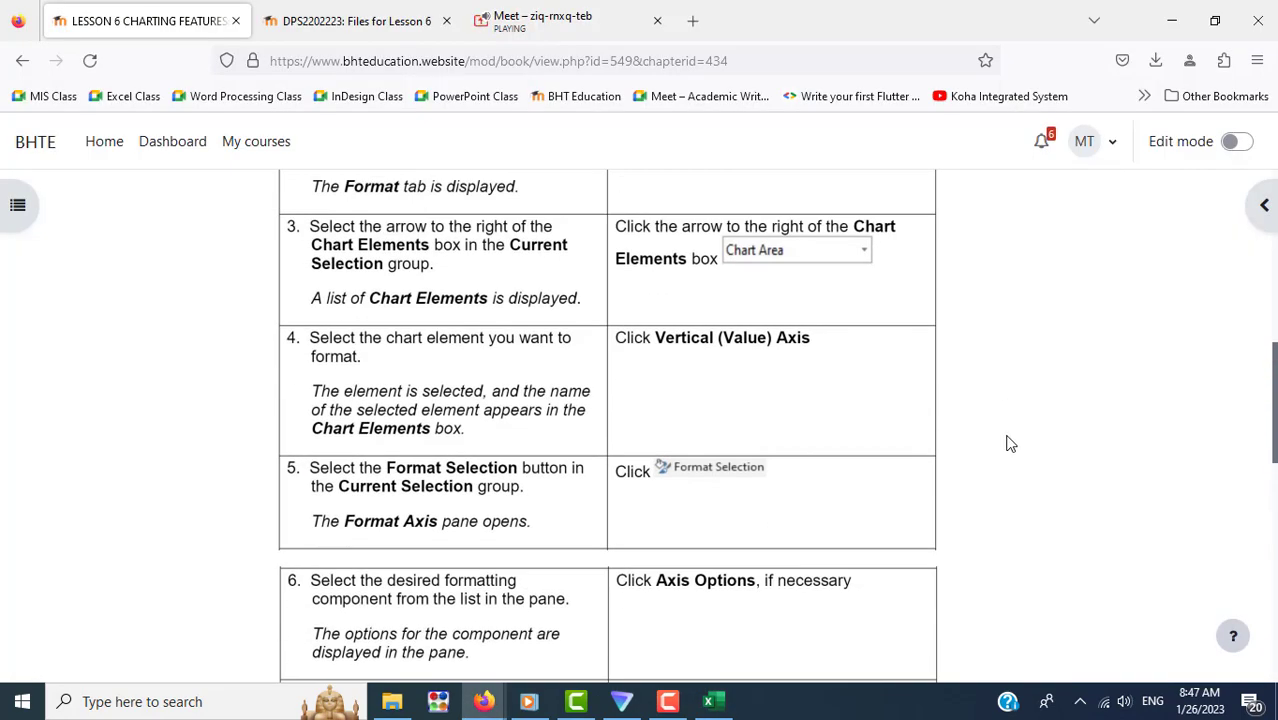
{"action": "scroll", "coordinate": [1008, 443], "scroll_direction": "down", "scroll_amount": 3}
{"action": "key", "text": "alt+Tab"}
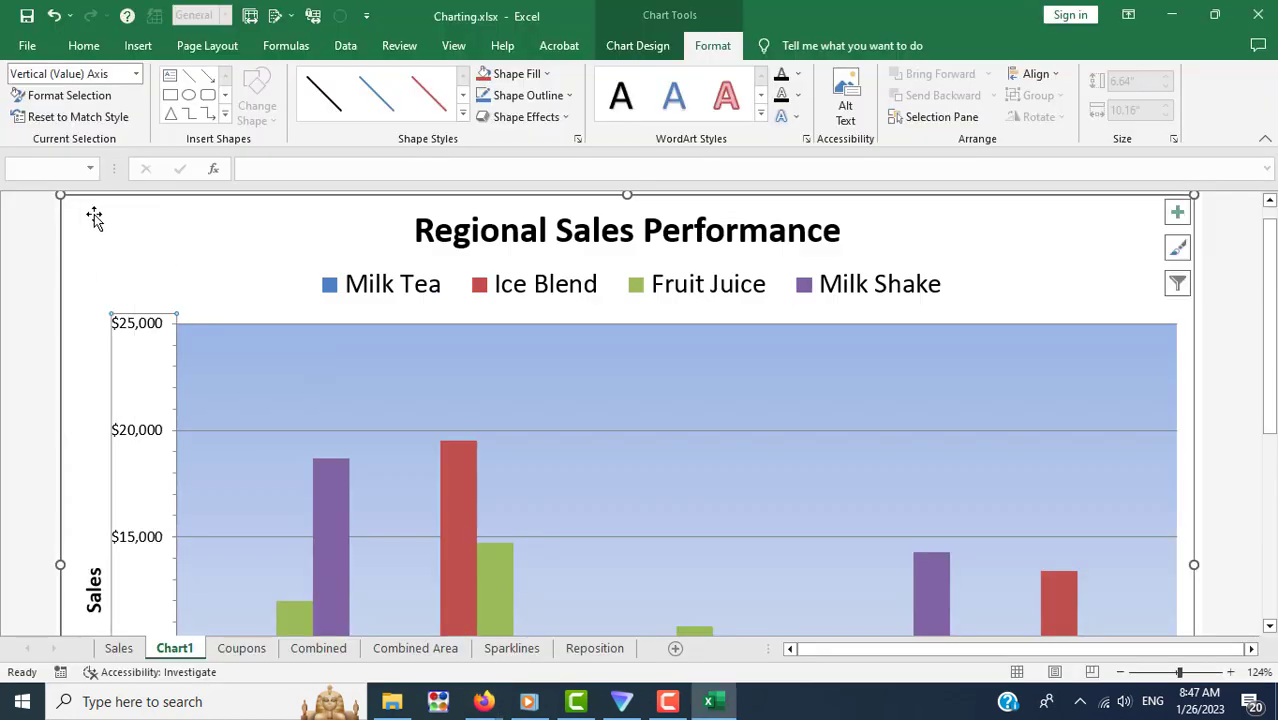
{"action": "left_click", "coordinate": [62, 97]}
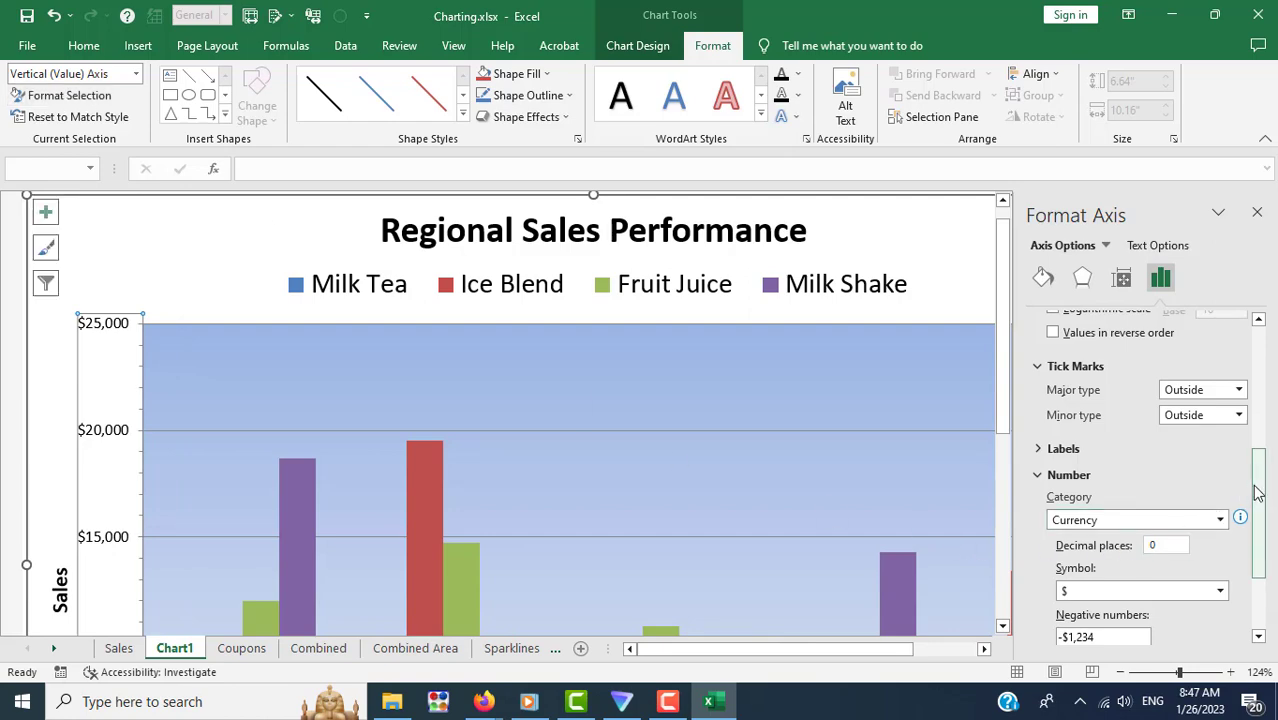
{"action": "left_click_drag", "start_coordinate": [1258, 492], "coordinate": [1258, 330]}
{"action": "key", "text": "alt+Tab"}
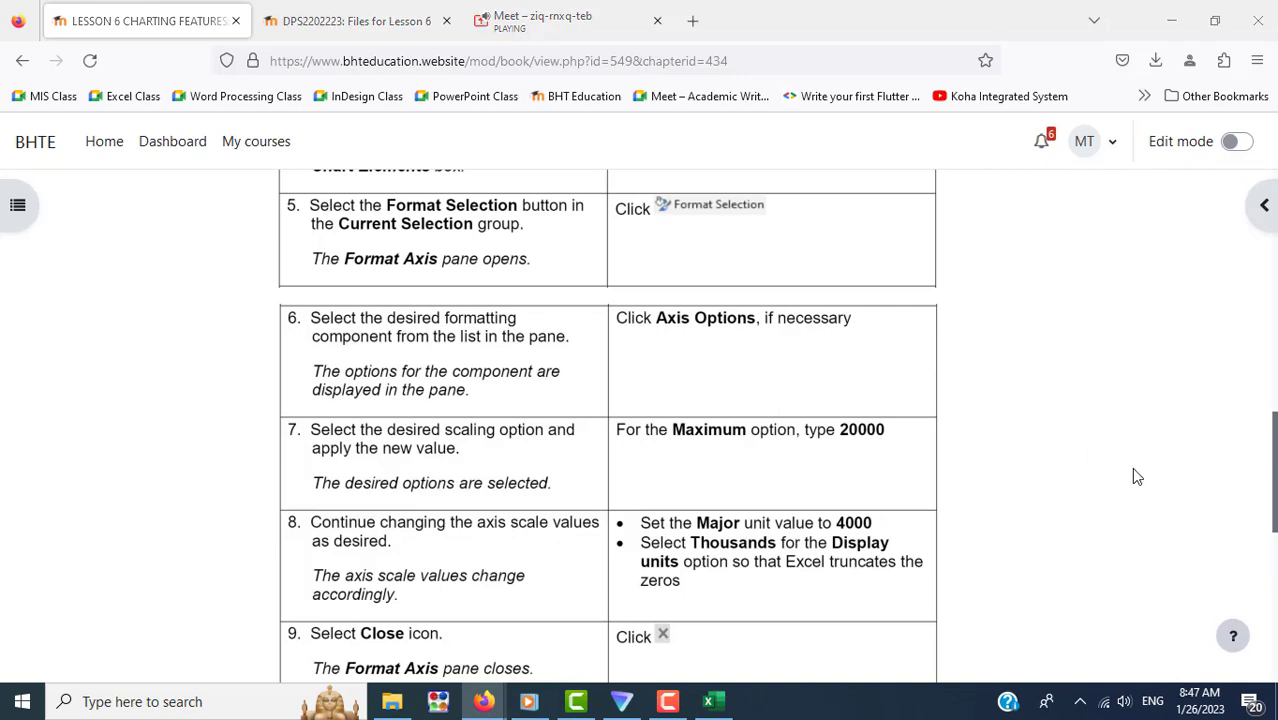
{"action": "key", "text": "alt+Tab"}
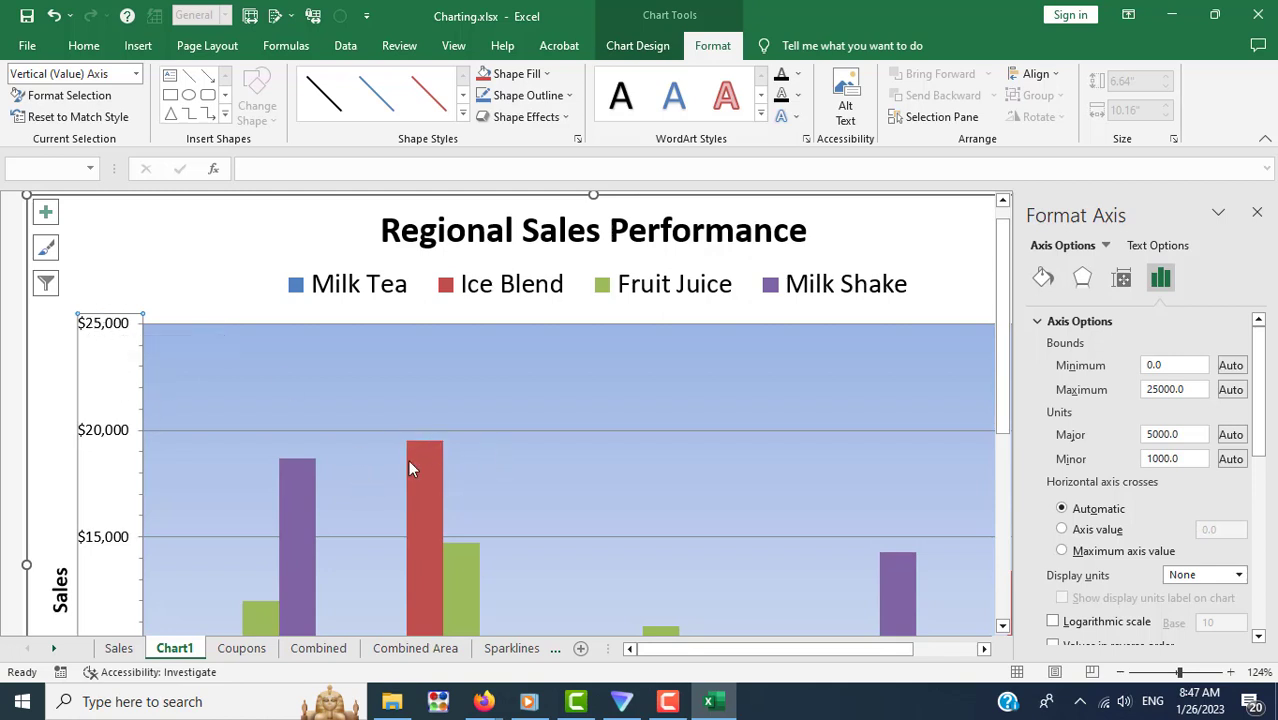
Step: Set the vertical axis Maximum bound to 20000 so it tops out at $20,000
{"action": "left_click_drag", "start_coordinate": [662, 652], "coordinate": [622, 665]}
{"action": "left_click", "coordinate": [1158, 390]}
{"action": "left_click", "coordinate": [1158, 393]}
{"action": "key", "text": "BackSpace"}
{"action": "type", "text": "0"}
{"action": "key", "text": "Tab"}
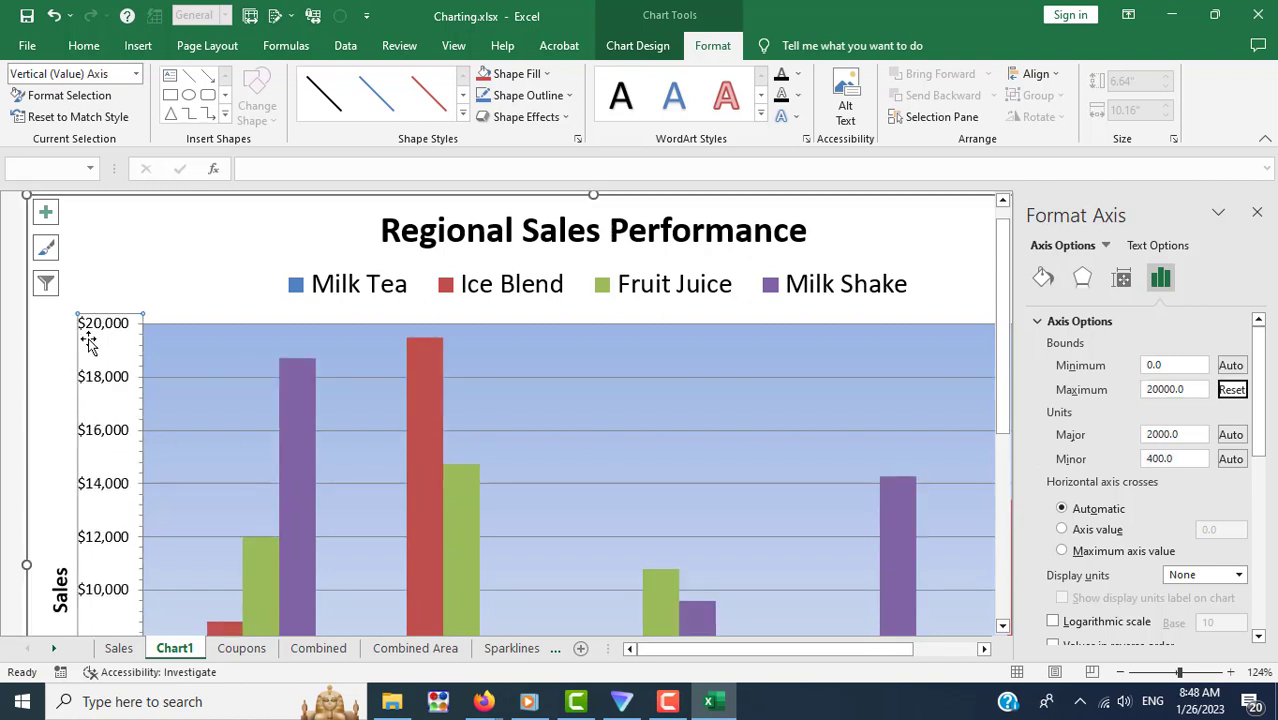
{"action": "key", "text": "alt+Tab"}
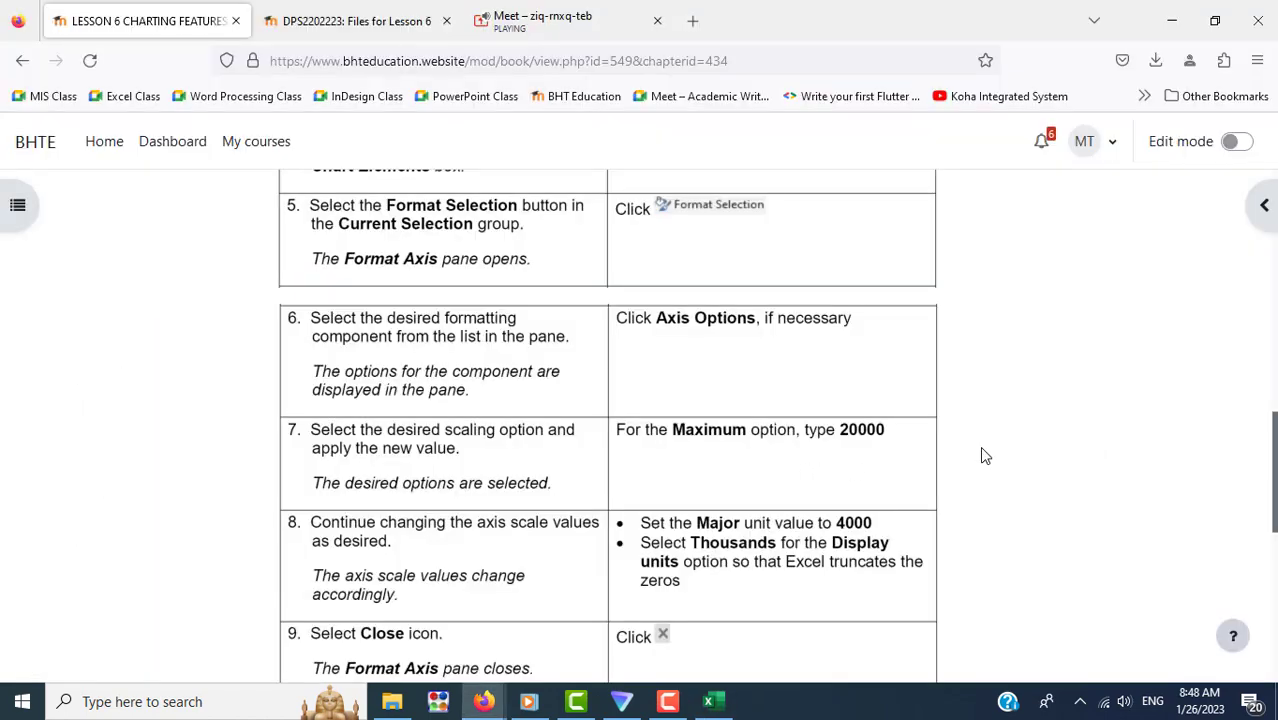
Step: Change the vertical axis Major unit from 2000 to 4000
{"action": "scroll", "coordinate": [985, 456], "scroll_direction": "down", "scroll_amount": 5}
{"action": "key", "text": "alt+Tab"}
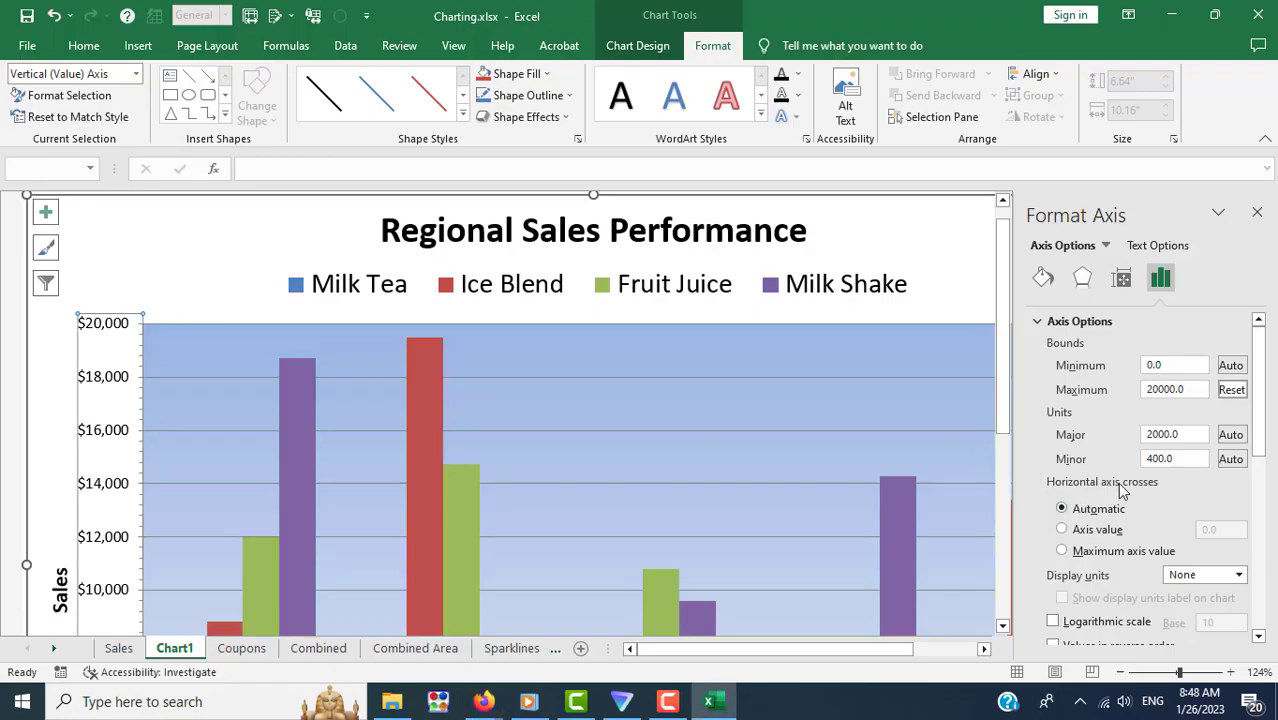
{"action": "left_click", "coordinate": [1160, 457]}
{"action": "left_click", "coordinate": [1162, 435]}
{"action": "left_click_drag", "start_coordinate": [1172, 433], "coordinate": [1106, 438]}
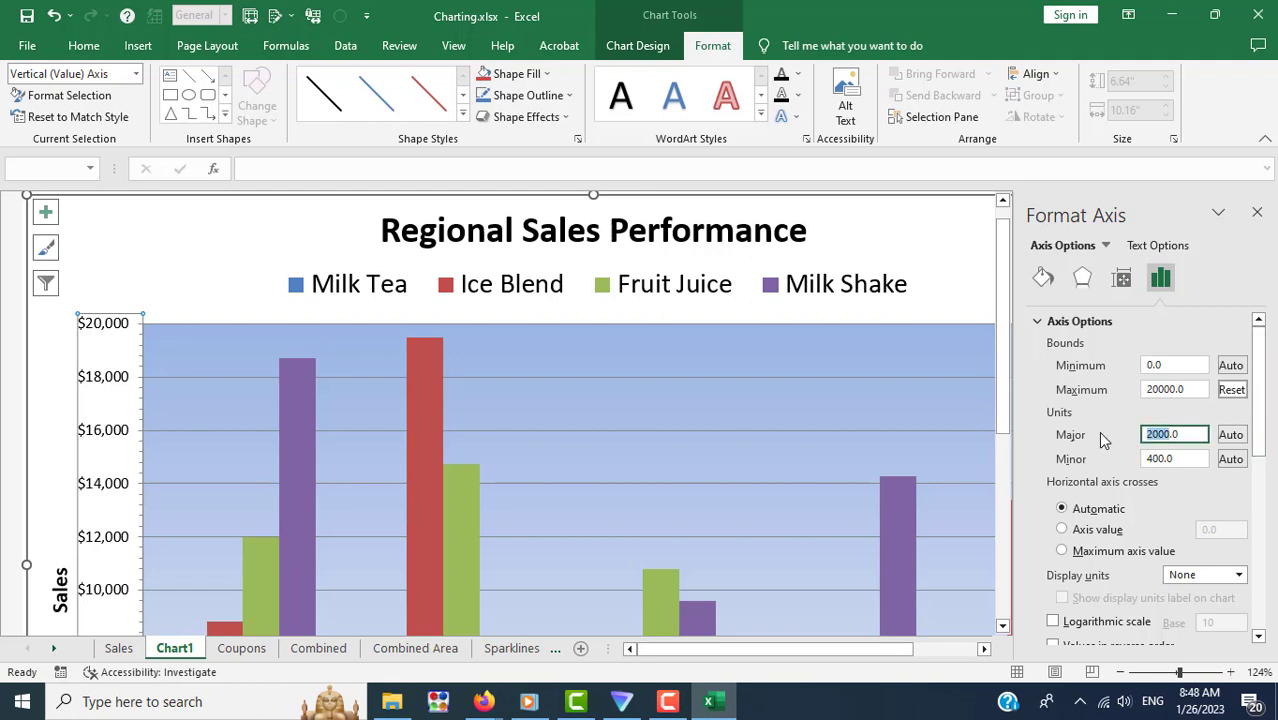
{"action": "type", "text": "4"}
{"action": "type", "text": "000.0"}
{"action": "key", "text": "Tab"}
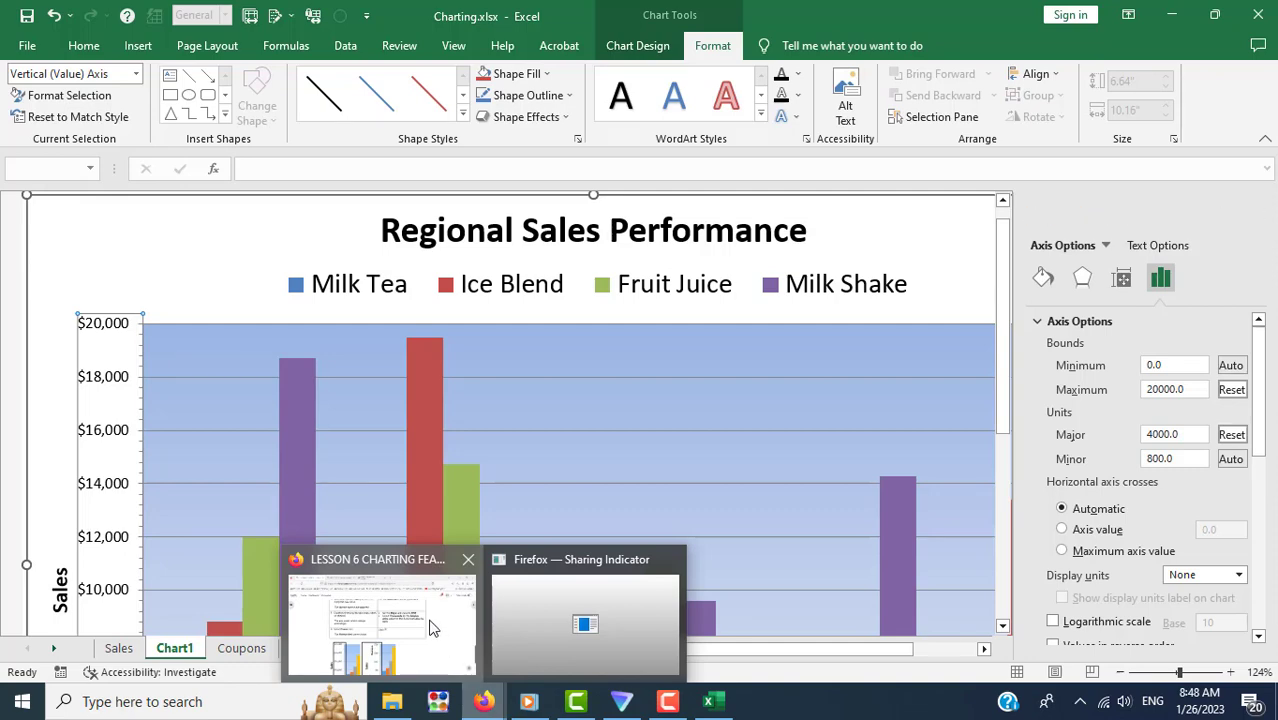
{"action": "left_click", "coordinate": [432, 627]}
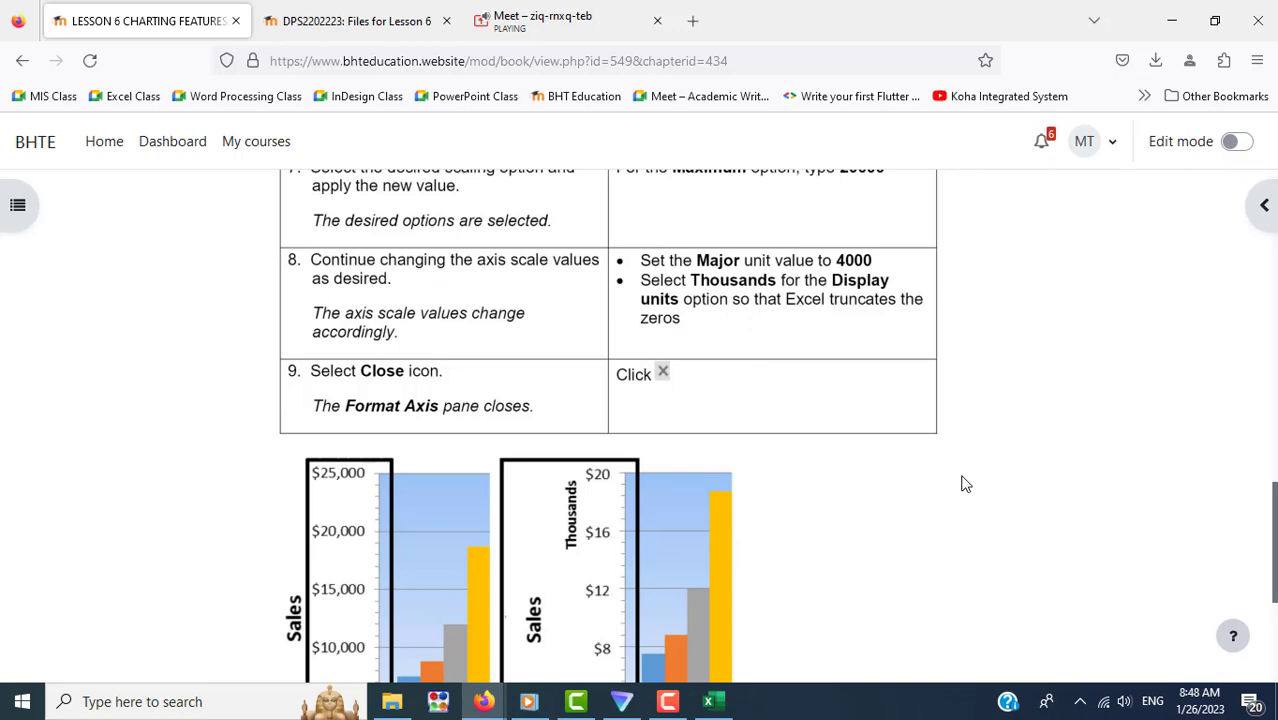
Step: Set the Sales axis Display units to Thousands so labels read $0 to $20
{"action": "scroll", "coordinate": [975, 484], "scroll_direction": "up", "scroll_amount": 3}
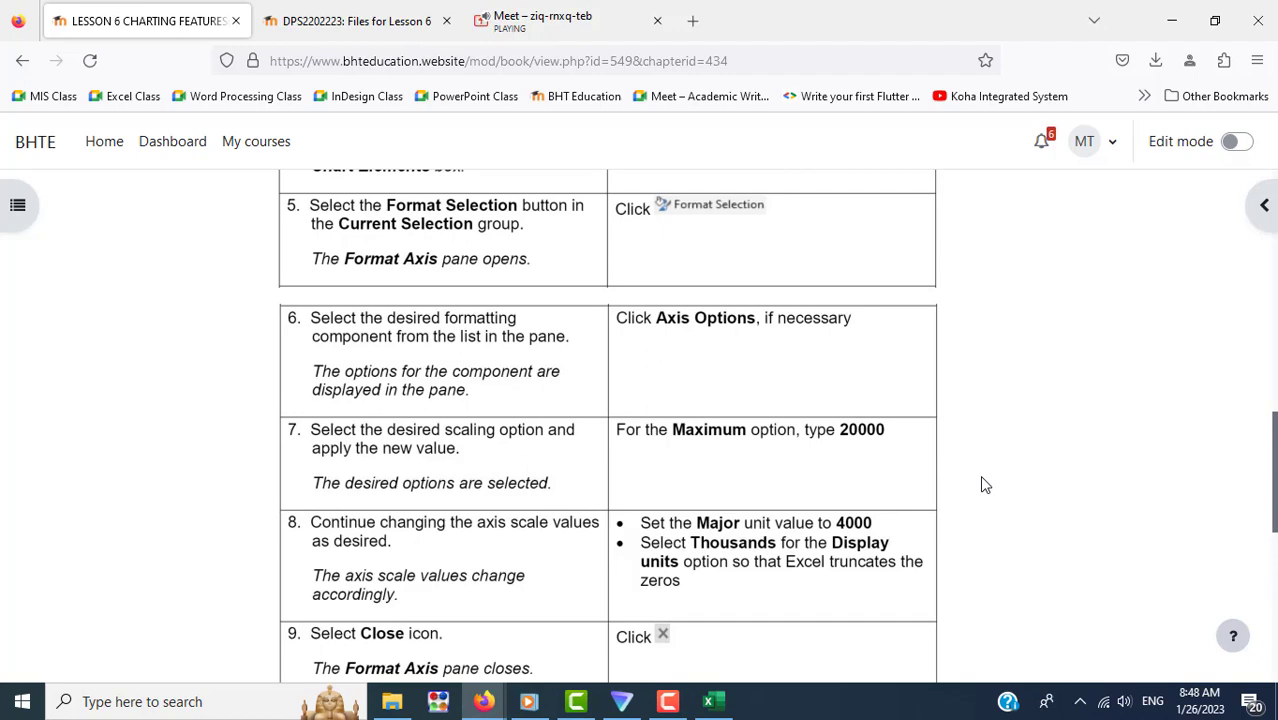
{"action": "key", "text": "alt+Tab"}
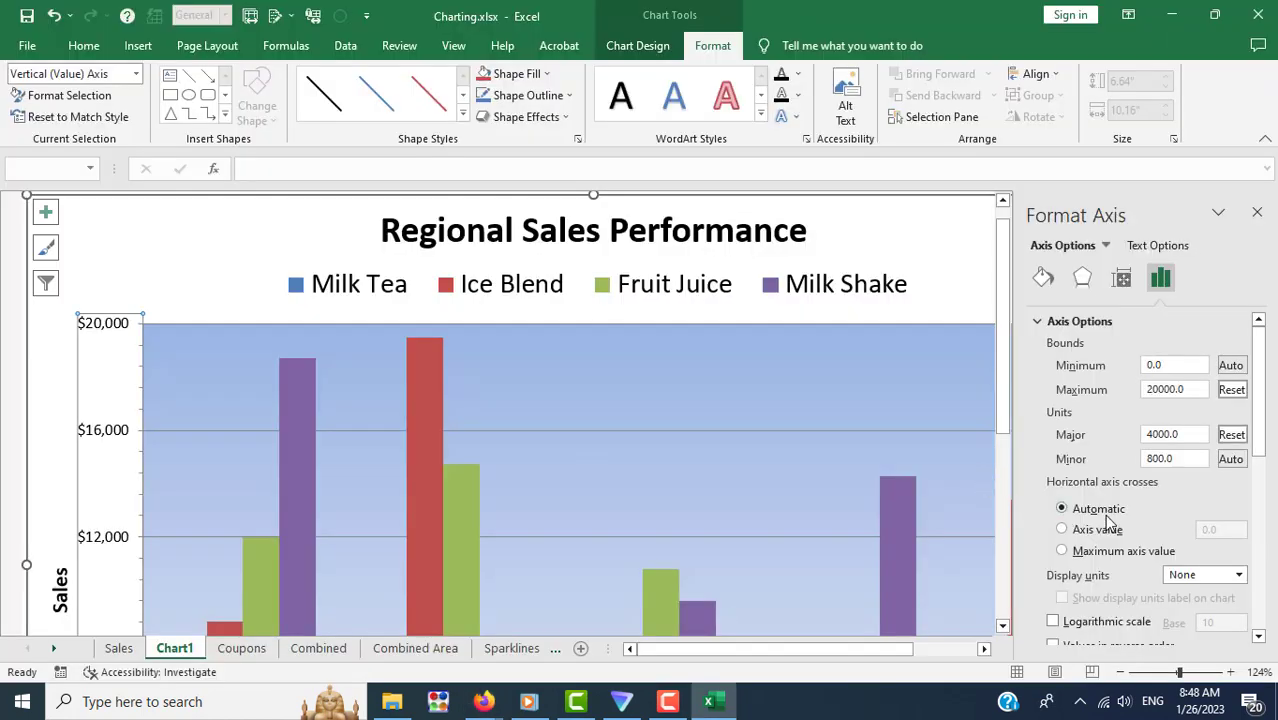
{"action": "scroll", "coordinate": [1147, 512], "scroll_direction": "down", "scroll_amount": 2}
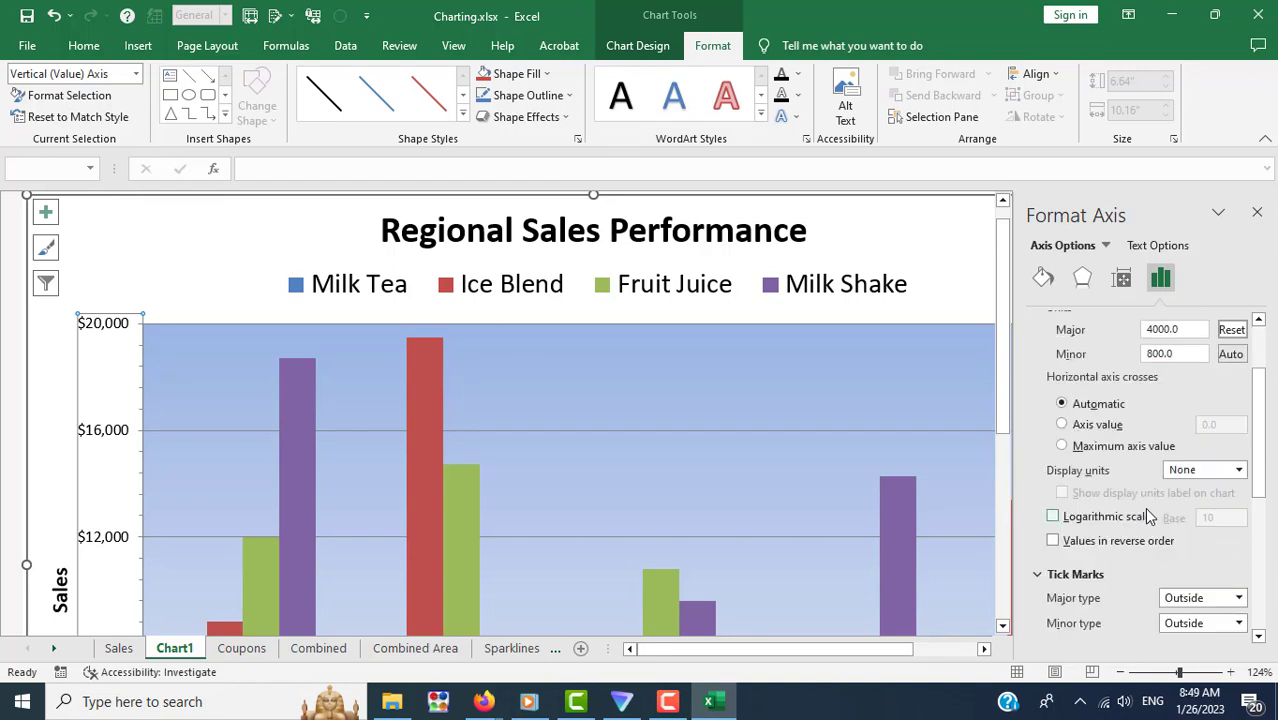
{"action": "scroll", "coordinate": [1147, 514], "scroll_direction": "down", "scroll_amount": 2}
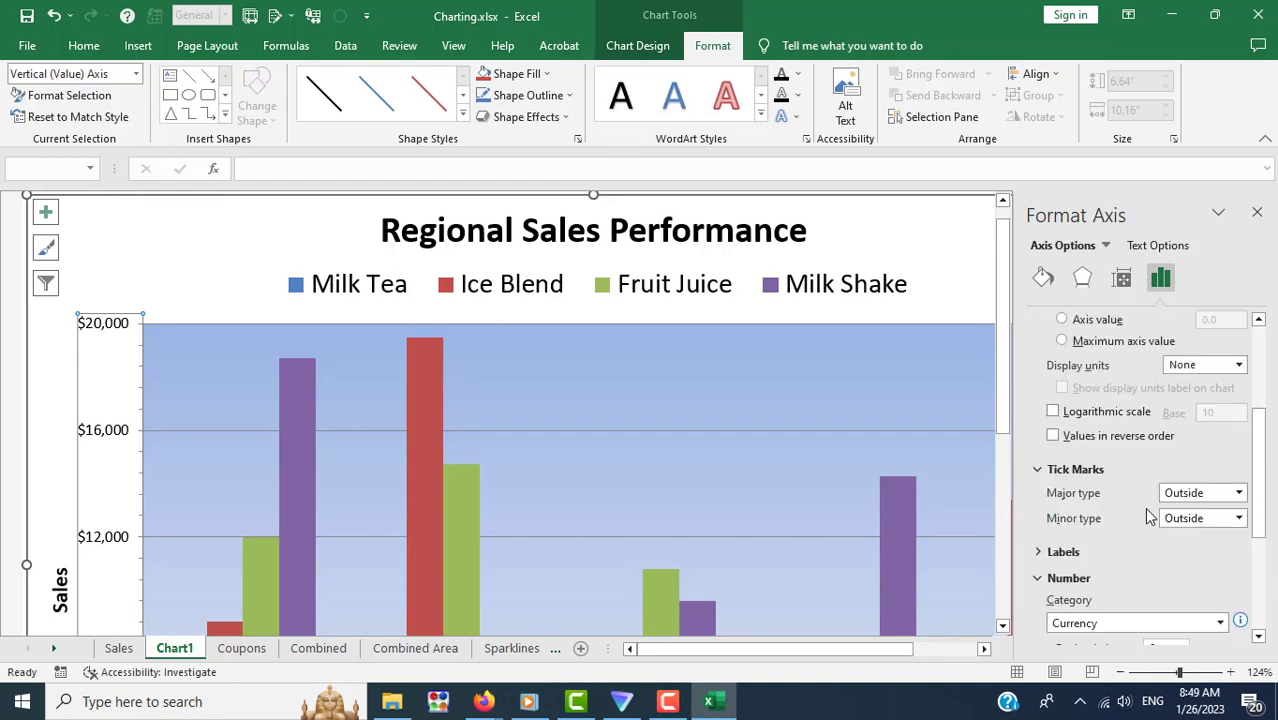
{"action": "scroll", "coordinate": [1149, 515], "scroll_direction": "down", "scroll_amount": 2}
{"action": "scroll", "coordinate": [1149, 515], "scroll_direction": "up", "scroll_amount": 4}
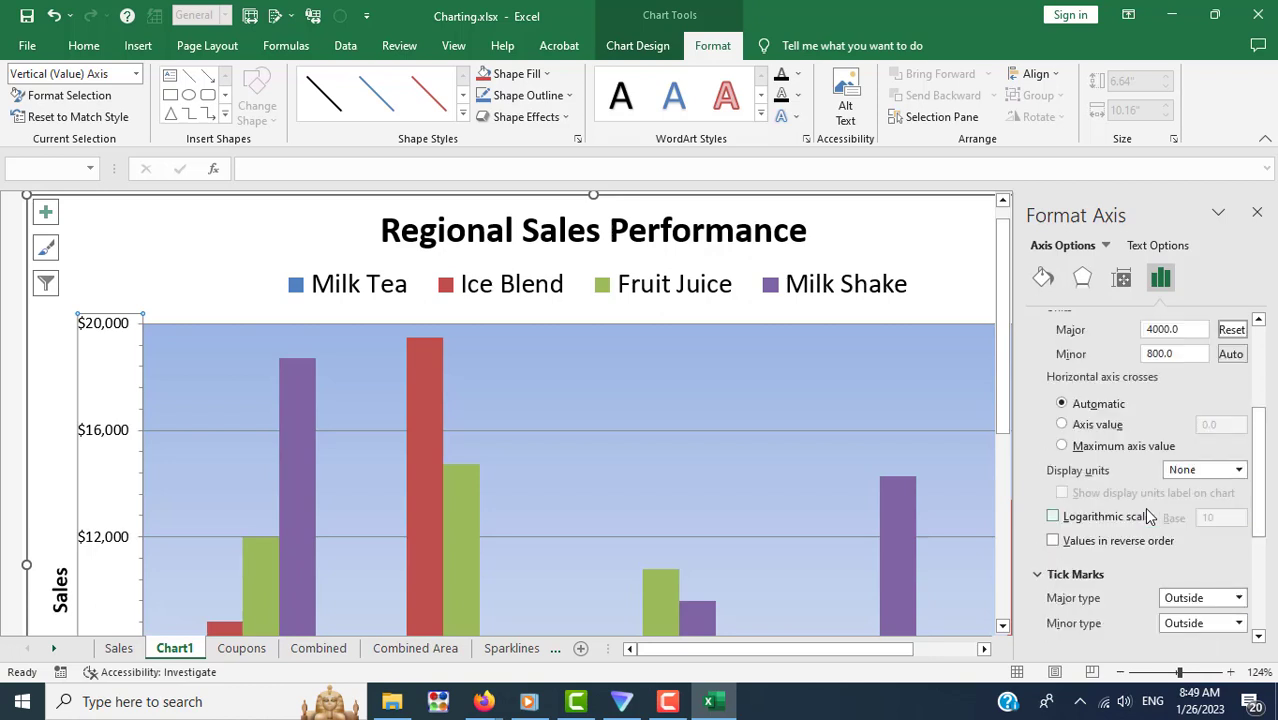
{"action": "scroll", "coordinate": [1149, 514], "scroll_direction": "down", "scroll_amount": 2}
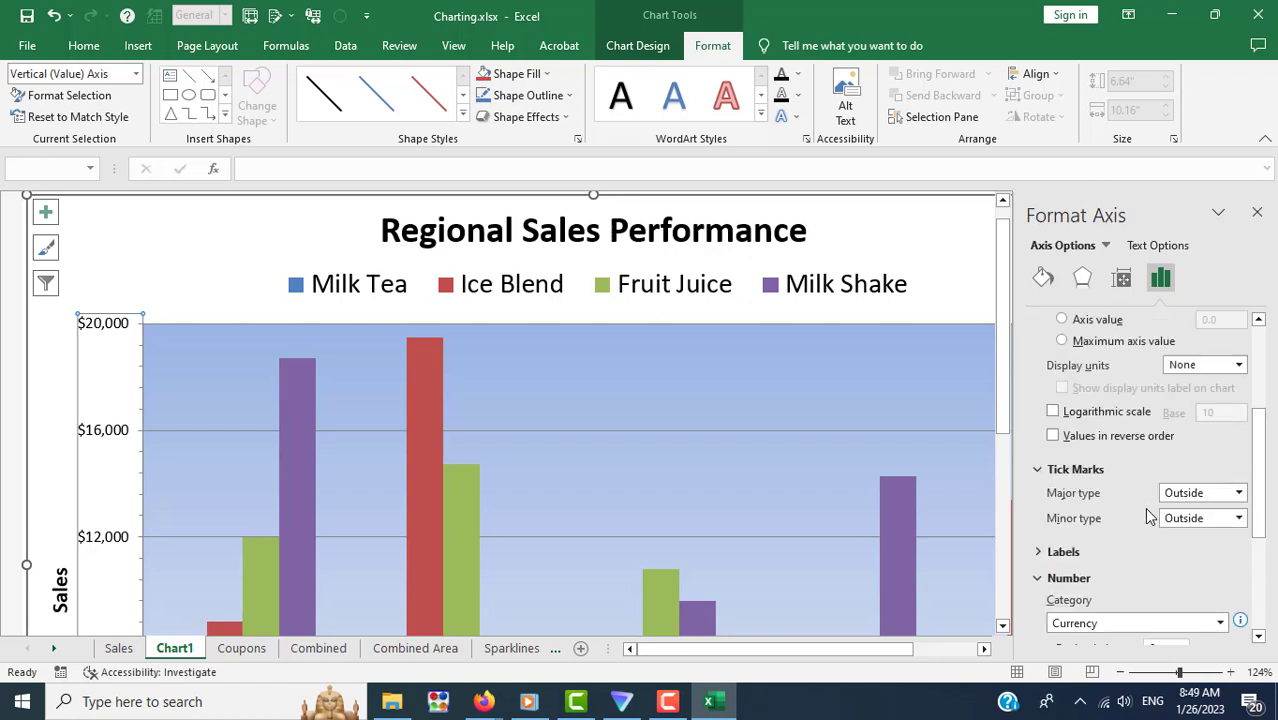
{"action": "scroll", "coordinate": [1149, 517], "scroll_direction": "up", "scroll_amount": 2}
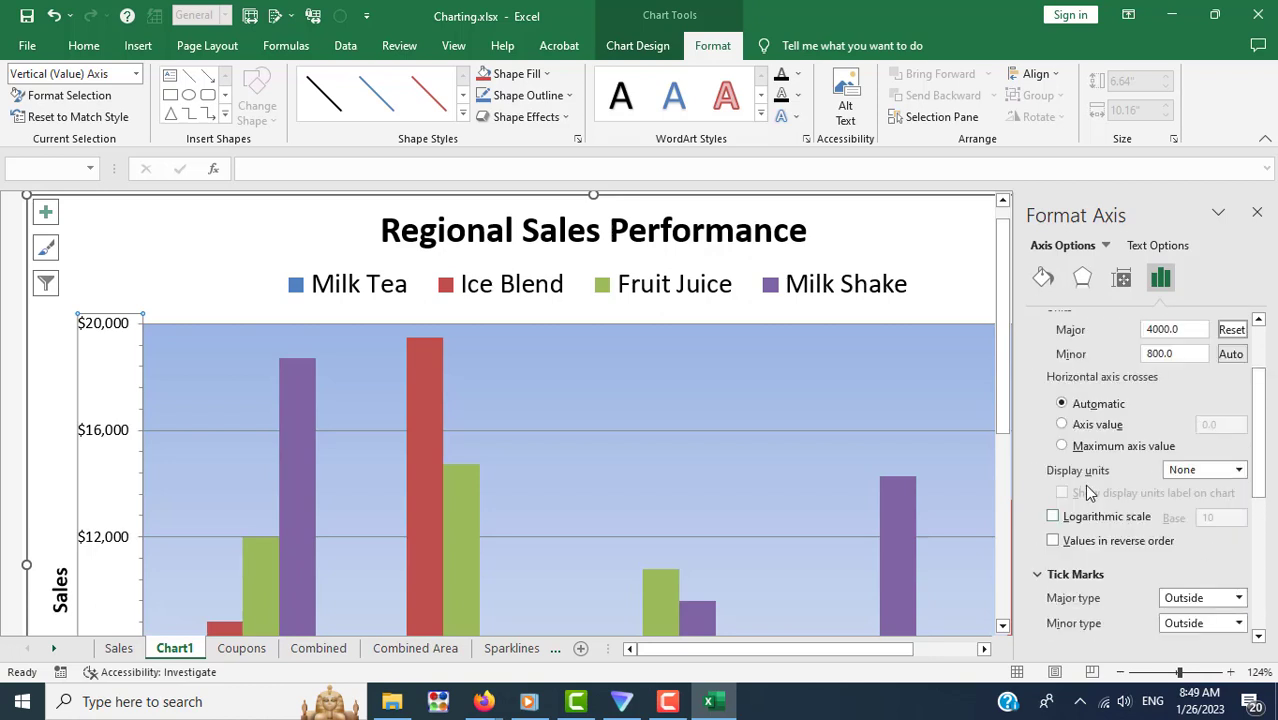
{"action": "left_click", "coordinate": [1238, 470]}
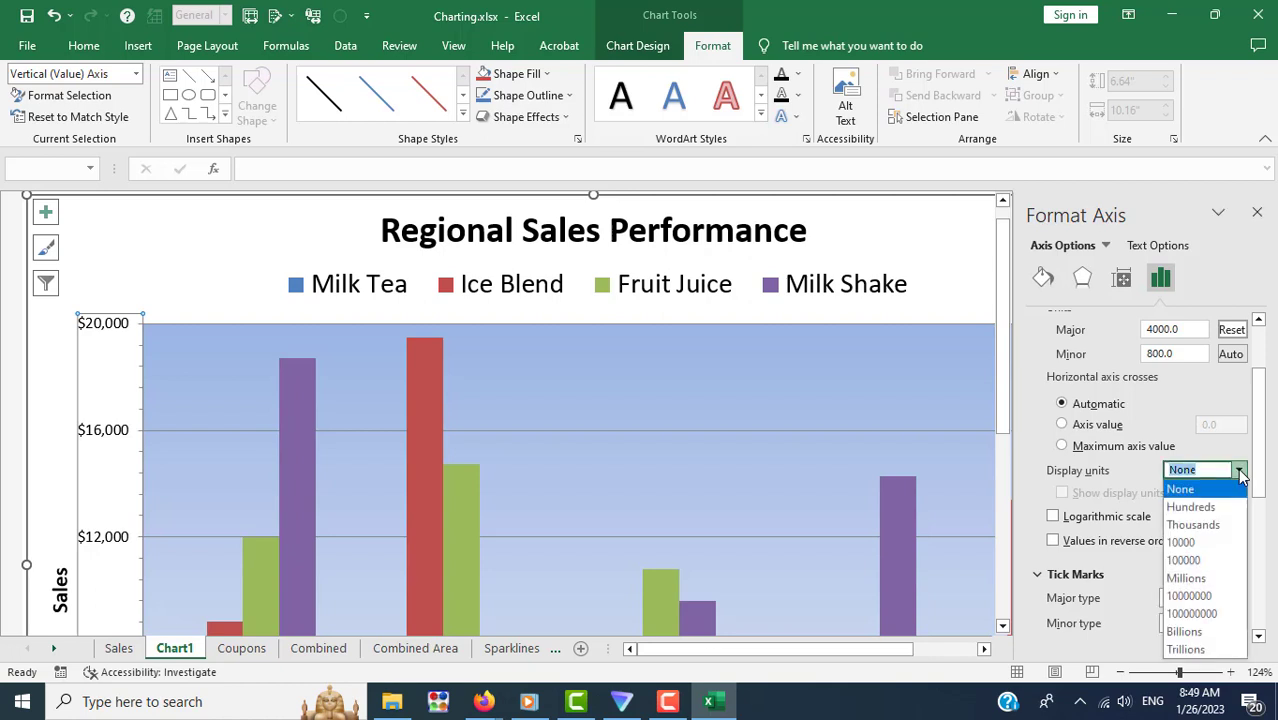
{"action": "left_click", "coordinate": [1194, 525]}
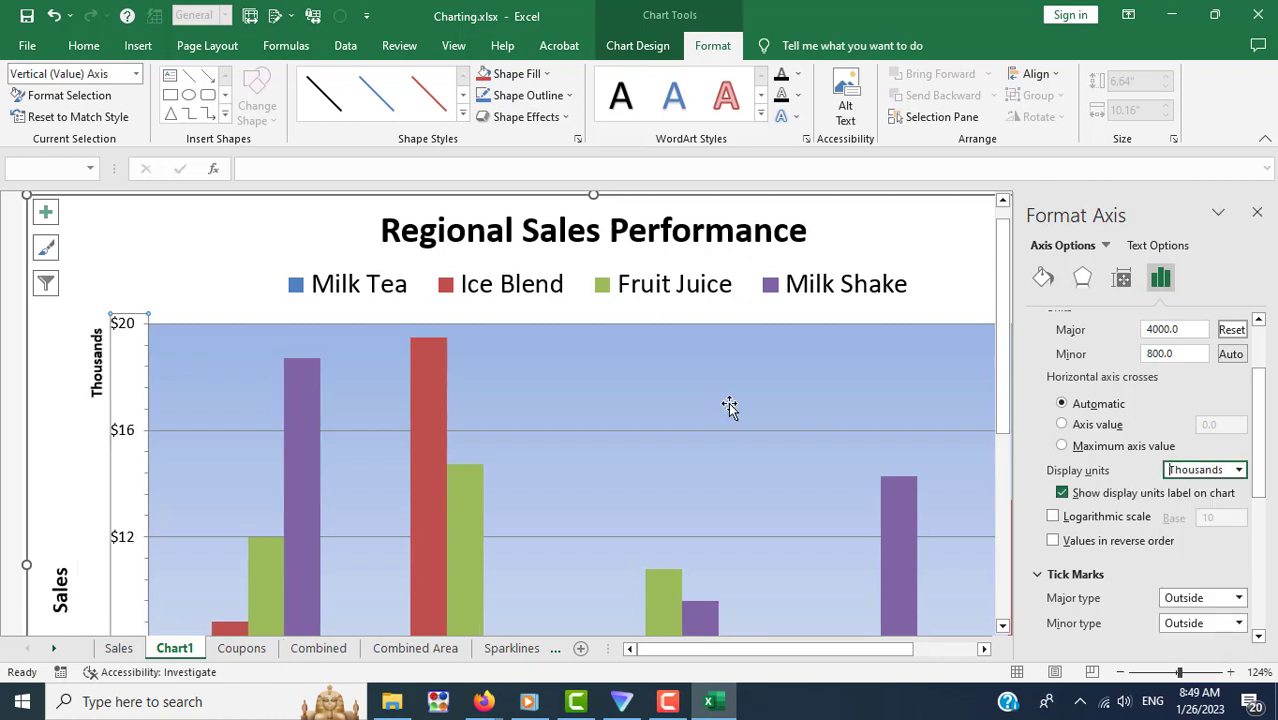
{"action": "scroll", "coordinate": [730, 408], "scroll_direction": "down", "scroll_amount": 1}
{"action": "scroll", "coordinate": [730, 408], "scroll_direction": "down", "scroll_amount": 2}
{"action": "scroll", "coordinate": [730, 408], "scroll_direction": "down", "scroll_amount": 2}
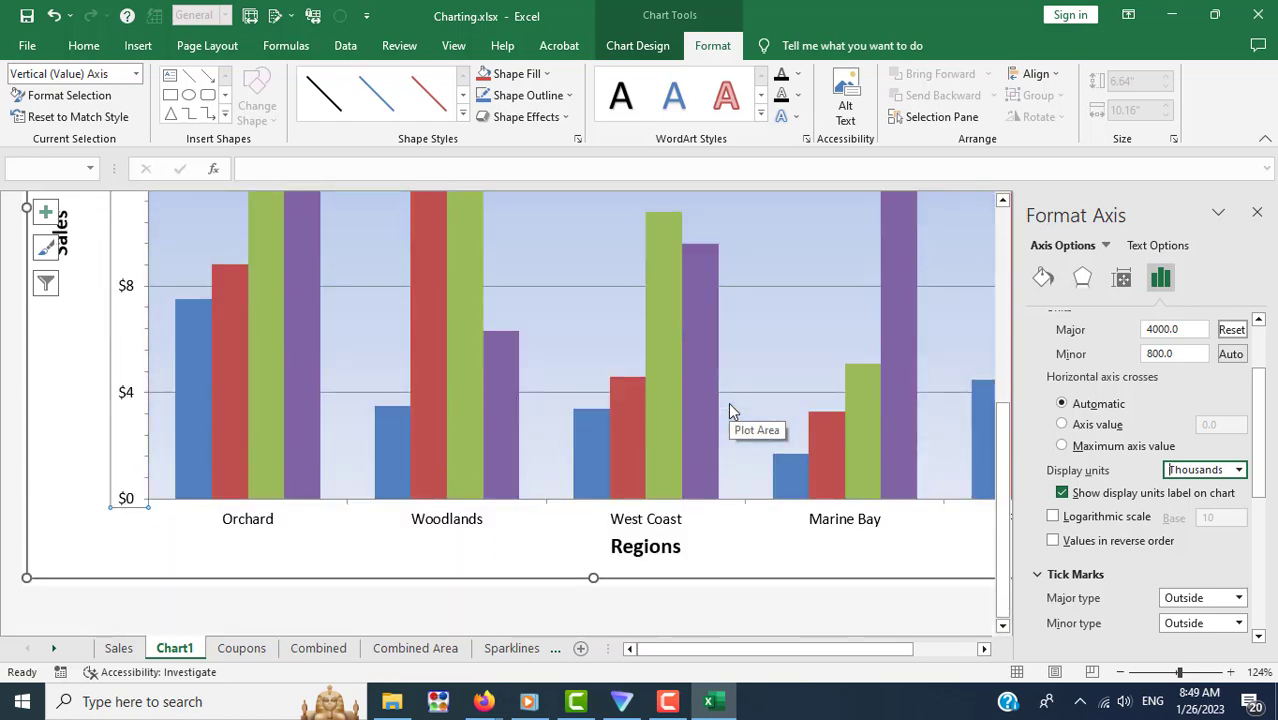
{"action": "scroll", "coordinate": [730, 408], "scroll_direction": "up", "scroll_amount": 2}
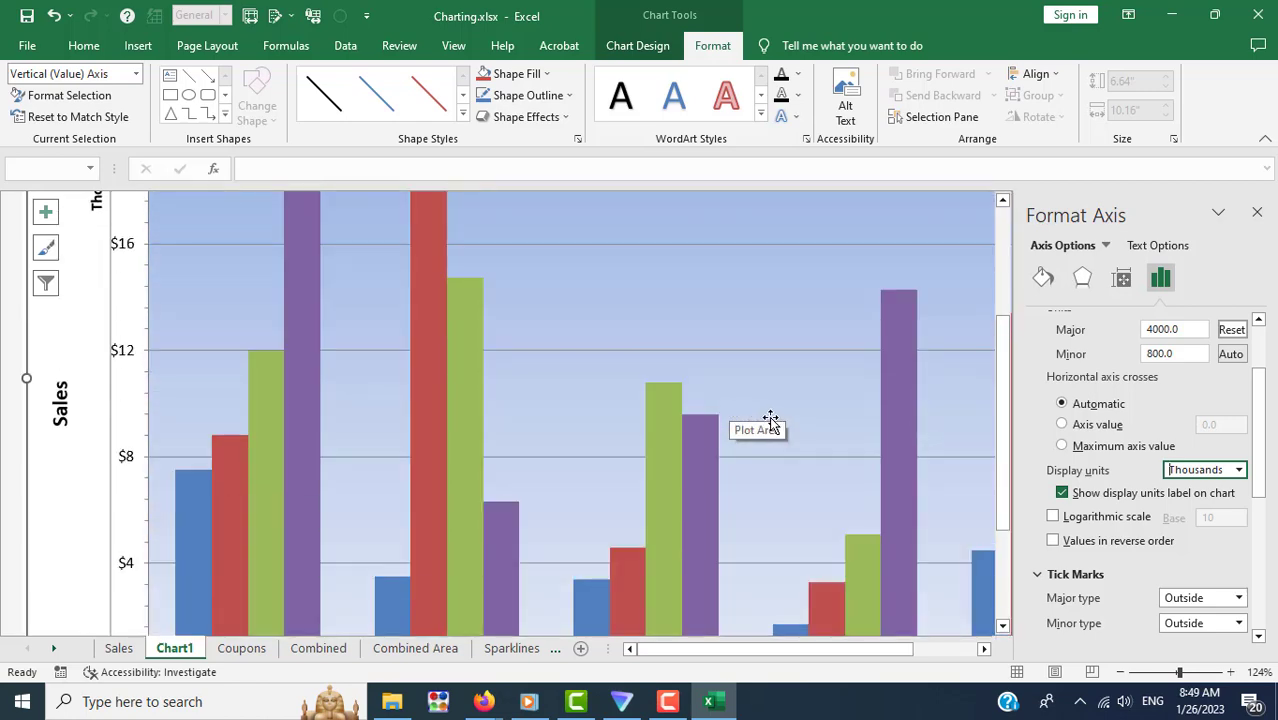
{"action": "scroll", "coordinate": [770, 420], "scroll_direction": "up", "scroll_amount": 1}
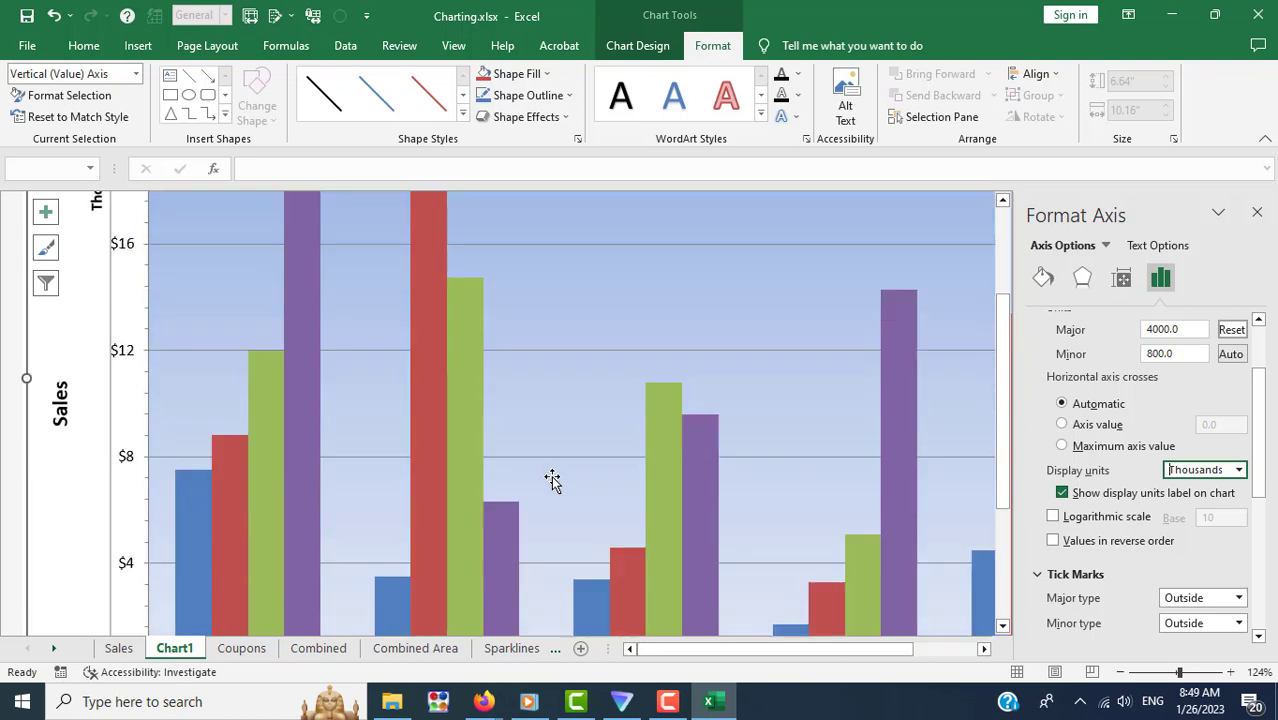
{"action": "scroll", "coordinate": [540, 478], "scroll_direction": "down", "scroll_amount": 1}
{"action": "scroll", "coordinate": [550, 480], "scroll_direction": "down", "scroll_amount": 2}
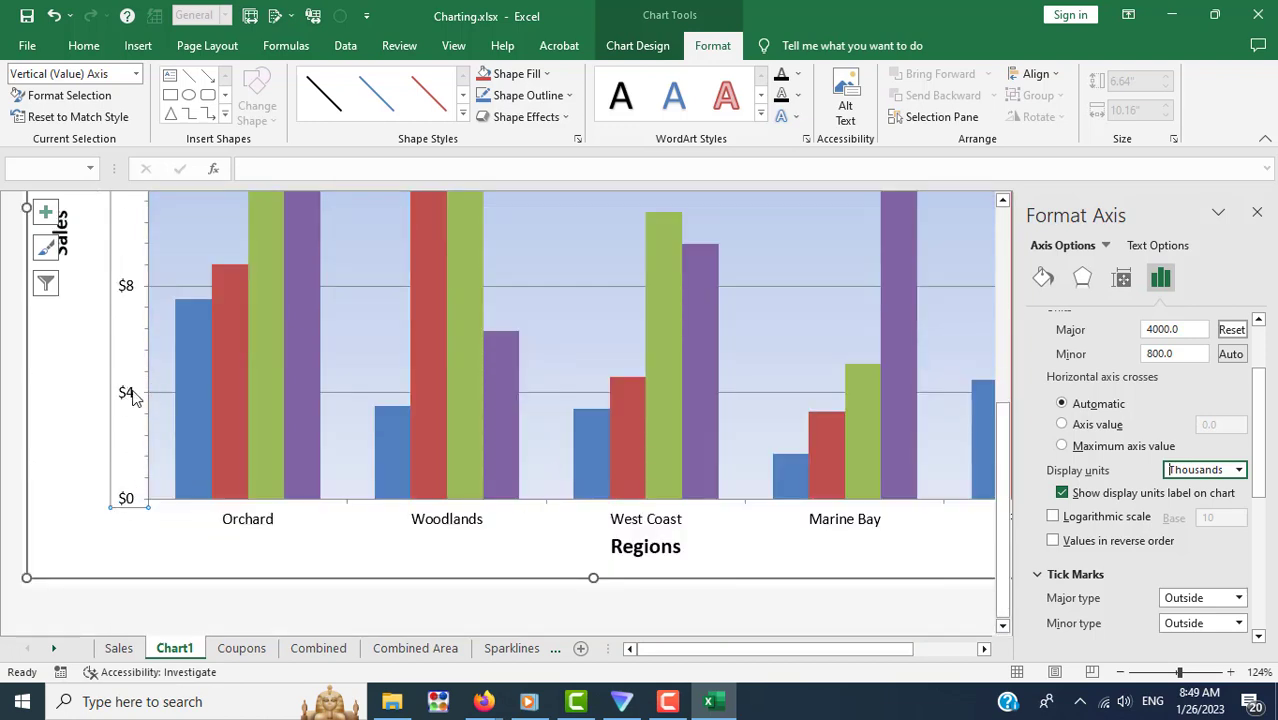
{"action": "scroll", "coordinate": [502, 537], "scroll_direction": "up", "scroll_amount": 1}
{"action": "scroll", "coordinate": [502, 537], "scroll_direction": "up", "scroll_amount": 3}
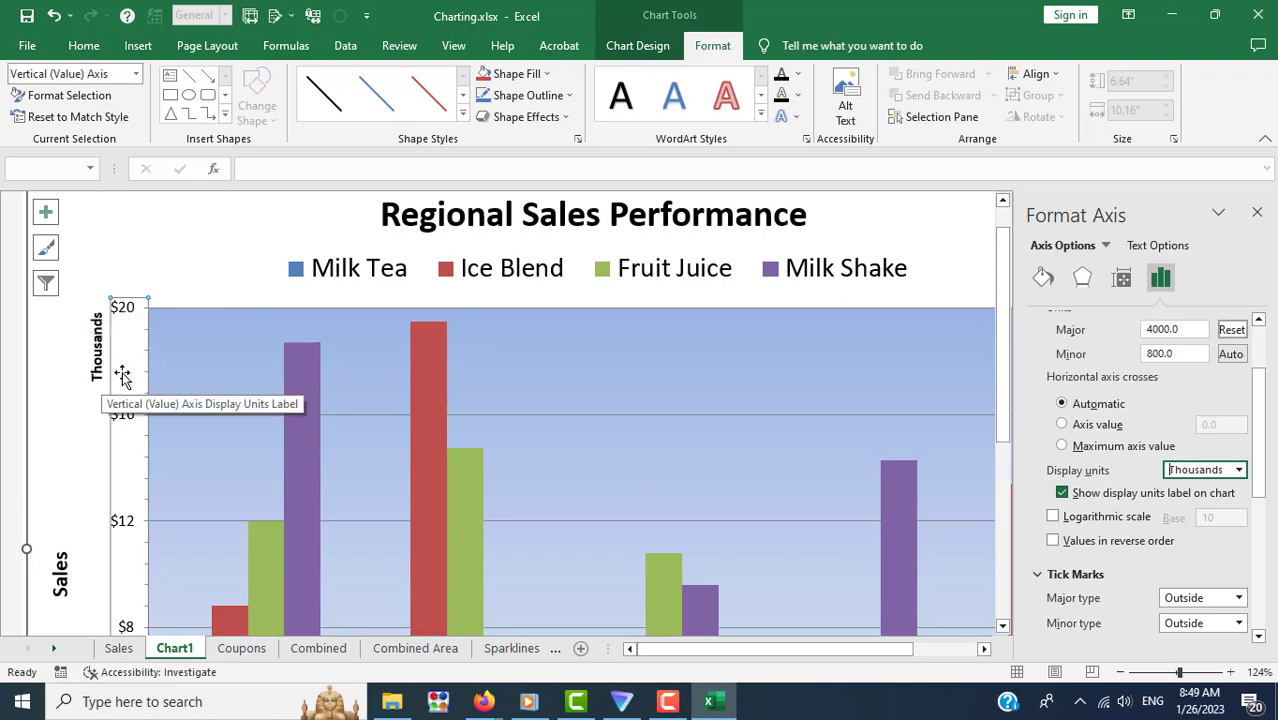
Step: Scroll the lesson to the original versus Thousands axis scale example charts
{"action": "key", "text": "alt+Tab"}
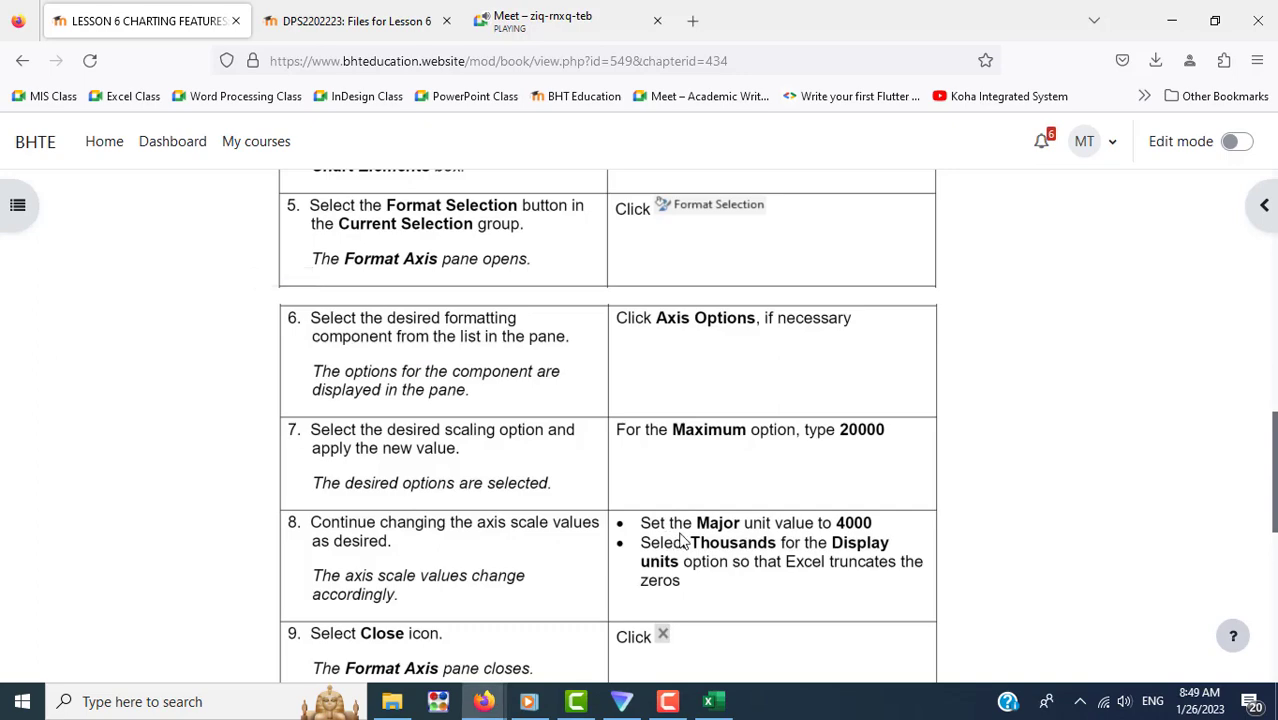
{"action": "scroll", "coordinate": [1140, 487], "scroll_direction": "down", "scroll_amount": 5}
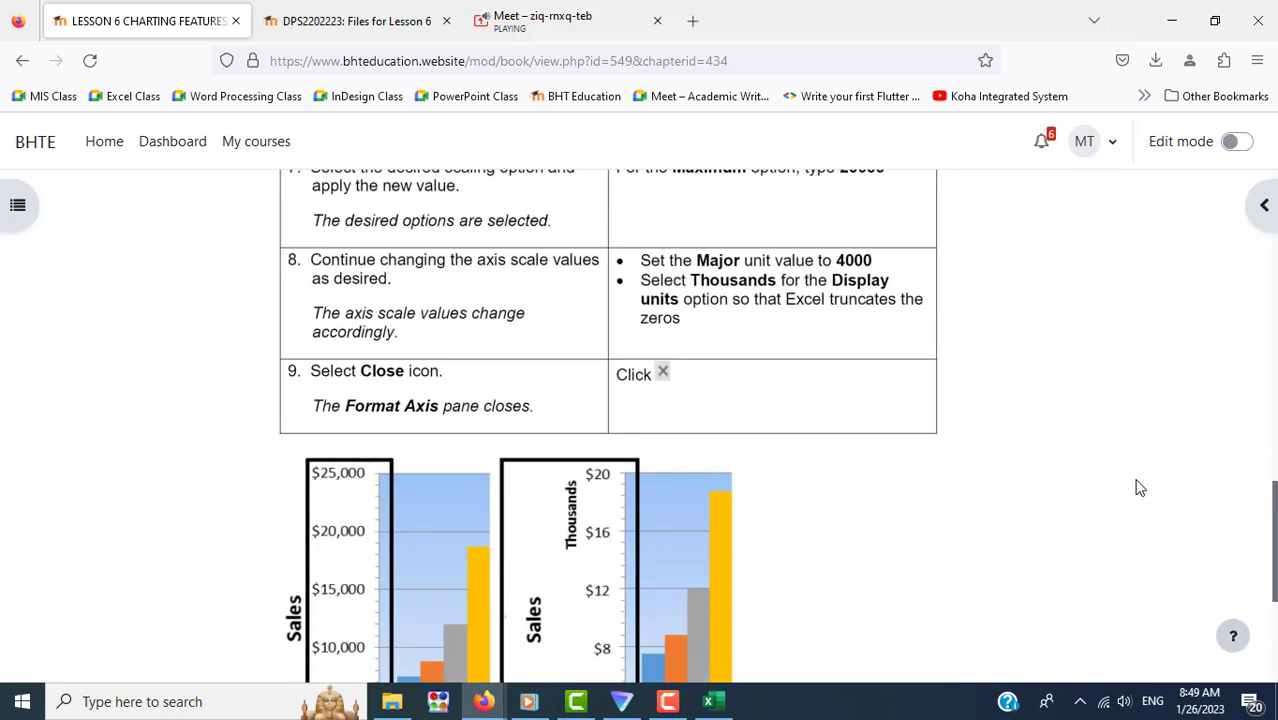
{"action": "scroll", "coordinate": [1137, 487], "scroll_direction": "down", "scroll_amount": 2}
{"action": "scroll", "coordinate": [1137, 487], "scroll_direction": "down", "scroll_amount": 3}
{"action": "scroll", "coordinate": [1137, 487], "scroll_direction": "up", "scroll_amount": 5}
{"action": "scroll", "coordinate": [736, 503], "scroll_direction": "down", "scroll_amount": 5}
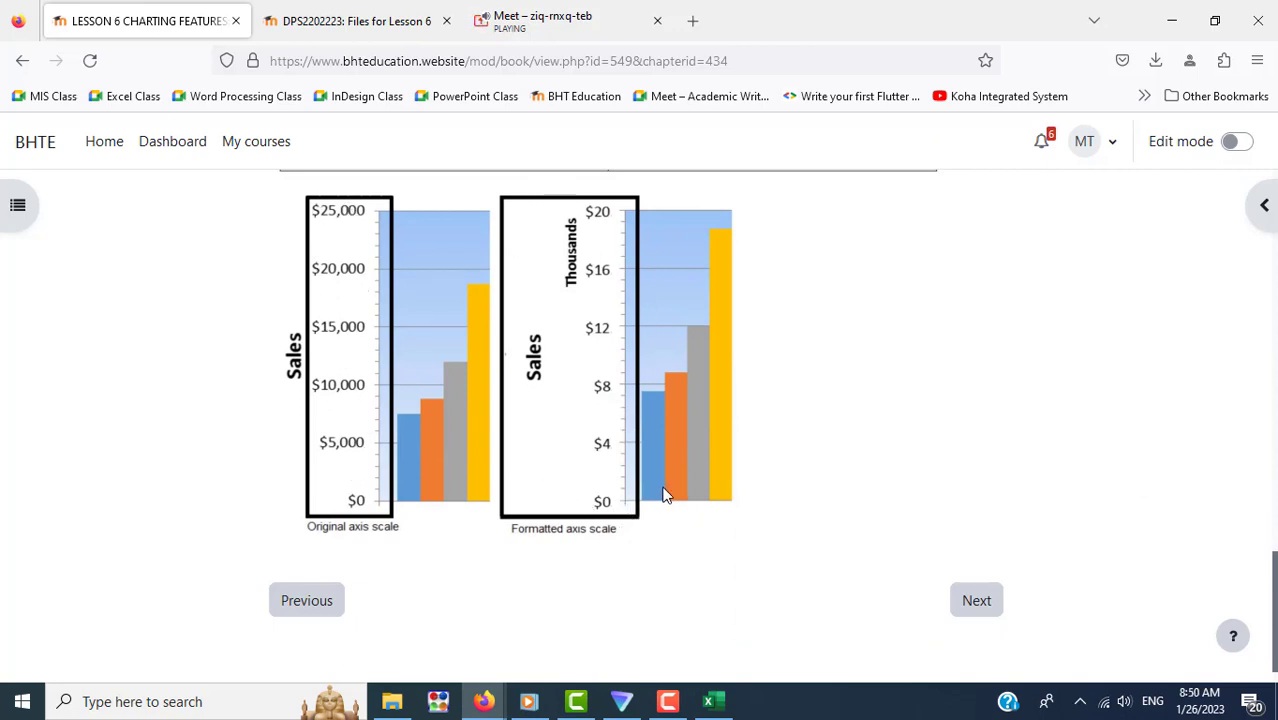
Step: Close the Format Axis pane on the Excel chart
{"action": "key", "text": "alt+Tab"}
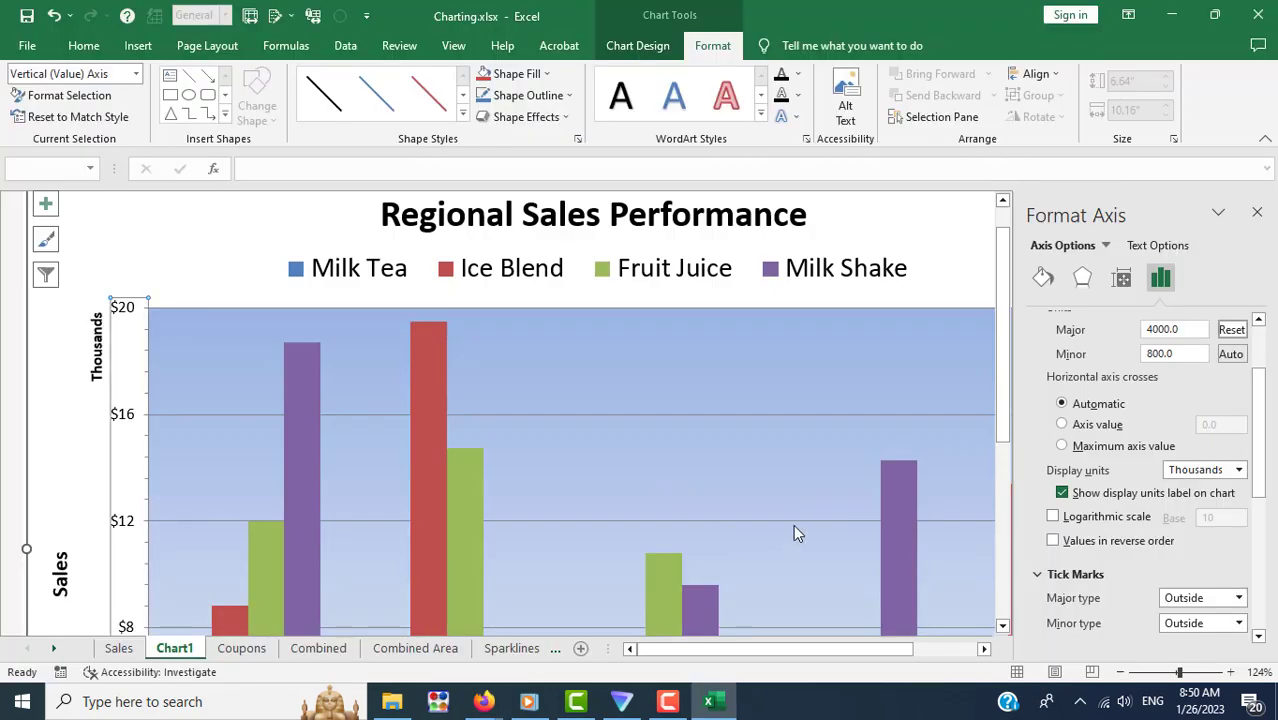
{"action": "scroll", "coordinate": [793, 528], "scroll_direction": "down", "scroll_amount": 3}
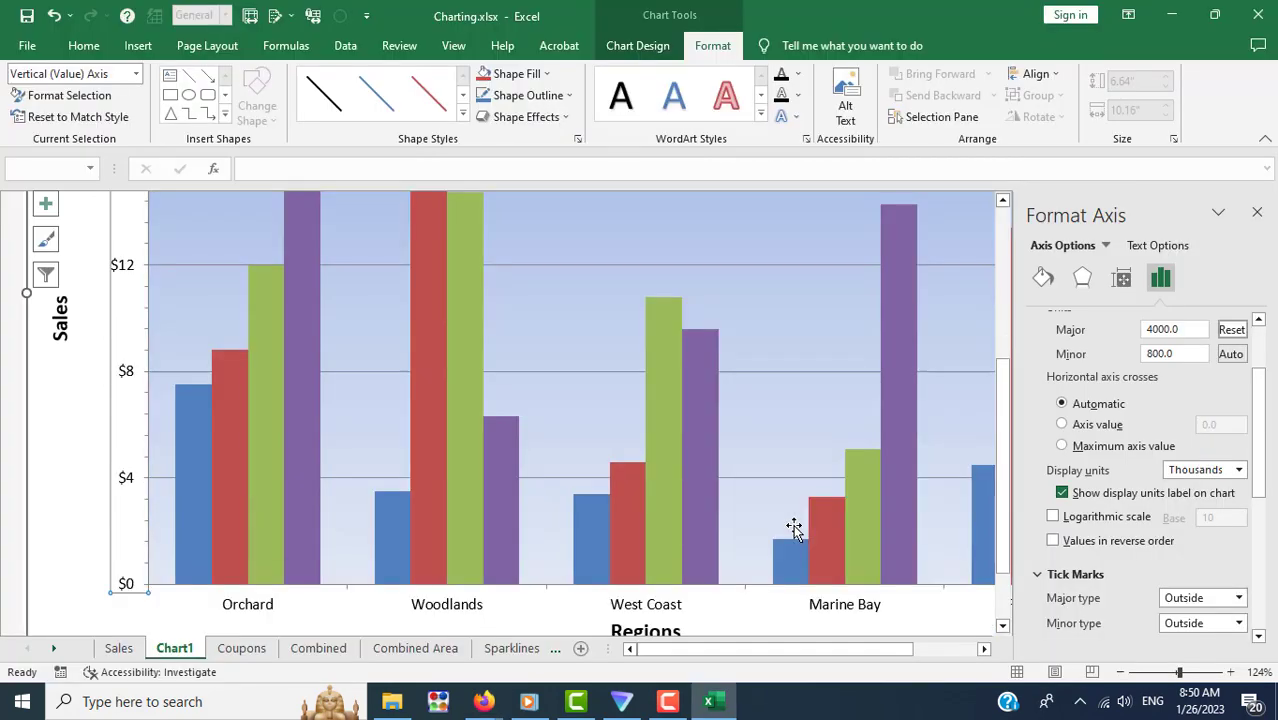
{"action": "left_click", "coordinate": [1257, 211]}
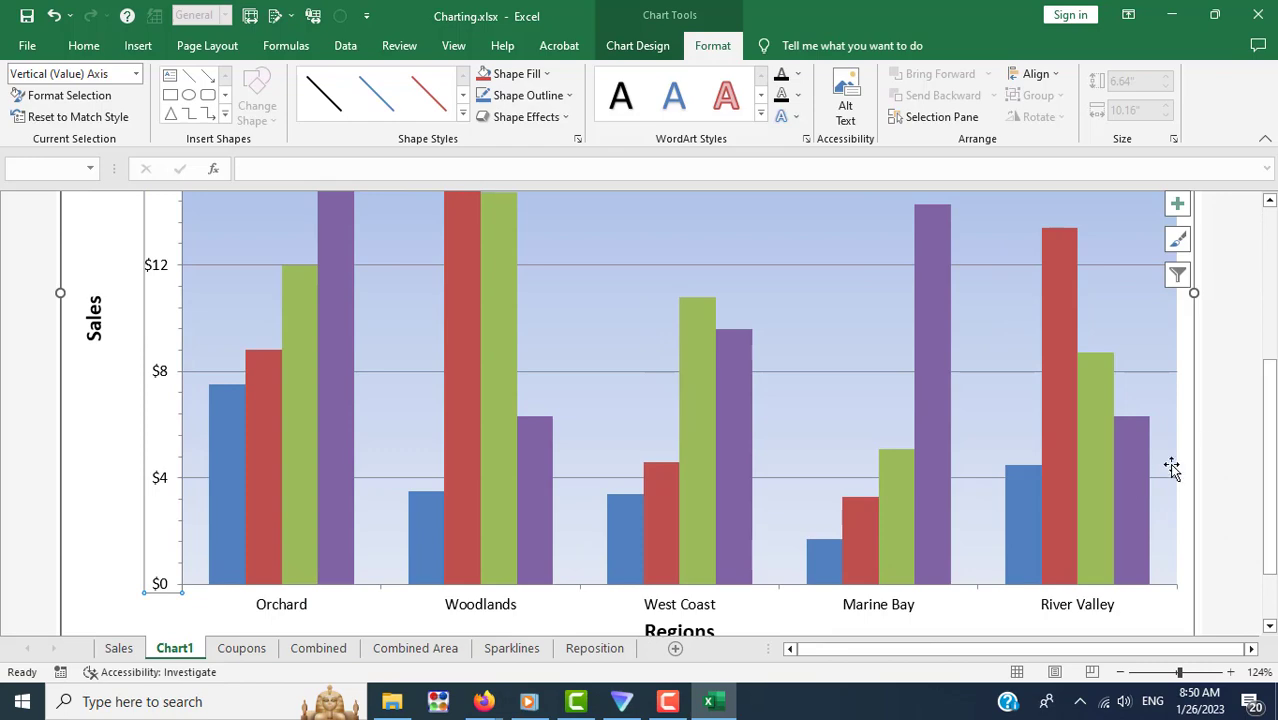
{"action": "key", "text": "alt+Tab"}
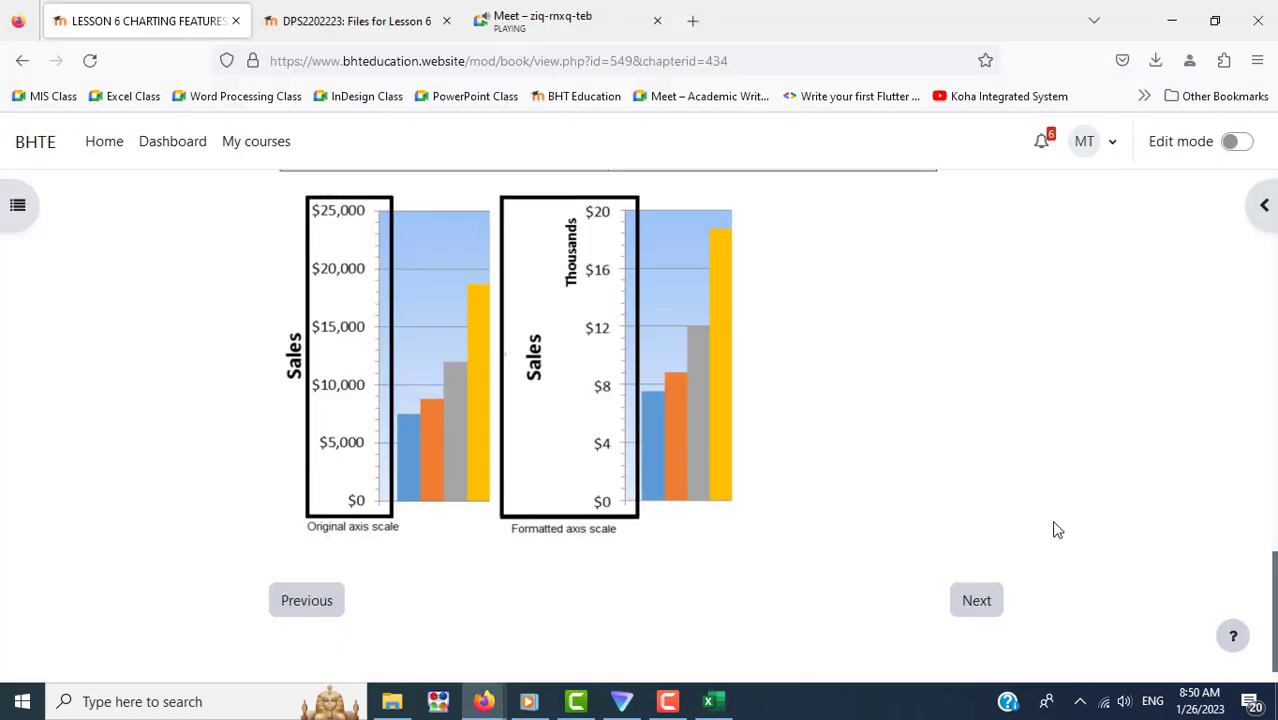
Step: Advance to the lesson chapter on formatting the Milk Shake data series
{"action": "left_click", "coordinate": [976, 603]}
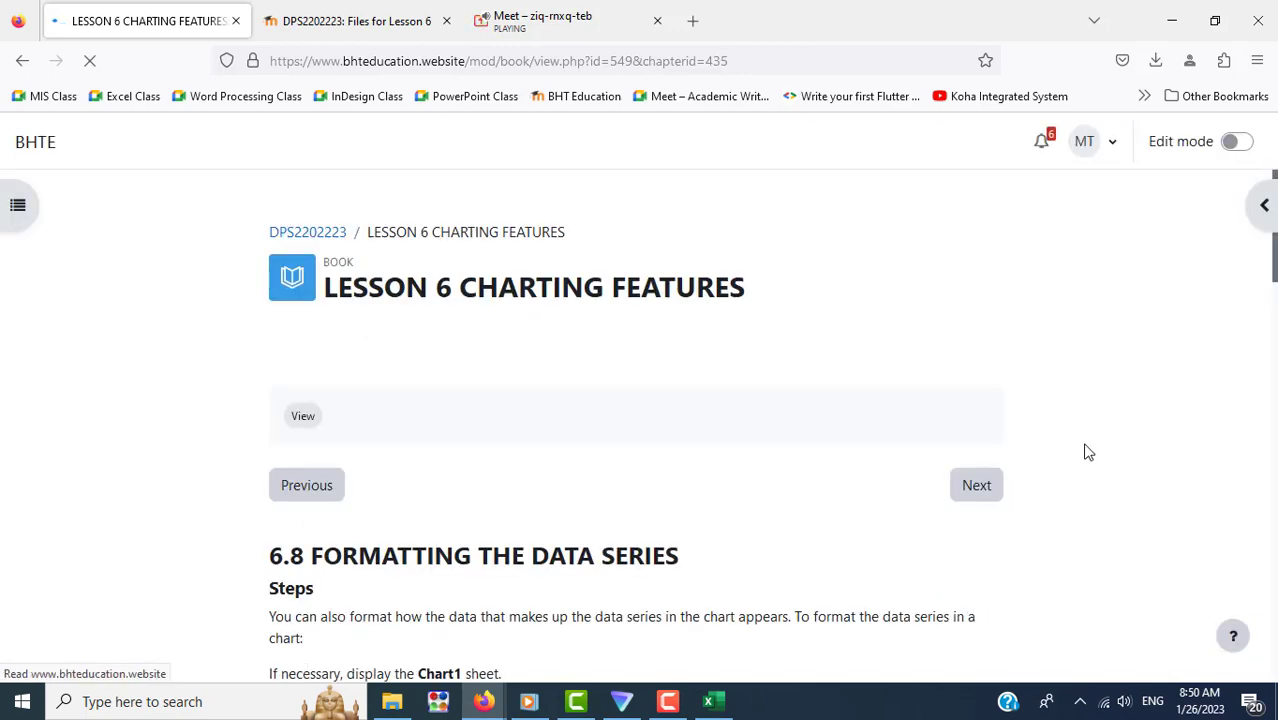
{"action": "scroll", "coordinate": [1092, 440], "scroll_direction": "down", "scroll_amount": 4}
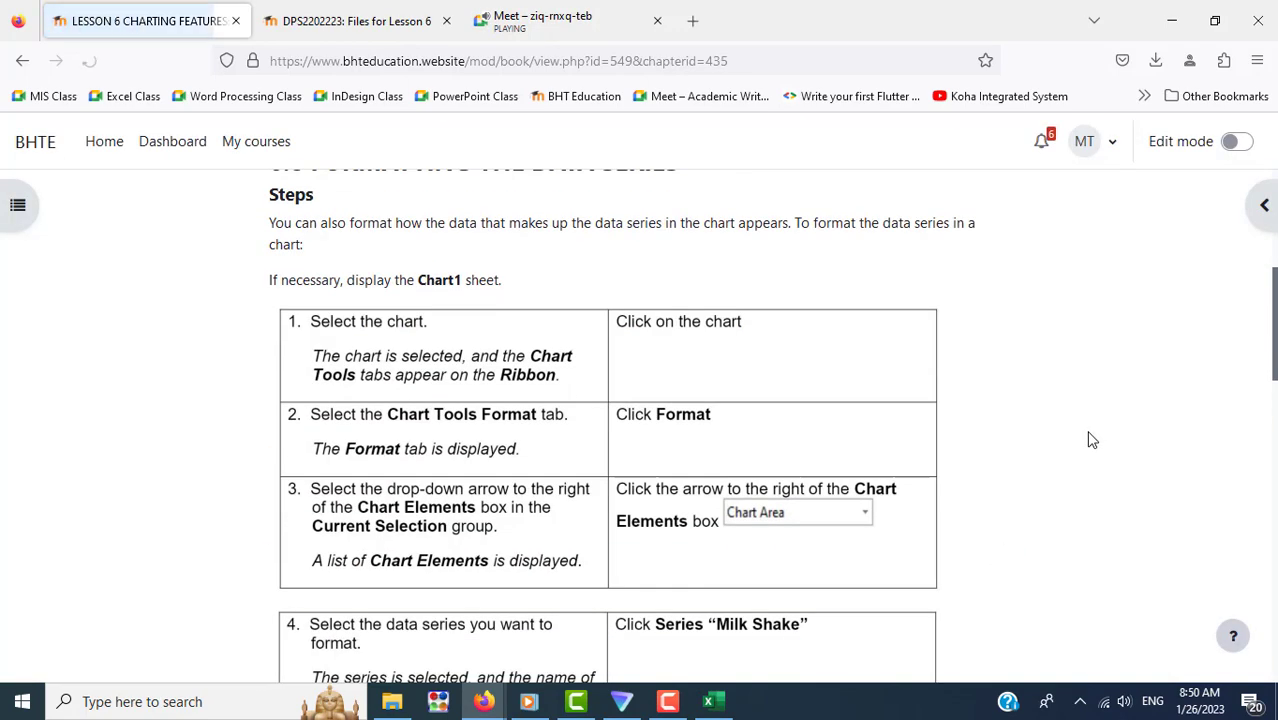
{"action": "scroll", "coordinate": [1092, 440], "scroll_direction": "down", "scroll_amount": 2}
{"action": "scroll", "coordinate": [1092, 440], "scroll_direction": "down", "scroll_amount": 4}
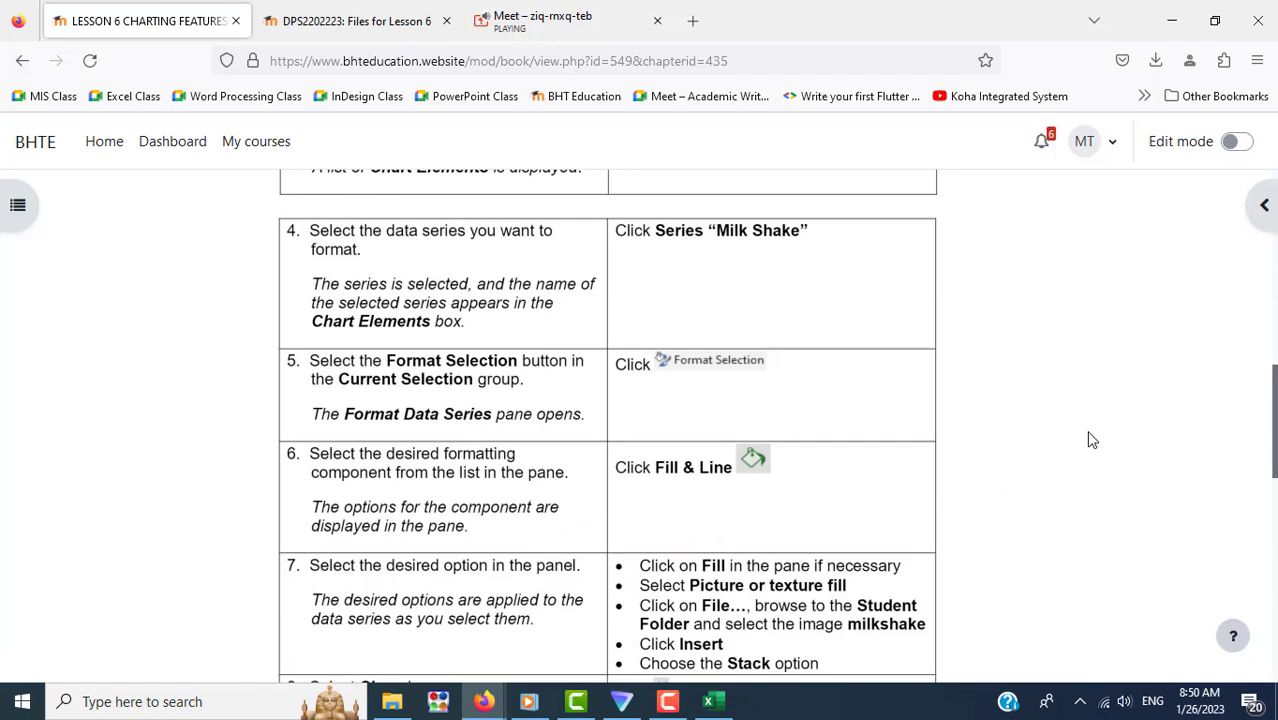
Step: Select Series "Milk Shake" from the chart's Chart Elements list
{"action": "key", "text": "alt+Tab"}
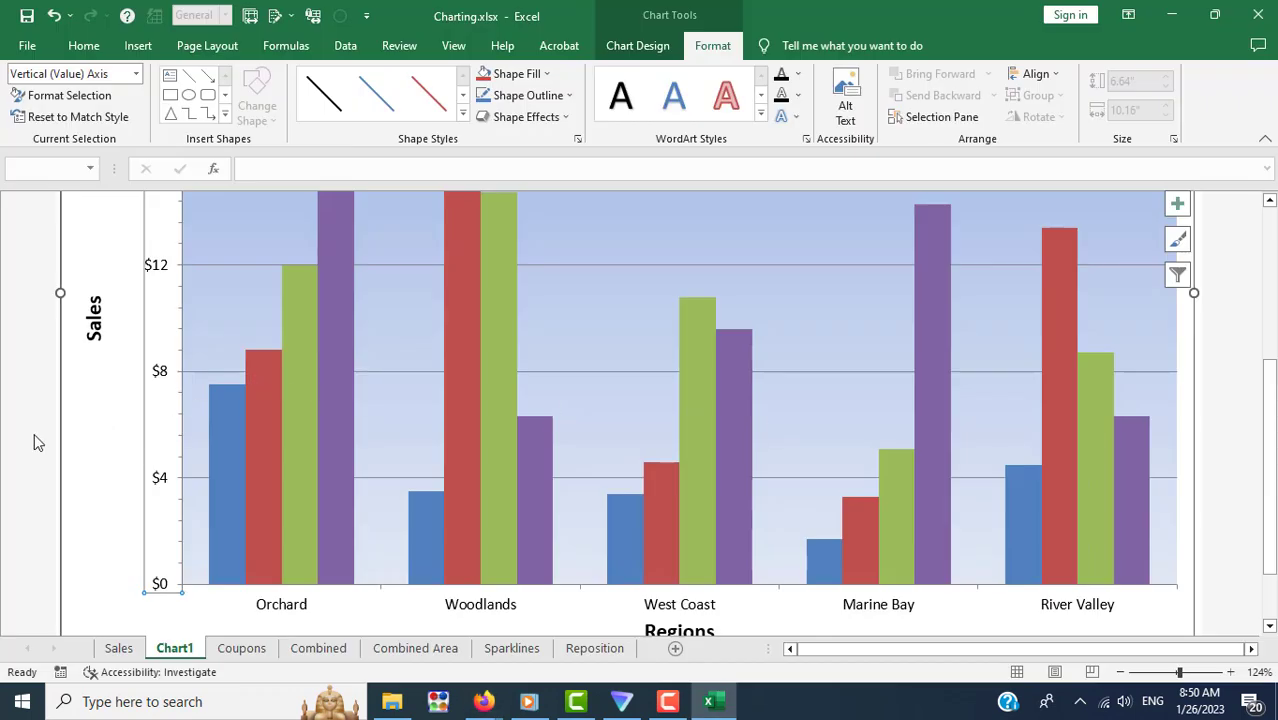
{"action": "scroll", "coordinate": [34, 433], "scroll_direction": "up", "scroll_amount": 3}
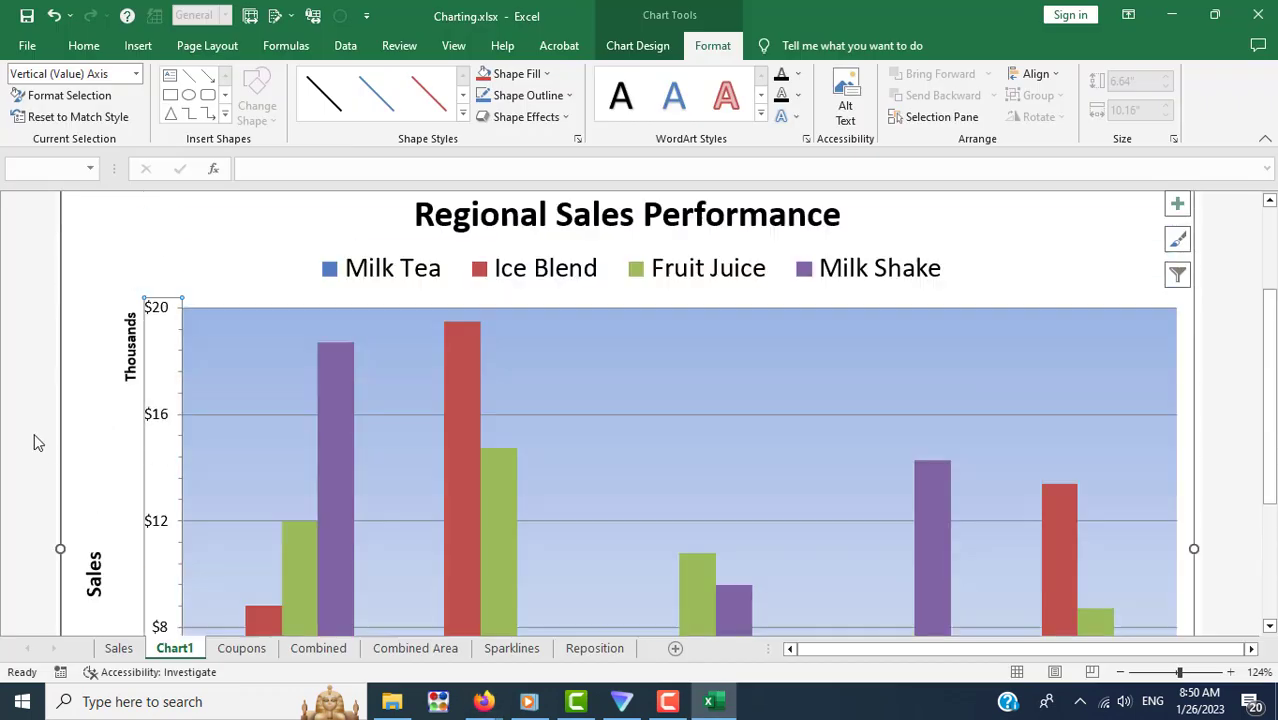
{"action": "left_click", "coordinate": [136, 74]}
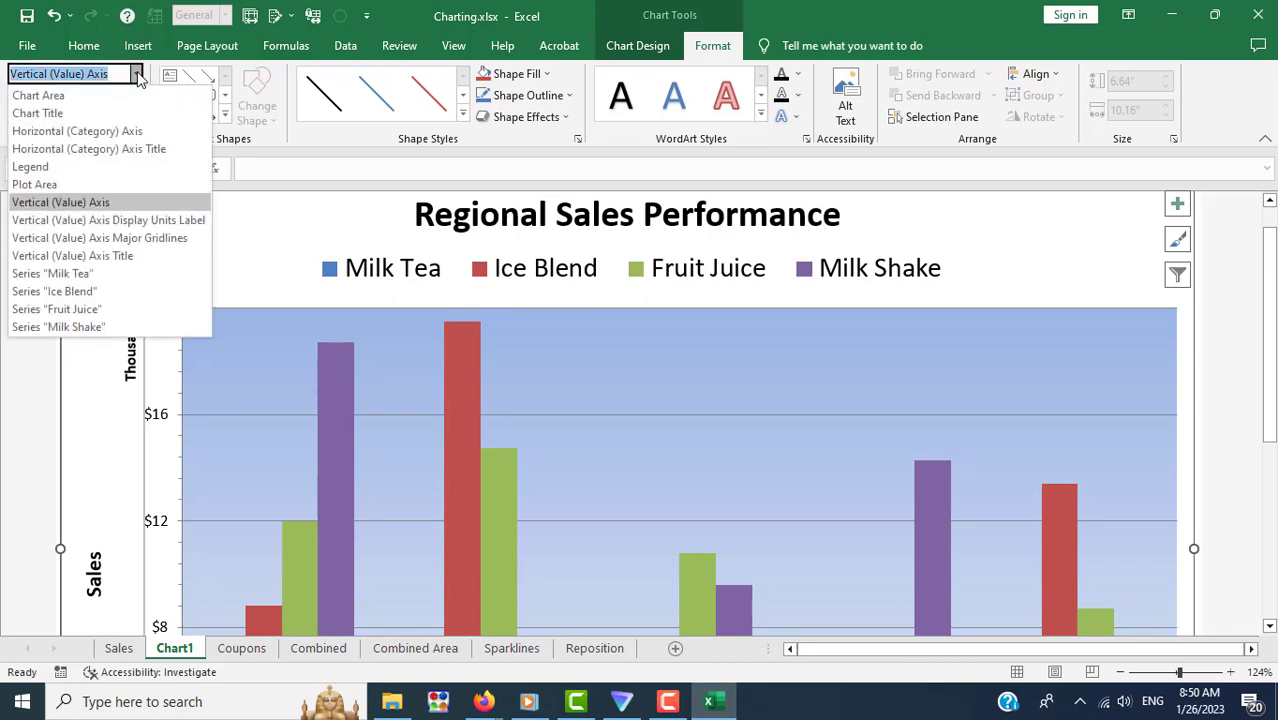
{"action": "left_click", "coordinate": [95, 327]}
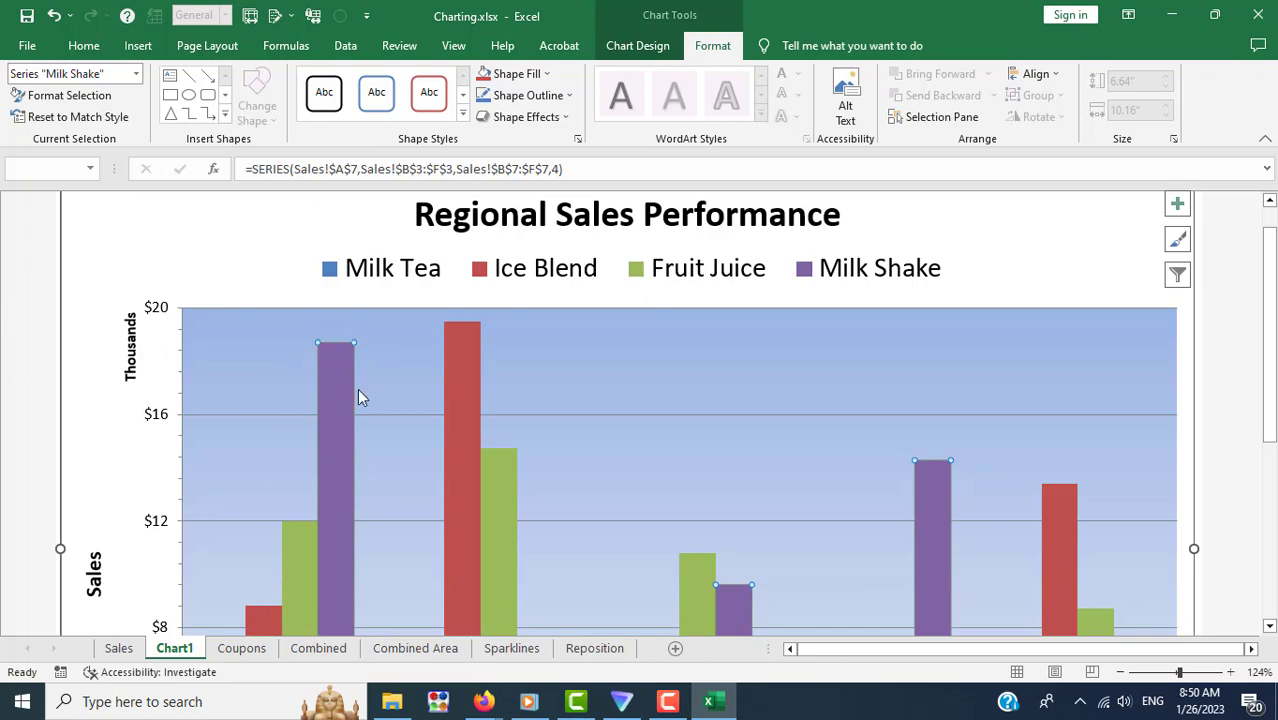
{"action": "key", "text": "alt+Tab"}
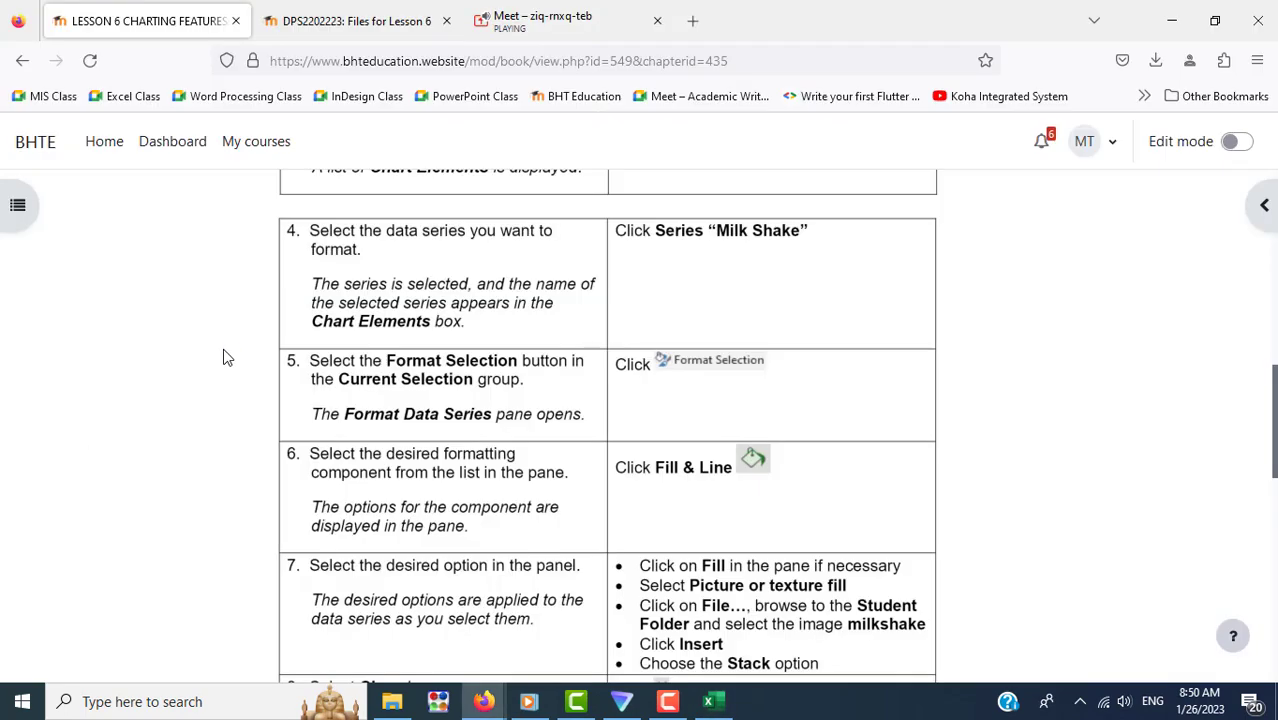
Step: Cross-check the lesson steps through step 8 while opening Format Data Series for Milk Shake
{"action": "scroll", "coordinate": [1076, 366], "scroll_direction": "down", "scroll_amount": 3}
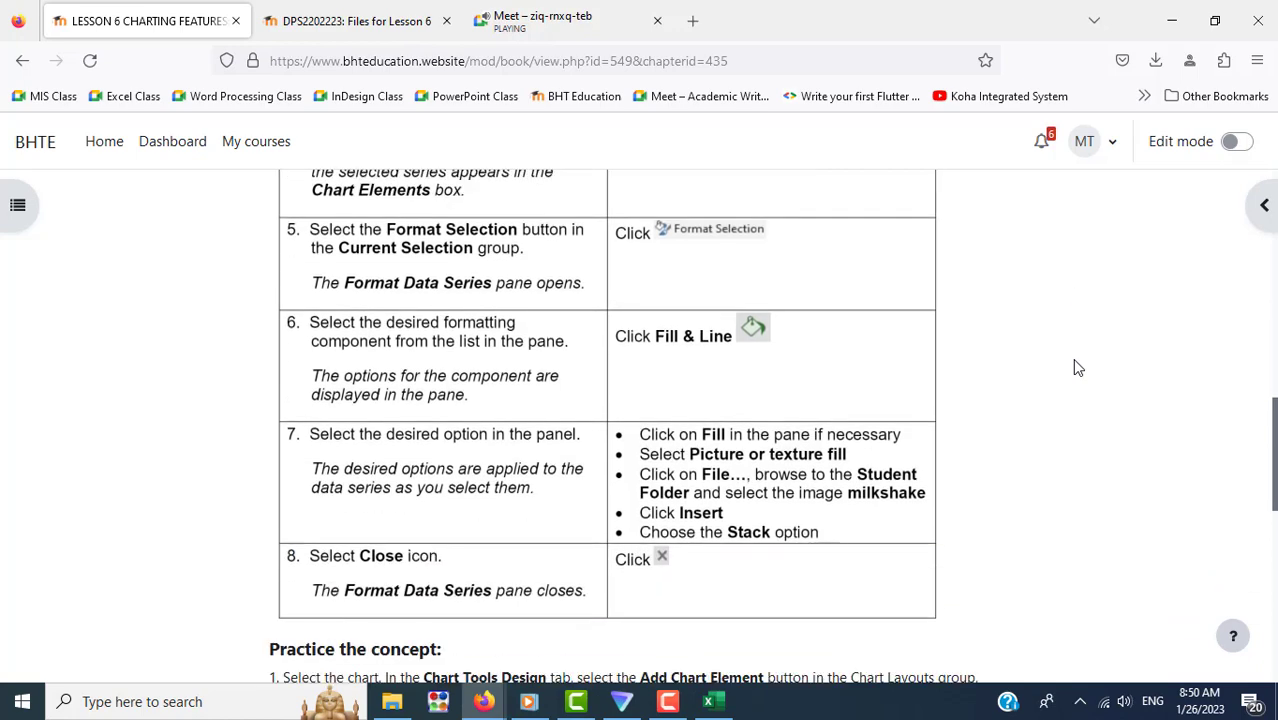
{"action": "scroll", "coordinate": [1076, 366], "scroll_direction": "down", "scroll_amount": 3}
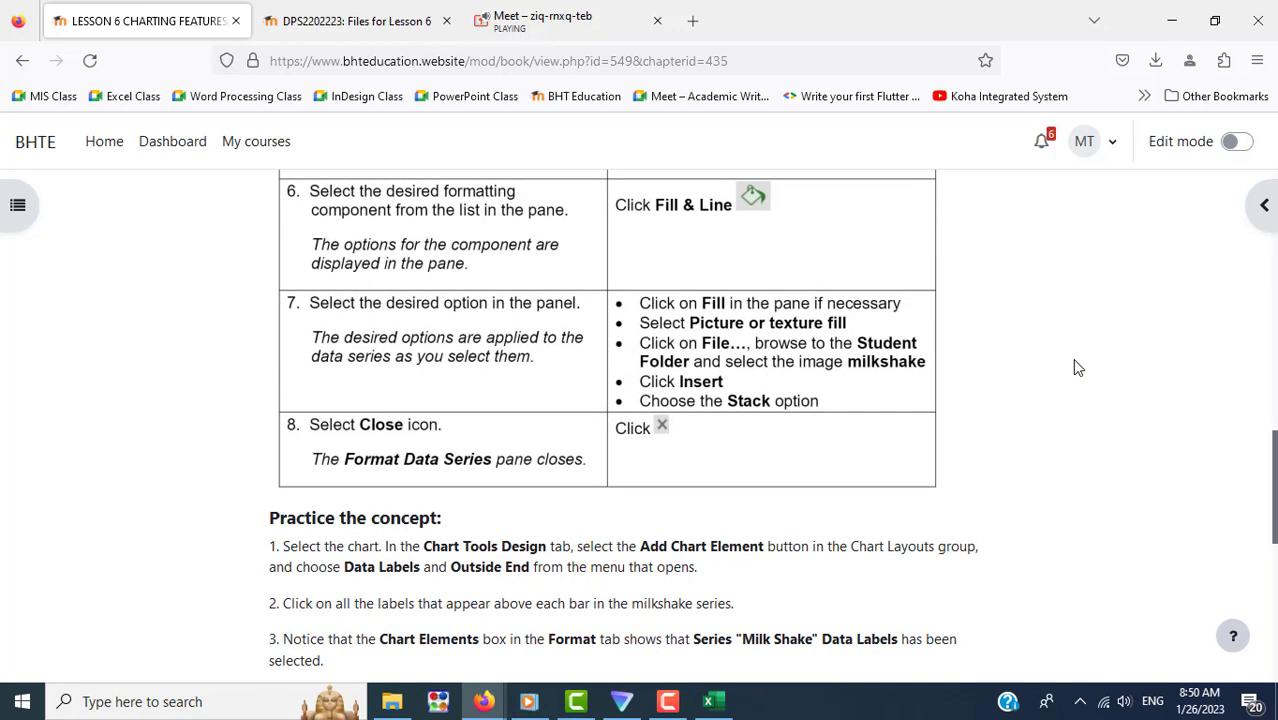
{"action": "key", "text": "alt+Tab"}
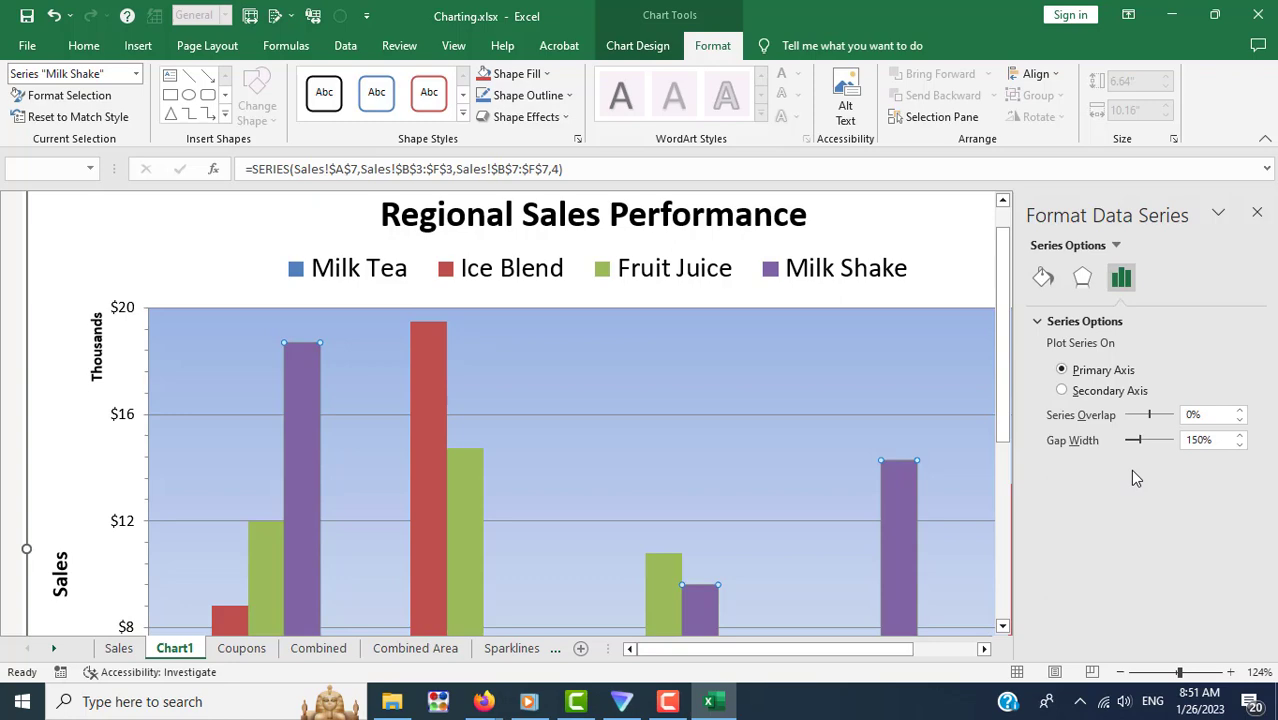
{"action": "key", "text": "alt+Tab"}
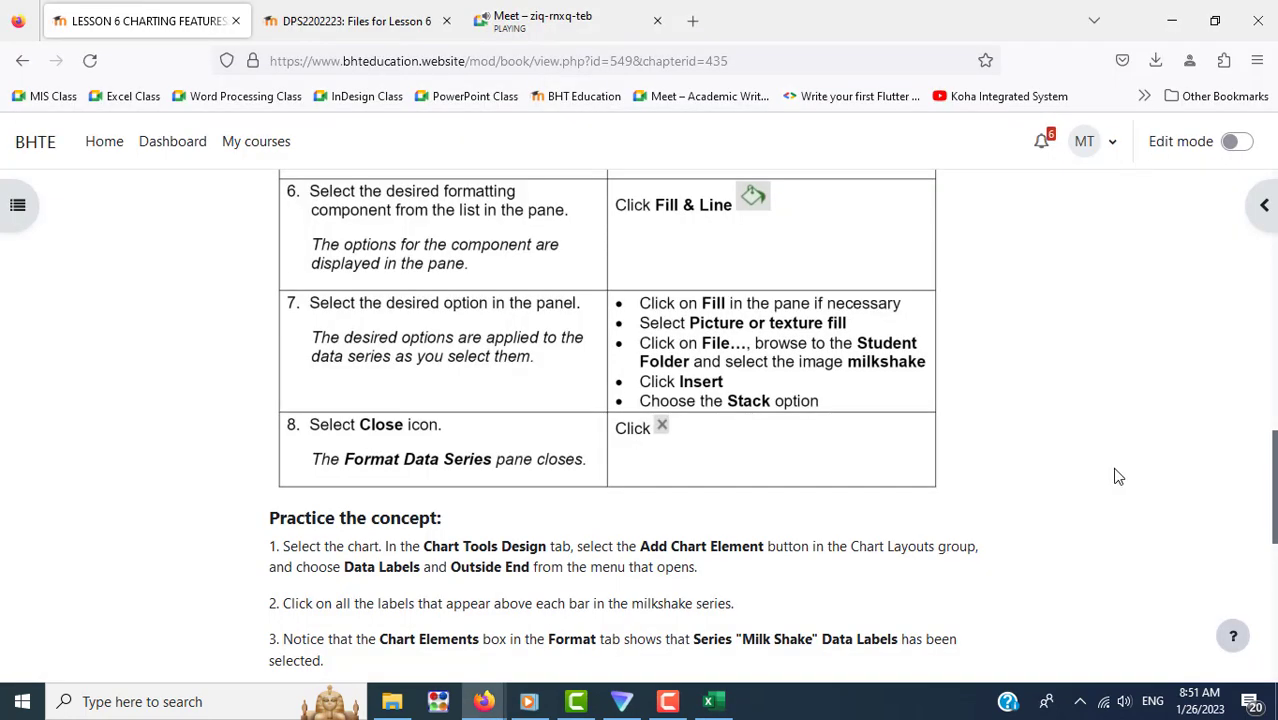
{"action": "scroll", "coordinate": [1094, 490], "scroll_direction": "up", "scroll_amount": 3}
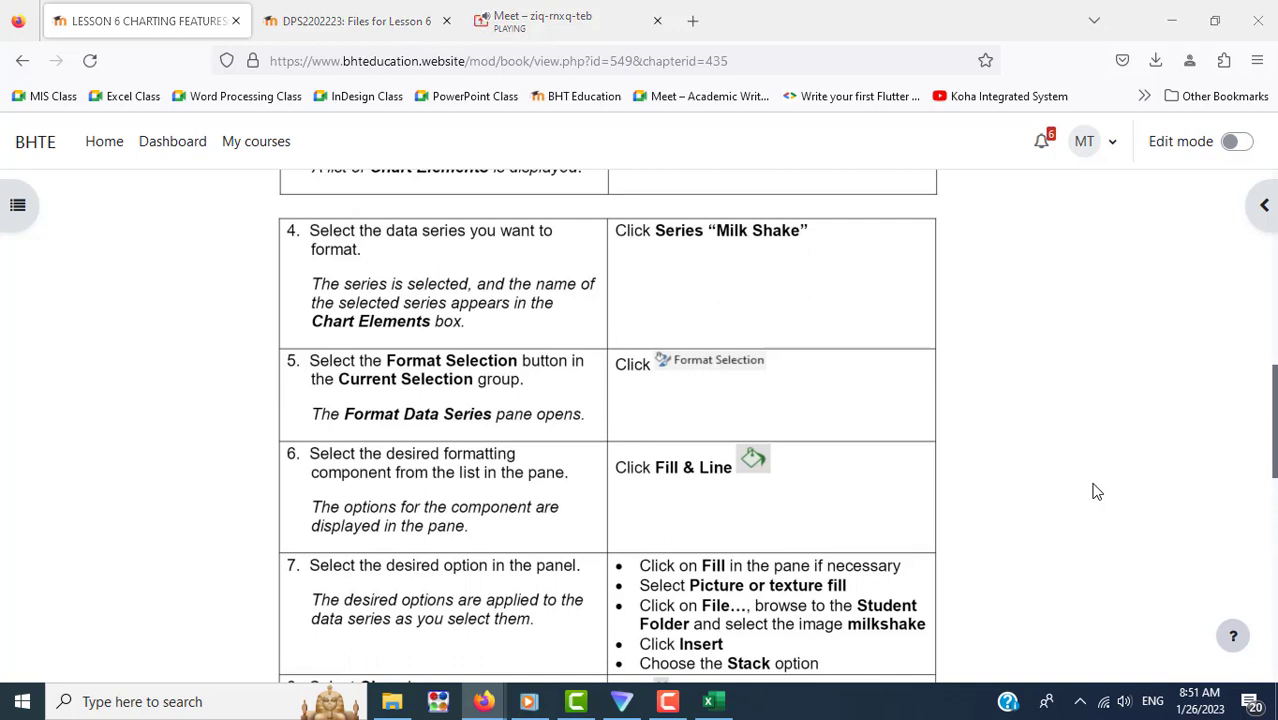
{"action": "key", "text": "alt+Tab"}
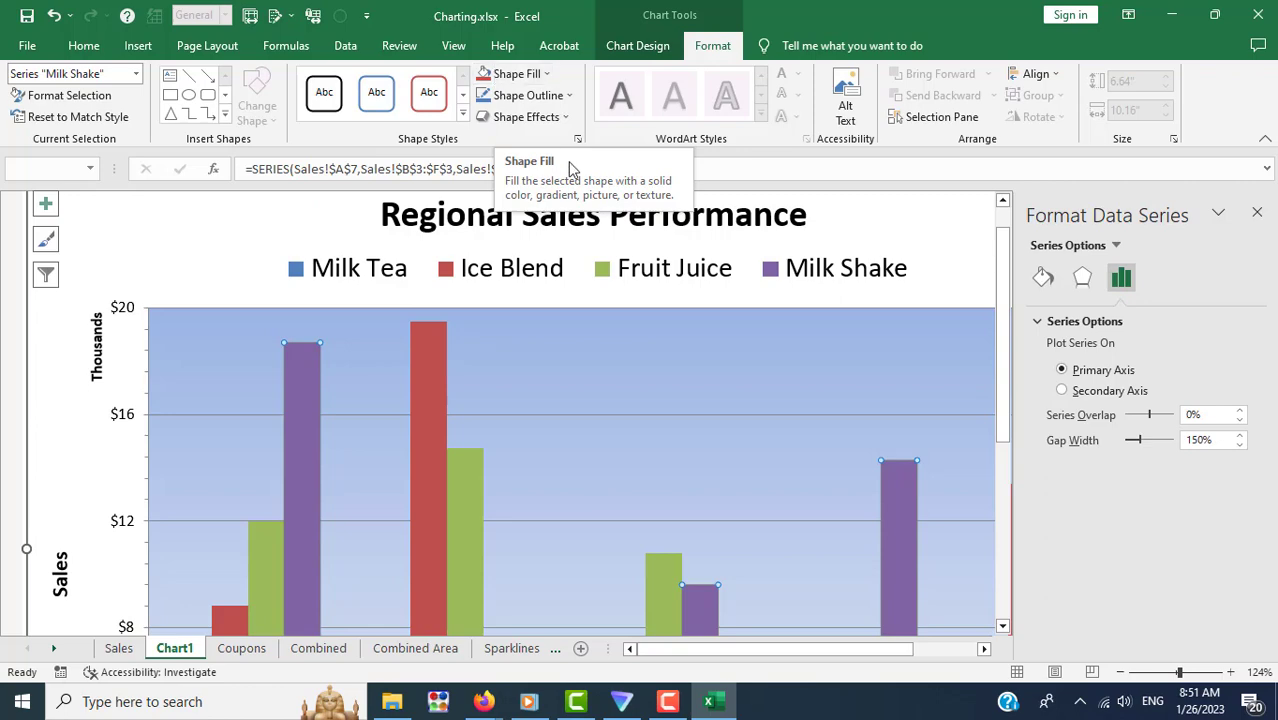
{"action": "key", "text": "alt+Tab"}
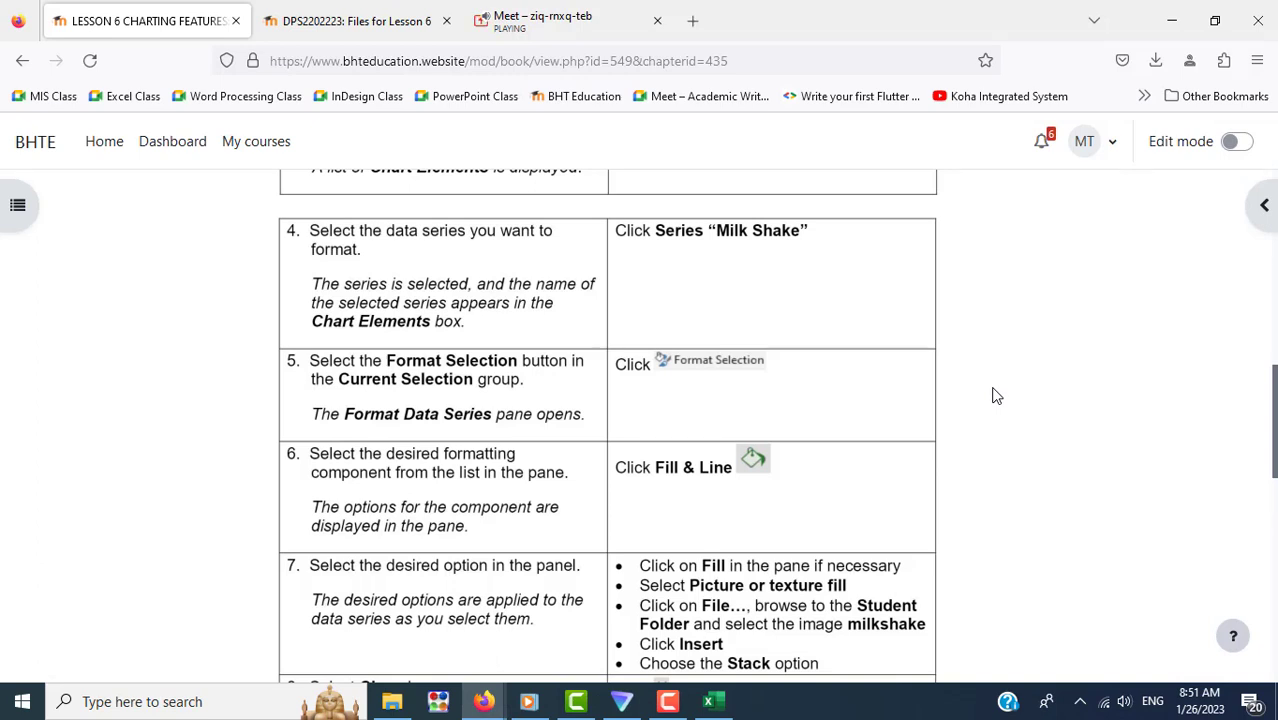
{"action": "scroll", "coordinate": [996, 396], "scroll_direction": "down", "scroll_amount": 2}
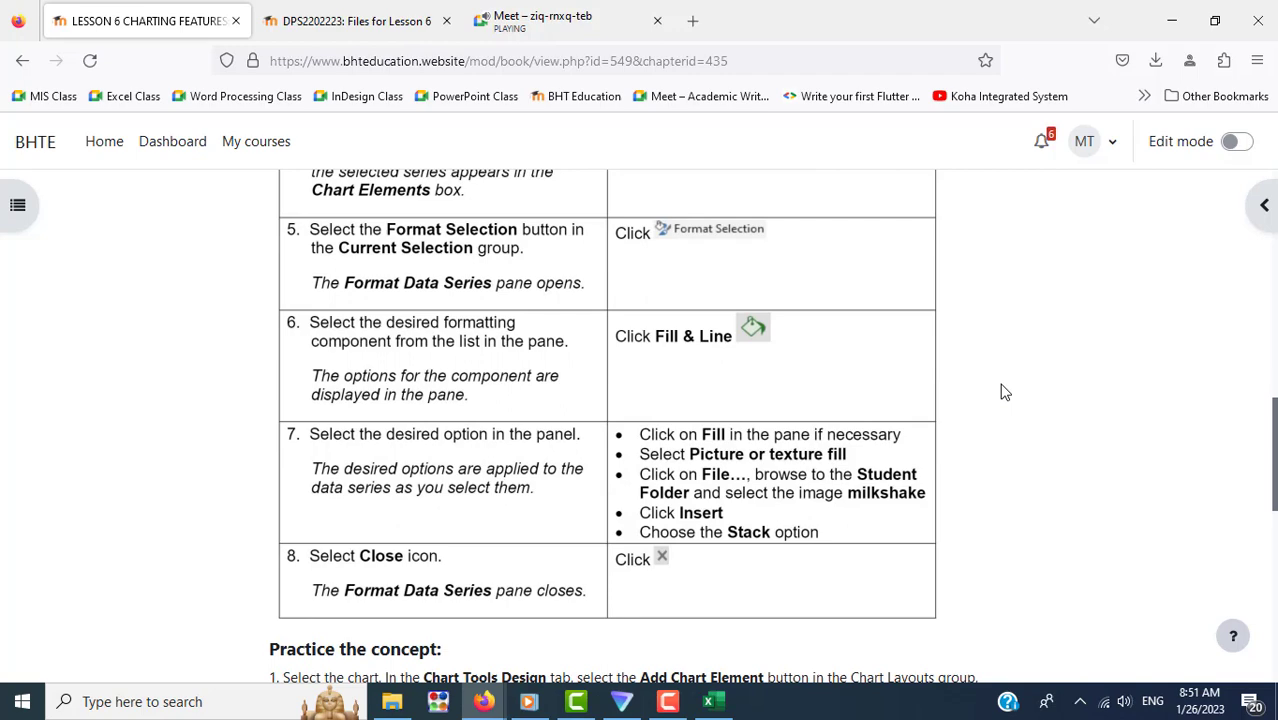
{"action": "key", "text": "alt+Tab"}
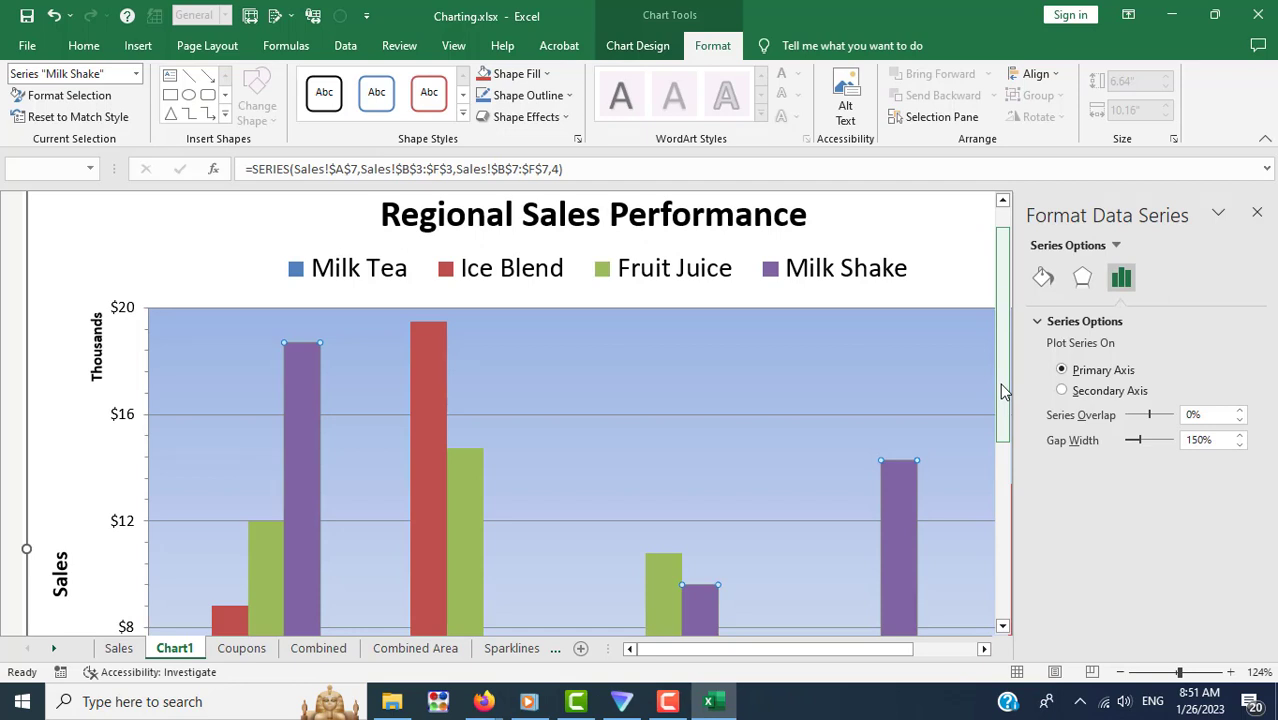
Step: Give the Milk Shake series a Picture or texture fill and bring up the Insert Pictures choices
{"action": "left_click", "coordinate": [1042, 284]}
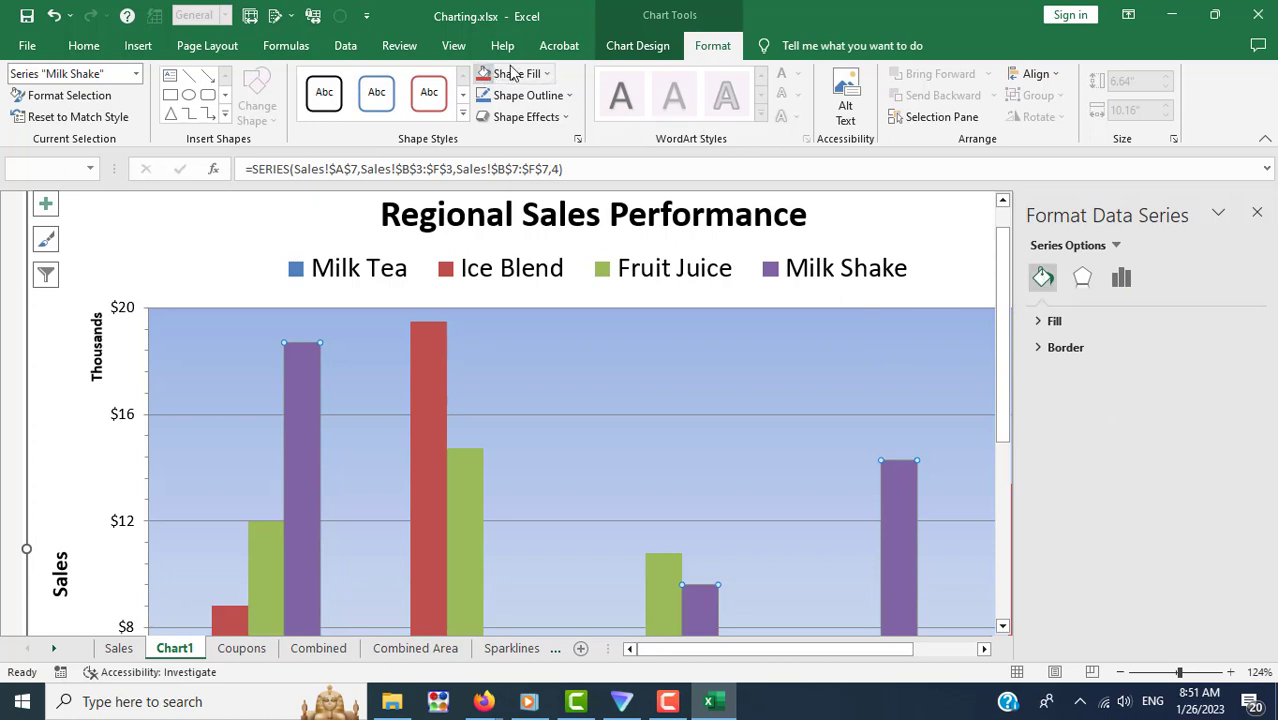
{"action": "left_click", "coordinate": [1037, 324]}
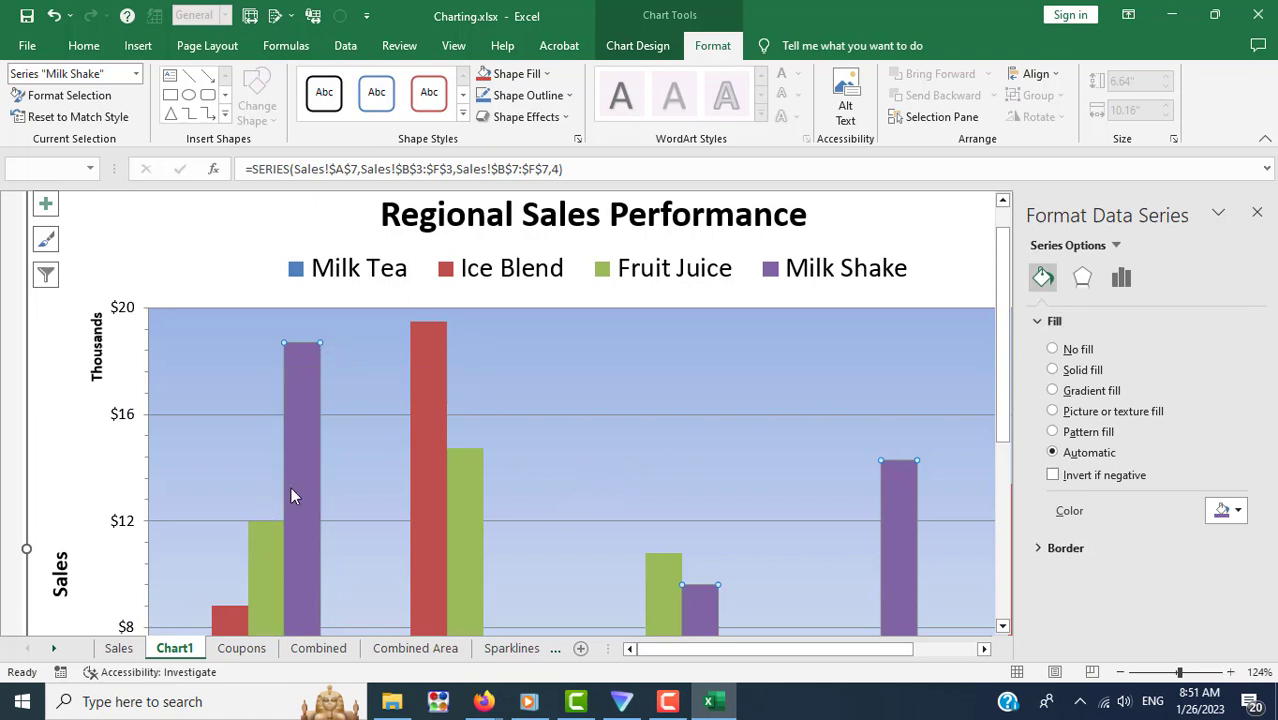
{"action": "left_click", "coordinate": [1052, 411]}
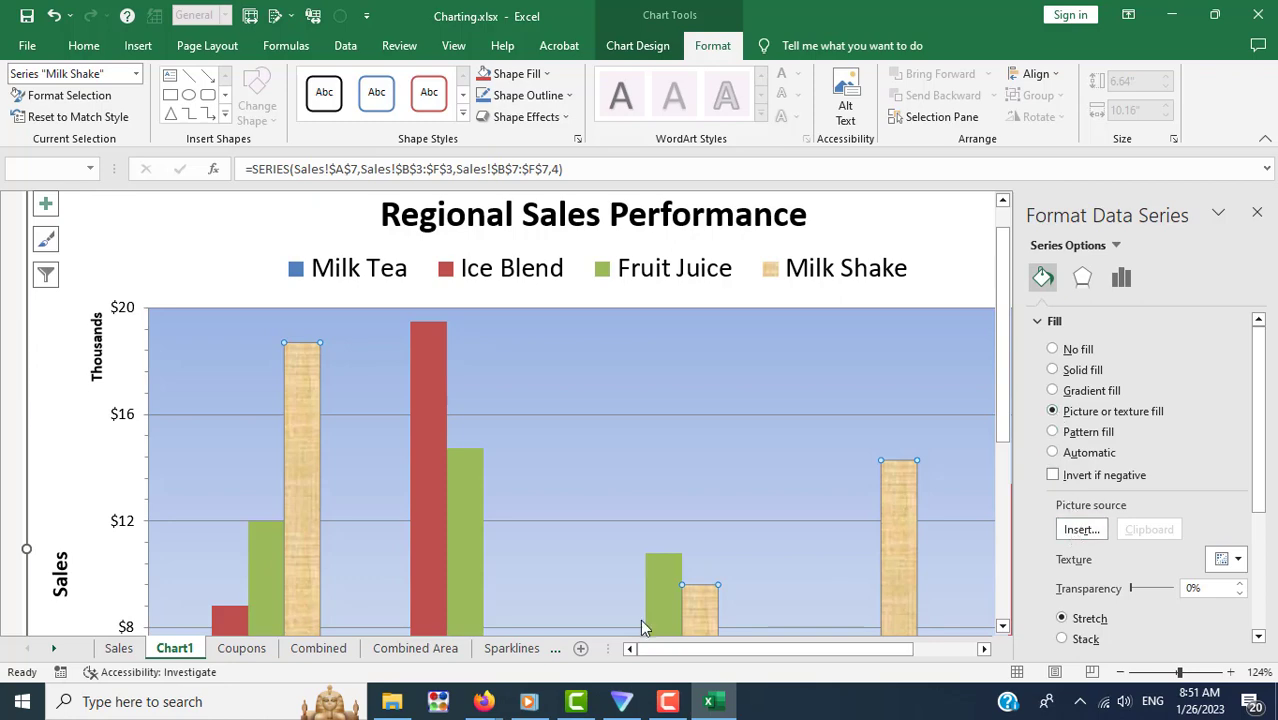
{"action": "key", "text": "alt+Tab"}
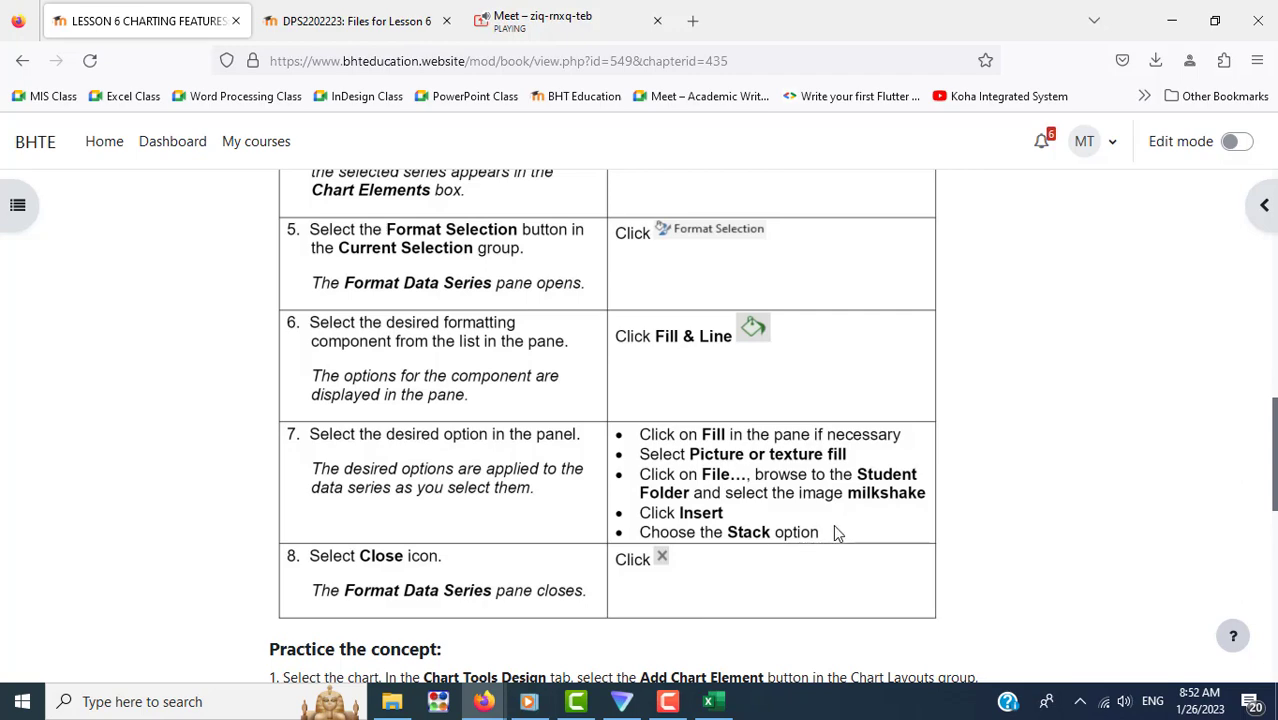
{"action": "key", "text": "alt+Tab"}
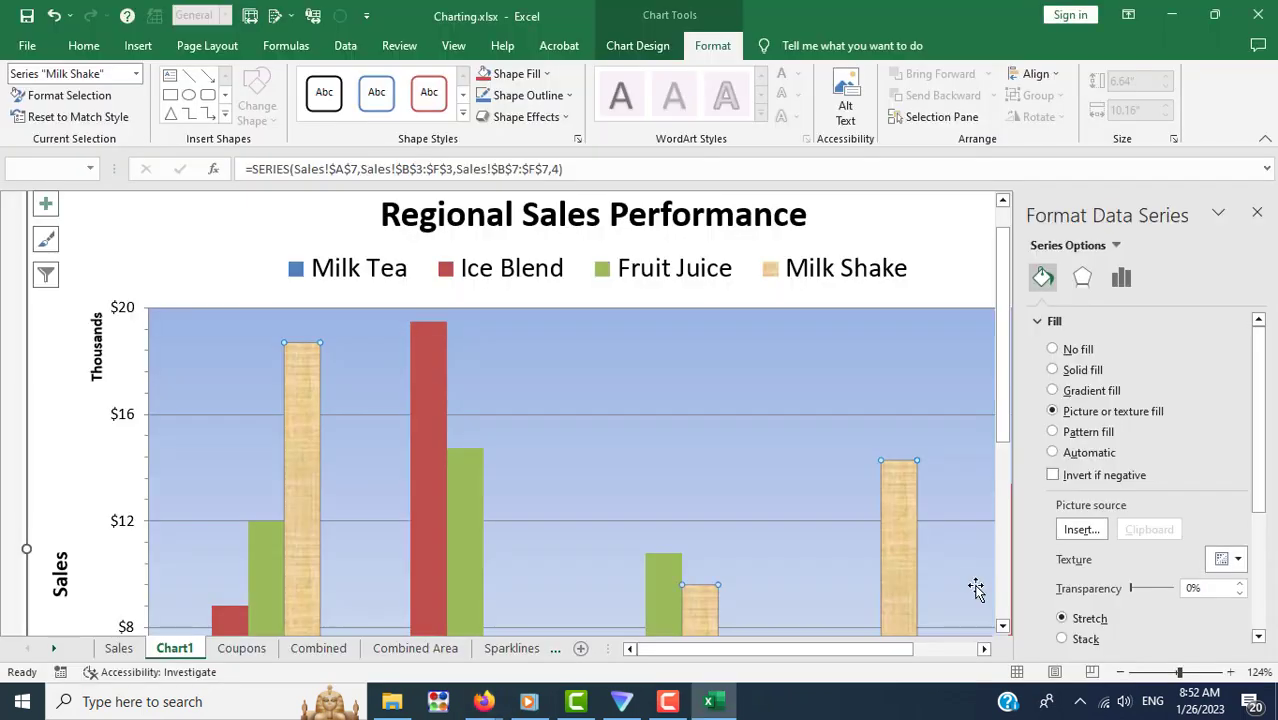
{"action": "left_click", "coordinate": [1078, 533]}
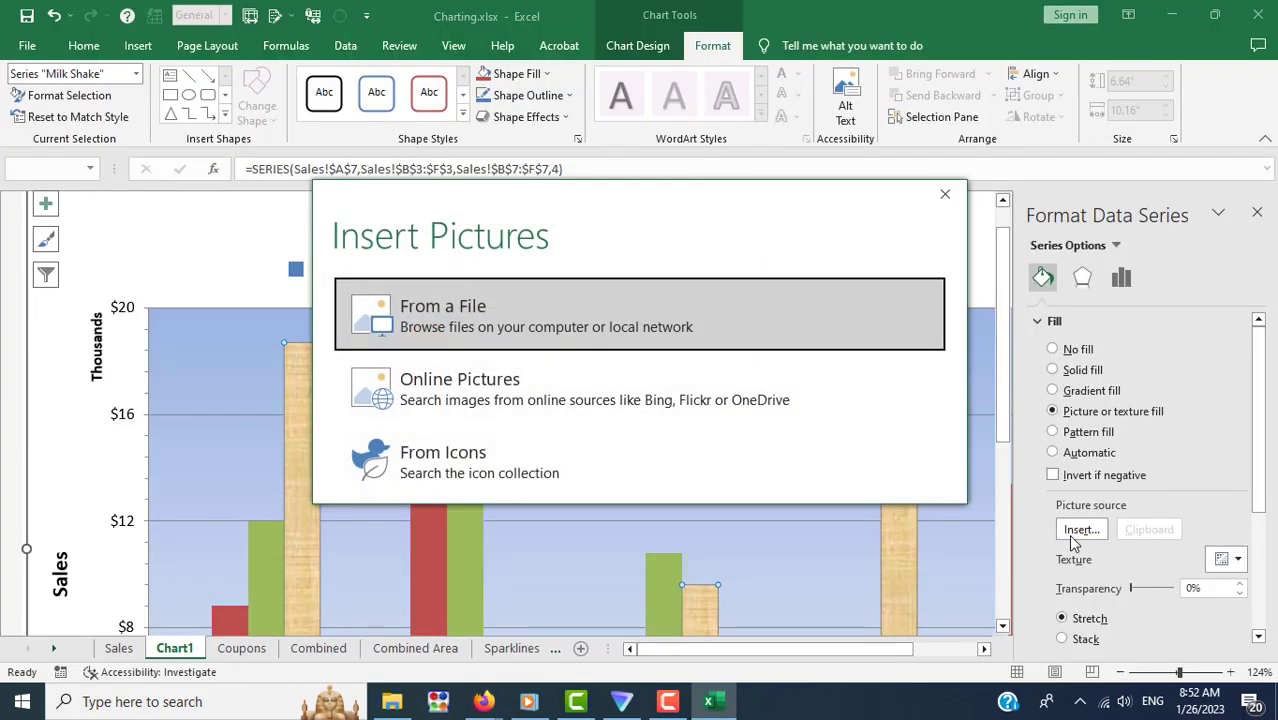
{"action": "mouse_move", "coordinate": [483, 701]}
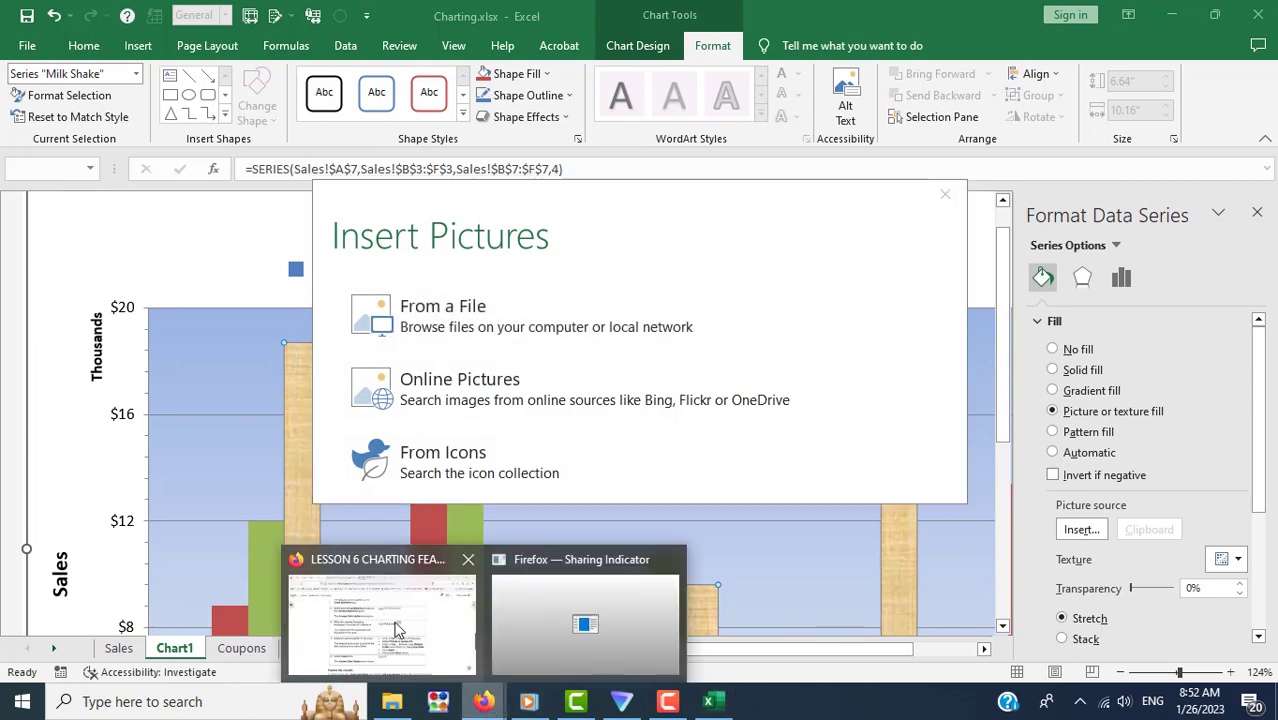
Step: Download milkshake.jpg and suitcase.jpg from the Files for Lesson 6 folder
{"action": "left_click", "coordinate": [399, 628]}
{"action": "left_click", "coordinate": [356, 22]}
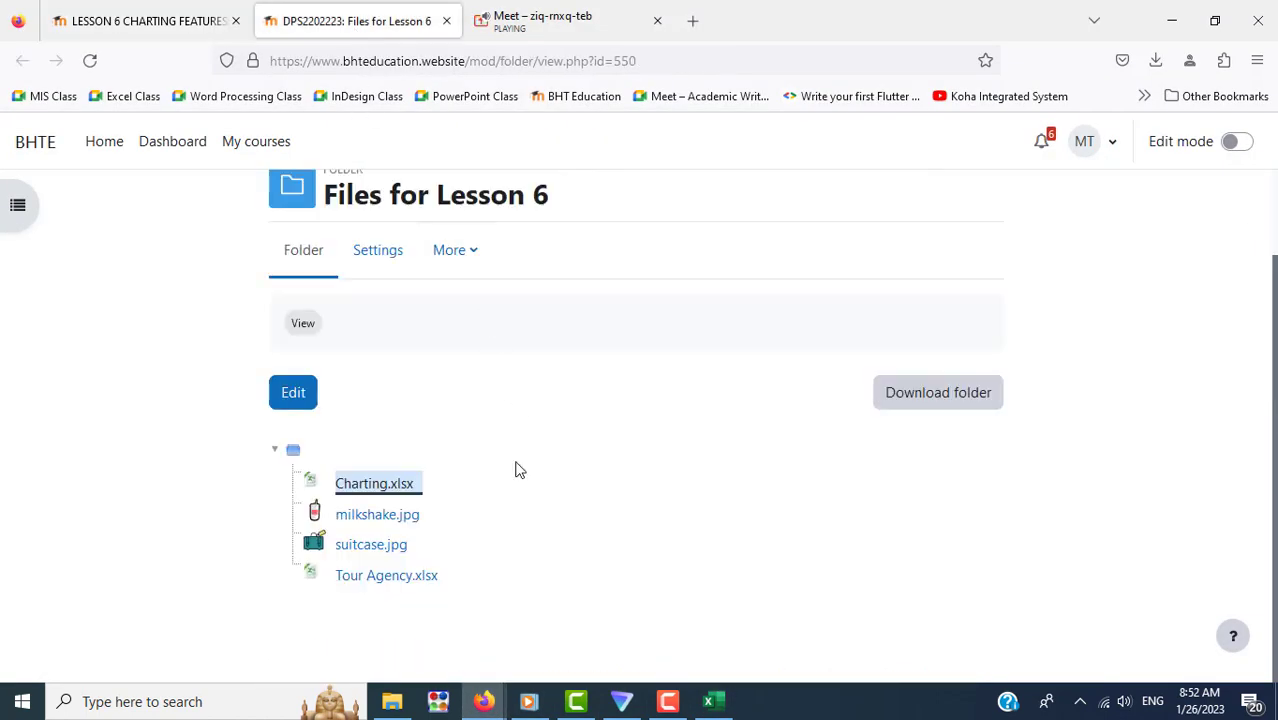
{"action": "left_click", "coordinate": [383, 522]}
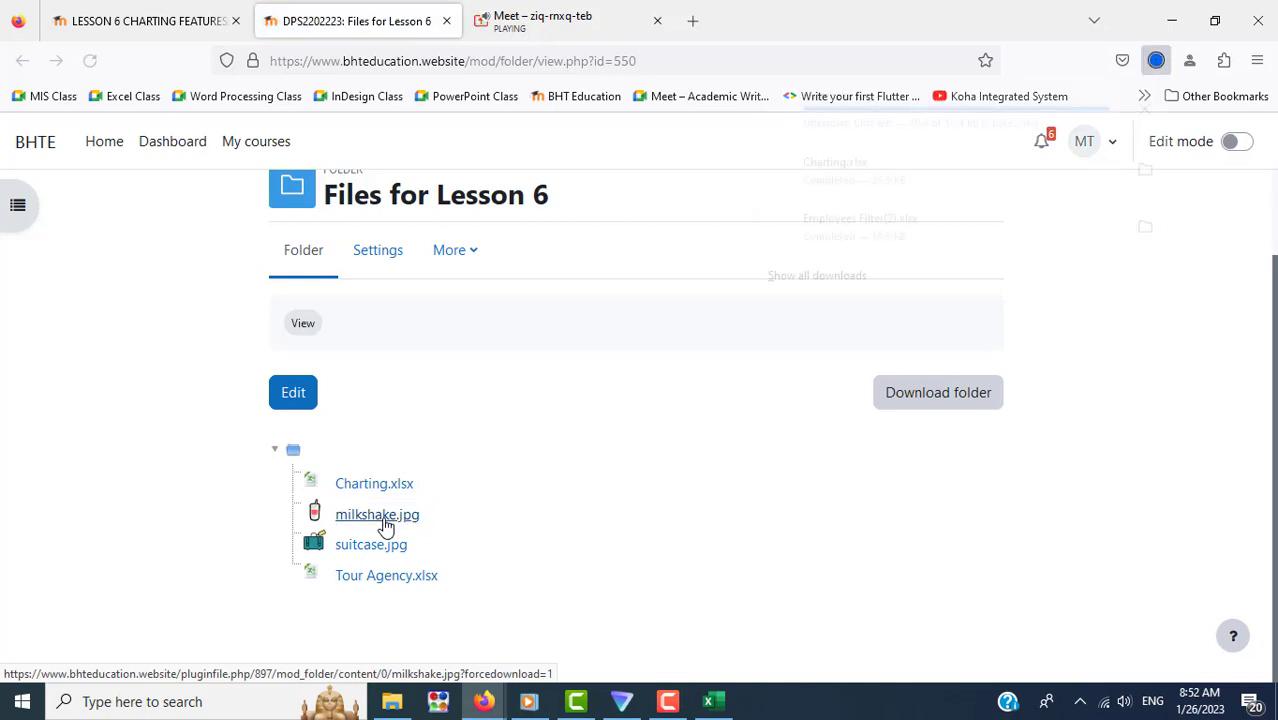
{"action": "left_click", "coordinate": [373, 556]}
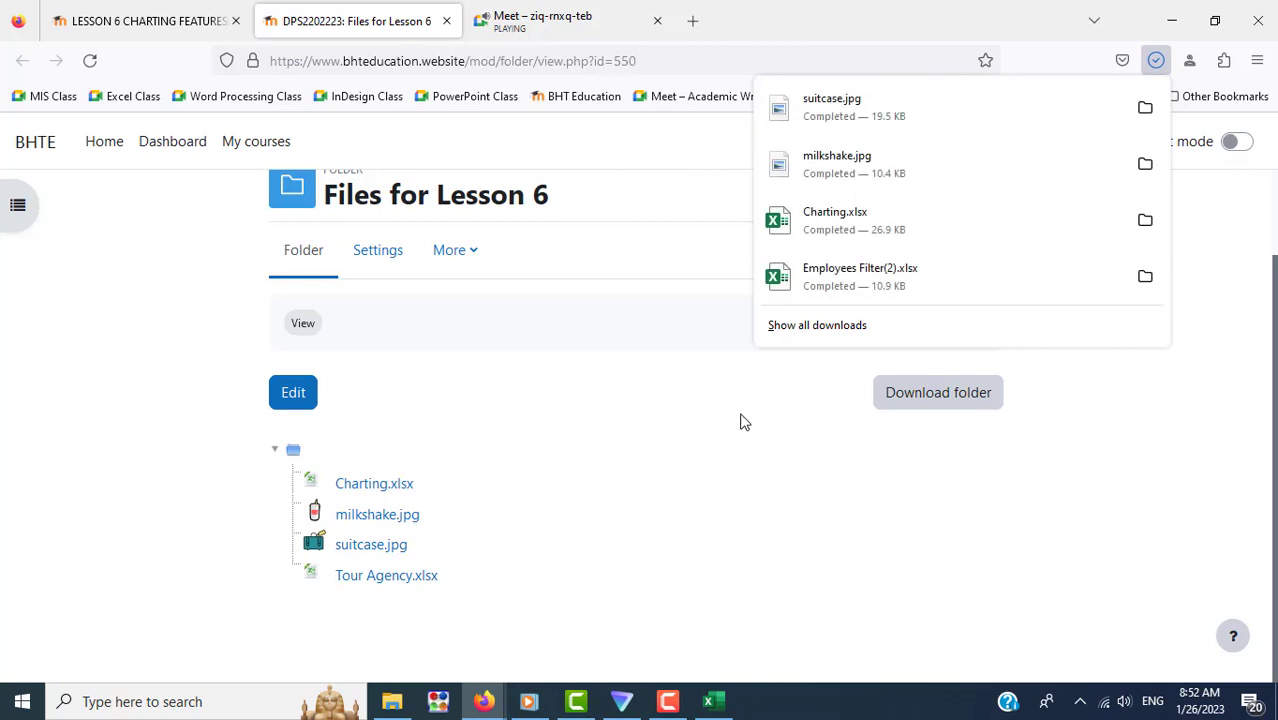
{"action": "left_click", "coordinate": [709, 703]}
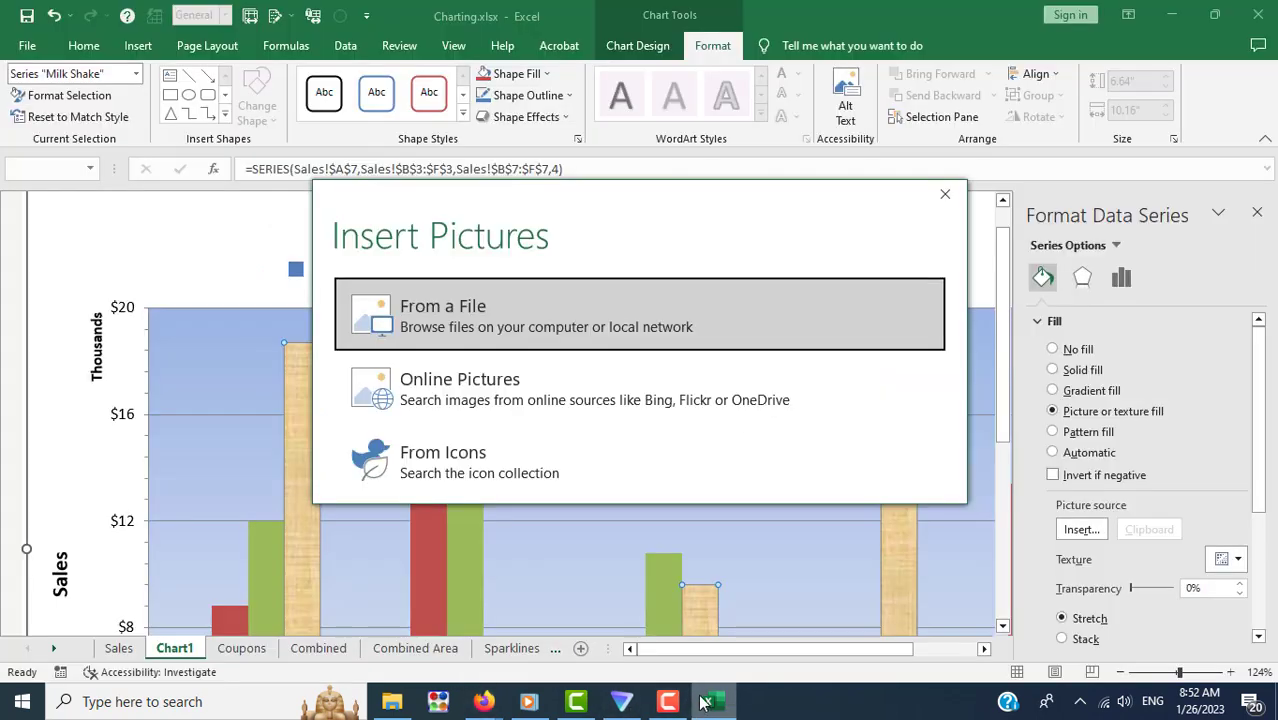
Step: Insert milkshake.jpg from Downloads as the Milk Shake bars' picture fill
{"action": "left_click", "coordinate": [426, 328]}
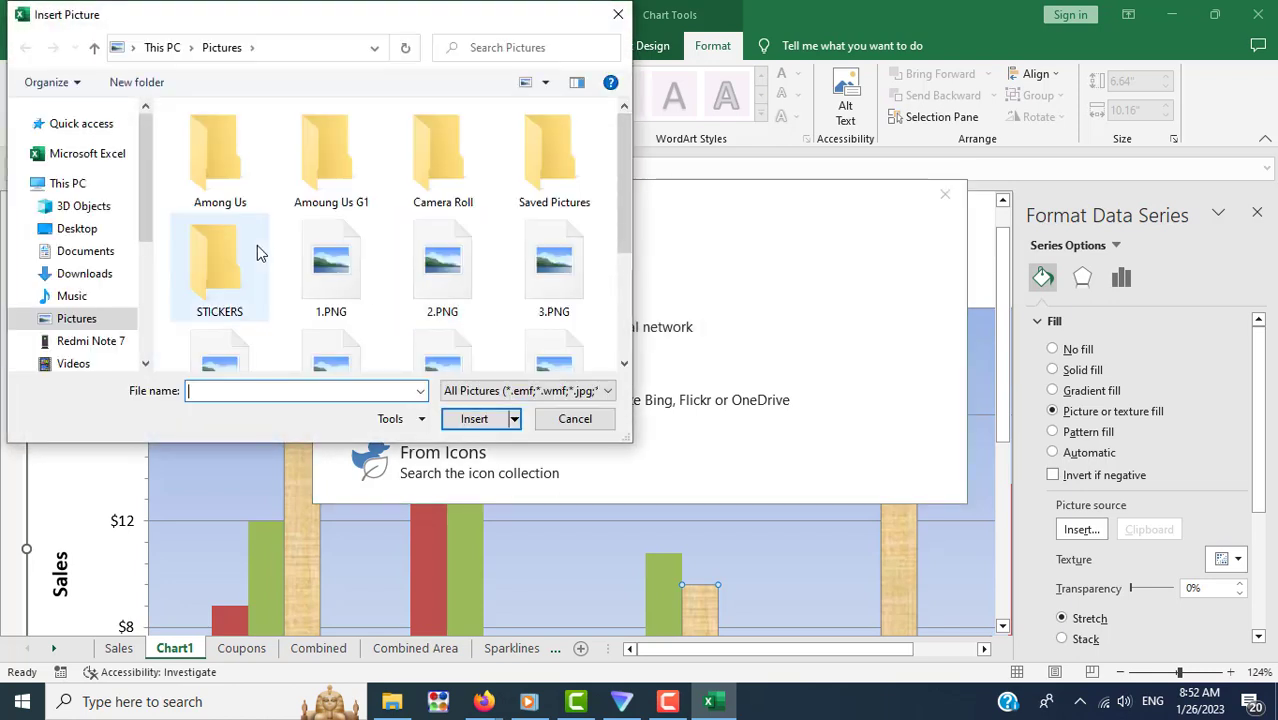
{"action": "left_click", "coordinate": [110, 274]}
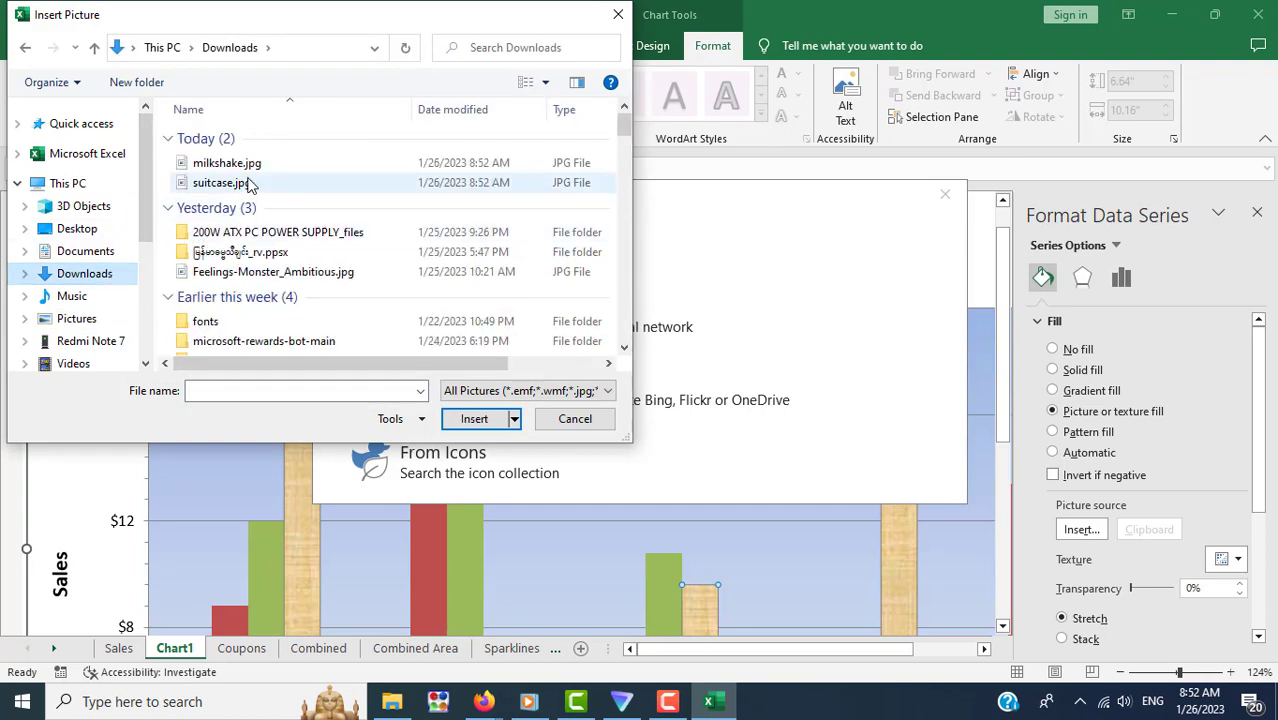
{"action": "left_click", "coordinate": [248, 164]}
{"action": "left_click", "coordinate": [475, 420]}
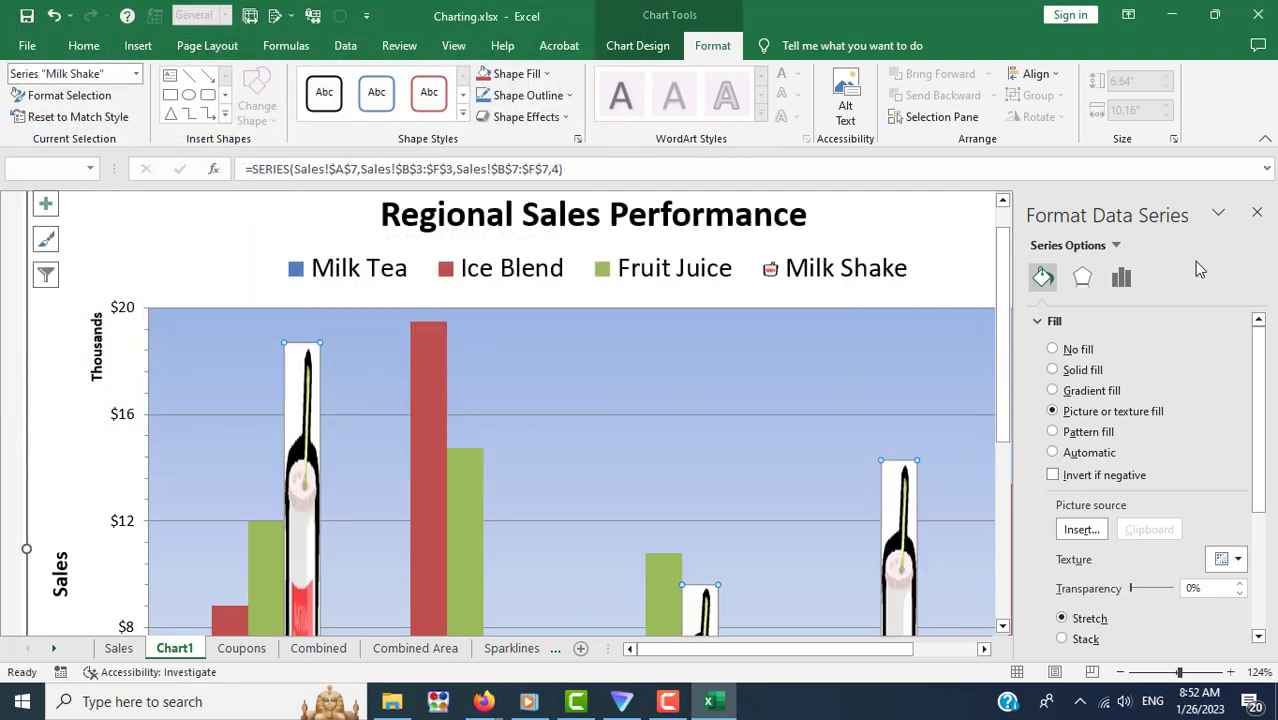
{"action": "scroll", "coordinate": [736, 412], "scroll_direction": "down", "scroll_amount": 5}
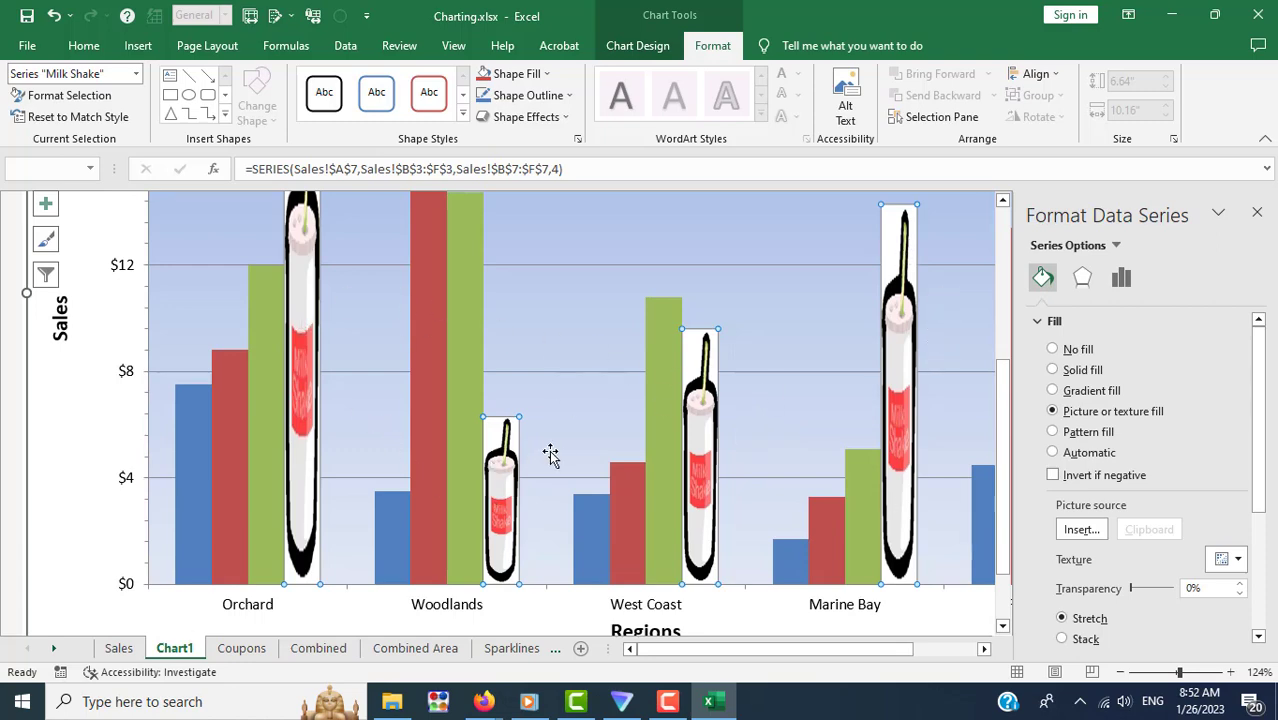
Step: Check the LESSON 6 CHARTING FEATURES page in the browser, then return to the Excel chart
{"action": "key", "text": "alt+Tab"}
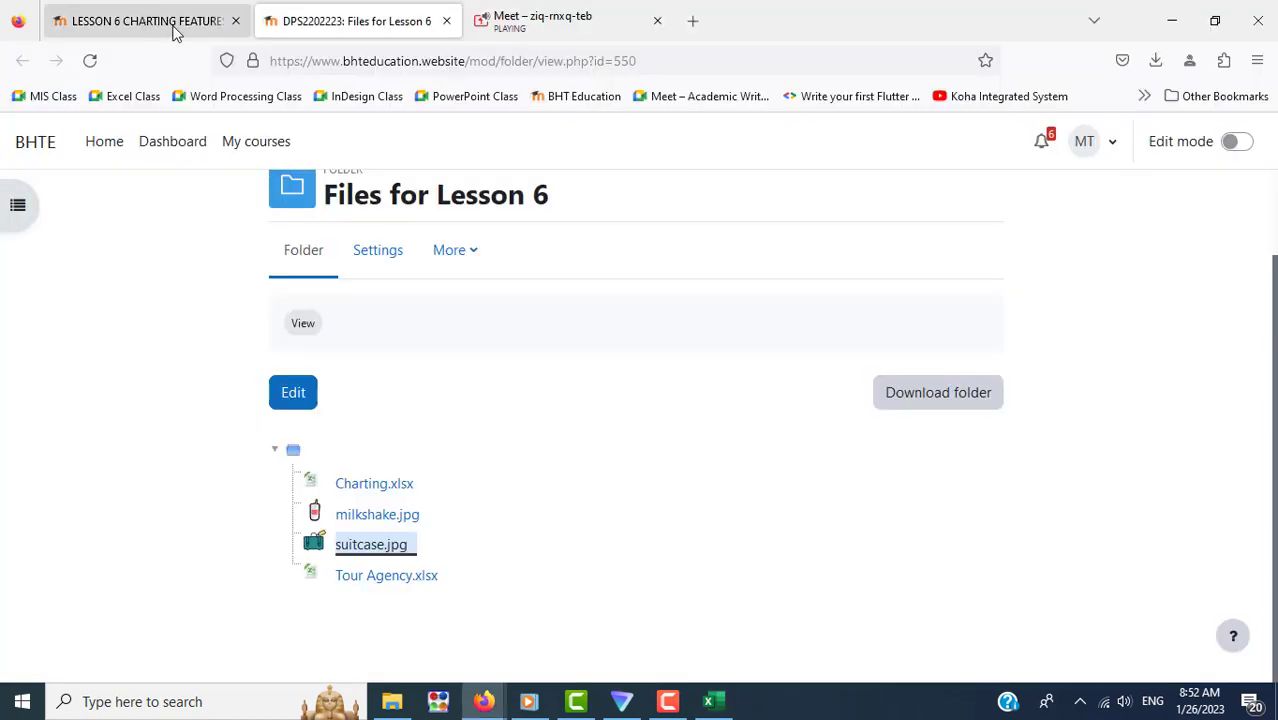
{"action": "left_click", "coordinate": [172, 24]}
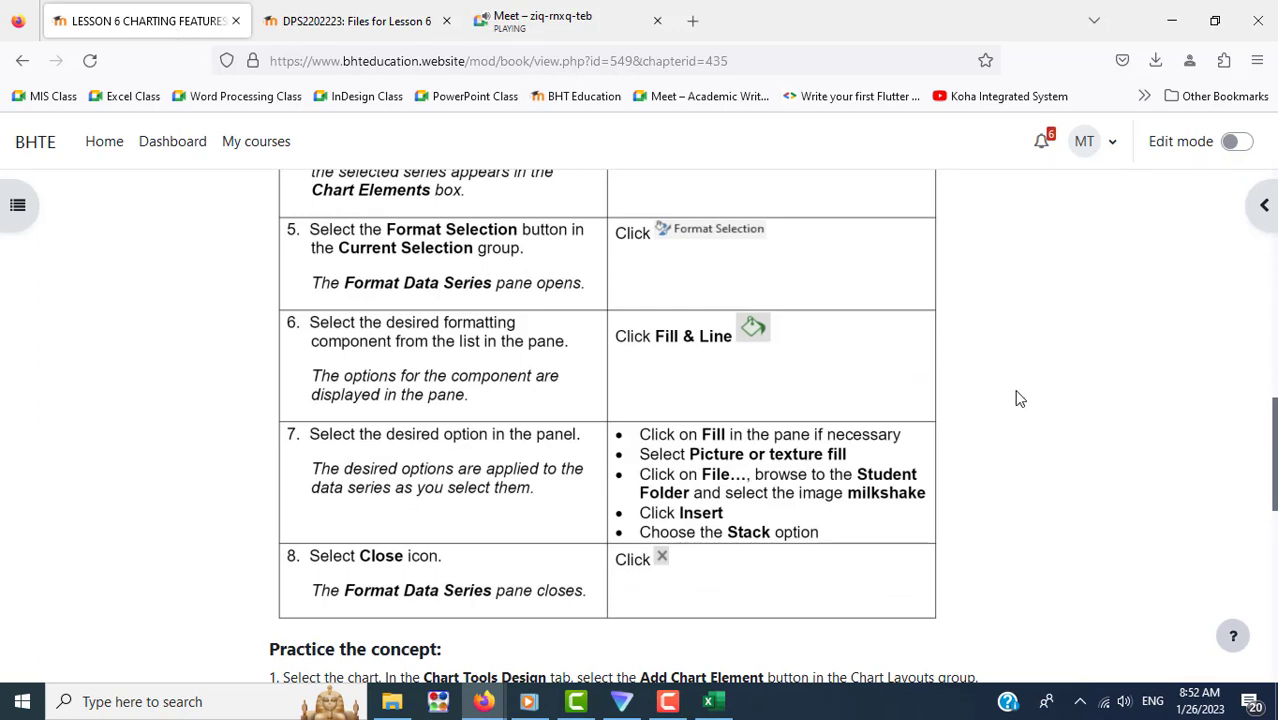
{"action": "key", "text": "alt+Tab"}
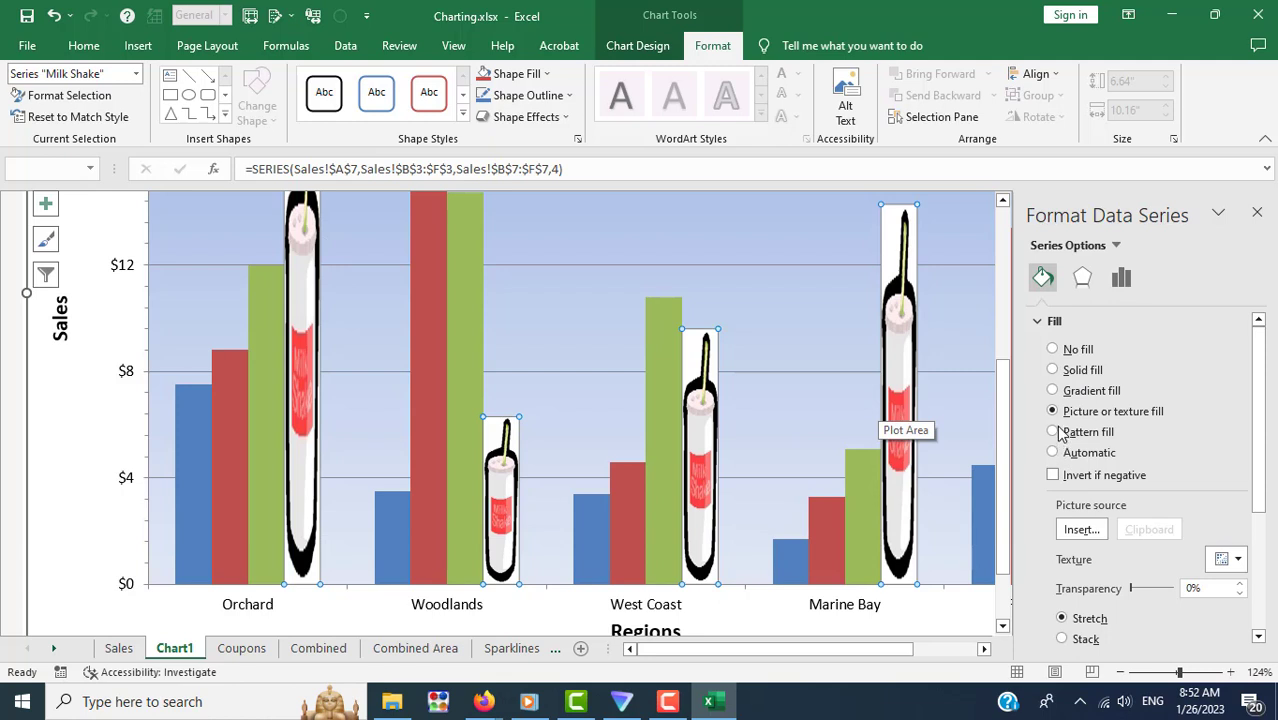
Step: Scroll through the Milk Shake picture fill settings so the milkshake image stacks up each bar
{"action": "scroll", "coordinate": [1060, 428], "scroll_direction": "down", "scroll_amount": 3}
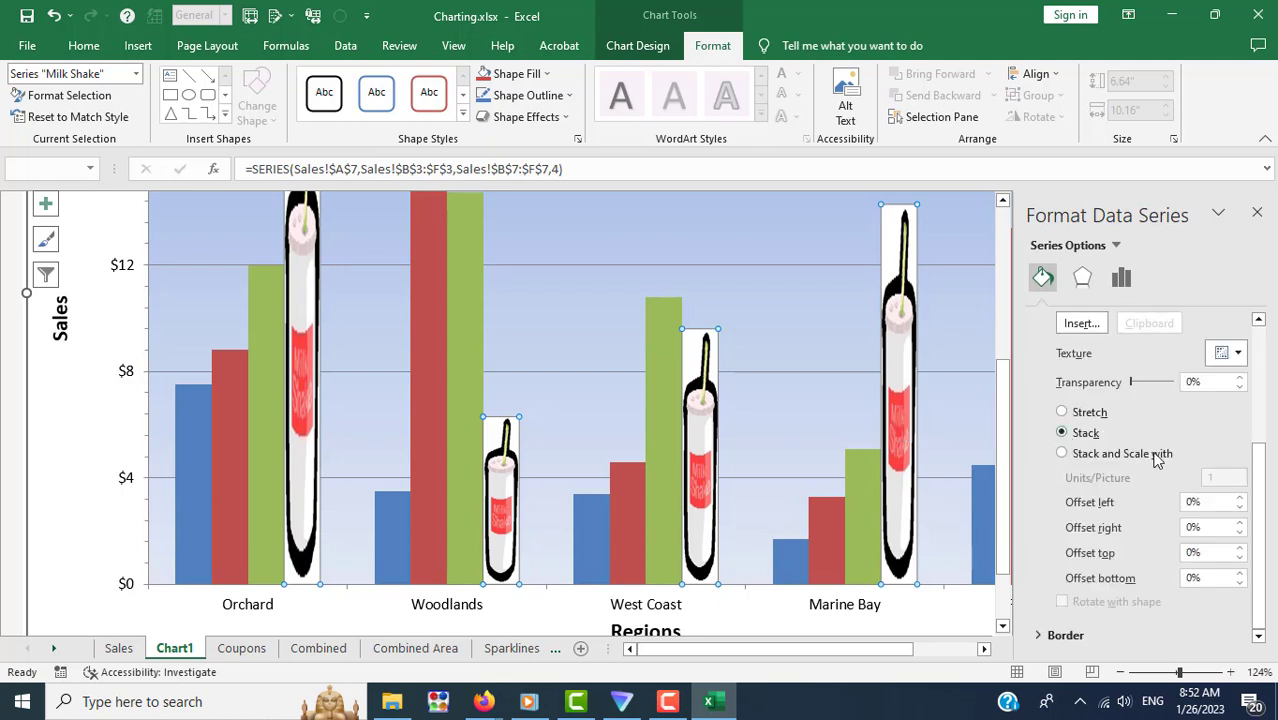
{"action": "scroll", "coordinate": [1162, 439], "scroll_direction": "up", "scroll_amount": 2}
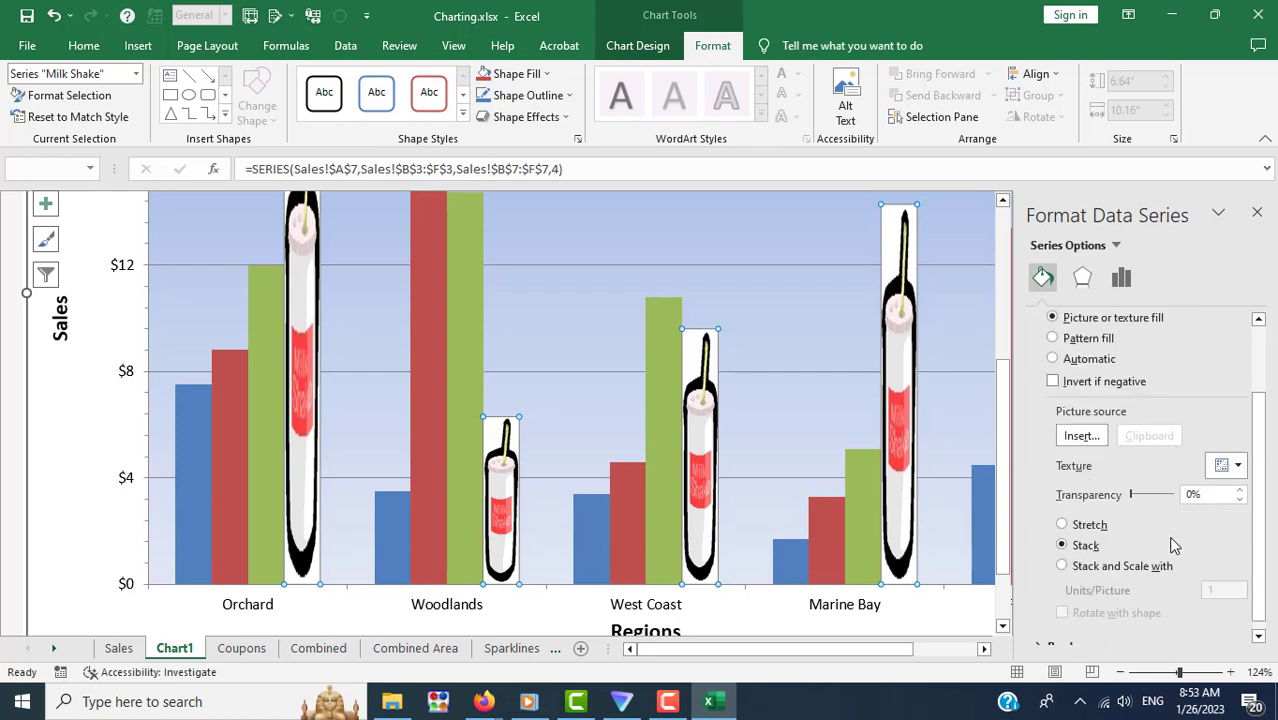
{"action": "scroll", "coordinate": [1174, 546], "scroll_direction": "down", "scroll_amount": 1}
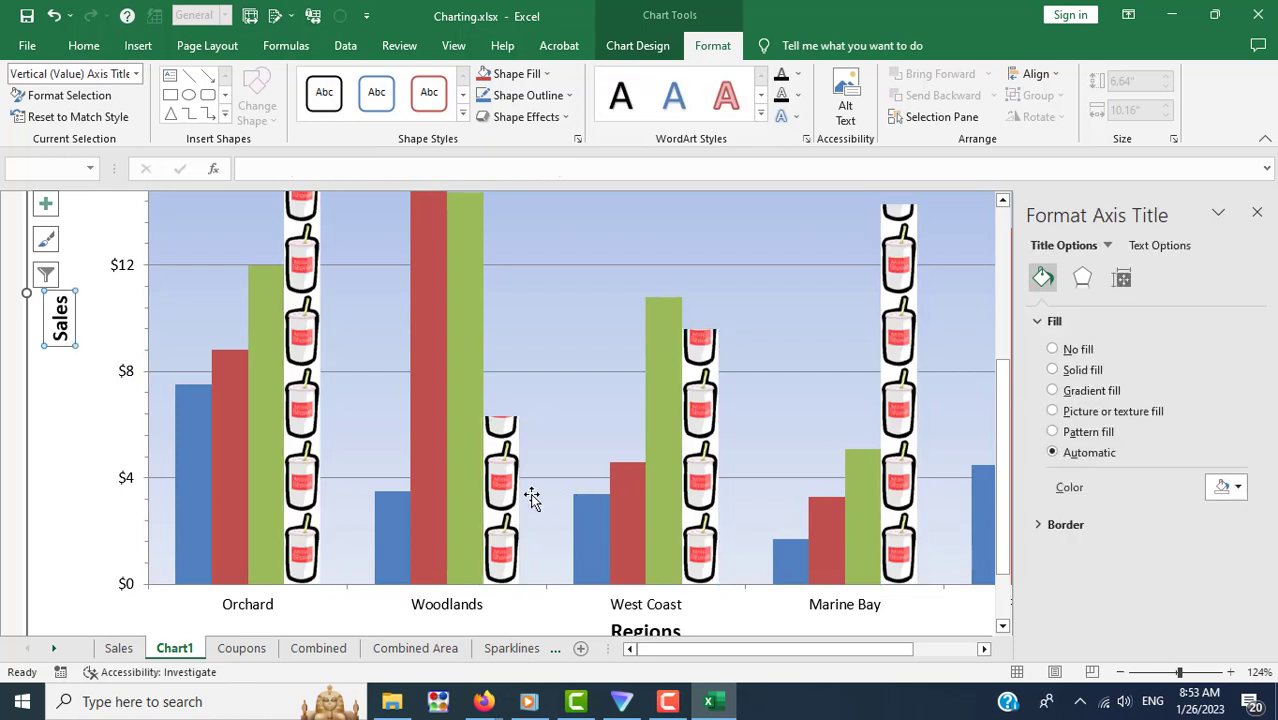
{"action": "scroll", "coordinate": [425, 520], "scroll_direction": "up", "scroll_amount": 3}
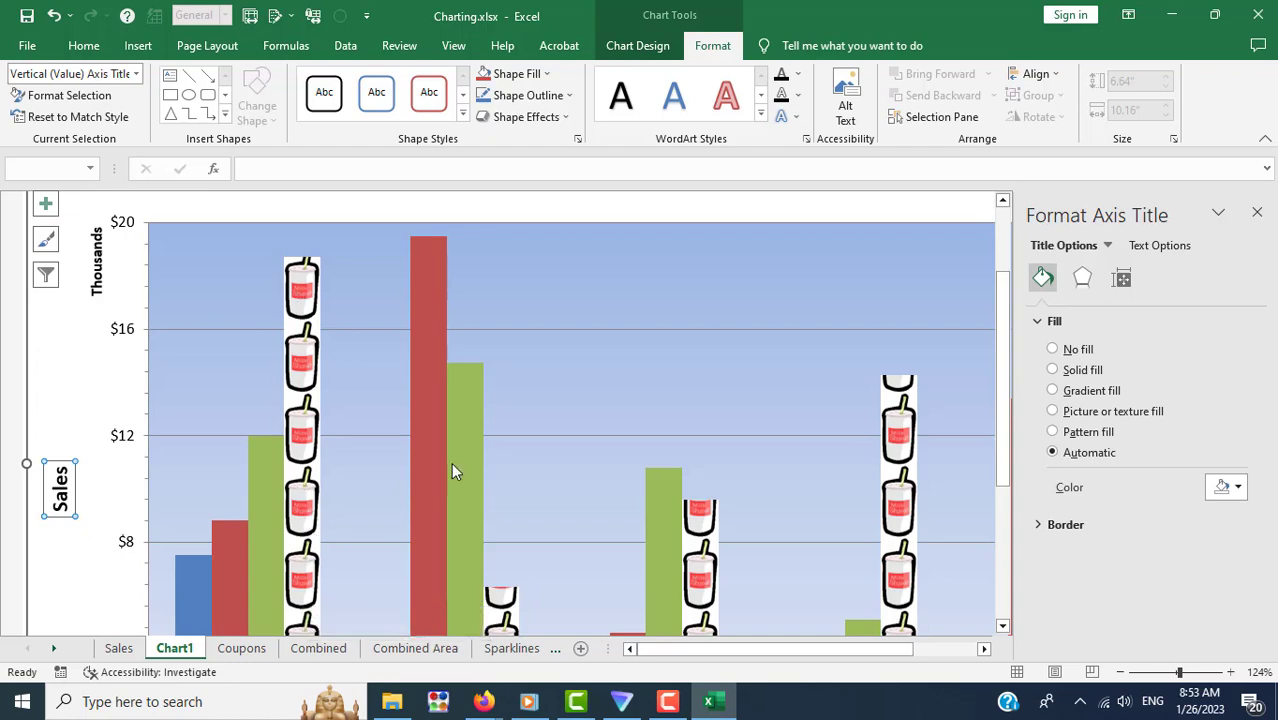
{"action": "key", "text": "alt+Tab"}
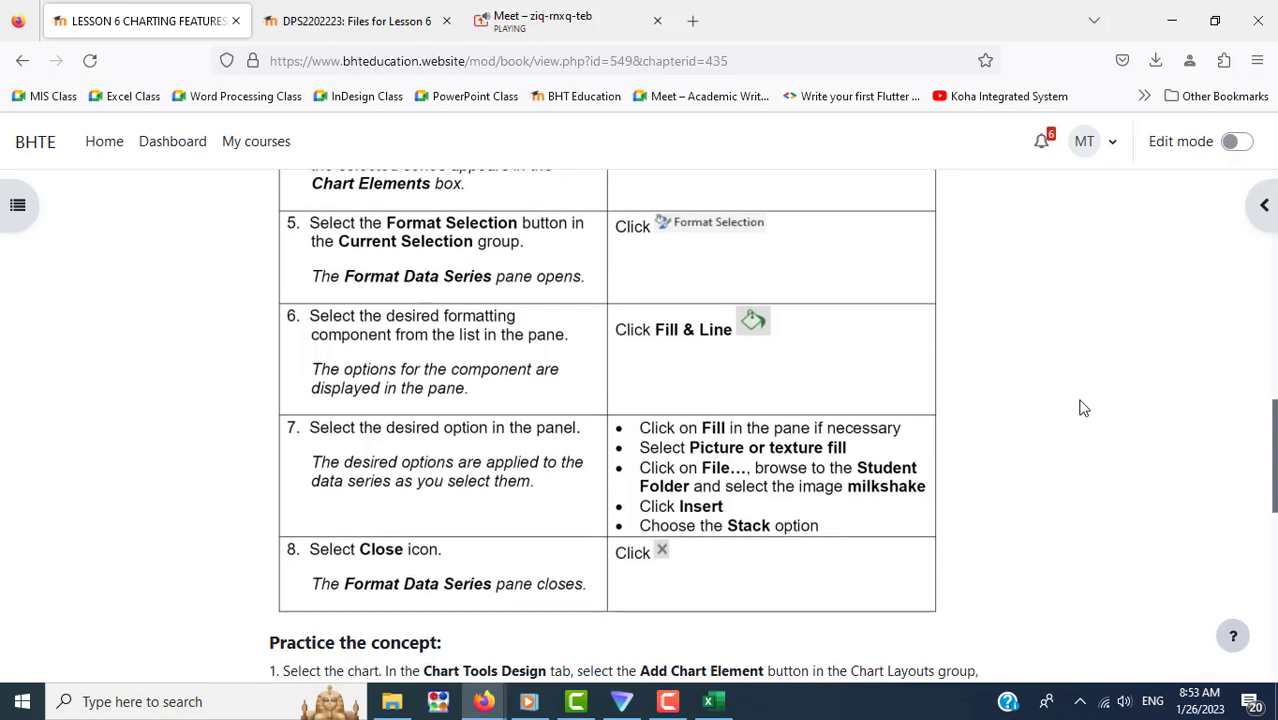
{"action": "scroll", "coordinate": [1080, 408], "scroll_direction": "down", "scroll_amount": 5}
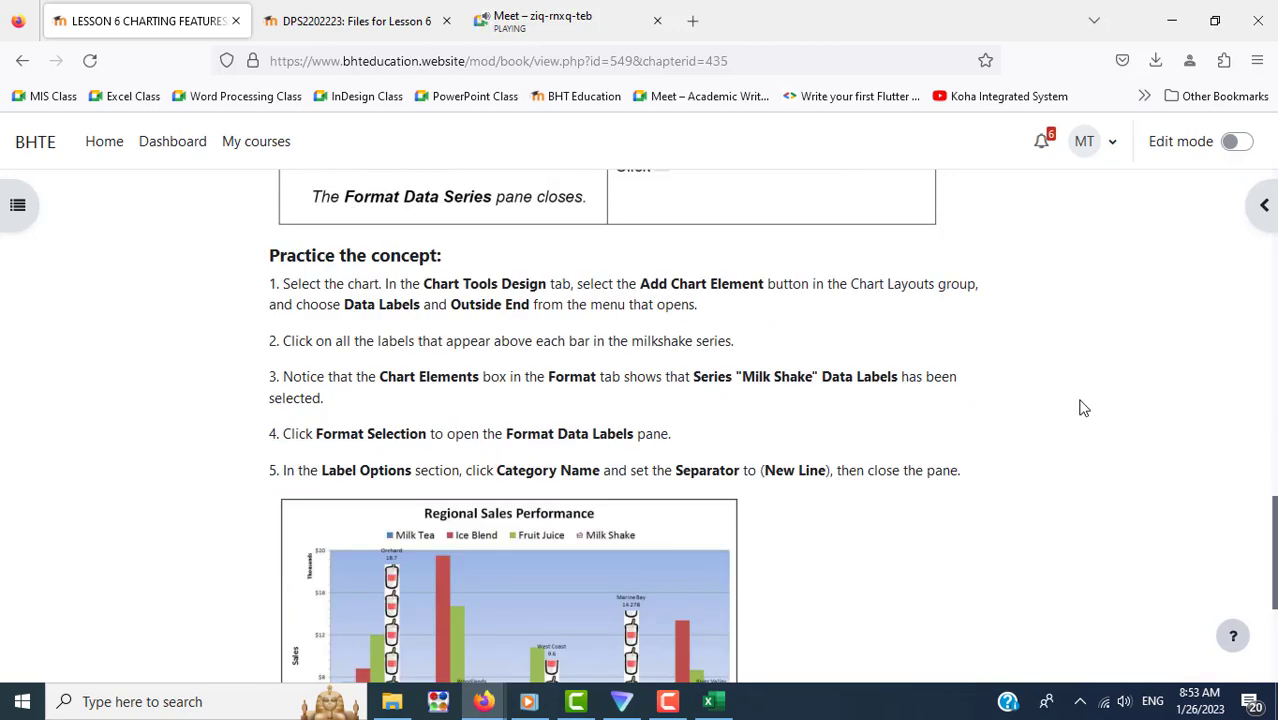
{"action": "scroll", "coordinate": [1080, 408], "scroll_direction": "down", "scroll_amount": 2}
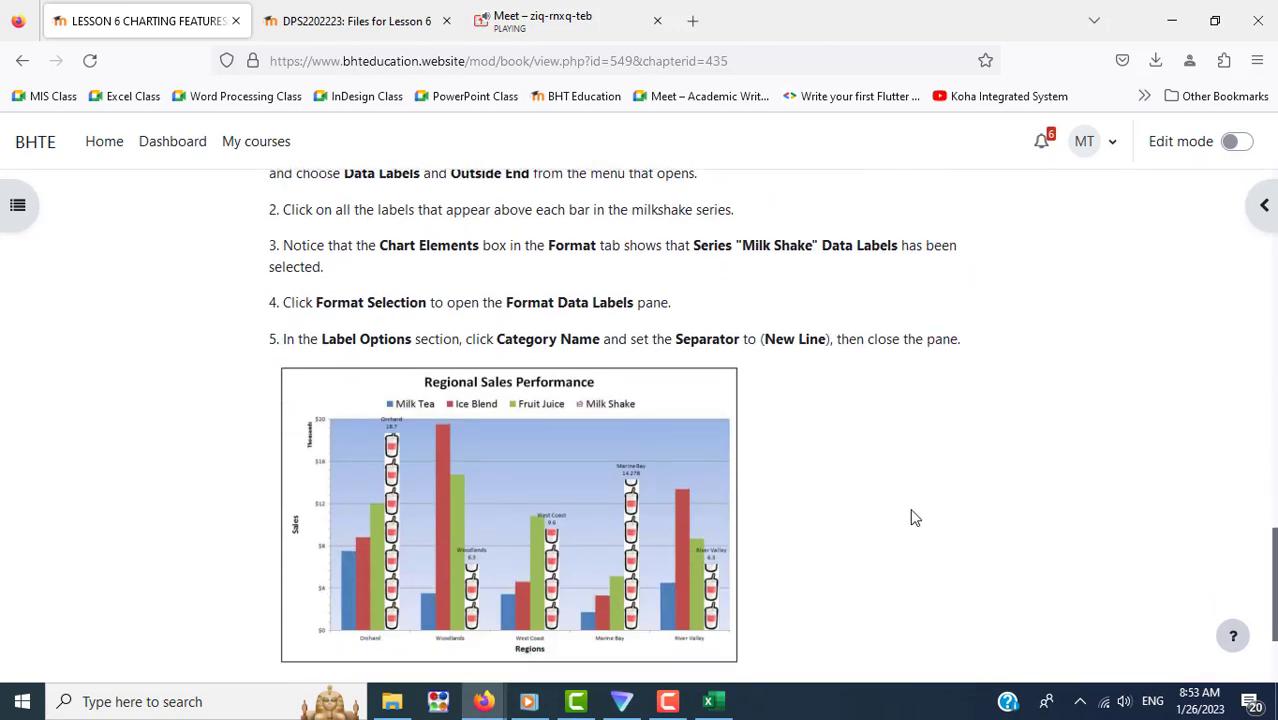
{"action": "scroll", "coordinate": [911, 517], "scroll_direction": "up", "scroll_amount": 3}
{"action": "scroll", "coordinate": [911, 517], "scroll_direction": "up", "scroll_amount": 1}
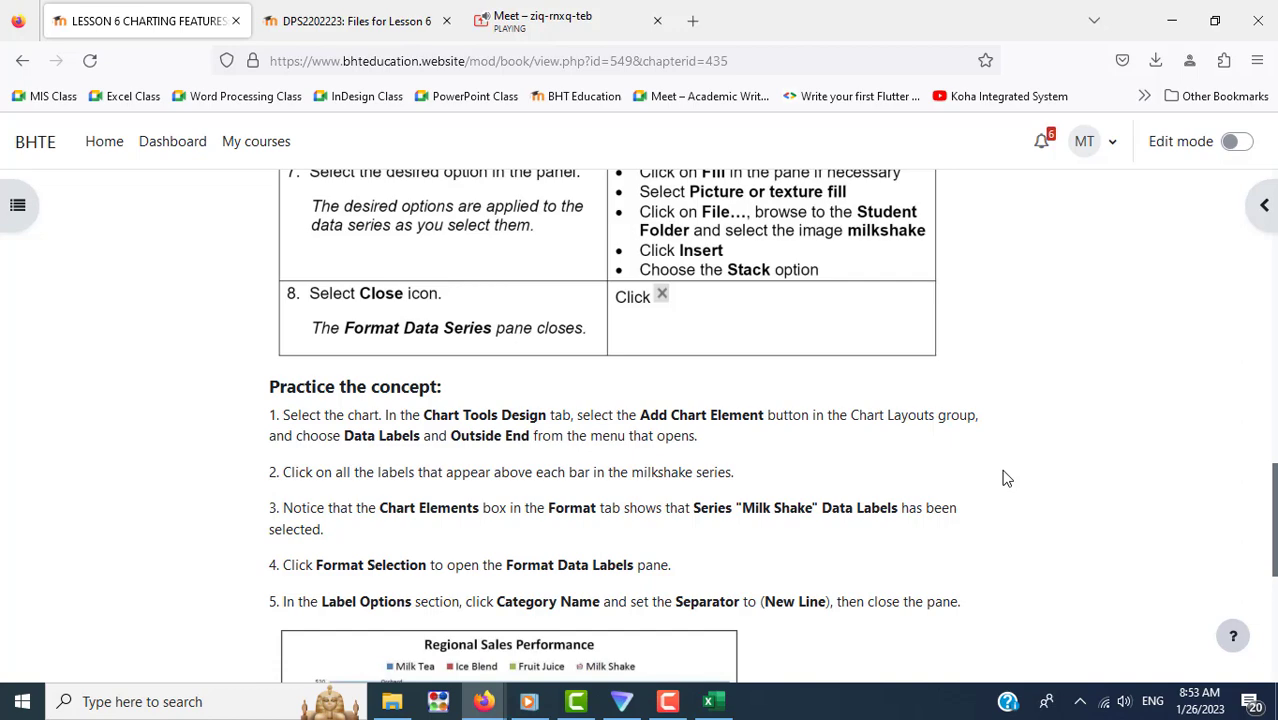
{"action": "key", "text": "alt+Tab"}
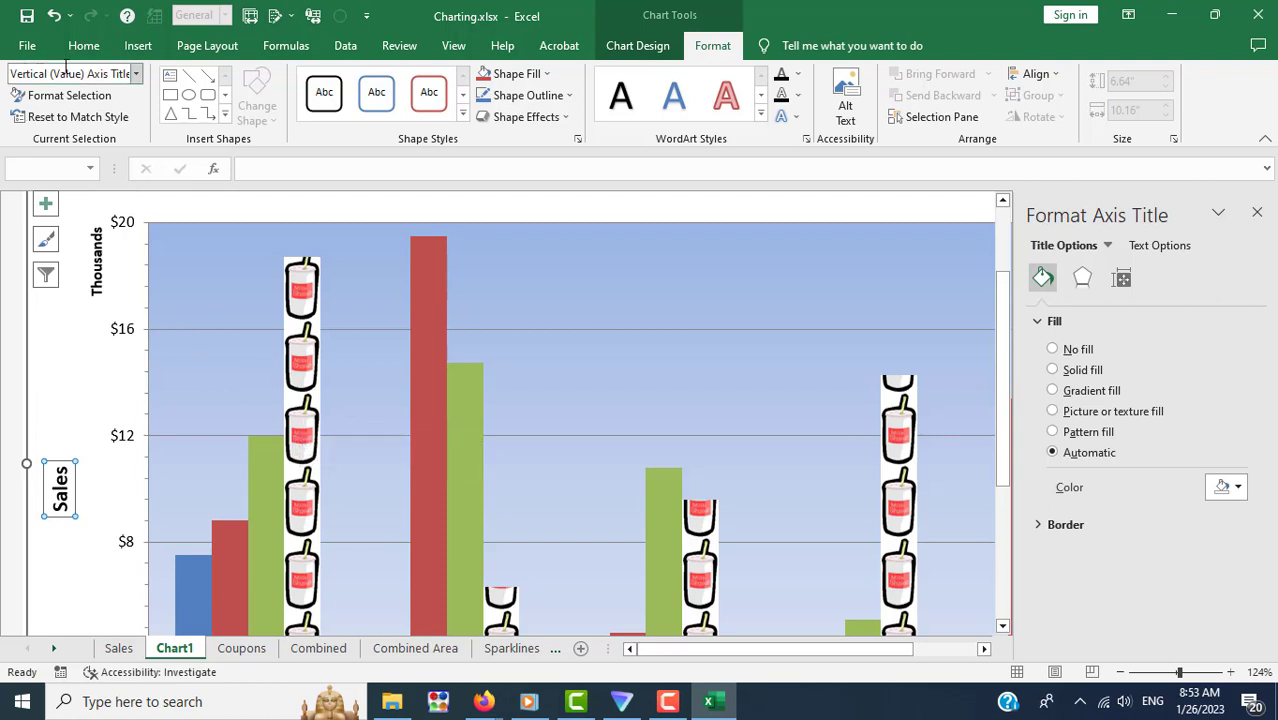
Step: Add Outside End value data labels to every chart column, then go to the lesson page
{"action": "left_click", "coordinate": [137, 75]}
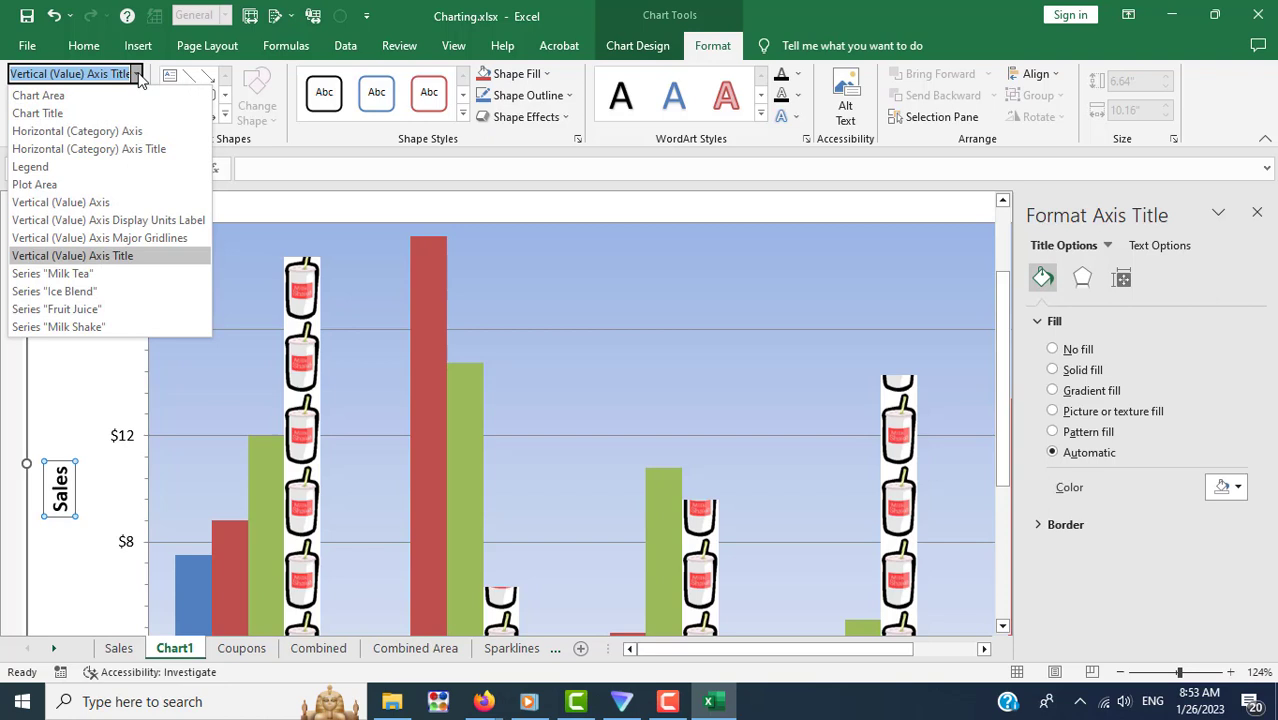
{"action": "left_click", "coordinate": [139, 78]}
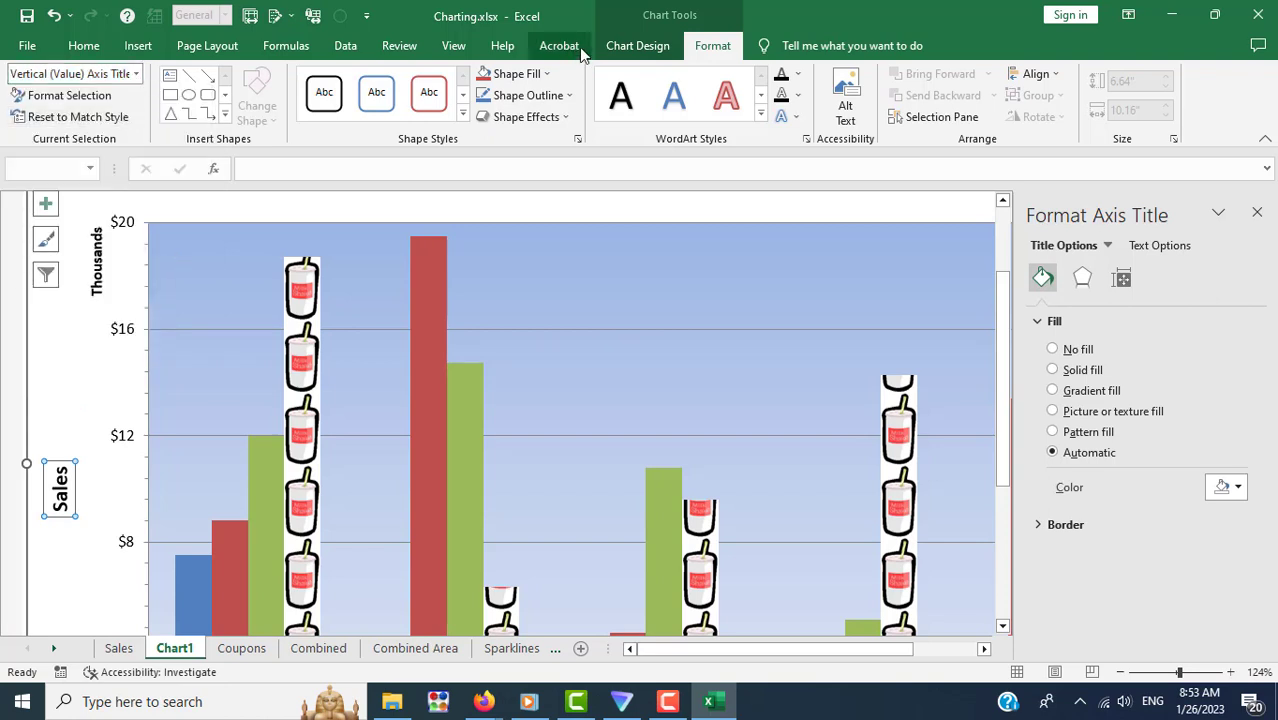
{"action": "left_click", "coordinate": [621, 53]}
{"action": "left_click", "coordinate": [34, 95]}
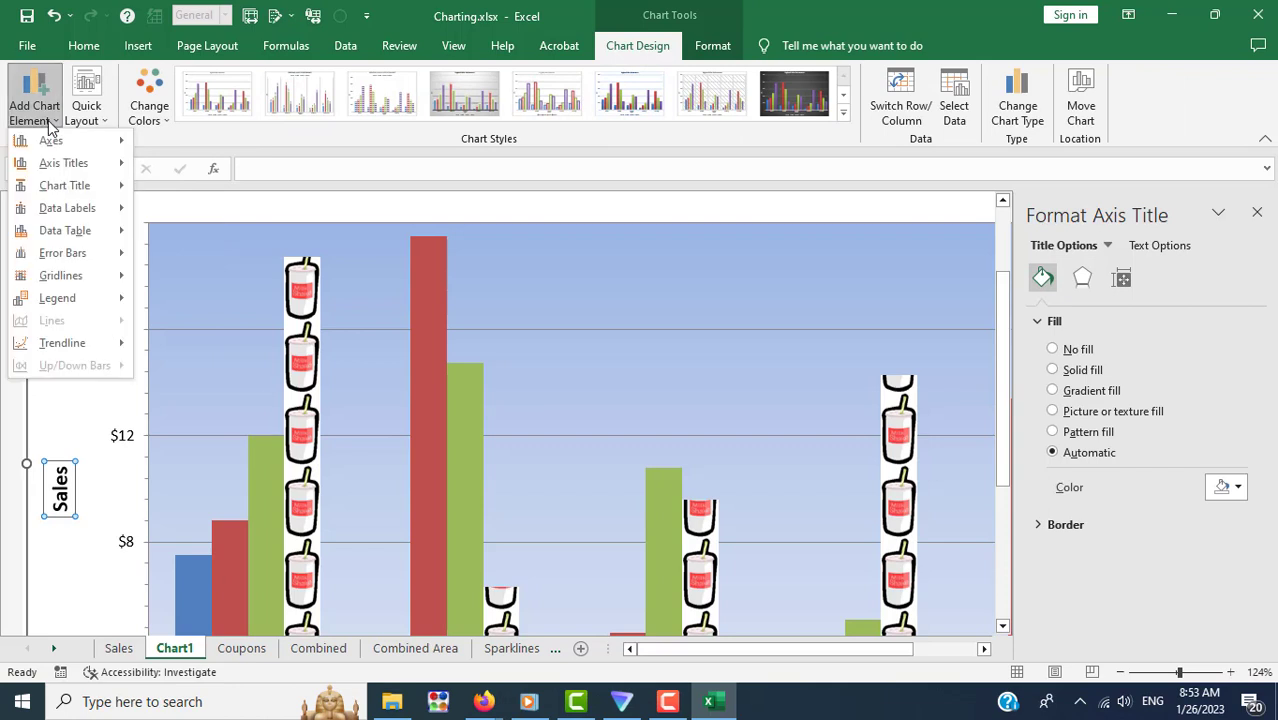
{"action": "mouse_move", "coordinate": [67, 208]}
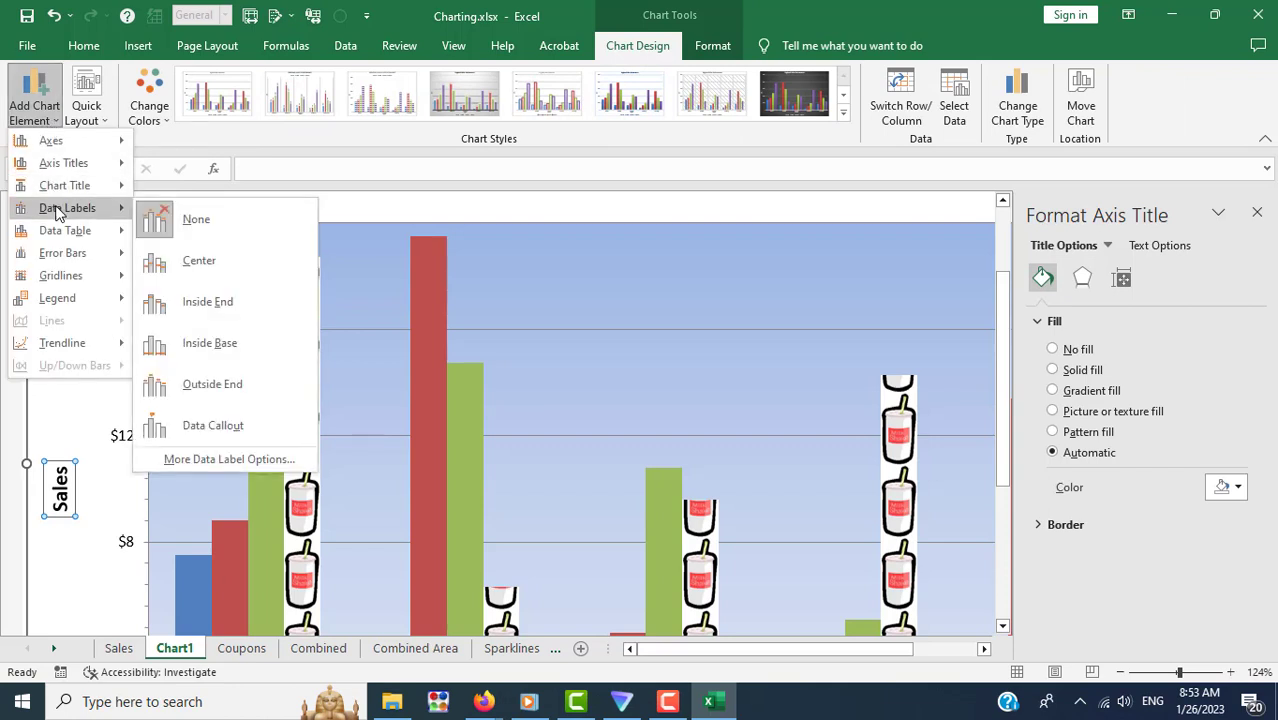
{"action": "left_click", "coordinate": [252, 385]}
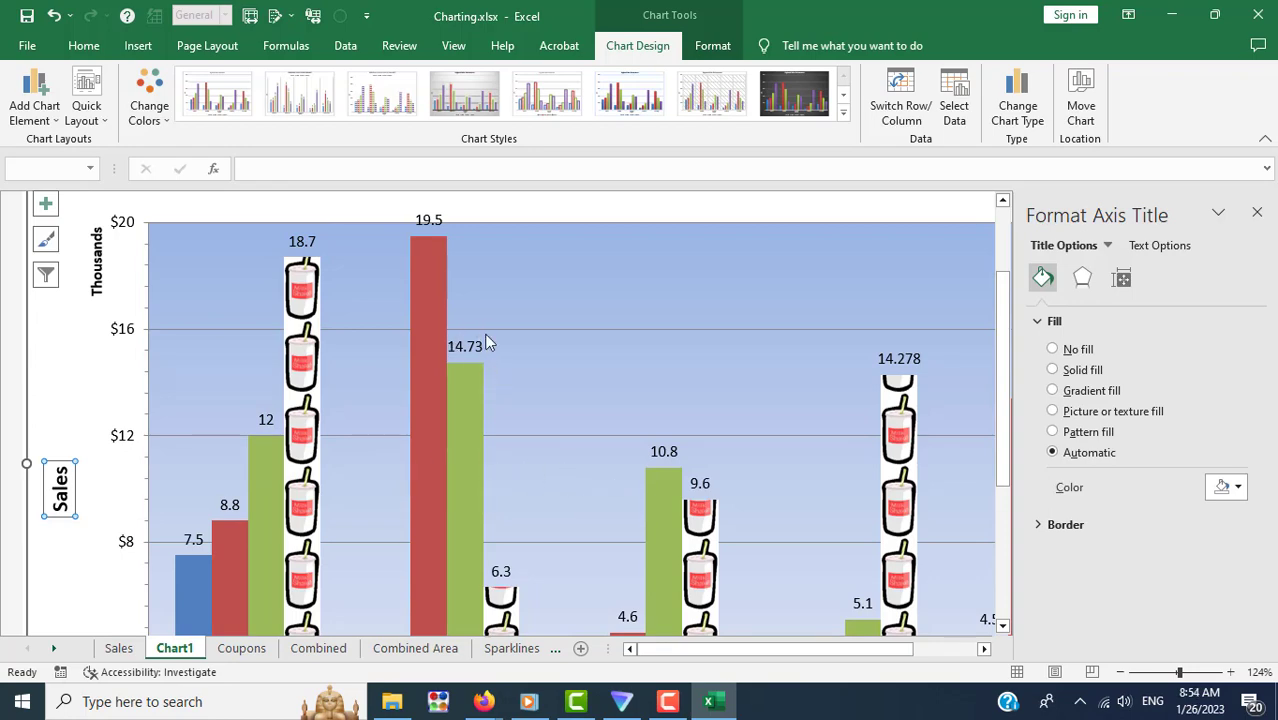
{"action": "key", "text": "alt+Tab"}
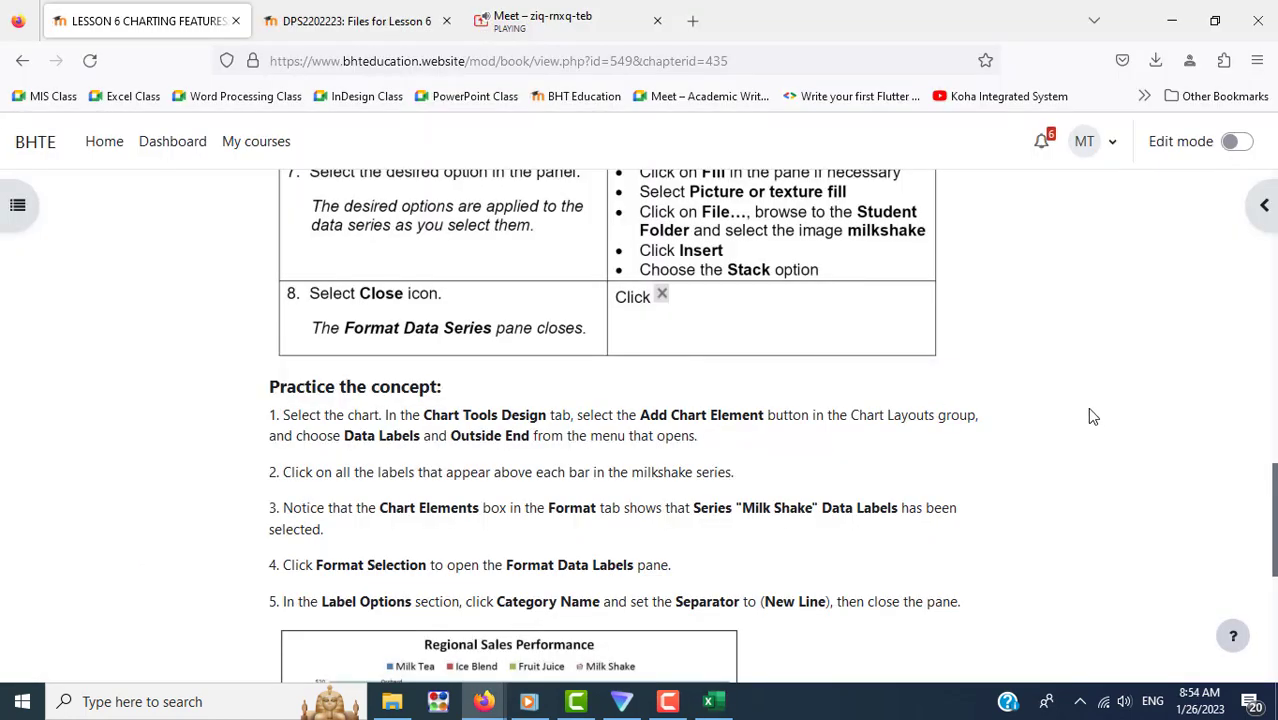
Step: Scroll the lesson down to the example chart with region-named milkshake labels, then return to Excel
{"action": "scroll", "coordinate": [1091, 414], "scroll_direction": "down", "scroll_amount": 2}
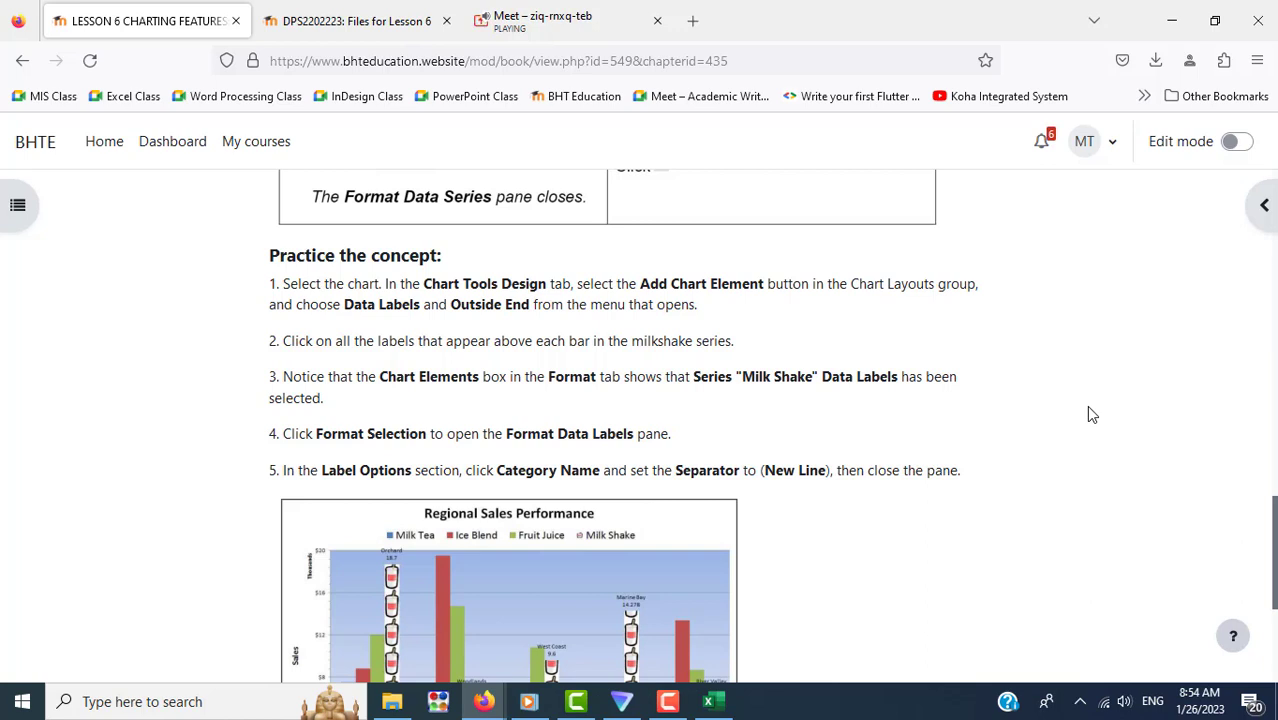
{"action": "scroll", "coordinate": [1089, 412], "scroll_direction": "down", "scroll_amount": 2}
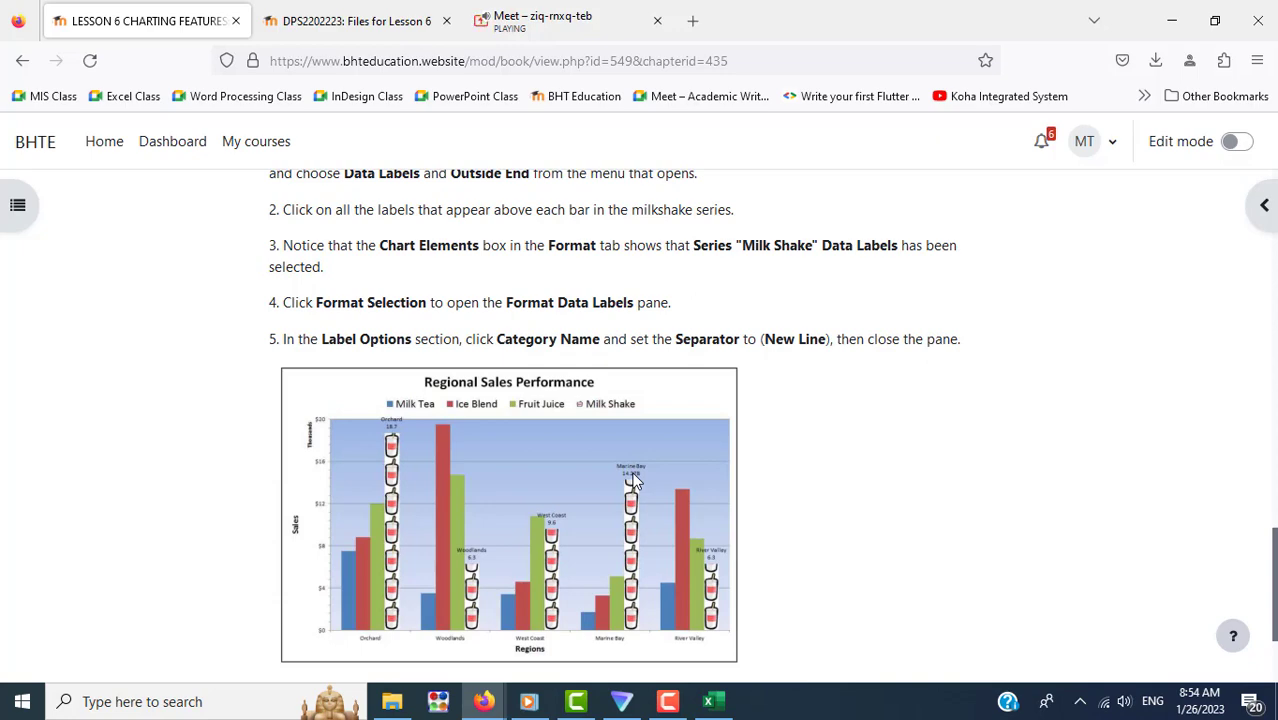
{"action": "key", "text": "alt+Tab"}
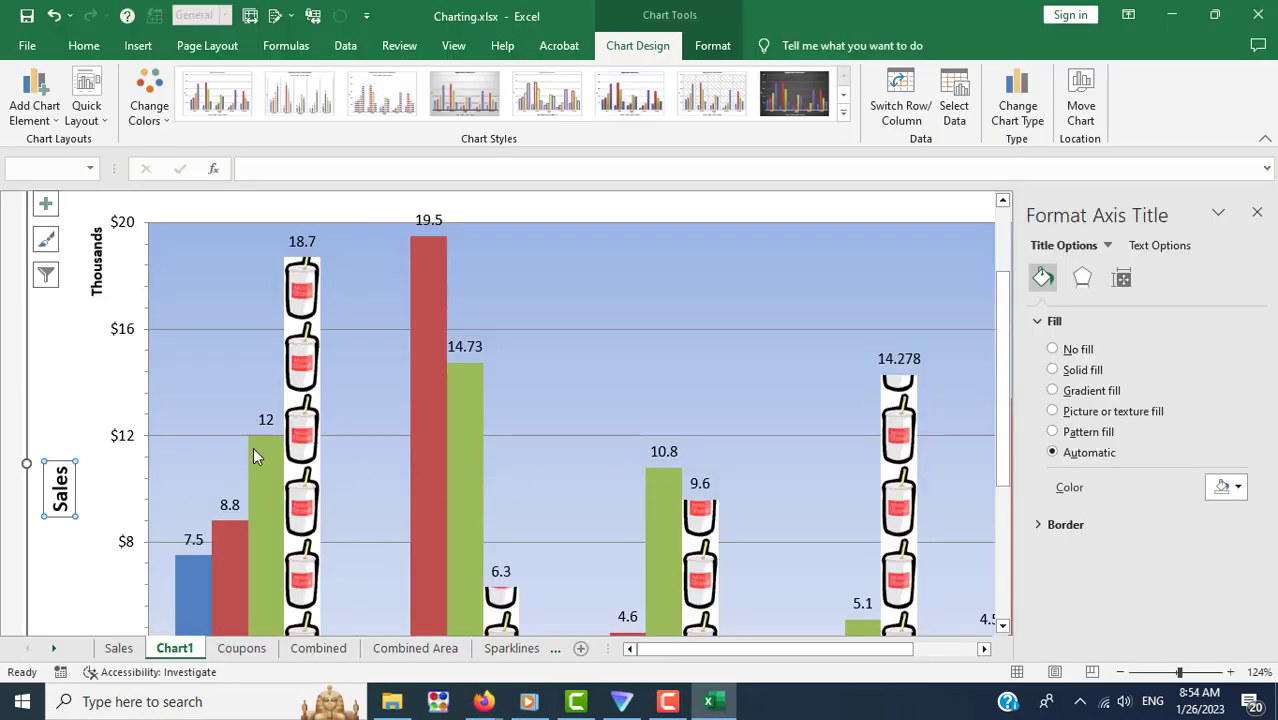
Step: Replace the all-bar labels with Outside End value labels on only the Milk Shake bars (18.7, 6.3, 9.6, 14.278)
{"action": "key", "text": "ctrl+z"}
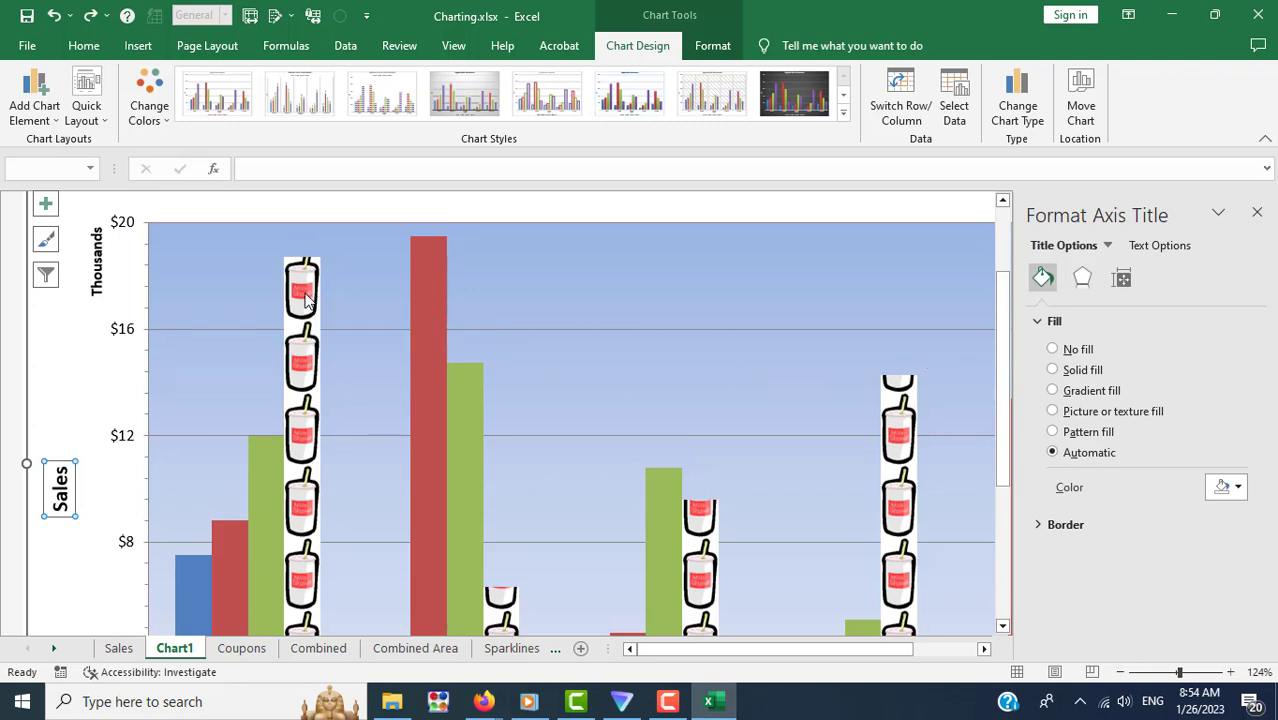
{"action": "left_click", "coordinate": [305, 297]}
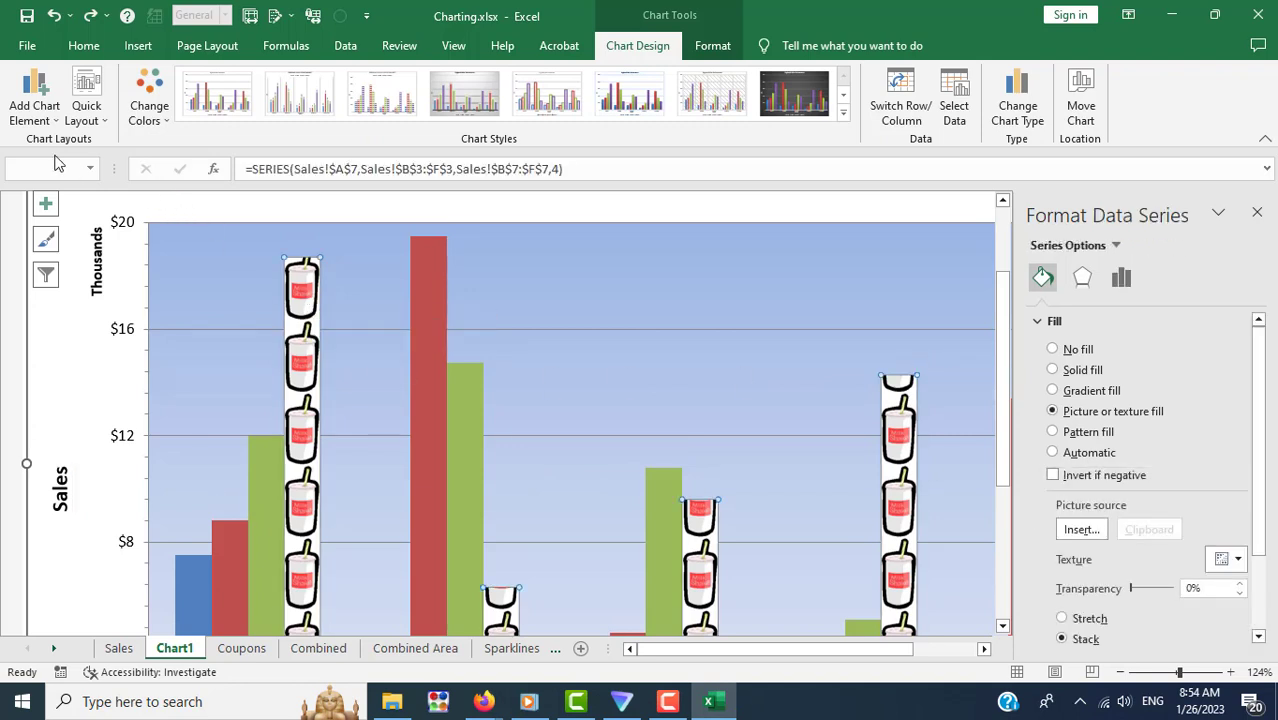
{"action": "left_click", "coordinate": [55, 122]}
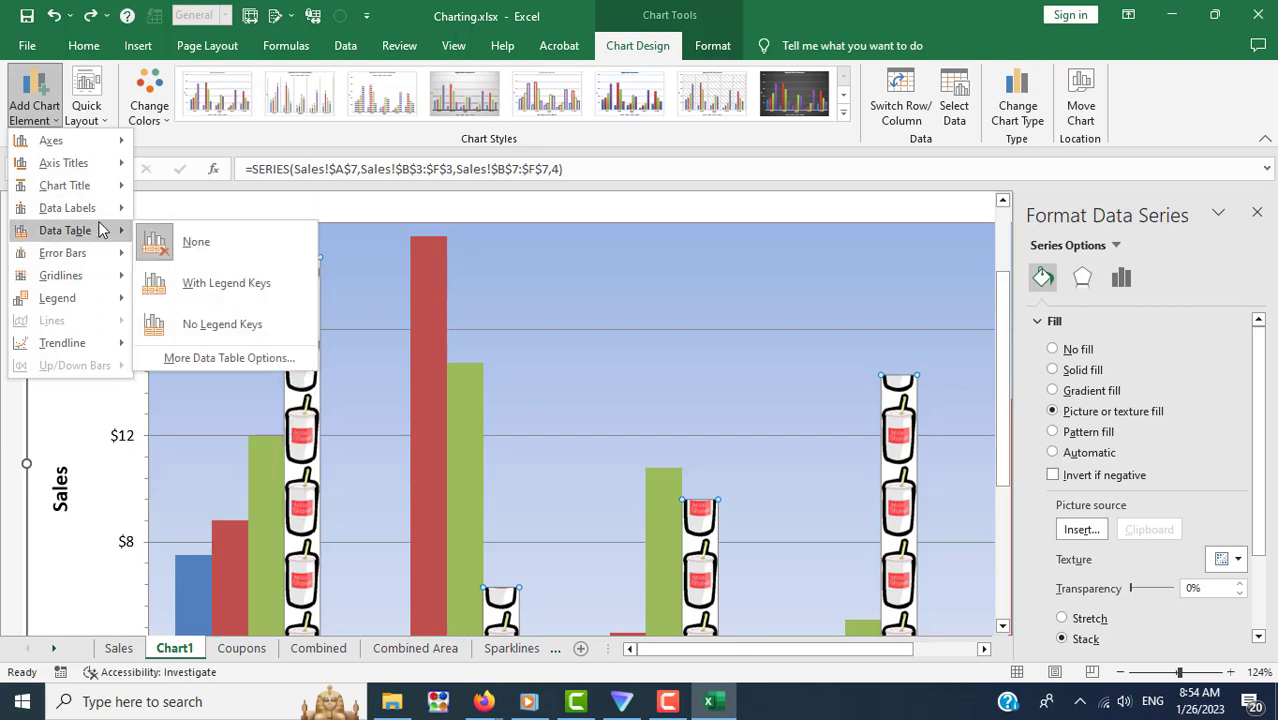
{"action": "mouse_move", "coordinate": [67, 208]}
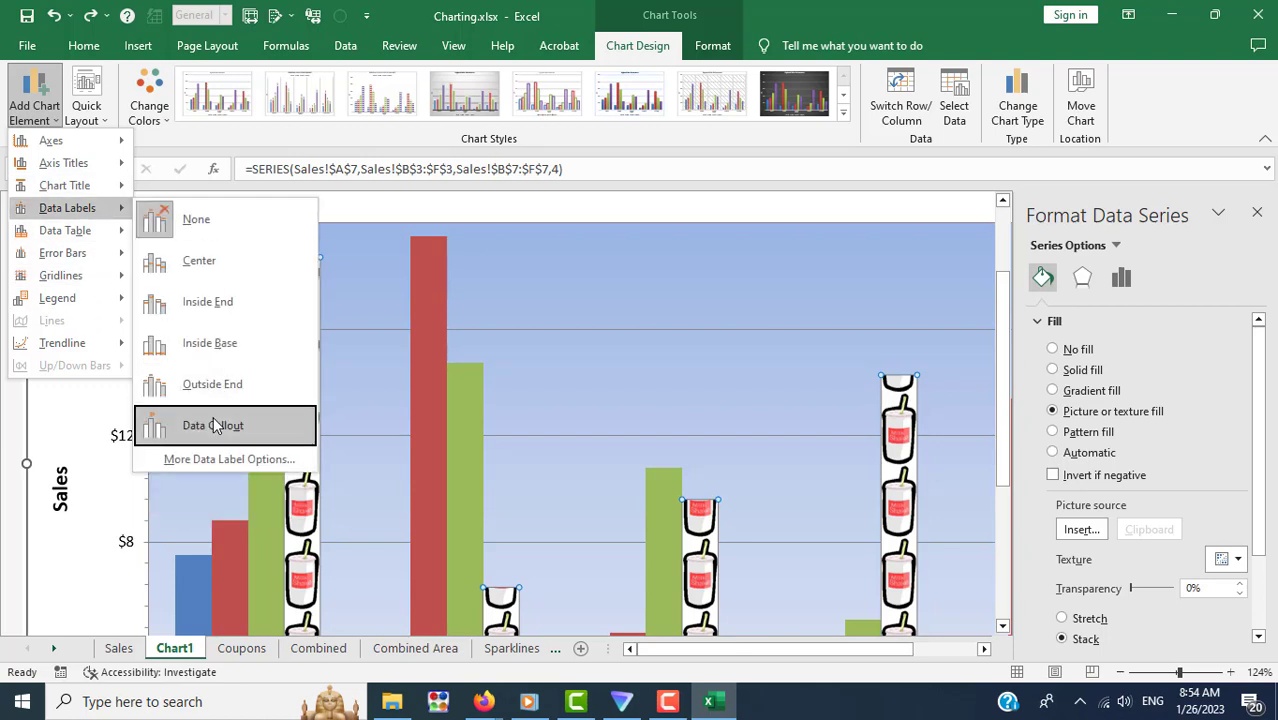
{"action": "left_click", "coordinate": [222, 393]}
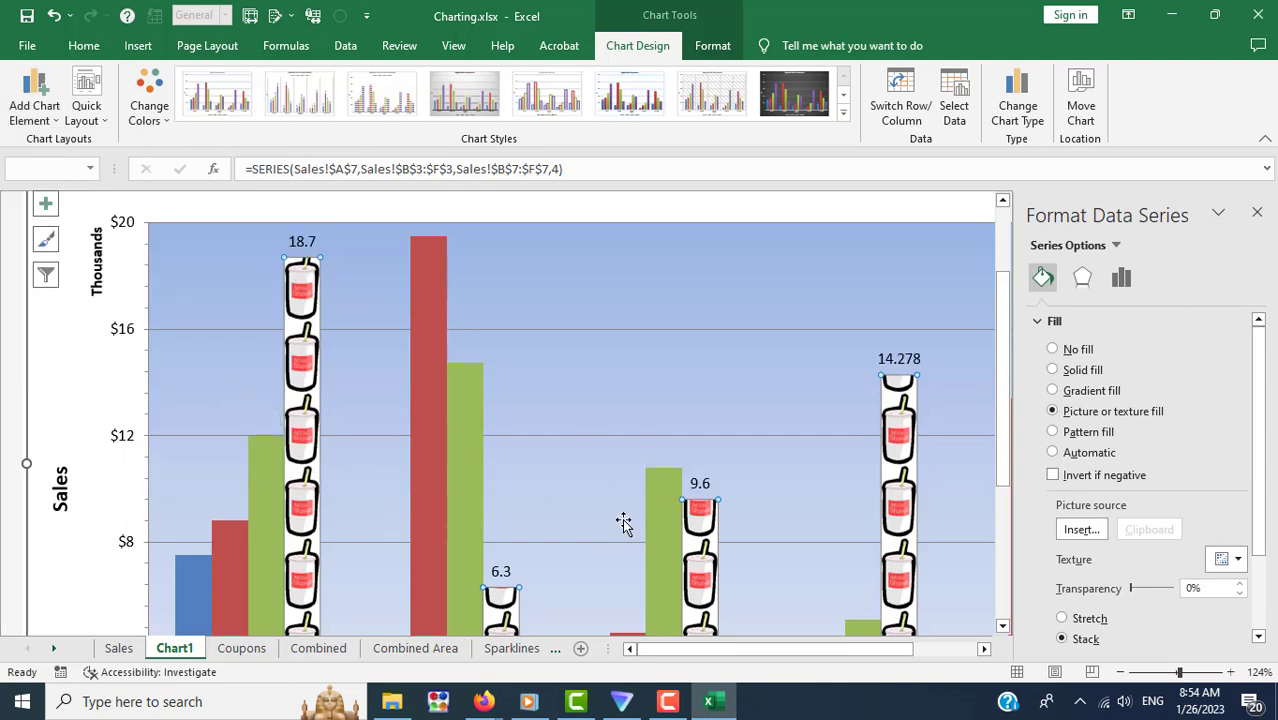
{"action": "left_click_drag", "start_coordinate": [1262, 476], "coordinate": [1255, 580]}
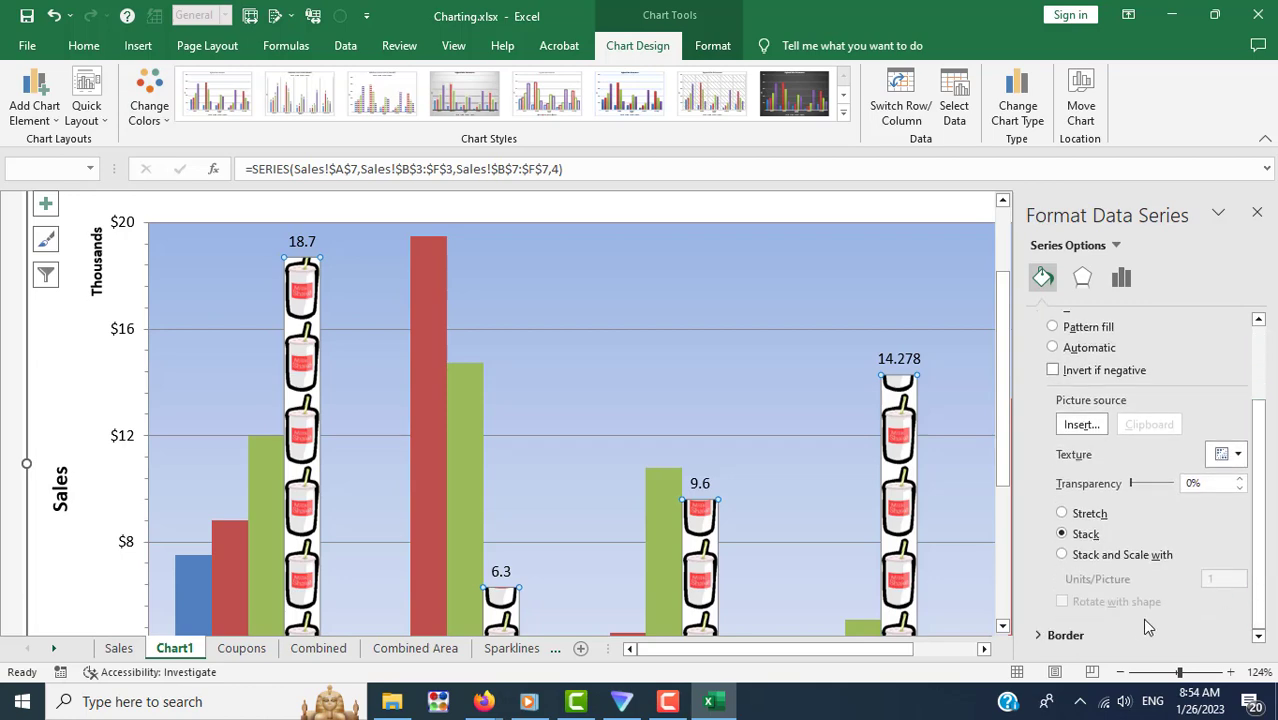
{"action": "key", "text": "alt+Tab"}
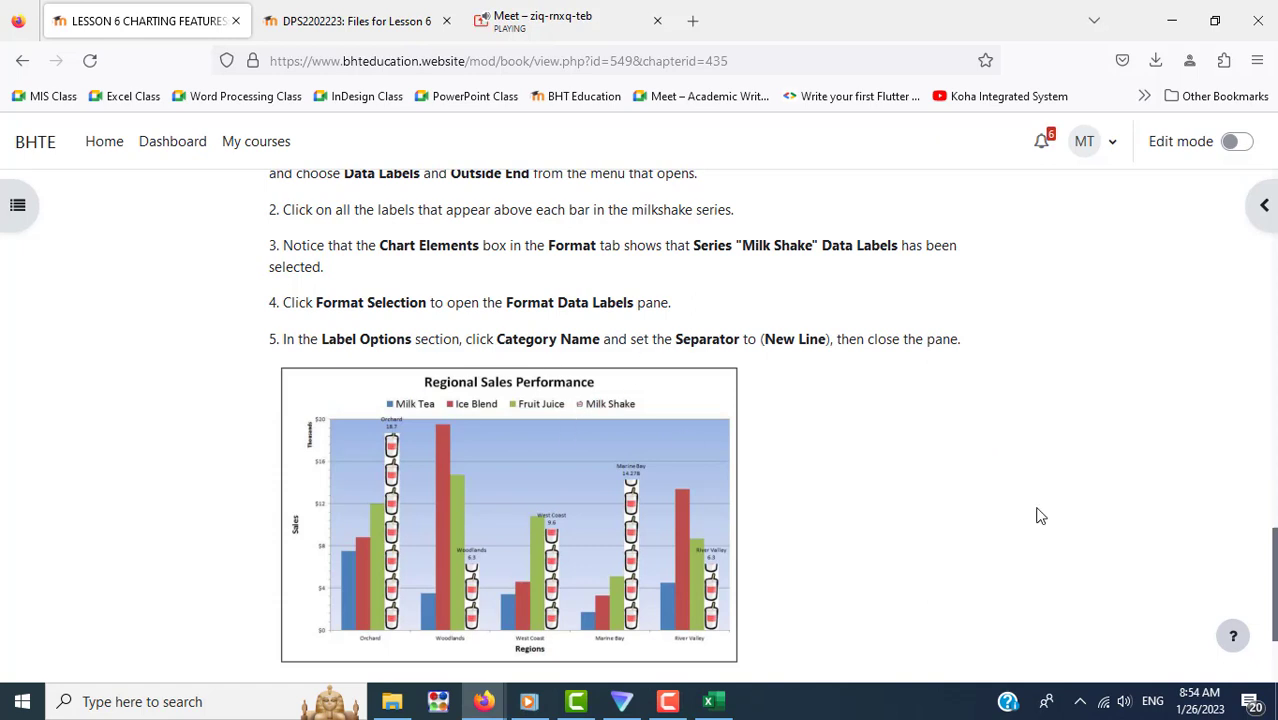
Step: Advance the BHT Education lesson to section 6.9 on adding data from different worksheets
{"action": "scroll", "coordinate": [1027, 514], "scroll_direction": "down", "scroll_amount": 3}
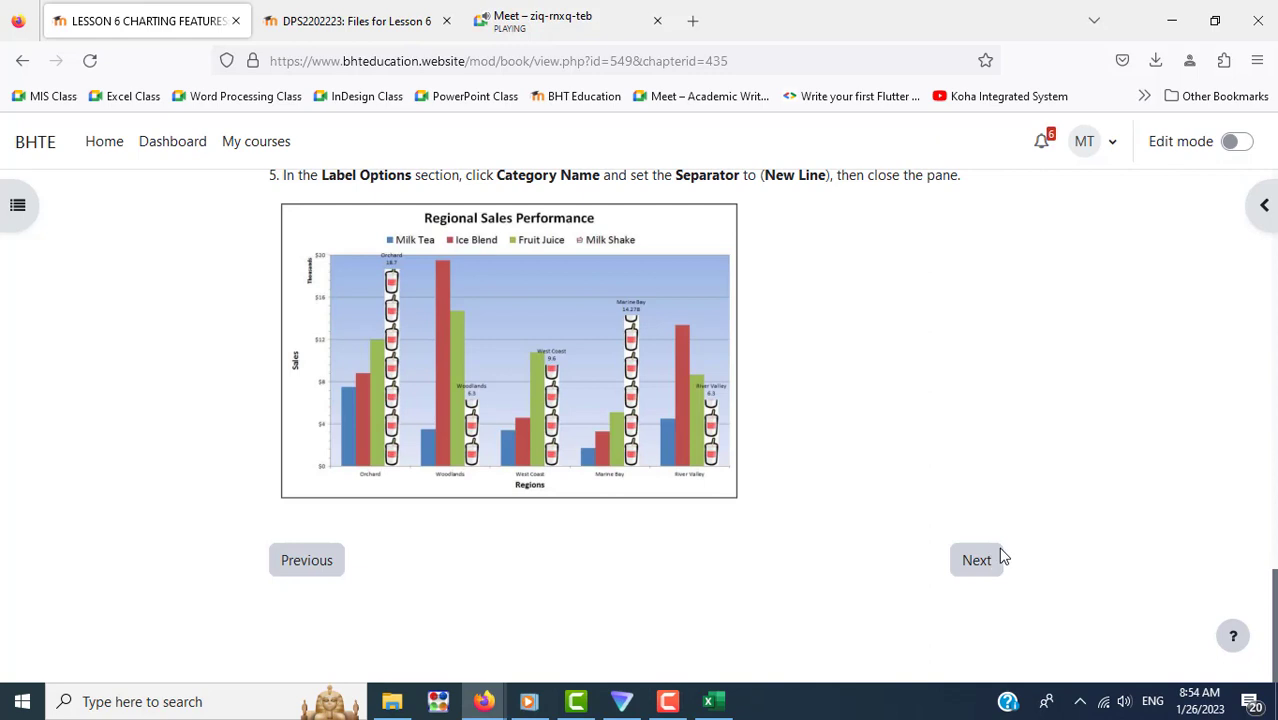
{"action": "scroll", "coordinate": [998, 557], "scroll_direction": "up", "scroll_amount": 5}
{"action": "scroll", "coordinate": [1003, 555], "scroll_direction": "down", "scroll_amount": 5}
{"action": "scroll", "coordinate": [1032, 468], "scroll_direction": "up", "scroll_amount": 5}
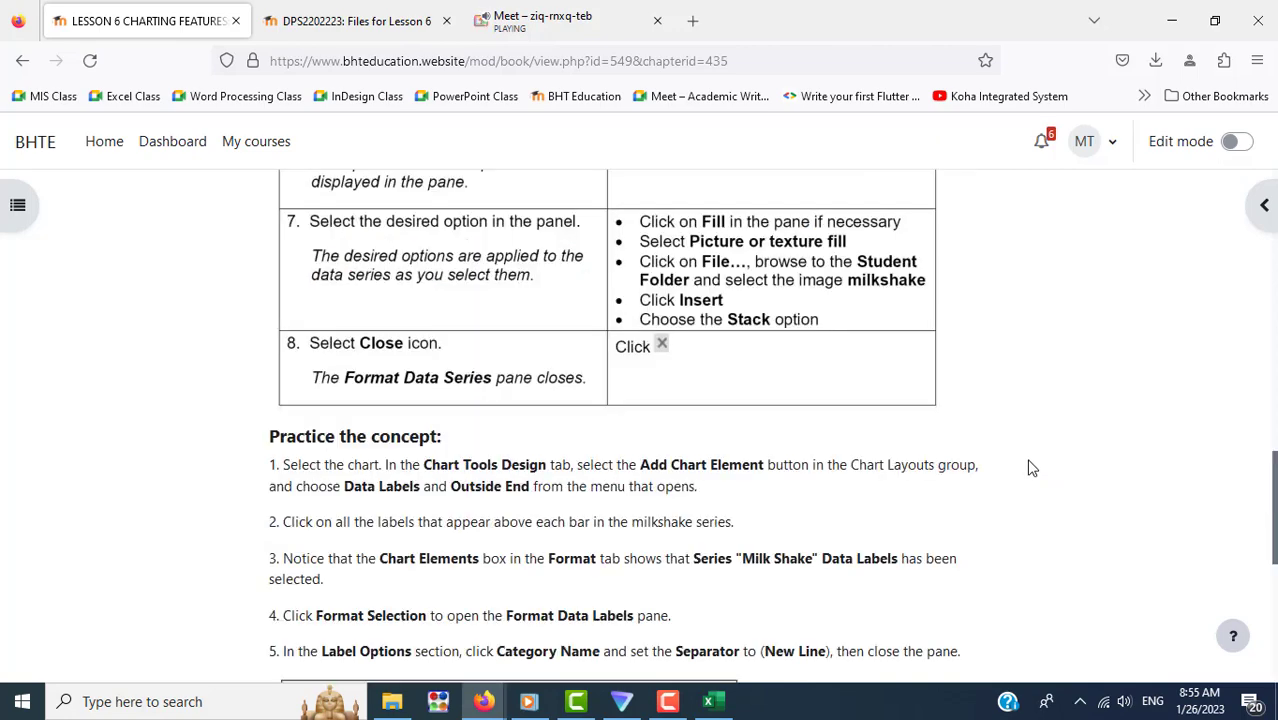
{"action": "scroll", "coordinate": [1032, 468], "scroll_direction": "down", "scroll_amount": 5}
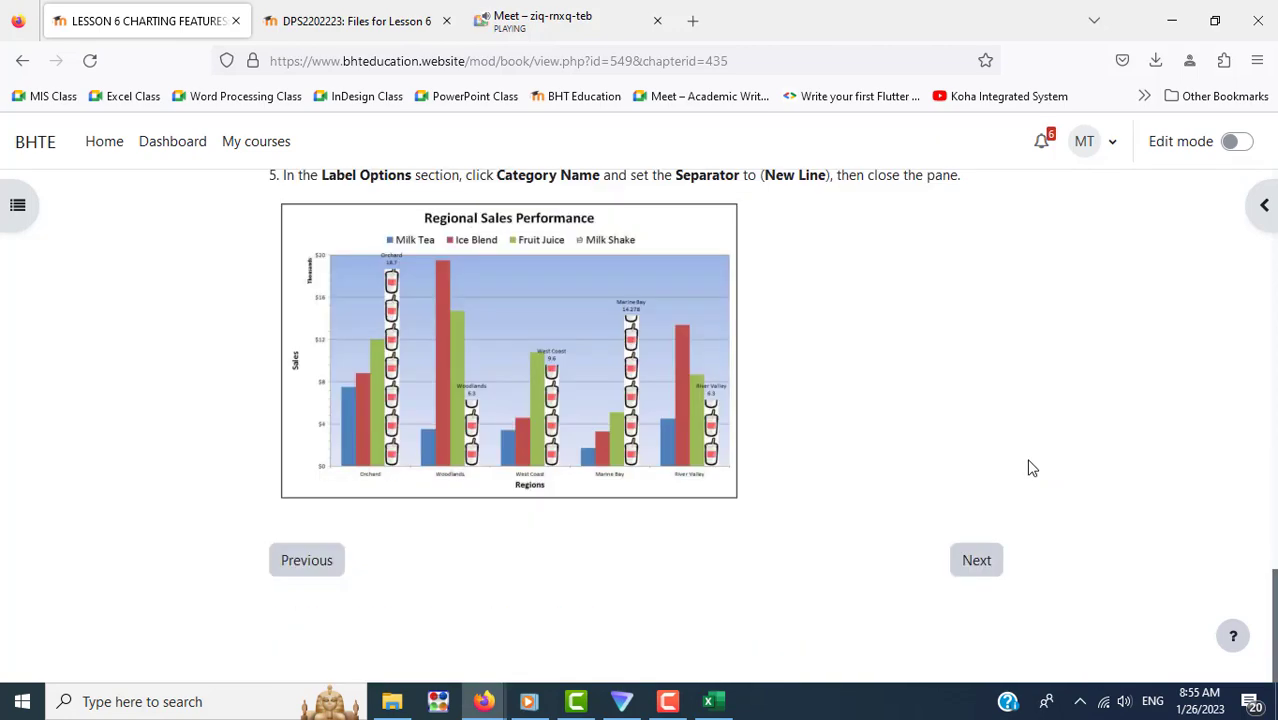
{"action": "left_click", "coordinate": [978, 563]}
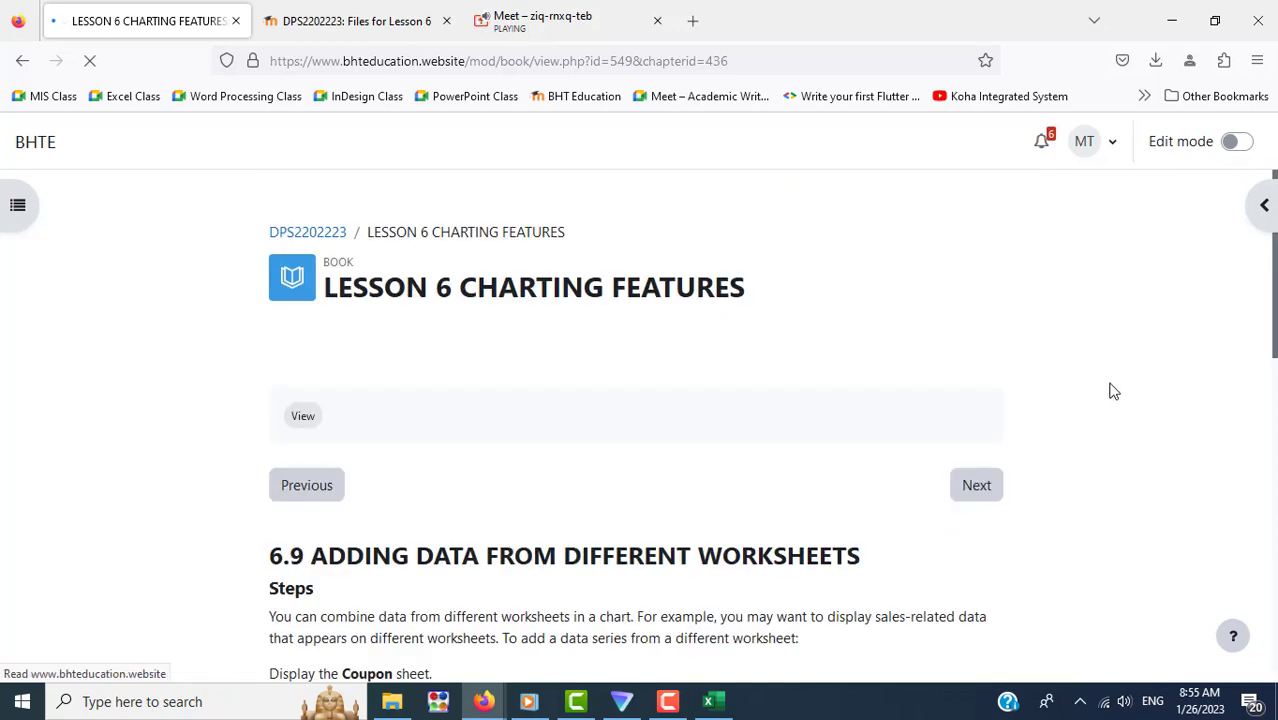
Step: Read through the section 6.9 steps, then return to the Excel workbook
{"action": "scroll", "coordinate": [1114, 391], "scroll_direction": "down", "scroll_amount": 3}
{"action": "scroll", "coordinate": [1114, 391], "scroll_direction": "down", "scroll_amount": 3}
{"action": "scroll", "coordinate": [1114, 391], "scroll_direction": "down", "scroll_amount": 3}
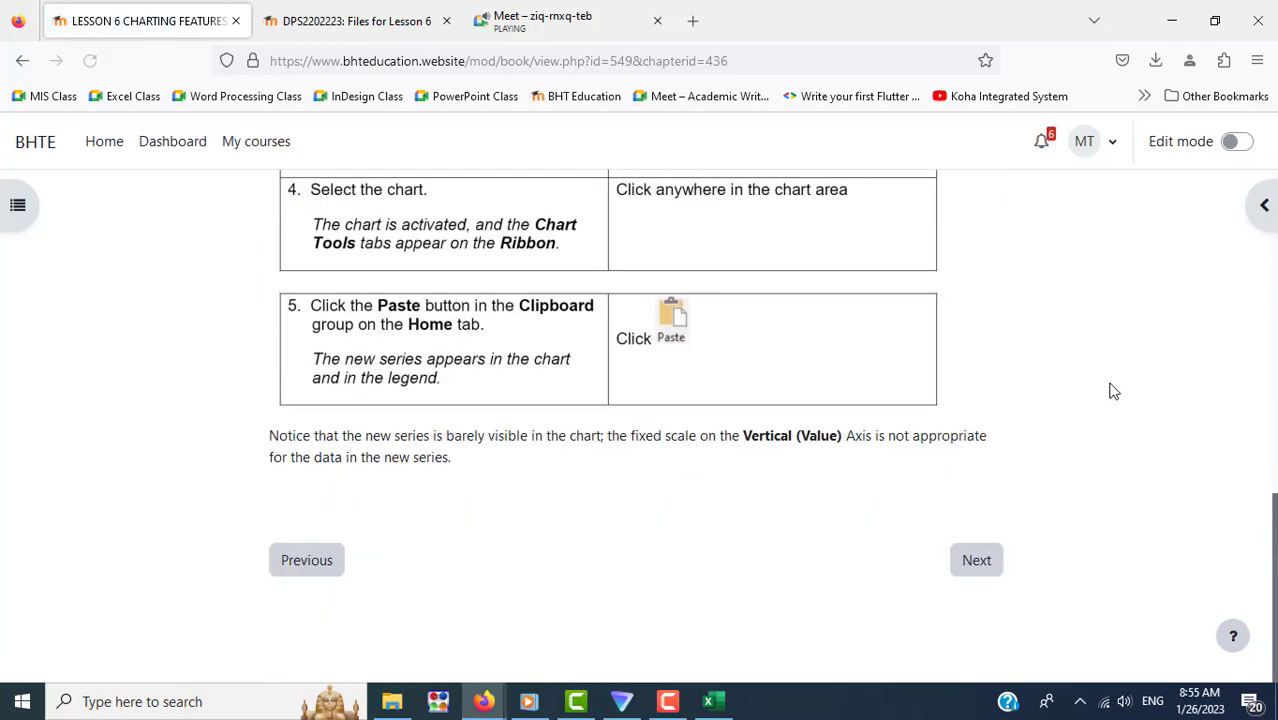
{"action": "scroll", "coordinate": [1114, 391], "scroll_direction": "up", "scroll_amount": 4}
{"action": "scroll", "coordinate": [1114, 391], "scroll_direction": "up", "scroll_amount": 3}
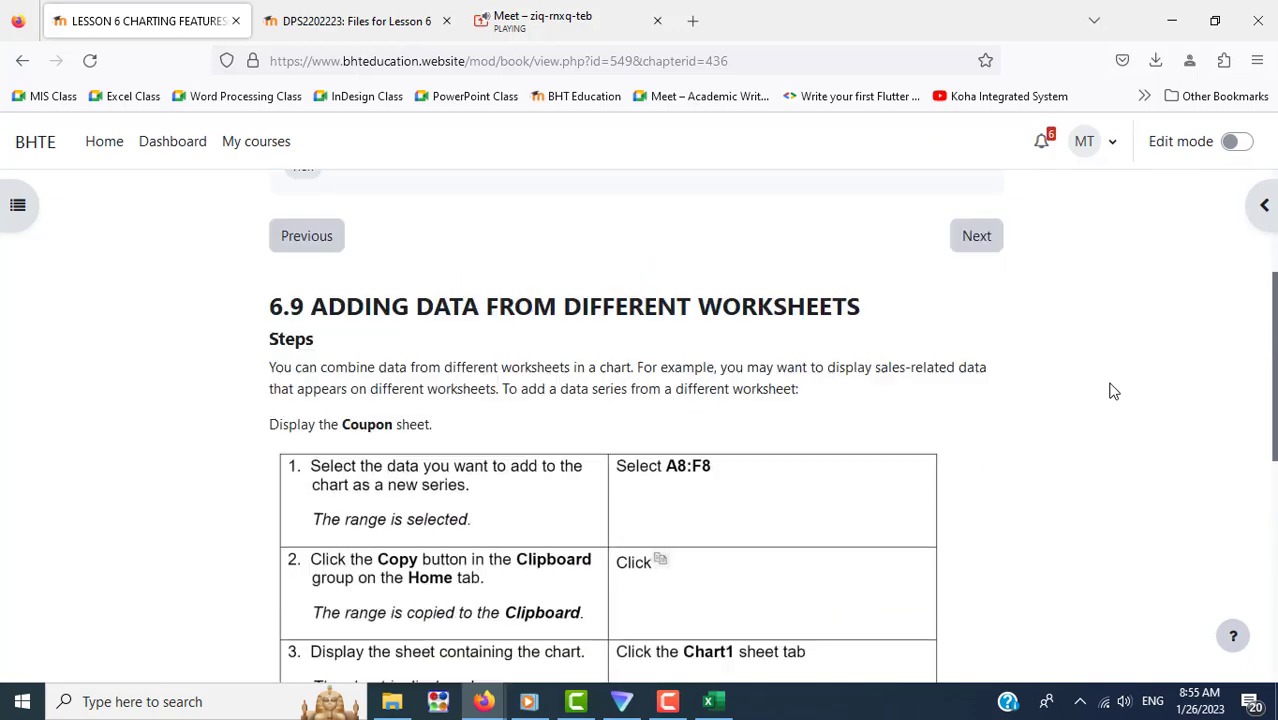
{"action": "key", "text": "alt+Tab"}
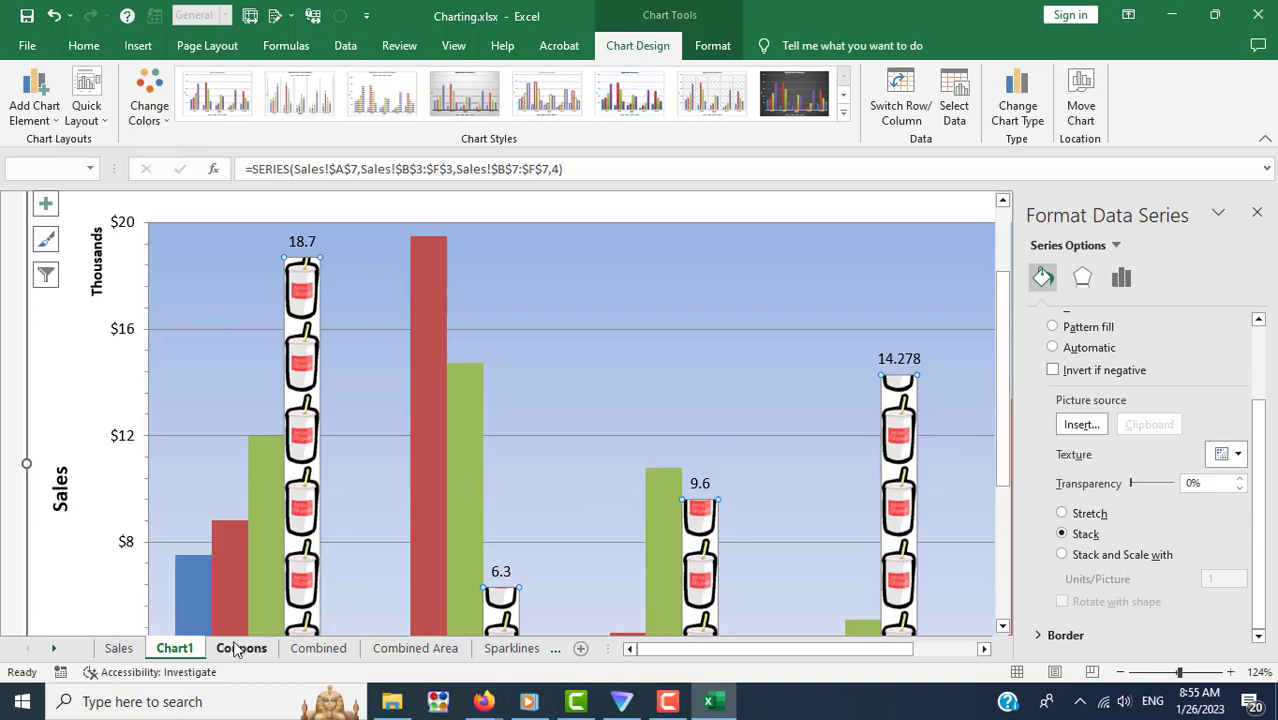
Step: Show the Coupons sheet, close the Format Shape pane, and select the Coupons Distribution chart
{"action": "left_click", "coordinate": [236, 648]}
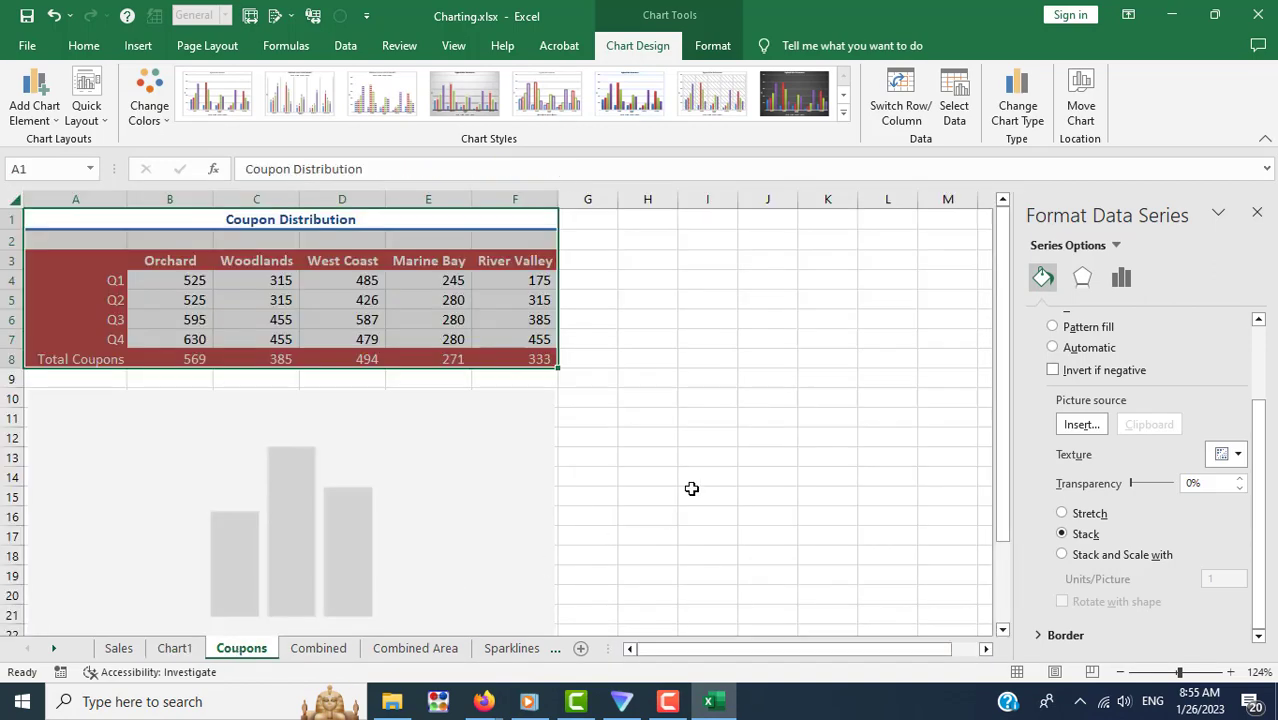
{"action": "left_click", "coordinate": [702, 485]}
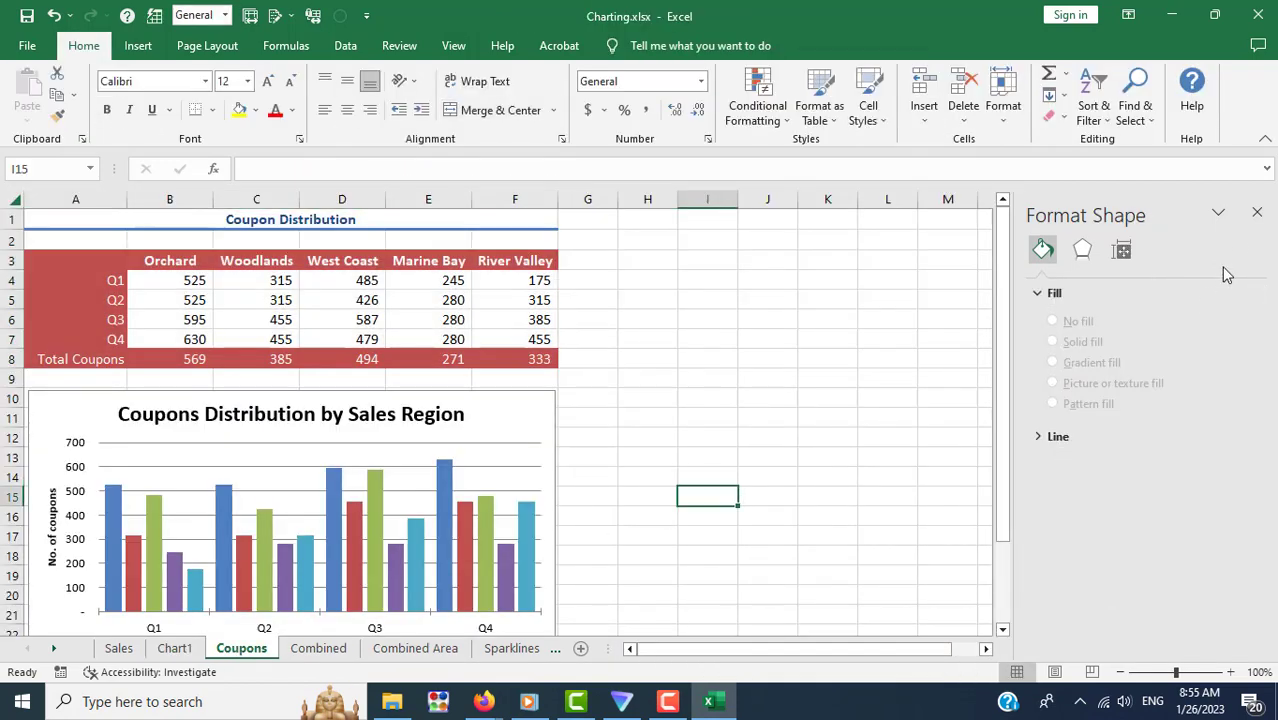
{"action": "left_click", "coordinate": [1257, 212]}
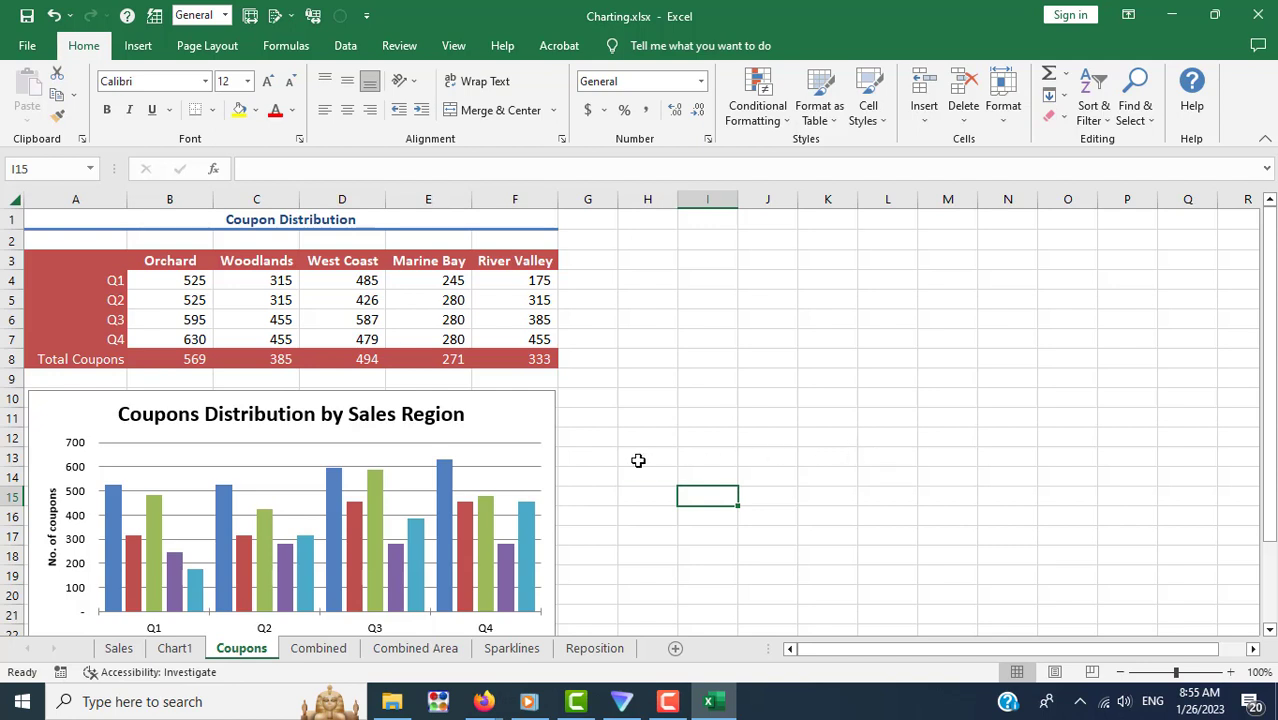
{"action": "left_click", "coordinate": [531, 414]}
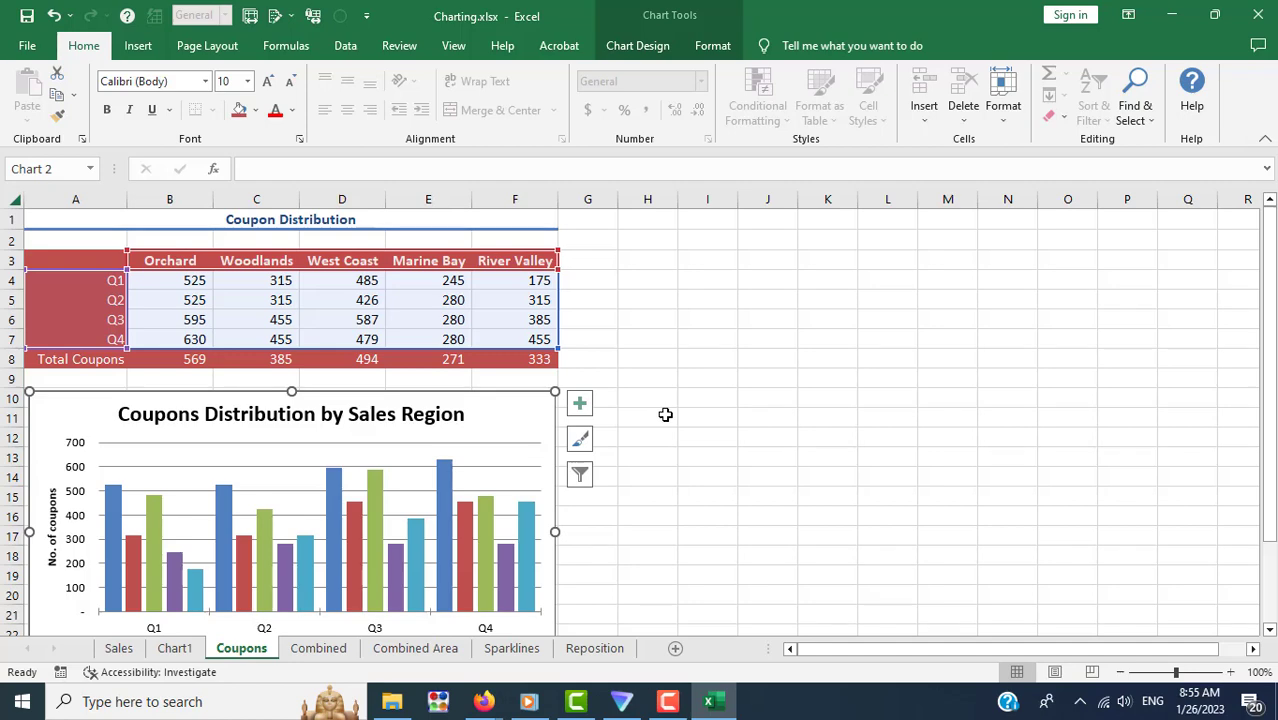
{"action": "scroll", "coordinate": [676, 415], "scroll_direction": "down", "scroll_amount": 5}
{"action": "scroll", "coordinate": [676, 415], "scroll_direction": "up", "scroll_amount": 2}
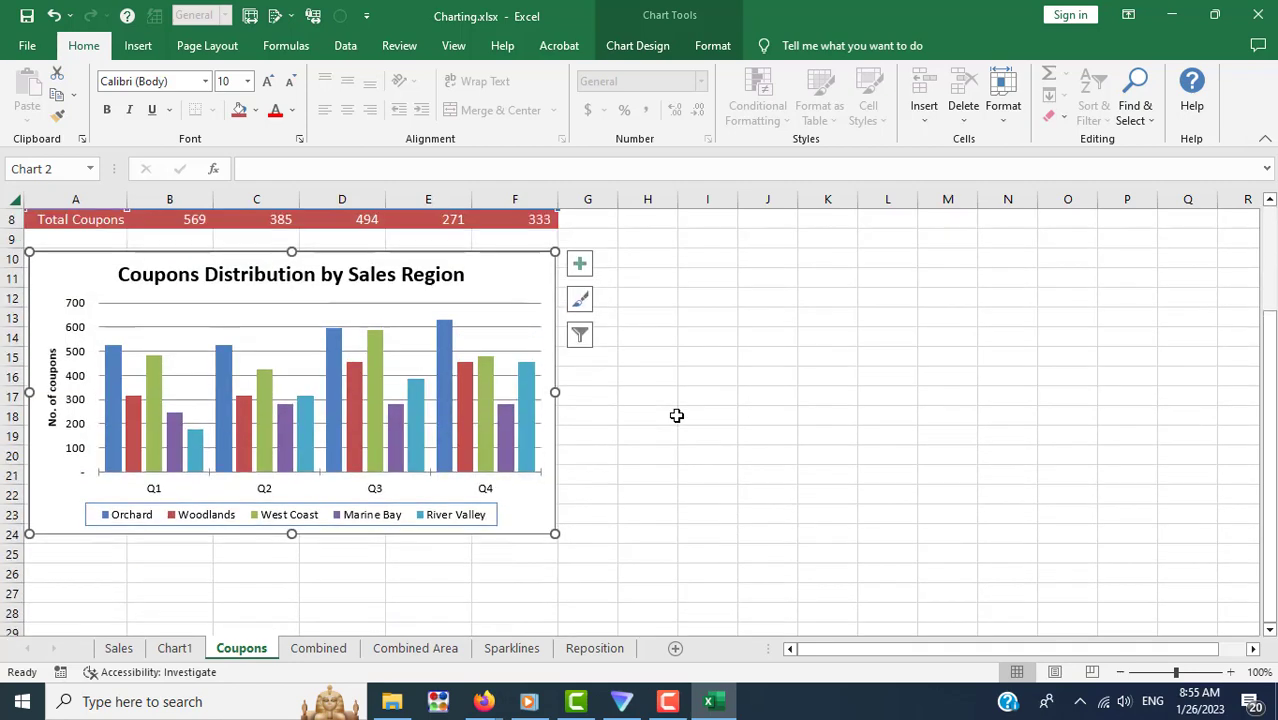
{"action": "scroll", "coordinate": [676, 415], "scroll_direction": "up", "scroll_amount": 3}
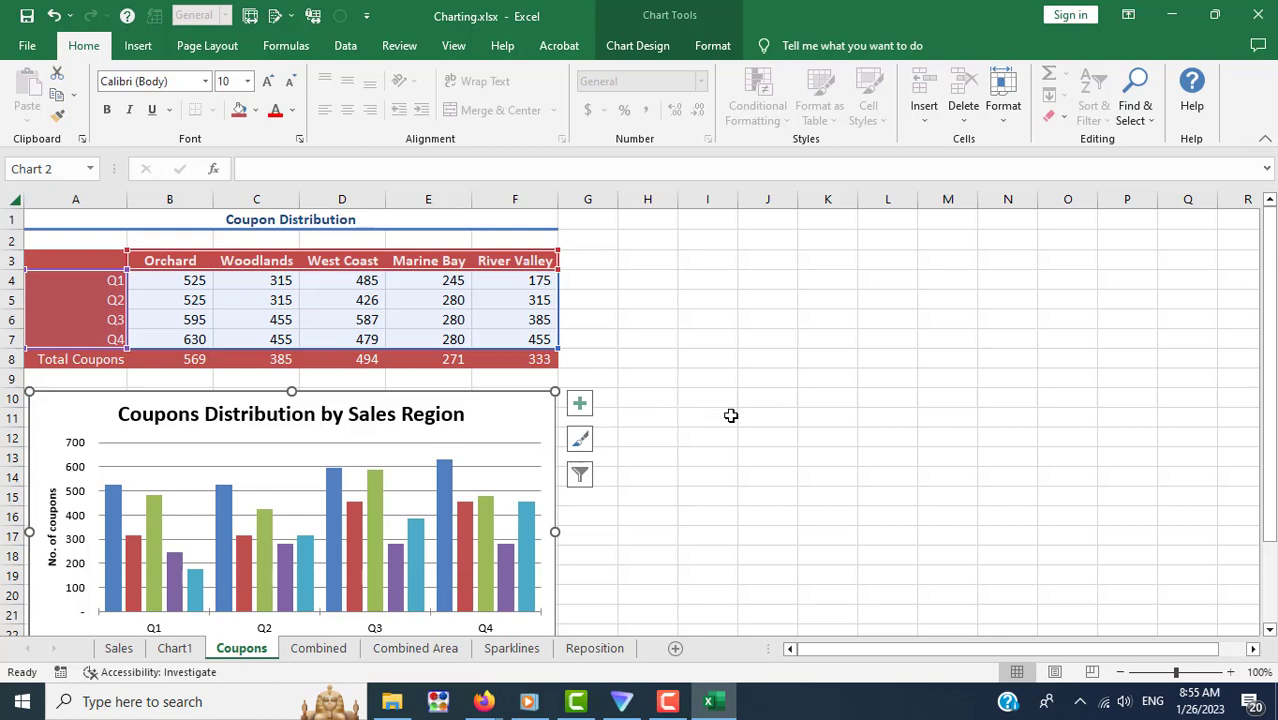
Step: Select the Total Coupons row A8:F8 on the Coupons sheet
{"action": "key", "text": "alt+Tab"}
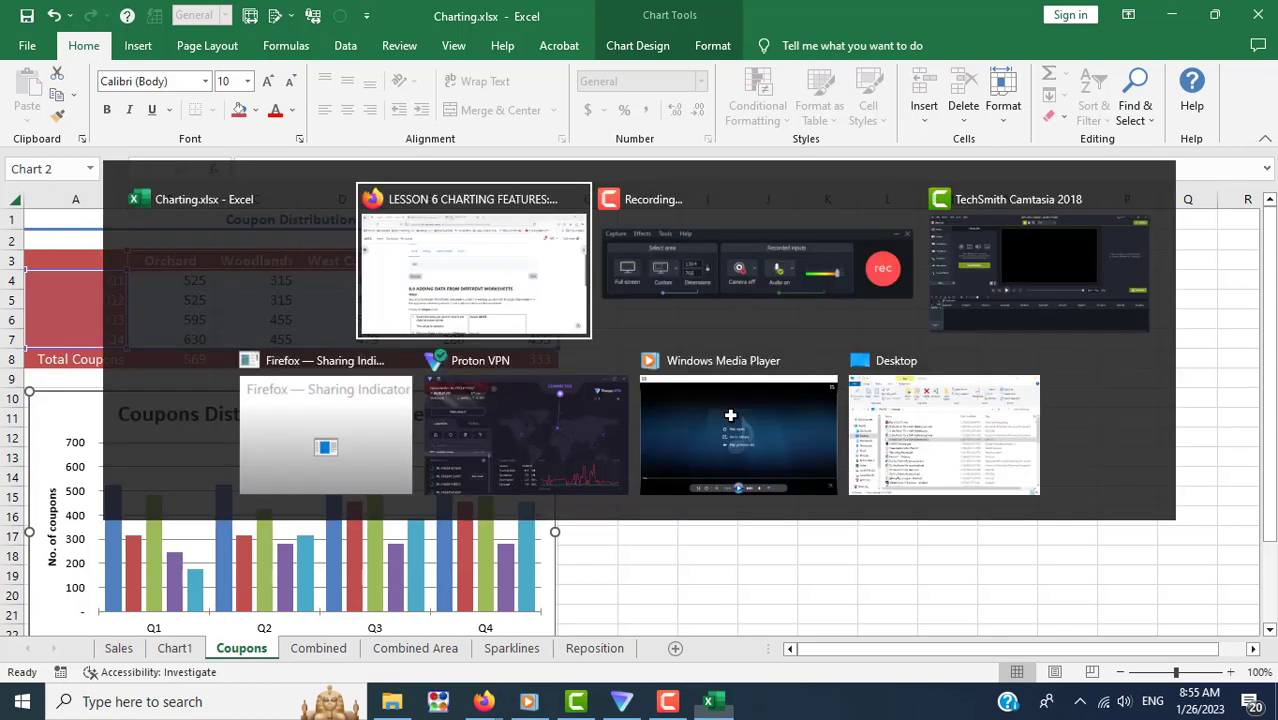
{"action": "scroll", "coordinate": [921, 442], "scroll_direction": "down", "scroll_amount": 3}
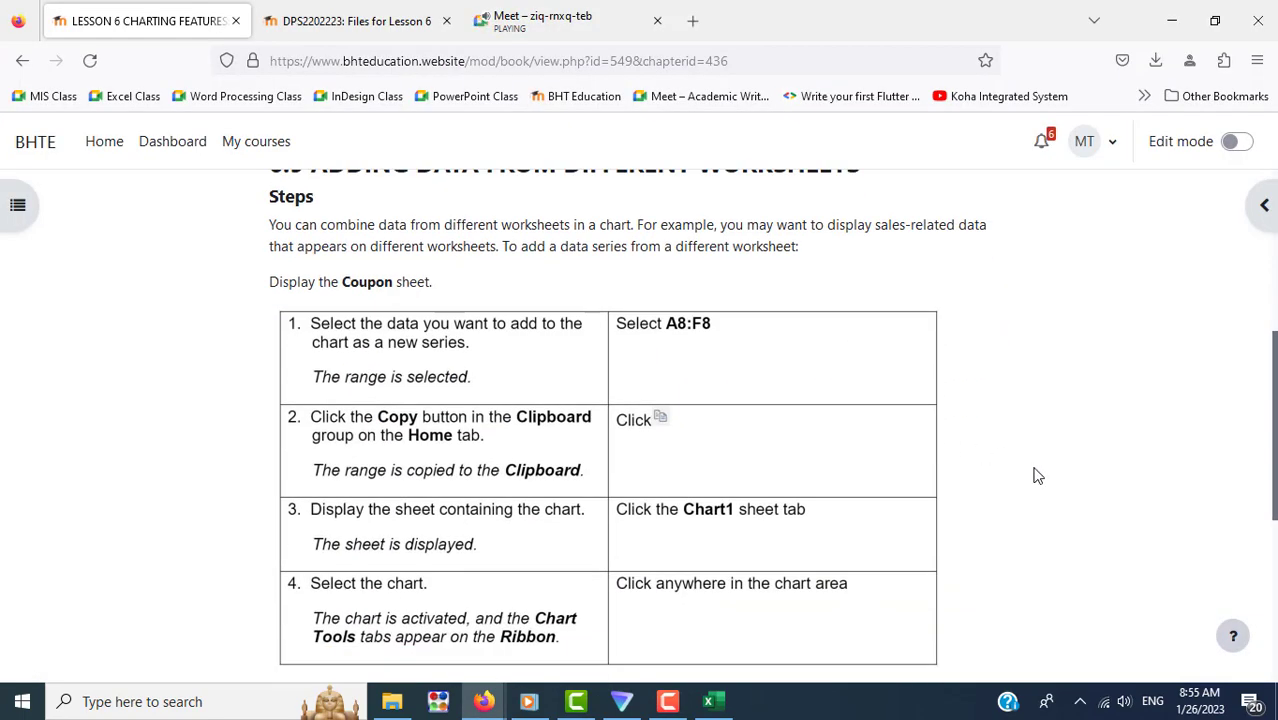
{"action": "key", "text": "alt+Tab"}
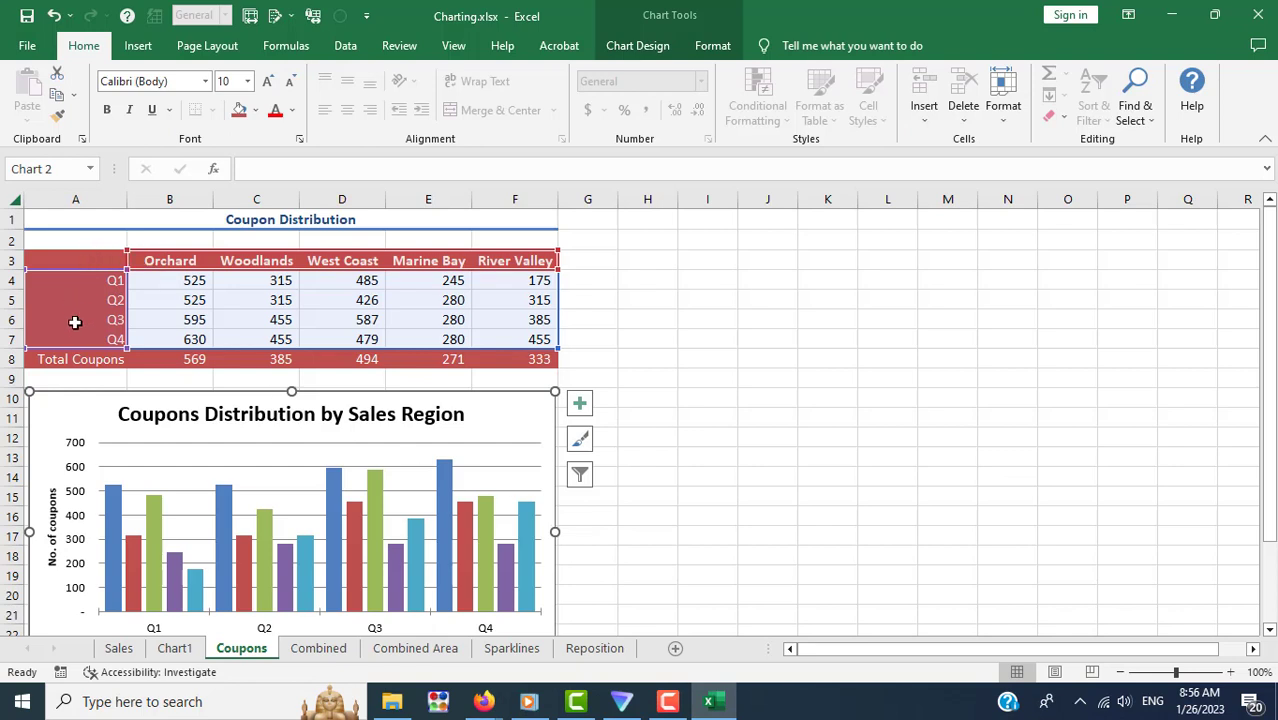
{"action": "left_click", "coordinate": [75, 362]}
{"action": "left_click_drag", "start_coordinate": [75, 364], "coordinate": [535, 362]}
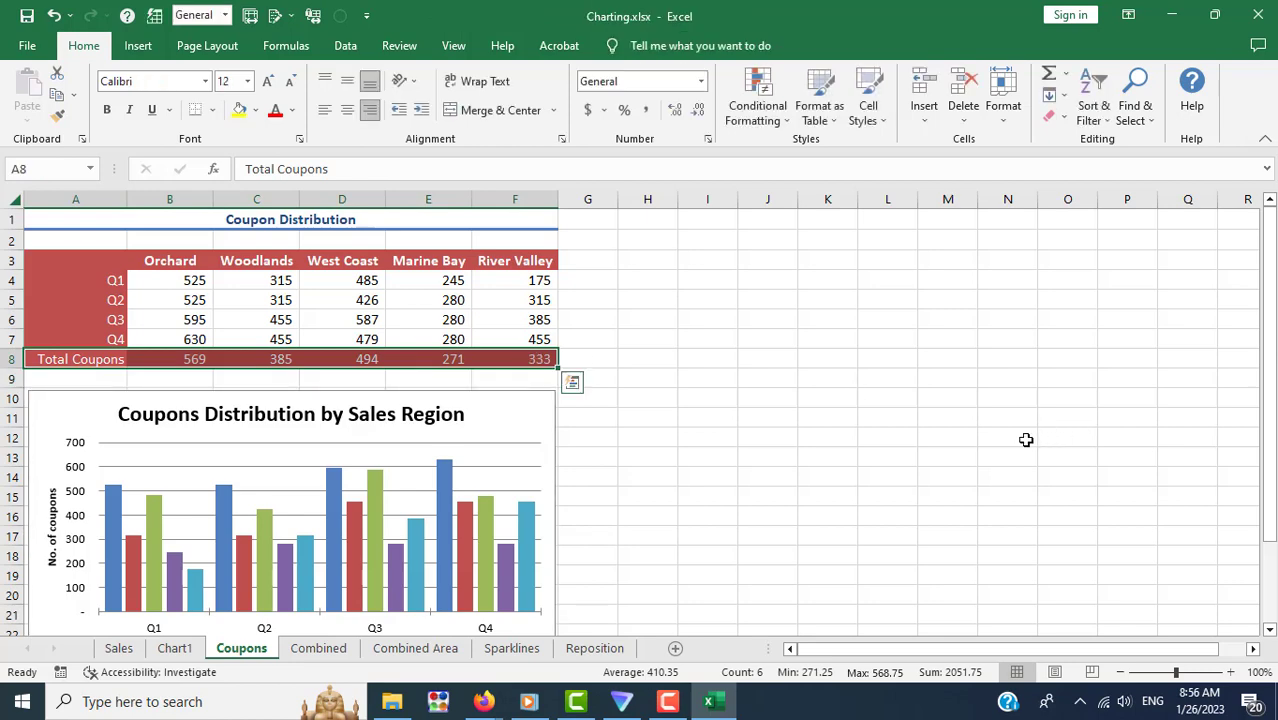
Step: Copy the selected A8:F8 row and switch to the Chart1 chart sheet
{"action": "key", "text": "alt+Tab"}
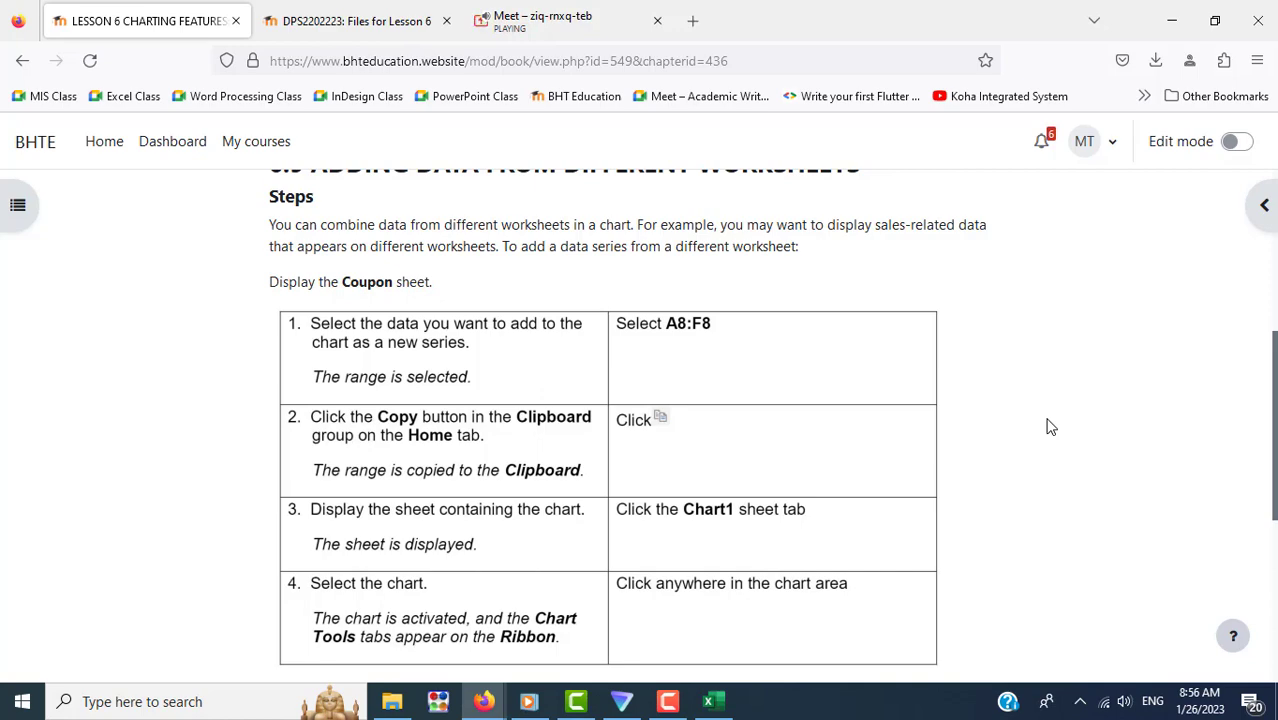
{"action": "scroll", "coordinate": [1050, 427], "scroll_direction": "down", "scroll_amount": 2}
{"action": "key", "text": "alt+Tab"}
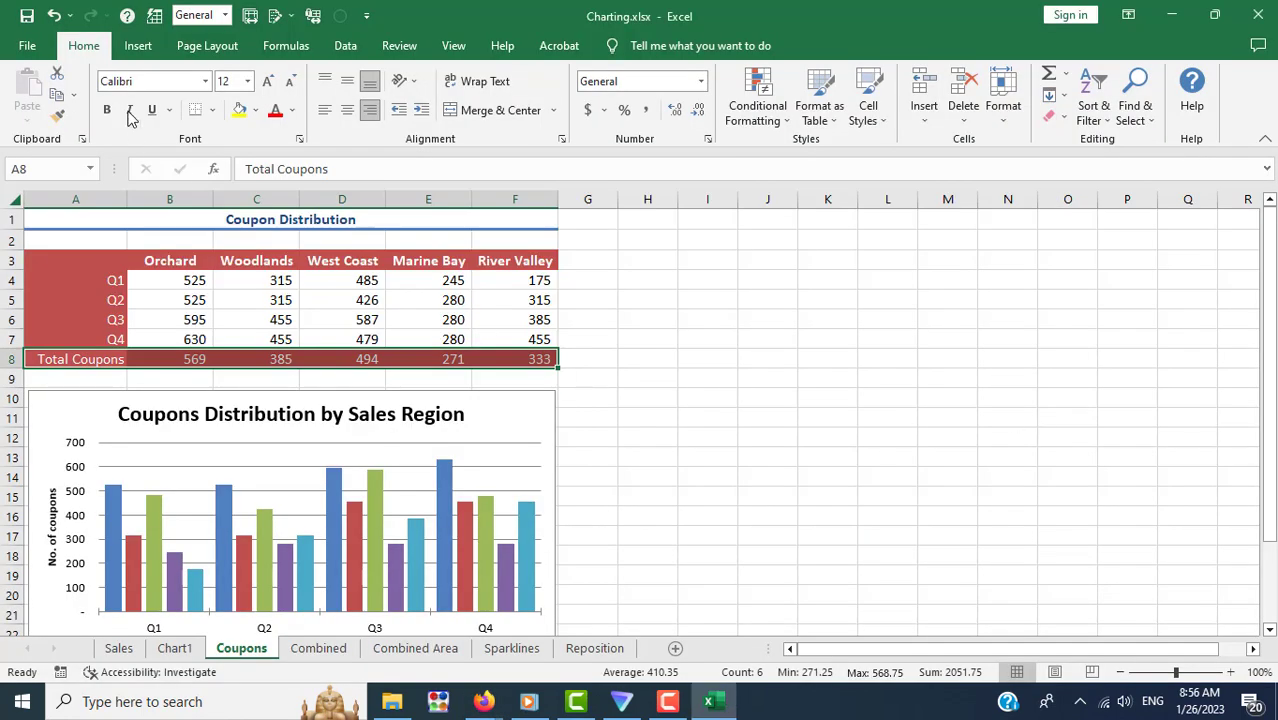
{"action": "left_click", "coordinate": [57, 95]}
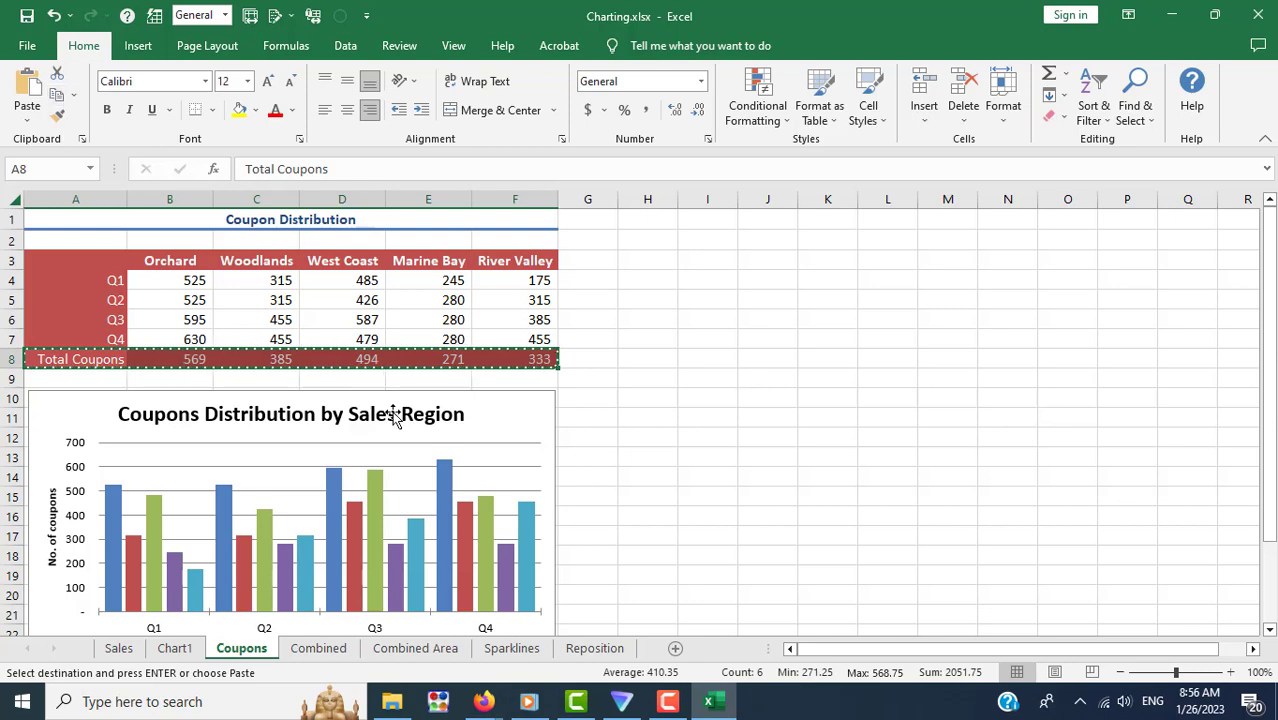
{"action": "left_click", "coordinate": [164, 650]}
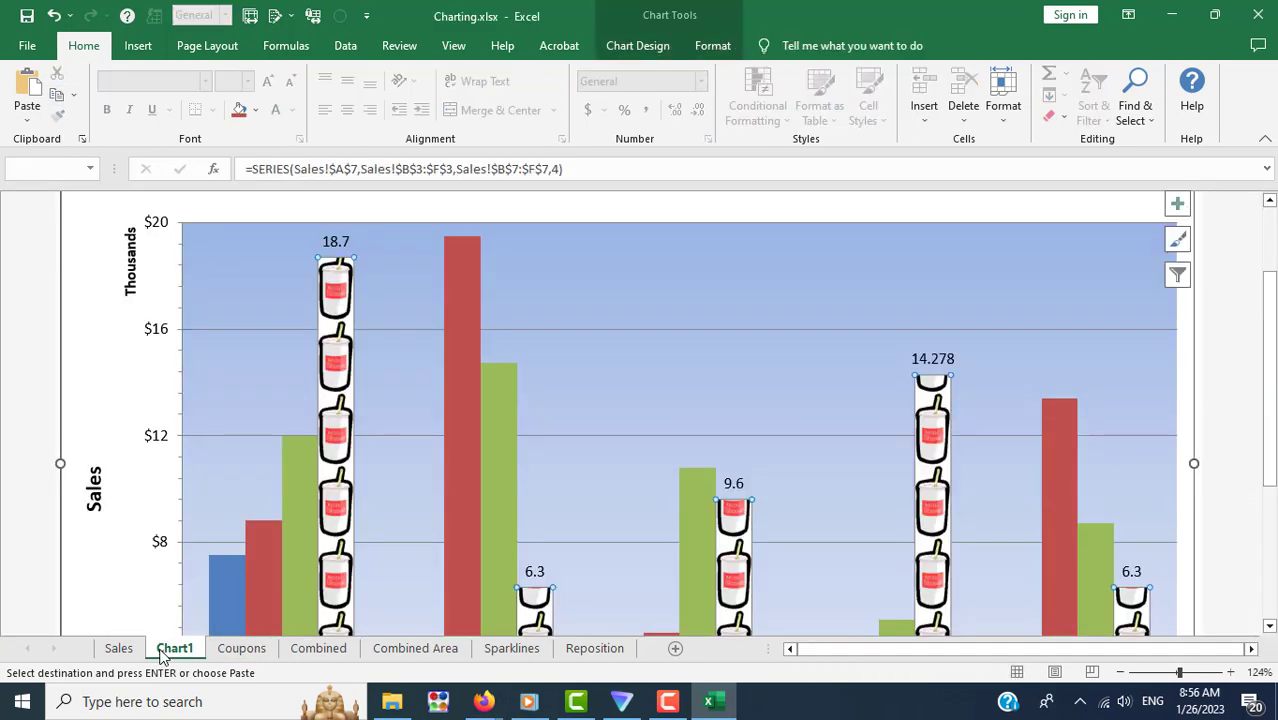
Step: Select the Regional Sales Performance chart on the Chart1 sheet
{"action": "key", "text": "alt+Tab"}
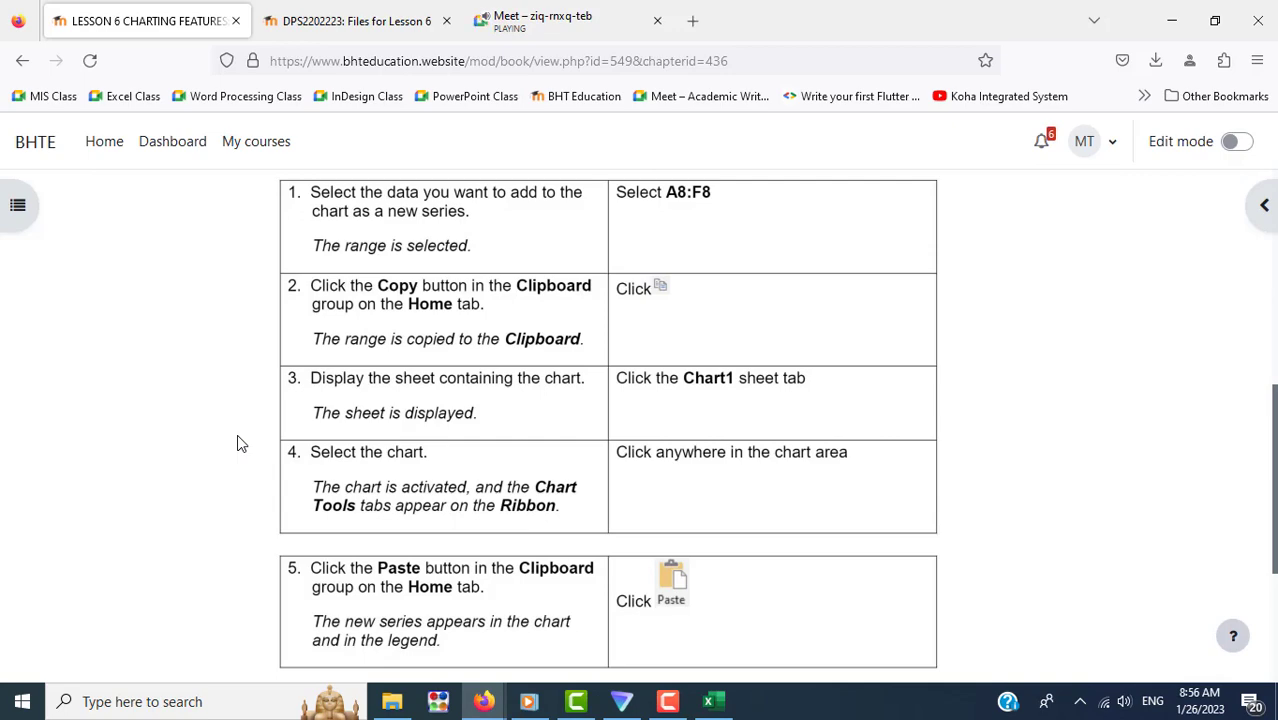
{"action": "scroll", "coordinate": [1004, 466], "scroll_direction": "down", "scroll_amount": 5}
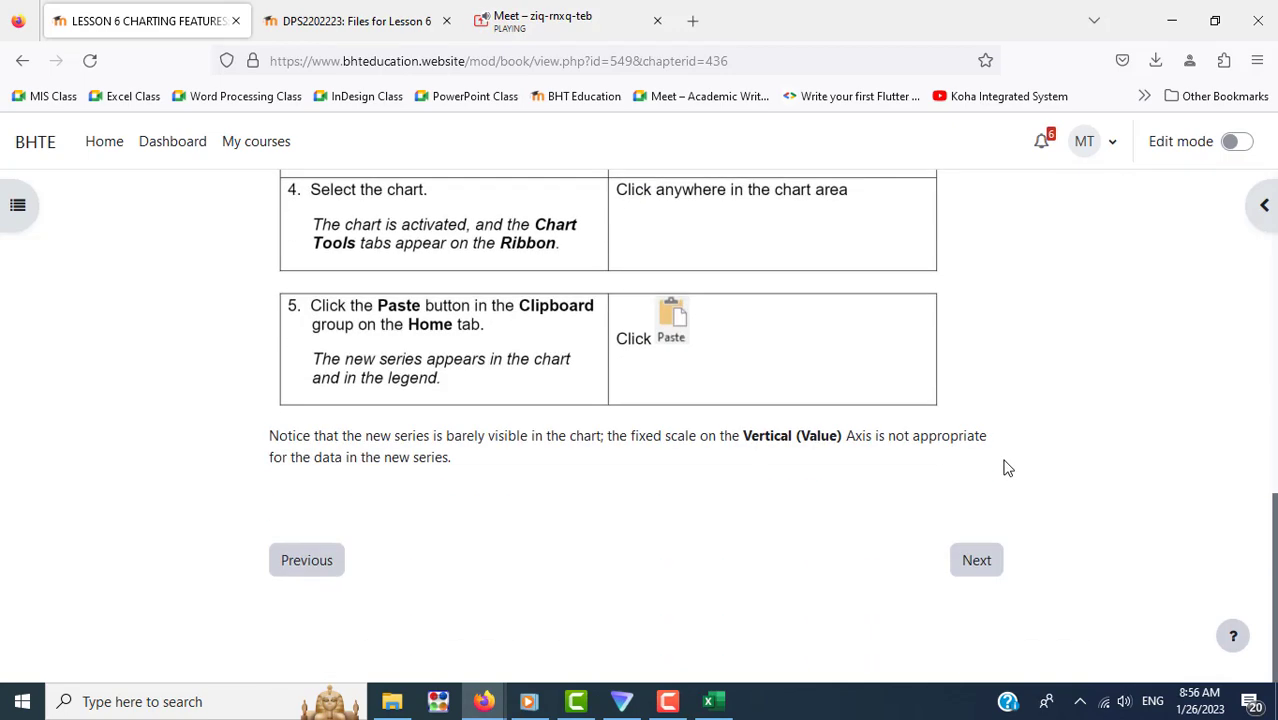
{"action": "key", "text": "alt+Tab"}
{"action": "scroll", "coordinate": [1218, 494], "scroll_direction": "down", "scroll_amount": 3}
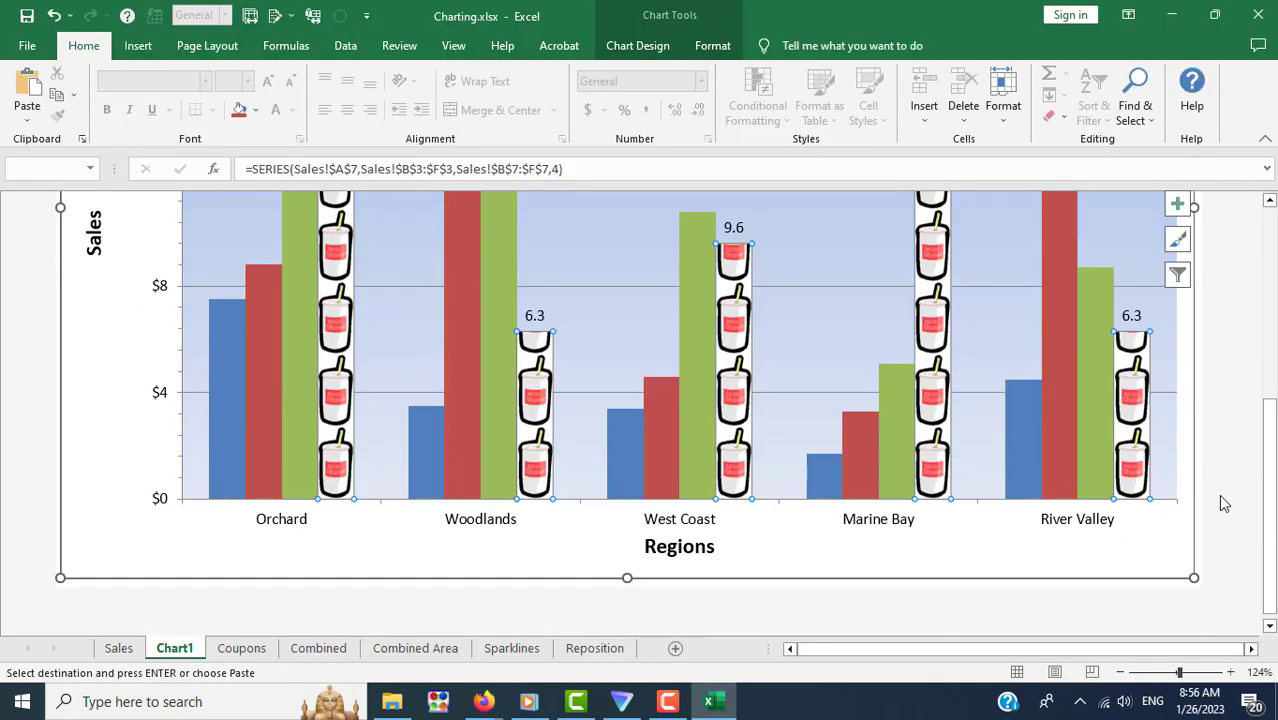
{"action": "left_click", "coordinate": [140, 620]}
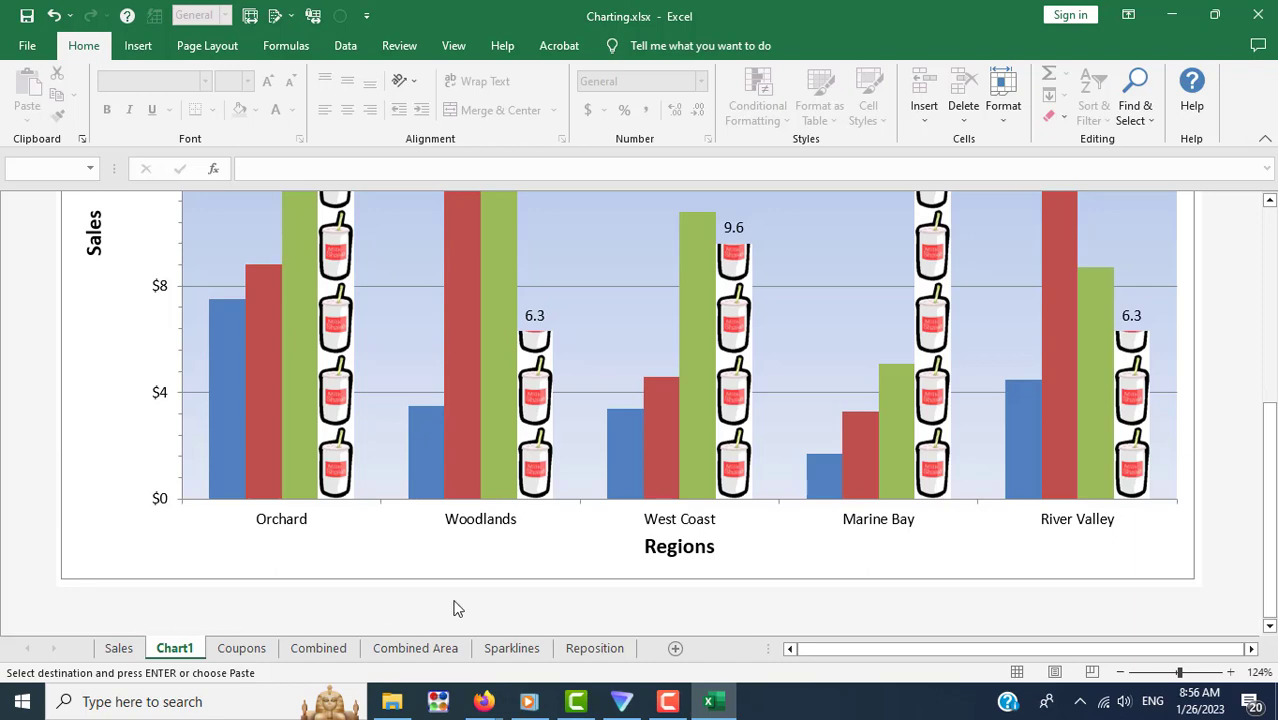
{"action": "key", "text": "alt+Tab"}
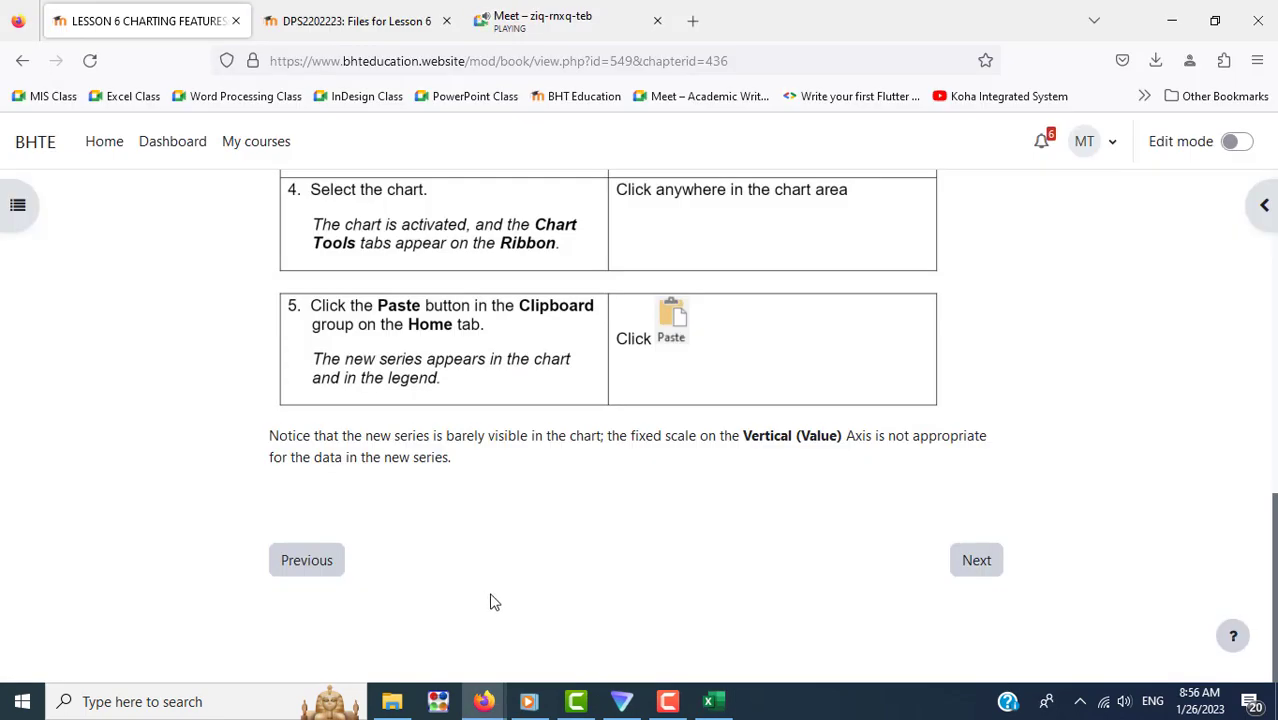
{"action": "scroll", "coordinate": [490, 601], "scroll_direction": "up", "scroll_amount": 2}
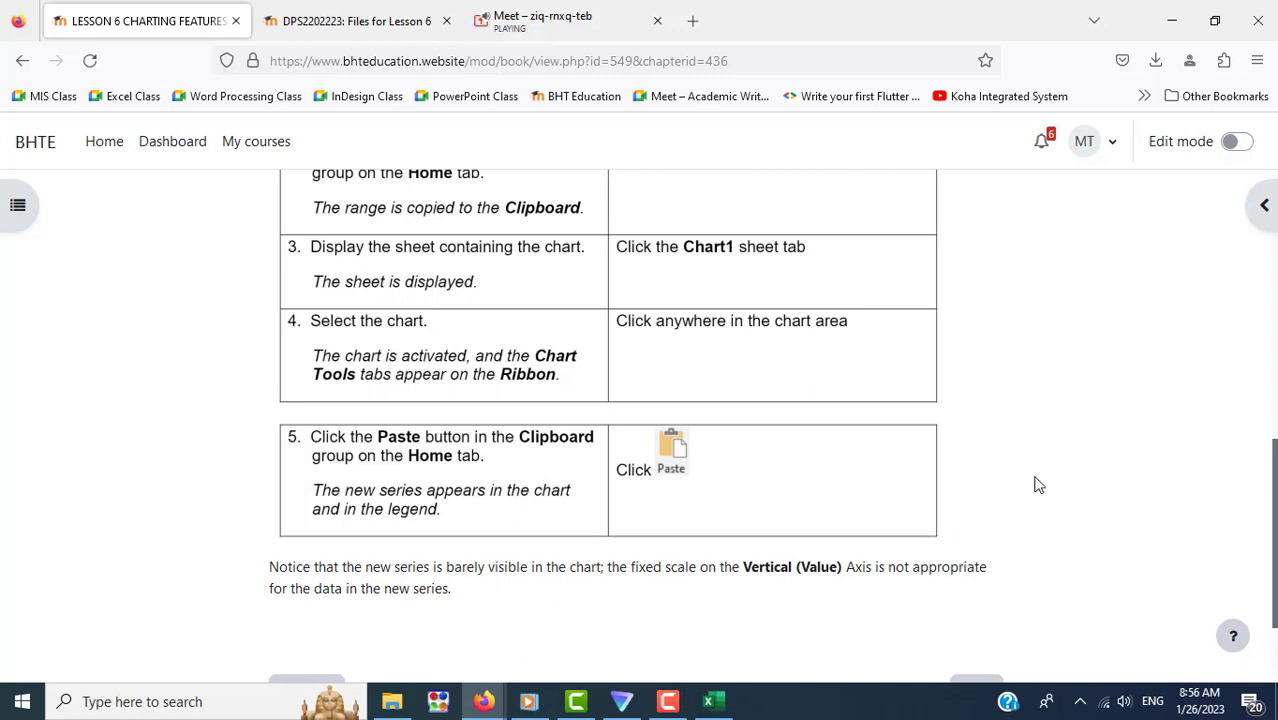
{"action": "key", "text": "alt+Tab"}
{"action": "left_click", "coordinate": [269, 547]}
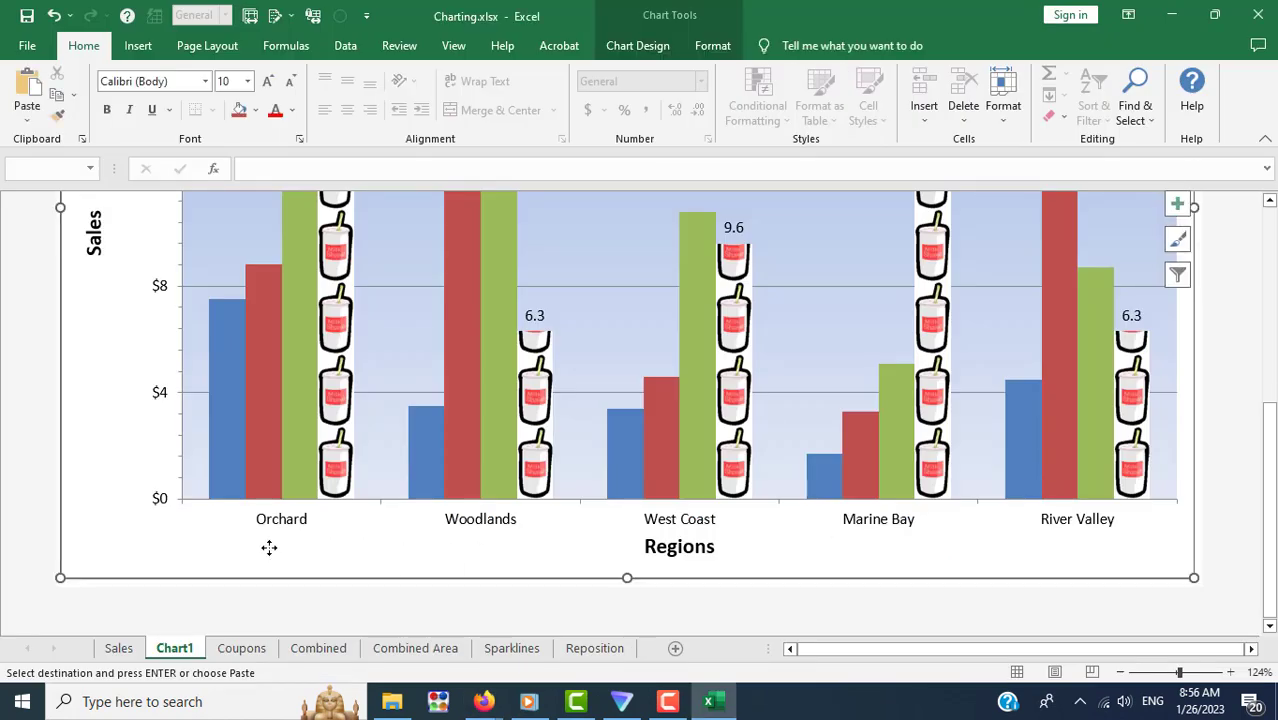
{"action": "left_click", "coordinate": [182, 627]}
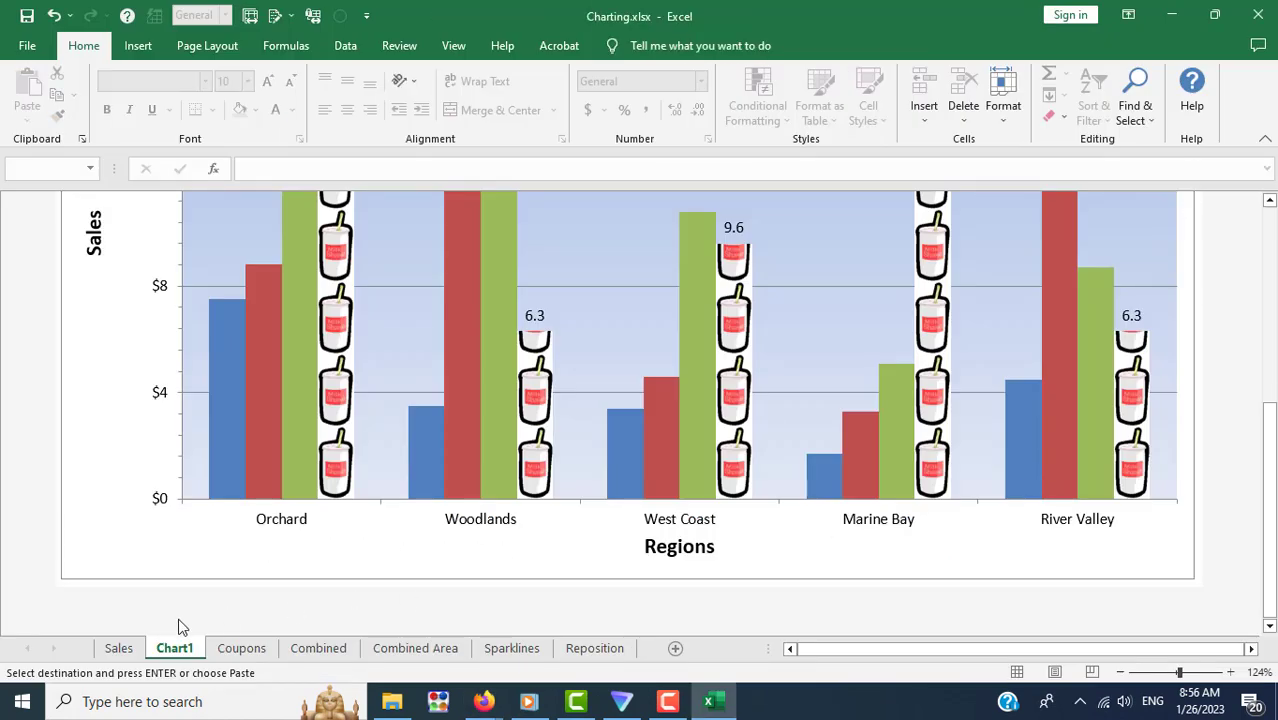
{"action": "left_click", "coordinate": [92, 535]}
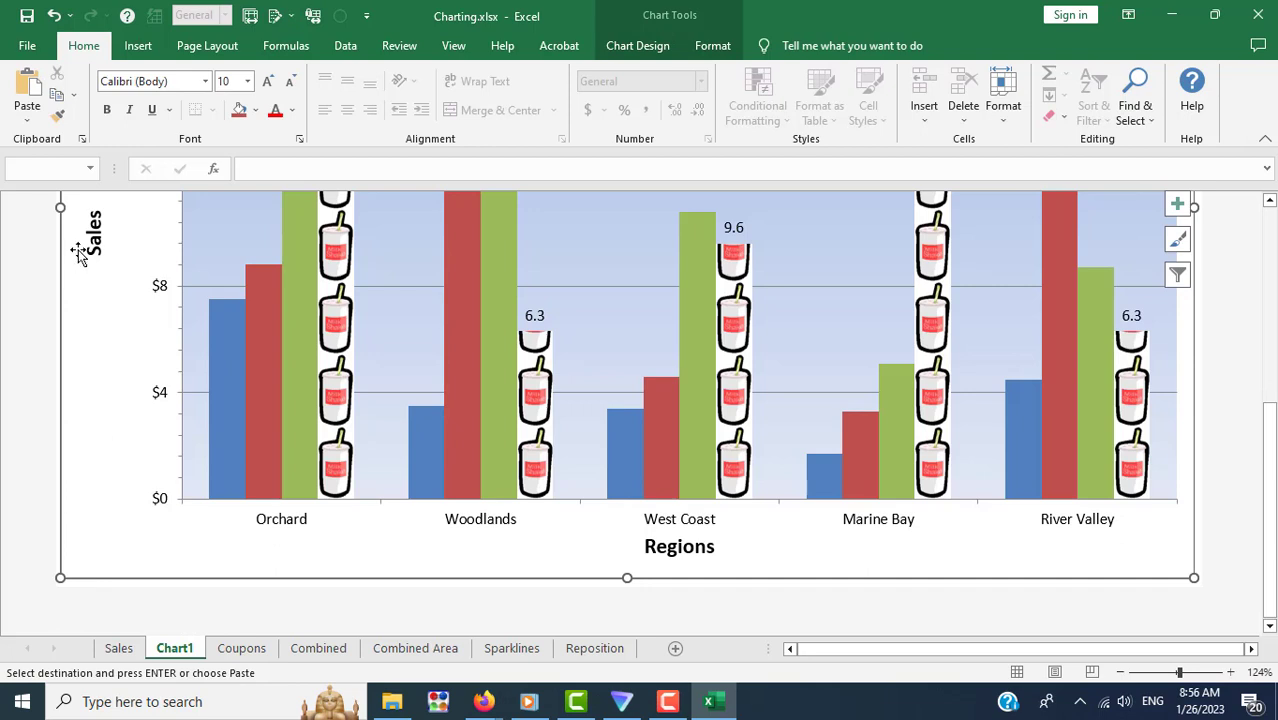
Step: Paste the copied row into the chart as a new Total Coupons series
{"action": "scroll", "coordinate": [928, 552], "scroll_direction": "up", "scroll_amount": 3}
{"action": "scroll", "coordinate": [176, 228], "scroll_direction": "up", "scroll_amount": 2}
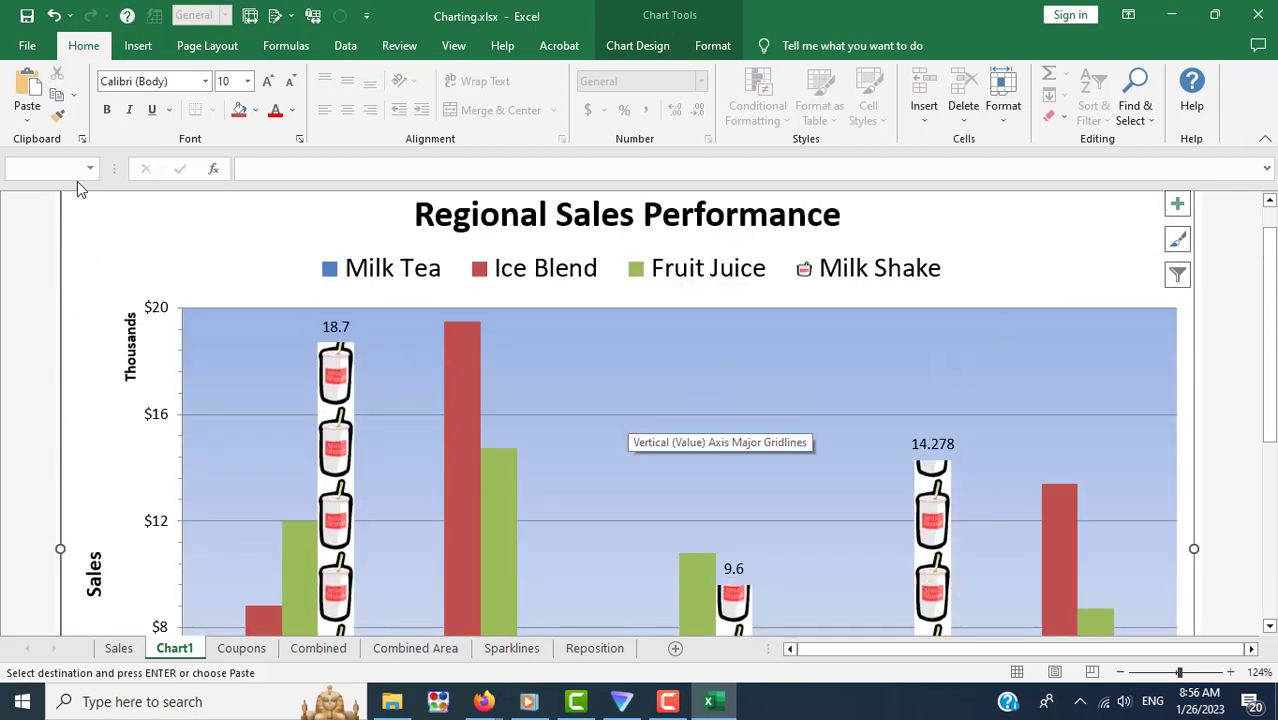
{"action": "left_click", "coordinate": [33, 85]}
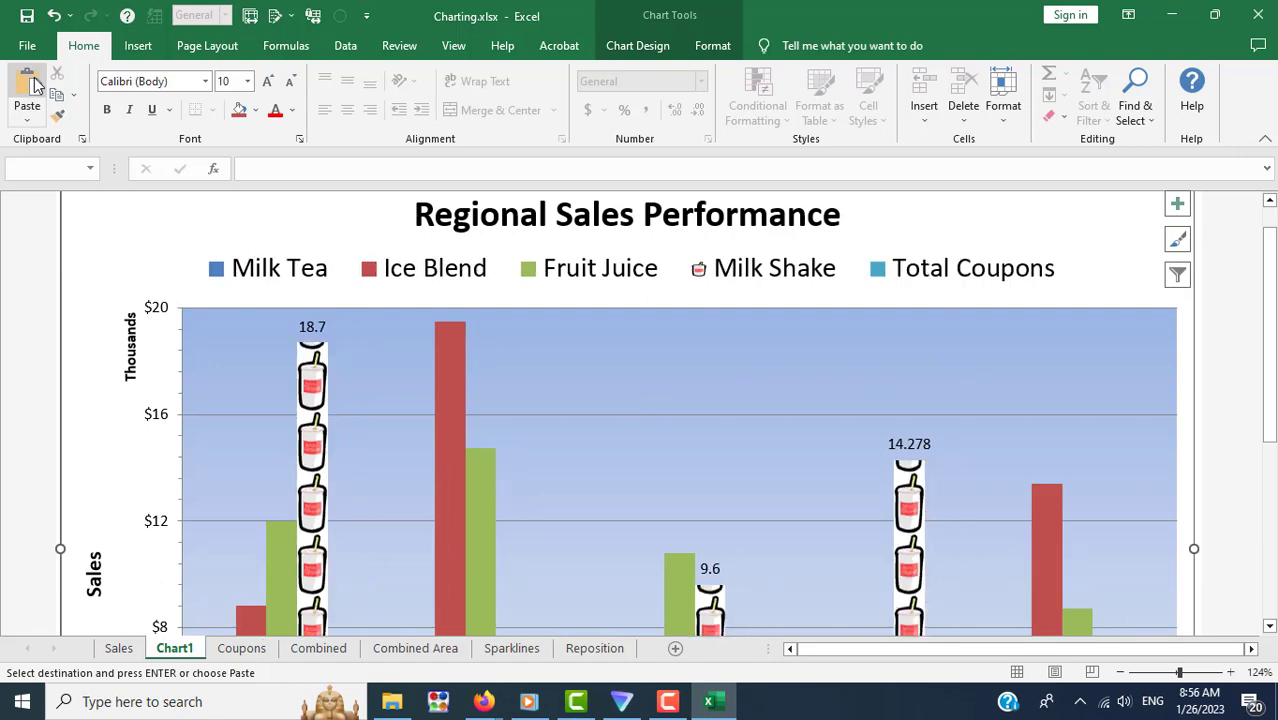
{"action": "scroll", "coordinate": [1220, 436], "scroll_direction": "down", "scroll_amount": 2}
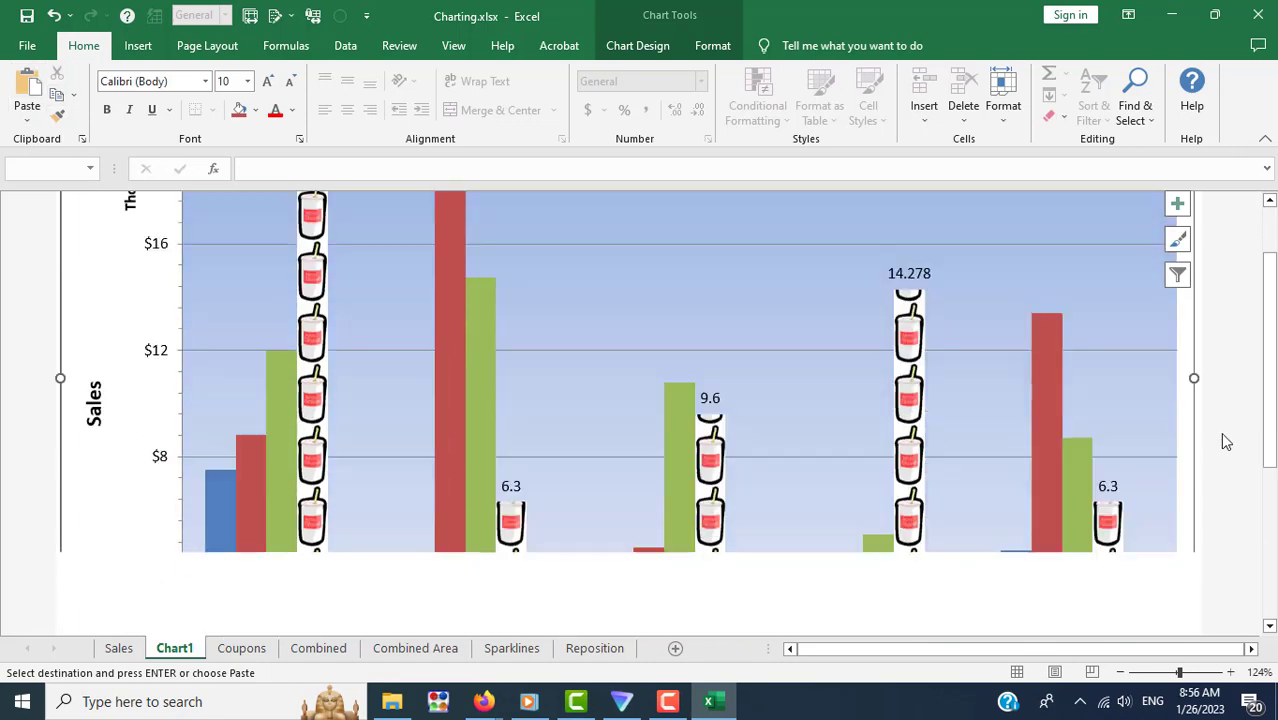
{"action": "scroll", "coordinate": [1225, 441], "scroll_direction": "down", "scroll_amount": 2}
{"action": "scroll", "coordinate": [1225, 441], "scroll_direction": "up", "scroll_amount": 4}
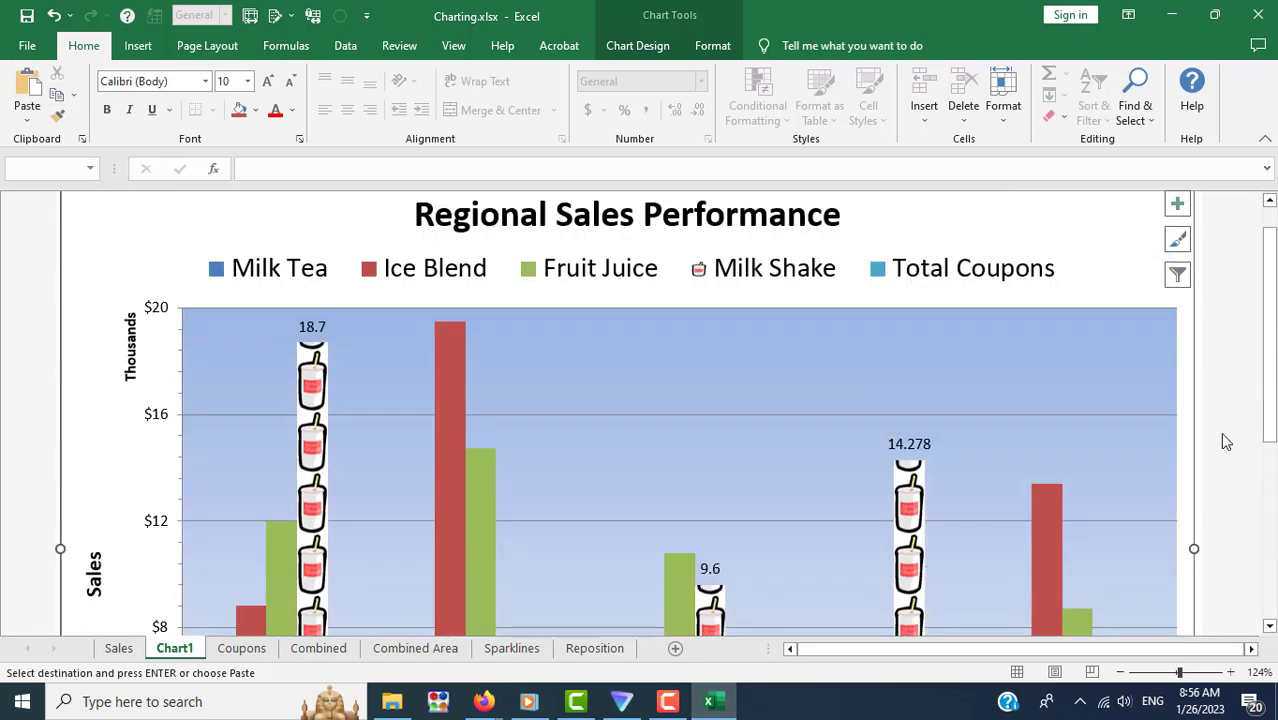
{"action": "scroll", "coordinate": [1226, 441], "scroll_direction": "up", "scroll_amount": 1}
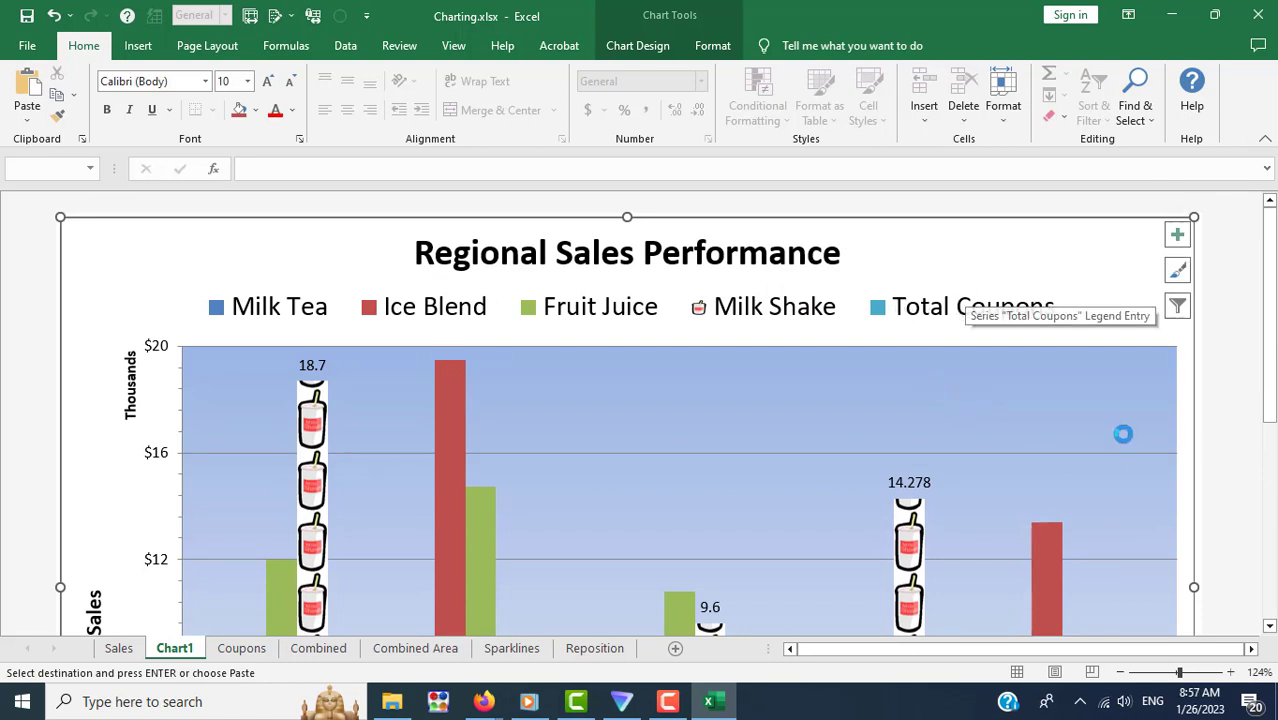
{"action": "scroll", "coordinate": [1123, 433], "scroll_direction": "down", "scroll_amount": 5}
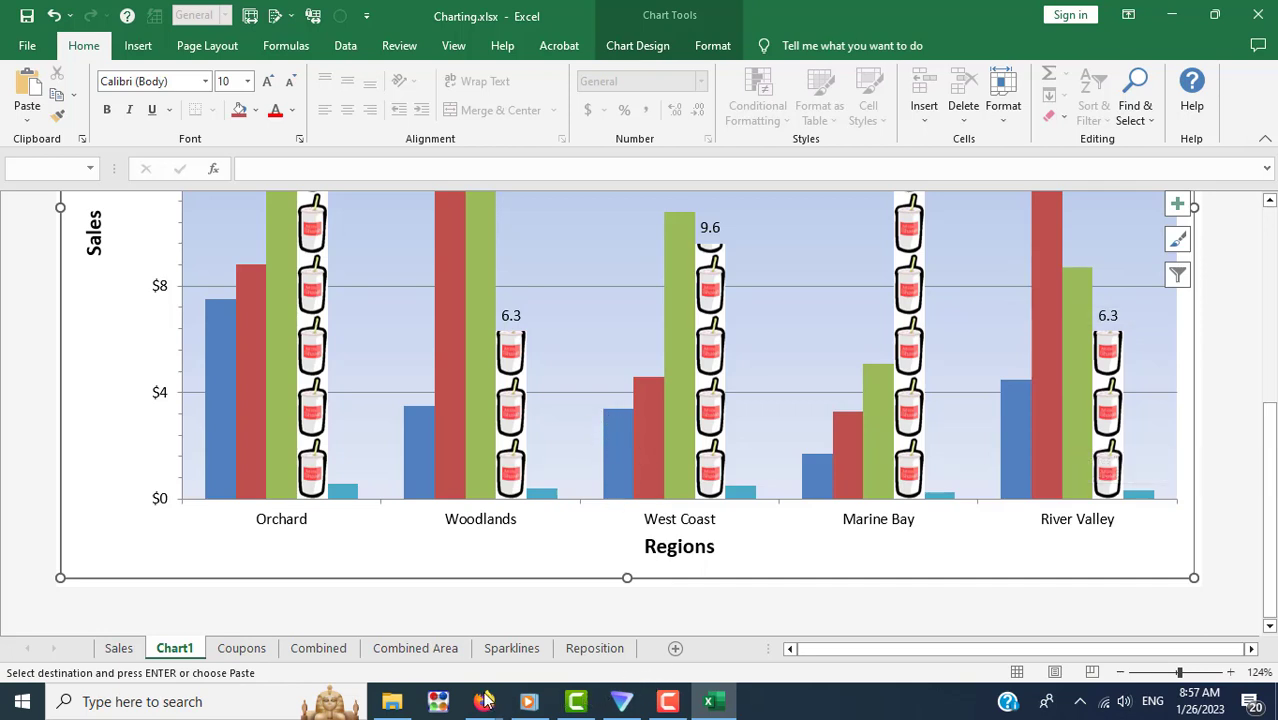
{"action": "mouse_move", "coordinate": [483, 701]}
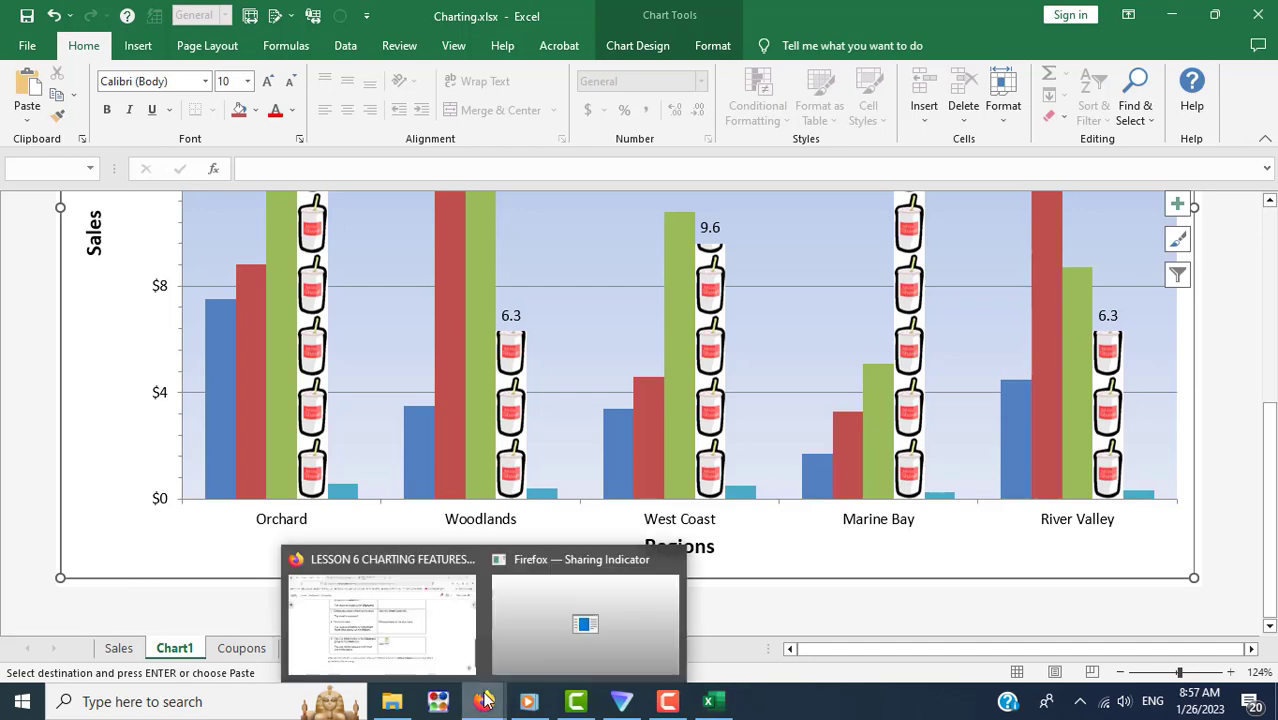
Step: Open lesson section 6.10, Using a Secondary Axis, read it, and switch back to Excel
{"action": "left_click", "coordinate": [448, 617]}
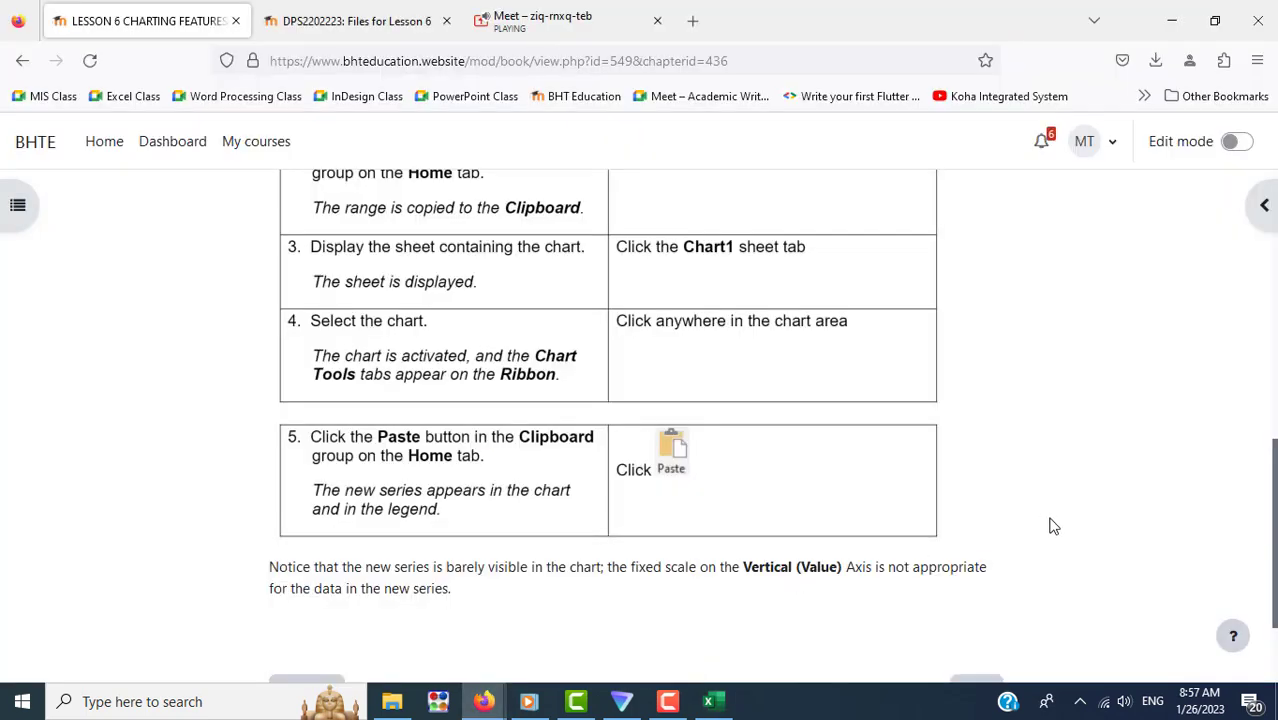
{"action": "scroll", "coordinate": [1054, 526], "scroll_direction": "down", "scroll_amount": 2}
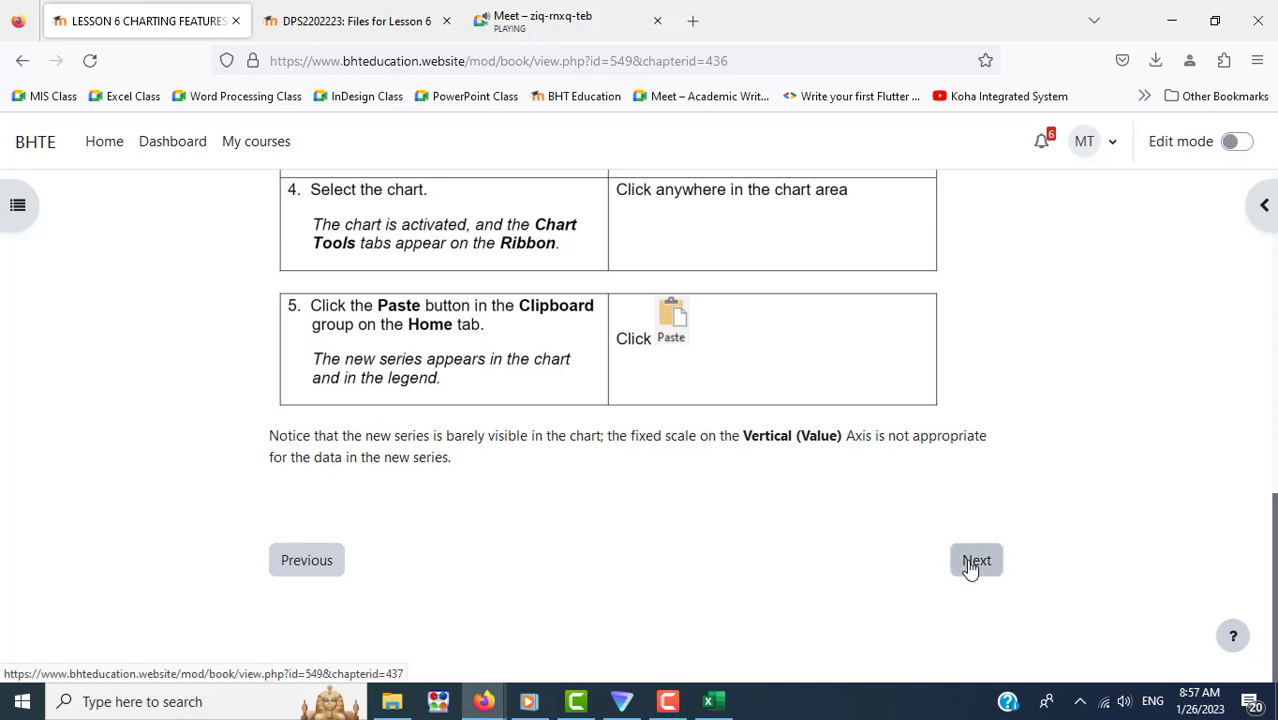
{"action": "left_click", "coordinate": [970, 566]}
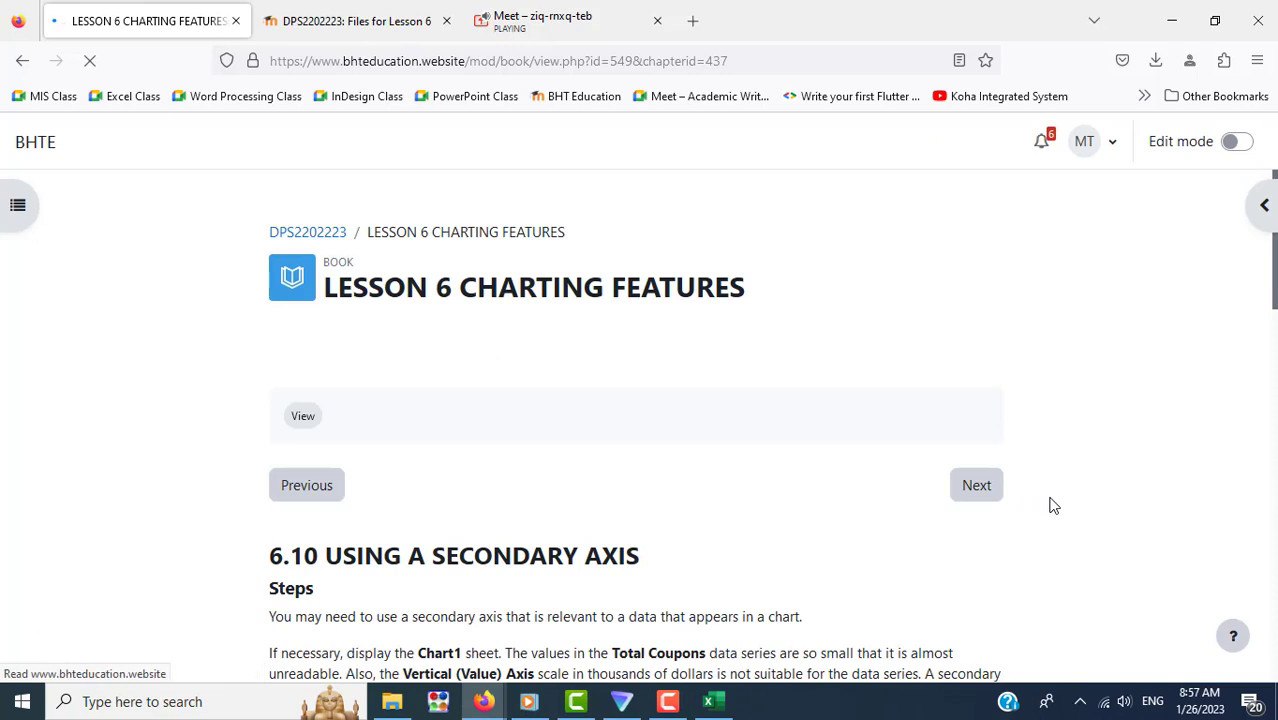
{"action": "scroll", "coordinate": [1050, 505], "scroll_direction": "down", "scroll_amount": 3}
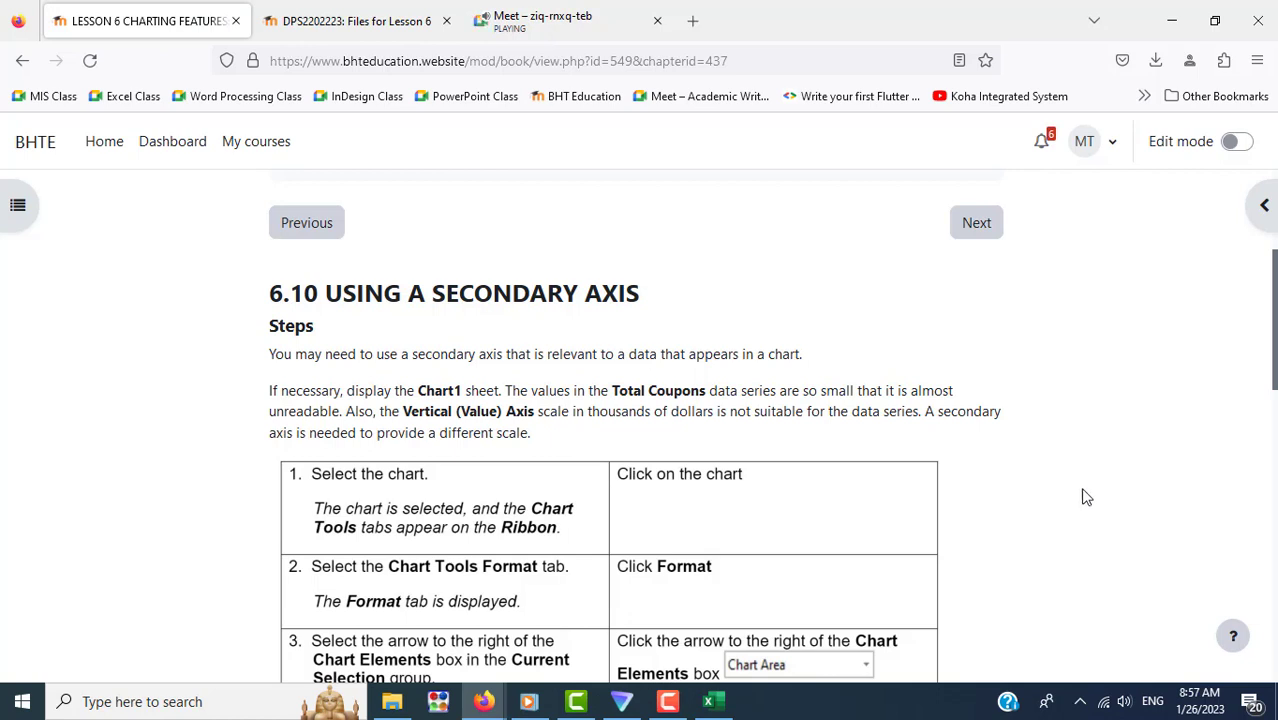
{"action": "scroll", "coordinate": [1091, 510], "scroll_direction": "down", "scroll_amount": 2}
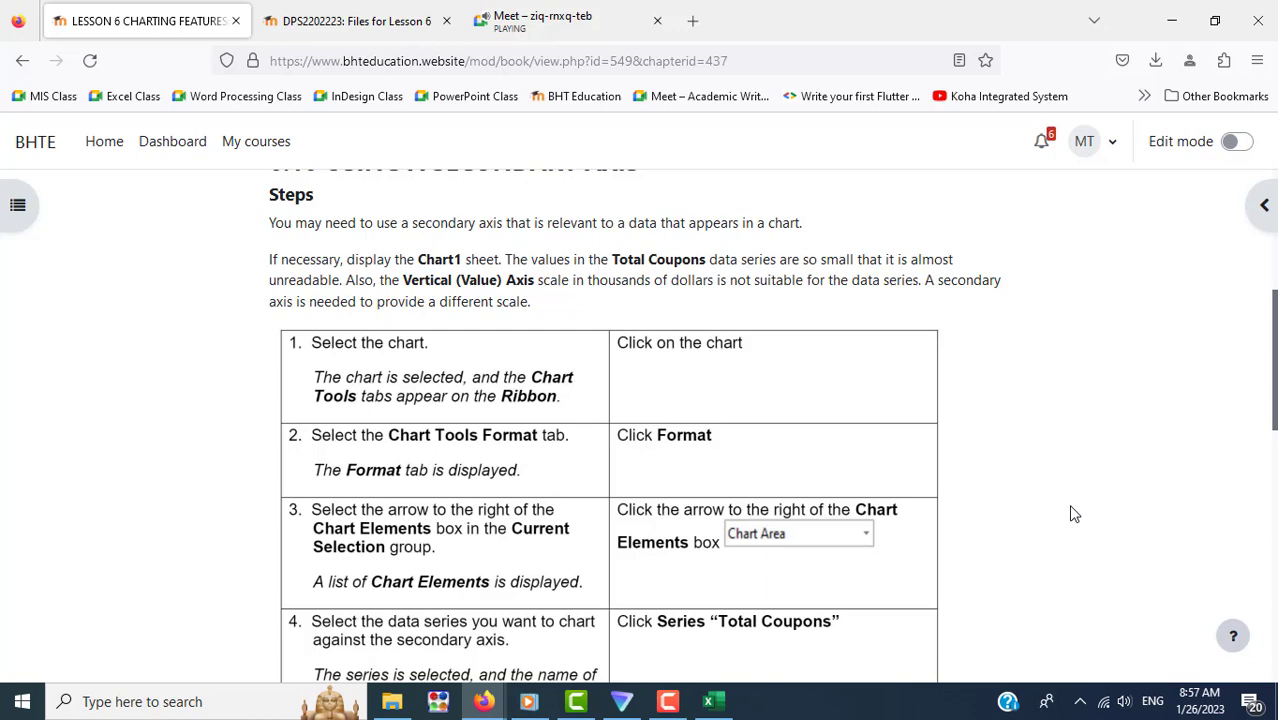
{"action": "scroll", "coordinate": [1073, 514], "scroll_direction": "down", "scroll_amount": 1}
{"action": "scroll", "coordinate": [1073, 514], "scroll_direction": "down", "scroll_amount": 1}
{"action": "scroll", "coordinate": [1073, 514], "scroll_direction": "up", "scroll_amount": 4}
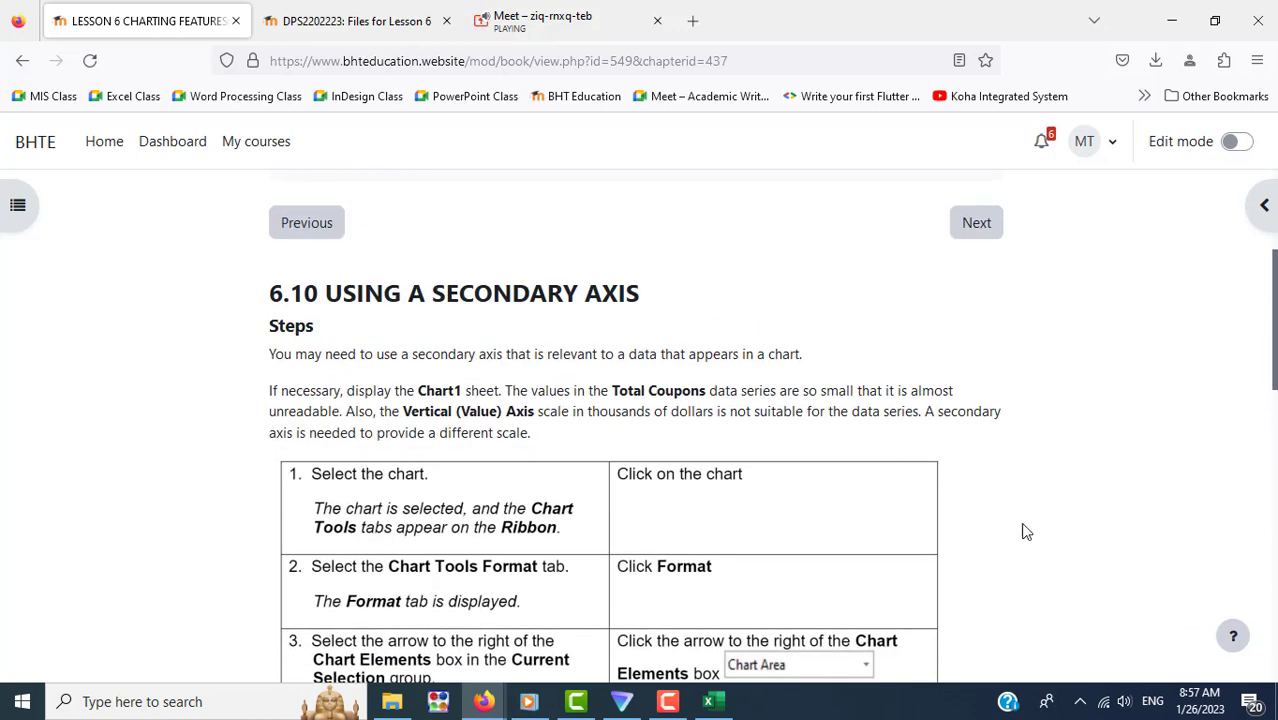
{"action": "key", "text": "alt+Tab"}
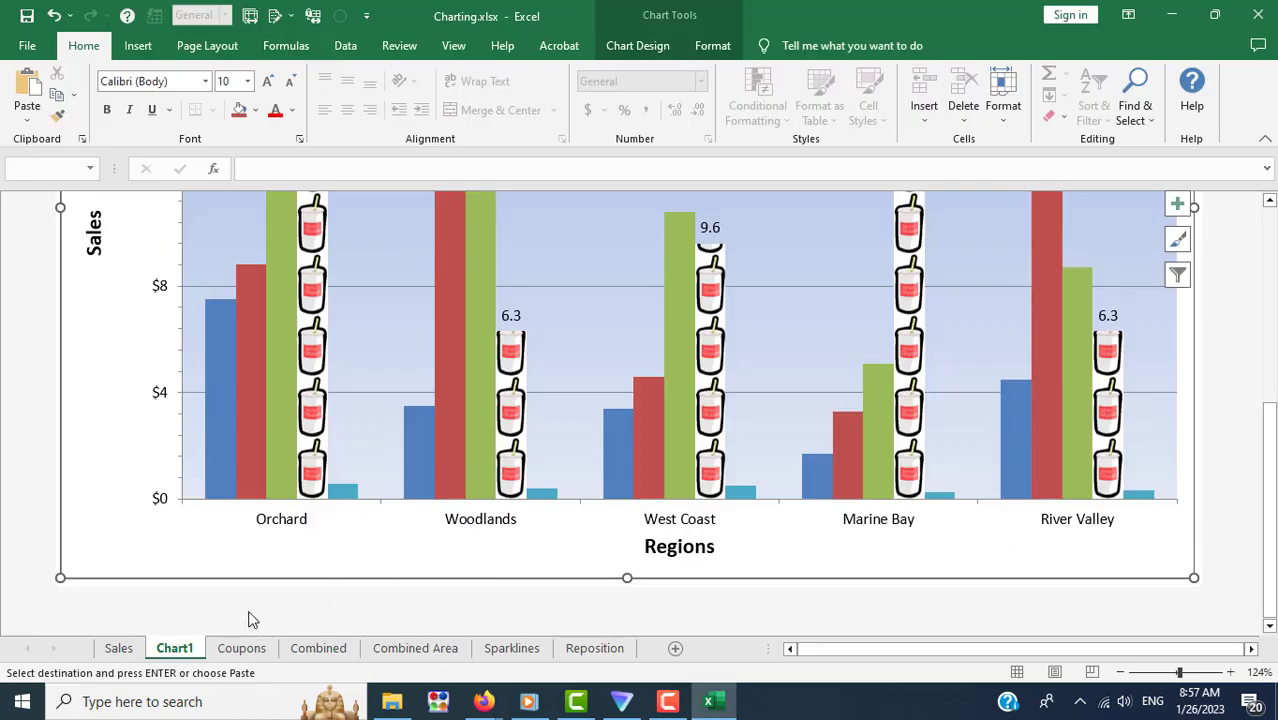
Step: Zoom the chart sheet out to 77% and bring up the Chart Tools Format tab
{"action": "left_click", "coordinate": [1166, 677]}
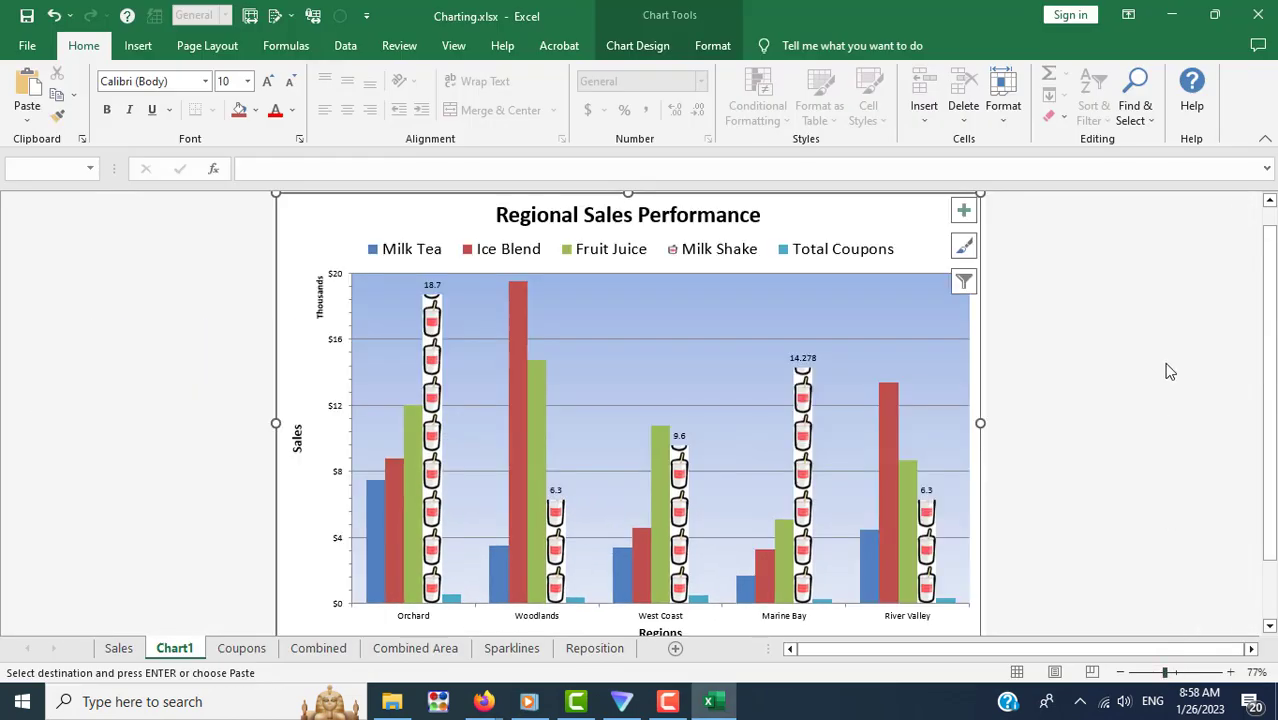
{"action": "key", "text": "alt+Tab"}
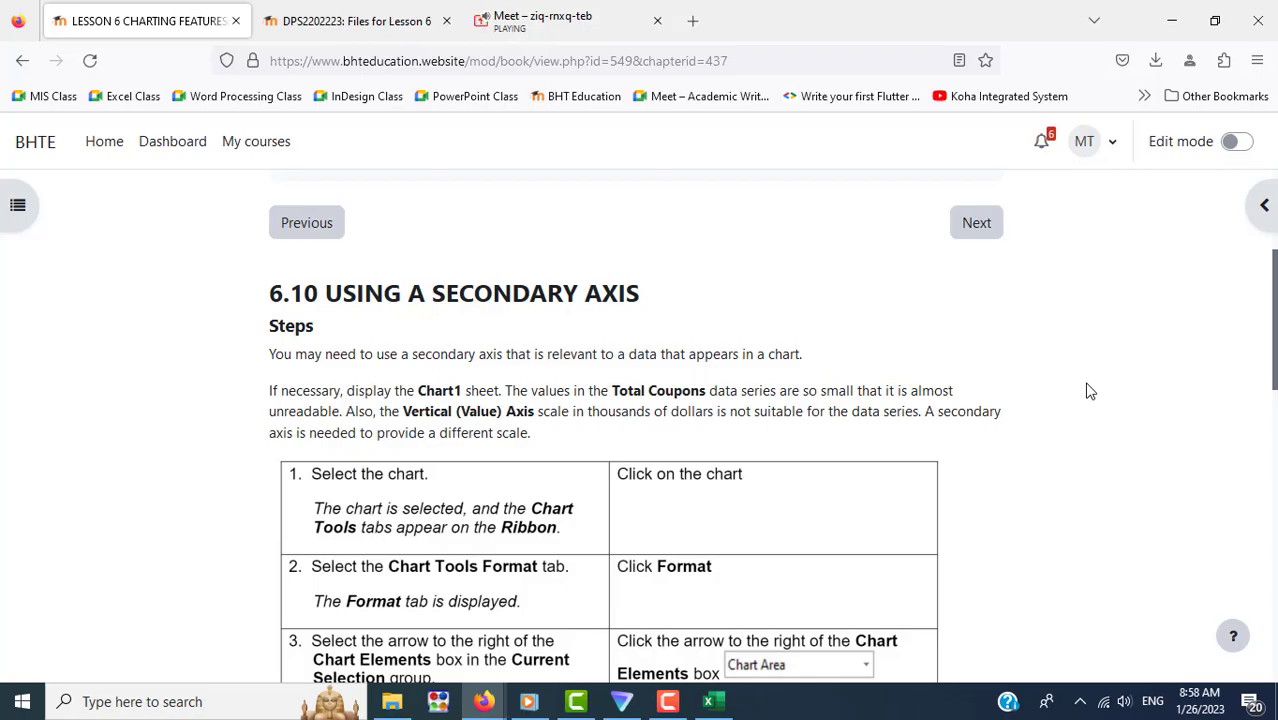
{"action": "scroll", "coordinate": [1090, 391], "scroll_direction": "down", "scroll_amount": 3}
{"action": "key", "text": "alt+Tab"}
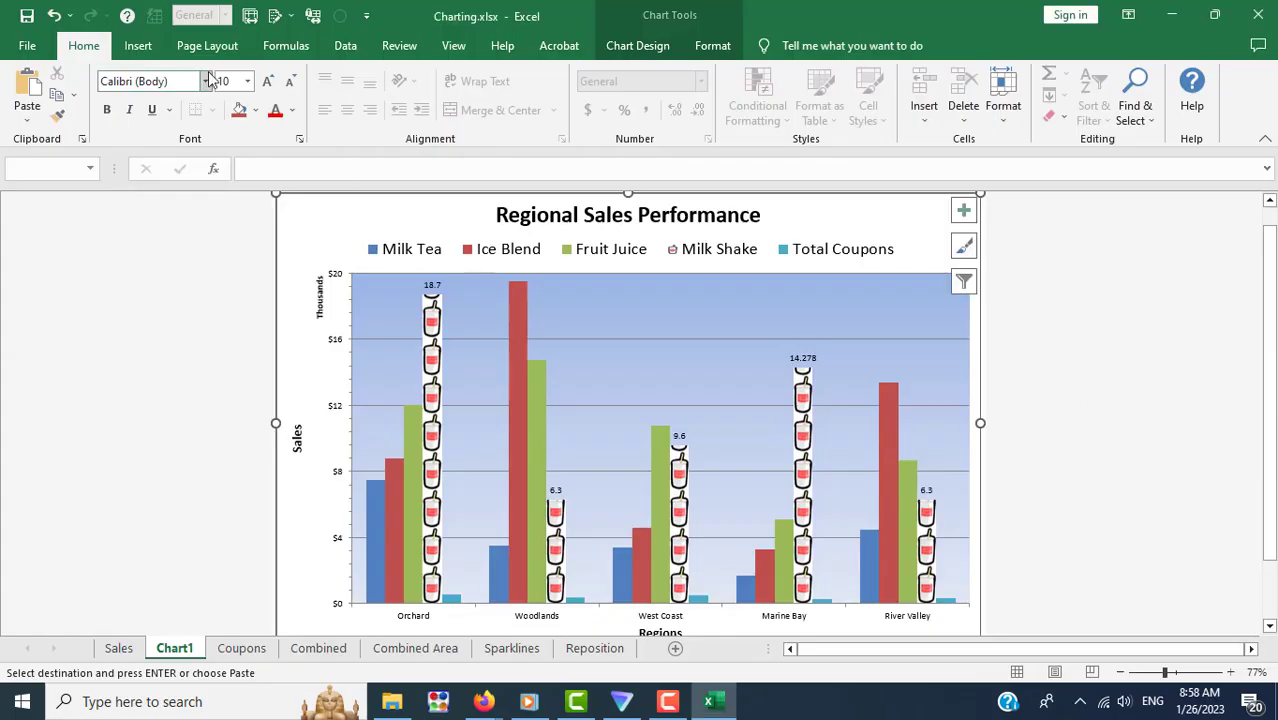
{"action": "left_click", "coordinate": [710, 46]}
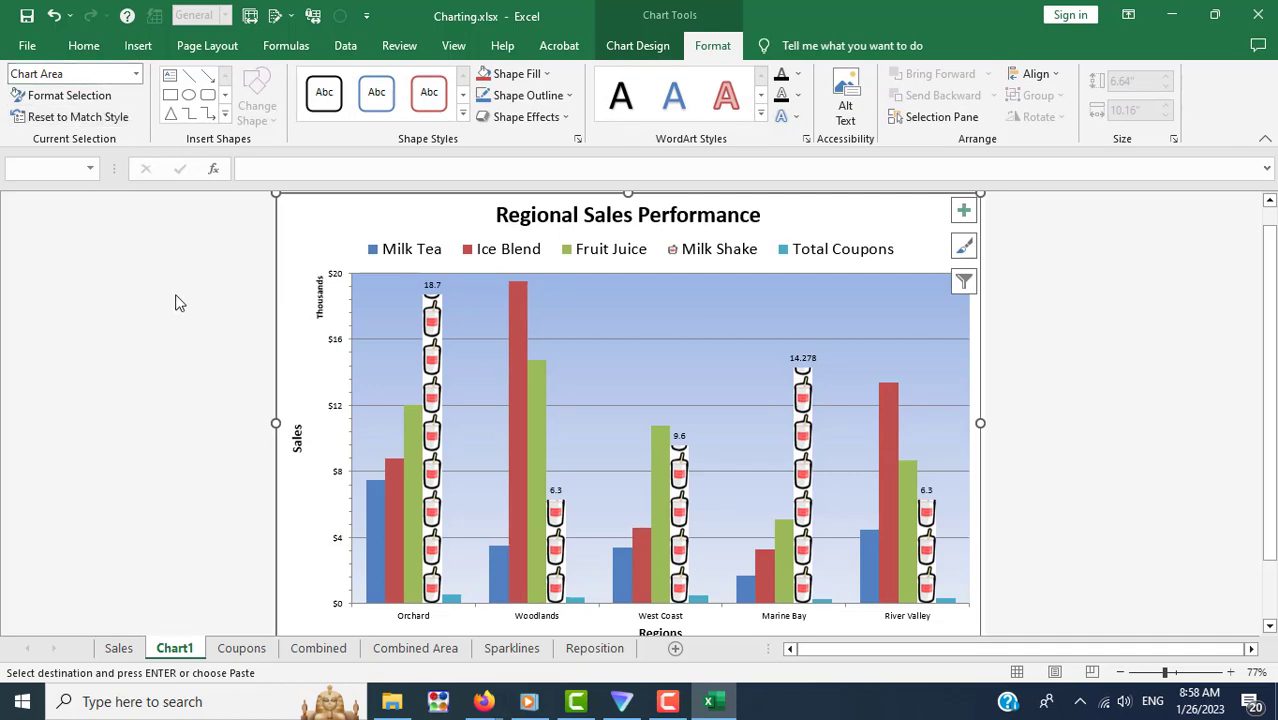
{"action": "key", "text": "alt+Tab"}
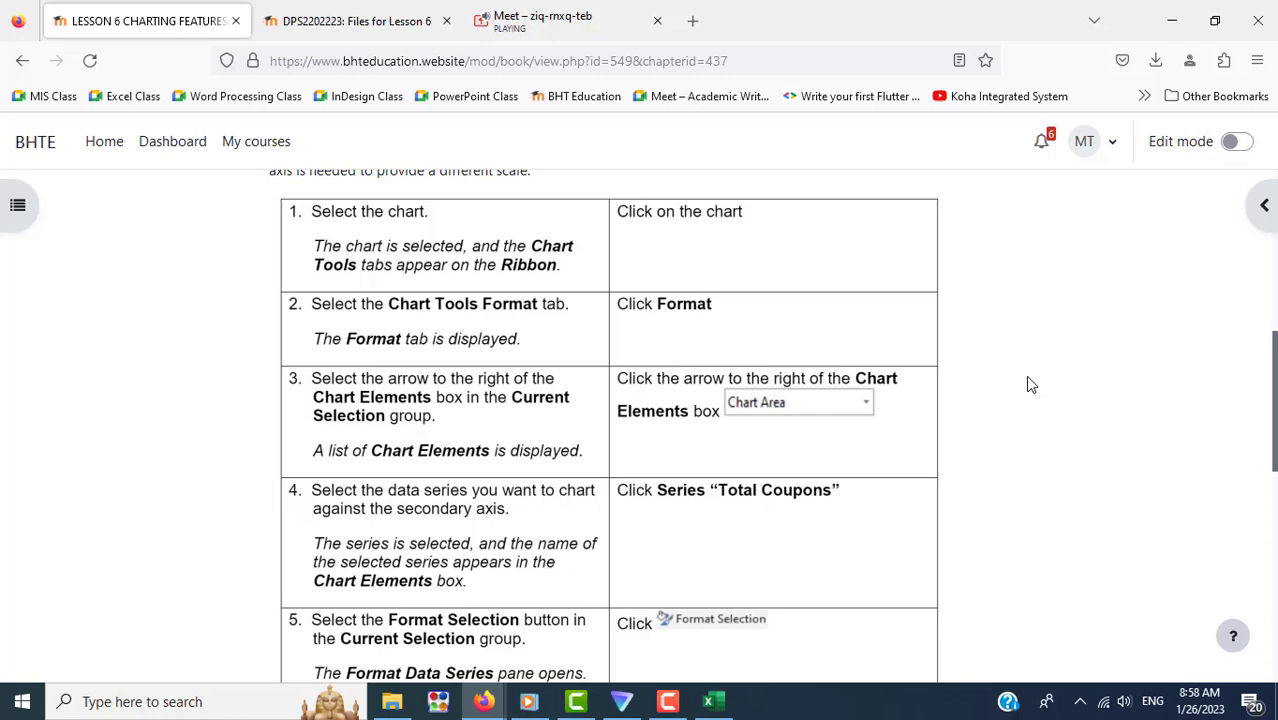
{"action": "key", "text": "alt+Tab"}
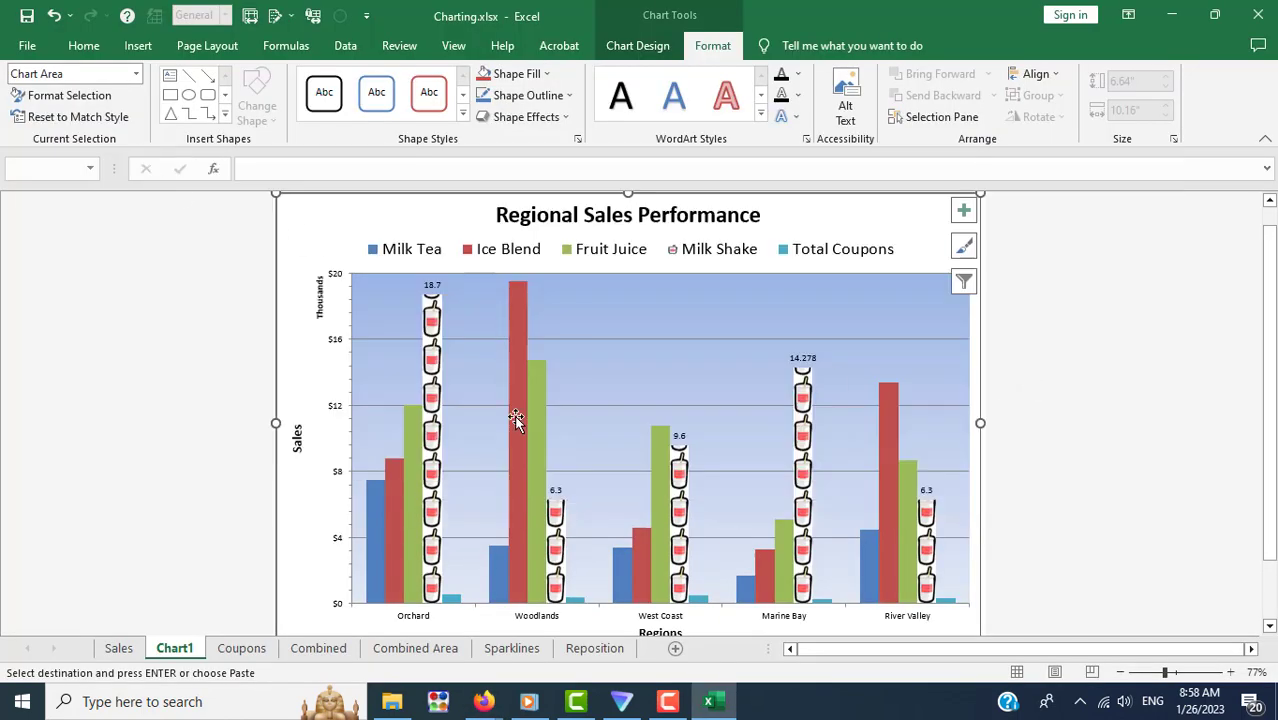
Step: Select Series "Total Coupons" from the Chart Elements list
{"action": "left_click", "coordinate": [135, 76]}
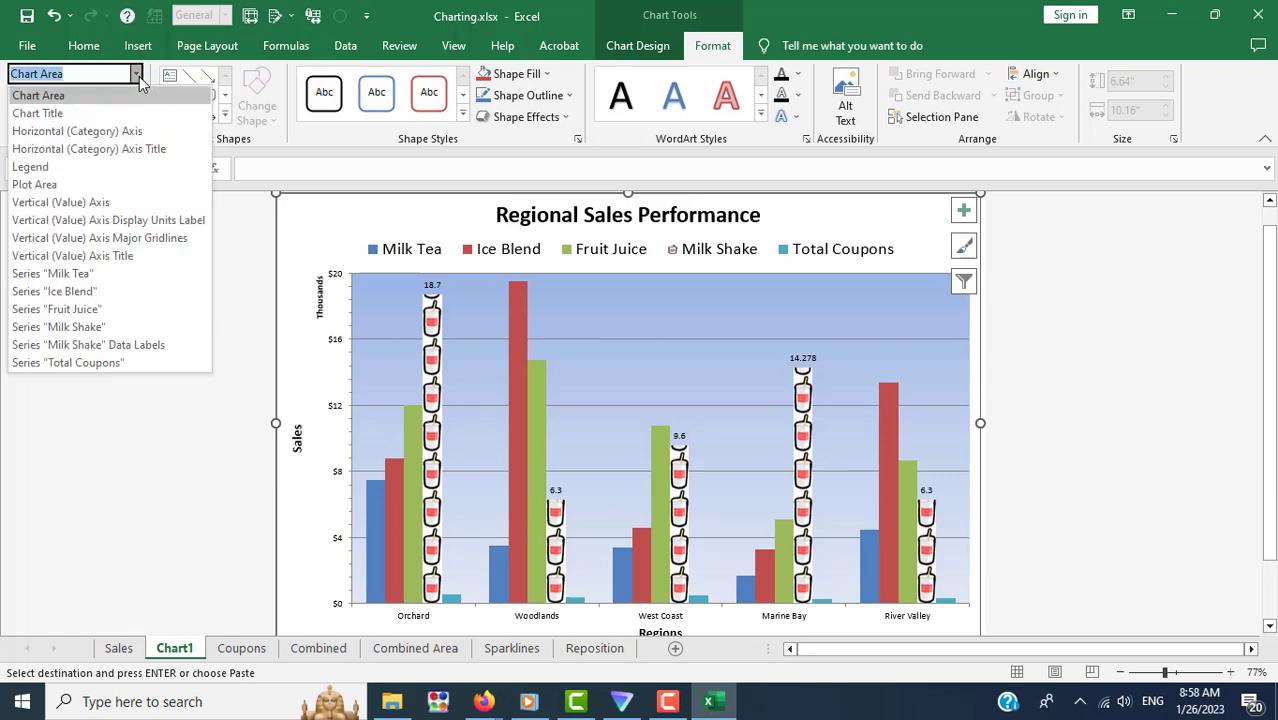
{"action": "left_click", "coordinate": [78, 361]}
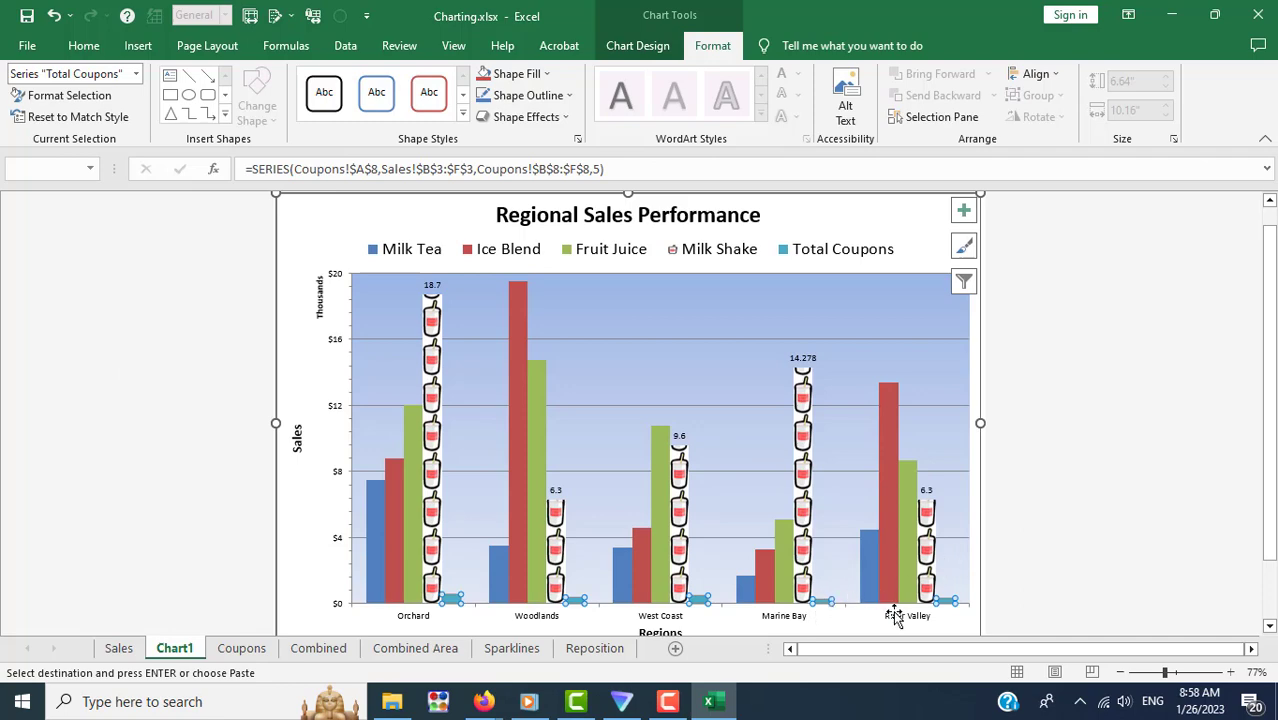
{"action": "key", "text": "alt+Tab"}
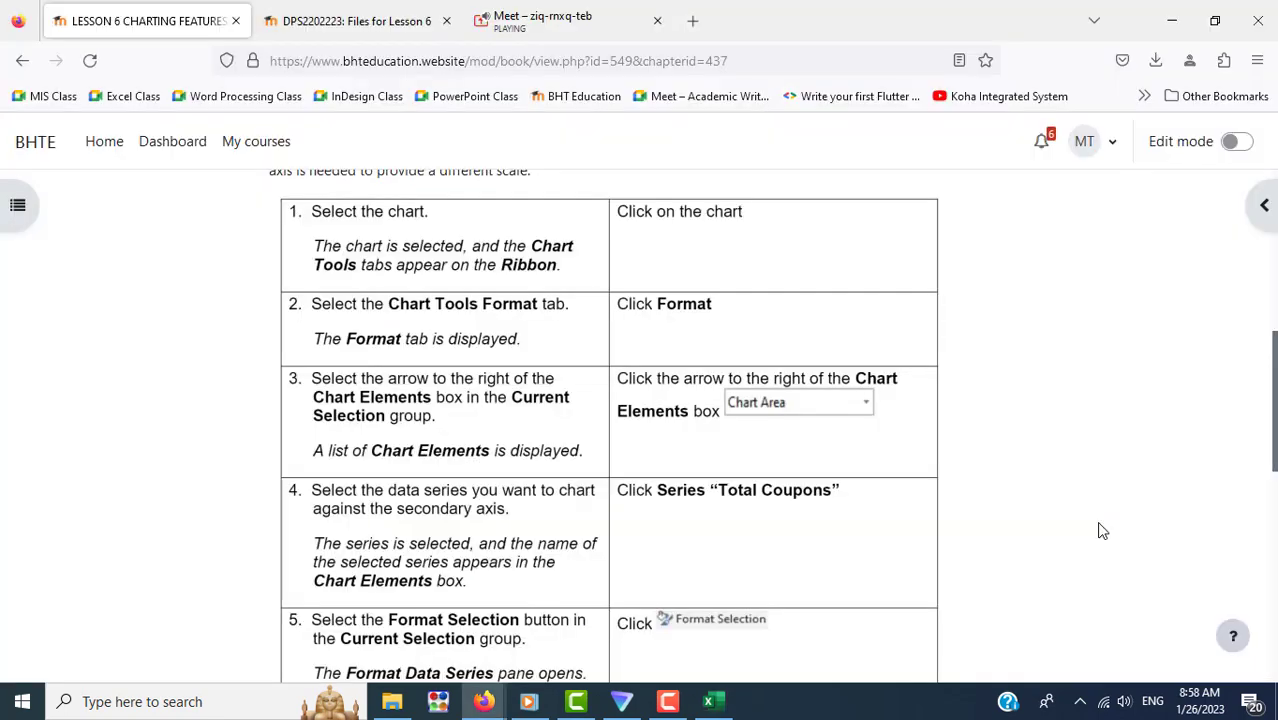
{"action": "scroll", "coordinate": [1100, 530], "scroll_direction": "down", "scroll_amount": 5}
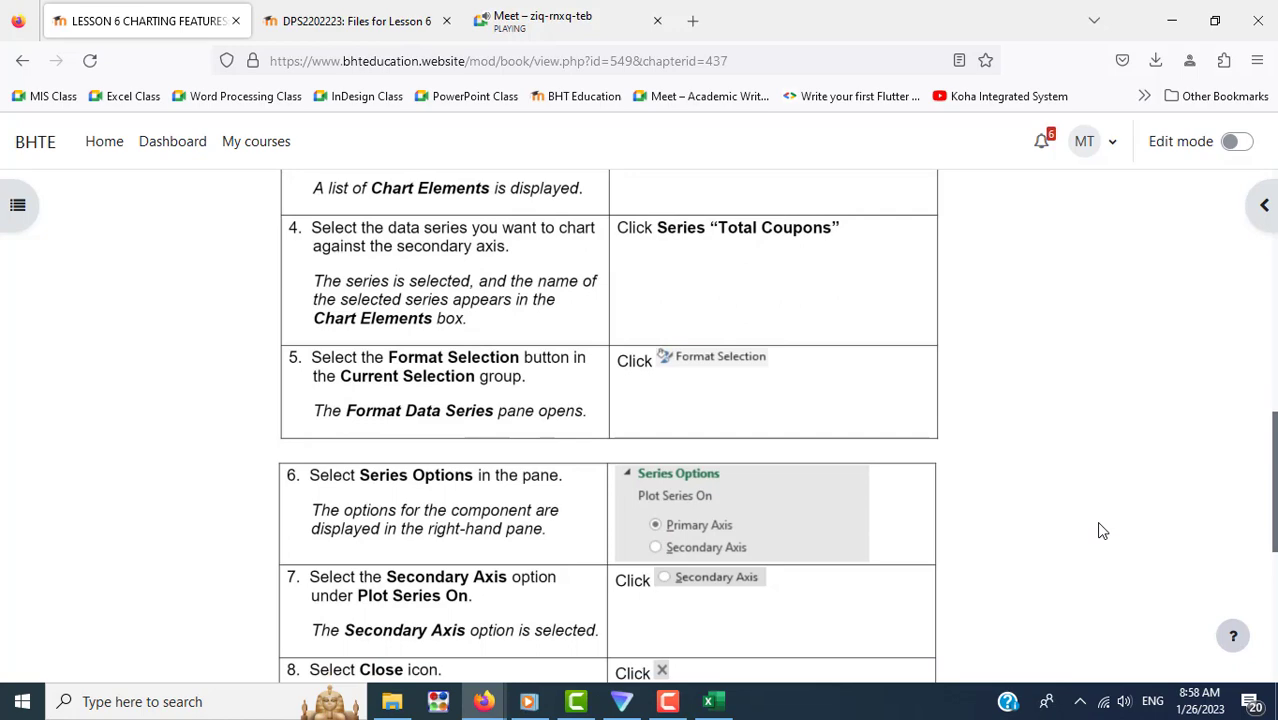
{"action": "scroll", "coordinate": [1100, 530], "scroll_direction": "down", "scroll_amount": 5}
{"action": "scroll", "coordinate": [1098, 530], "scroll_direction": "up", "scroll_amount": 3}
{"action": "scroll", "coordinate": [1098, 530], "scroll_direction": "up", "scroll_amount": 2}
{"action": "key", "text": "alt+Tab"}
Step: Open the Format Data Series pane for Total Coupons via Format Selection
{"action": "left_click", "coordinate": [66, 96]}
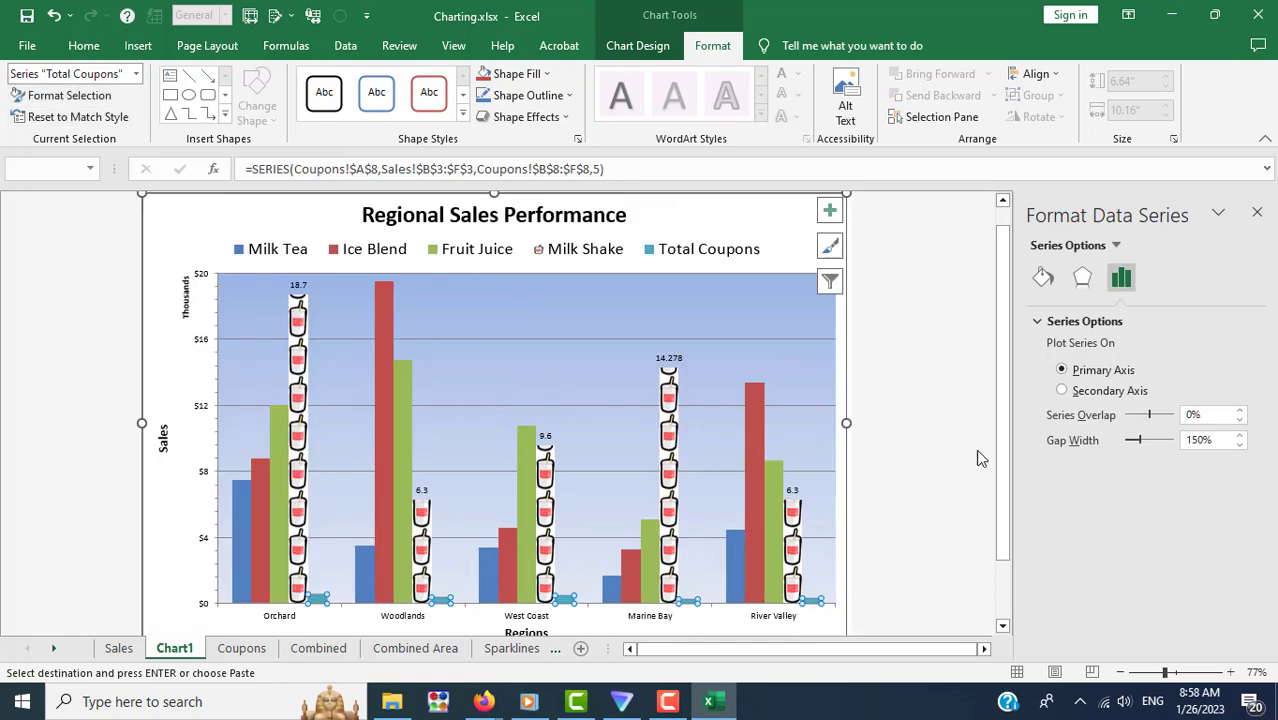
{"action": "key", "text": "alt+Tab"}
{"action": "scroll", "coordinate": [1047, 426], "scroll_direction": "down", "scroll_amount": 3}
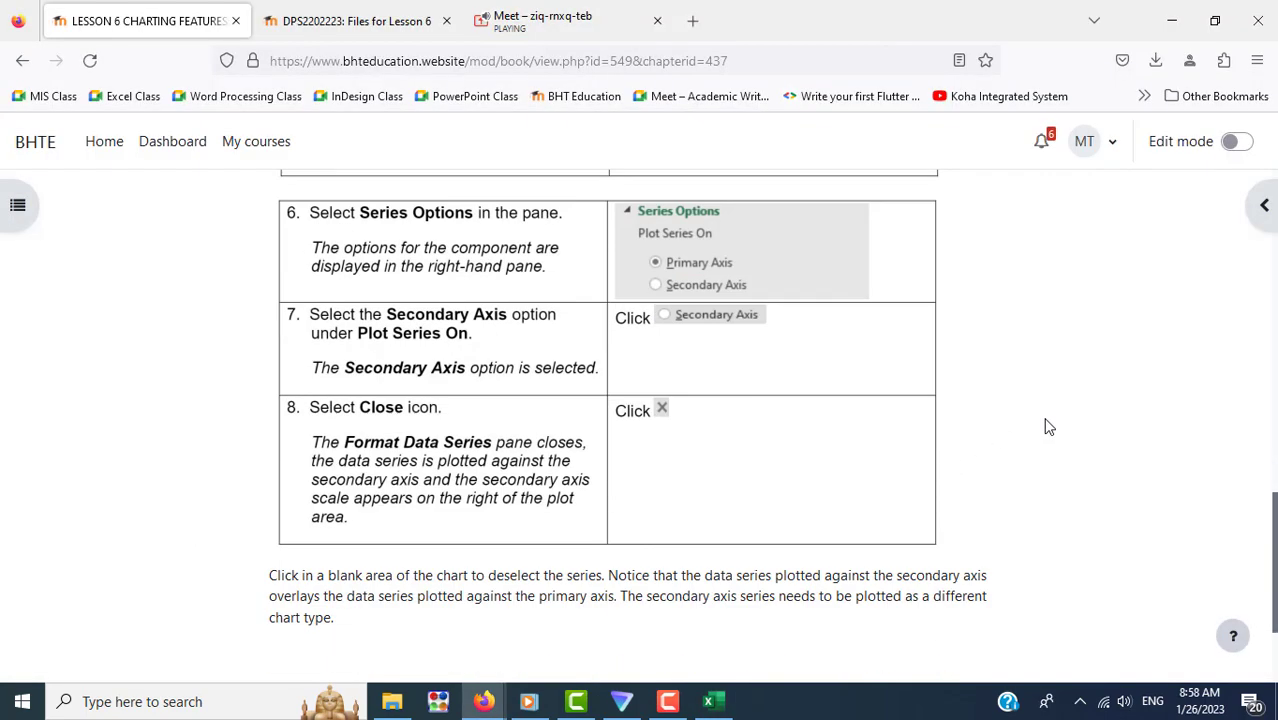
{"action": "key", "text": "alt+Tab"}
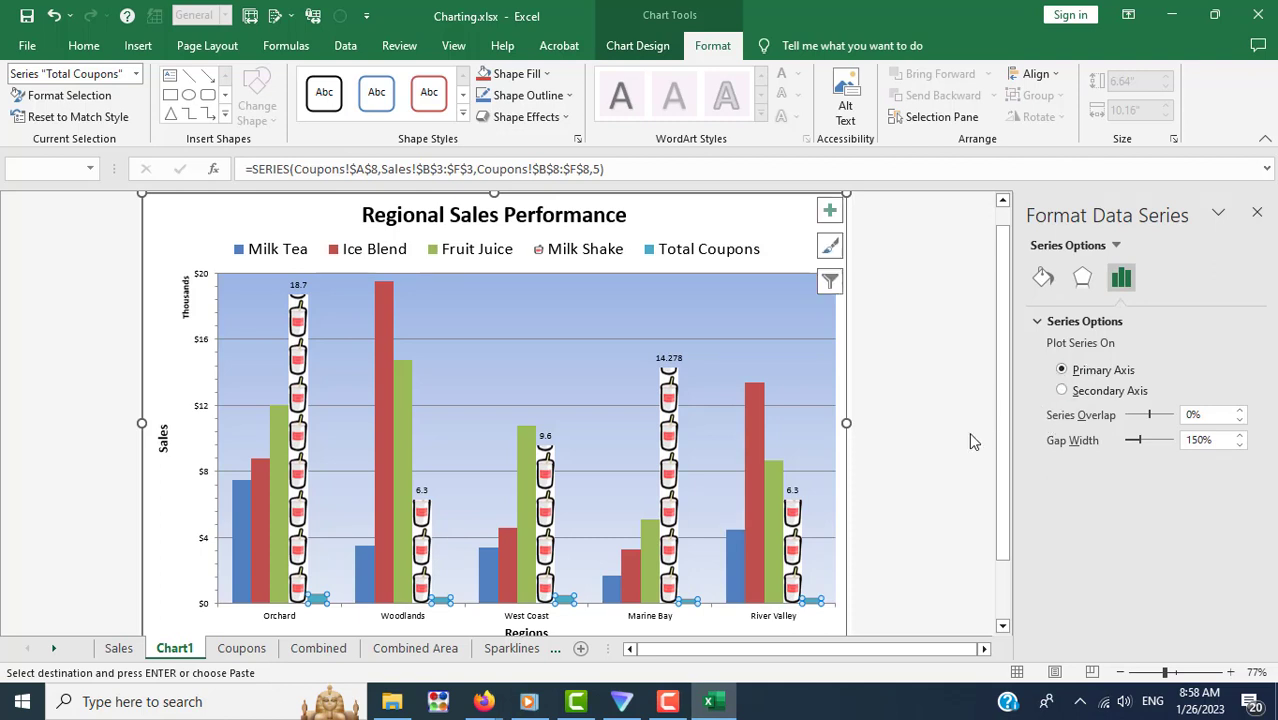
Step: Plot Total Coupons on the Secondary Axis (0–500 scale) with a 170% gap width
{"action": "left_click", "coordinate": [1063, 392]}
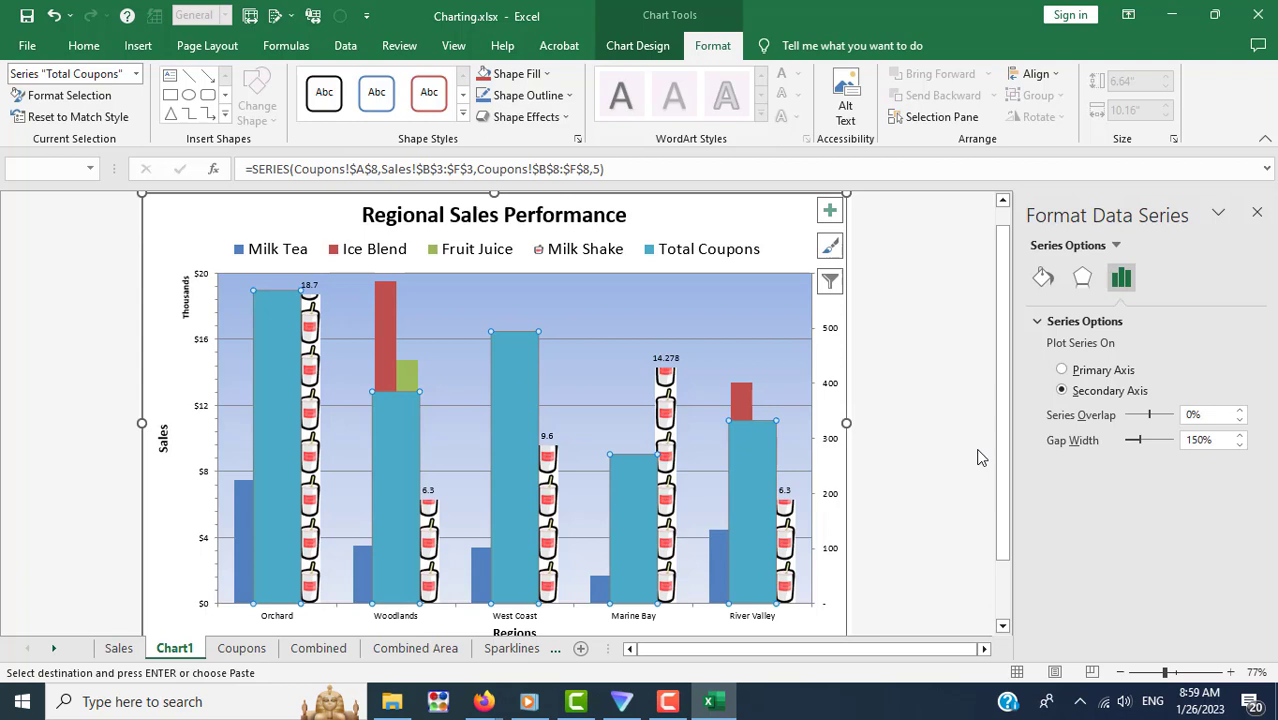
{"action": "scroll", "coordinate": [977, 448], "scroll_direction": "down", "scroll_amount": 1}
{"action": "scroll", "coordinate": [977, 448], "scroll_direction": "up", "scroll_amount": 1}
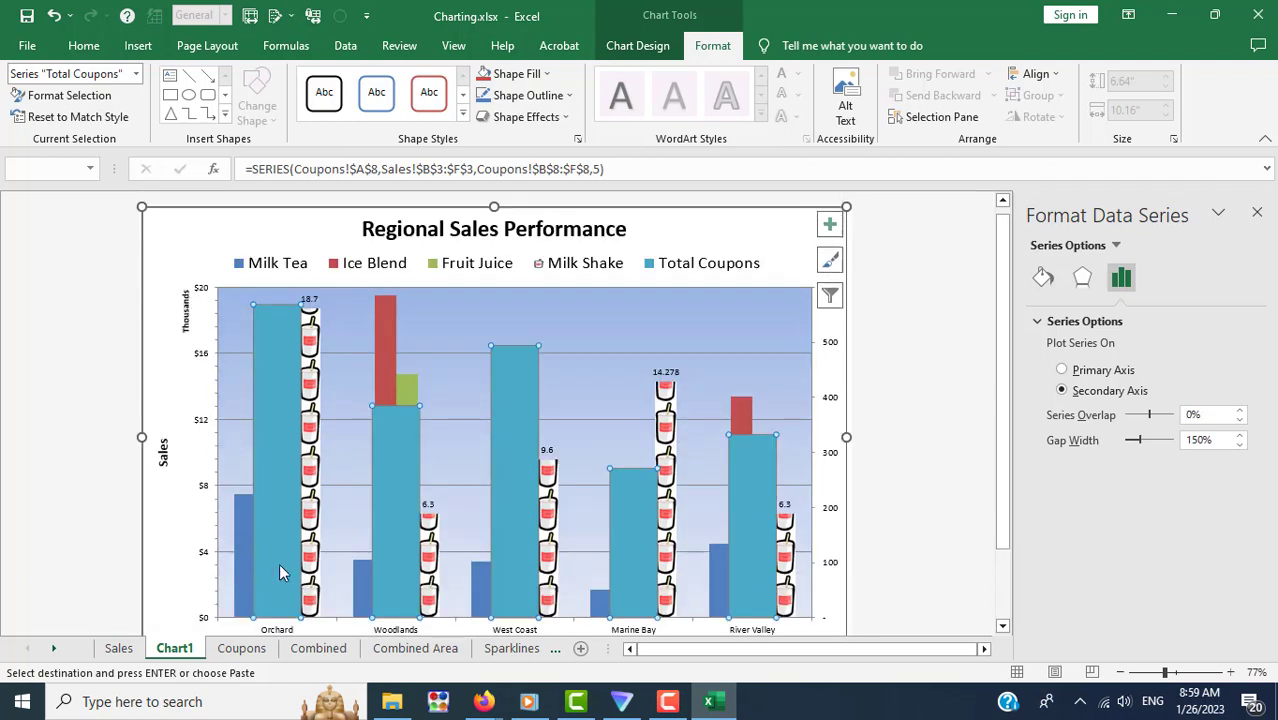
{"action": "scroll", "coordinate": [280, 571], "scroll_direction": "down", "scroll_amount": 1}
{"action": "scroll", "coordinate": [785, 535], "scroll_direction": "up", "scroll_amount": 1}
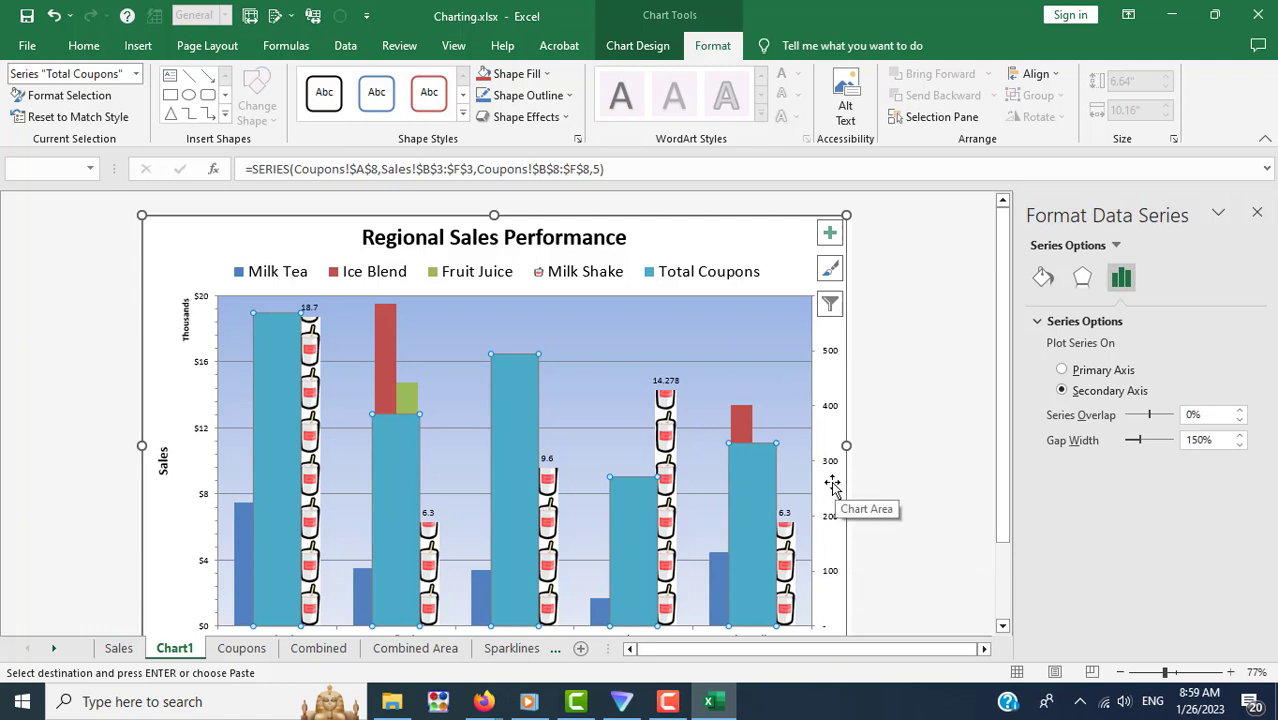
{"action": "key", "text": "alt+Tab"}
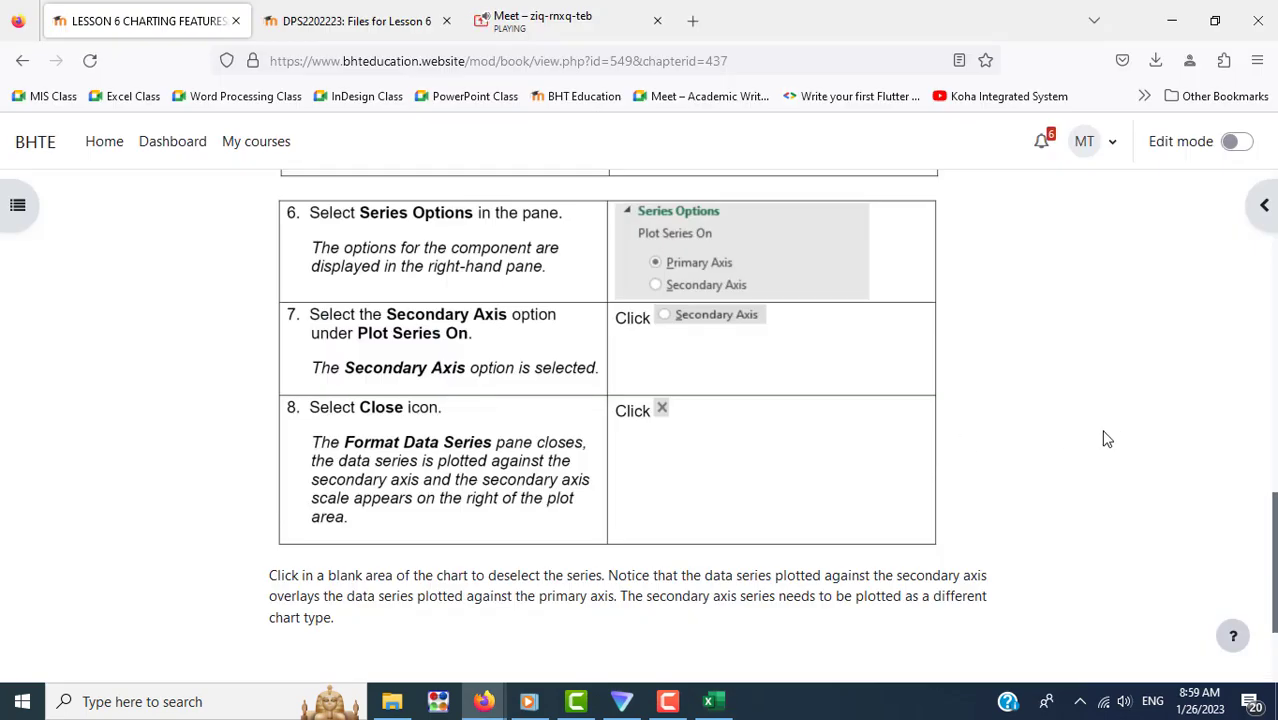
{"action": "scroll", "coordinate": [1107, 439], "scroll_direction": "down", "scroll_amount": 3}
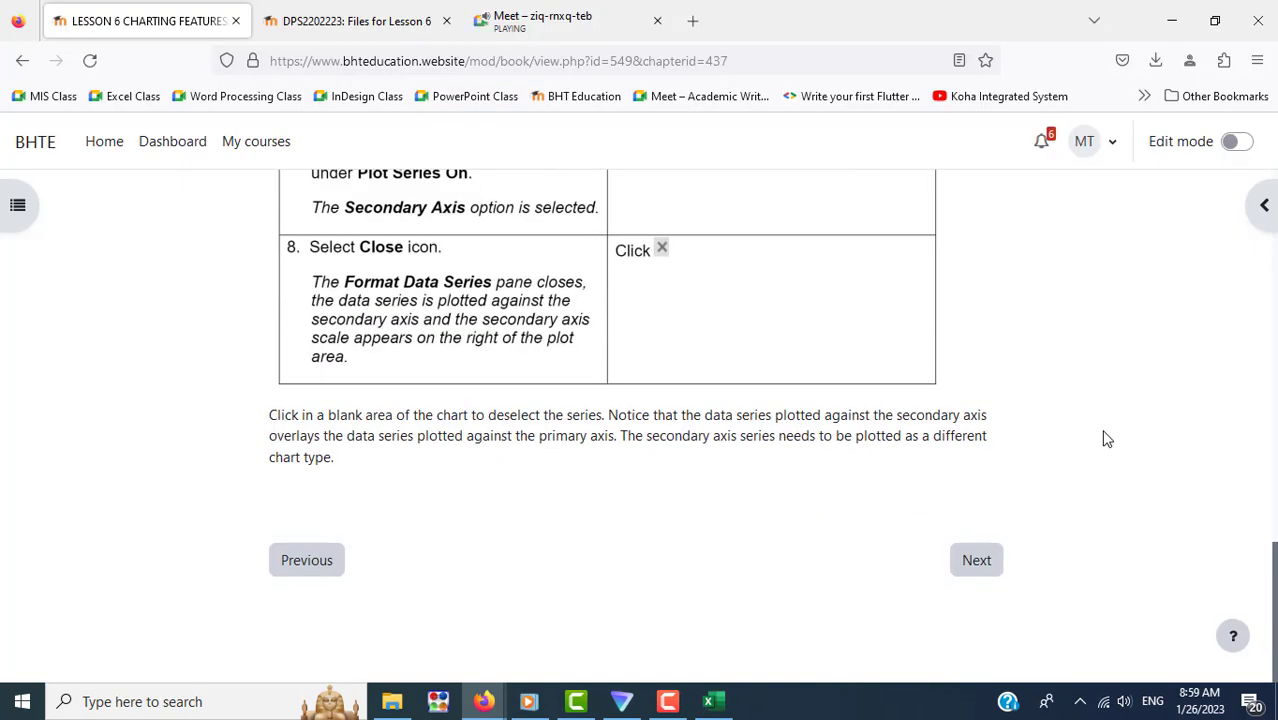
{"action": "scroll", "coordinate": [1107, 439], "scroll_direction": "up", "scroll_amount": 3}
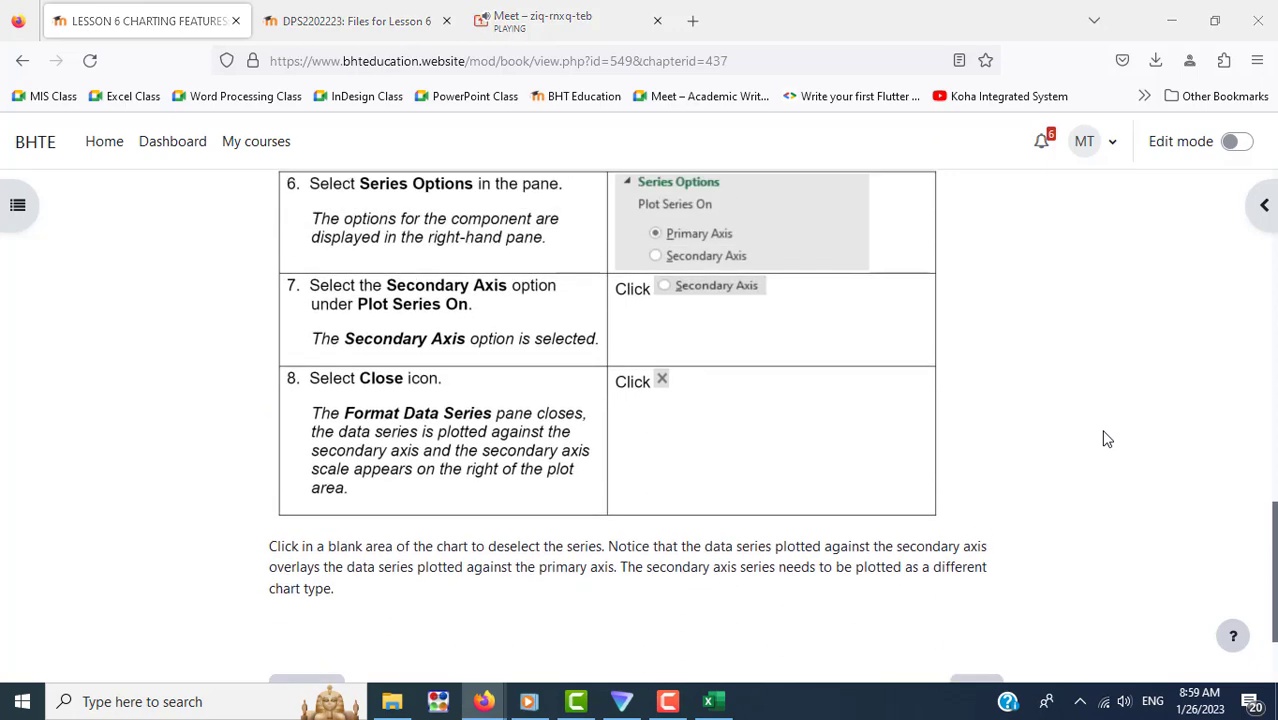
{"action": "key", "text": "alt+Tab"}
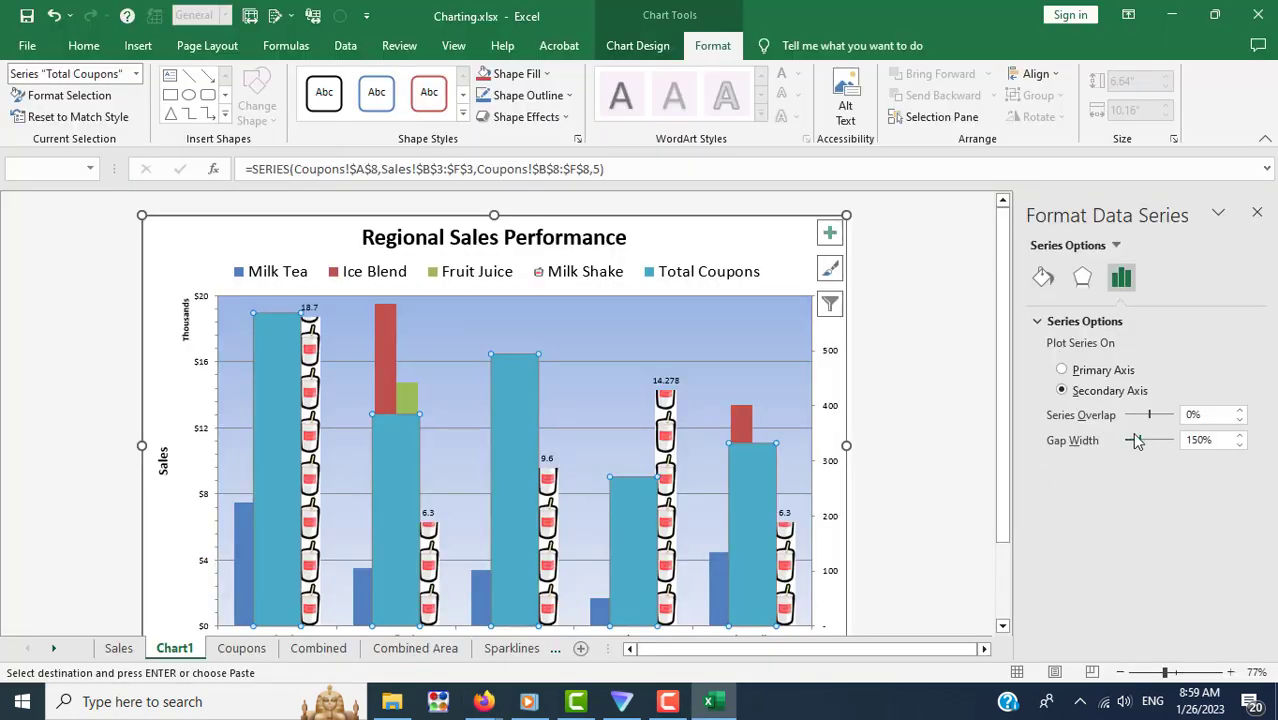
{"action": "scroll", "coordinate": [927, 465], "scroll_direction": "down", "scroll_amount": 2}
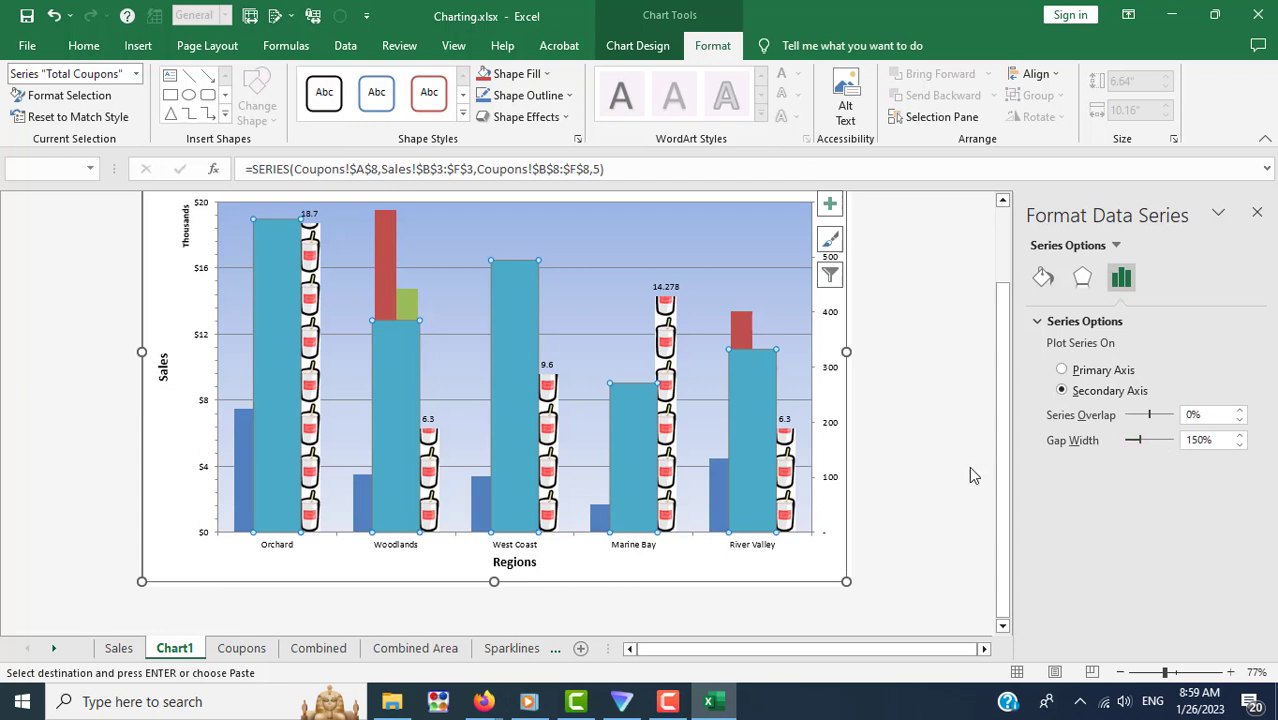
{"action": "scroll", "coordinate": [840, 364], "scroll_direction": "up", "scroll_amount": 2}
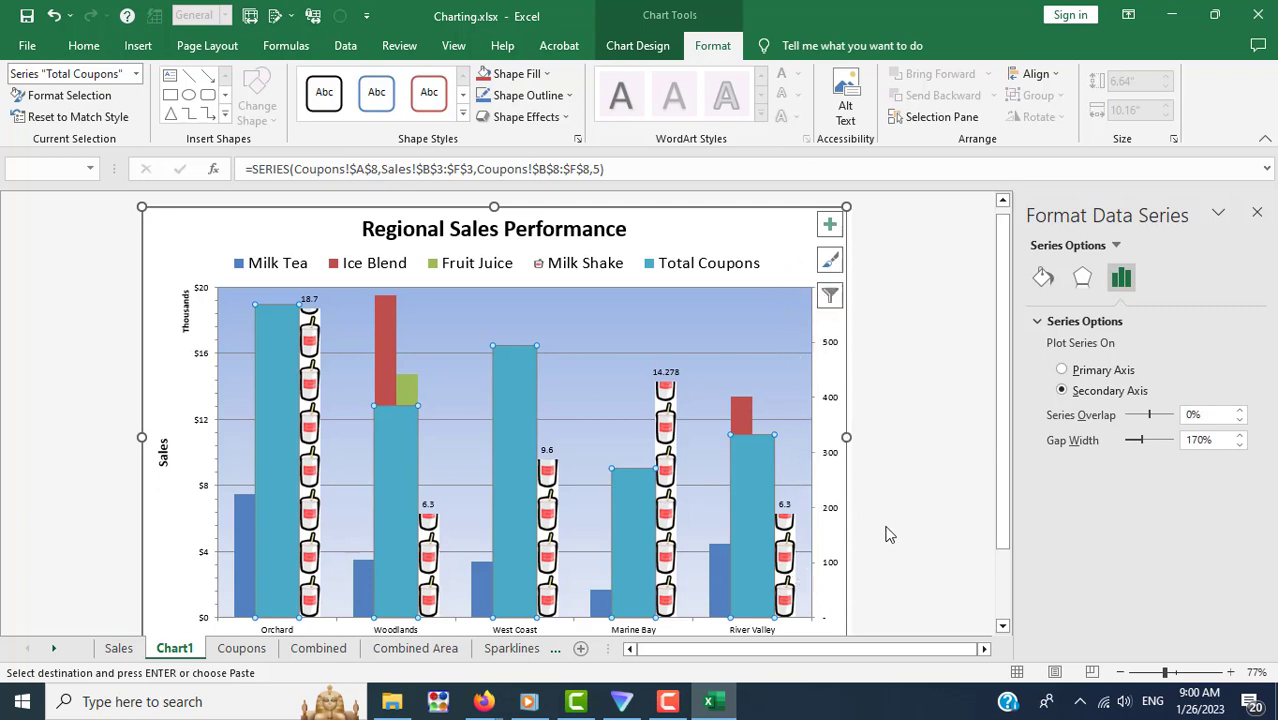
Step: Load lesson chapter 6.11, Changing Data Series Chart Types, and scroll to its steps
{"action": "key", "text": "alt+Tab"}
{"action": "scroll", "coordinate": [901, 517], "scroll_direction": "down", "scroll_amount": 2}
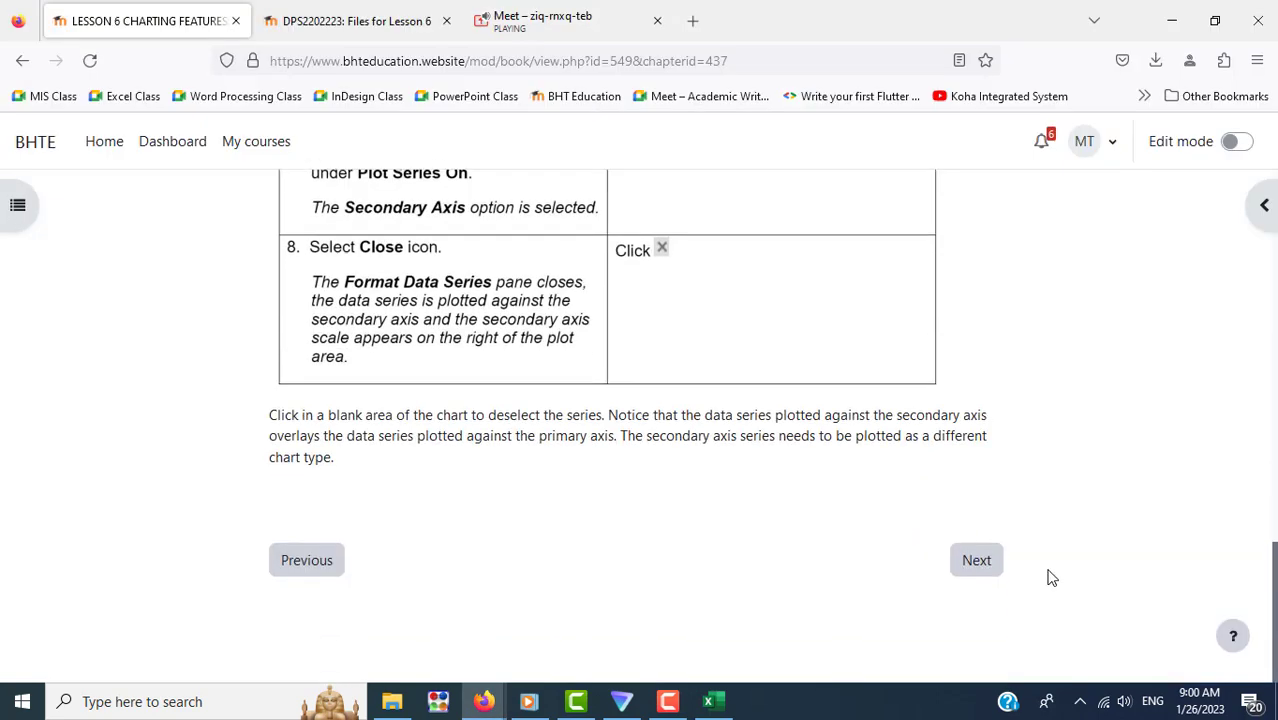
{"action": "left_click", "coordinate": [978, 566]}
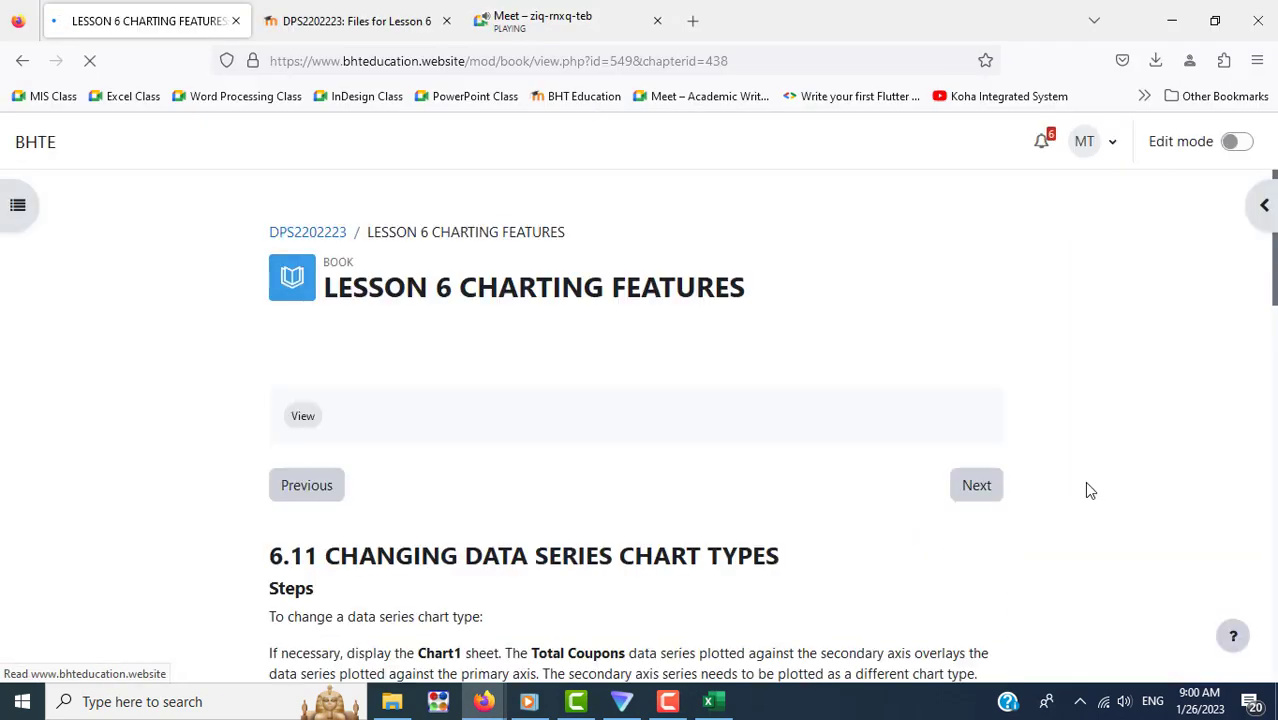
{"action": "scroll", "coordinate": [1090, 488], "scroll_direction": "down", "scroll_amount": 3}
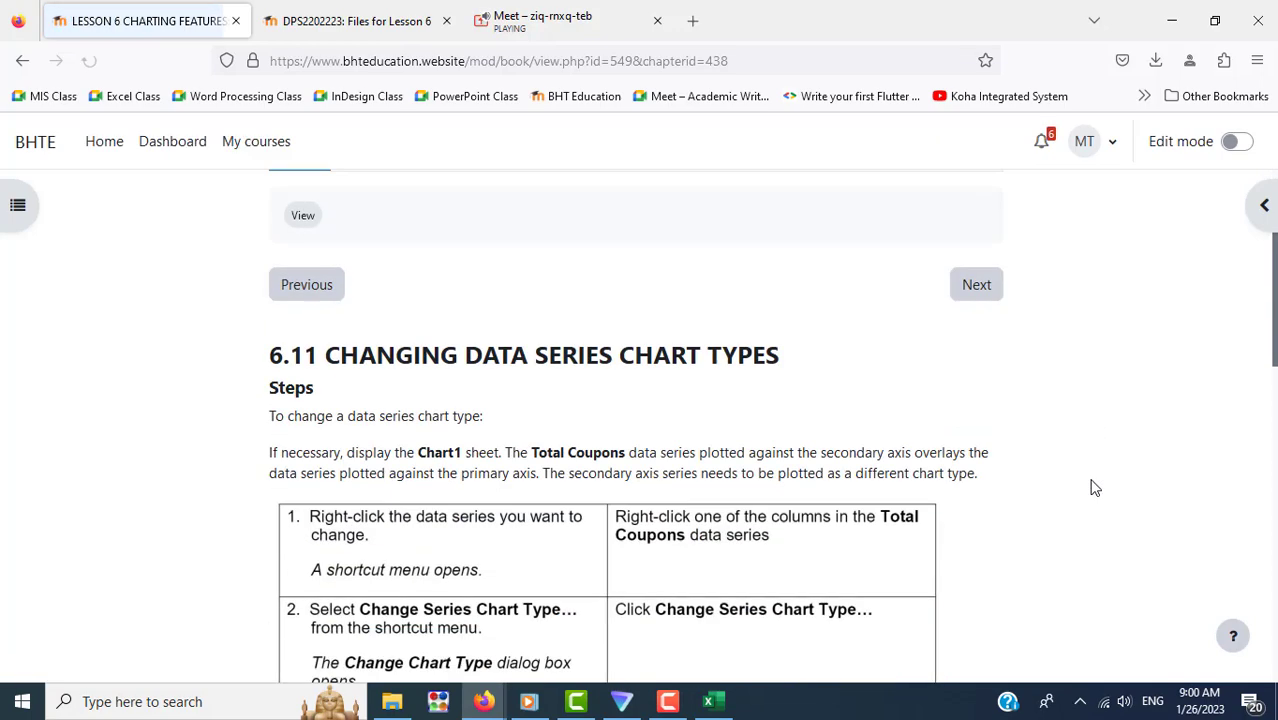
{"action": "scroll", "coordinate": [1095, 488], "scroll_direction": "down", "scroll_amount": 2}
{"action": "scroll", "coordinate": [1095, 488], "scroll_direction": "up", "scroll_amount": 1}
{"action": "scroll", "coordinate": [1095, 488], "scroll_direction": "up", "scroll_amount": 3}
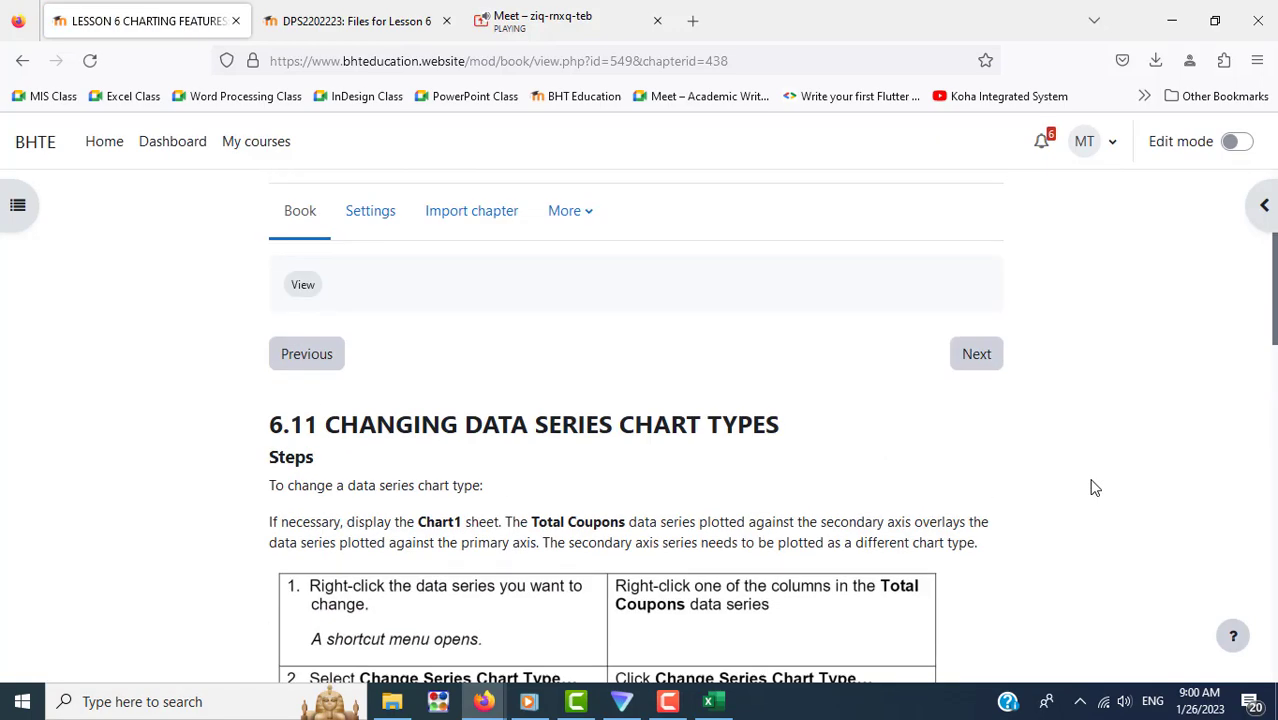
{"action": "scroll", "coordinate": [1095, 488], "scroll_direction": "down", "scroll_amount": 1}
{"action": "scroll", "coordinate": [1095, 488], "scroll_direction": "down", "scroll_amount": 1}
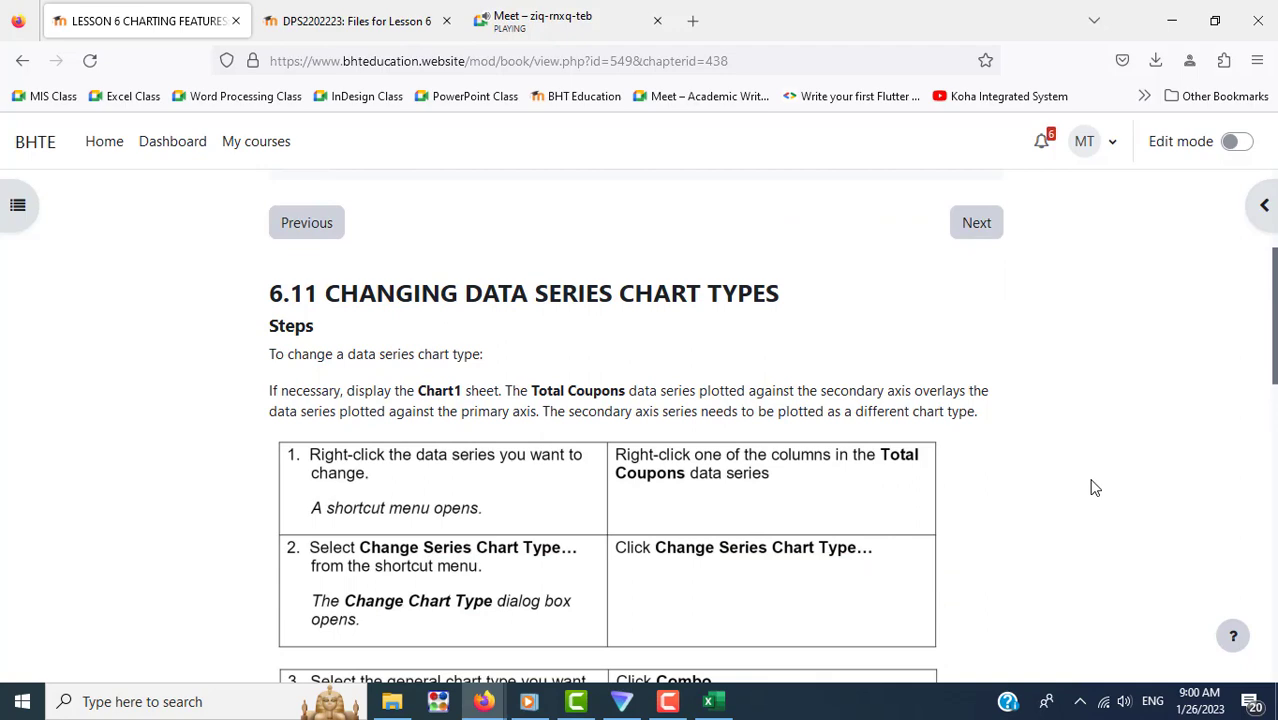
Step: Bring the Excel workbook showing Chart1 back to the front
{"action": "key", "text": "alt+Tab"}
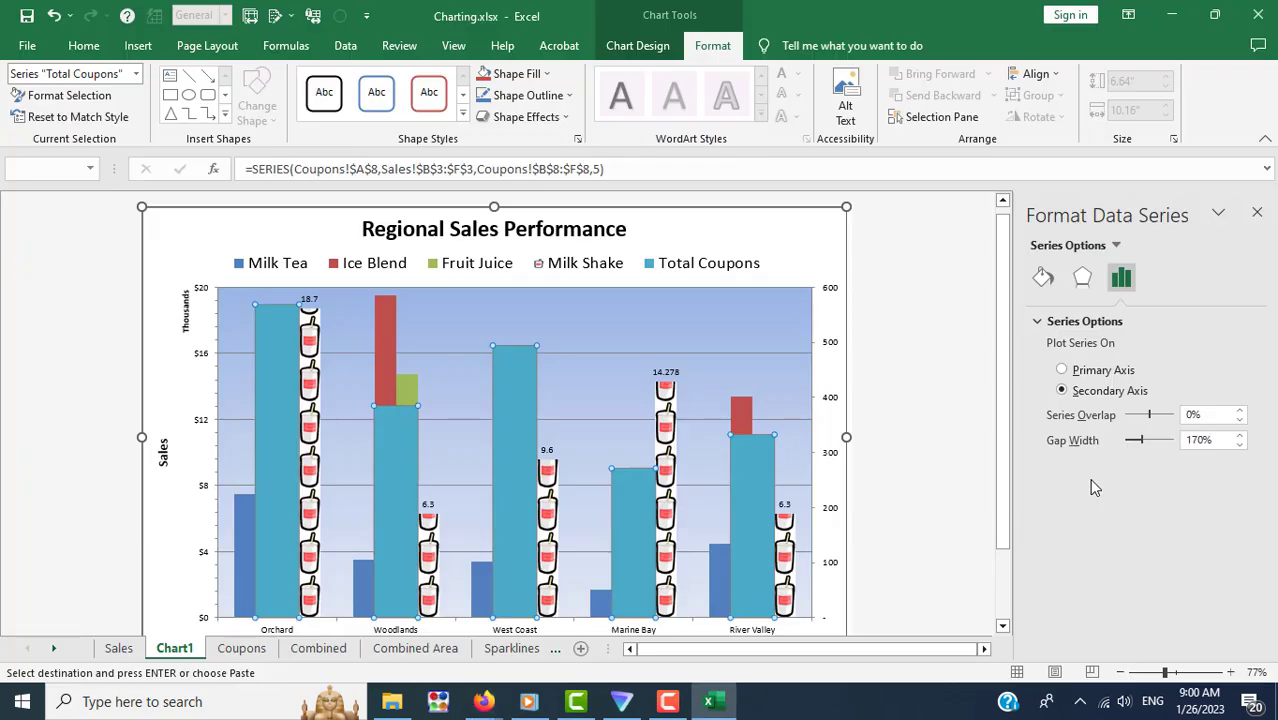
{"action": "key", "text": "super+Tab"}
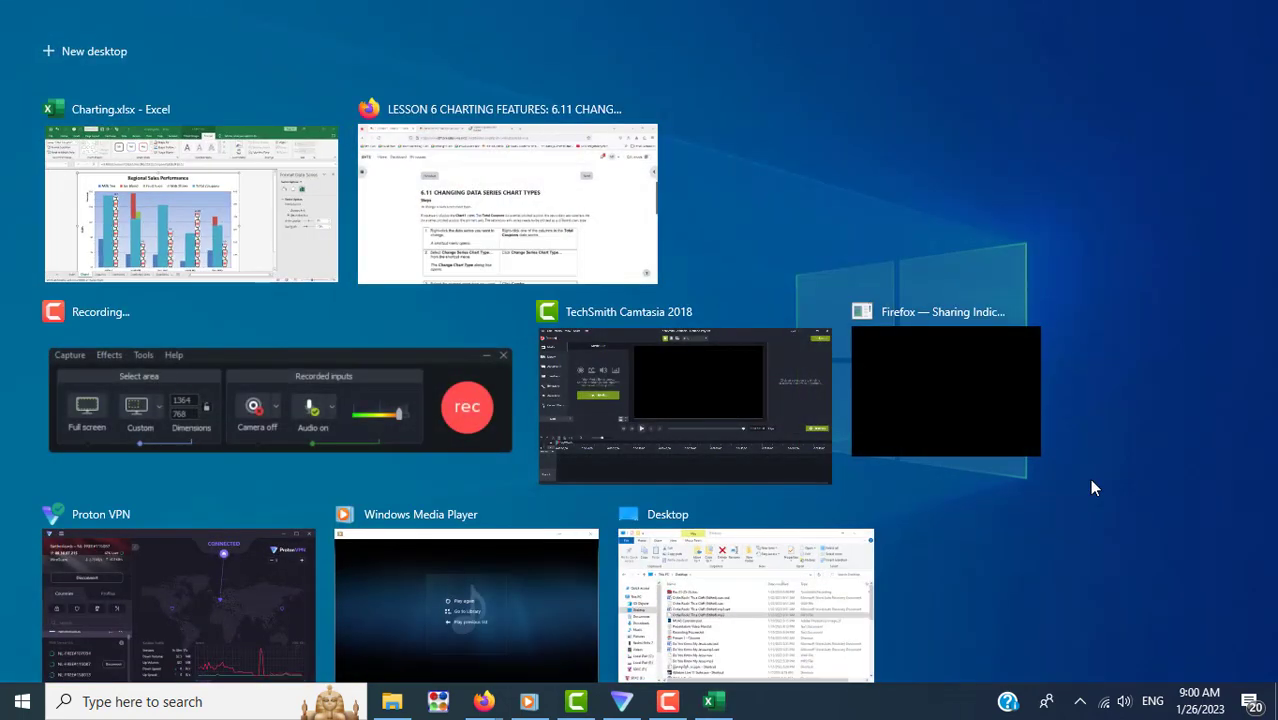
{"action": "left_click", "coordinate": [550, 236]}
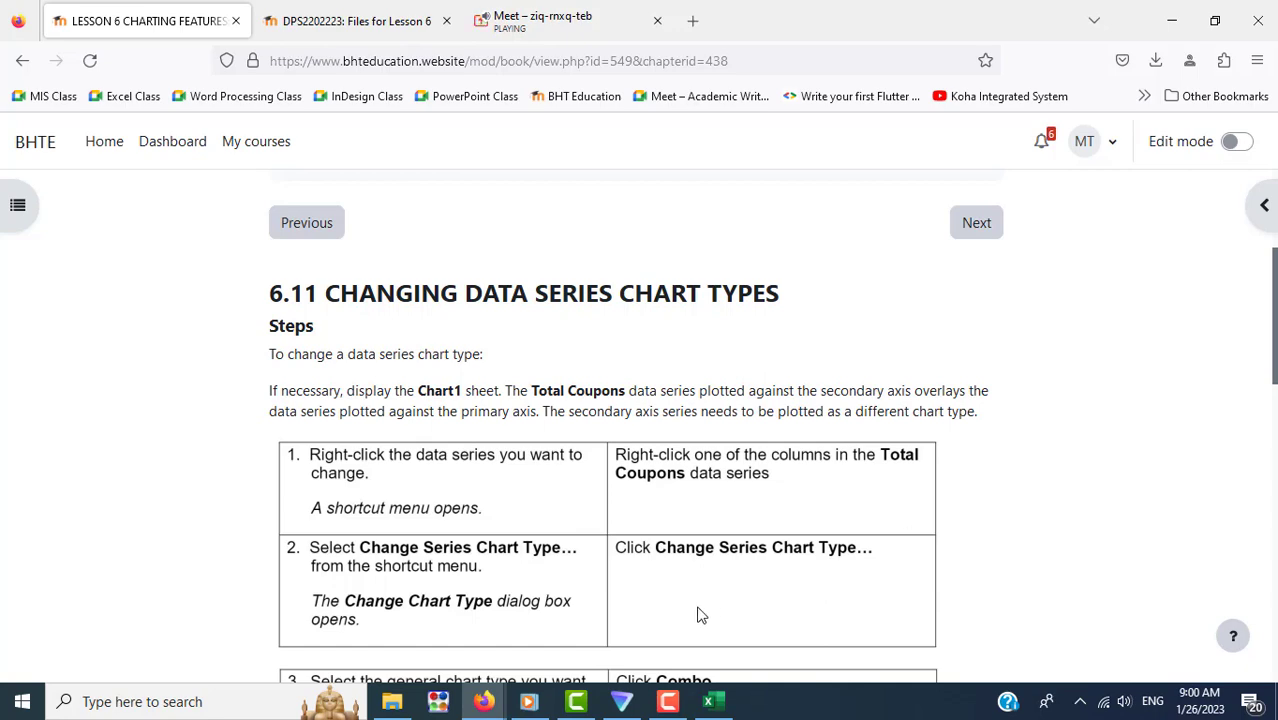
{"action": "left_click", "coordinate": [712, 704]}
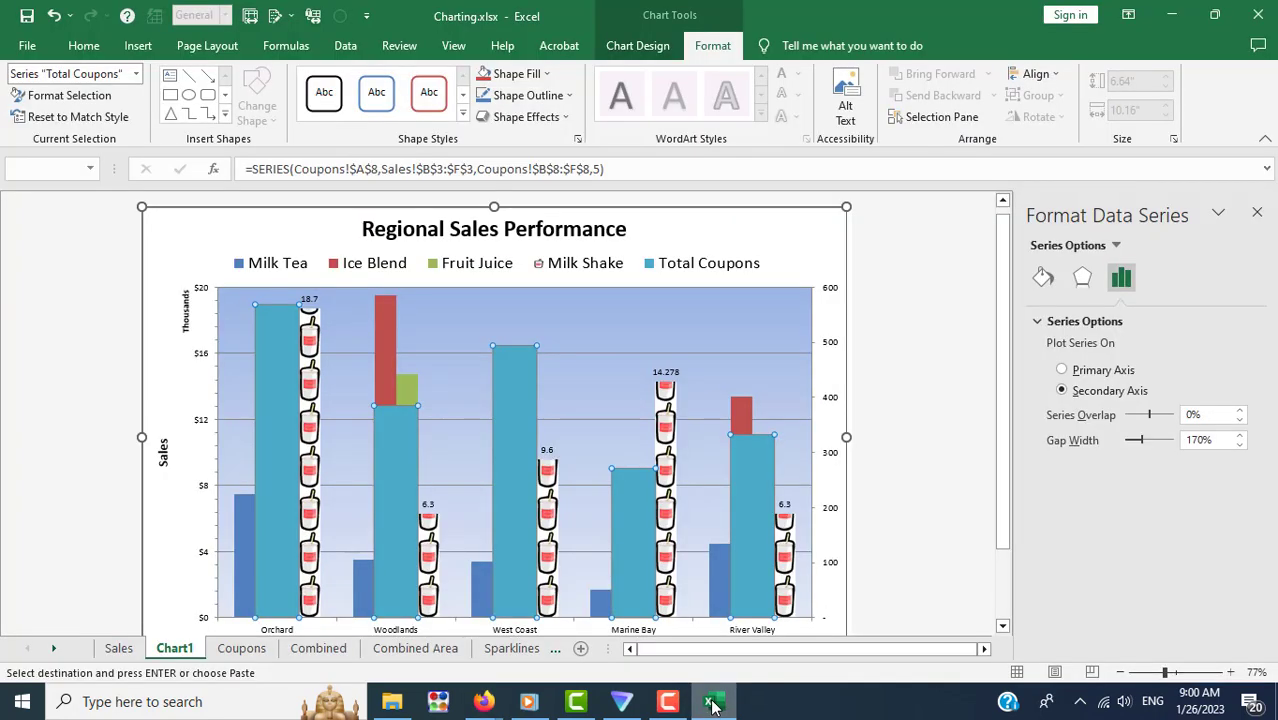
{"action": "mouse_move", "coordinate": [752, 500]}
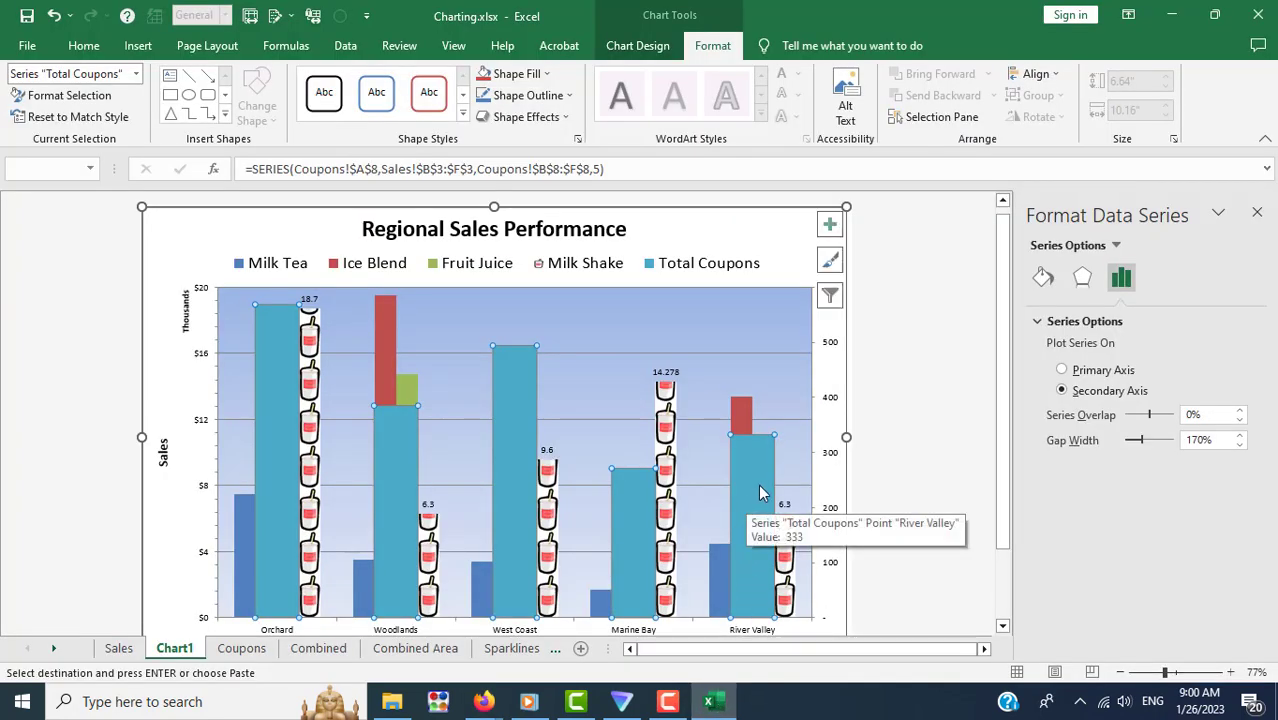
Step: Bring up the Total Coupons series shortcut menu, then dismiss it to consult the lesson
{"action": "right_click", "coordinate": [755, 488]}
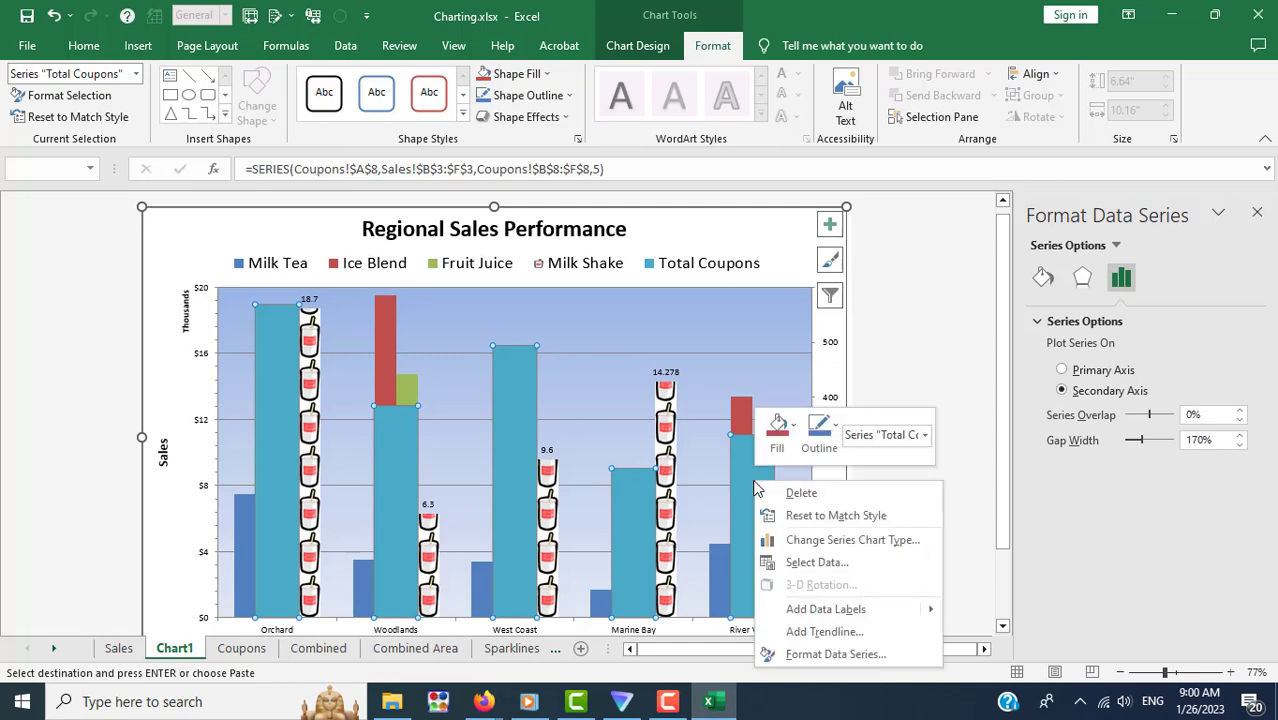
{"action": "key", "text": "Escape"}
{"action": "key", "text": "alt+Tab"}
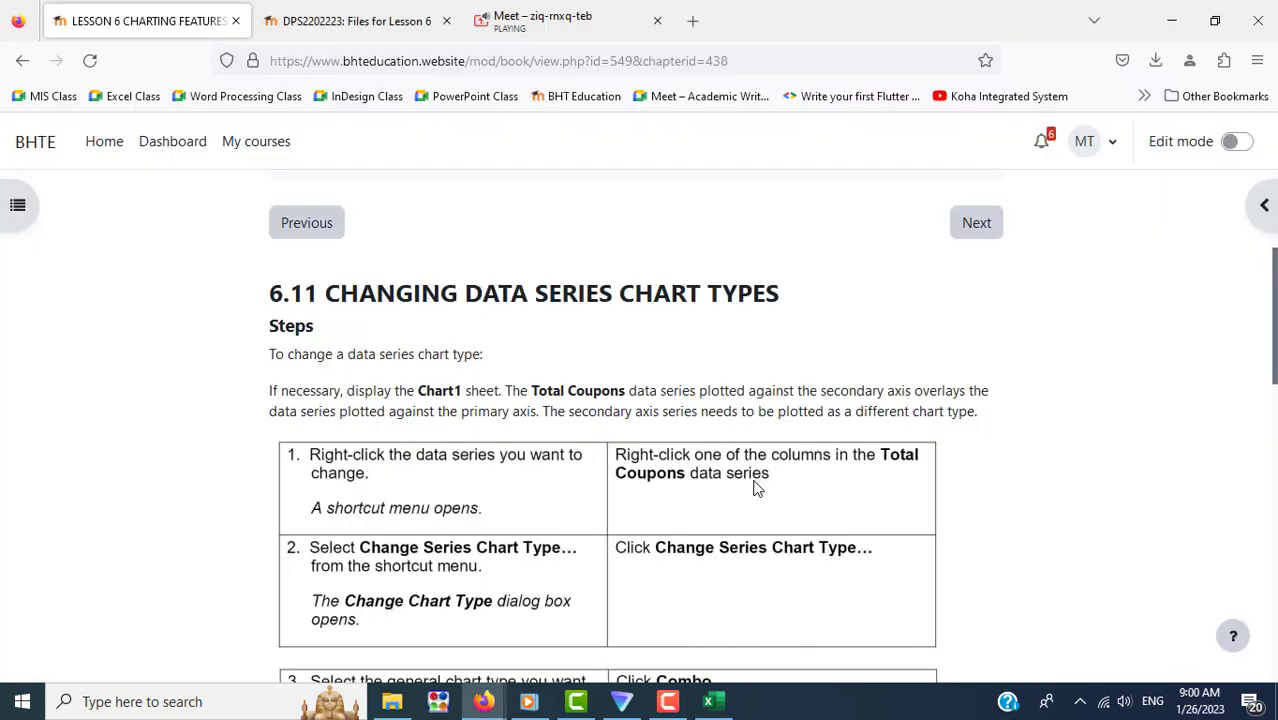
{"action": "scroll", "coordinate": [1050, 455], "scroll_direction": "down", "scroll_amount": 3}
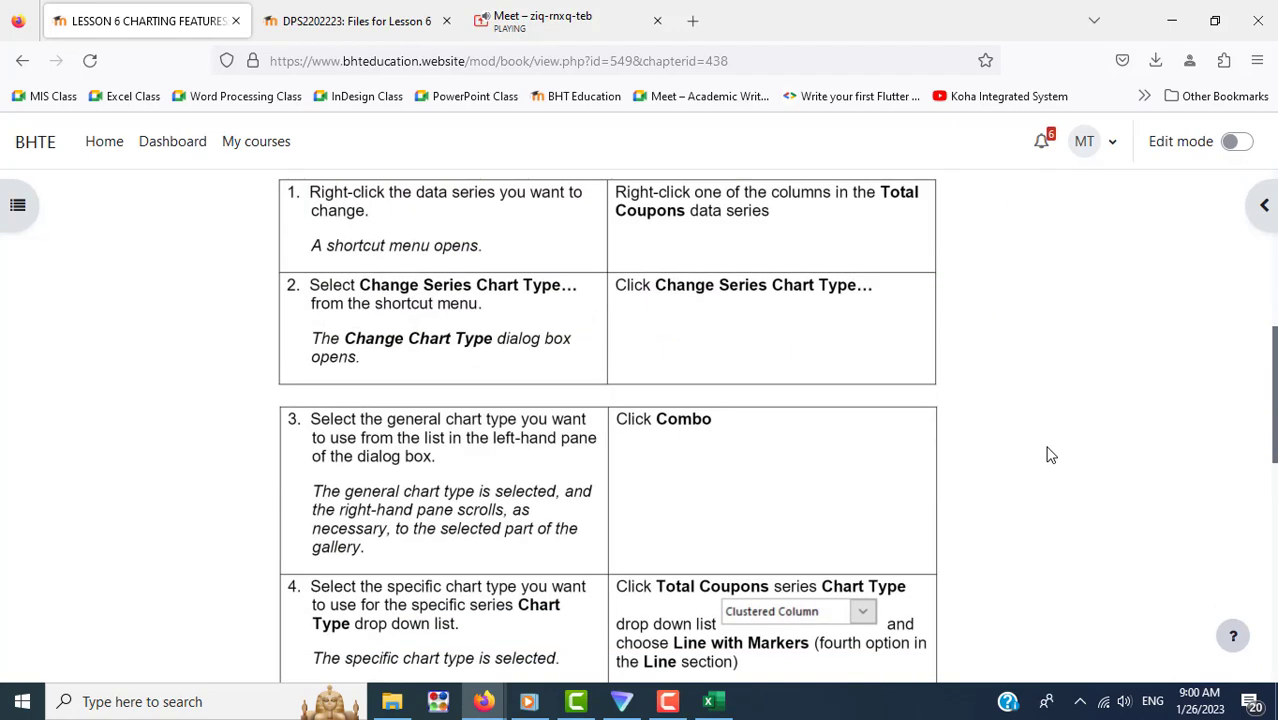
{"action": "scroll", "coordinate": [1050, 455], "scroll_direction": "down", "scroll_amount": 1}
{"action": "scroll", "coordinate": [1050, 455], "scroll_direction": "down", "scroll_amount": 1}
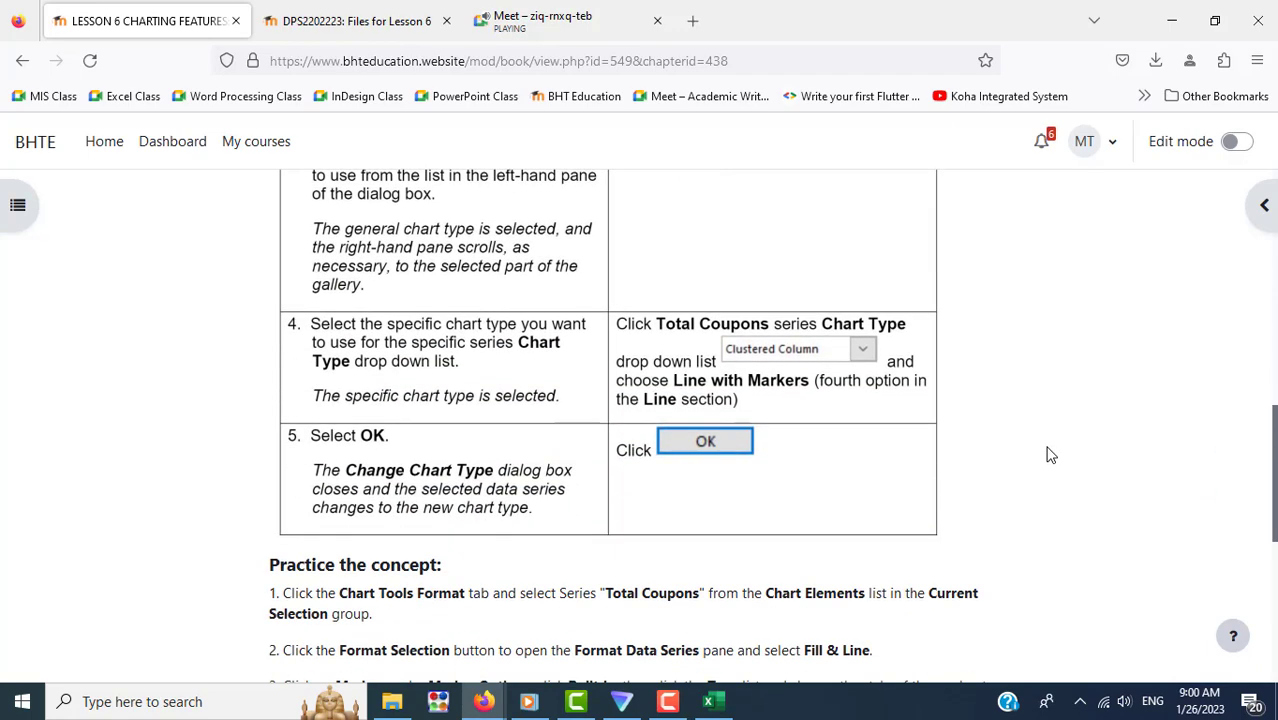
{"action": "key", "text": "alt+Tab"}
Step: Choose Change Series Chart Type for Total Coupons, showing the Custom Combination settings
{"action": "right_click", "coordinate": [763, 476]}
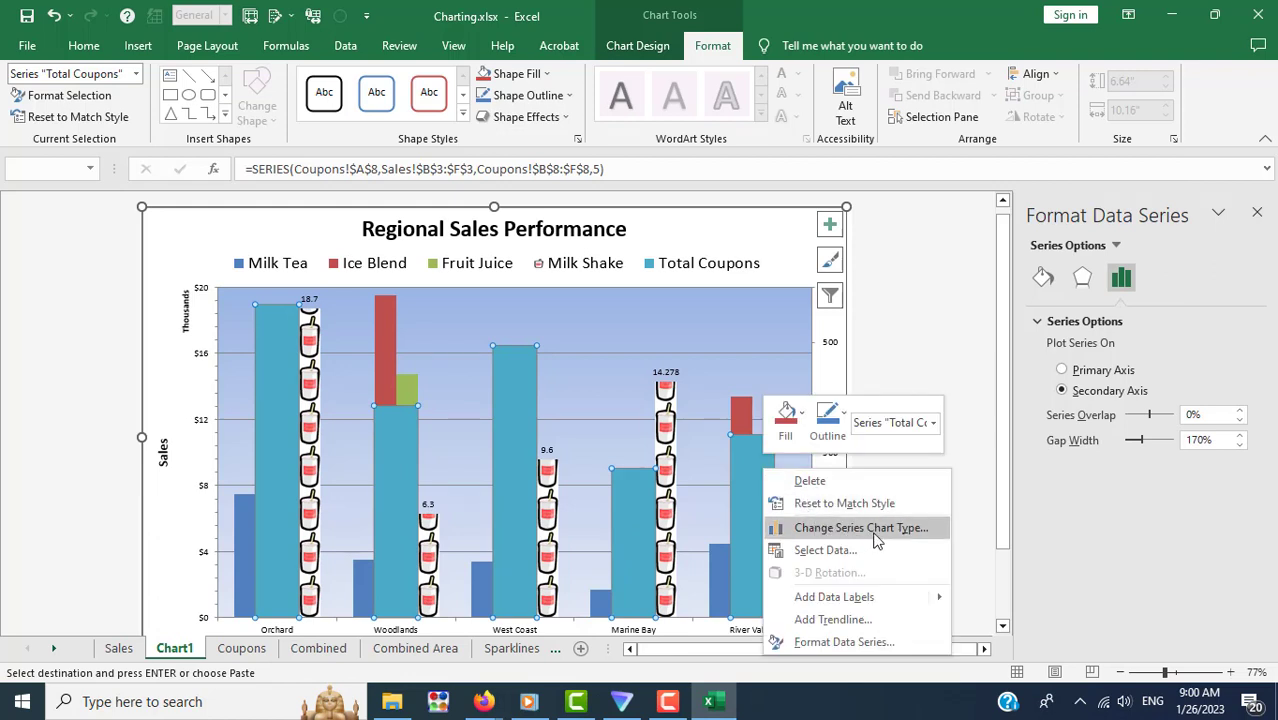
{"action": "left_click", "coordinate": [860, 528]}
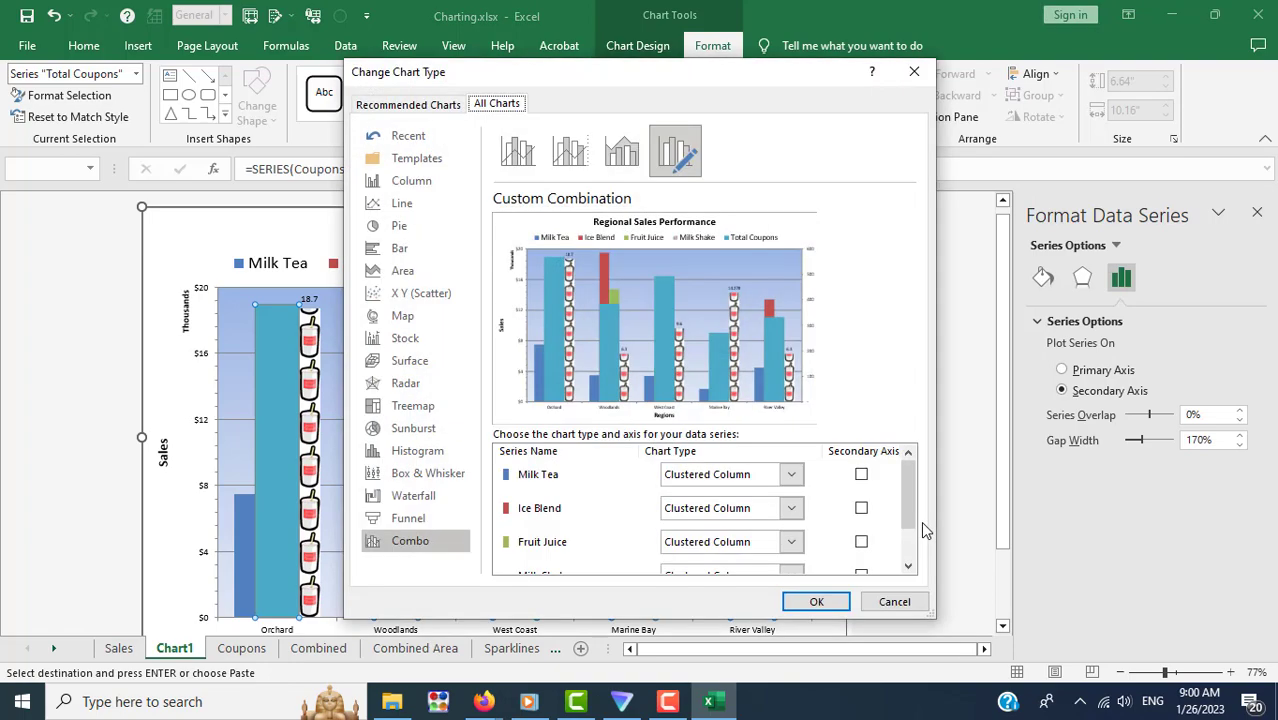
{"action": "key", "text": "alt+Tab"}
{"action": "scroll", "coordinate": [1044, 551], "scroll_direction": "up", "scroll_amount": 2}
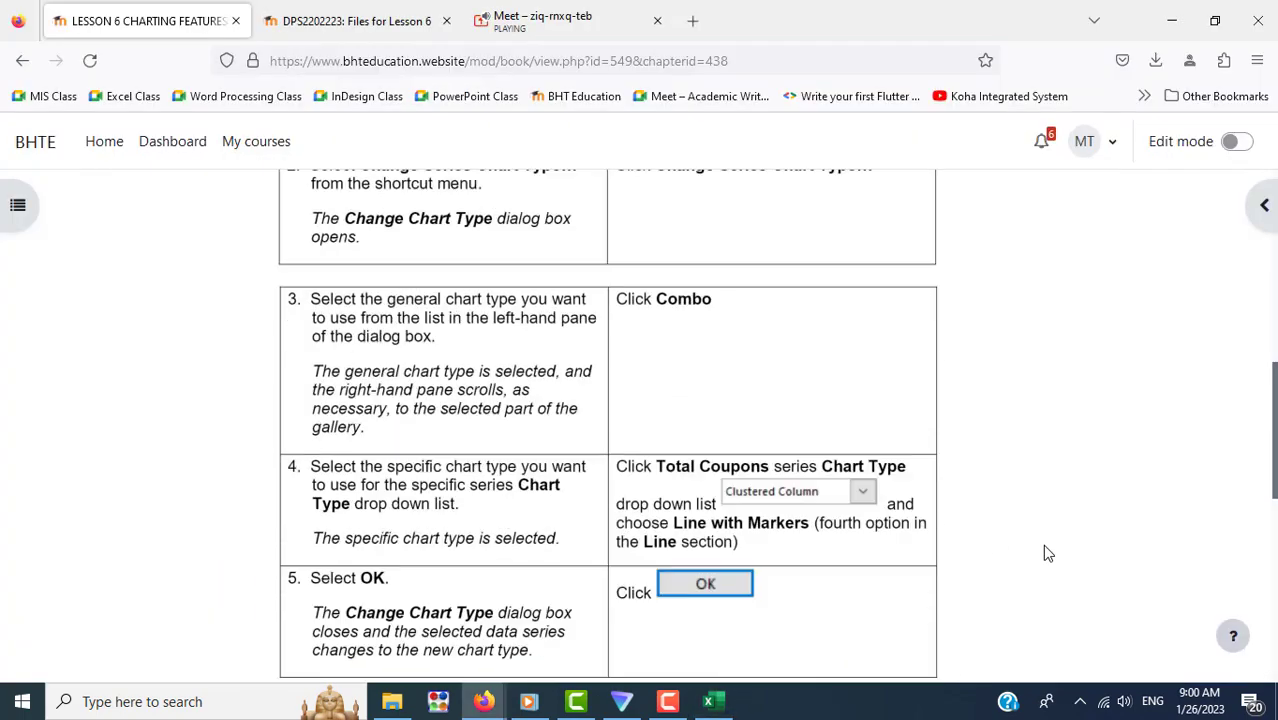
{"action": "scroll", "coordinate": [1047, 553], "scroll_direction": "up", "scroll_amount": 1}
{"action": "scroll", "coordinate": [1048, 553], "scroll_direction": "down", "scroll_amount": 2}
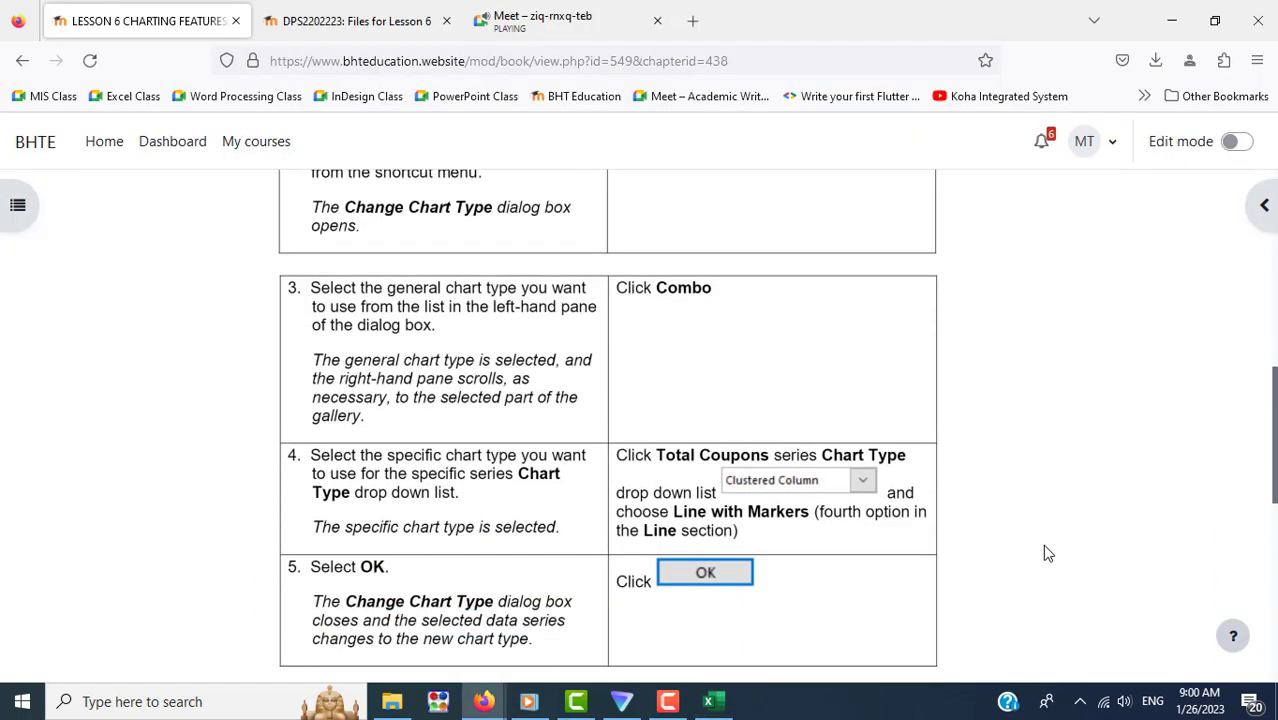
{"action": "key", "text": "alt+Tab"}
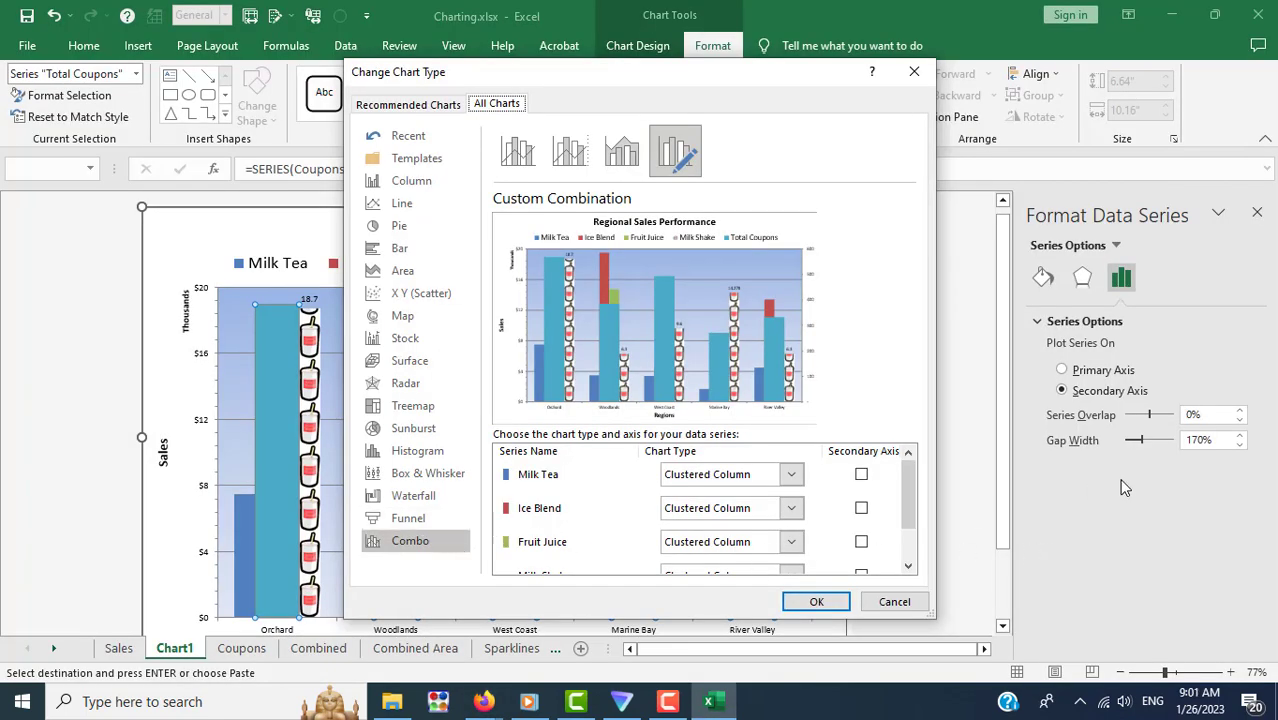
Step: In the Combo settings, change Total Coupons to Line with Markers on the Secondary Axis
{"action": "key", "text": "alt+Tab"}
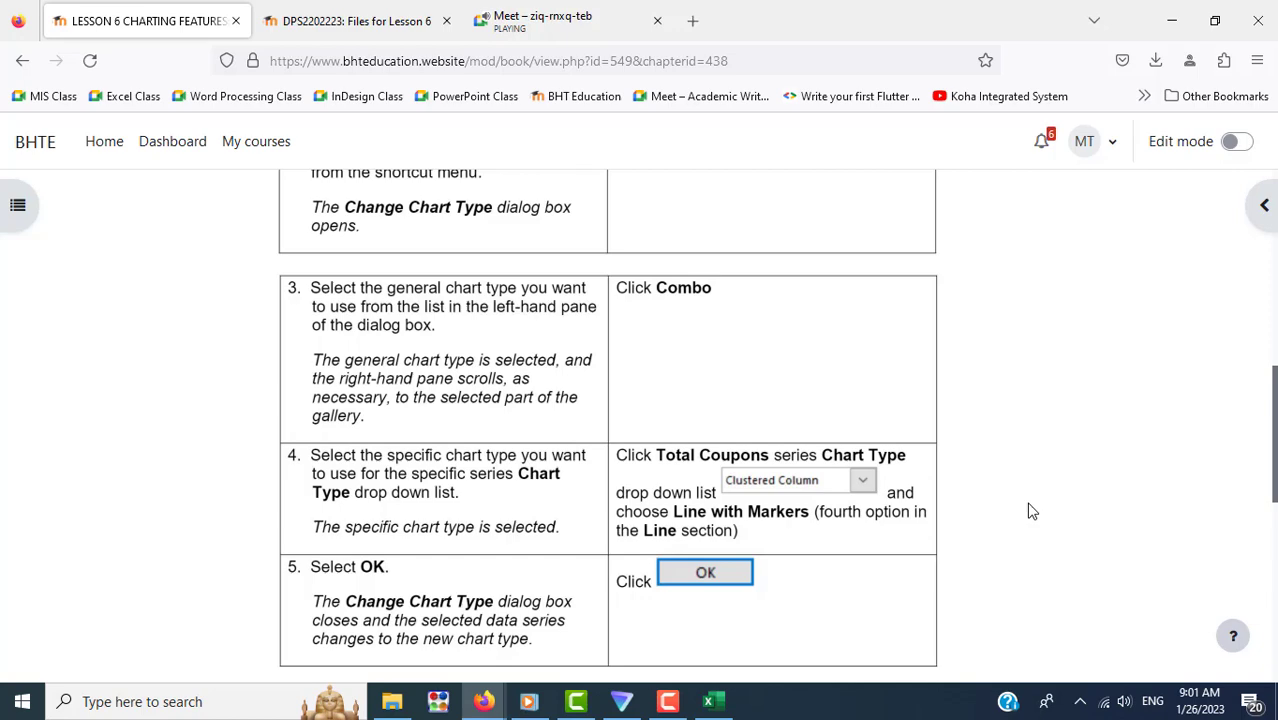
{"action": "key", "text": "alt+Tab"}
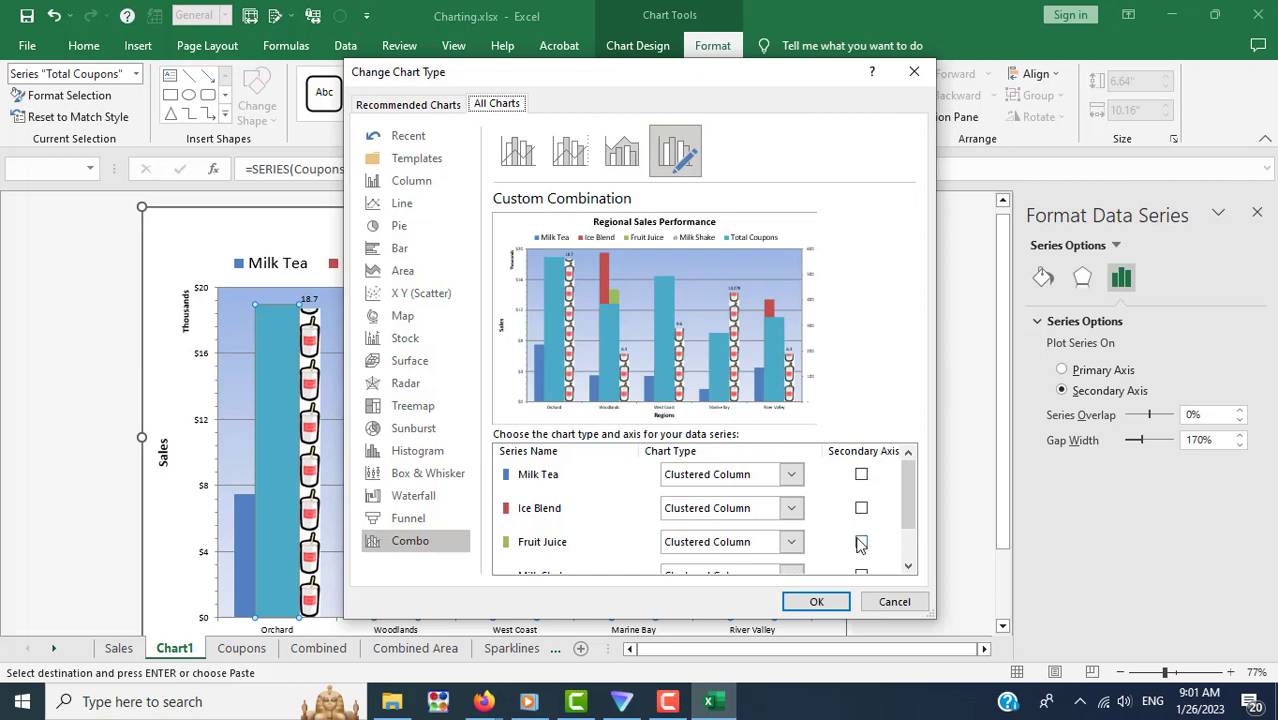
{"action": "left_click_drag", "start_coordinate": [910, 520], "coordinate": [912, 558]}
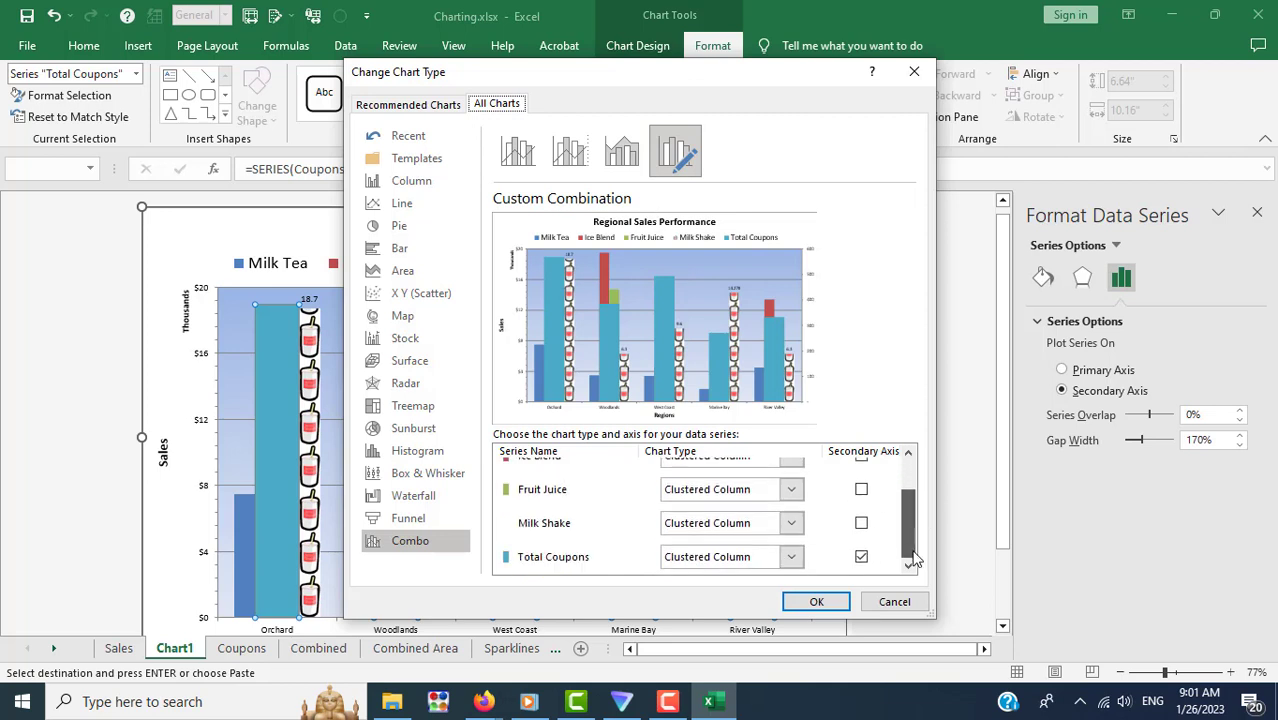
{"action": "left_click", "coordinate": [796, 561]}
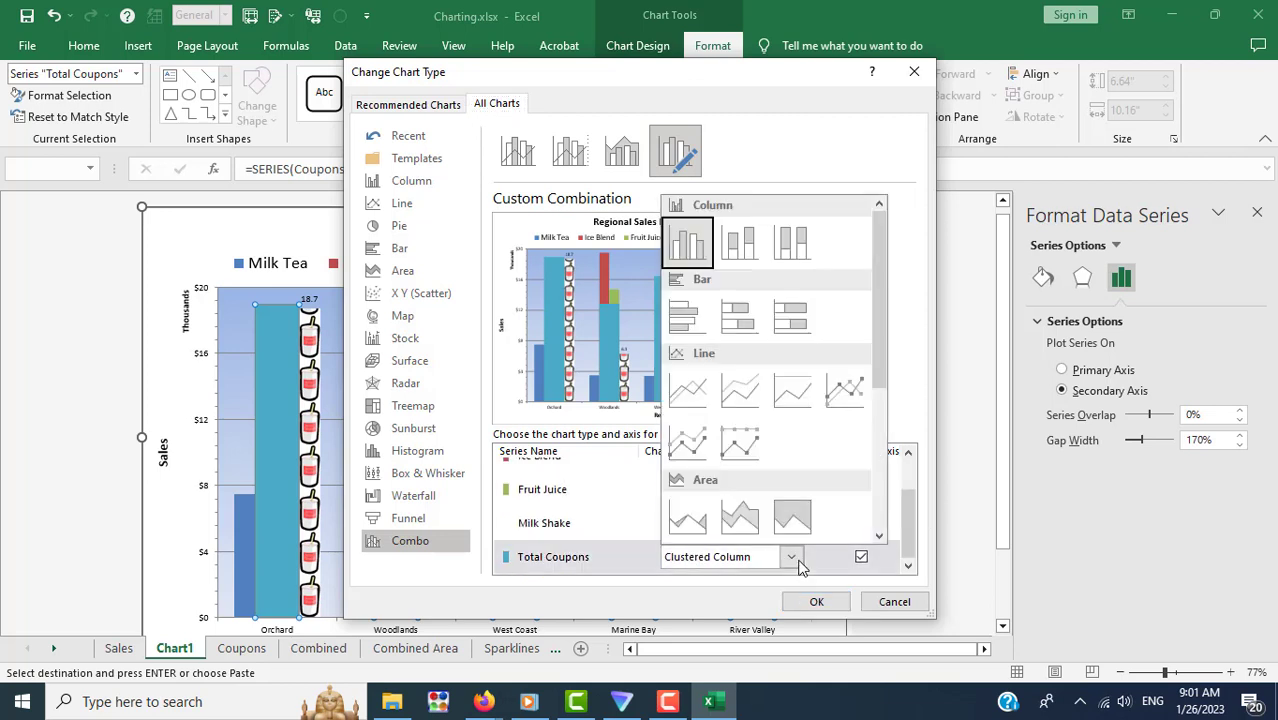
{"action": "left_click", "coordinate": [840, 410]}
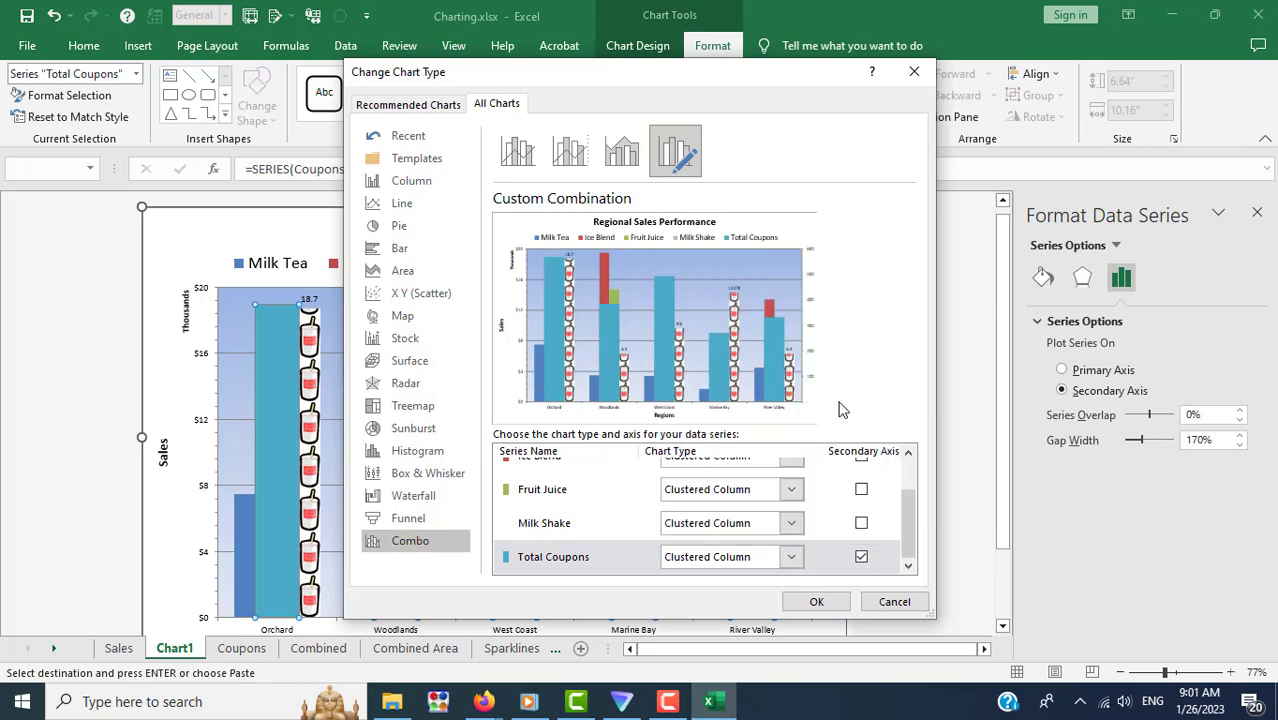
{"action": "left_click", "coordinate": [815, 604]}
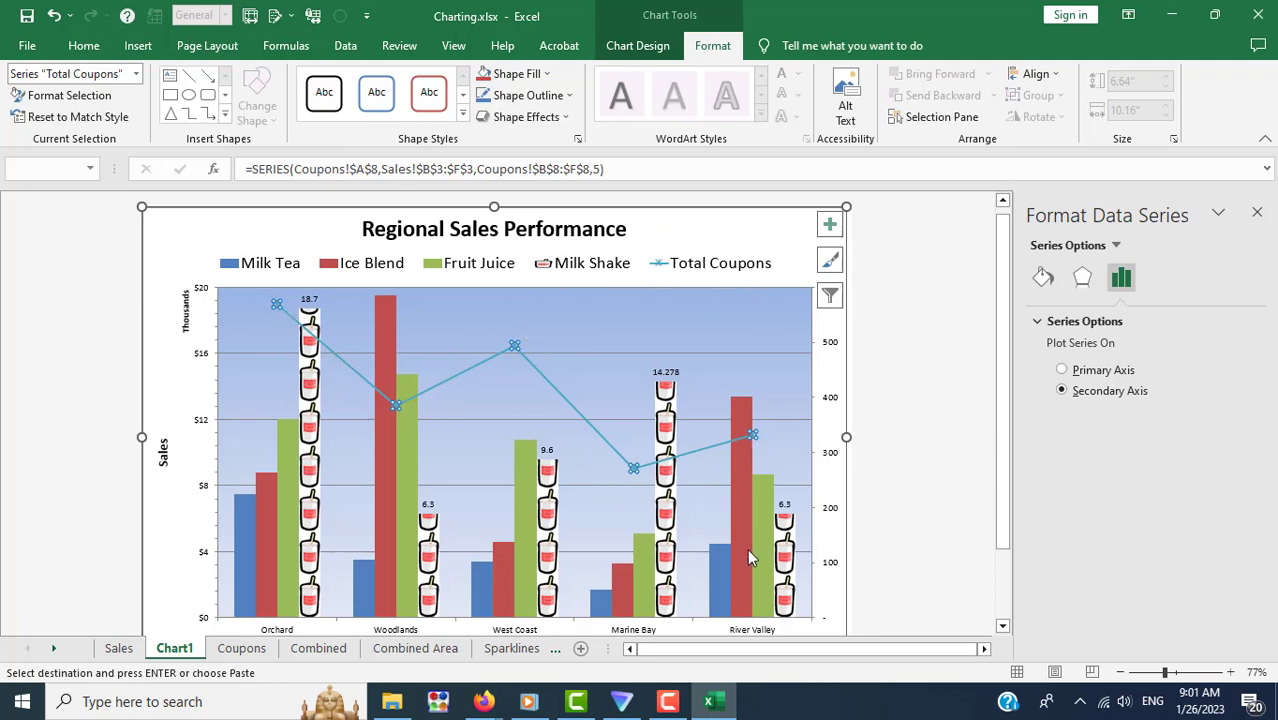
Step: Advance the lesson to 6.12 Changing Source Data Range and read through its steps
{"action": "key", "text": "alt+Tab"}
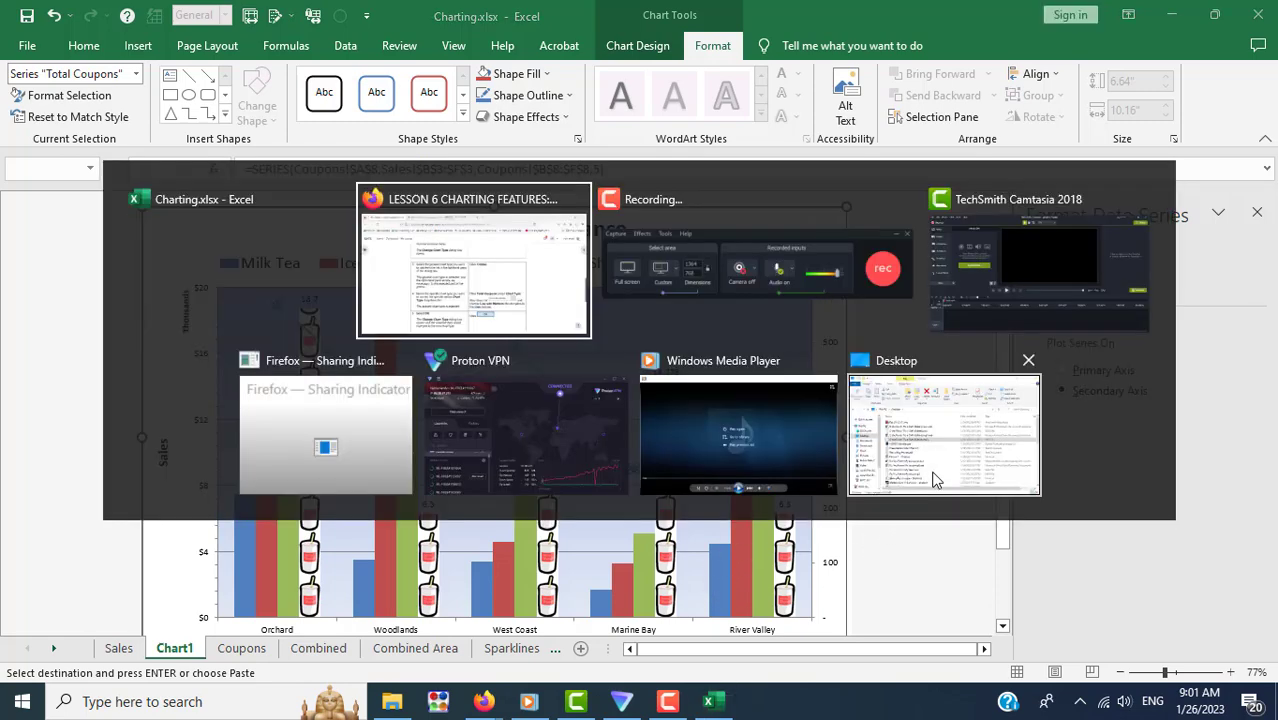
{"action": "scroll", "coordinate": [955, 481], "scroll_direction": "down", "scroll_amount": 5}
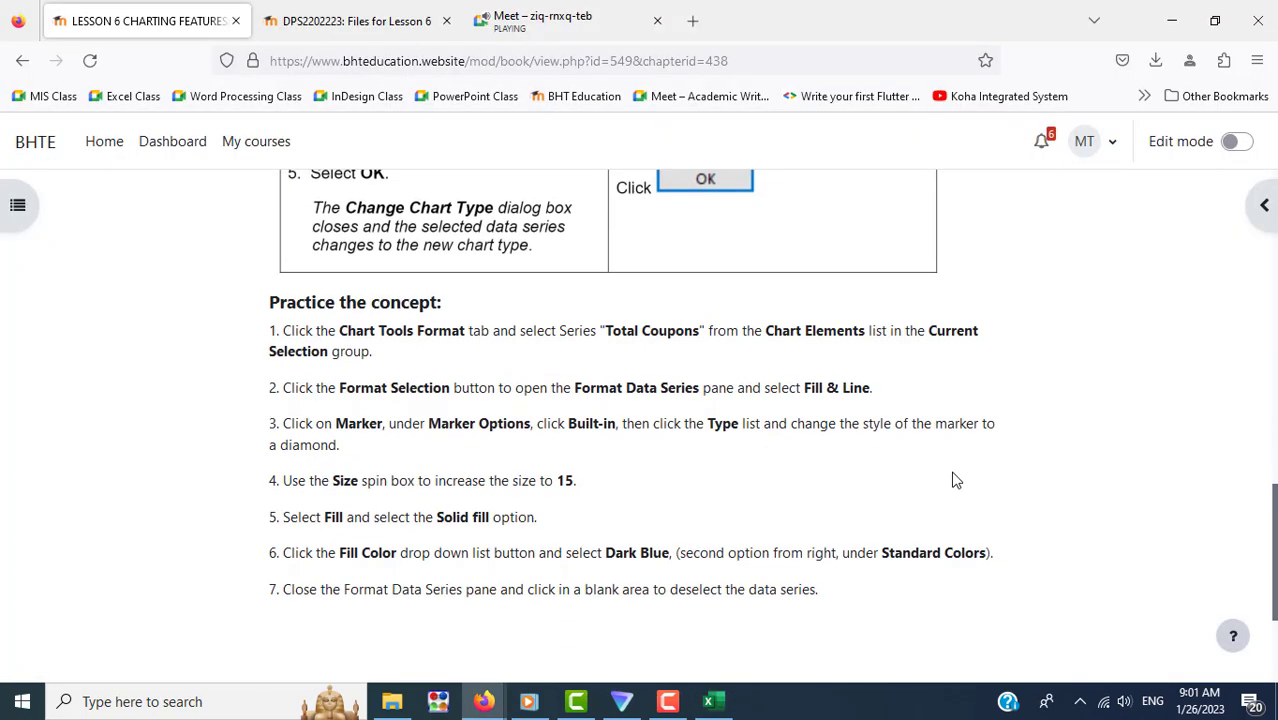
{"action": "scroll", "coordinate": [955, 481], "scroll_direction": "down", "scroll_amount": 2}
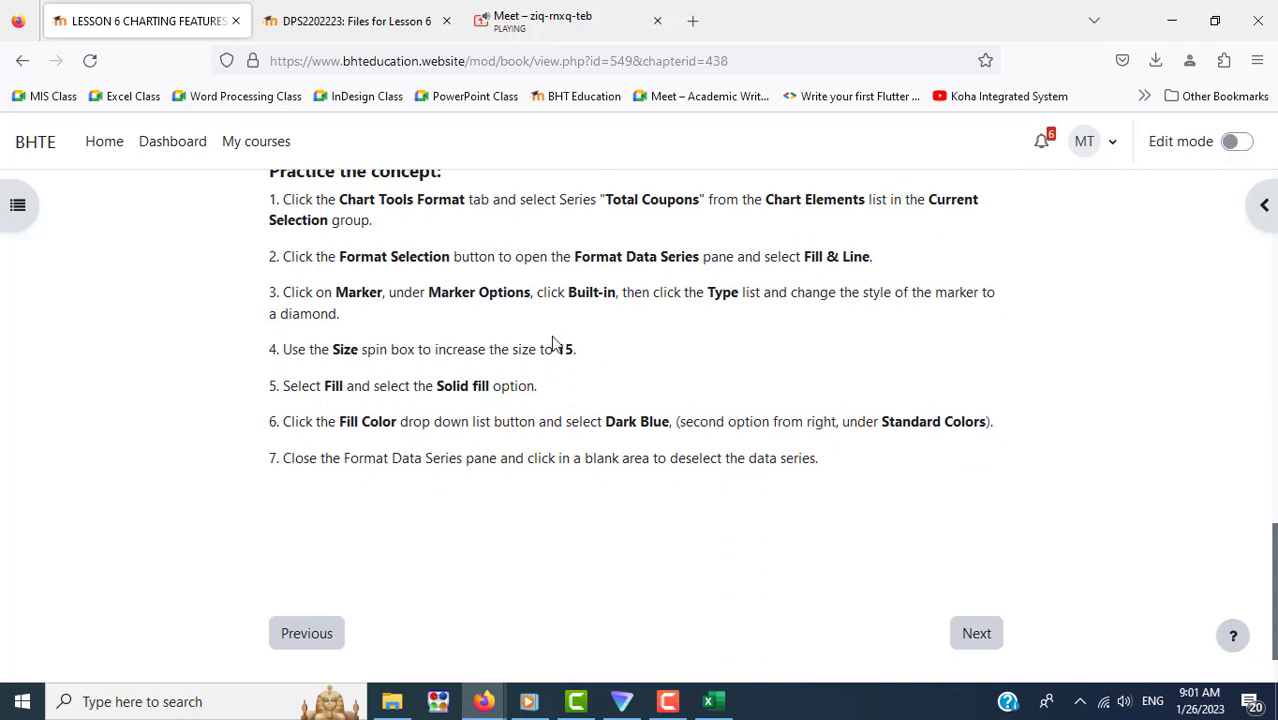
{"action": "left_click", "coordinate": [990, 642]}
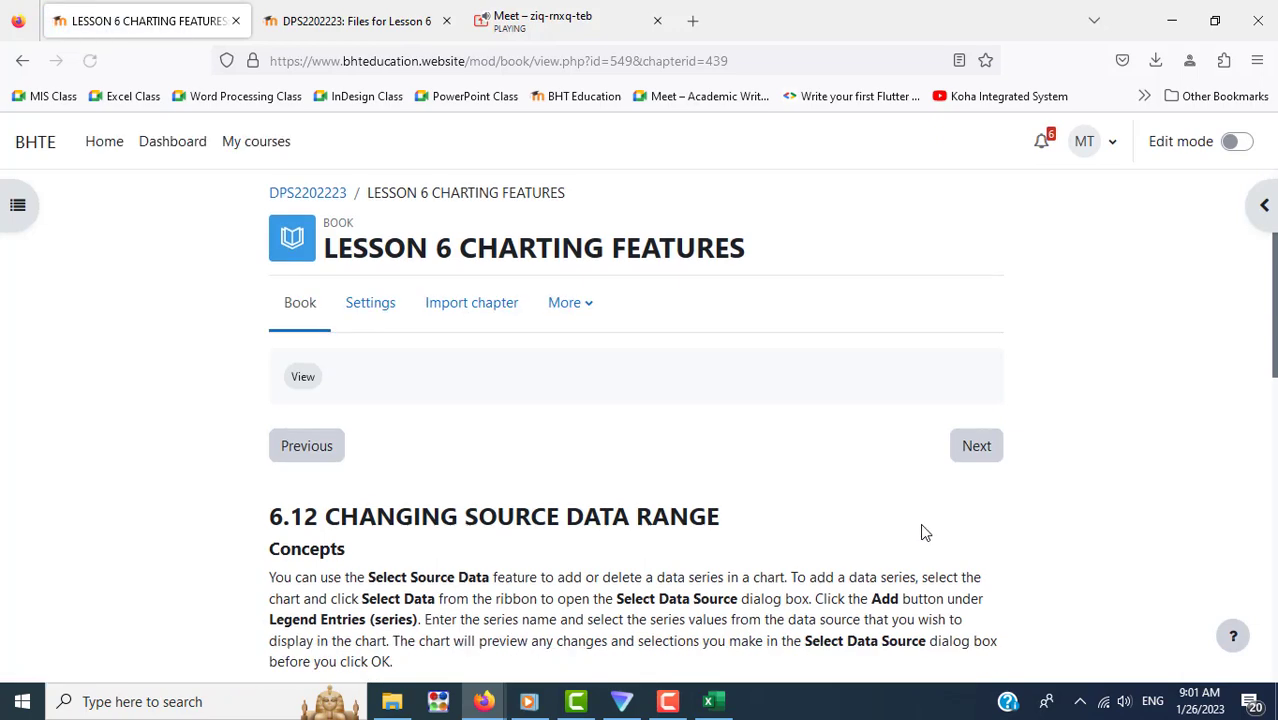
{"action": "scroll", "coordinate": [923, 533], "scroll_direction": "down", "scroll_amount": 3}
{"action": "scroll", "coordinate": [923, 533], "scroll_direction": "down", "scroll_amount": 4}
{"action": "scroll", "coordinate": [920, 523], "scroll_direction": "down", "scroll_amount": 4}
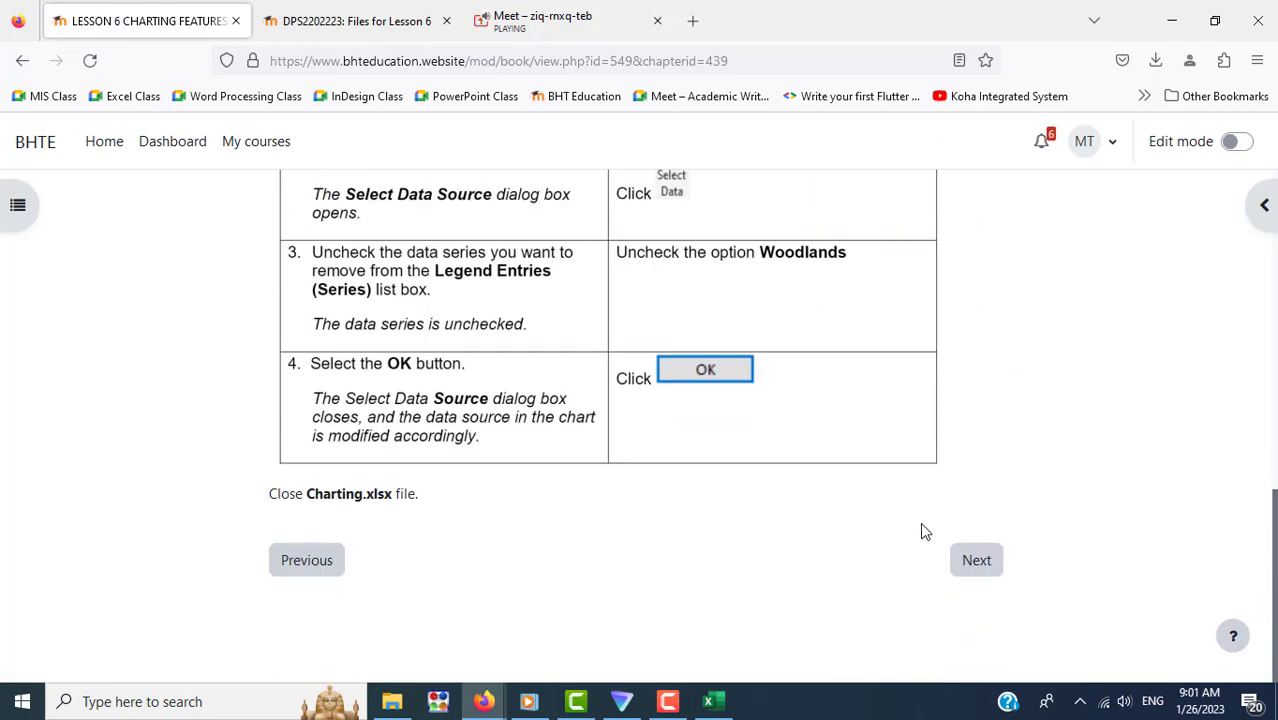
{"action": "scroll", "coordinate": [1053, 494], "scroll_direction": "up", "scroll_amount": 7}
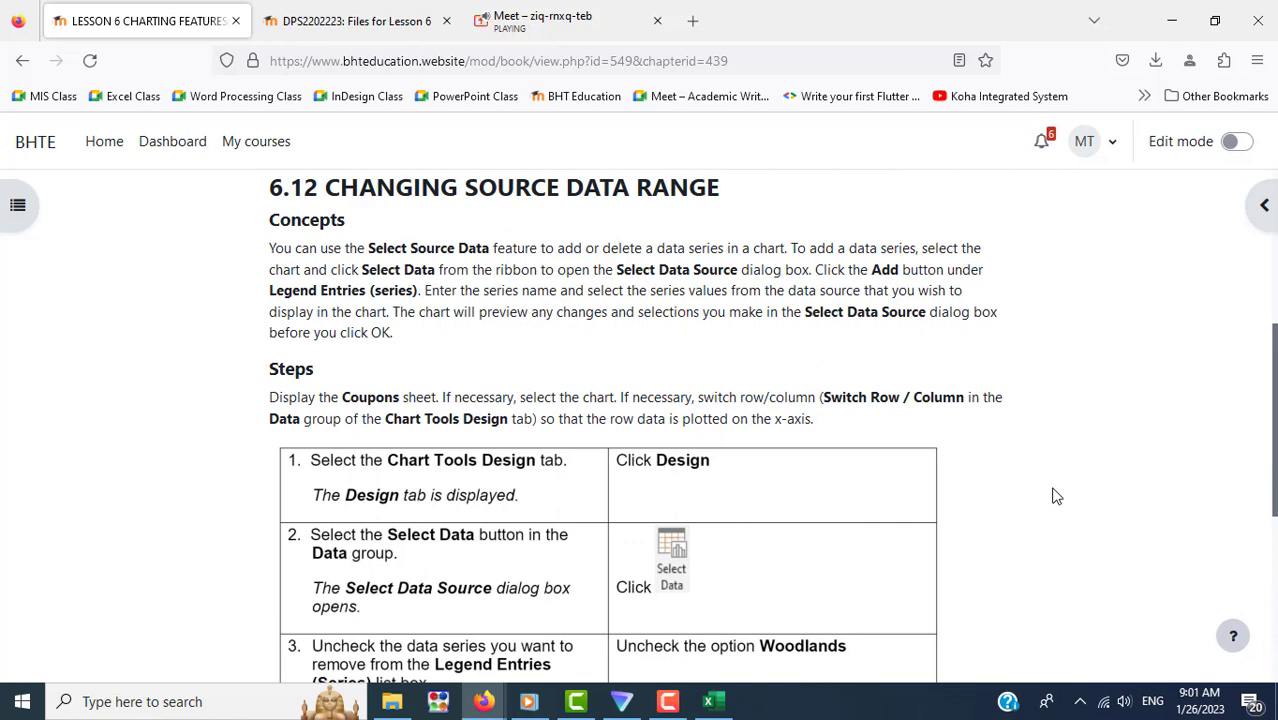
Step: Switch to the Excel workbook, recheck the 6.12 lesson page, then return to Excel
{"action": "left_click", "coordinate": [712, 702]}
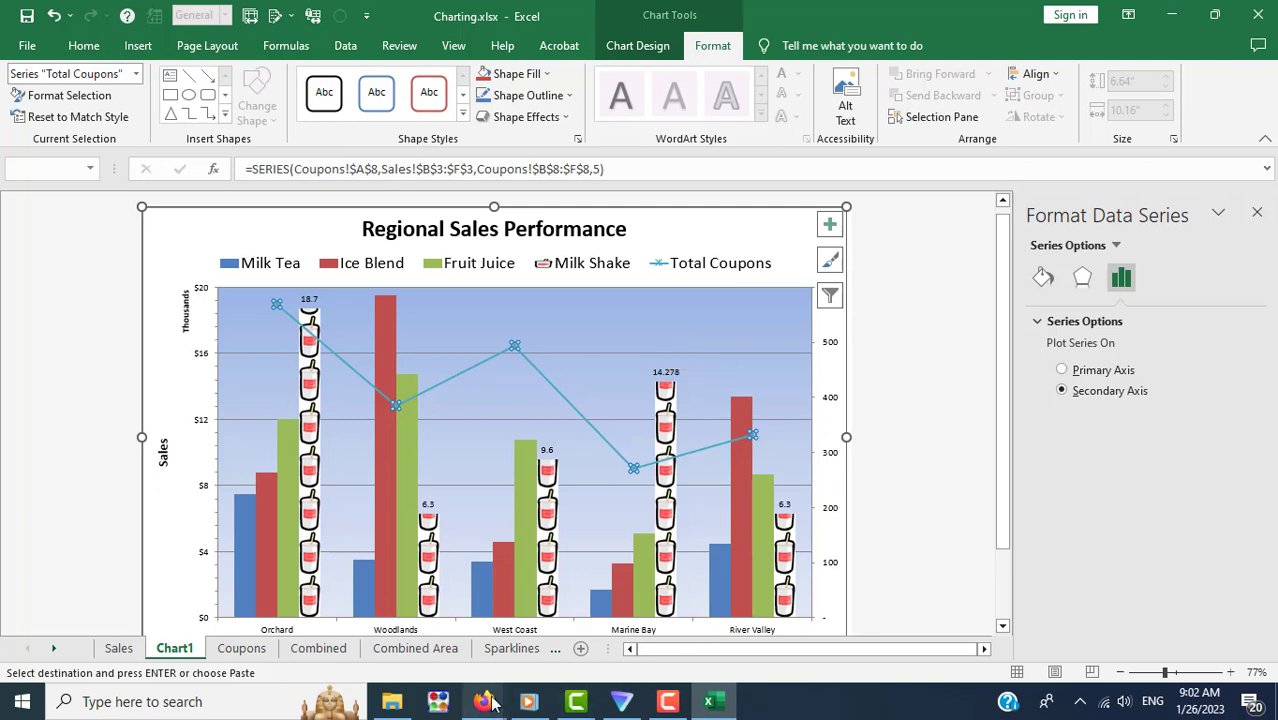
{"action": "mouse_move", "coordinate": [484, 702]}
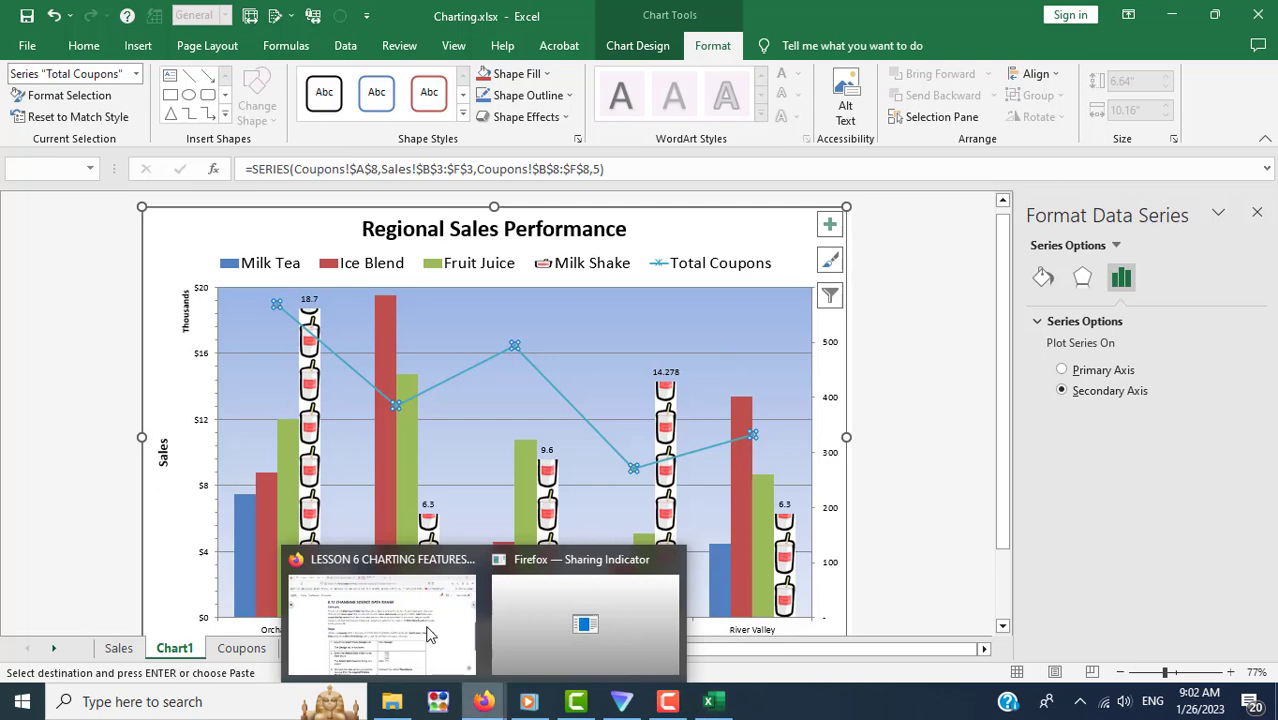
{"action": "left_click", "coordinate": [429, 634]}
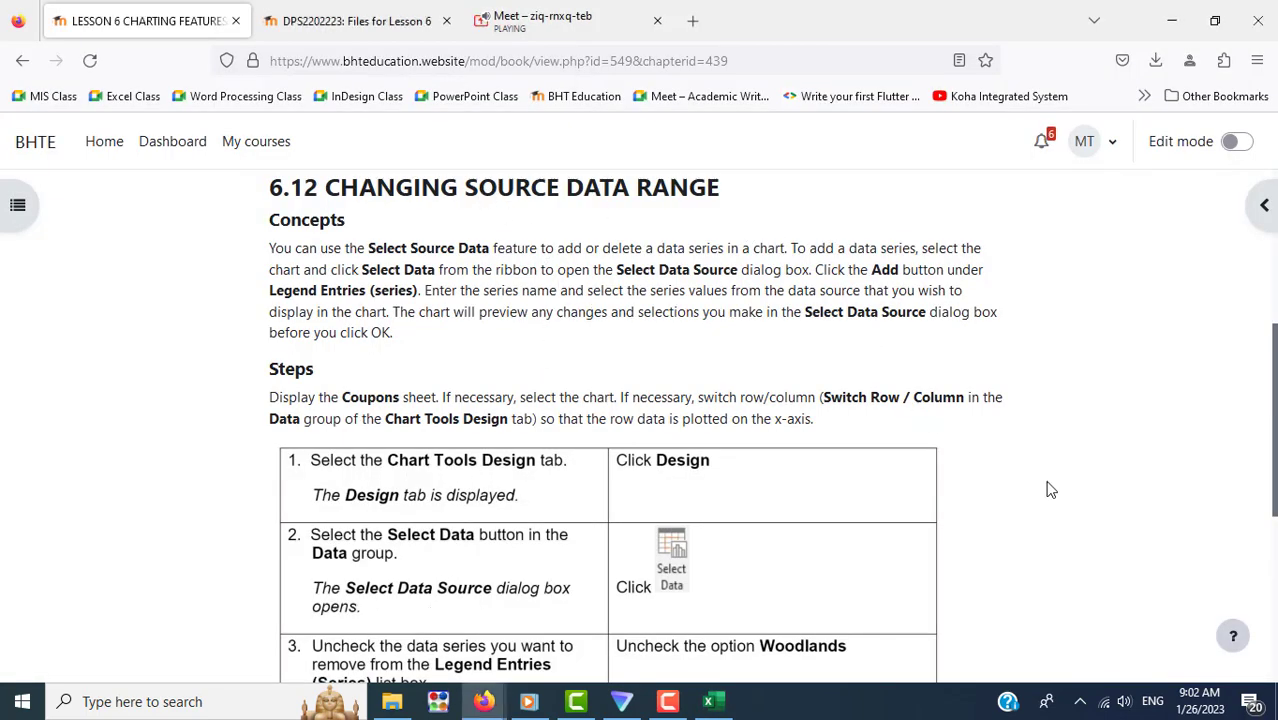
{"action": "scroll", "coordinate": [1054, 489], "scroll_direction": "down", "scroll_amount": 4}
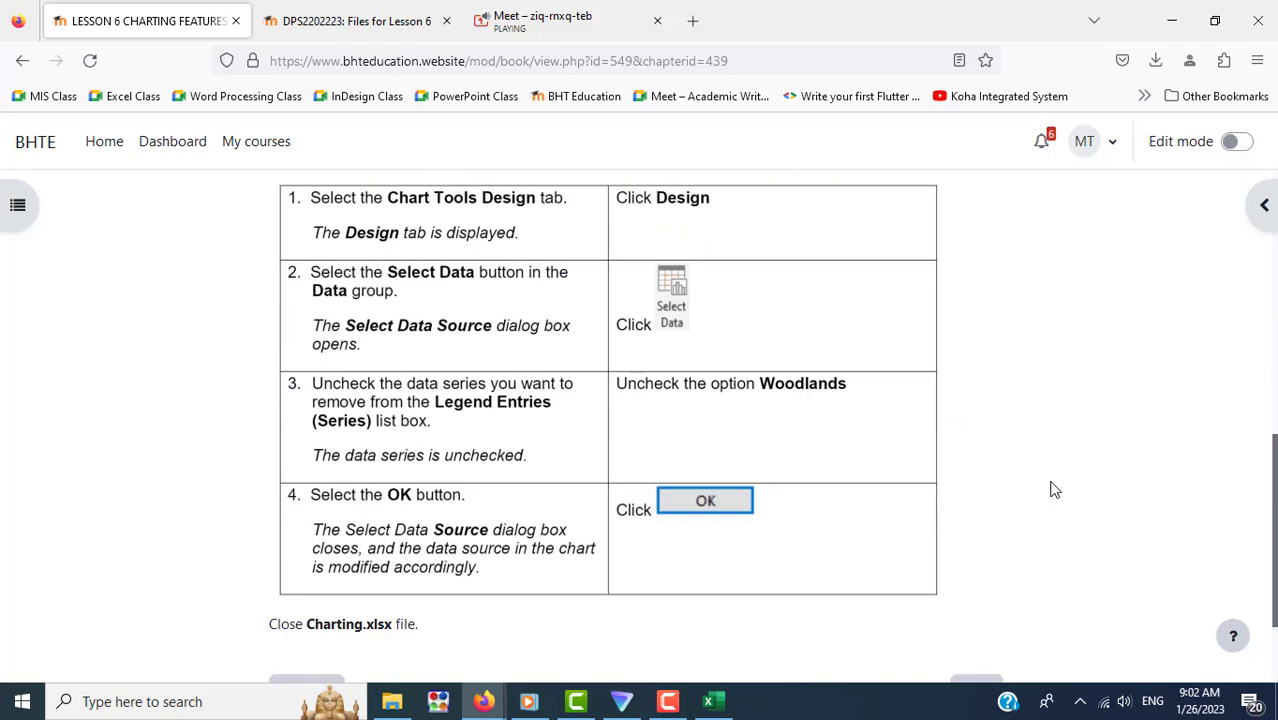
{"action": "scroll", "coordinate": [1054, 489], "scroll_direction": "up", "scroll_amount": 2}
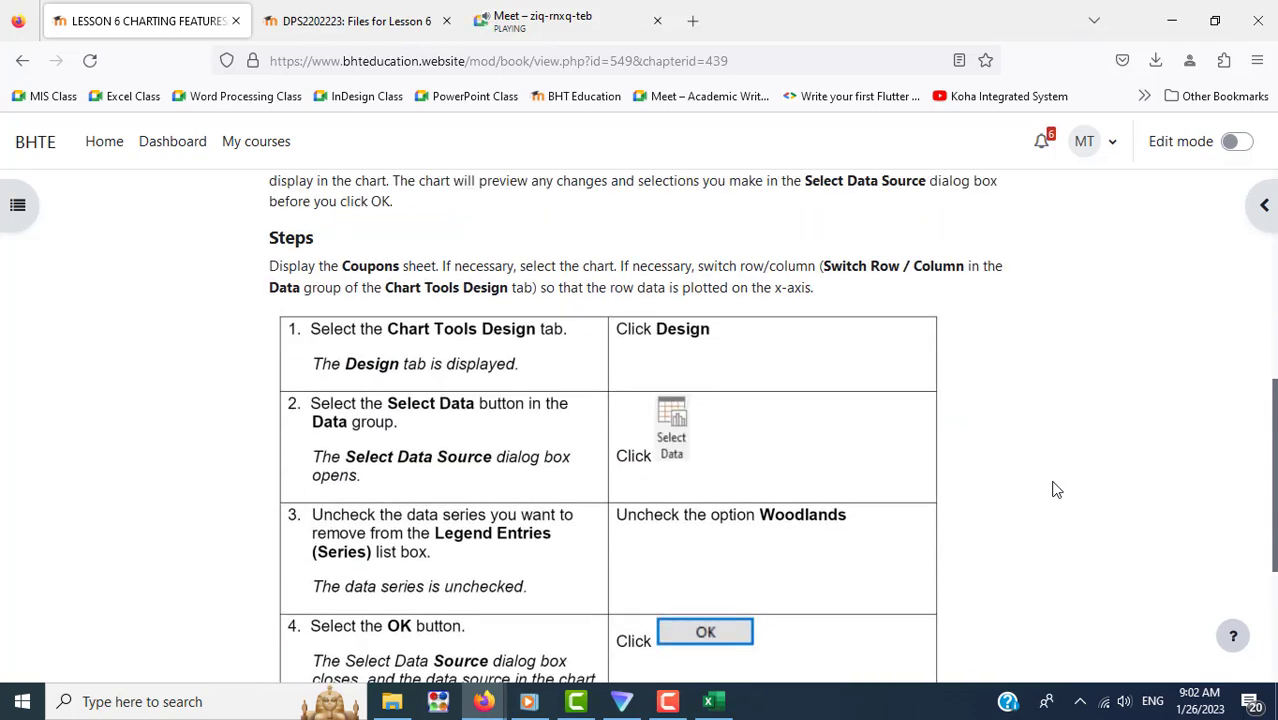
{"action": "left_click", "coordinate": [722, 705]}
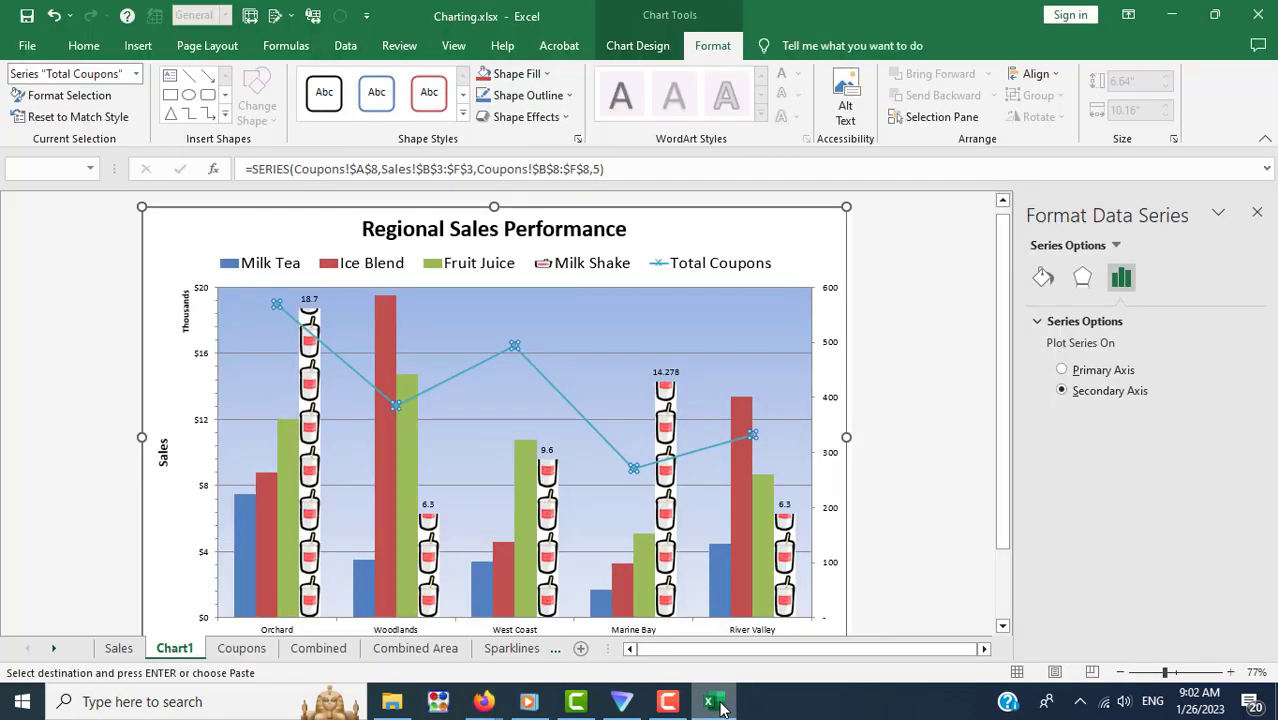
Step: Show the Coupons sheet and check the lesson instructions before returning to Excel
{"action": "left_click", "coordinate": [241, 648]}
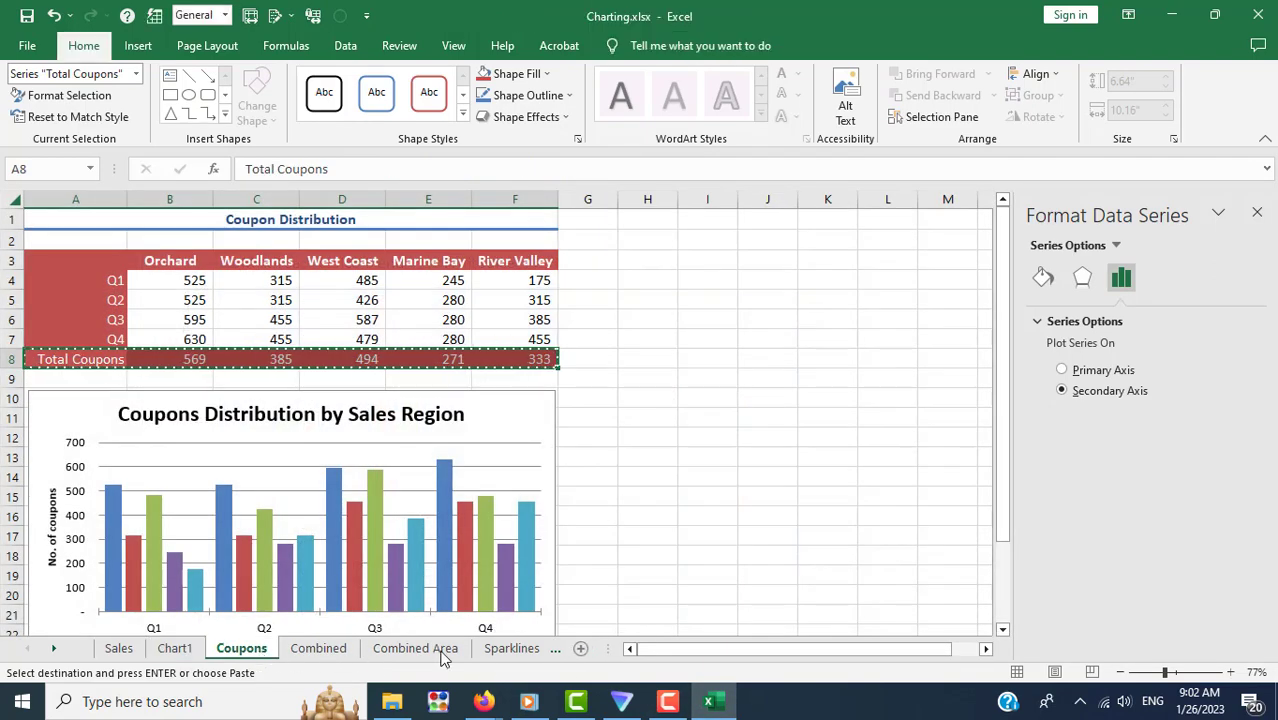
{"action": "key", "text": "ctrl+v"}
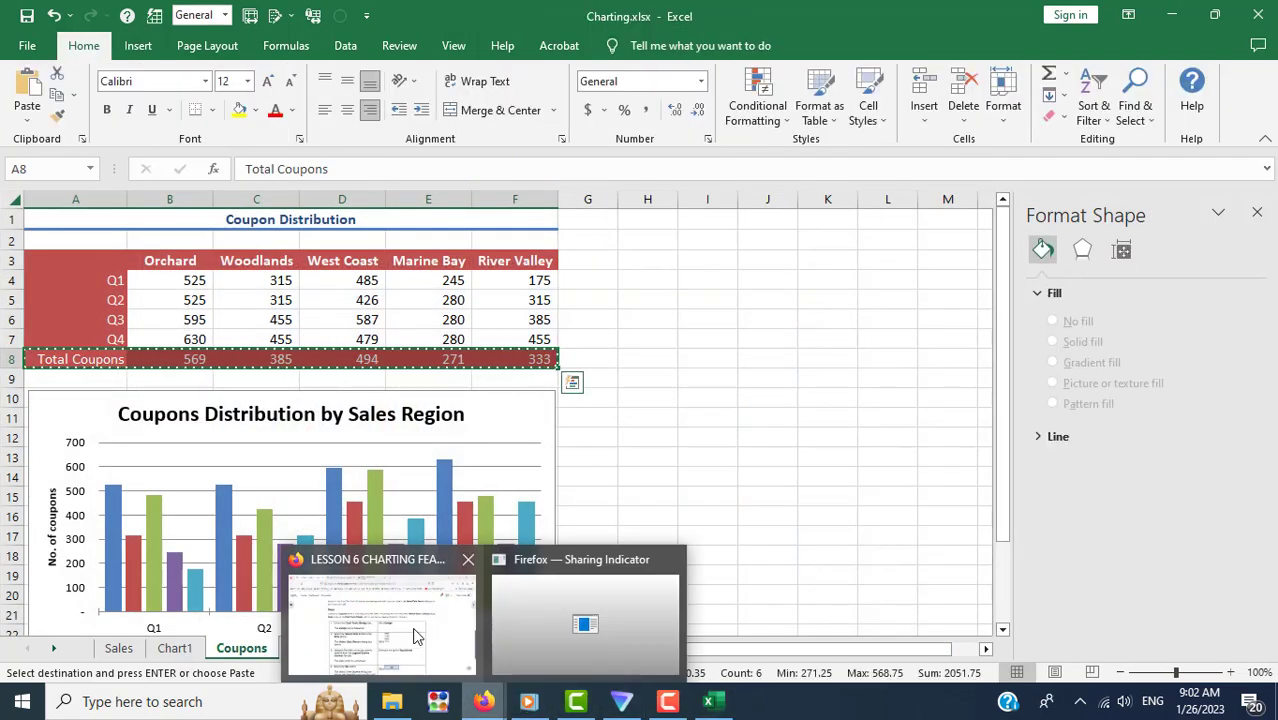
{"action": "left_click", "coordinate": [417, 636]}
{"action": "scroll", "coordinate": [980, 487], "scroll_direction": "up", "scroll_amount": 2}
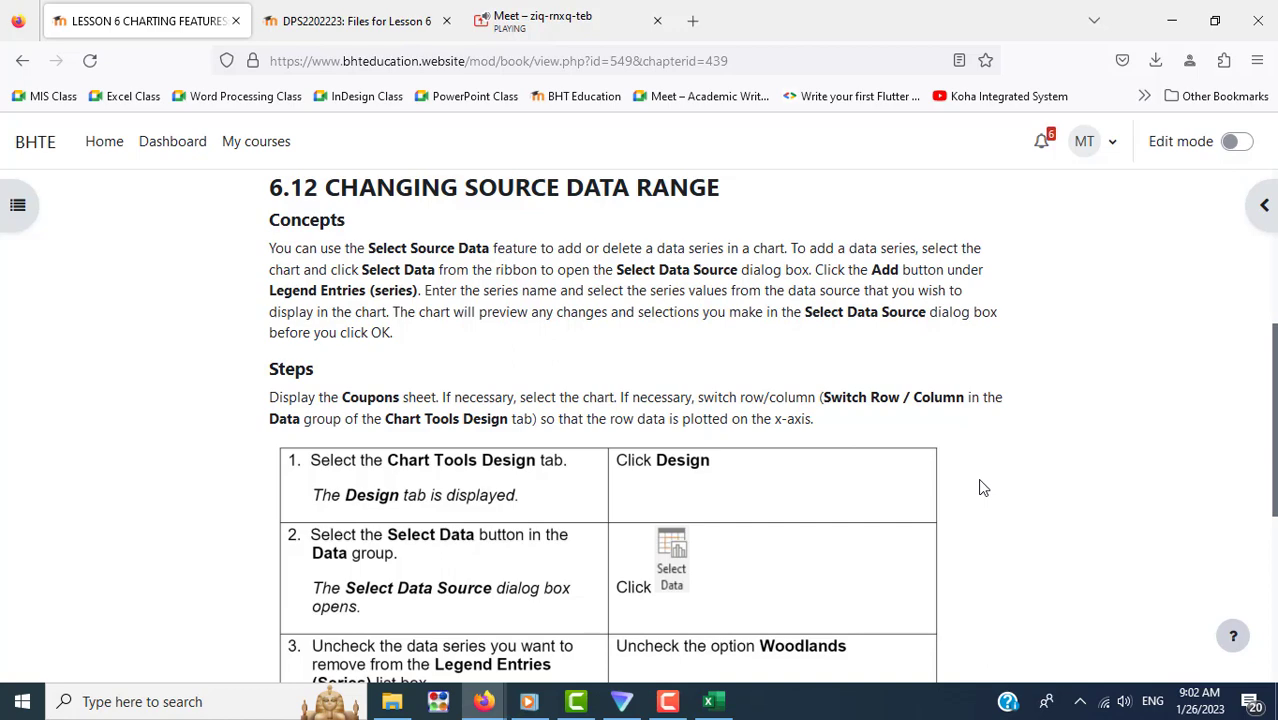
{"action": "scroll", "coordinate": [983, 481], "scroll_direction": "down", "scroll_amount": 2}
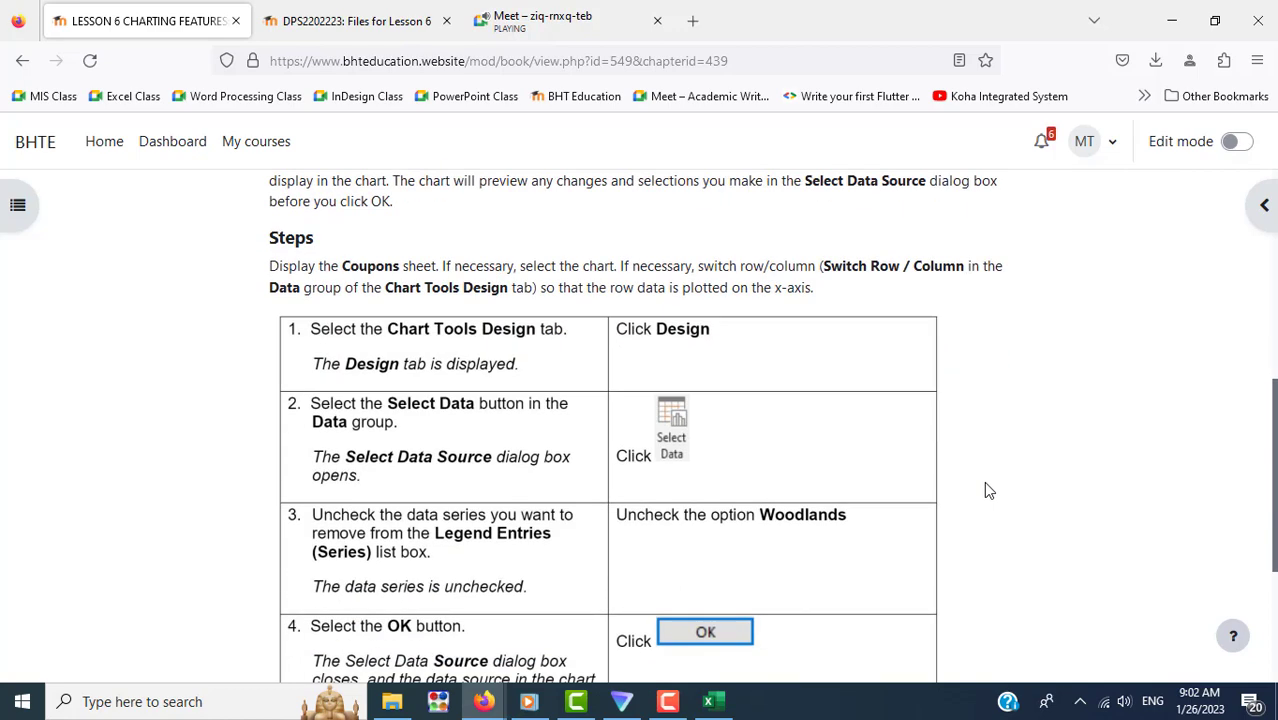
{"action": "left_click", "coordinate": [710, 703]}
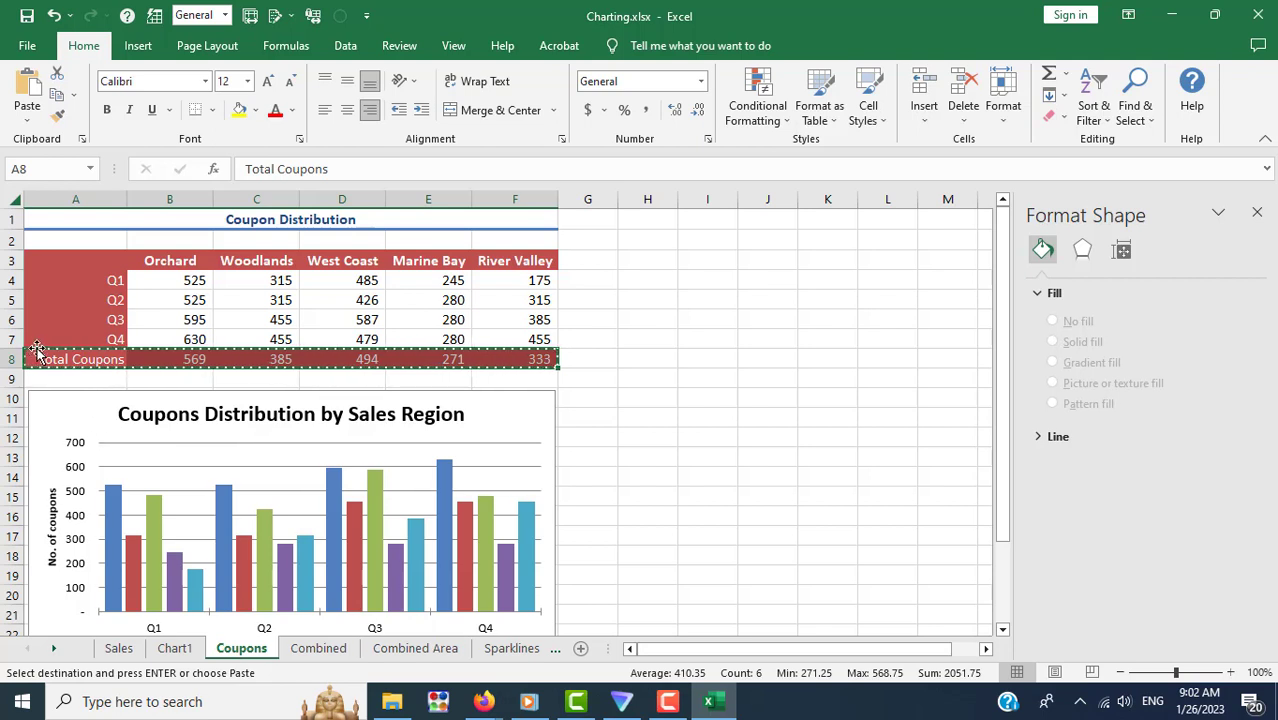
Step: Clear the copy marquee and select the Coupons Distribution by Sales Region chart
{"action": "key", "text": "Escape"}
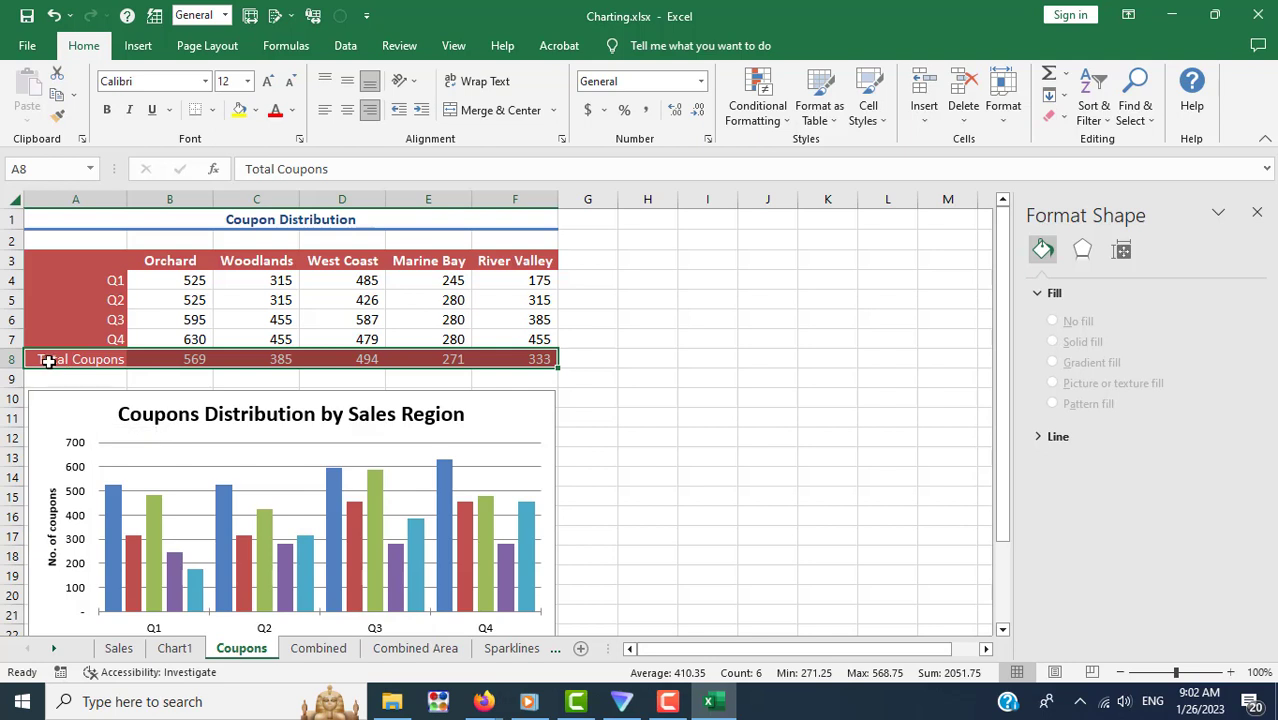
{"action": "left_click", "coordinate": [91, 402]}
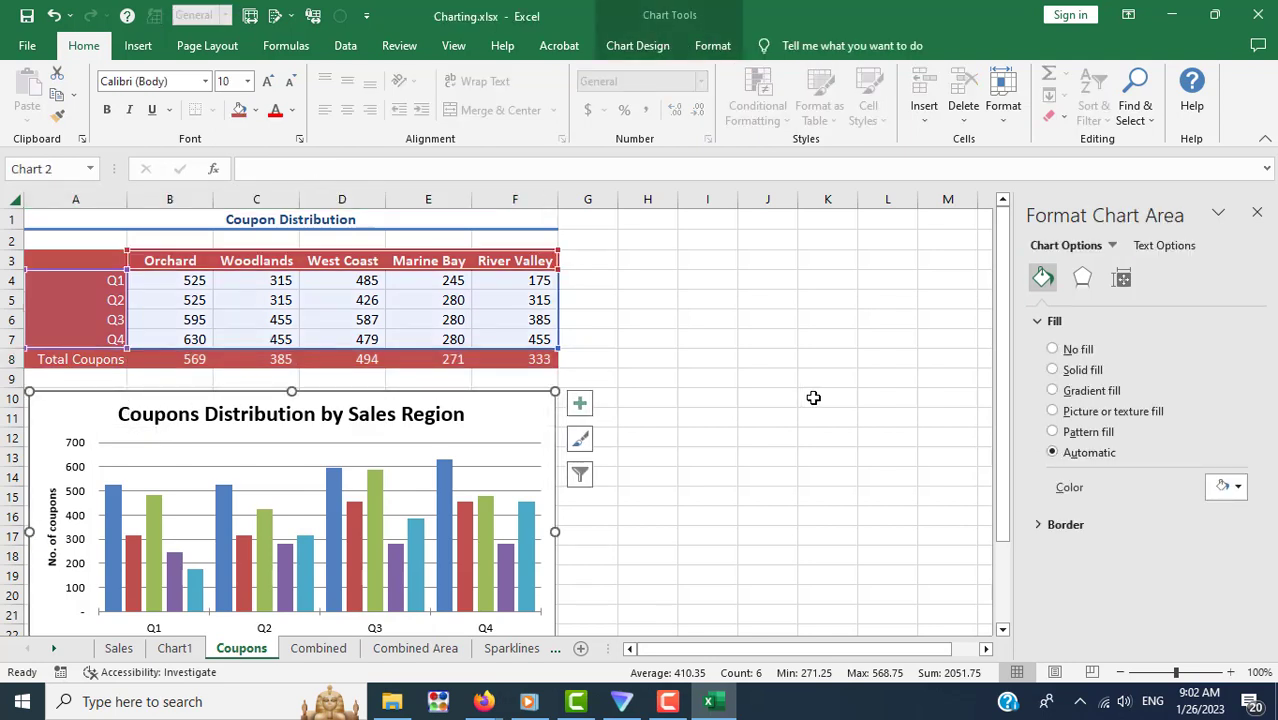
{"action": "key", "text": "alt+Tab"}
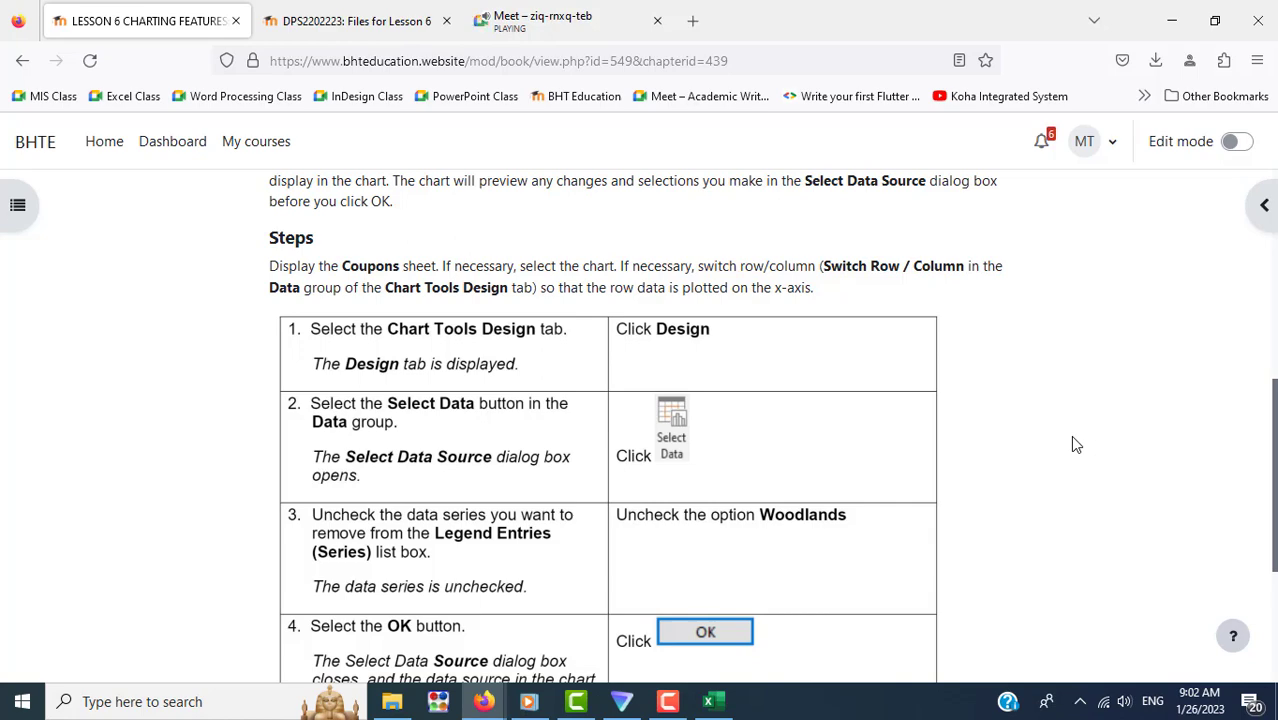
{"action": "key", "text": "alt+Tab"}
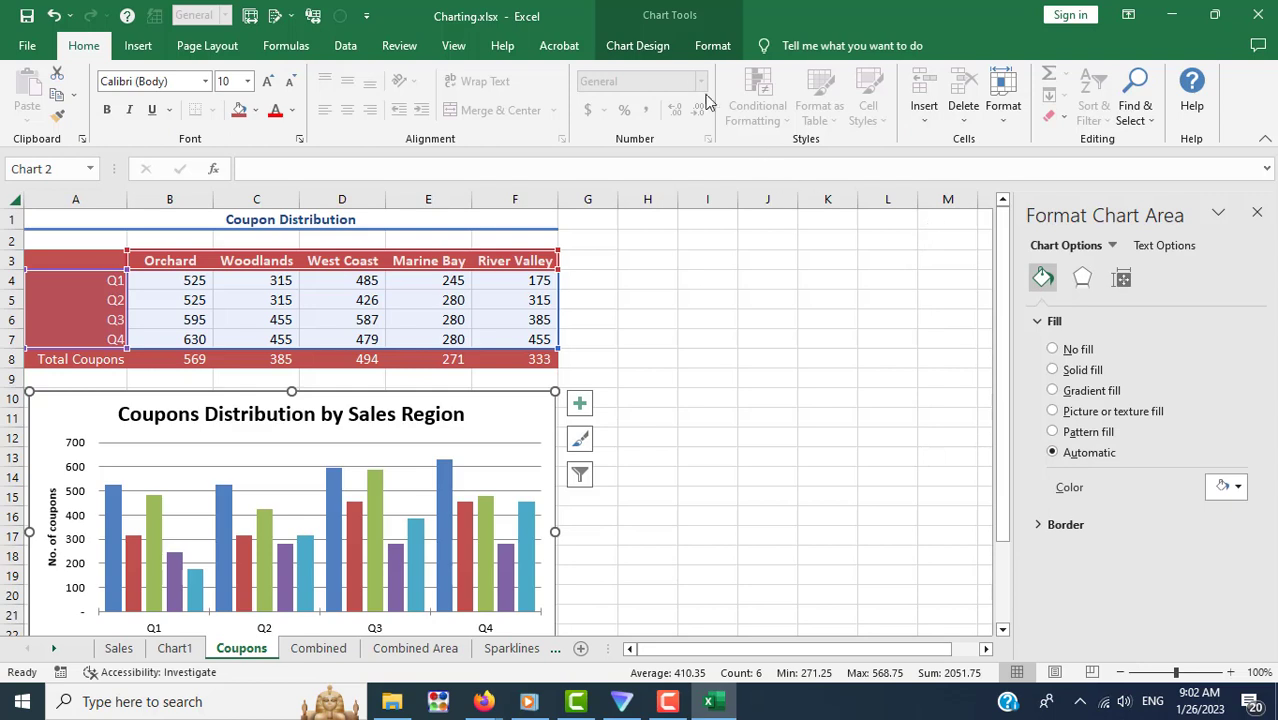
{"action": "left_click", "coordinate": [637, 46]}
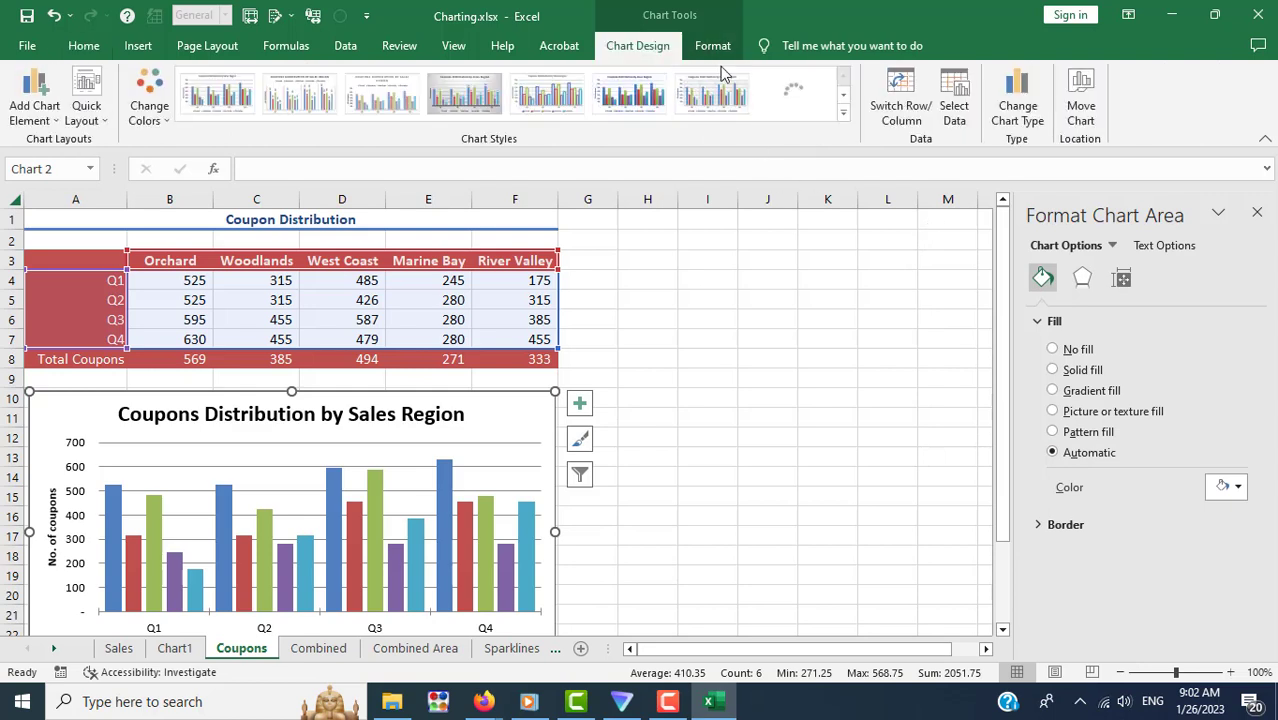
{"action": "left_click", "coordinate": [901, 95]}
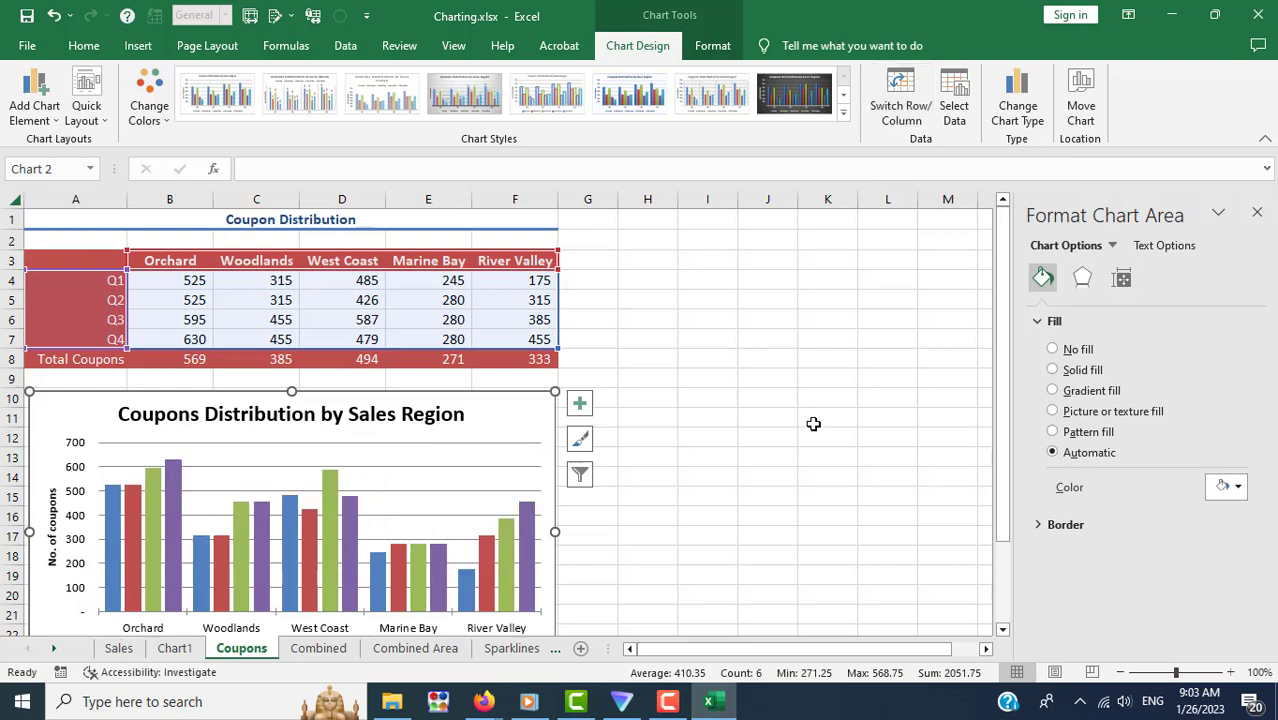
{"action": "scroll", "coordinate": [813, 424], "scroll_direction": "down", "scroll_amount": 5}
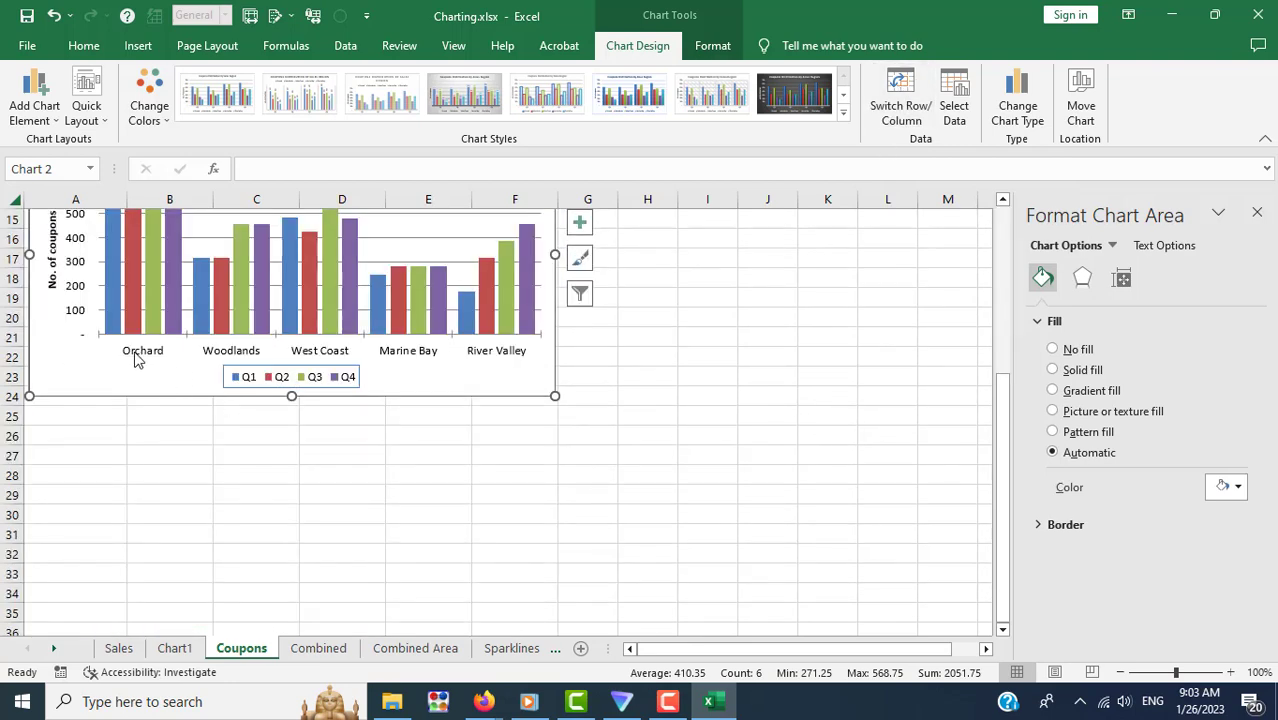
{"action": "key", "text": "alt+Tab"}
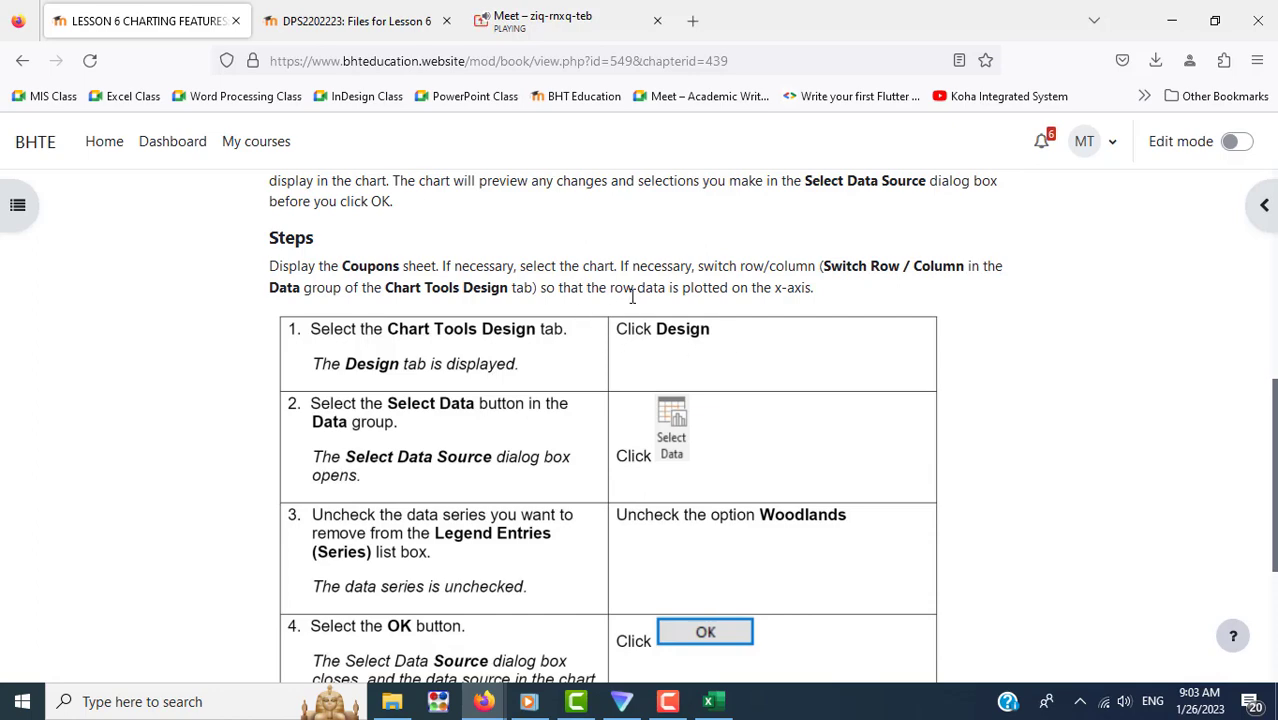
{"action": "key", "text": "alt+Tab"}
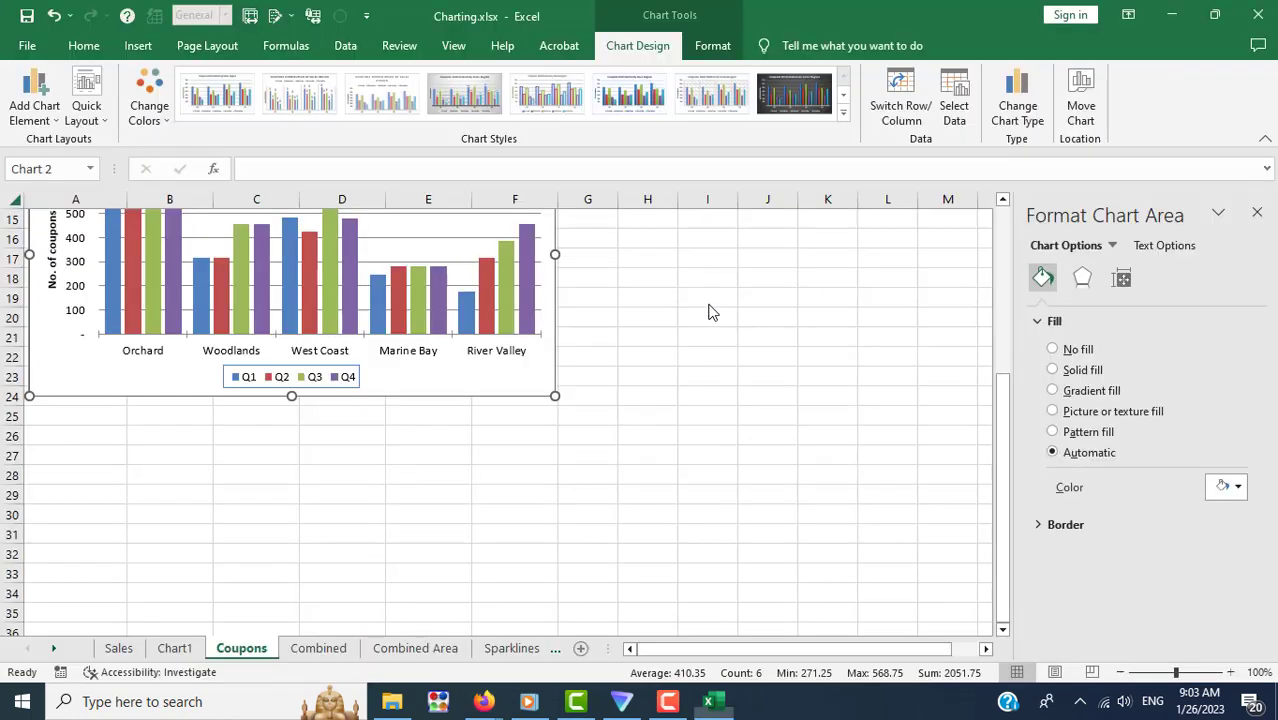
{"action": "scroll", "coordinate": [564, 512], "scroll_direction": "up", "scroll_amount": 5}
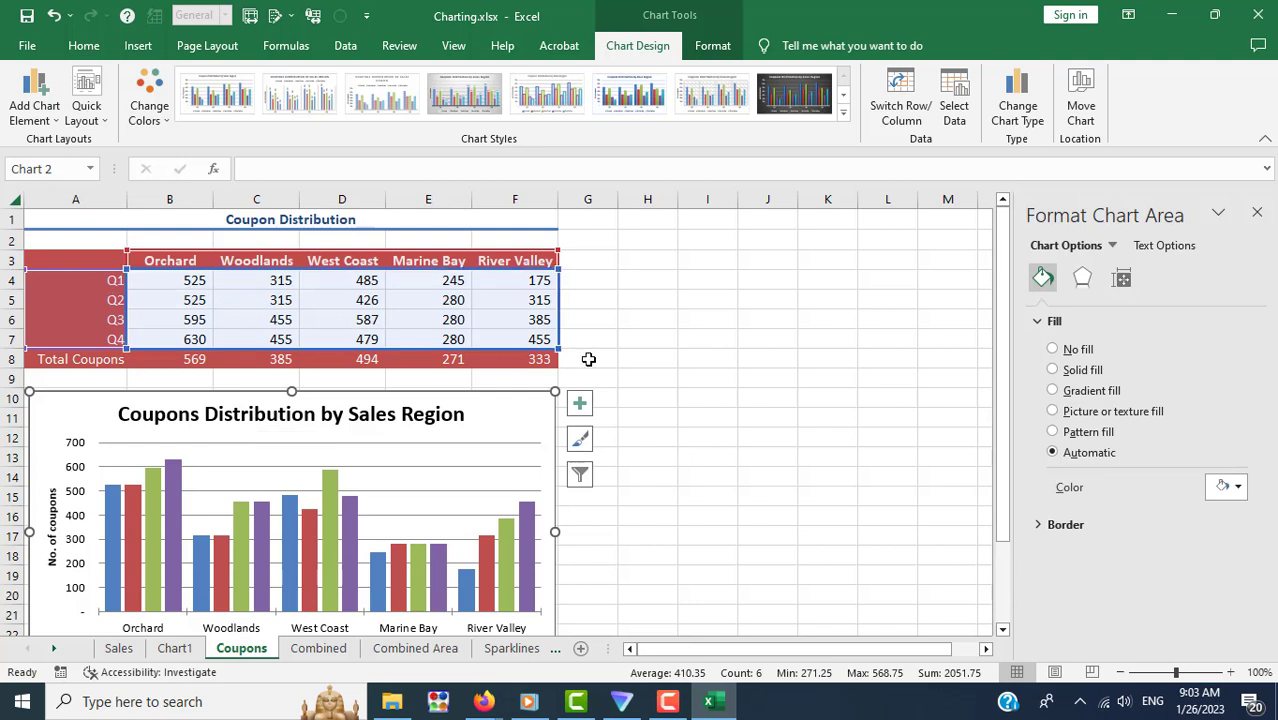
Step: Switch Row/Column so quarters Q1–Q4 run along the x-axis with regions as series
{"action": "left_click", "coordinate": [890, 85]}
{"action": "scroll", "coordinate": [741, 472], "scroll_direction": "down", "scroll_amount": 2}
{"action": "scroll", "coordinate": [764, 470], "scroll_direction": "down", "scroll_amount": 1}
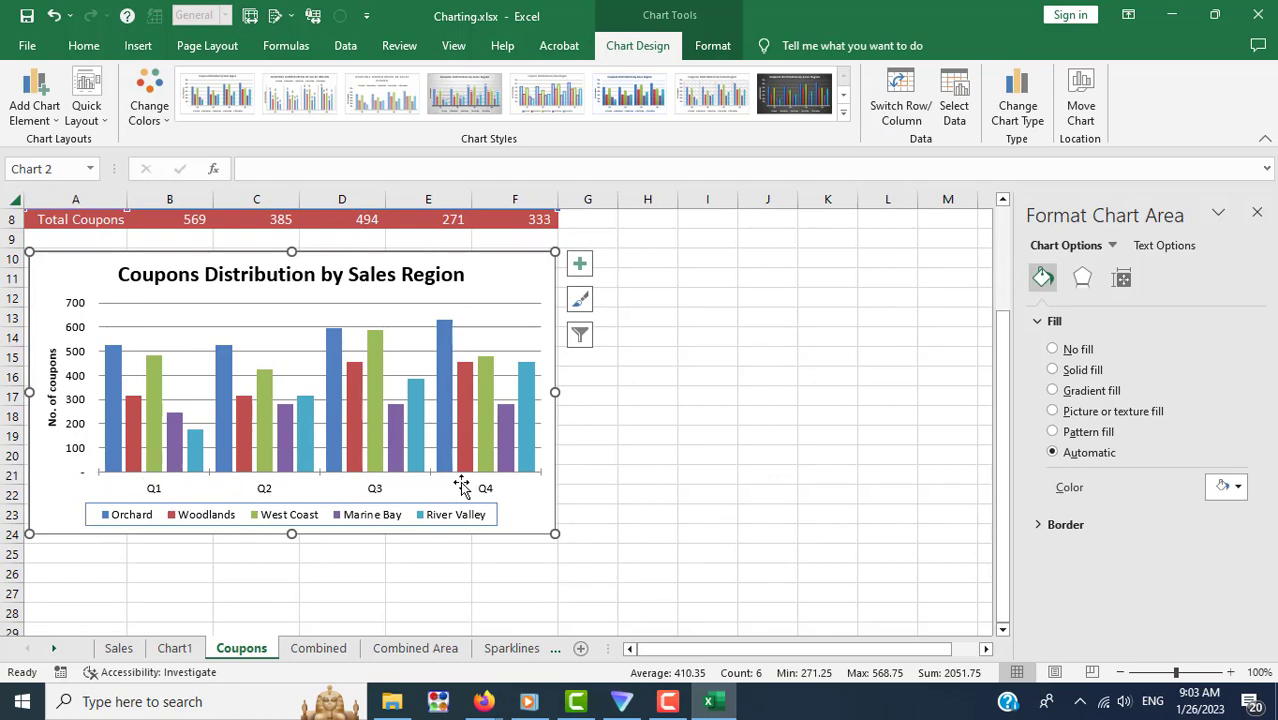
{"action": "scroll", "coordinate": [765, 517], "scroll_direction": "up", "scroll_amount": 3}
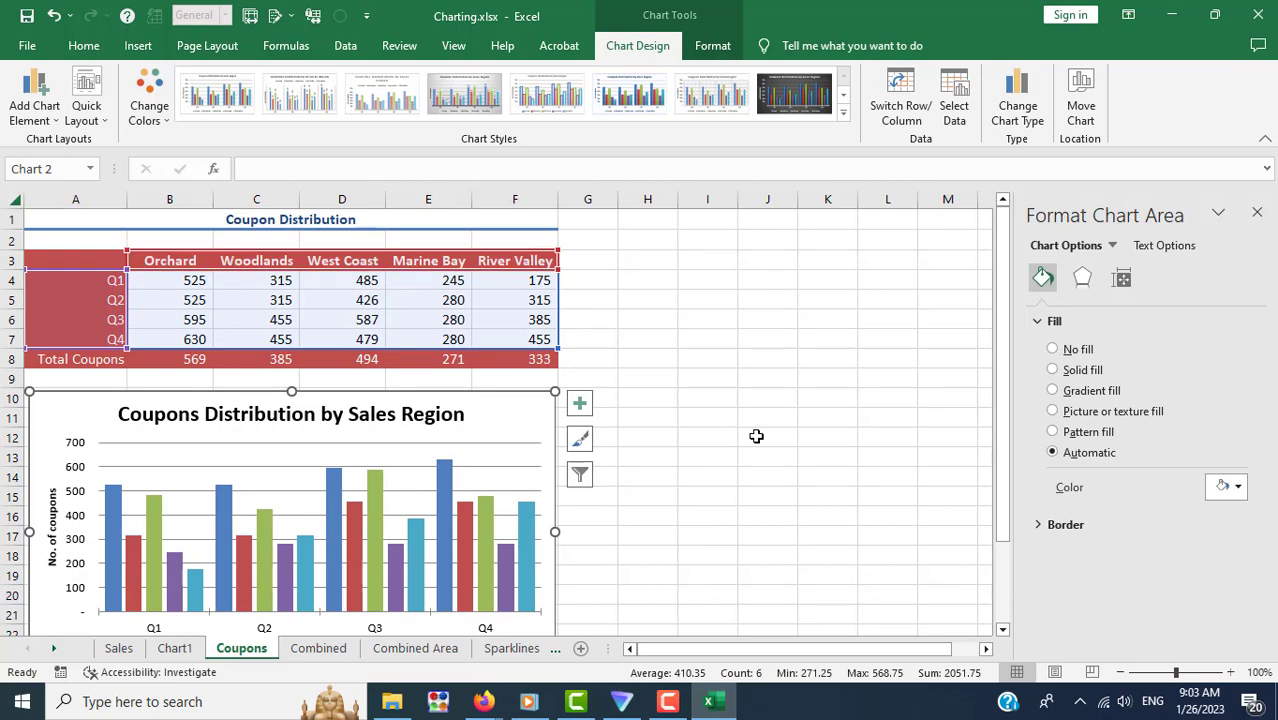
Step: Review the lesson instructions, then close the Format Chart Area pane
{"action": "key", "text": "alt+Tab"}
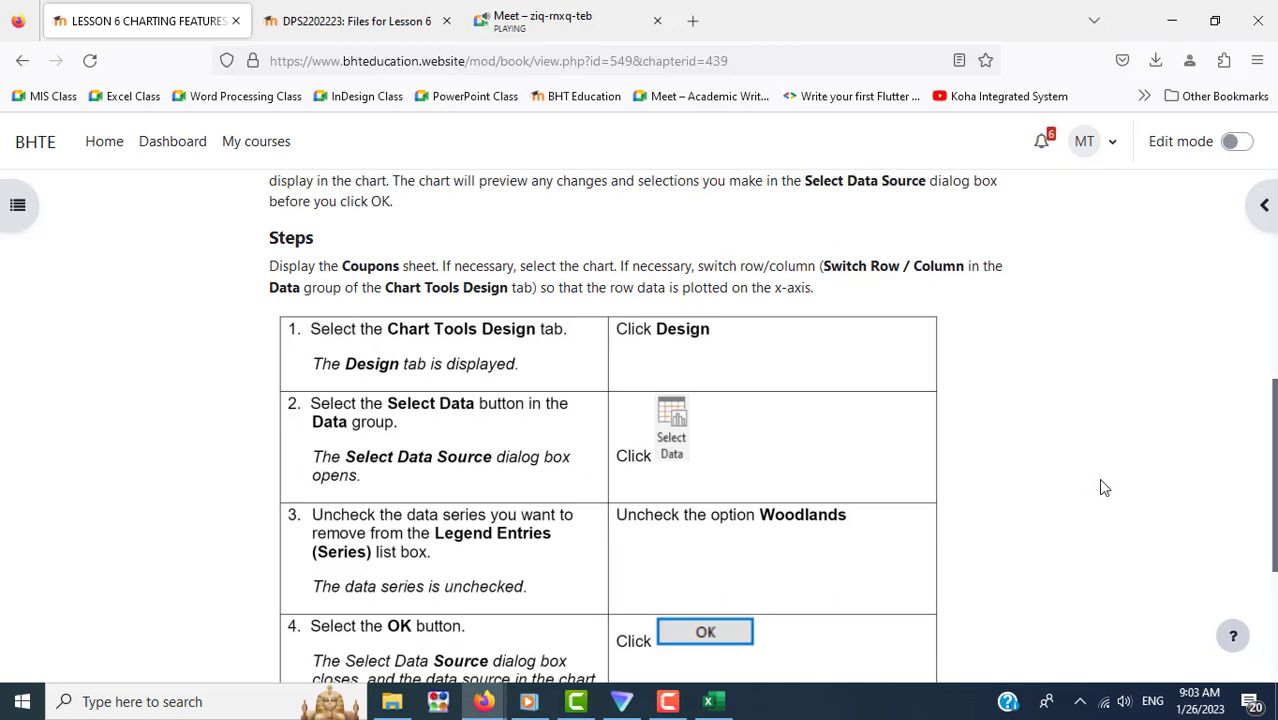
{"action": "scroll", "coordinate": [1104, 487], "scroll_direction": "down", "scroll_amount": 3}
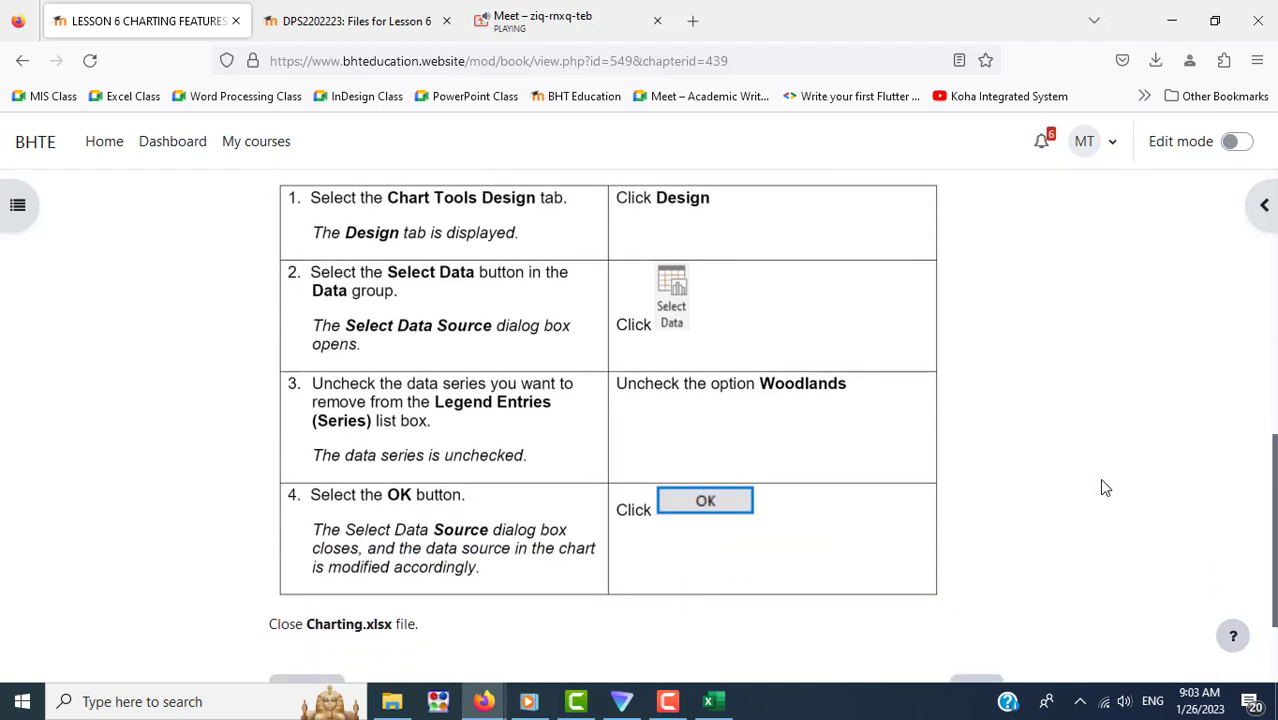
{"action": "scroll", "coordinate": [1102, 482], "scroll_direction": "up", "scroll_amount": 3}
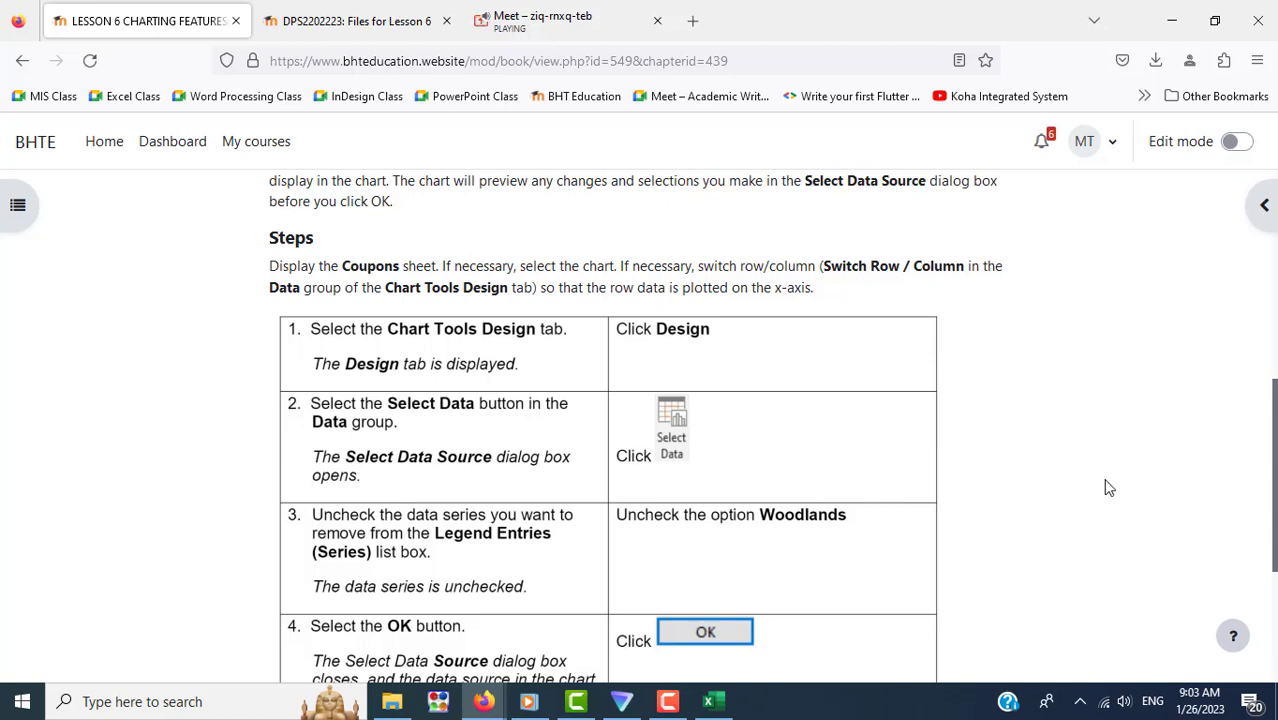
{"action": "key", "text": "alt+Tab"}
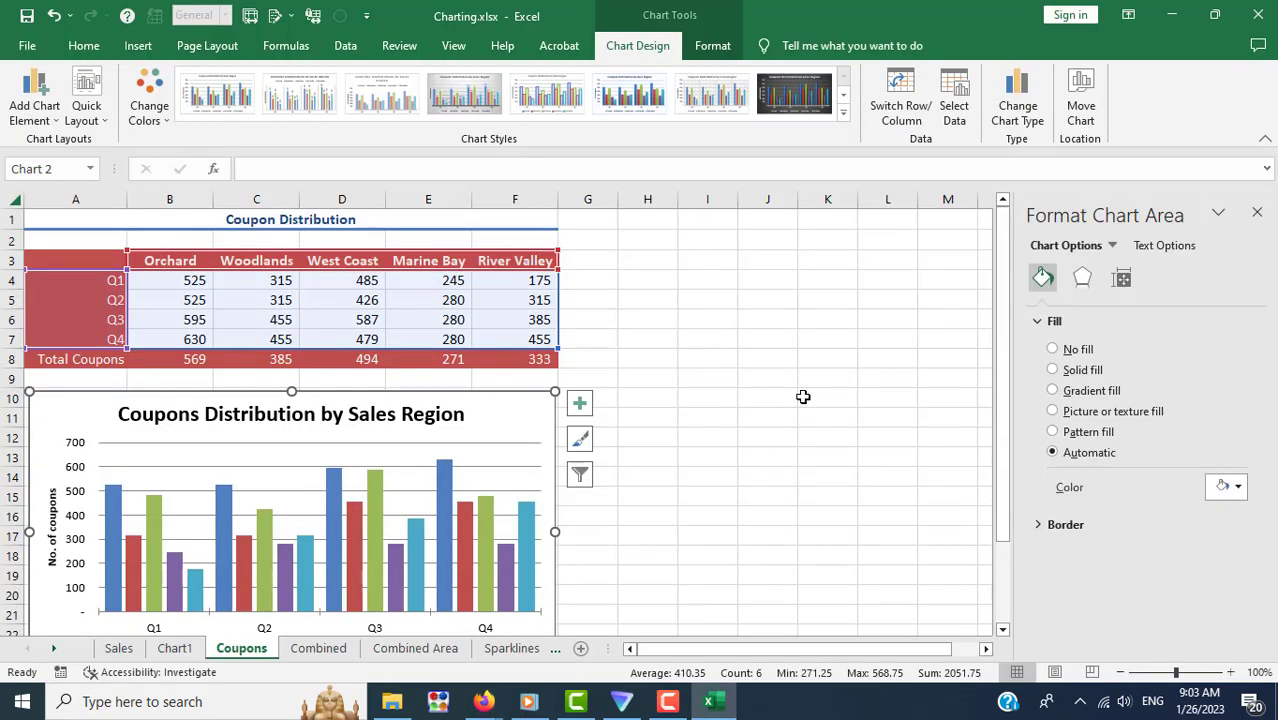
{"action": "left_click", "coordinate": [1257, 212]}
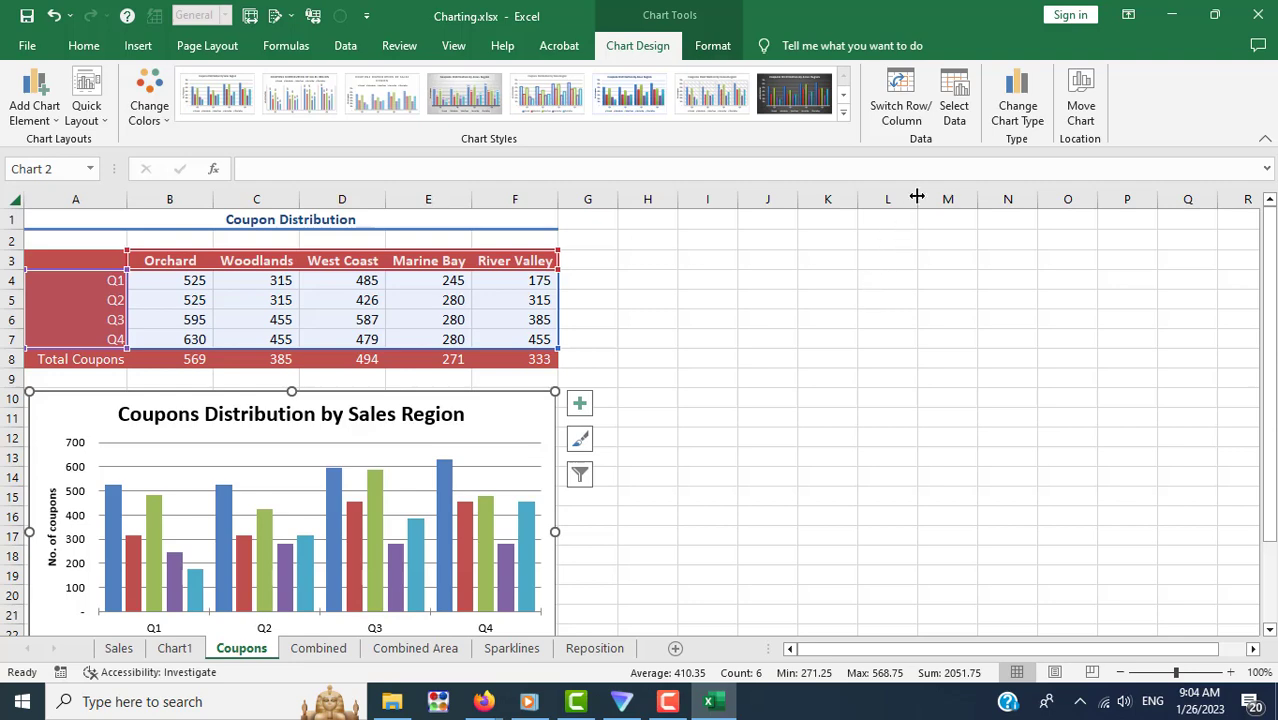
{"action": "key", "text": "alt+Tab"}
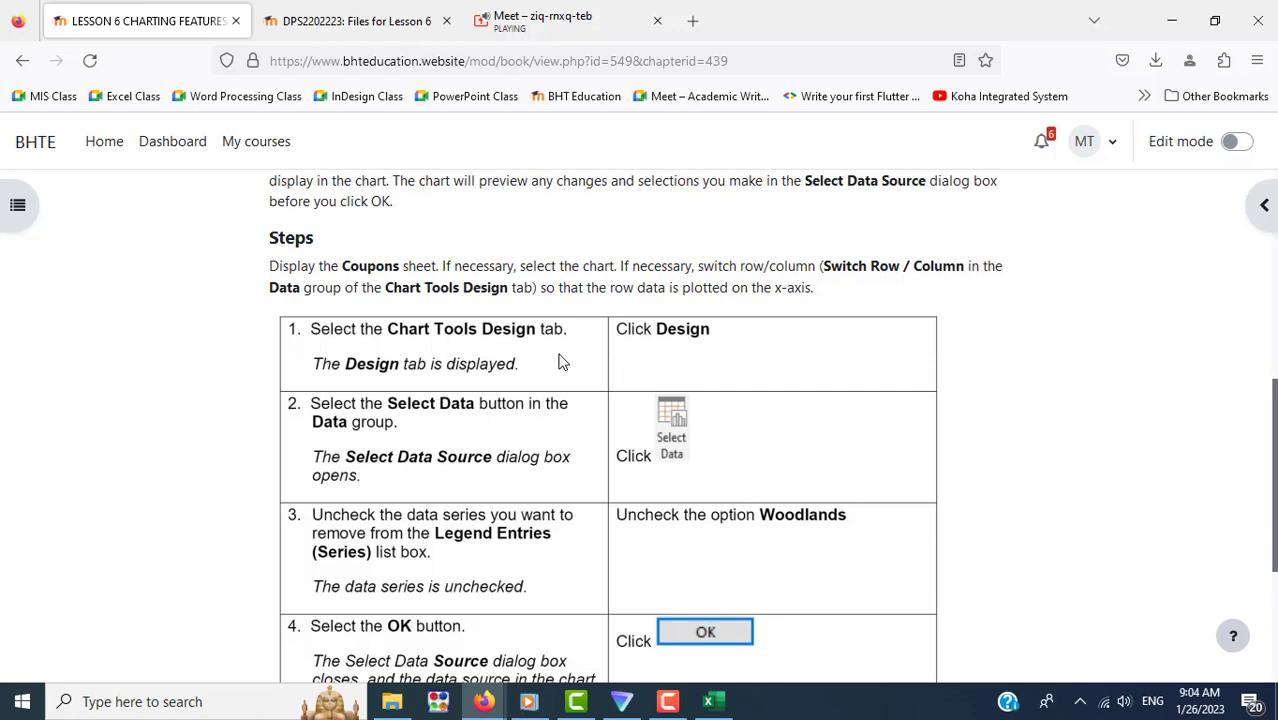
{"action": "key", "text": "alt+Tab"}
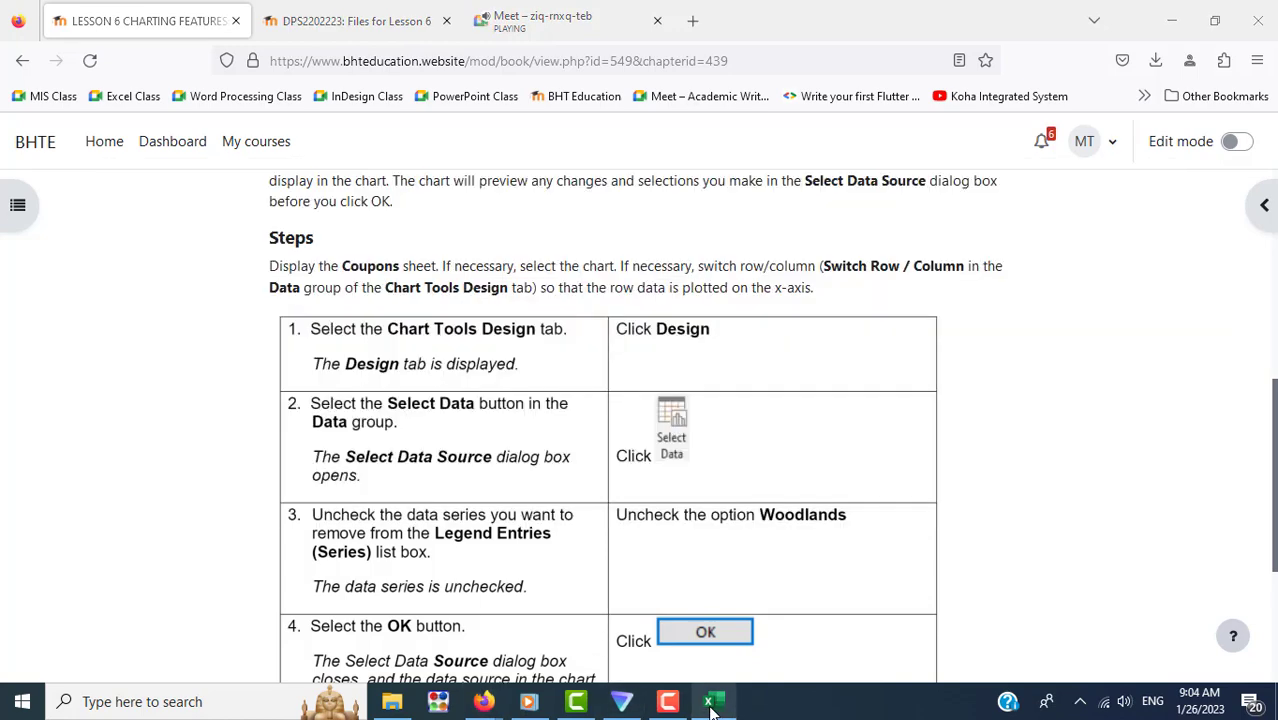
{"action": "left_click", "coordinate": [712, 705]}
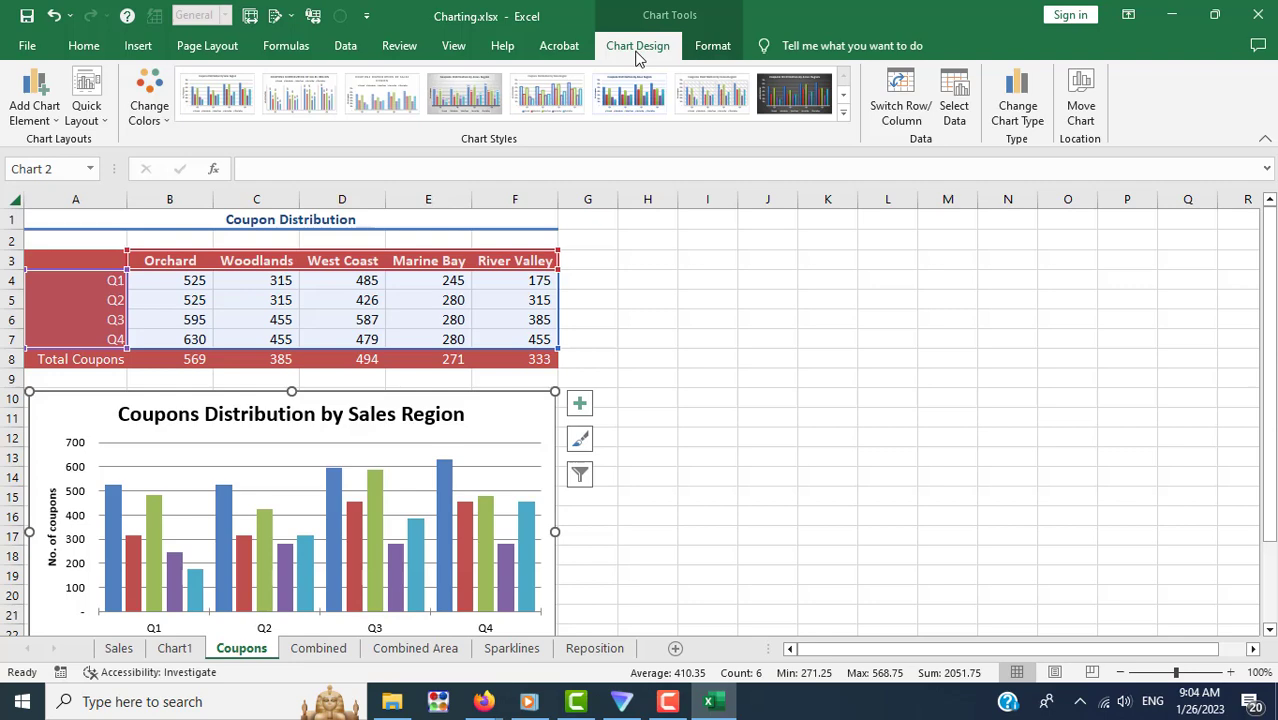
{"action": "key", "text": "alt+Tab"}
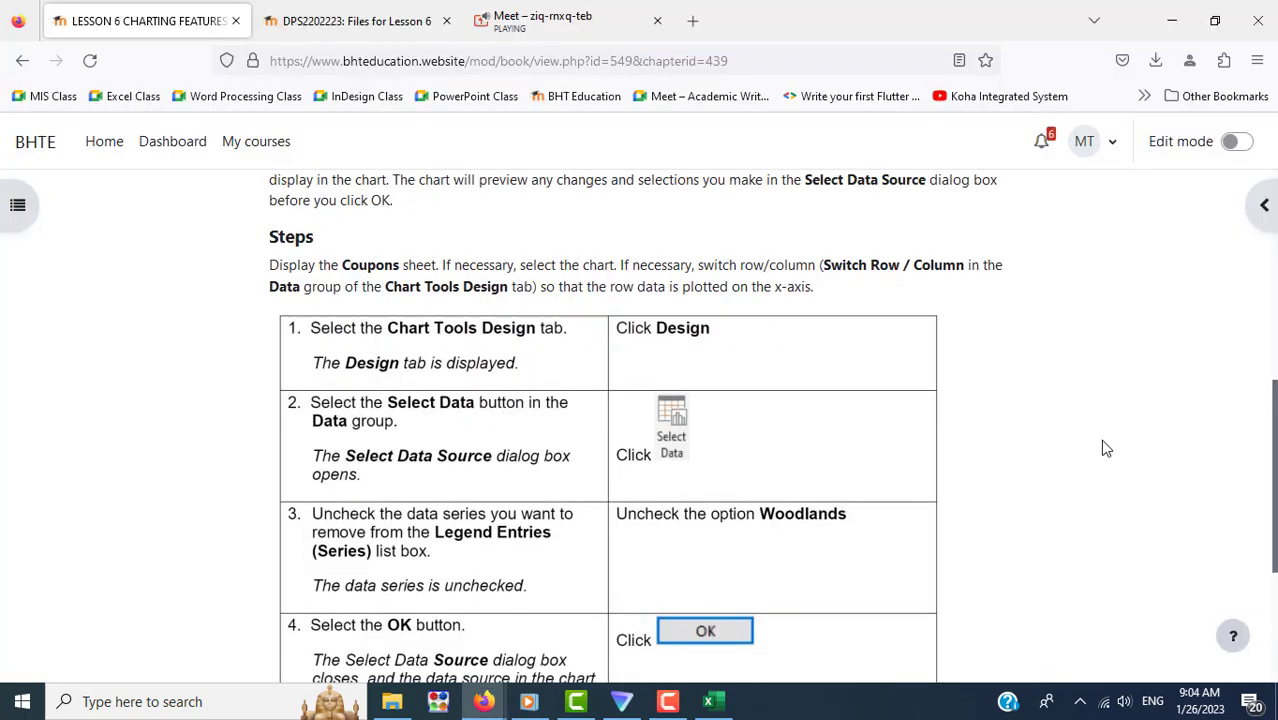
{"action": "scroll", "coordinate": [1105, 449], "scroll_direction": "down", "scroll_amount": 2}
{"action": "key", "text": "alt+Tab"}
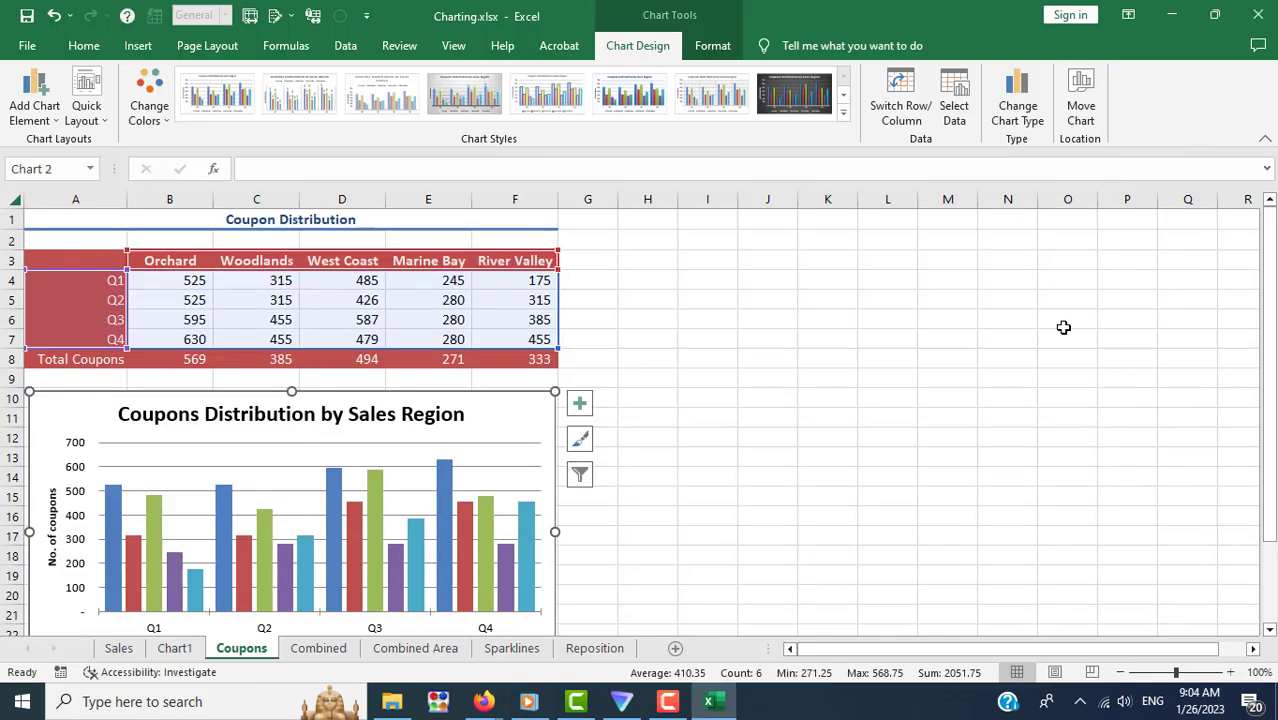
Step: Uncheck Woodlands under Legend Entries in Select Data Source, apply it, and return to the lesson
{"action": "left_click", "coordinate": [962, 110]}
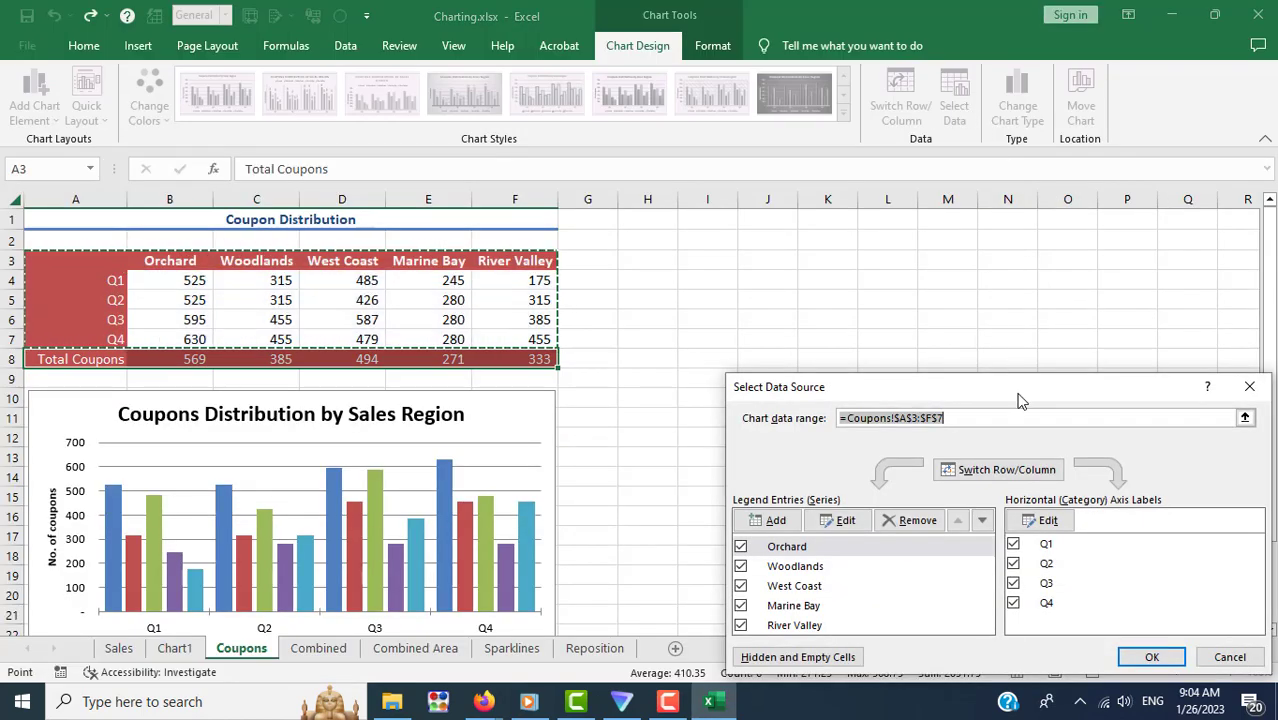
{"action": "left_click_drag", "start_coordinate": [1013, 383], "coordinate": [926, 232]}
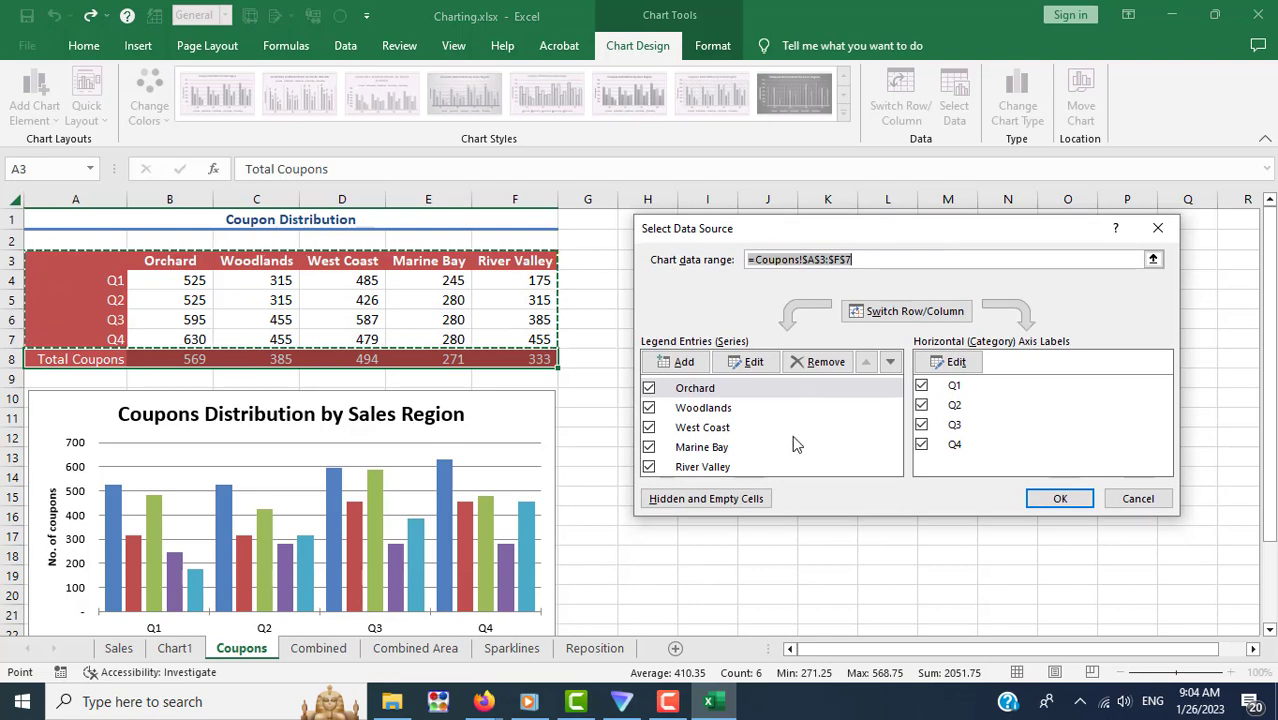
{"action": "left_click", "coordinate": [649, 408]}
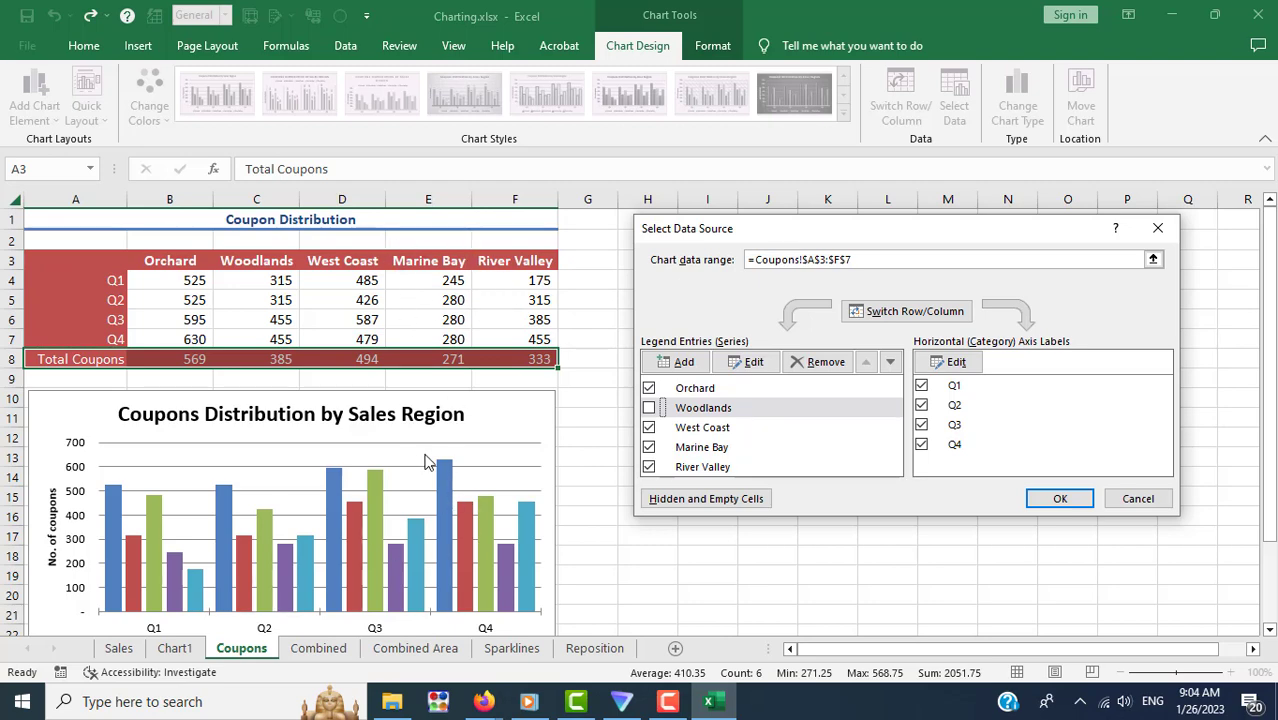
{"action": "left_click", "coordinate": [1059, 499]}
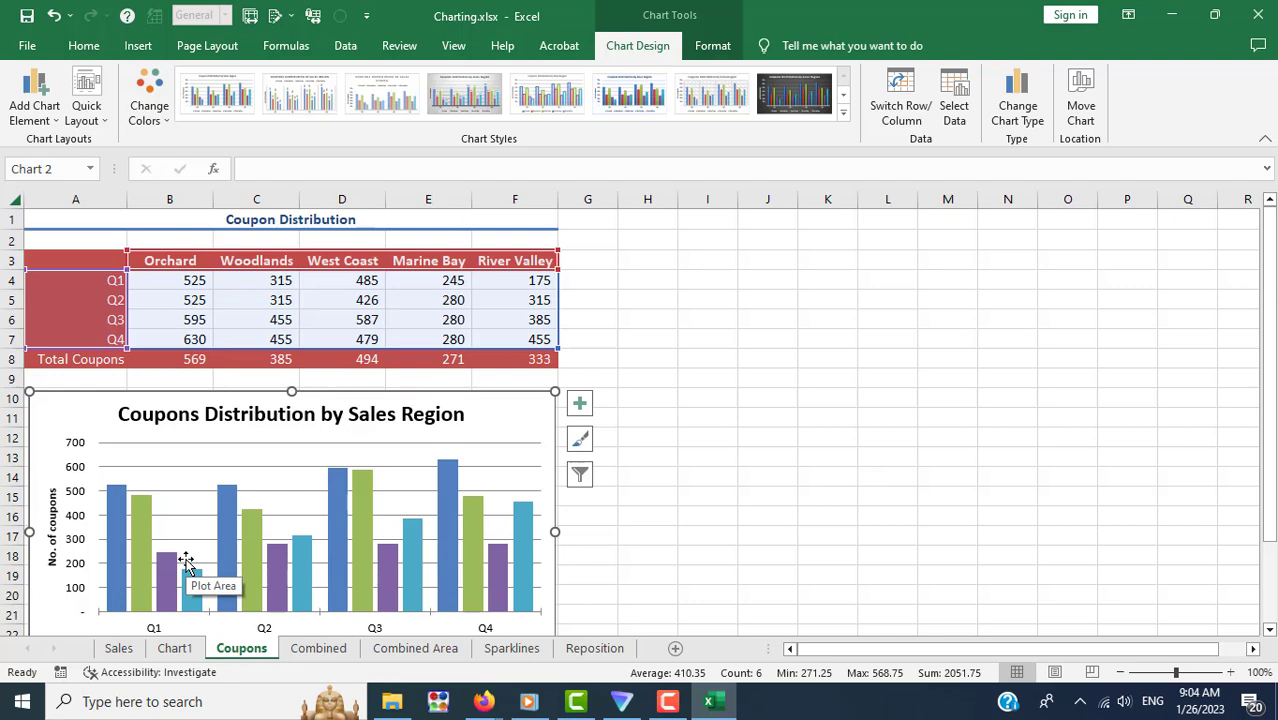
{"action": "key", "text": "alt+Tab"}
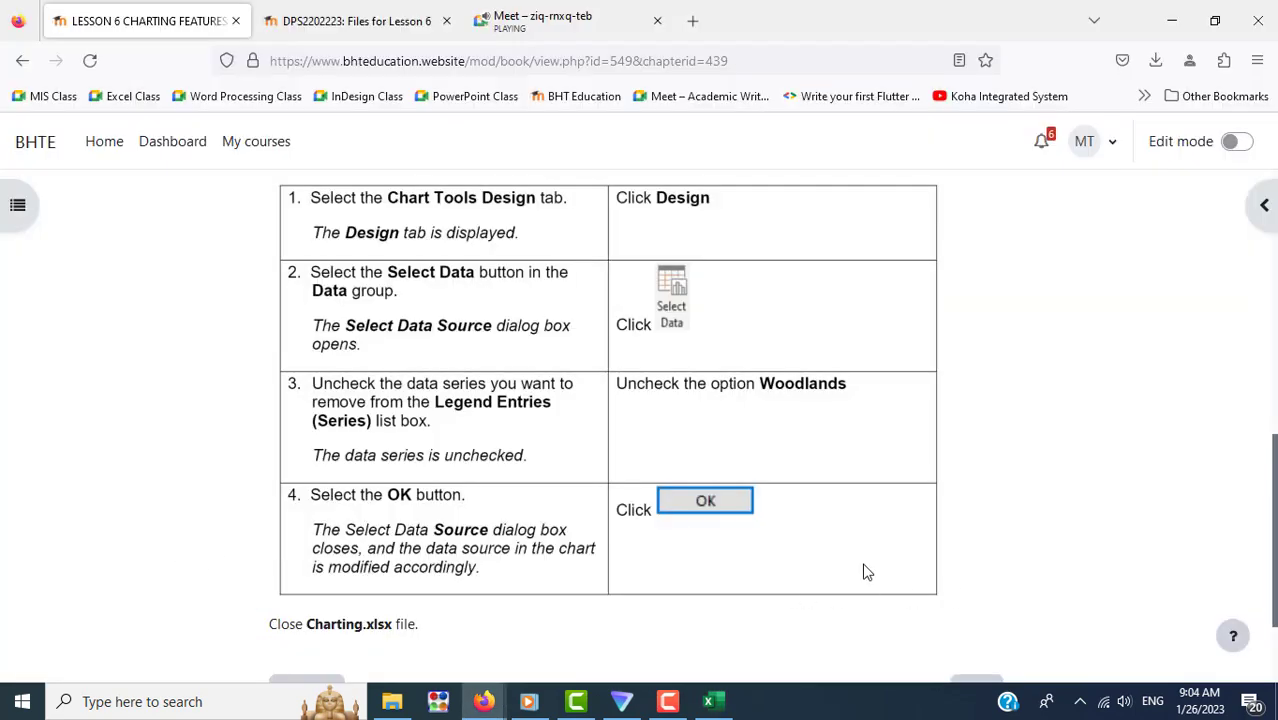
Step: Advance to the 6.13 Review Exercise and scroll through its Tour Agency.xlsx steps
{"action": "scroll", "coordinate": [866, 571], "scroll_direction": "down", "scroll_amount": 3}
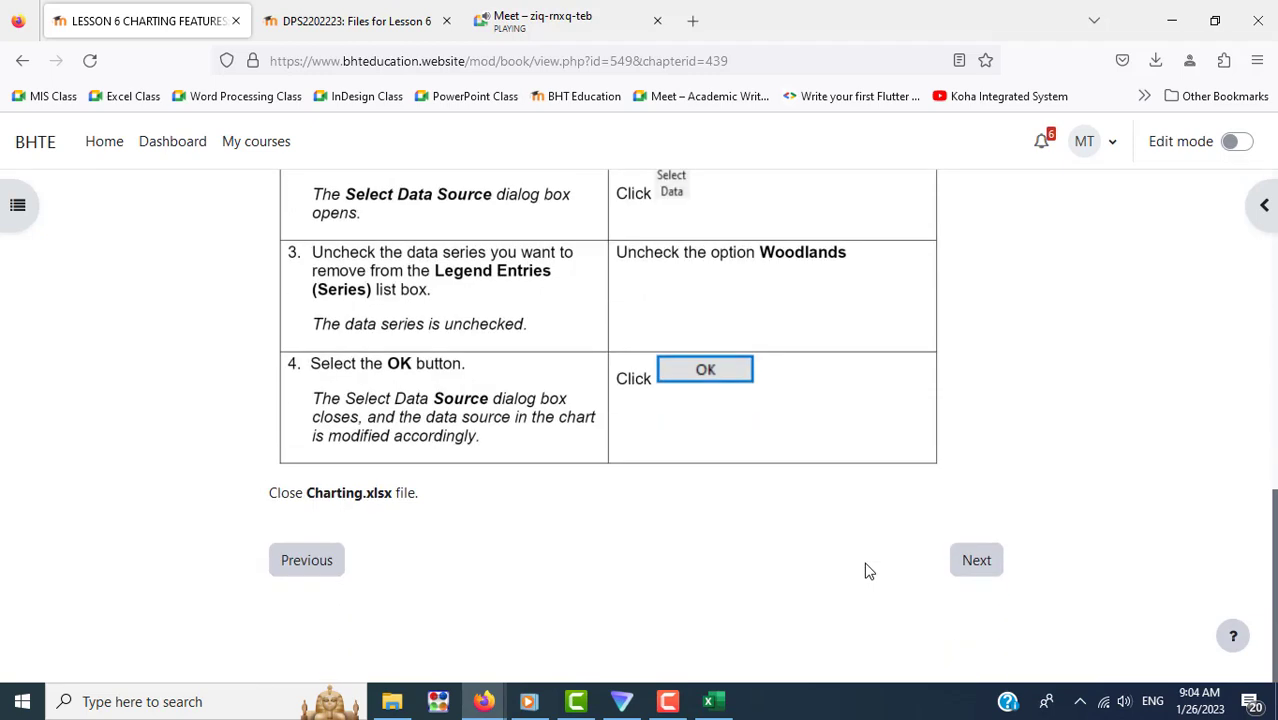
{"action": "left_click", "coordinate": [976, 562]}
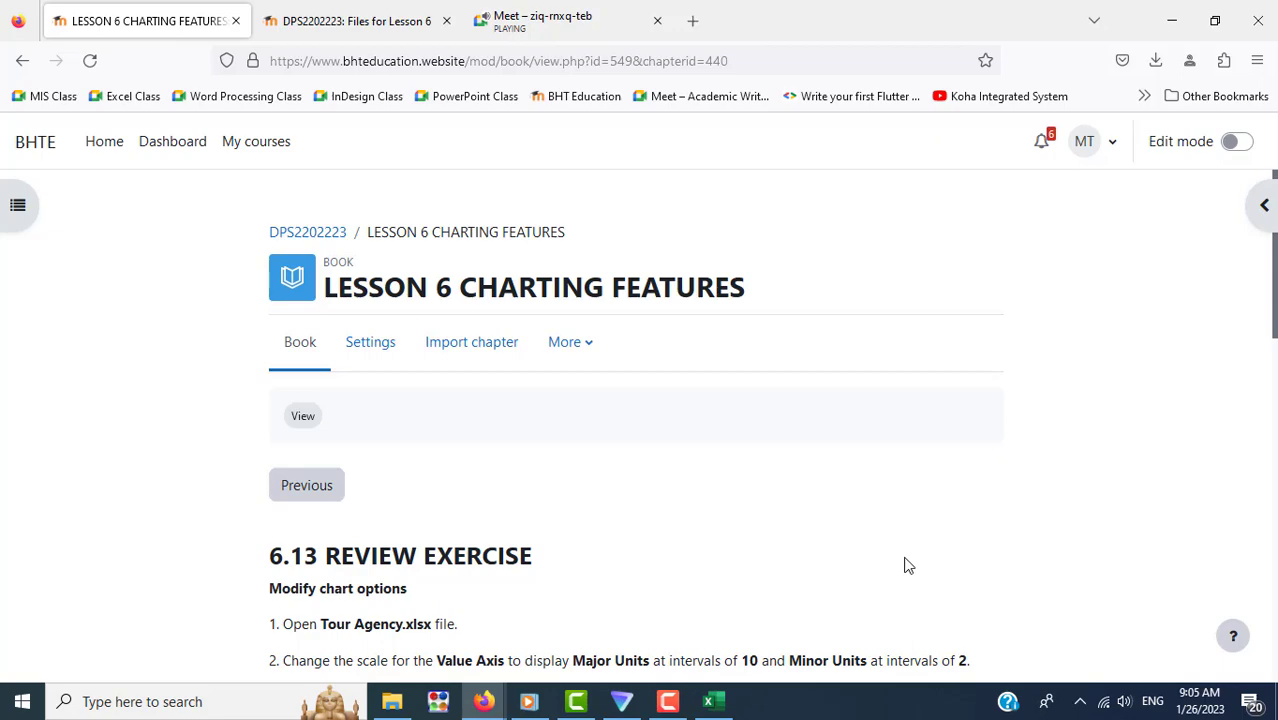
{"action": "scroll", "coordinate": [910, 540], "scroll_direction": "down", "scroll_amount": 3}
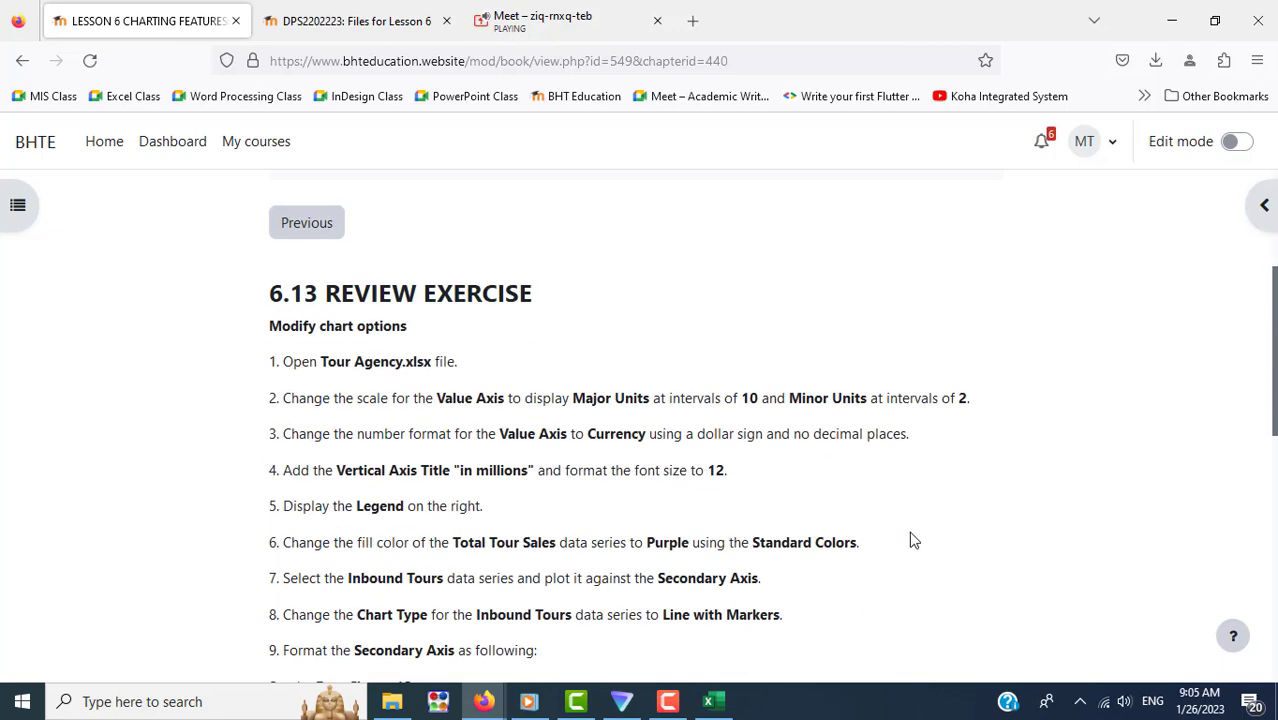
{"action": "scroll", "coordinate": [910, 540], "scroll_direction": "down", "scroll_amount": 3}
{"action": "scroll", "coordinate": [910, 540], "scroll_direction": "down", "scroll_amount": 2}
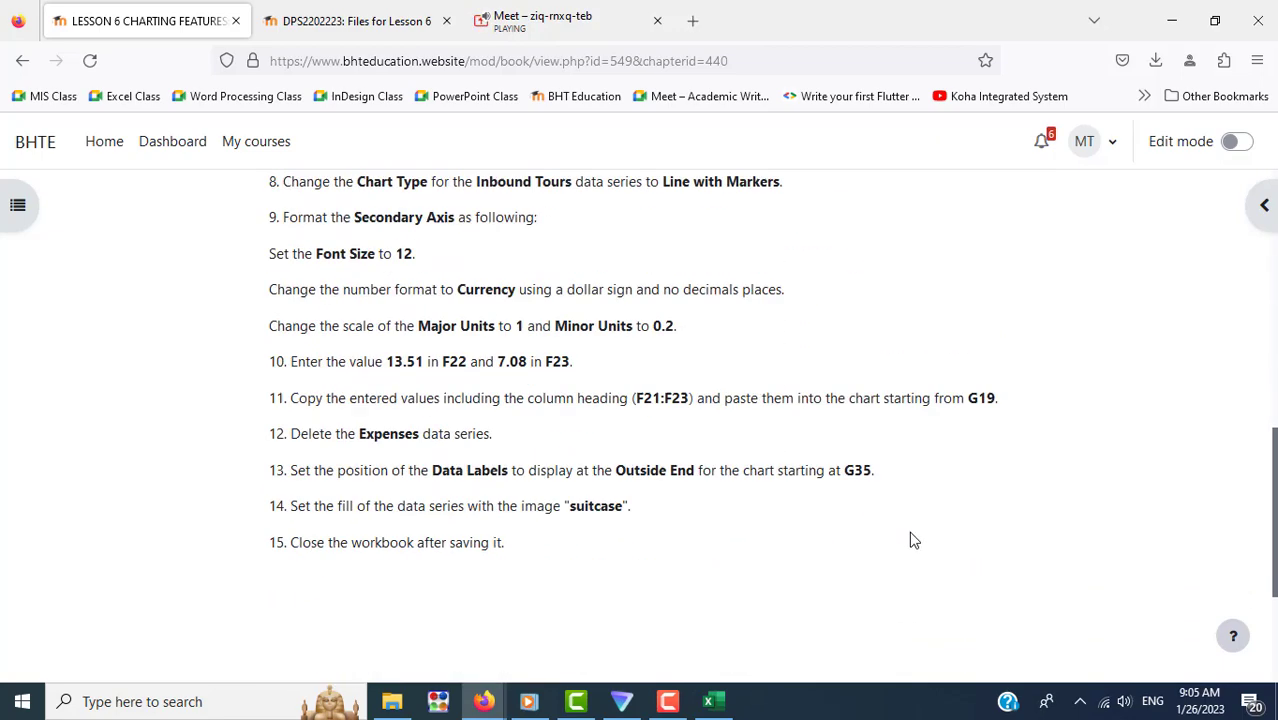
{"action": "scroll", "coordinate": [910, 540], "scroll_direction": "down", "scroll_amount": 2}
{"action": "scroll", "coordinate": [910, 540], "scroll_direction": "up", "scroll_amount": 1}
{"action": "scroll", "coordinate": [910, 540], "scroll_direction": "up", "scroll_amount": 5}
{"action": "scroll", "coordinate": [910, 540], "scroll_direction": "up", "scroll_amount": 3}
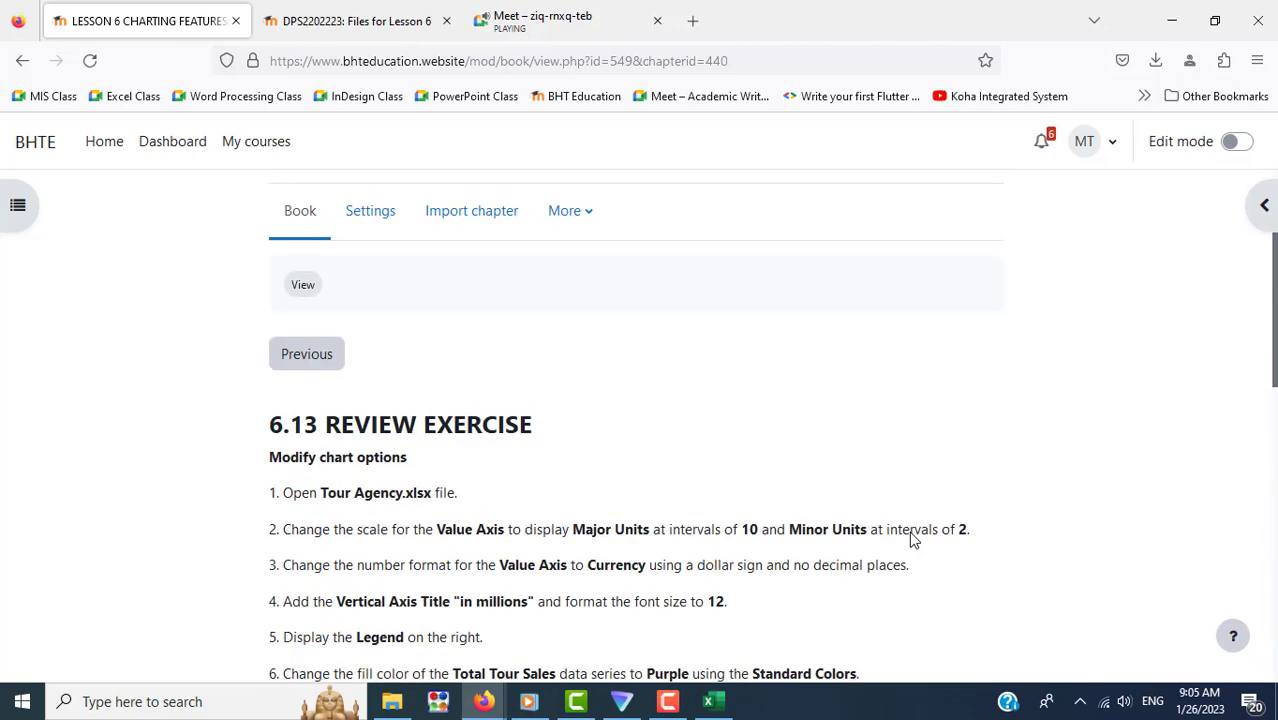
{"action": "scroll", "coordinate": [793, 500], "scroll_direction": "down", "scroll_amount": 3}
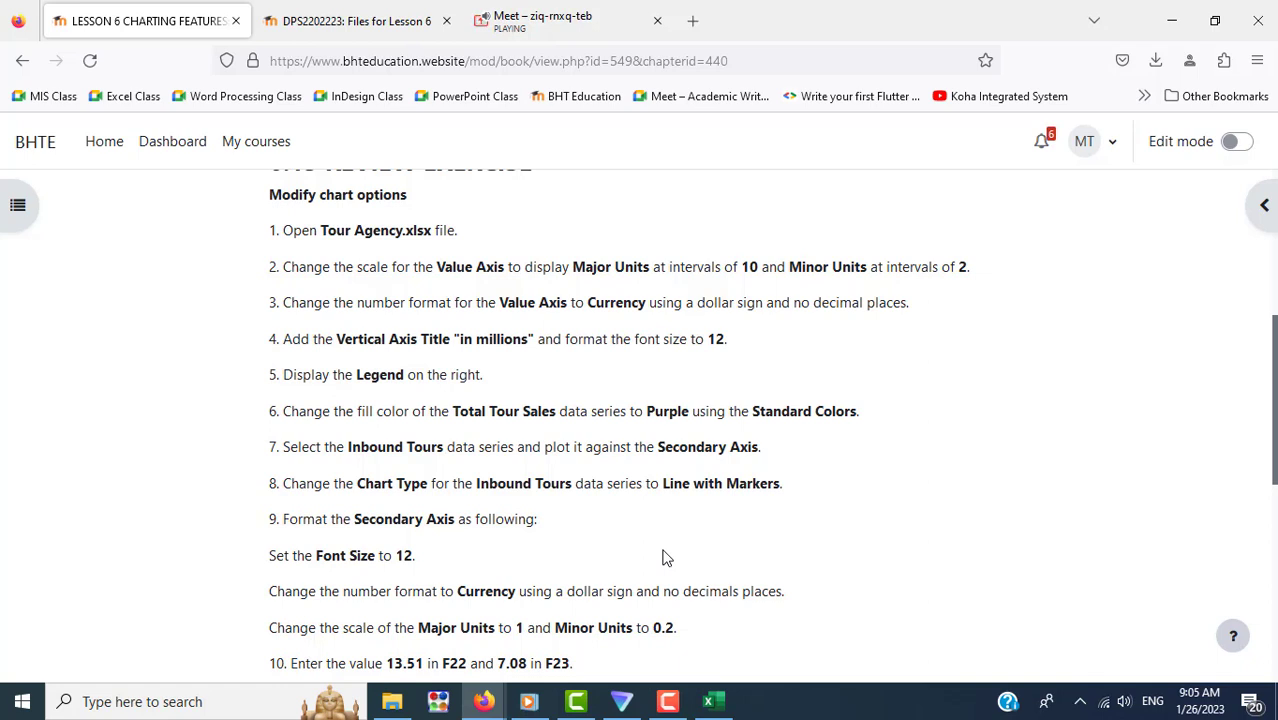
{"action": "left_click", "coordinate": [666, 703]}
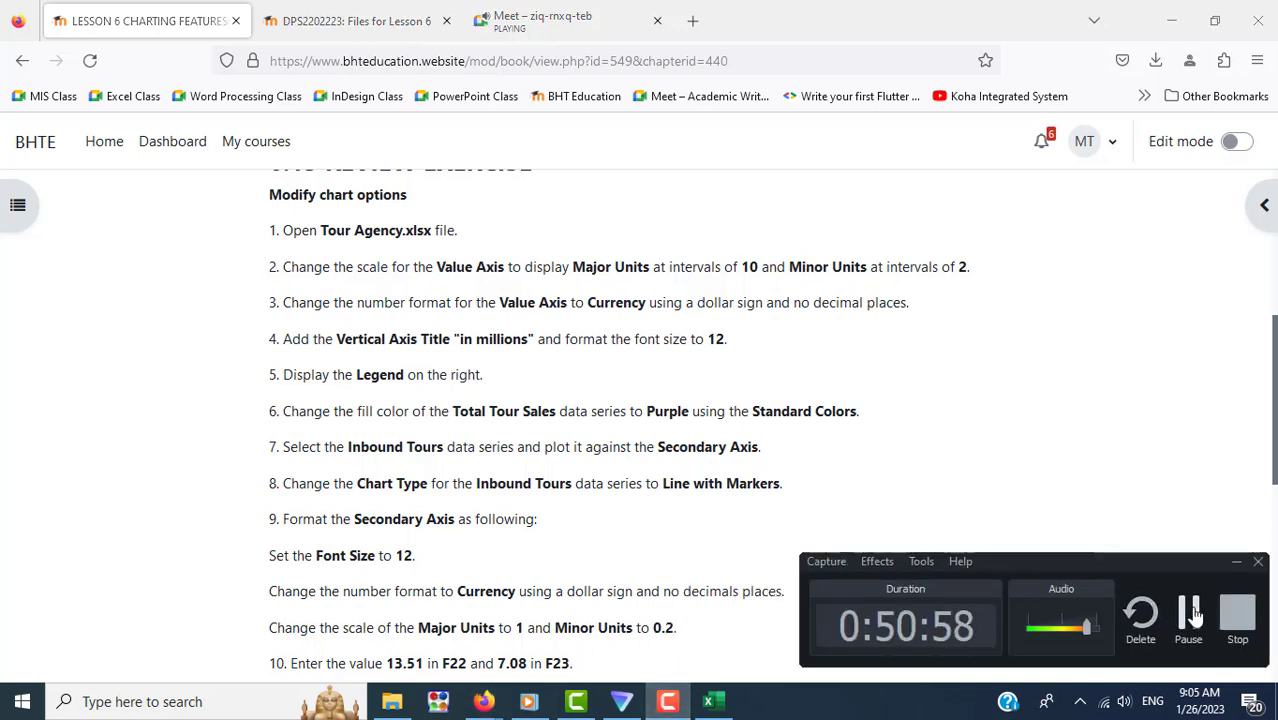